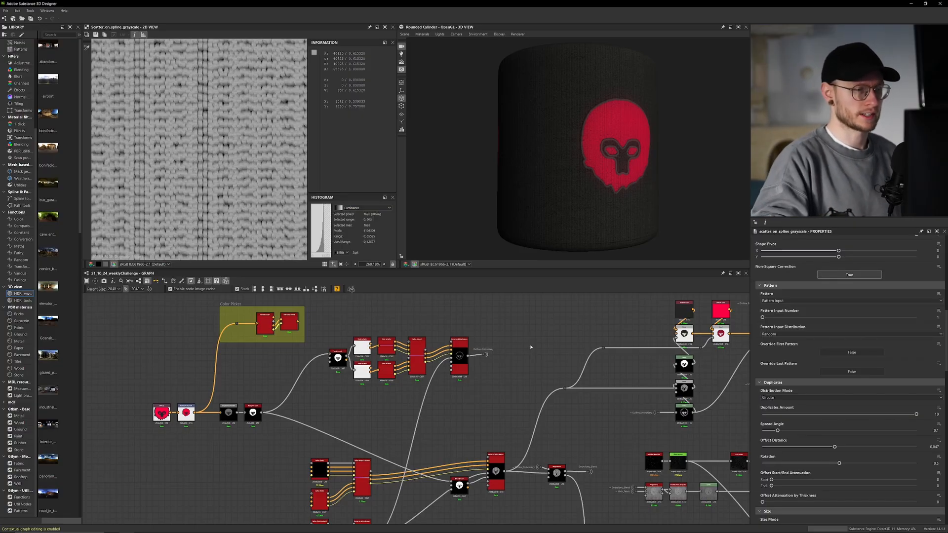
- Light the 3D preview of the knit cylinder with one of the studio HDRI environments from the library
{"action": "scroll", "coordinate": [530, 347], "scroll_direction": "down", "scroll_amount": 8}
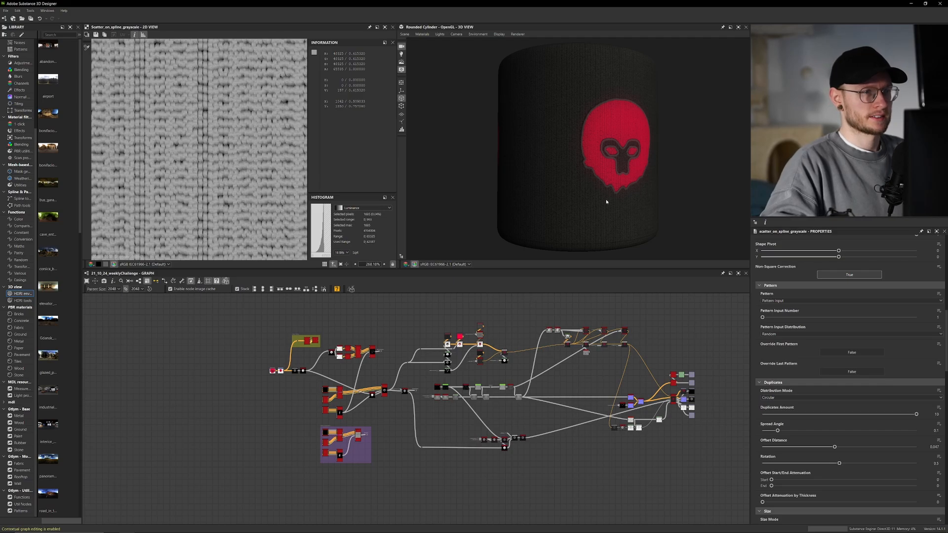
{"action": "scroll", "coordinate": [597, 197], "scroll_direction": "up", "scroll_amount": 3}
{"action": "left_click_drag", "start_coordinate": [612, 190], "coordinate": [565, 202]}
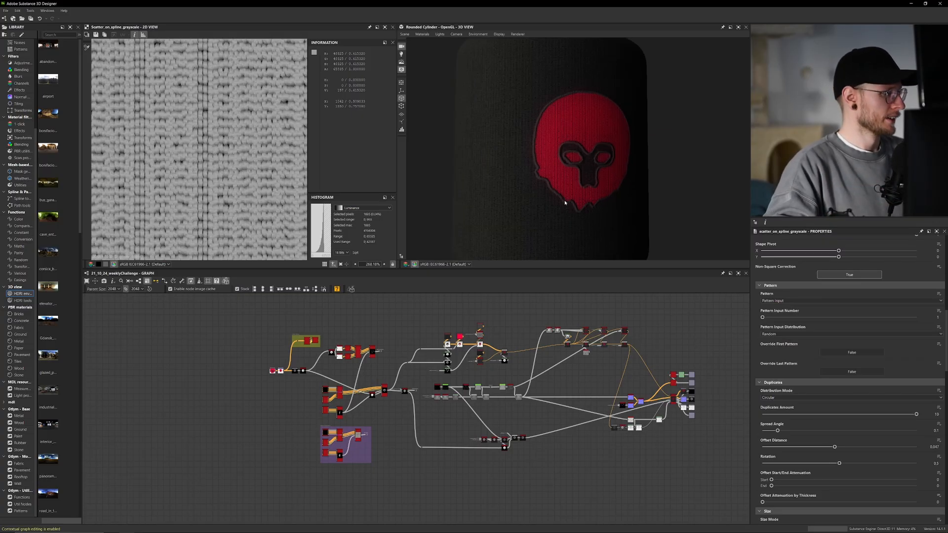
{"action": "left_click_drag", "start_coordinate": [547, 177], "coordinate": [463, 202]}
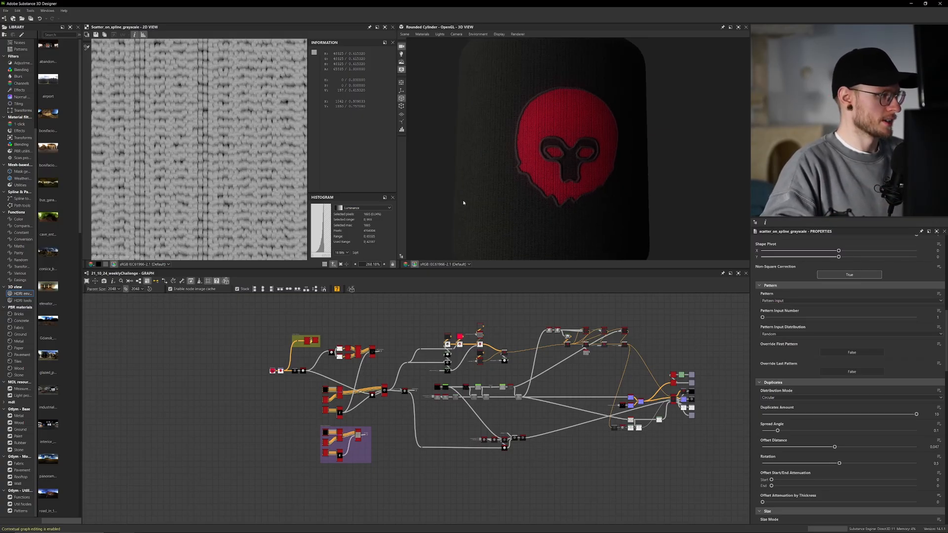
{"action": "scroll", "coordinate": [61, 316], "scroll_direction": "down", "scroll_amount": 15}
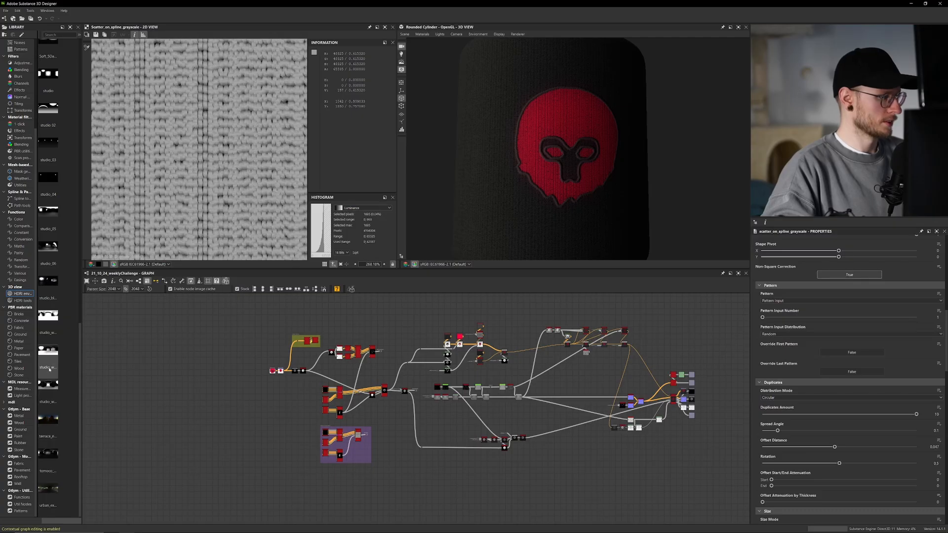
{"action": "left_click_drag", "start_coordinate": [45, 390], "coordinate": [582, 205]}
{"action": "scroll", "coordinate": [558, 201], "scroll_direction": "up", "scroll_amount": 5}
{"action": "scroll", "coordinate": [559, 201], "scroll_direction": "up", "scroll_amount": 2}
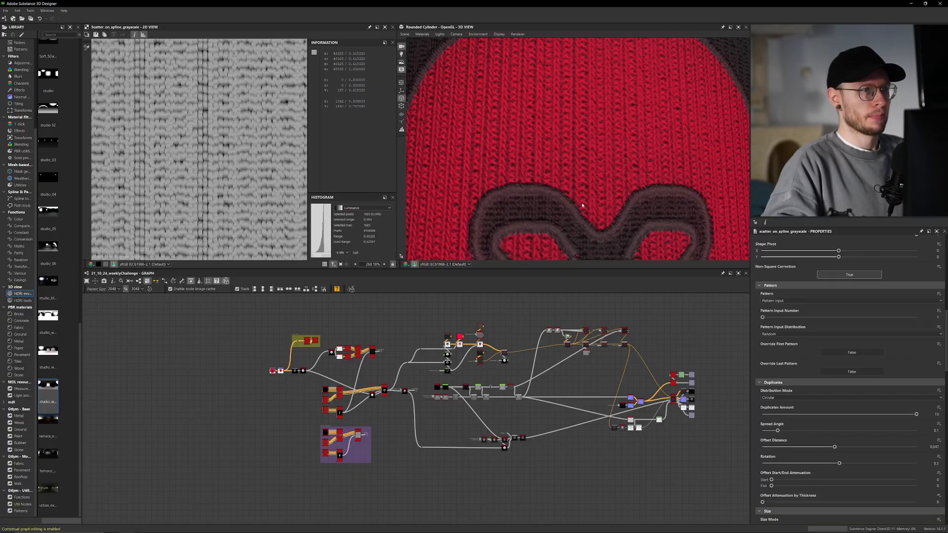
{"action": "scroll", "coordinate": [587, 207], "scroll_direction": "down", "scroll_amount": 5}
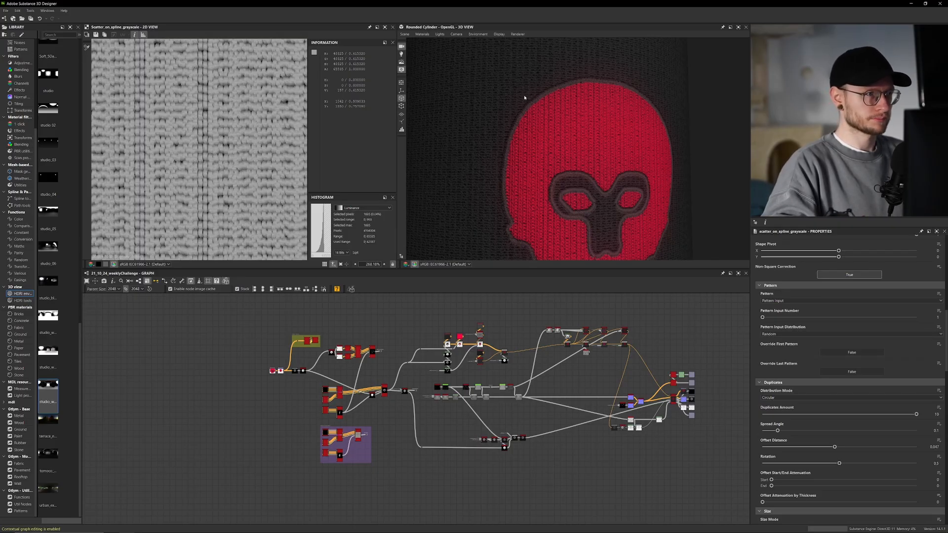
- Set the 3D view's environment exposure to 1
{"action": "left_click", "coordinate": [478, 34]}
{"action": "left_click", "coordinate": [482, 40]}
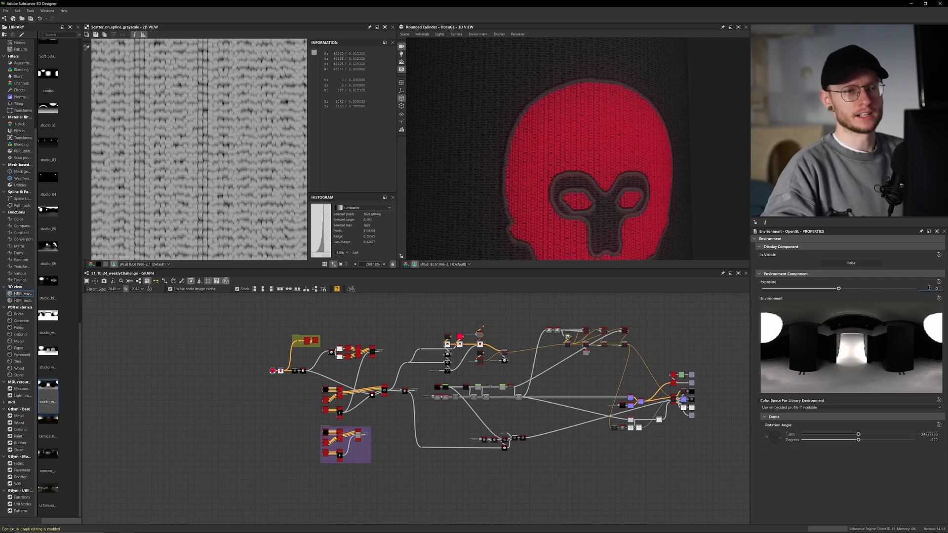
{"action": "type", "text": "1"}
{"action": "key", "text": "Return"}
- Examine the skull emblem and knit fabric on the cylinder, along with the bitmap nodes that start the graph
{"action": "scroll", "coordinate": [619, 205], "scroll_direction": "down", "scroll_amount": 5}
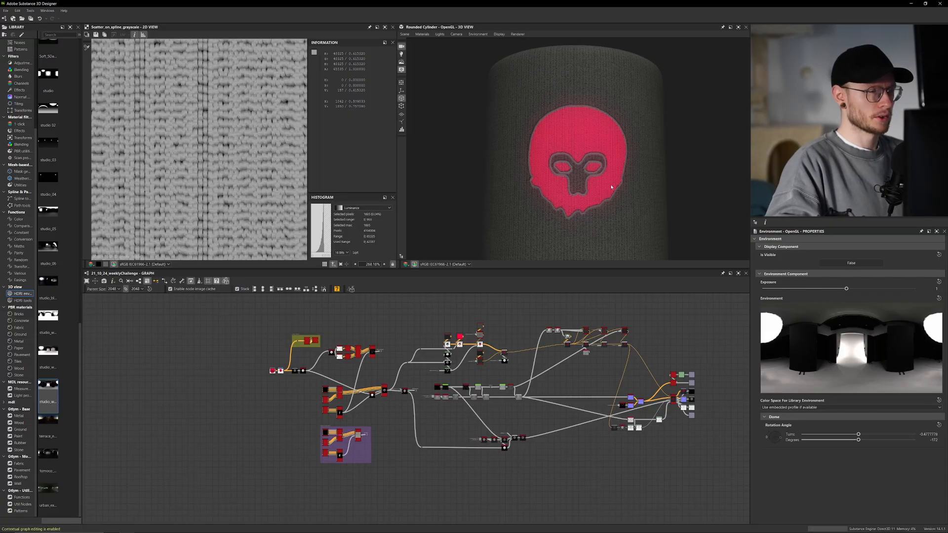
{"action": "left_click_drag", "start_coordinate": [560, 135], "coordinate": [572, 134]}
{"action": "scroll", "coordinate": [197, 158], "scroll_direction": "down", "scroll_amount": 10}
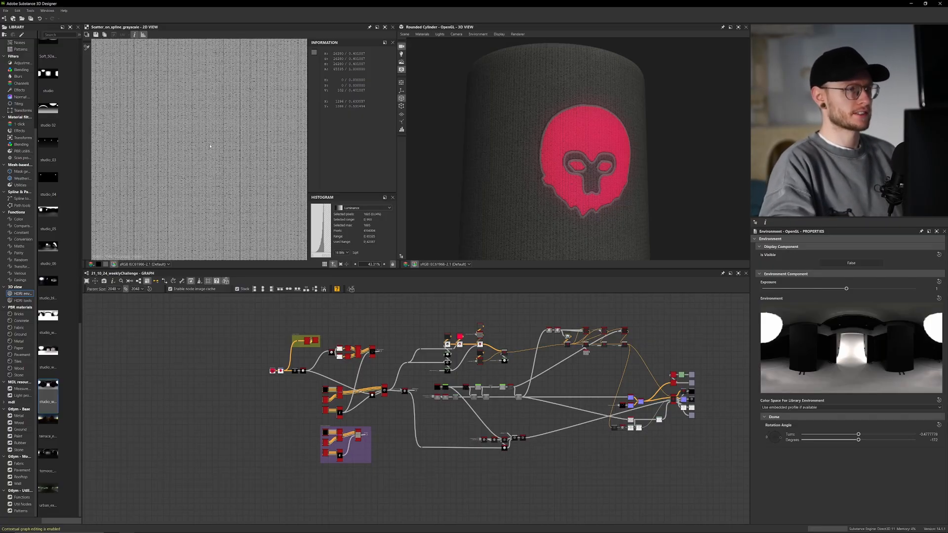
{"action": "mouse_move", "coordinate": [525, 171]}
{"action": "left_mouse_down"}
{"action": "mouse_move", "coordinate": [492, 175]}
{"action": "mouse_move", "coordinate": [511, 178]}
{"action": "left_mouse_up"}
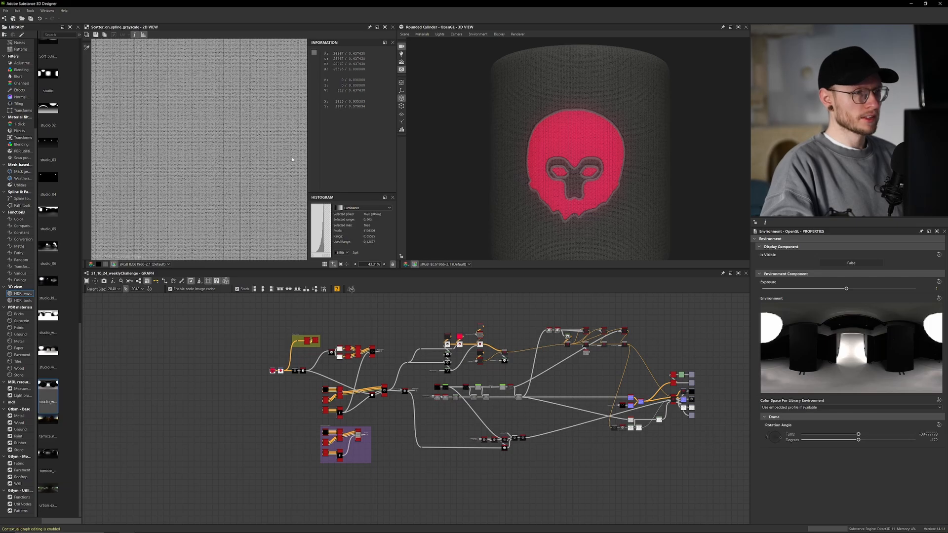
{"action": "left_click_drag", "start_coordinate": [429, 194], "coordinate": [489, 193]}
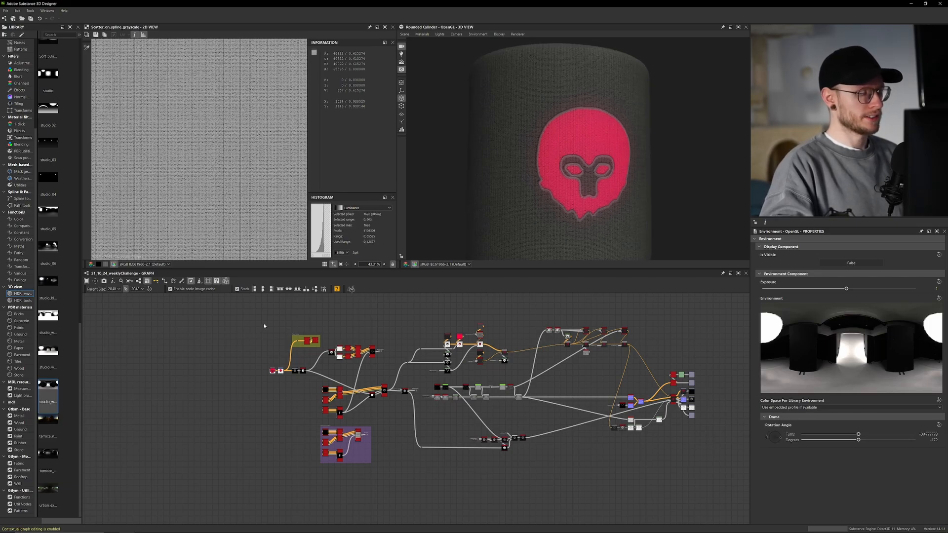
{"action": "scroll", "coordinate": [264, 325], "scroll_direction": "up", "scroll_amount": 10}
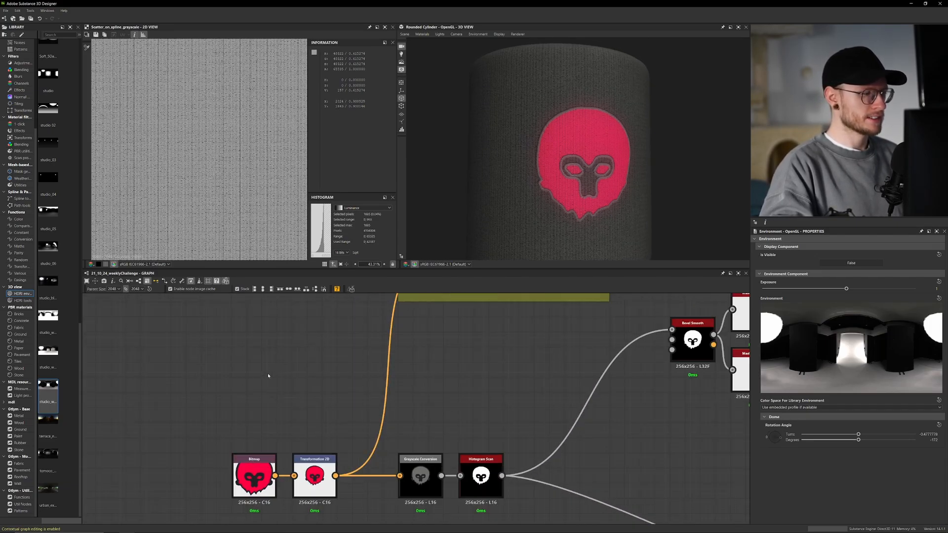
{"action": "middle_click_drag", "start_coordinate": [268, 376], "coordinate": [265, 342]}
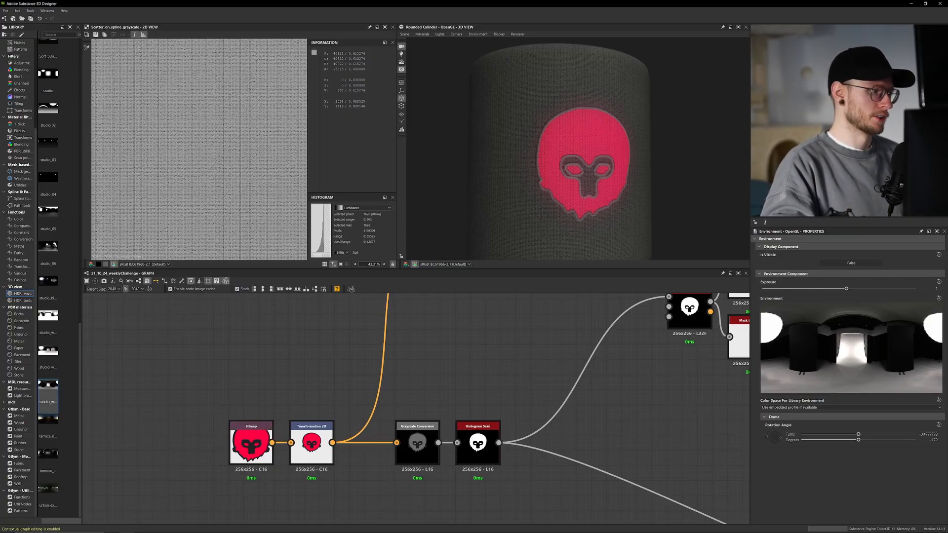
{"action": "scroll", "coordinate": [566, 161], "scroll_direction": "up", "scroll_amount": 5}
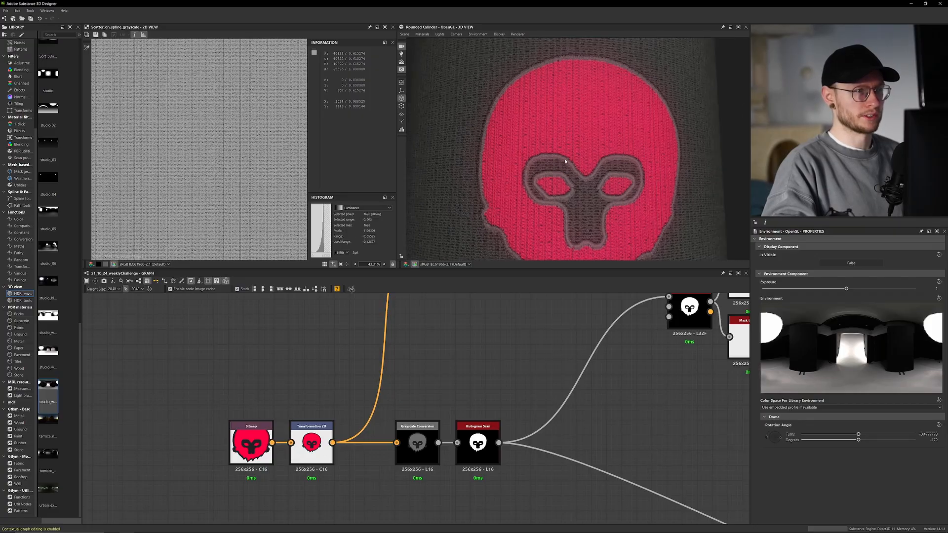
{"action": "left_click_drag", "start_coordinate": [565, 161], "coordinate": [567, 162]}
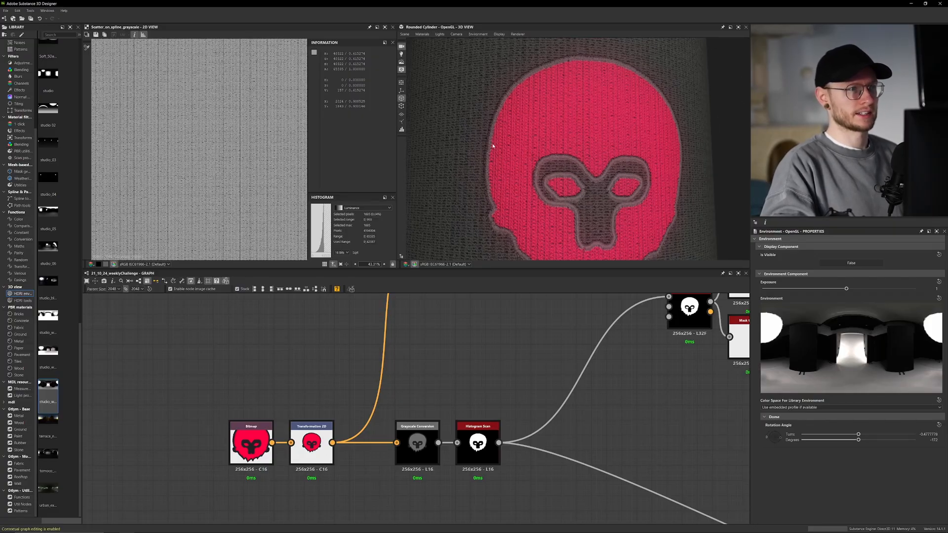
{"action": "left_click_drag", "start_coordinate": [493, 146], "coordinate": [550, 104]}
{"action": "scroll", "coordinate": [538, 110], "scroll_direction": "up", "scroll_amount": 4}
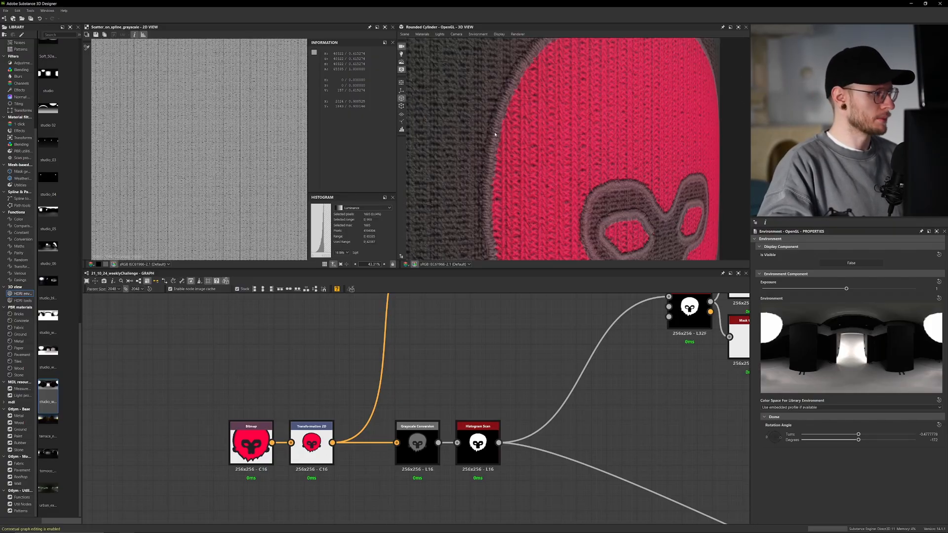
- Set the graph's parent size to 4096 x 4096
{"action": "left_click", "coordinate": [105, 290]}
{"action": "left_click", "coordinate": [113, 339]}
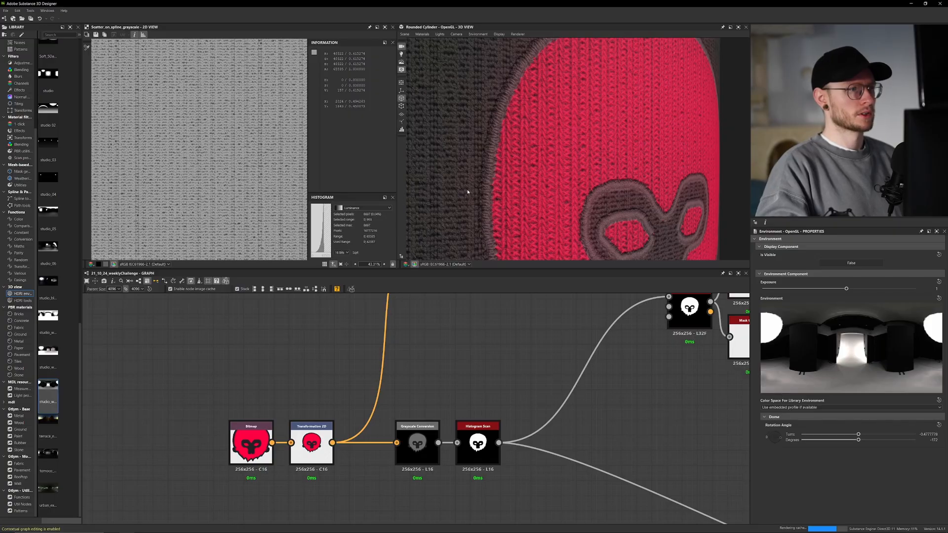
{"action": "scroll", "coordinate": [479, 183], "scroll_direction": "down", "scroll_amount": 2}
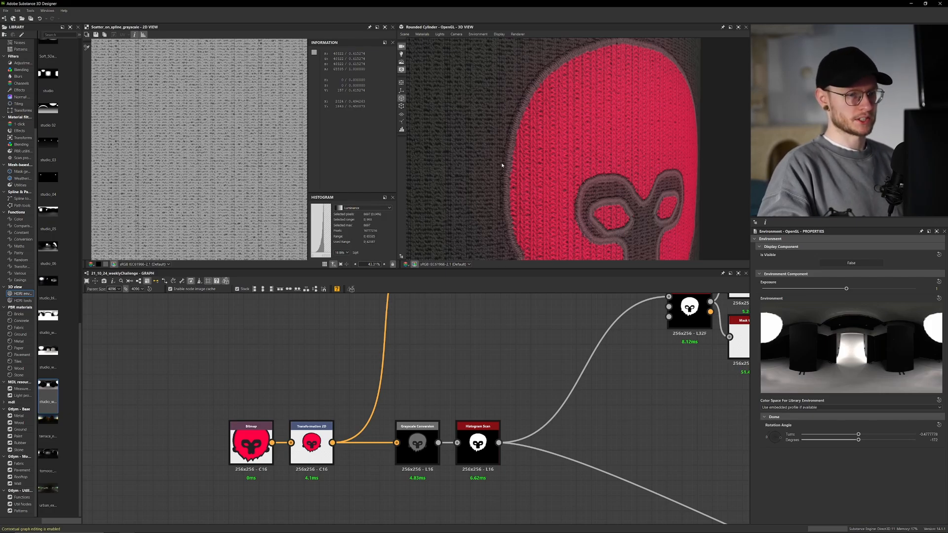
- Try downsampling the Base Material's base color to 2048 x 2048 with a Transformation 2D node at output size -1
{"action": "scroll", "coordinate": [328, 361], "scroll_direction": "down", "scroll_amount": 8}
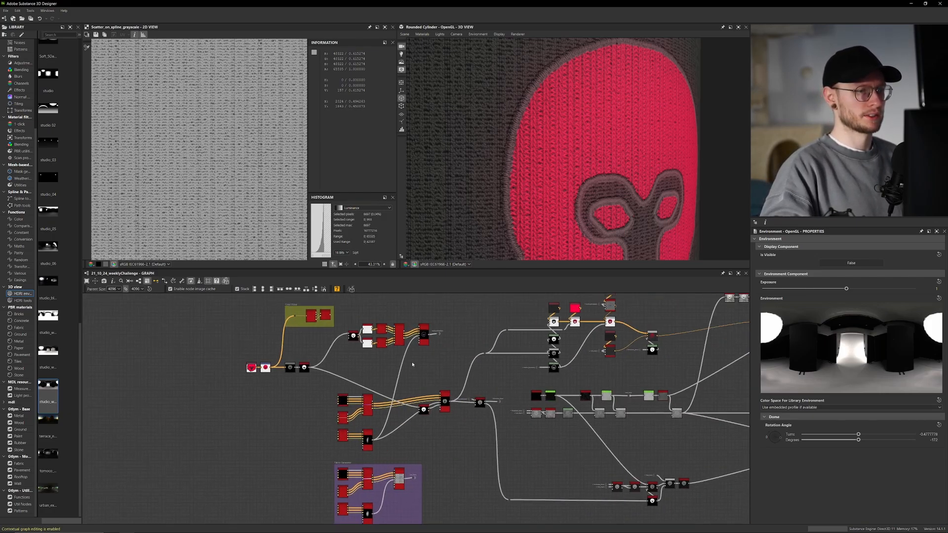
{"action": "scroll", "coordinate": [478, 404], "scroll_direction": "up", "scroll_amount": 5}
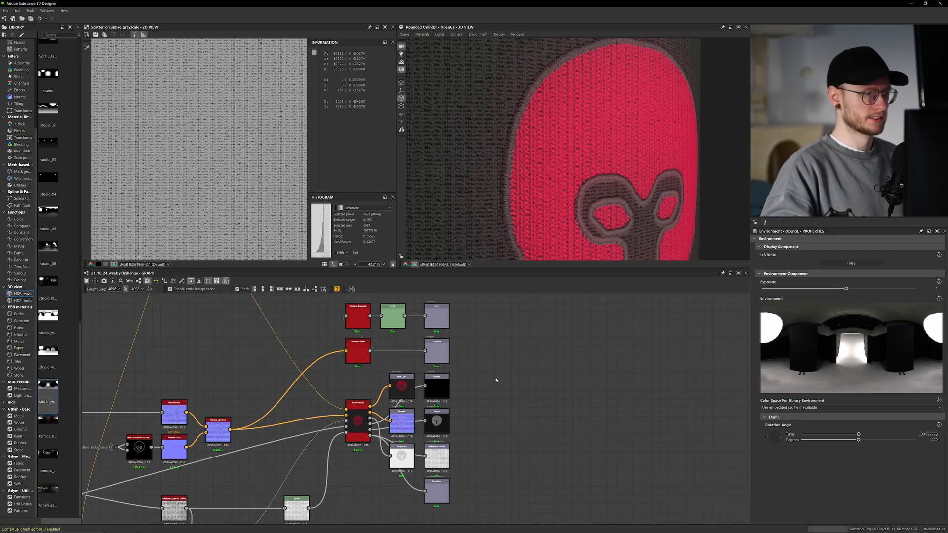
{"action": "left_click_drag", "start_coordinate": [499, 497], "coordinate": [487, 319]}
{"action": "left_click", "coordinate": [443, 329]}
{"action": "key", "text": "space"}
{"action": "type", "text": "trans"}
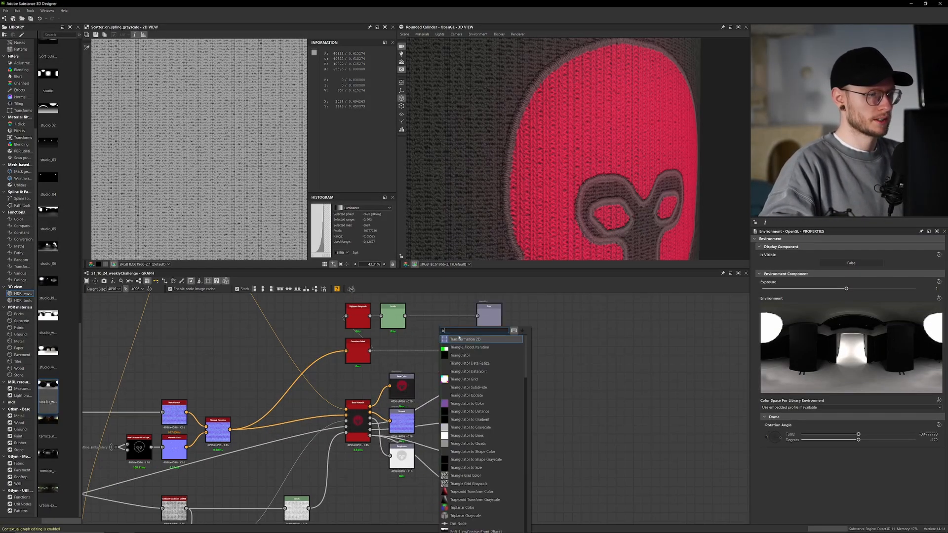
{"action": "key", "text": "Return"}
{"action": "left_click_drag", "start_coordinate": [370, 406], "coordinate": [425, 334]}
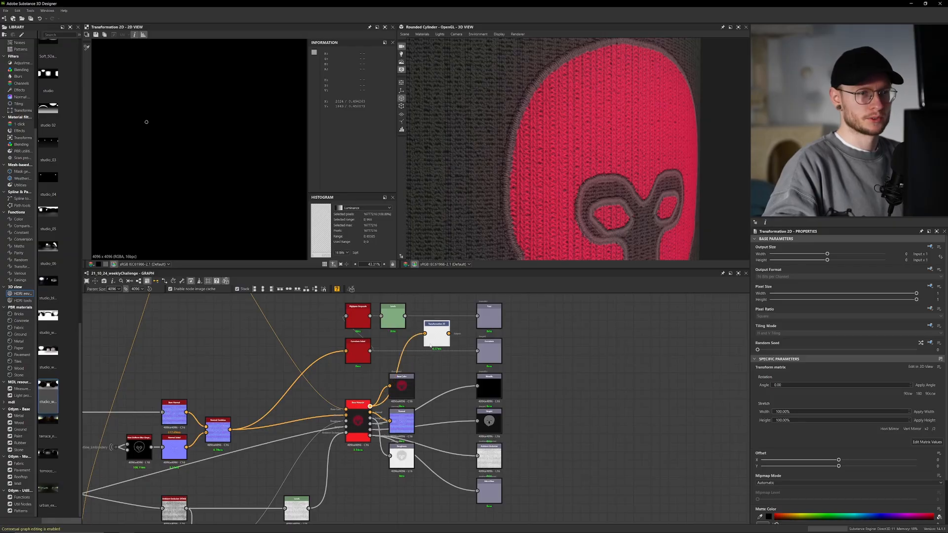
{"action": "left_click_drag", "start_coordinate": [827, 255], "coordinate": [822, 260]}
{"action": "scroll", "coordinate": [443, 349], "scroll_direction": "up", "scroll_amount": 4}
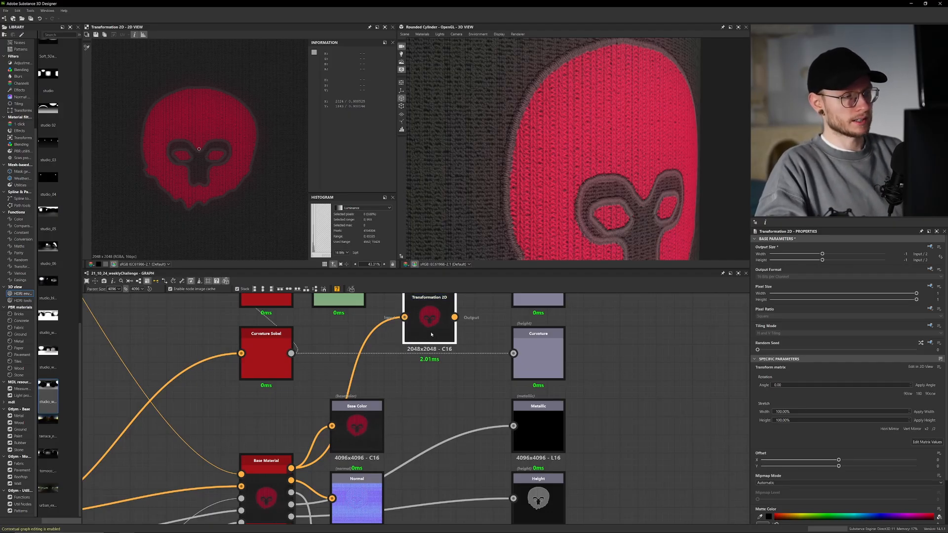
{"action": "key", "text": "Delete"}
- Review the whole node graph and examine the knit and stitched edge of the skull up close in 3D
{"action": "scroll", "coordinate": [405, 360], "scroll_direction": "down", "scroll_amount": 1}
{"action": "scroll", "coordinate": [406, 360], "scroll_direction": "down", "scroll_amount": 5}
{"action": "middle_click_drag", "start_coordinate": [421, 361], "coordinate": [576, 357]}
{"action": "scroll", "coordinate": [316, 381], "scroll_direction": "down", "scroll_amount": 4}
{"action": "middle_click_drag", "start_coordinate": [306, 412], "coordinate": [514, 394]}
{"action": "middle_click_drag", "start_coordinate": [324, 394], "coordinate": [449, 412]}
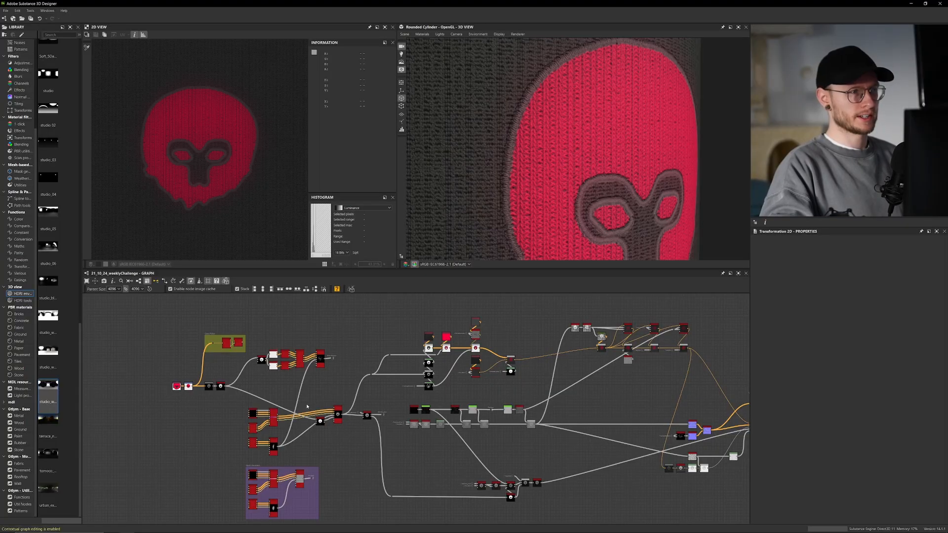
{"action": "left_click_drag", "start_coordinate": [532, 243], "coordinate": [514, 226]}
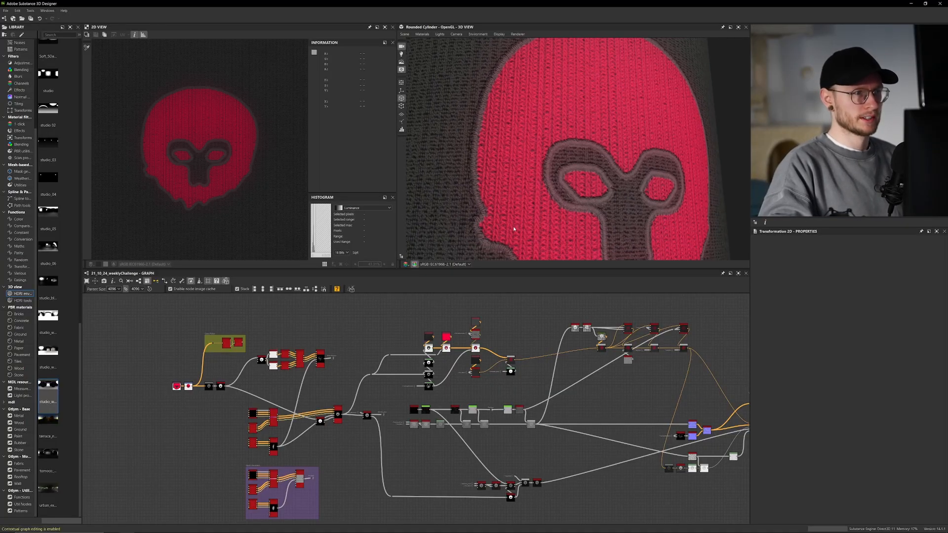
{"action": "scroll", "coordinate": [525, 217], "scroll_direction": "up", "scroll_amount": 8}
{"action": "left_click_drag", "start_coordinate": [536, 229], "coordinate": [537, 233]}
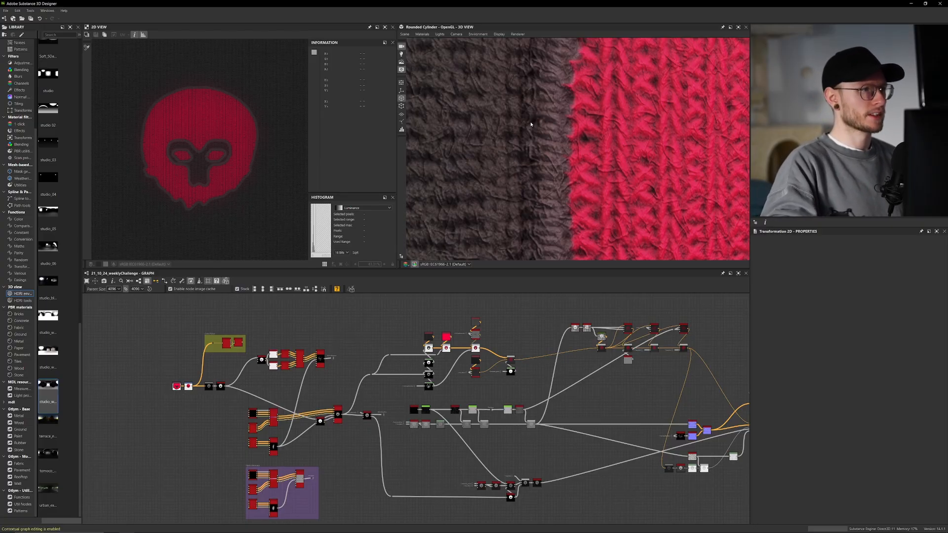
- Switch the Default material to Adobe Standard Material with Tessellation + Displacement and set its tessellation factor to 16
{"action": "left_click", "coordinate": [422, 34]}
{"action": "mouse_move", "coordinate": [428, 41]}
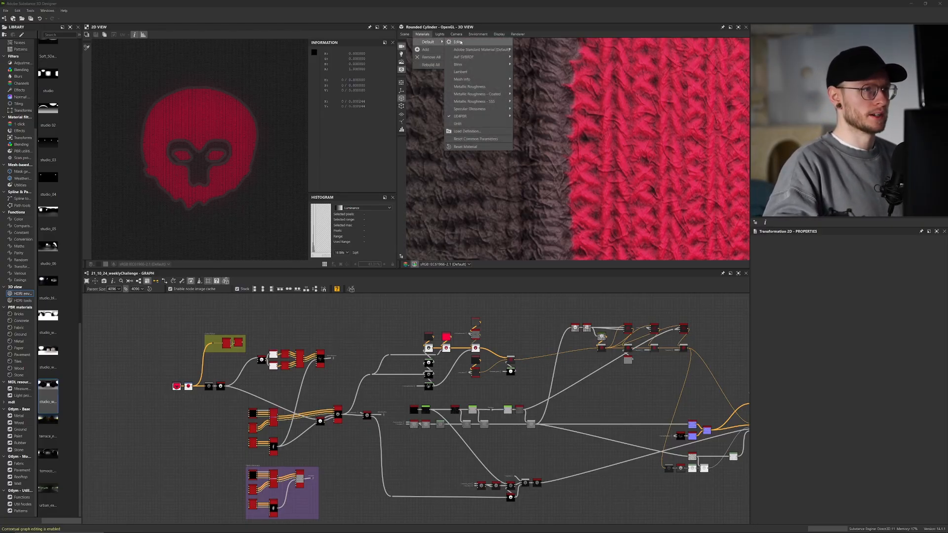
{"action": "left_click", "coordinate": [522, 51]}
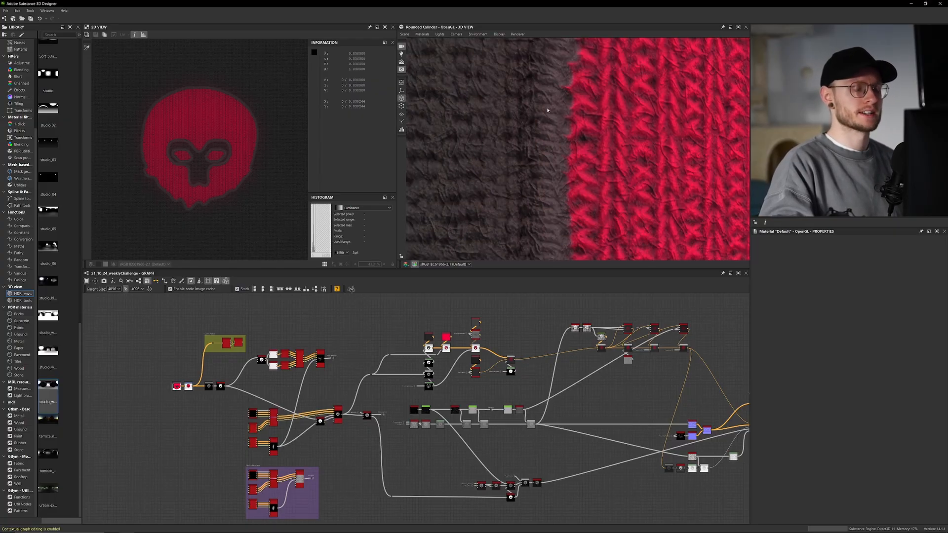
{"action": "scroll", "coordinate": [835, 306], "scroll_direction": "down", "scroll_amount": 5}
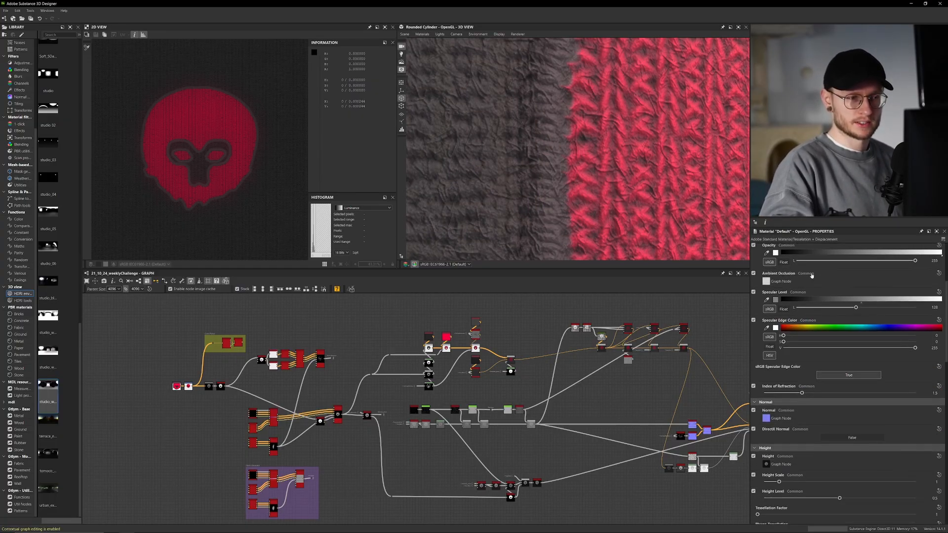
{"action": "left_click", "coordinate": [905, 441]}
- Try a larger height scale on the displaced material, return it to 1 and inspect the skull's knit edge
{"action": "left_click_drag", "start_coordinate": [784, 408], "coordinate": [838, 408]}
{"action": "right_click_drag", "start_coordinate": [641, 233], "coordinate": [697, 296]}
{"action": "left_click_drag", "start_coordinate": [823, 410], "coordinate": [779, 406]}
{"action": "left_click_drag", "start_coordinate": [631, 205], "coordinate": [588, 201]}
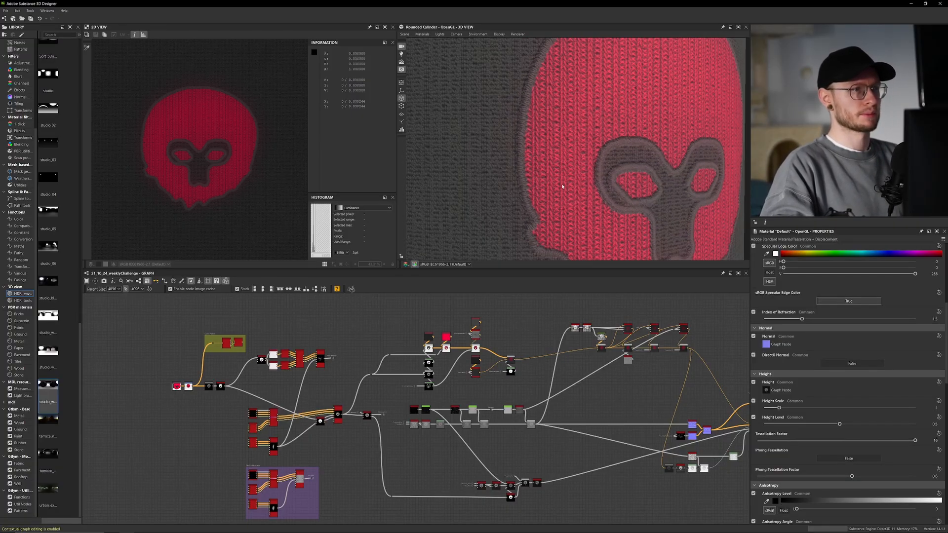
{"action": "scroll", "coordinate": [562, 187], "scroll_direction": "up", "scroll_amount": 6}
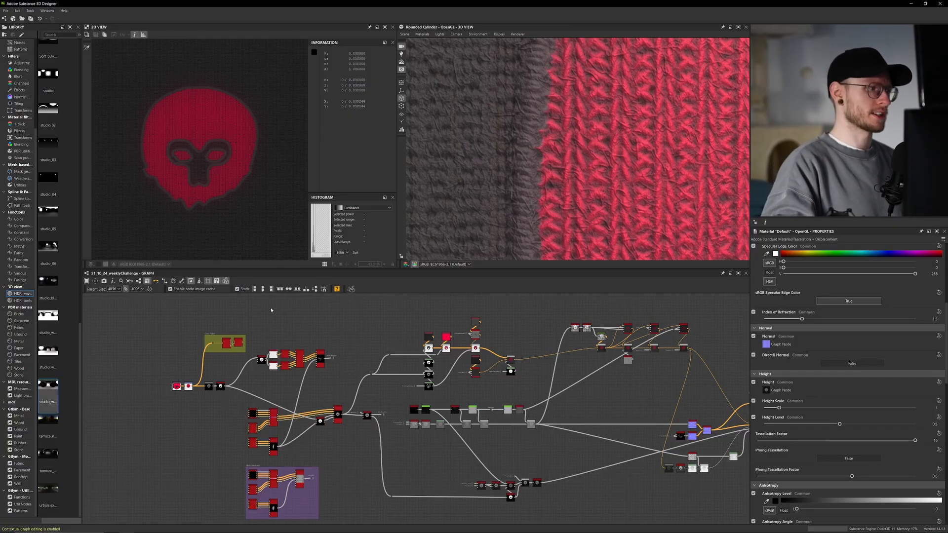
- Enlarge the graph area and show the Transformation 2D node after the skull bitmap in the 2D view
{"action": "scroll", "coordinate": [239, 332], "scroll_direction": "up", "scroll_amount": 6}
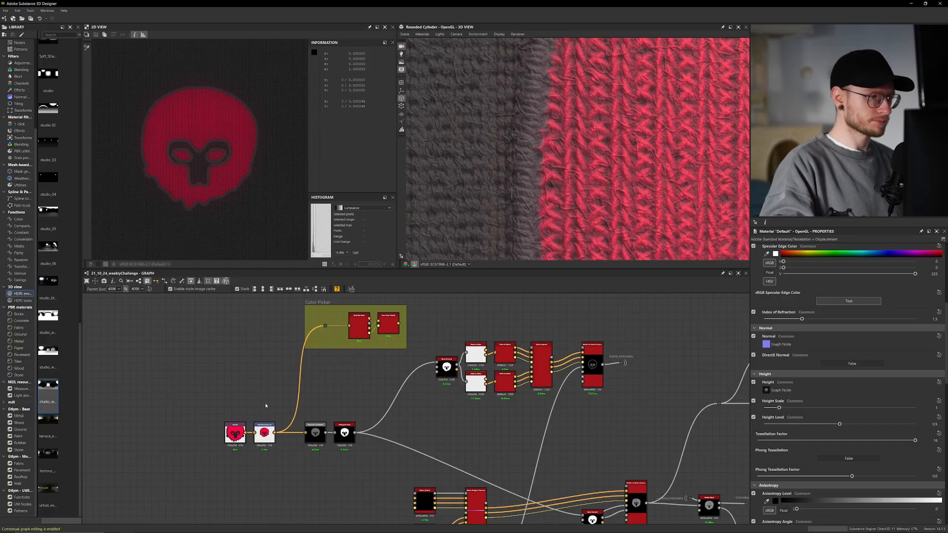
{"action": "scroll", "coordinate": [268, 397], "scroll_direction": "up", "scroll_amount": 2}
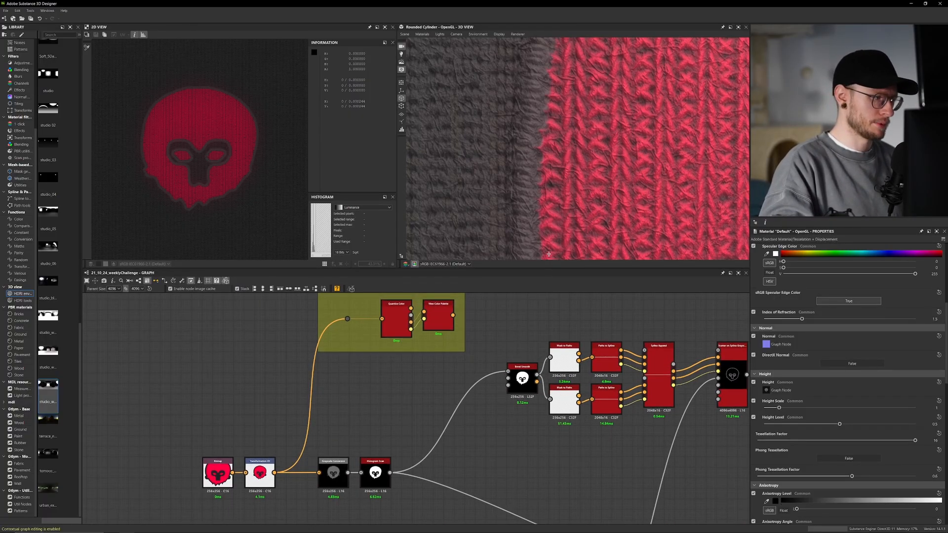
{"action": "left_click_drag", "start_coordinate": [548, 269], "coordinate": [547, 249]}
{"action": "scroll", "coordinate": [275, 411], "scroll_direction": "up", "scroll_amount": 3}
{"action": "middle_click_drag", "start_coordinate": [275, 410], "coordinate": [274, 388]}
{"action": "double_click", "coordinate": [287, 433]}
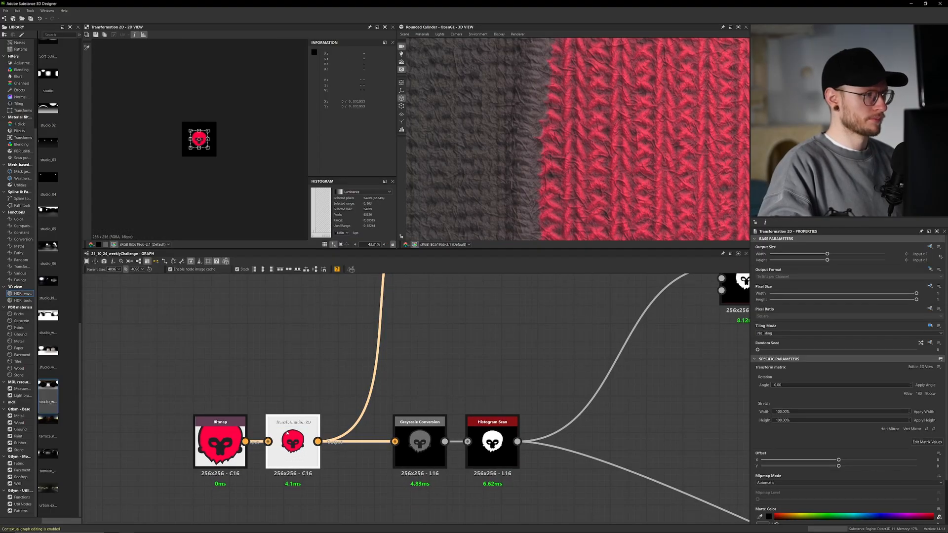
{"action": "scroll", "coordinate": [190, 204], "scroll_direction": "up", "scroll_amount": 6}
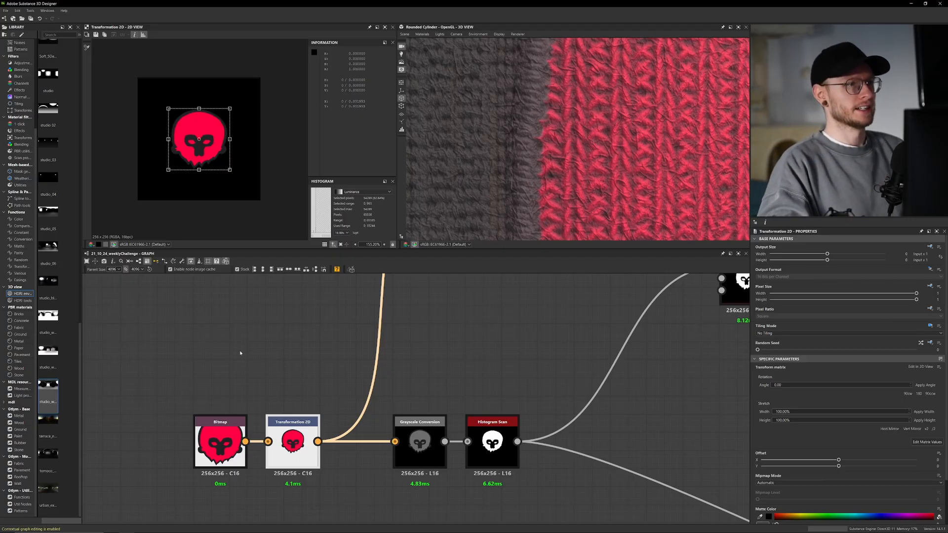
- Try feeding the downstream nodes straight from the skull Bitmap, bypassing Transformation 2D, and inspect the larger skull's knit edge in 3D
{"action": "scroll", "coordinate": [515, 209], "scroll_direction": "down", "scroll_amount": 10}
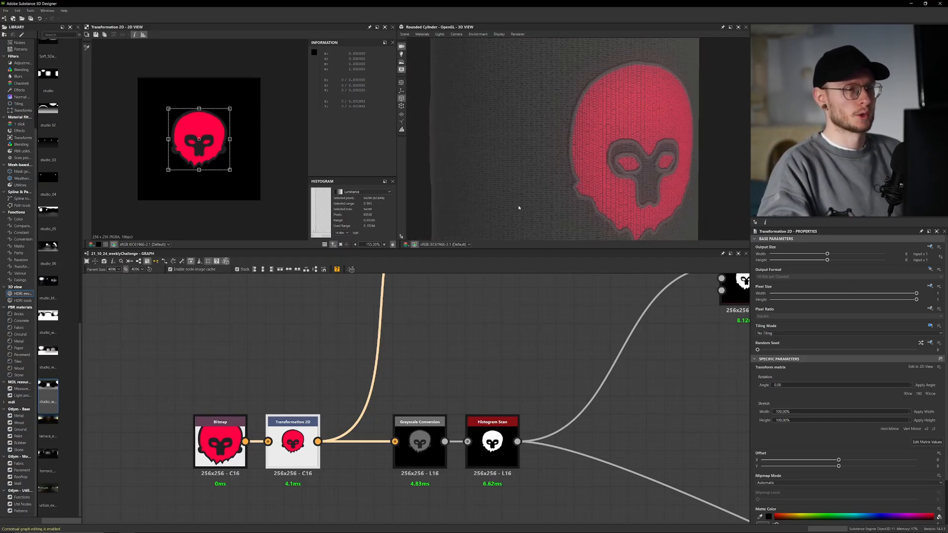
{"action": "scroll", "coordinate": [509, 194], "scroll_direction": "down", "scroll_amount": 3}
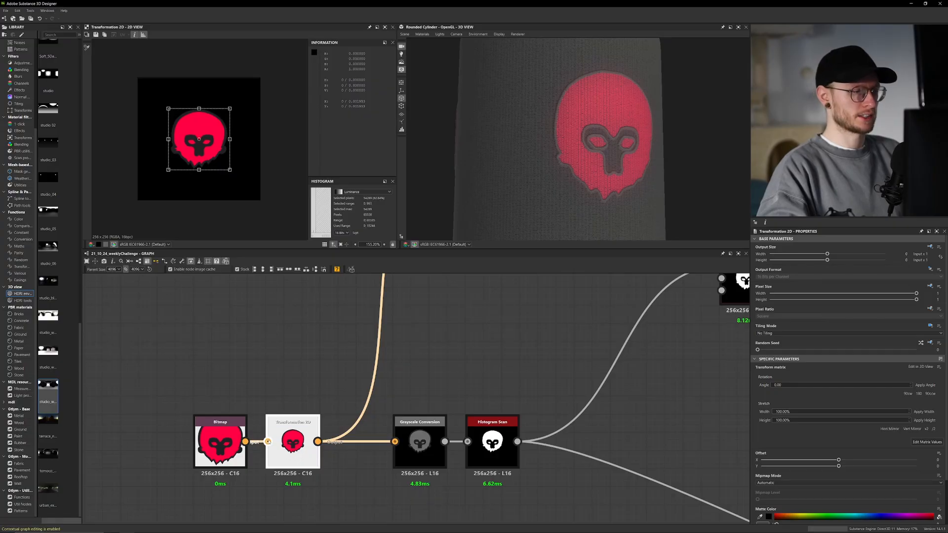
{"action": "left_click_drag", "start_coordinate": [317, 442], "coordinate": [246, 441], "text": "shift"}
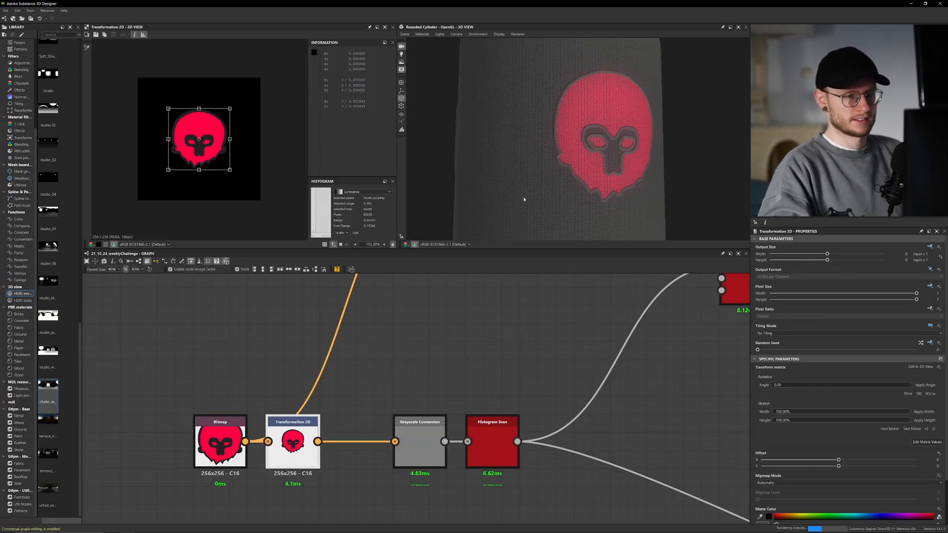
{"action": "scroll", "coordinate": [525, 200], "scroll_direction": "up", "scroll_amount": 3}
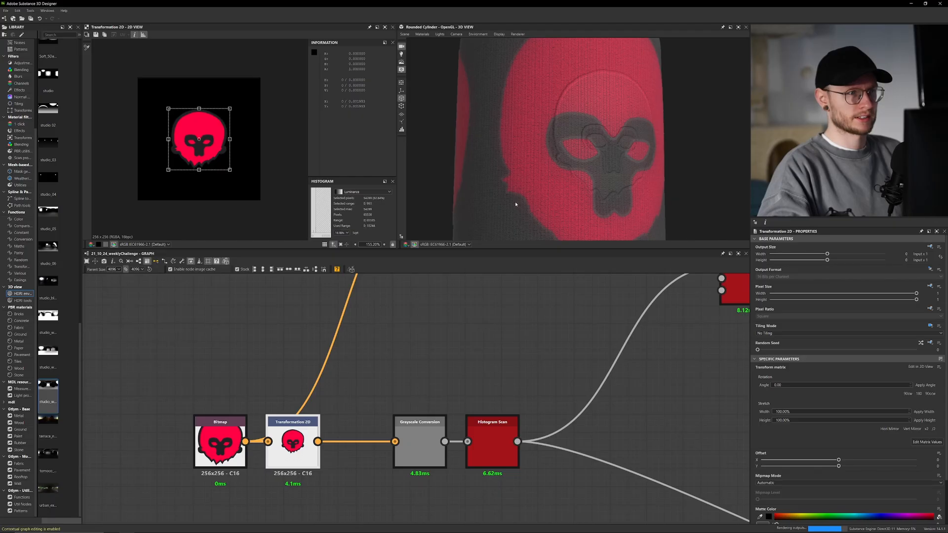
{"action": "left_click_drag", "start_coordinate": [515, 204], "coordinate": [554, 203]}
{"action": "scroll", "coordinate": [553, 203], "scroll_direction": "up", "scroll_amount": 5}
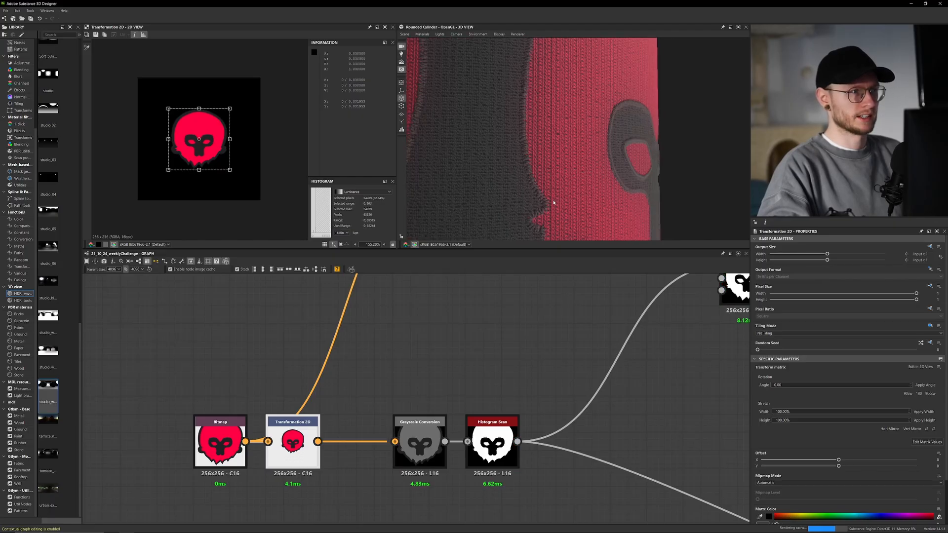
{"action": "left_click_drag", "start_coordinate": [567, 196], "coordinate": [565, 202]}
{"action": "scroll", "coordinate": [565, 203], "scroll_direction": "up", "scroll_amount": 2}
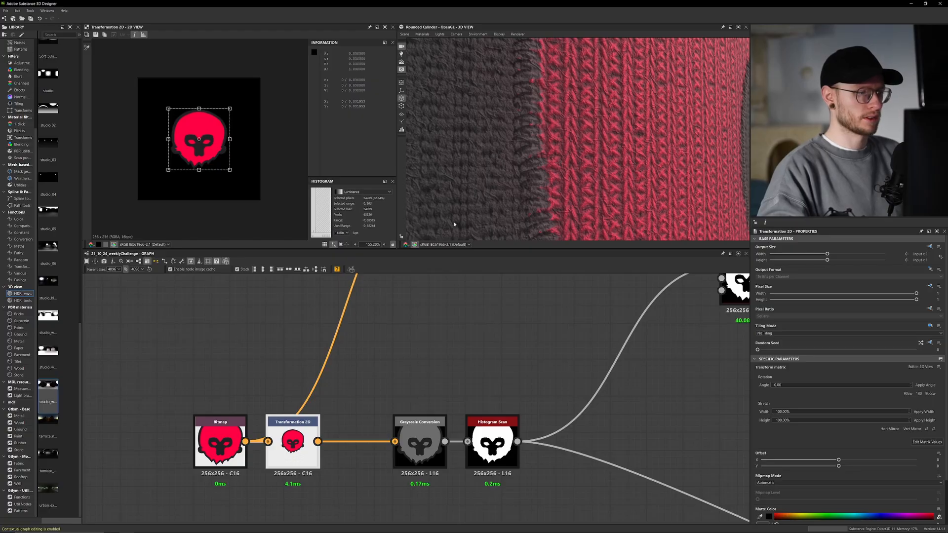
- Reconnect the Transformation 2D output to the Color Picker branch and the Grayscale Conversion node
{"action": "scroll", "coordinate": [456, 392], "scroll_direction": "down", "scroll_amount": 4}
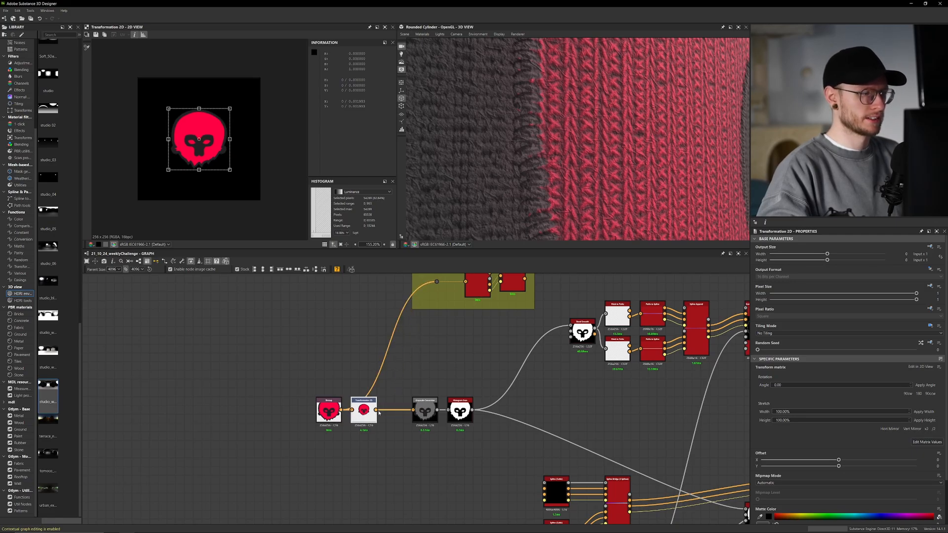
{"action": "scroll", "coordinate": [379, 413], "scroll_direction": "down", "scroll_amount": 2}
{"action": "left_click_drag", "start_coordinate": [377, 410], "coordinate": [418, 321]}
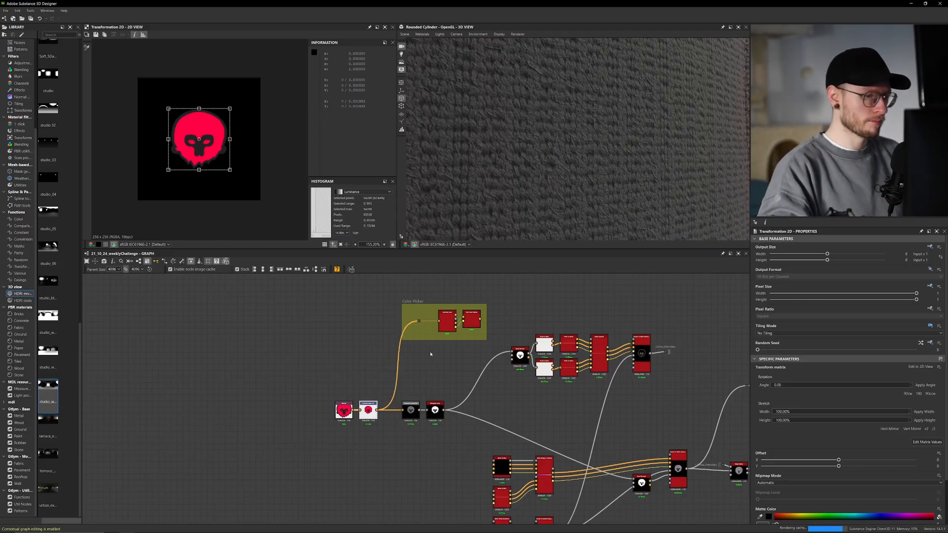
- Examine the Transformation 2D node and the flat colours of its skull up close in the 2D view
{"action": "scroll", "coordinate": [430, 354], "scroll_direction": "up", "scroll_amount": 4}
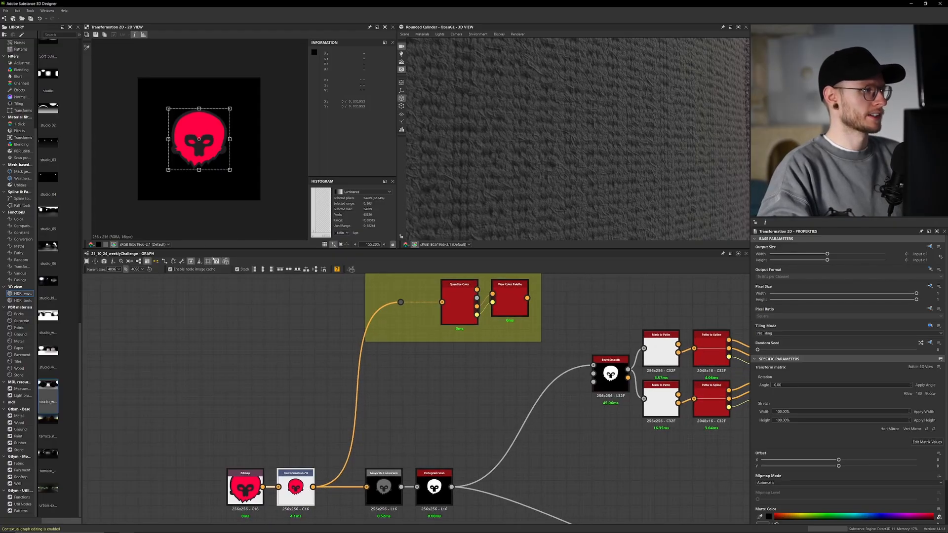
{"action": "scroll", "coordinate": [201, 217], "scroll_direction": "up", "scroll_amount": 3}
{"action": "scroll", "coordinate": [201, 218], "scroll_direction": "down", "scroll_amount": 1}
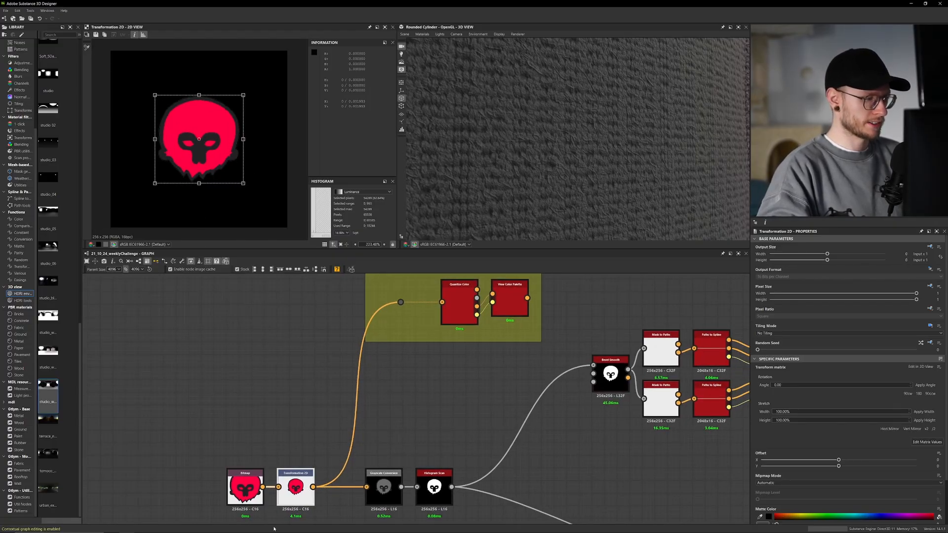
{"action": "middle_click_drag", "start_coordinate": [286, 503], "coordinate": [319, 424]}
{"action": "scroll", "coordinate": [319, 423], "scroll_direction": "up", "scroll_amount": 5}
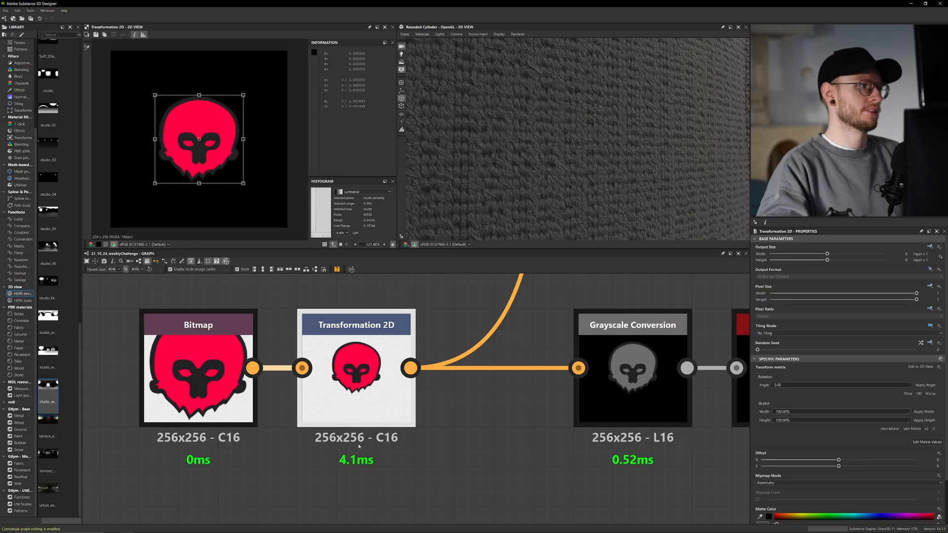
{"action": "scroll", "coordinate": [248, 230], "scroll_direction": "up", "scroll_amount": 4}
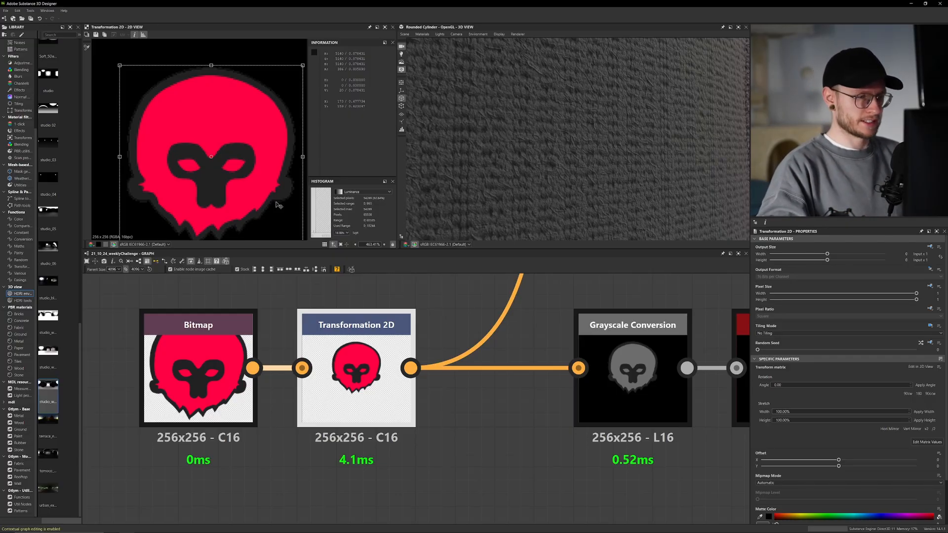
- Show the Quantize Color node's colour-reduced Output in the 2D view and review its instance parameters
{"action": "scroll", "coordinate": [474, 382], "scroll_direction": "down", "scroll_amount": 5}
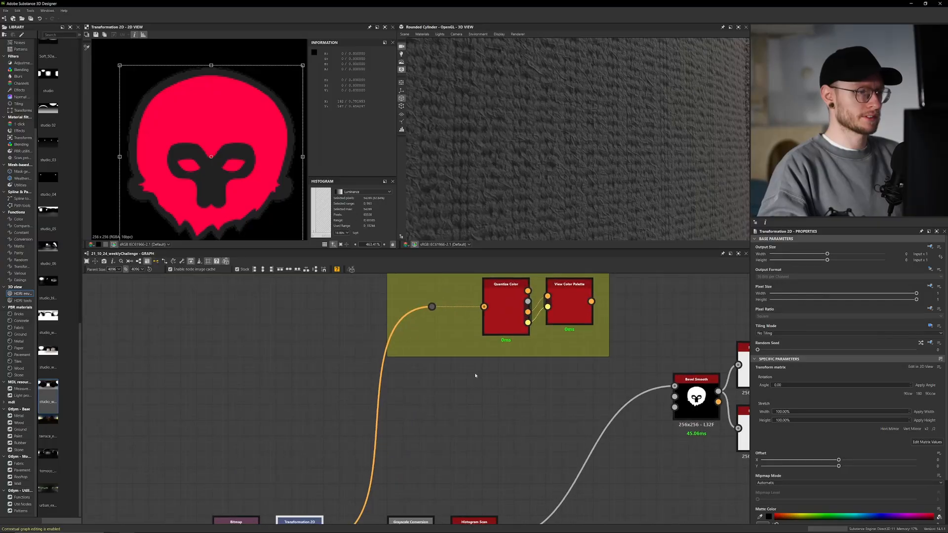
{"action": "scroll", "coordinate": [465, 405], "scroll_direction": "up", "scroll_amount": 4}
{"action": "left_click", "coordinate": [464, 420]}
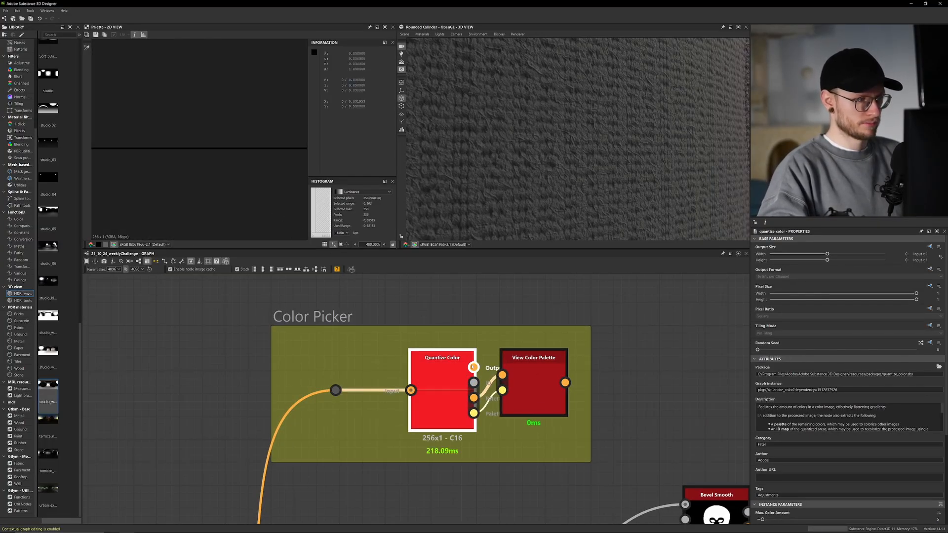
{"action": "scroll", "coordinate": [479, 368], "scroll_direction": "up", "scroll_amount": 3}
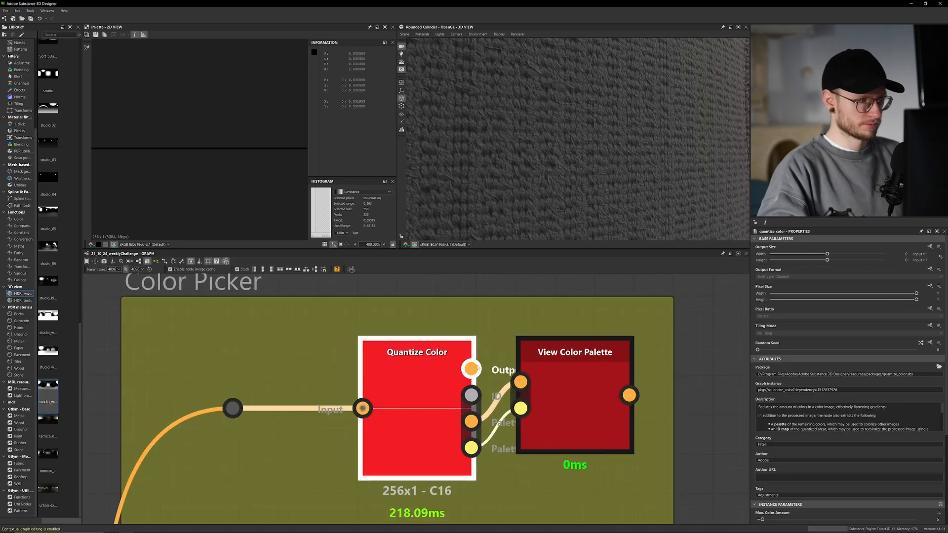
{"action": "left_click", "coordinate": [474, 368]}
{"action": "scroll", "coordinate": [217, 164], "scroll_direction": "up", "scroll_amount": 5}
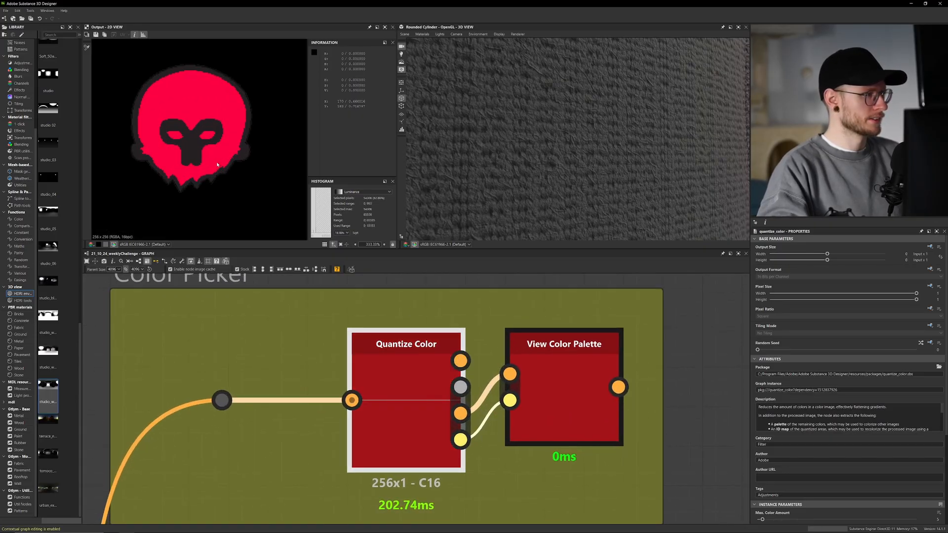
{"action": "scroll", "coordinate": [222, 165], "scroll_direction": "down", "scroll_amount": 2}
{"action": "scroll", "coordinate": [821, 337], "scroll_direction": "down", "scroll_amount": 3}
{"action": "scroll", "coordinate": [821, 337], "scroll_direction": "down", "scroll_amount": 1}
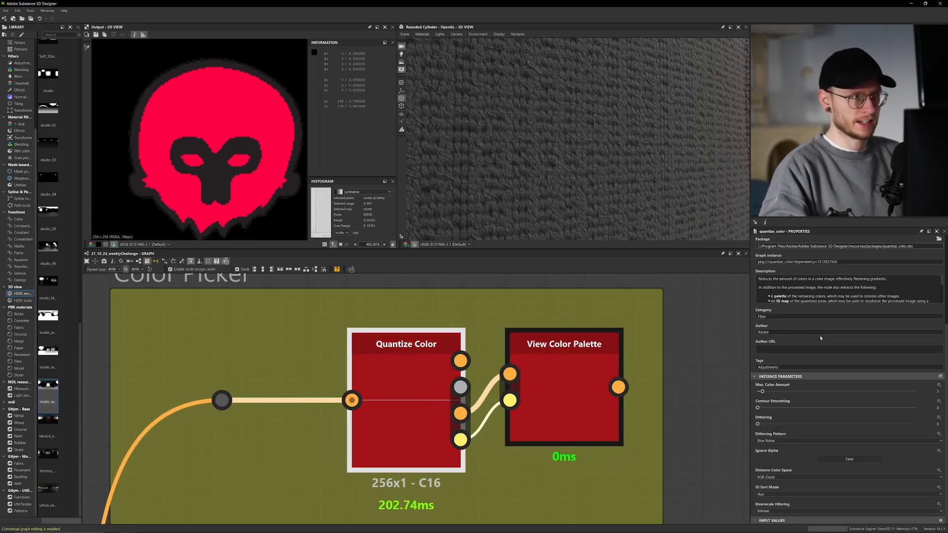
{"action": "scroll", "coordinate": [149, 156], "scroll_direction": "down", "scroll_amount": 1}
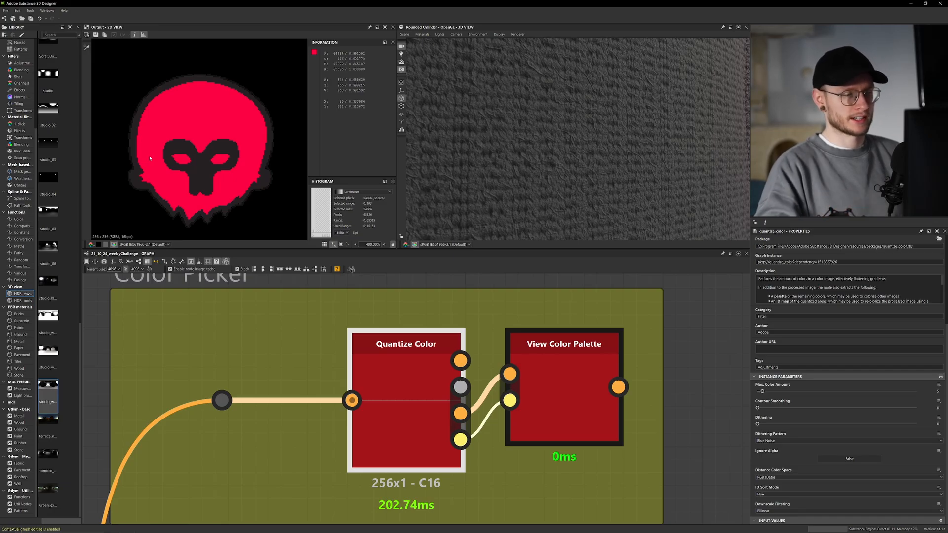
{"action": "scroll", "coordinate": [205, 352], "scroll_direction": "down", "scroll_amount": 4}
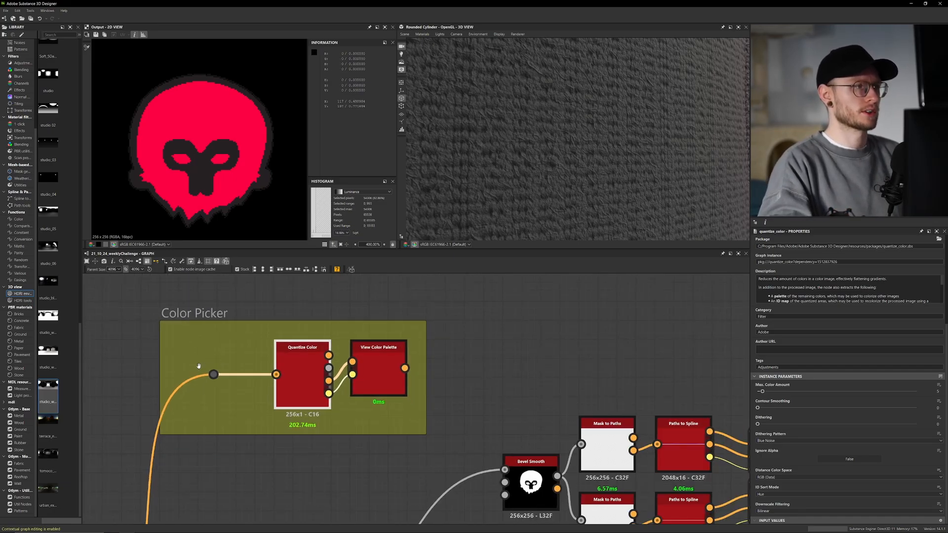
- Compare the skull's edge pixels in the Transformation 2D result with those in the Quantize Color output
{"action": "middle_click_drag", "start_coordinate": [200, 365], "coordinate": [177, 370]}
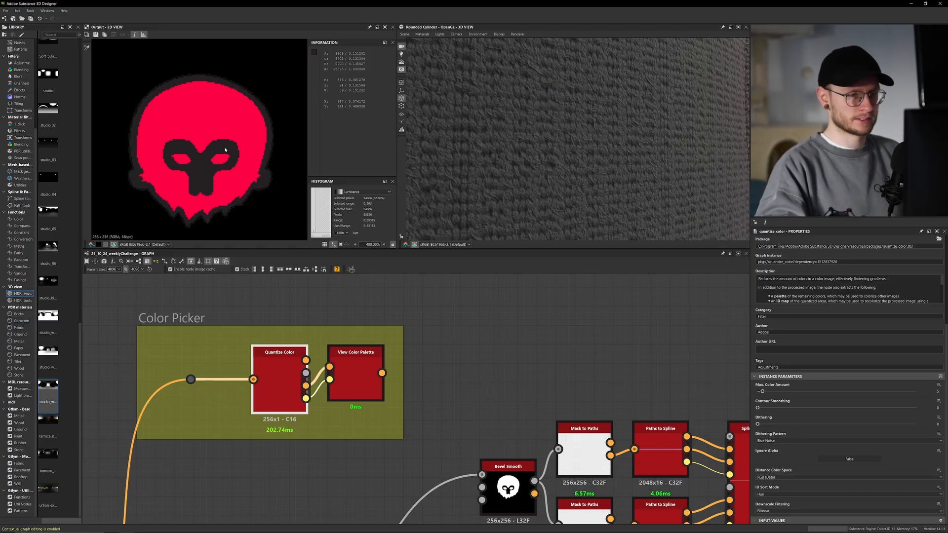
{"action": "scroll", "coordinate": [242, 380], "scroll_direction": "down", "scroll_amount": 5}
{"action": "middle_click_drag", "start_coordinate": [242, 380], "coordinate": [447, 312]}
{"action": "scroll", "coordinate": [358, 423], "scroll_direction": "up", "scroll_amount": 1}
{"action": "double_click", "coordinate": [365, 422]}
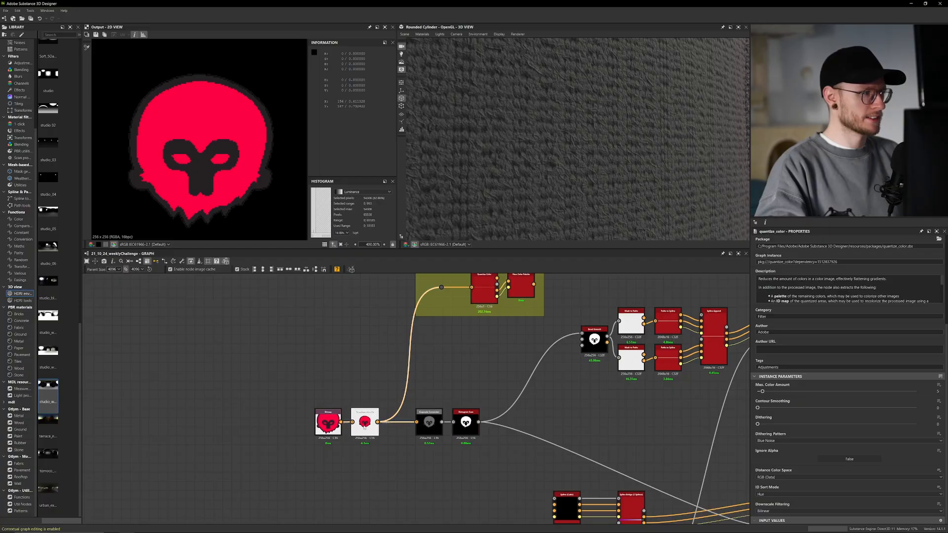
{"action": "scroll", "coordinate": [219, 169], "scroll_direction": "up", "scroll_amount": 8}
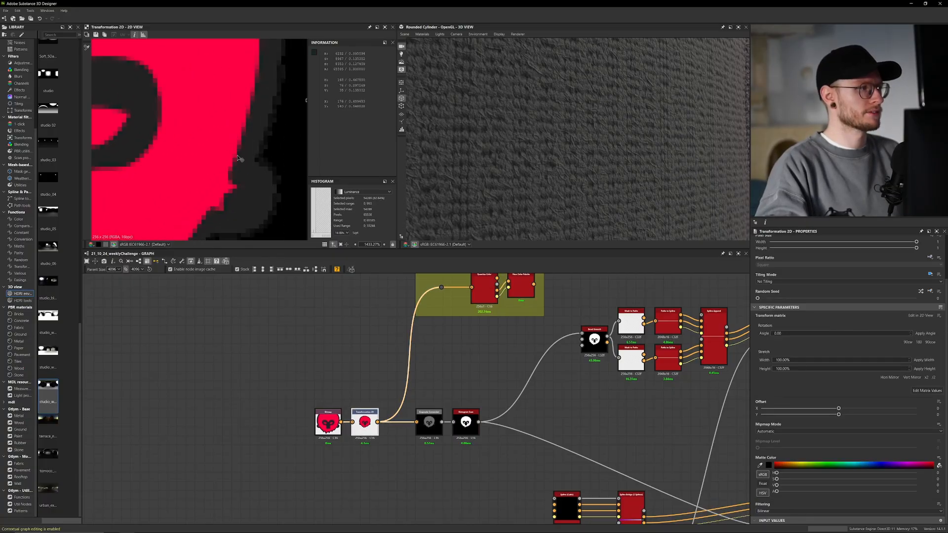
{"action": "scroll", "coordinate": [220, 169], "scroll_direction": "up", "scroll_amount": 1}
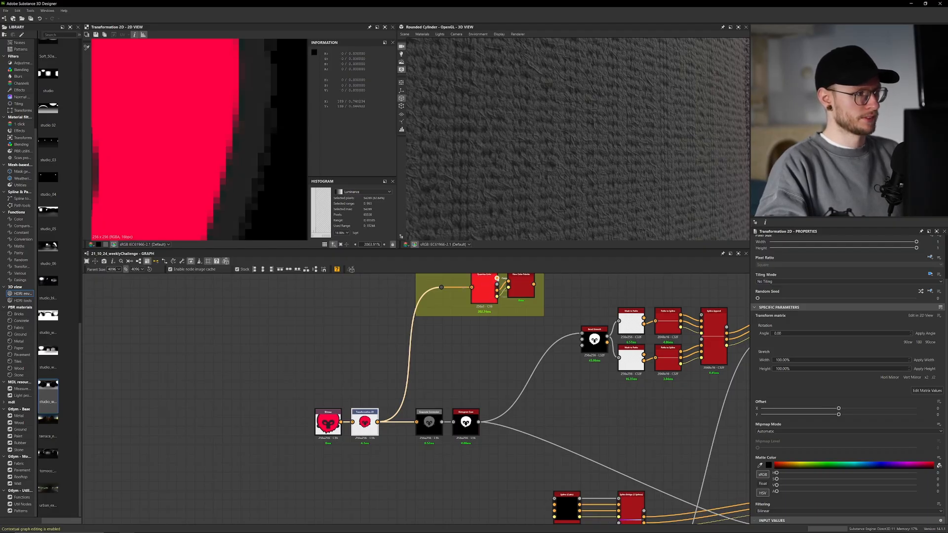
{"action": "double_click", "coordinate": [491, 282]}
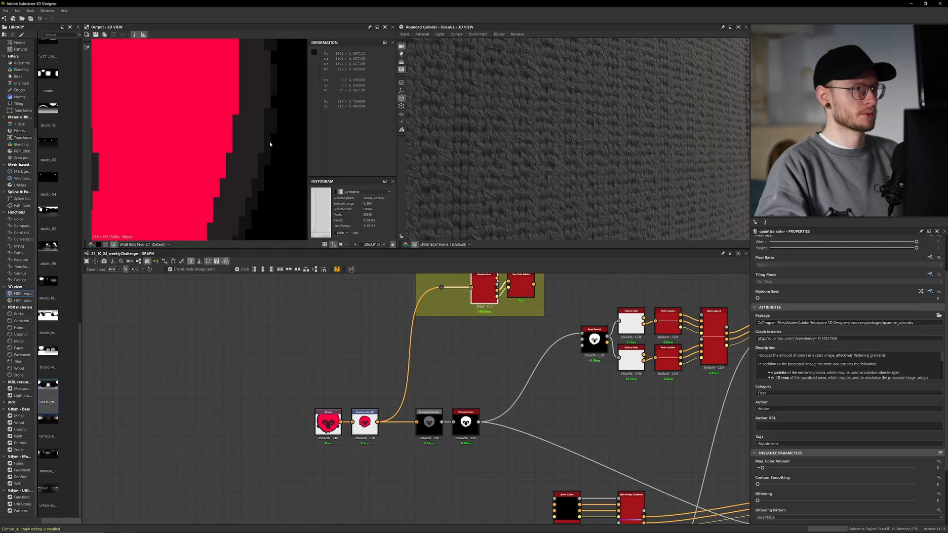
{"action": "scroll", "coordinate": [198, 139], "scroll_direction": "down", "scroll_amount": 2}
- Show the View Color Palette node's full palette in the 2D view and look over the Color Picker frame
{"action": "scroll", "coordinate": [531, 344], "scroll_direction": "up", "scroll_amount": 3}
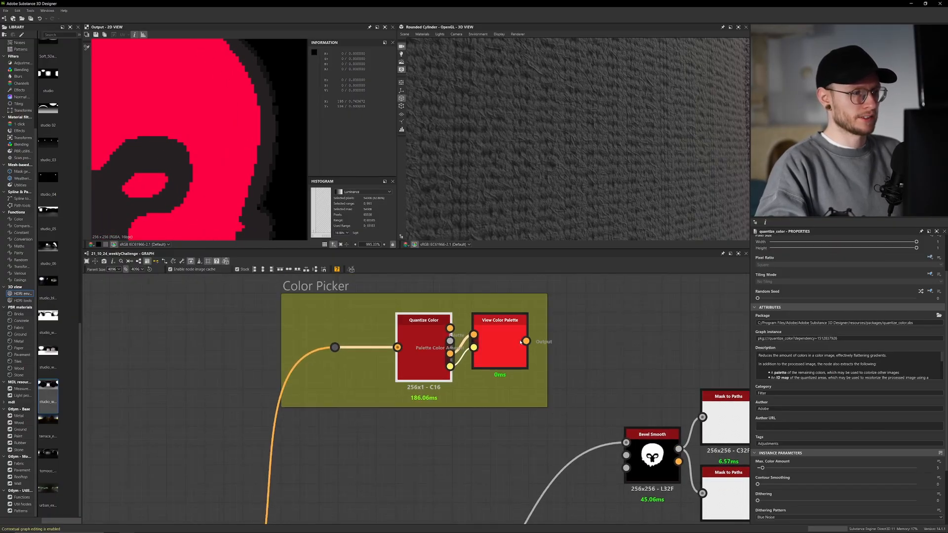
{"action": "double_click", "coordinate": [520, 342]}
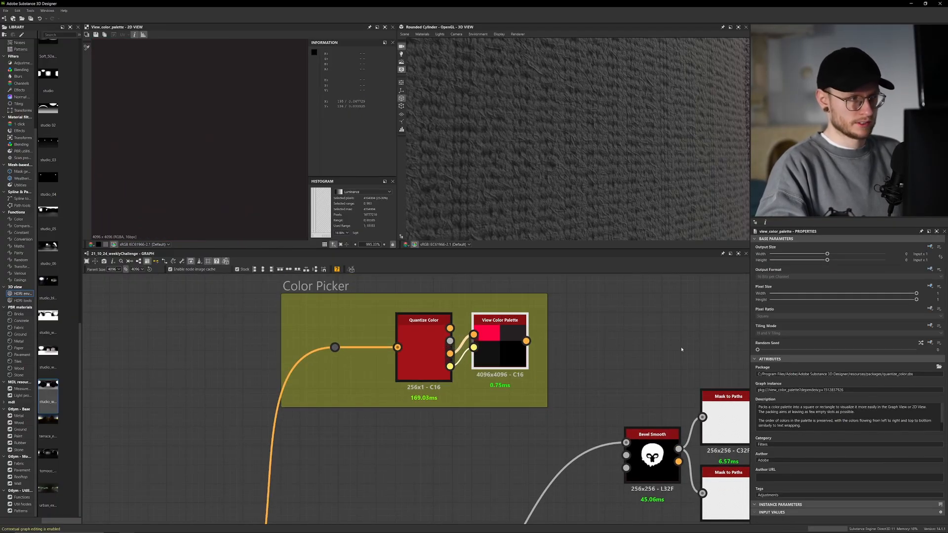
{"action": "scroll", "coordinate": [194, 186], "scroll_direction": "down", "scroll_amount": 13}
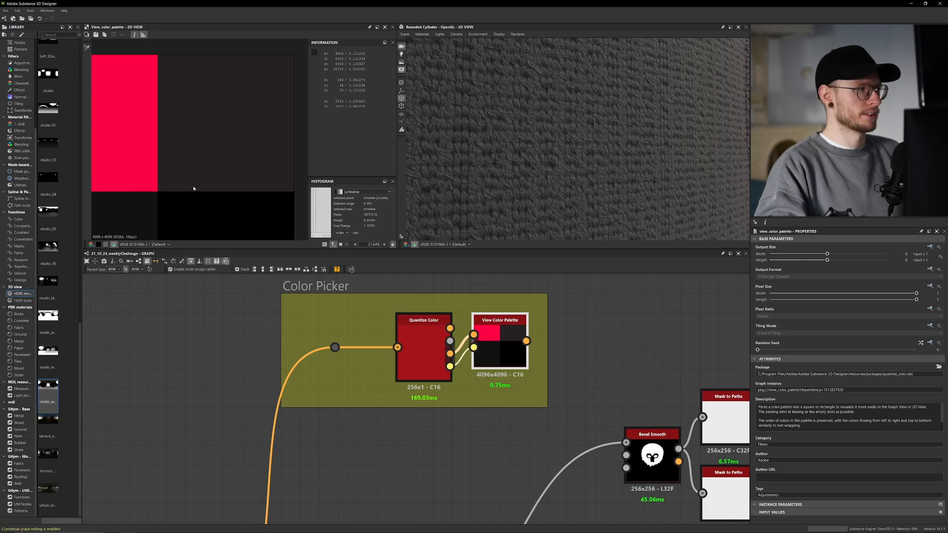
{"action": "scroll", "coordinate": [194, 188], "scroll_direction": "up", "scroll_amount": 1}
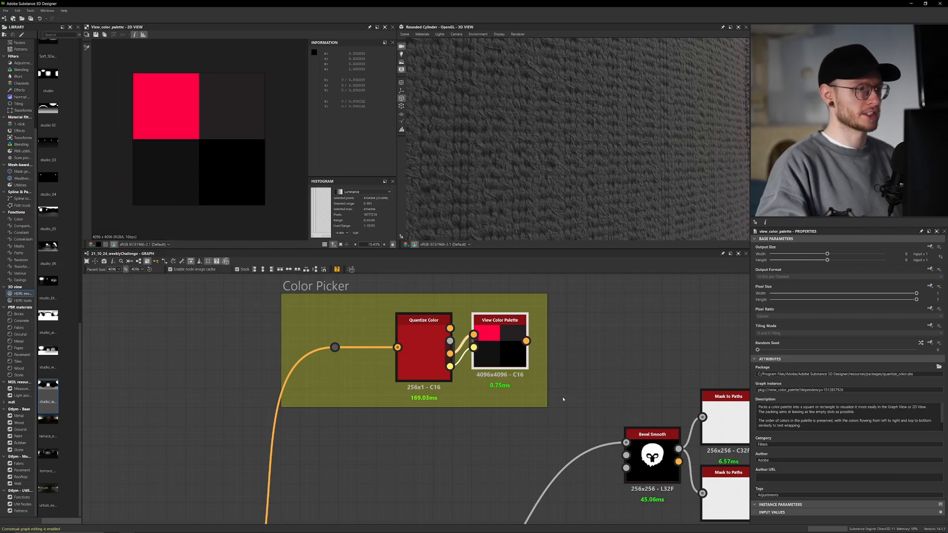
{"action": "left_click_drag", "start_coordinate": [592, 424], "coordinate": [251, 297]}
{"action": "middle_click_drag", "start_coordinate": [251, 301], "coordinate": [251, 303]}
{"action": "left_click", "coordinate": [250, 306]}
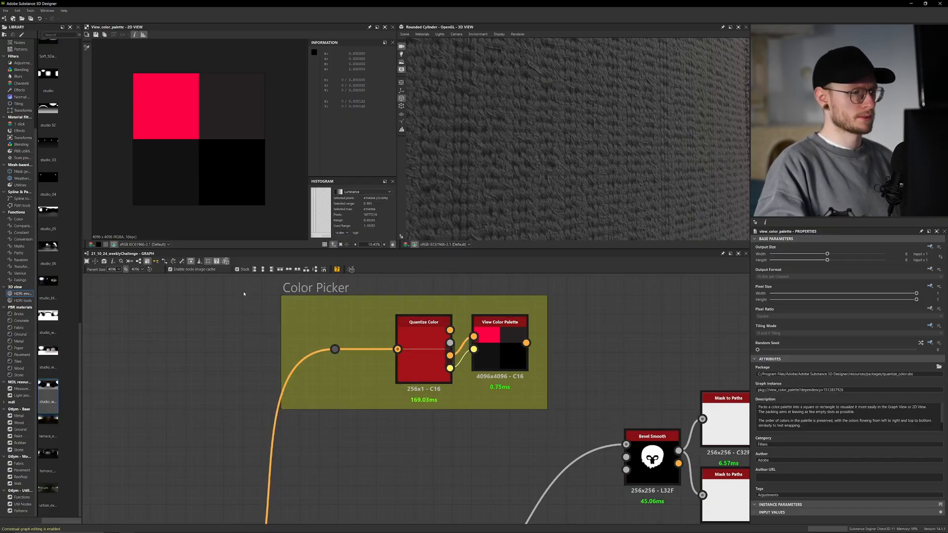
- Set the View Color Palette node's output size to an absolute 16 x 16 px and check the palette in the 2D view
{"action": "left_click", "coordinate": [524, 356]}
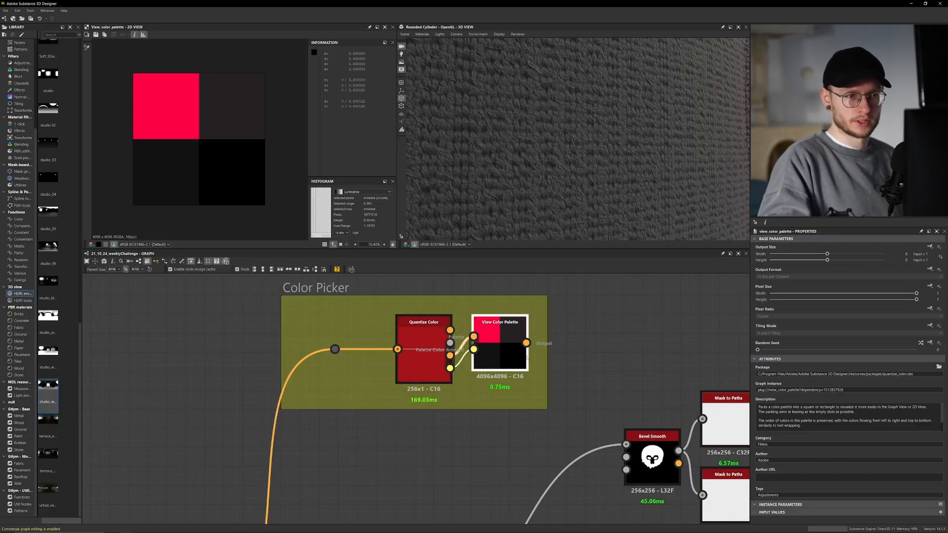
{"action": "left_click", "coordinate": [931, 247]}
{"action": "left_click", "coordinate": [923, 270]}
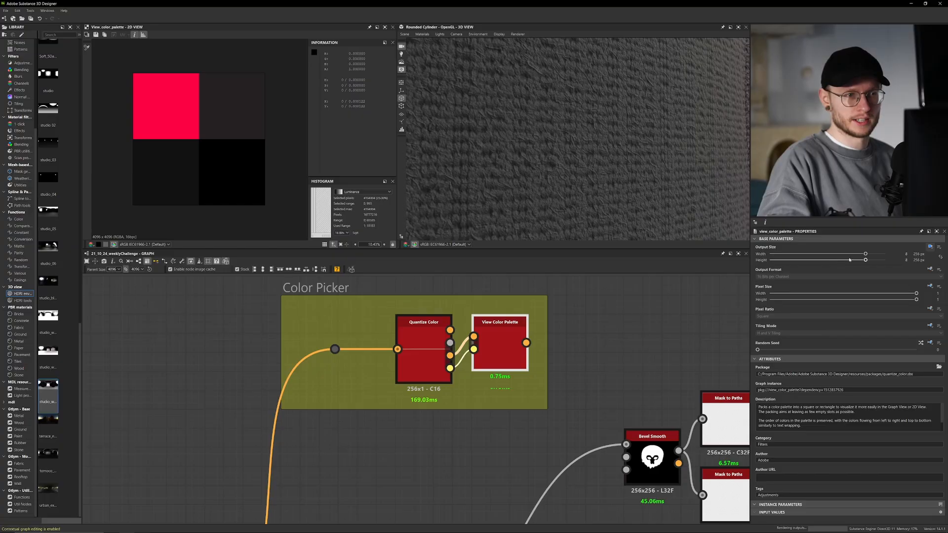
{"action": "left_click", "coordinate": [846, 254]}
{"action": "left_click", "coordinate": [847, 259]}
{"action": "scroll", "coordinate": [506, 341], "scroll_direction": "up", "scroll_amount": 3}
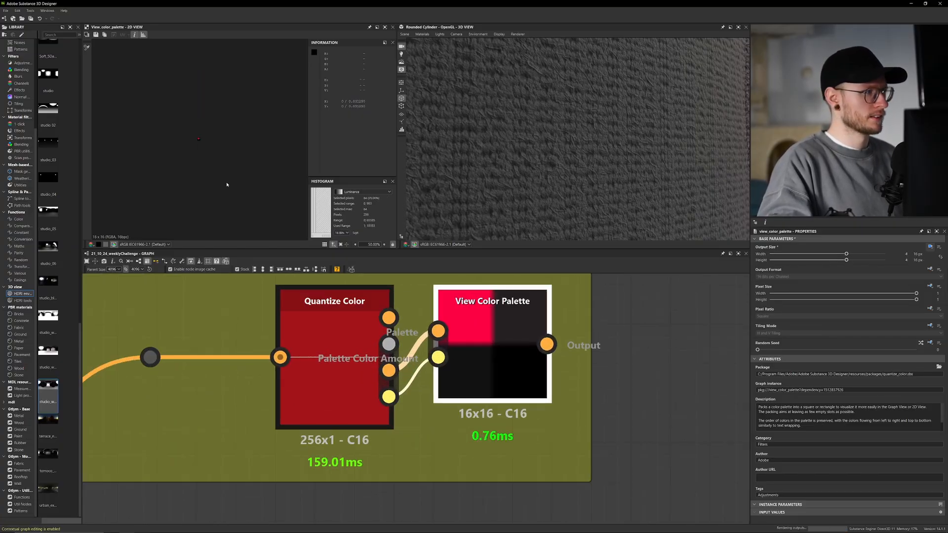
{"action": "scroll", "coordinate": [203, 151], "scroll_direction": "up", "scroll_amount": 15}
{"action": "scroll", "coordinate": [176, 146], "scroll_direction": "down", "scroll_amount": 5}
{"action": "scroll", "coordinate": [235, 180], "scroll_direction": "up", "scroll_amount": 7}
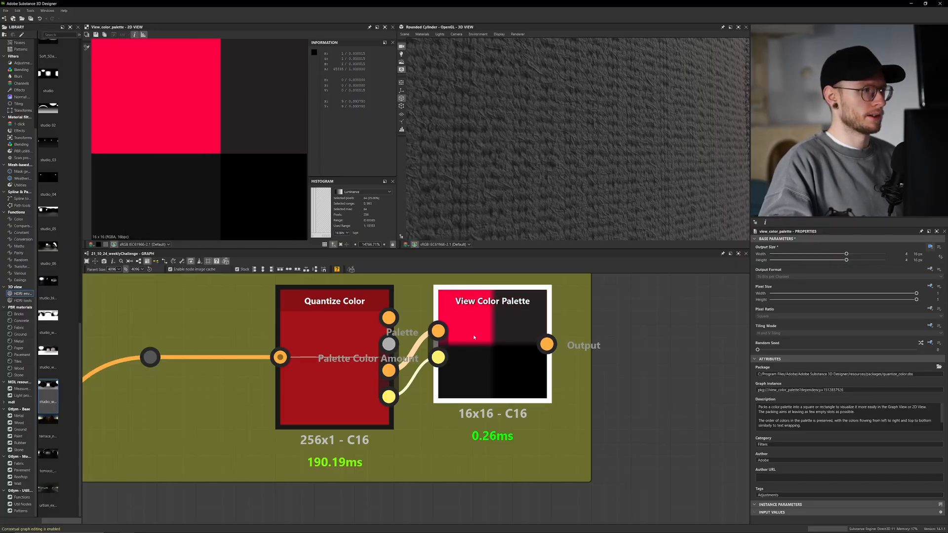
{"action": "scroll", "coordinate": [188, 178], "scroll_direction": "down", "scroll_amount": 10}
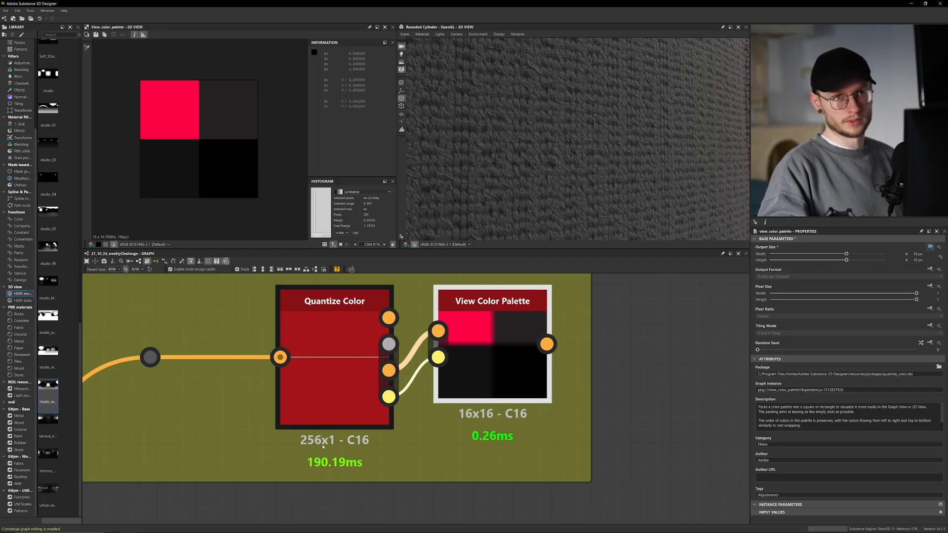
- Show the Grayscale Conversion node's output in the 2D view
{"action": "scroll", "coordinate": [391, 427], "scroll_direction": "down", "scroll_amount": 9}
{"action": "middle_click_drag", "start_coordinate": [397, 423], "coordinate": [414, 301]}
{"action": "scroll", "coordinate": [367, 392], "scroll_direction": "up", "scroll_amount": 4}
{"action": "scroll", "coordinate": [366, 391], "scroll_direction": "up", "scroll_amount": 3}
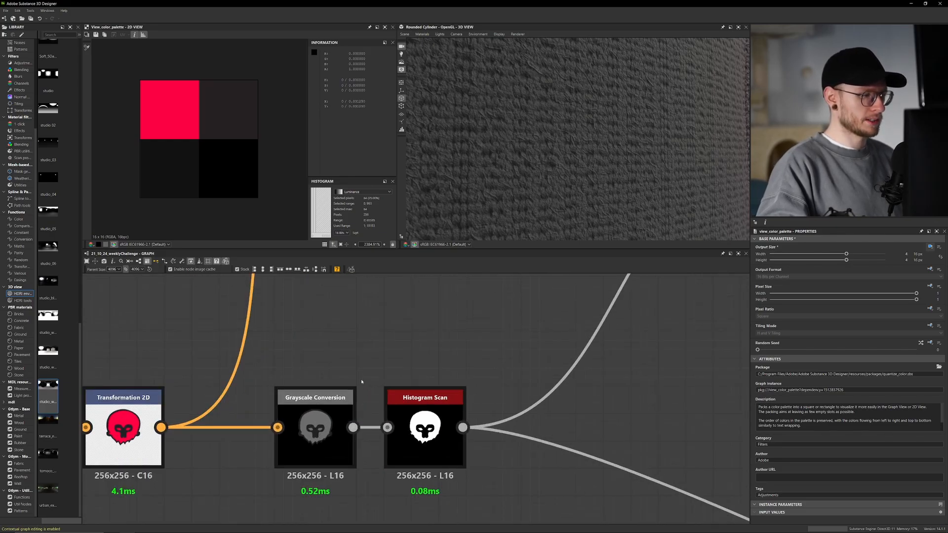
{"action": "double_click", "coordinate": [338, 420]}
{"action": "scroll", "coordinate": [247, 207], "scroll_direction": "down", "scroll_amount": 10}
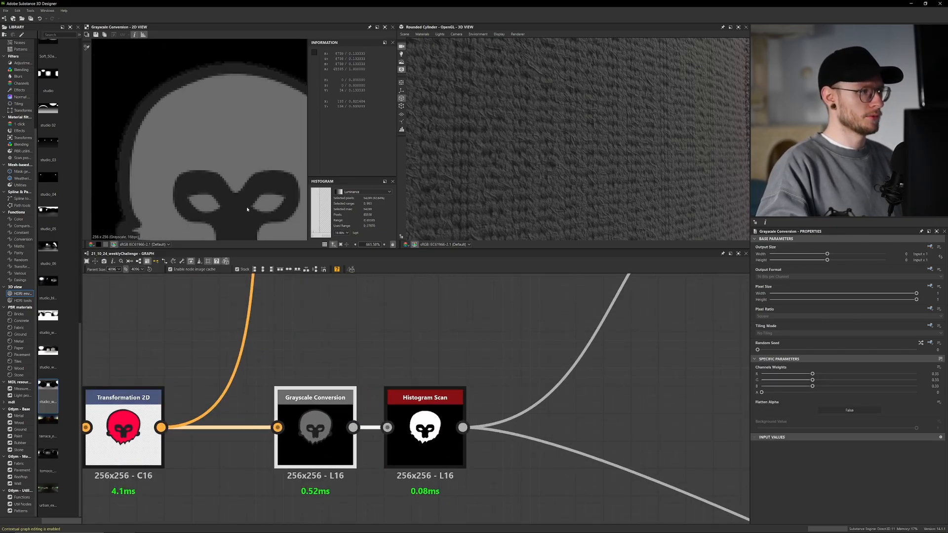
- Select the Bitmap node and look over how its chain feeds the Color Picker frame and the mask nodes
{"action": "middle_click_drag", "start_coordinate": [317, 337], "coordinate": [350, 334]}
{"action": "middle_click_drag", "start_coordinate": [291, 408], "coordinate": [347, 366]}
{"action": "left_click", "coordinate": [105, 383]}
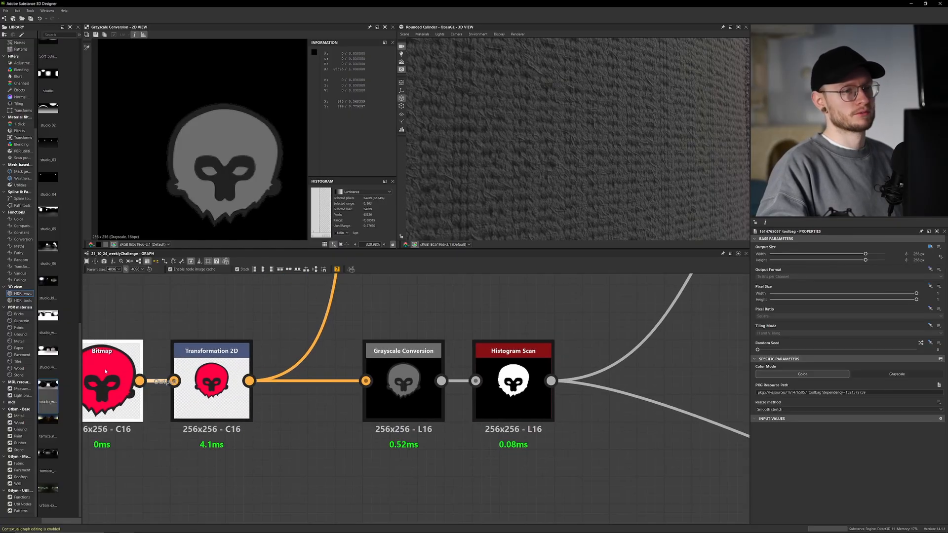
{"action": "scroll", "coordinate": [352, 509], "scroll_direction": "down", "scroll_amount": 3}
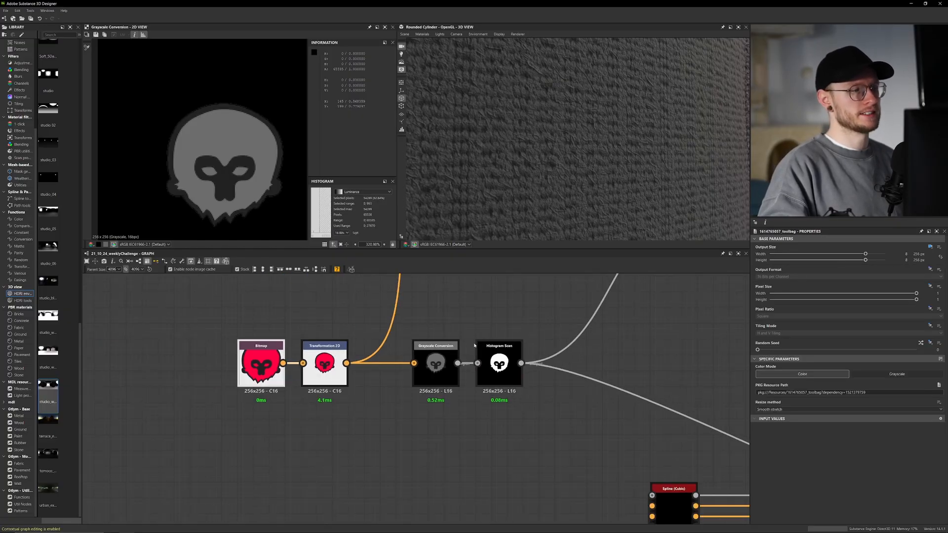
{"action": "middle_click_drag", "start_coordinate": [448, 293], "coordinate": [420, 355]}
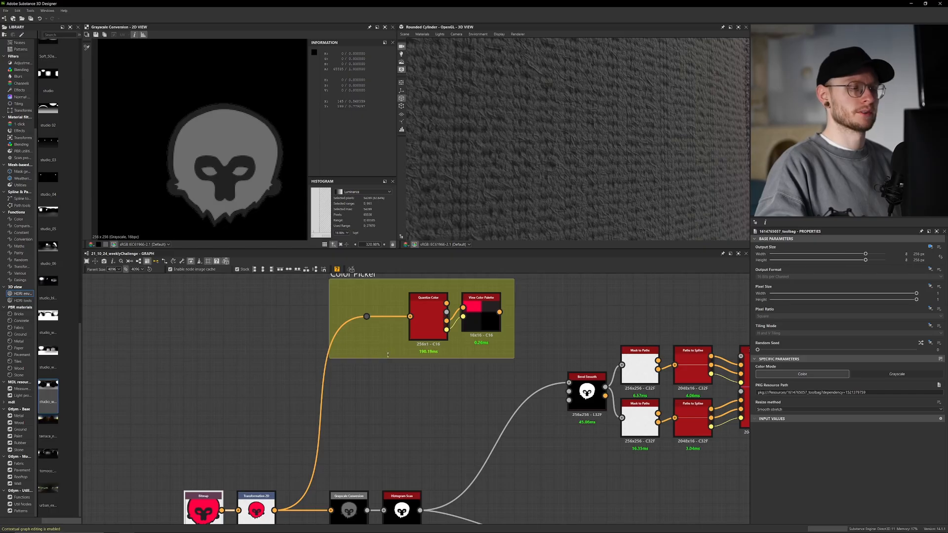
{"action": "scroll", "coordinate": [372, 381], "scroll_direction": "up", "scroll_amount": 5}
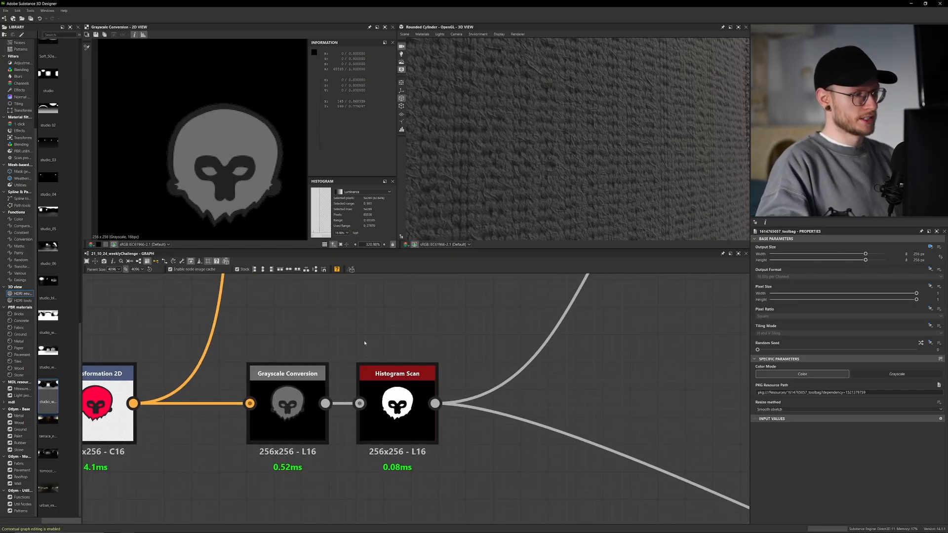
- Show the full Histogram Scan mask in the 2D view and compare it with the whole skull emblem in the 3D view
{"action": "double_click", "coordinate": [397, 395]}
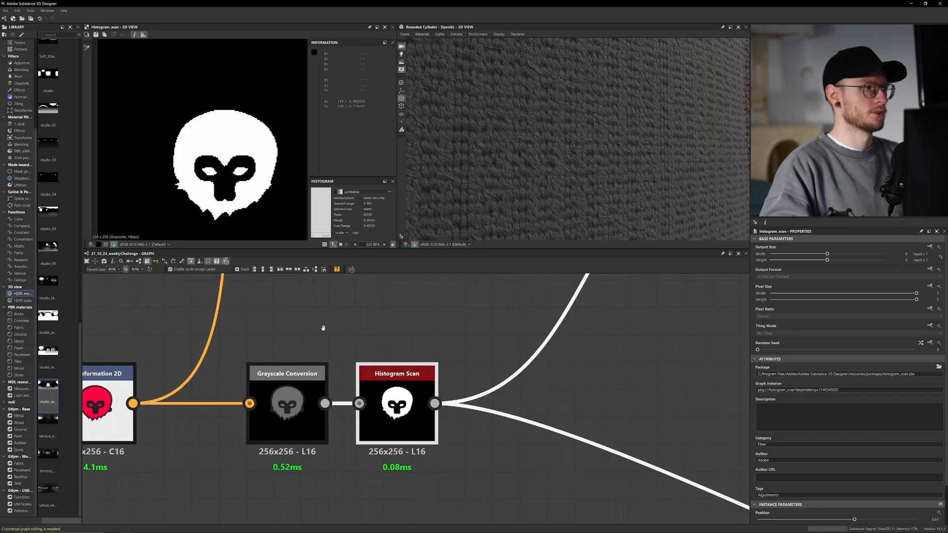
{"action": "middle_click_drag", "start_coordinate": [323, 328], "coordinate": [298, 325]}
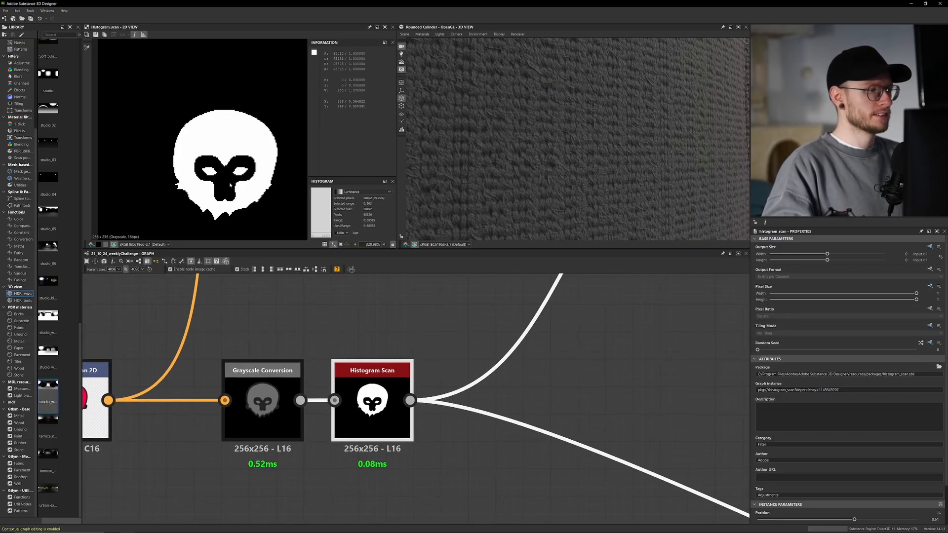
{"action": "key", "text": "f"}
{"action": "scroll", "coordinate": [503, 317], "scroll_direction": "down", "scroll_amount": 4}
{"action": "scroll", "coordinate": [572, 182], "scroll_direction": "down", "scroll_amount": 4}
{"action": "left_click_drag", "start_coordinate": [573, 178], "coordinate": [566, 92]}
{"action": "scroll", "coordinate": [546, 177], "scroll_direction": "down", "scroll_amount": 2}
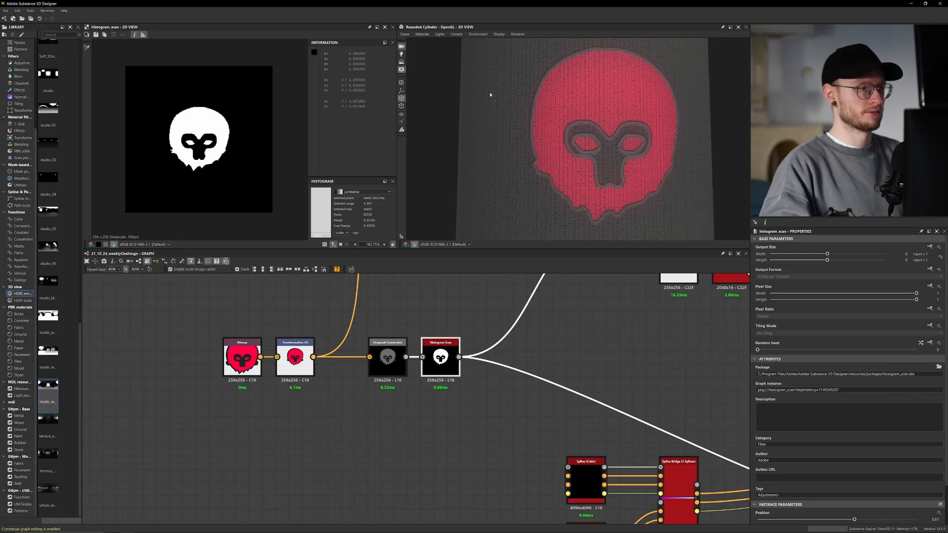
{"action": "scroll", "coordinate": [284, 368], "scroll_direction": "up", "scroll_amount": 3}
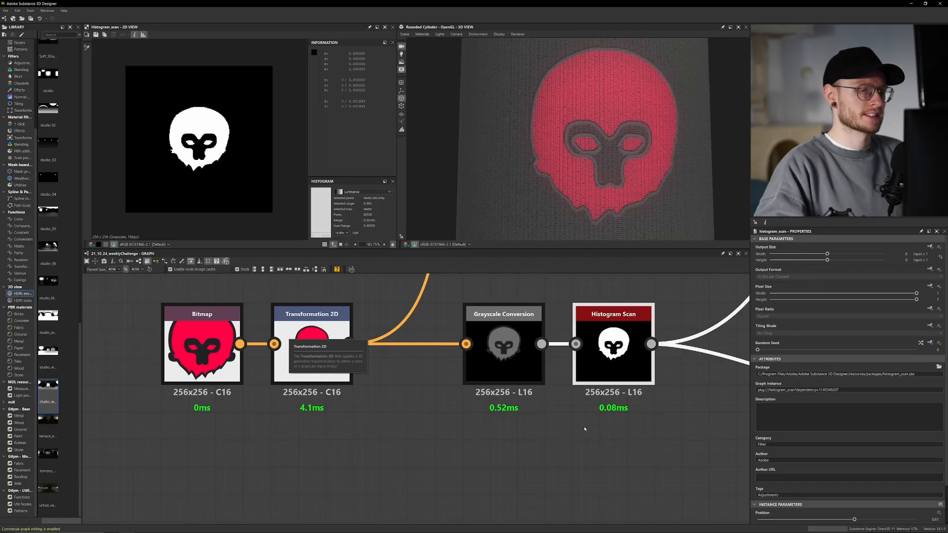
- Follow the Histogram Scan's upper link and show the Bevel Smooth node's Output in the 2D view
{"action": "scroll", "coordinate": [586, 429], "scroll_direction": "down", "scroll_amount": 6}
{"action": "middle_click_drag", "start_coordinate": [562, 427], "coordinate": [497, 415]}
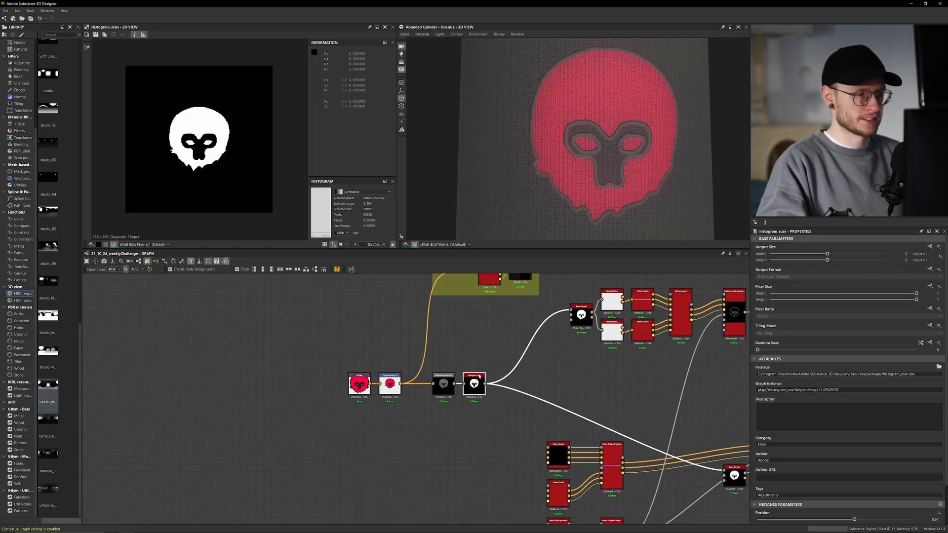
{"action": "scroll", "coordinate": [484, 379], "scroll_direction": "up", "scroll_amount": 4}
{"action": "scroll", "coordinate": [563, 390], "scroll_direction": "down", "scroll_amount": 1}
{"action": "middle_click_drag", "start_coordinate": [563, 390], "coordinate": [349, 420]}
{"action": "scroll", "coordinate": [395, 343], "scroll_direction": "up", "scroll_amount": 3}
{"action": "scroll", "coordinate": [395, 343], "scroll_direction": "up", "scroll_amount": 1}
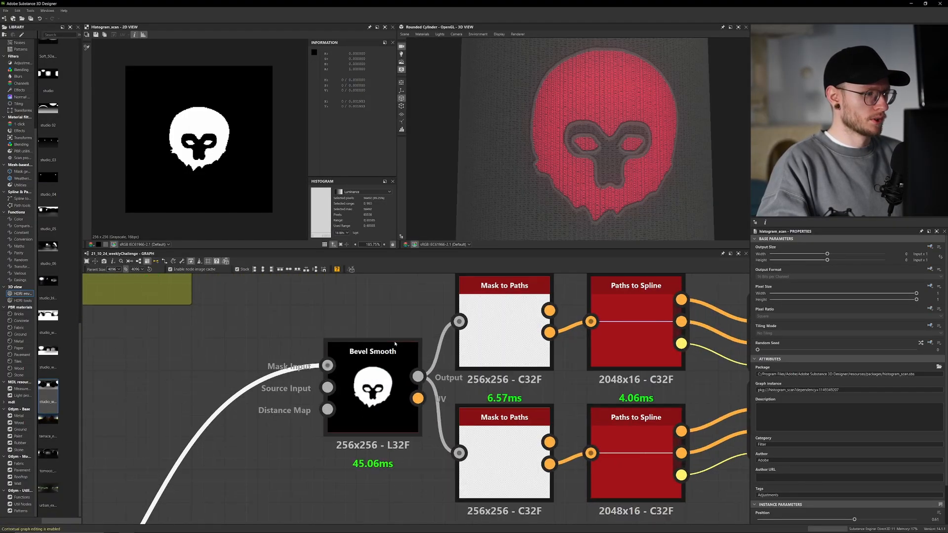
{"action": "double_click", "coordinate": [390, 352]}
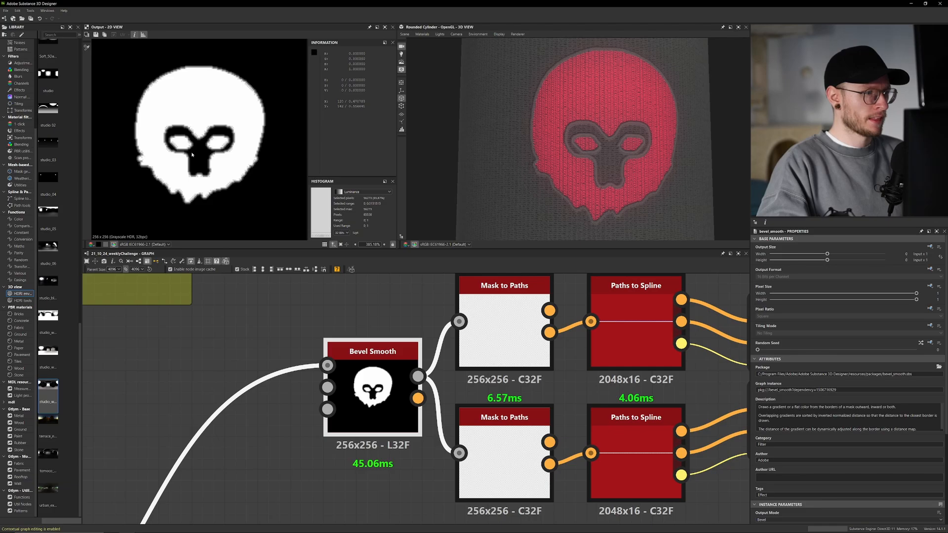
- Inspect the skull's bevelled edges in the 2D view and the Bevel Smooth node's instance parameters
{"action": "scroll", "coordinate": [191, 154], "scroll_direction": "up", "scroll_amount": 4}
{"action": "middle_click_drag", "start_coordinate": [229, 169], "coordinate": [241, 166]}
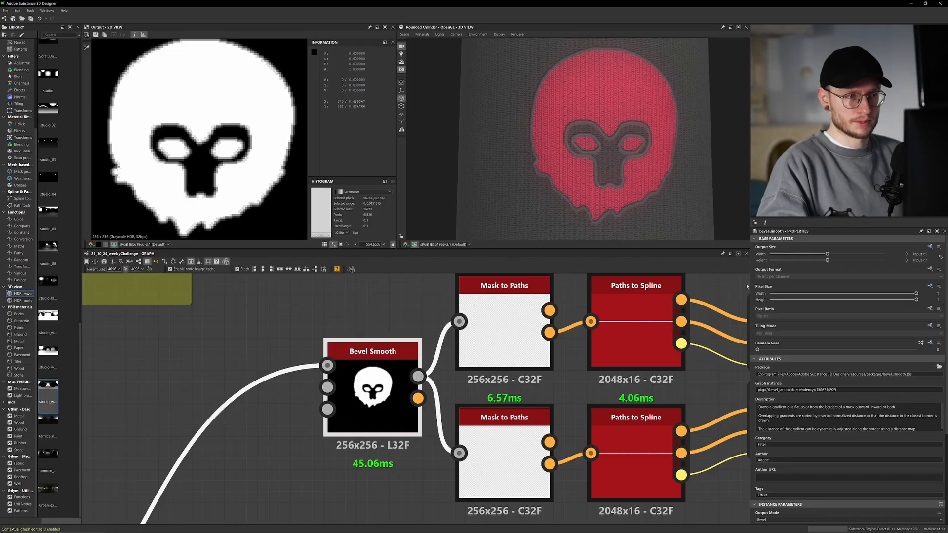
{"action": "scroll", "coordinate": [447, 440], "scroll_direction": "down", "scroll_amount": 3}
{"action": "scroll", "coordinate": [346, 444], "scroll_direction": "up", "scroll_amount": 3}
{"action": "scroll", "coordinate": [868, 307], "scroll_direction": "down", "scroll_amount": 3}
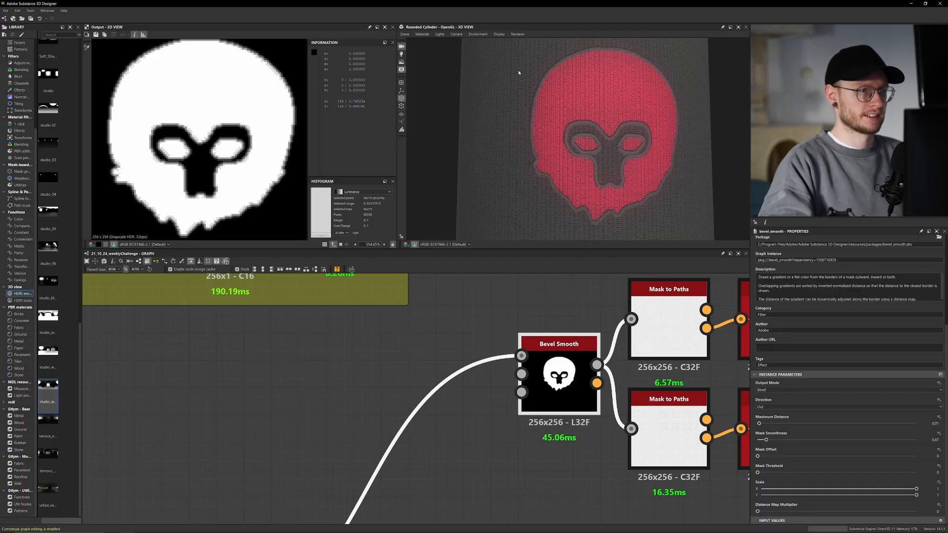
- Compare the Preview outputs of the upper and lower Mask to Paths nodes in the 2D view
{"action": "middle_click_drag", "start_coordinate": [436, 338], "coordinate": [211, 331]}
{"action": "double_click", "coordinate": [458, 297]}
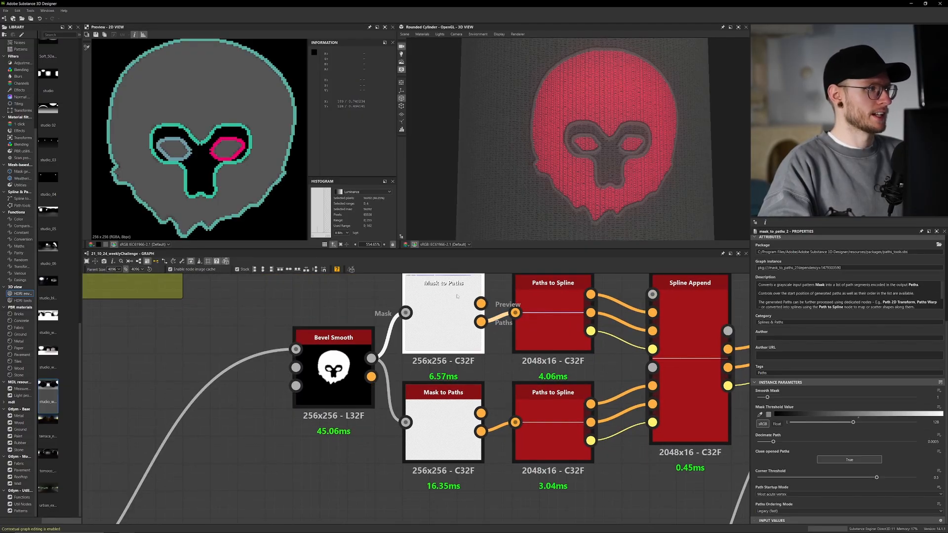
{"action": "scroll", "coordinate": [227, 168], "scroll_direction": "down", "scroll_amount": 1}
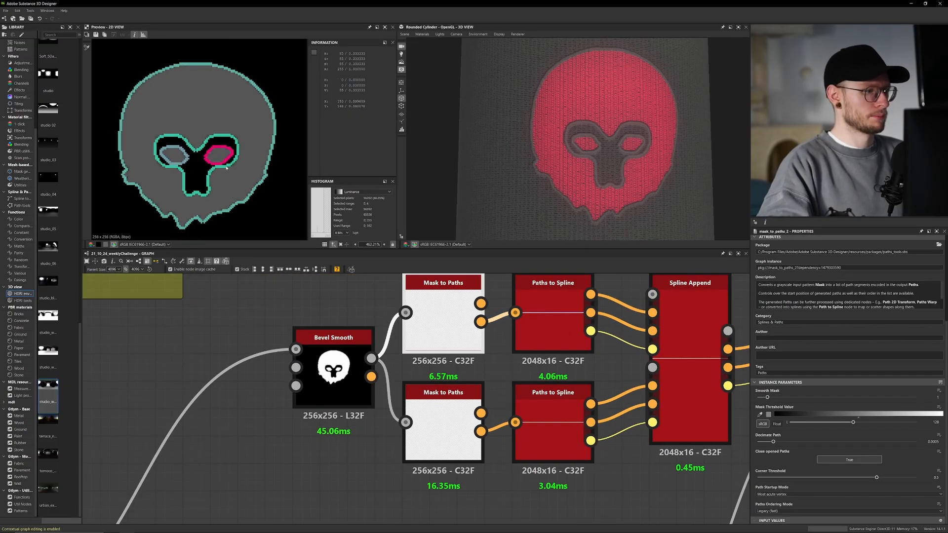
{"action": "left_click", "coordinate": [481, 413]}
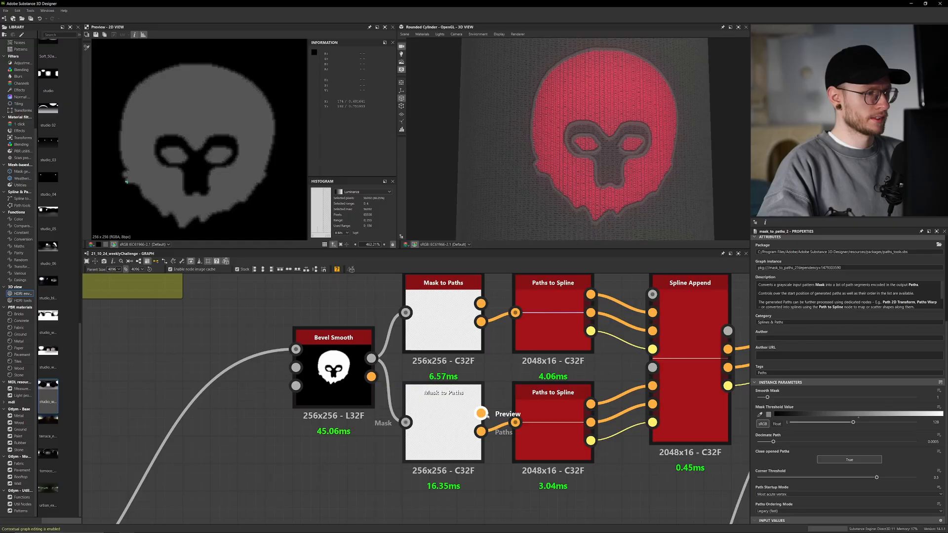
{"action": "left_click", "coordinate": [481, 304]}
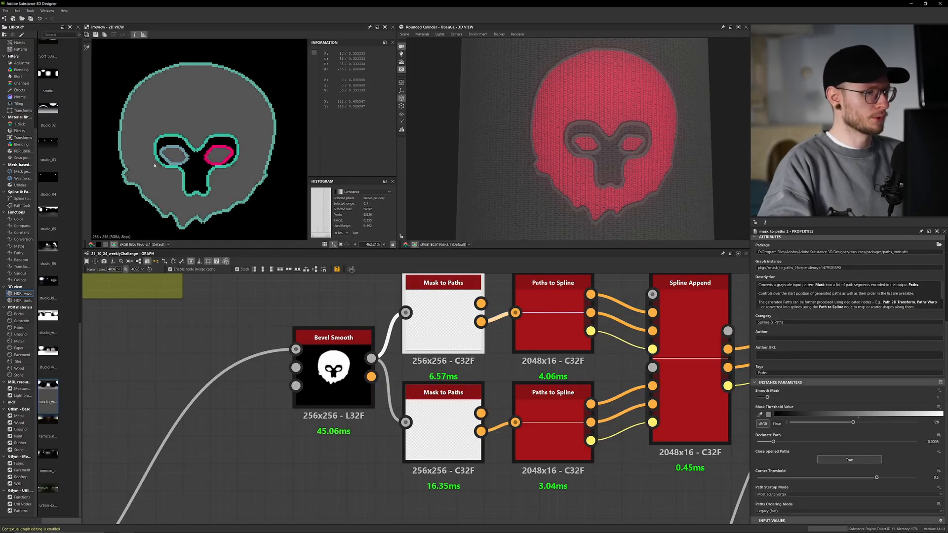
- Look over the path and spline nodes, comparing the Bevel Smooth output with the upper Mask to Paths Preview
{"action": "scroll", "coordinate": [475, 386], "scroll_direction": "down", "scroll_amount": 1}
{"action": "middle_click_drag", "start_coordinate": [474, 387], "coordinate": [379, 400]}
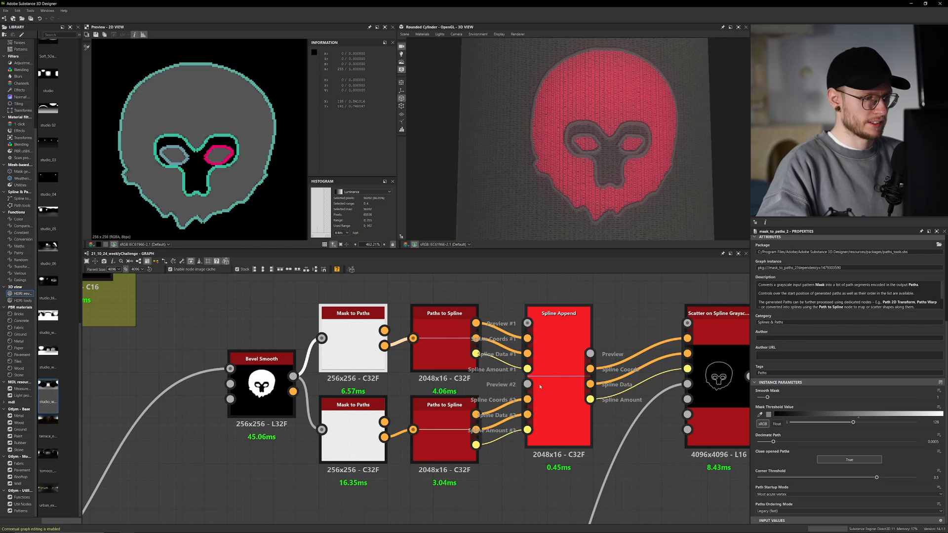
{"action": "scroll", "coordinate": [541, 386], "scroll_direction": "down", "scroll_amount": 2}
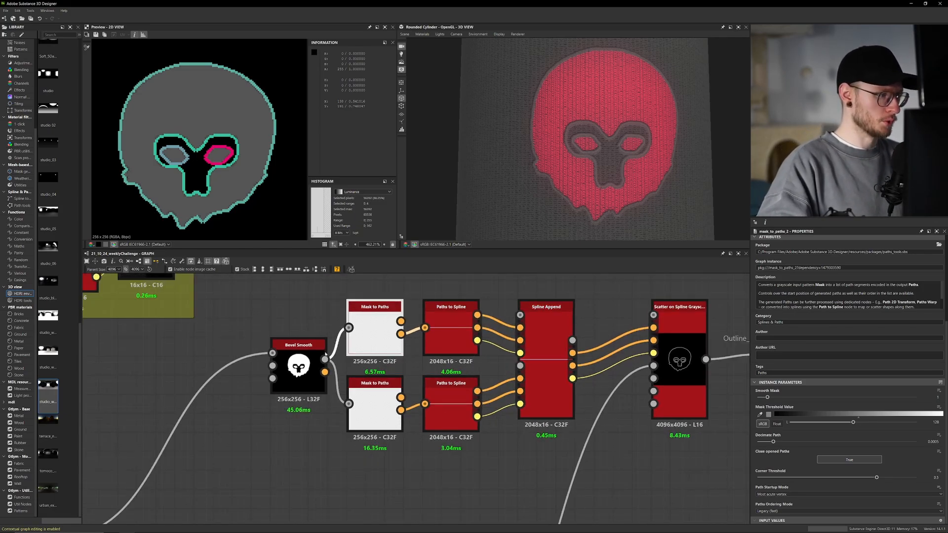
{"action": "scroll", "coordinate": [340, 322], "scroll_direction": "up", "scroll_amount": 3}
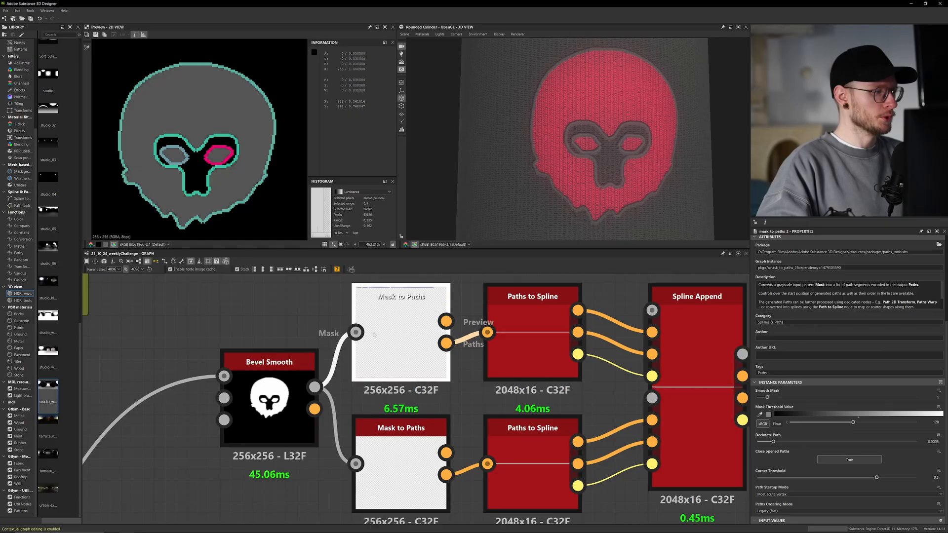
{"action": "double_click", "coordinate": [269, 395]}
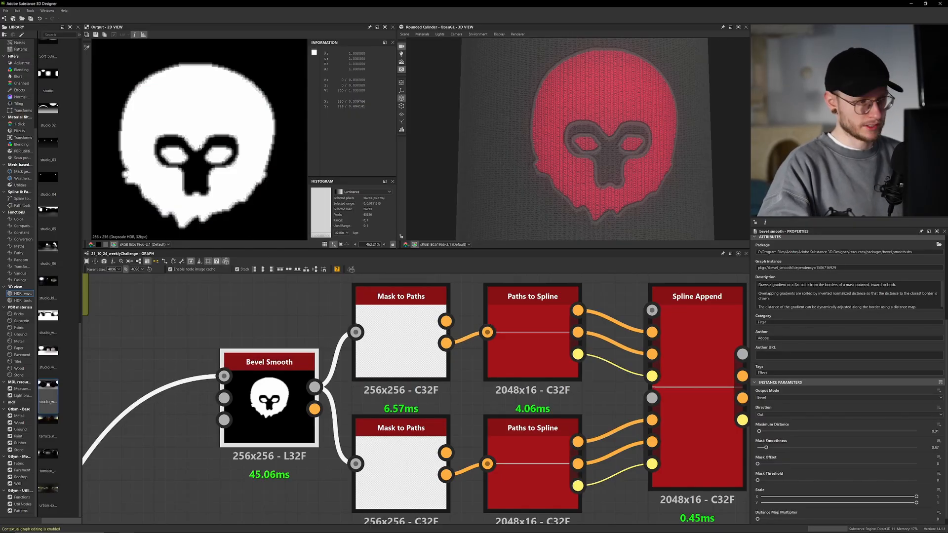
{"action": "double_click", "coordinate": [445, 321]}
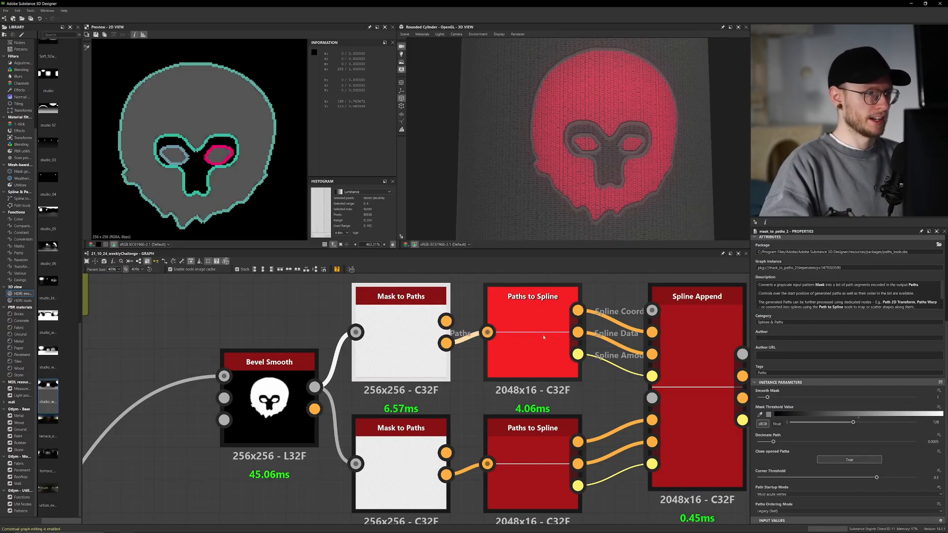
- Show the upper Paths to Spline node's coordinates and examine the Spline Append node's Preview outline up close in the 2D view
{"action": "middle_click_drag", "start_coordinate": [546, 337], "coordinate": [534, 331]}
{"action": "double_click", "coordinate": [520, 322]}
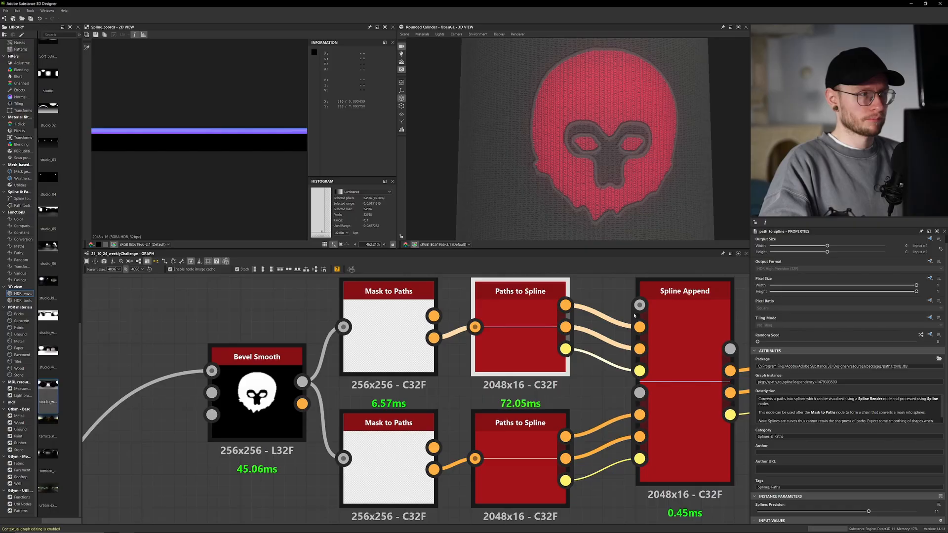
{"action": "left_click", "coordinate": [654, 313]}
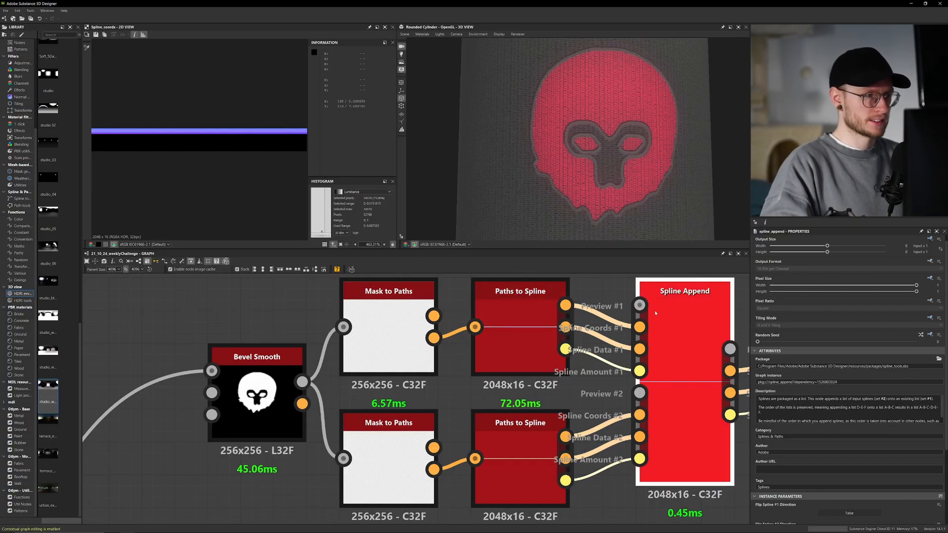
{"action": "scroll", "coordinate": [220, 170], "scroll_direction": "down", "scroll_amount": 10}
{"action": "middle_click_drag", "start_coordinate": [717, 355], "coordinate": [618, 338]}
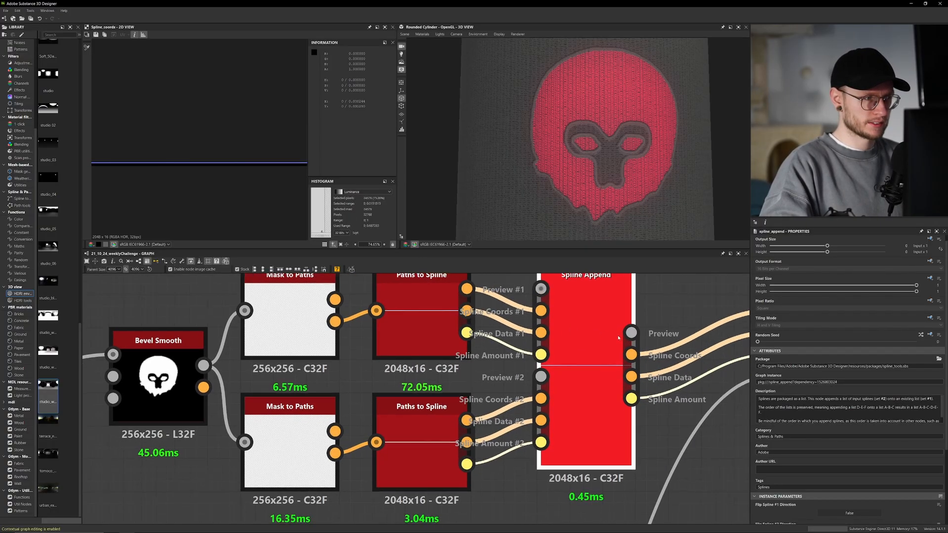
{"action": "double_click", "coordinate": [619, 338]}
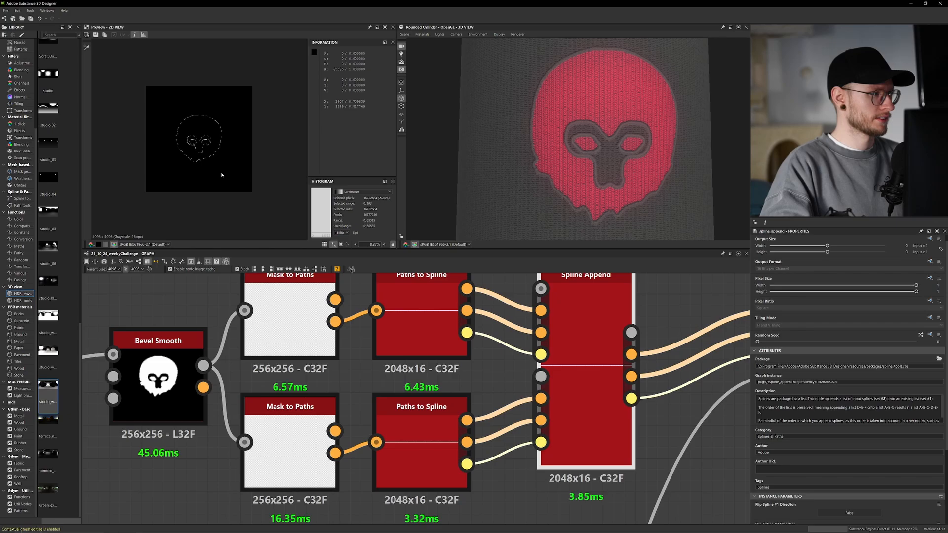
{"action": "scroll", "coordinate": [222, 175], "scroll_direction": "up", "scroll_amount": 15}
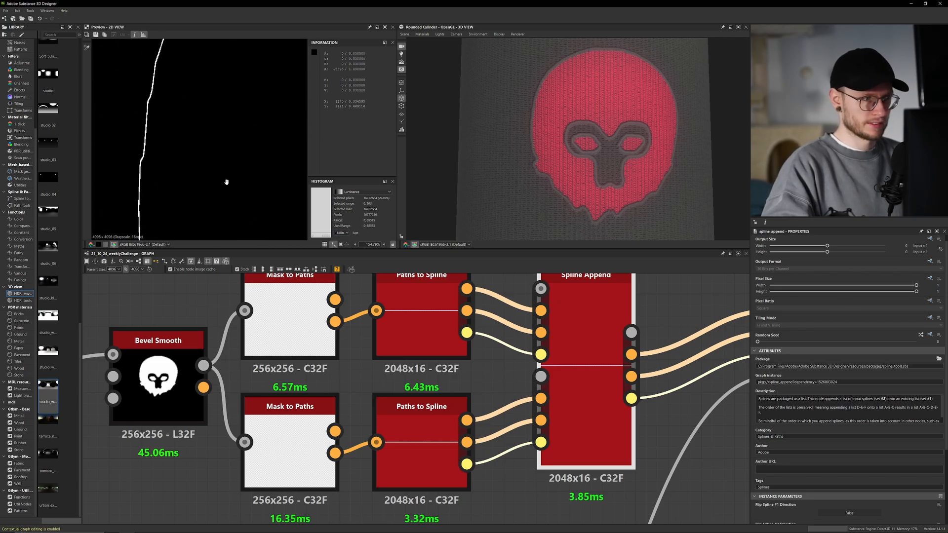
{"action": "middle_click_drag", "start_coordinate": [600, 340], "coordinate": [594, 357]}
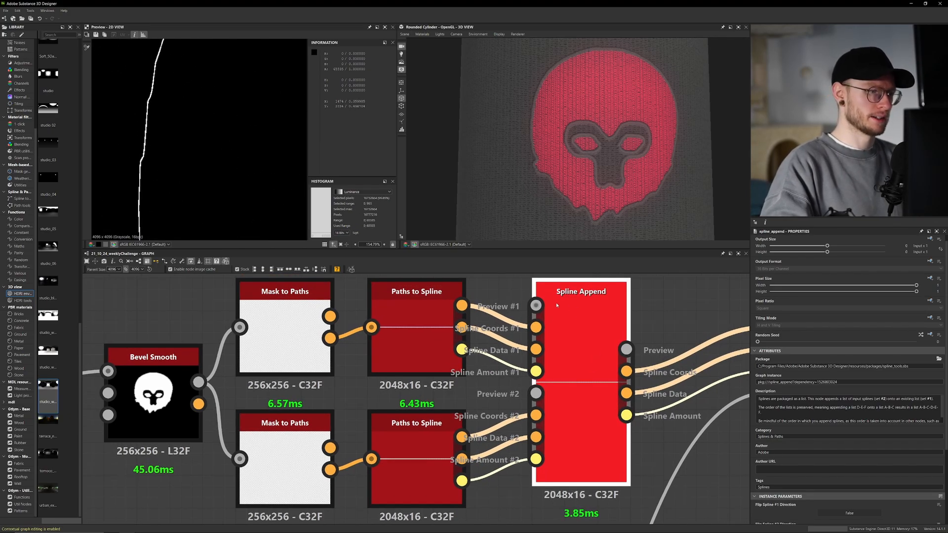
- Show the lower Mask to Paths node's Preview and inspect the small coloured path pixels at the skull's edge
{"action": "scroll", "coordinate": [456, 296], "scroll_direction": "down", "scroll_amount": 3}
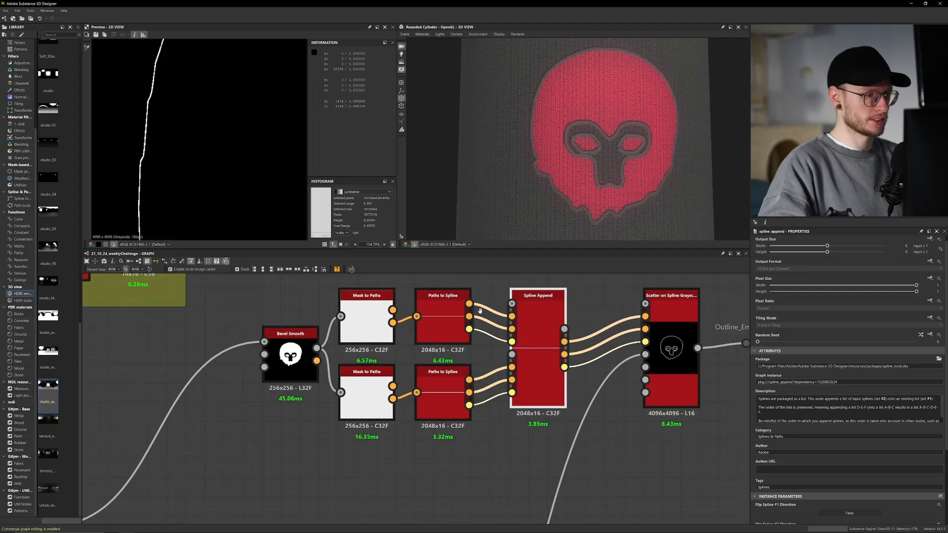
{"action": "left_click", "coordinate": [383, 383]}
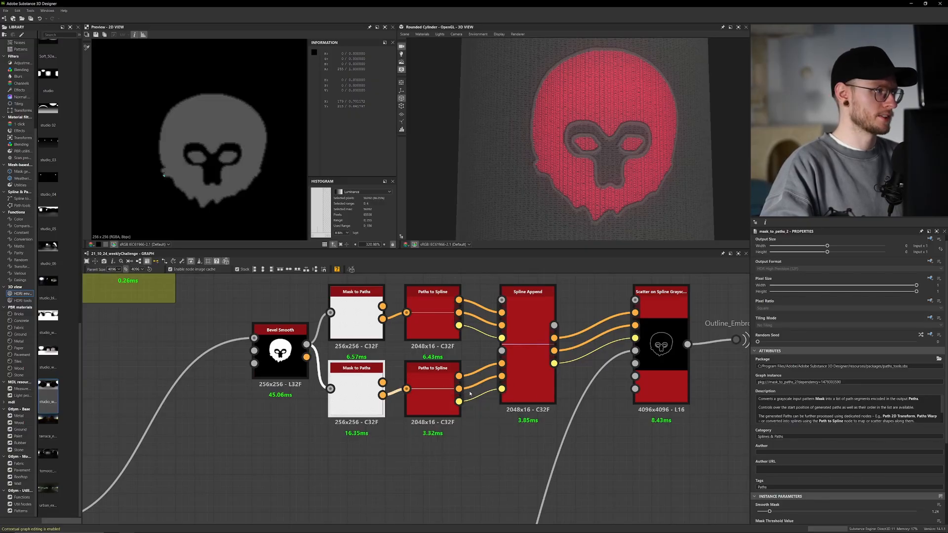
{"action": "scroll", "coordinate": [170, 195], "scroll_direction": "up", "scroll_amount": 8}
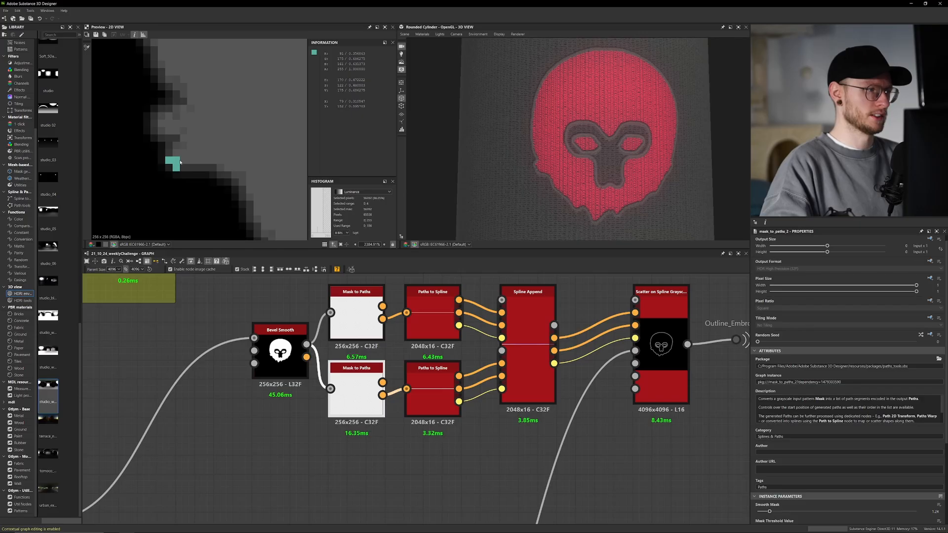
- Connect the upper Paths to Spline node's coords, data and amount outputs directly to Scatter on Spline Grayscale, and delete the Spline Append node
{"action": "middle_click_drag", "start_coordinate": [483, 306], "coordinate": [417, 341]}
{"action": "left_click_drag", "start_coordinate": [393, 339], "coordinate": [571, 352]}
{"action": "left_click_drag", "start_coordinate": [571, 365], "coordinate": [394, 351]}
{"action": "left_click_drag", "start_coordinate": [394, 364], "coordinate": [571, 377]}
{"action": "left_click", "coordinate": [470, 372]}
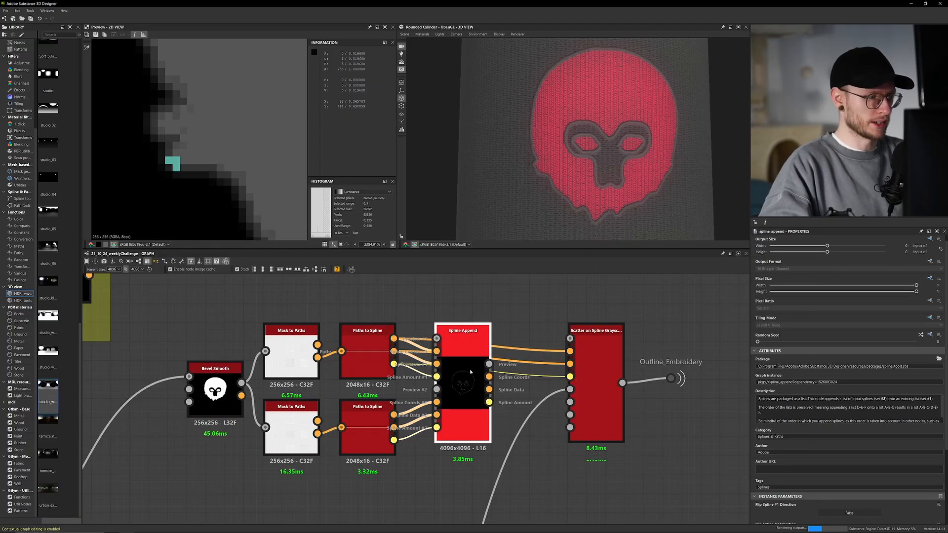
{"action": "key", "text": "Delete"}
- Delete the lower Mask to Paths and Paths to Spline nodes and align the remaining pair with Bevel Smooth
{"action": "left_click_drag", "start_coordinate": [438, 488], "coordinate": [292, 409]}
{"action": "key", "text": "Delete"}
{"action": "left_click_drag", "start_coordinate": [399, 391], "coordinate": [290, 408]}
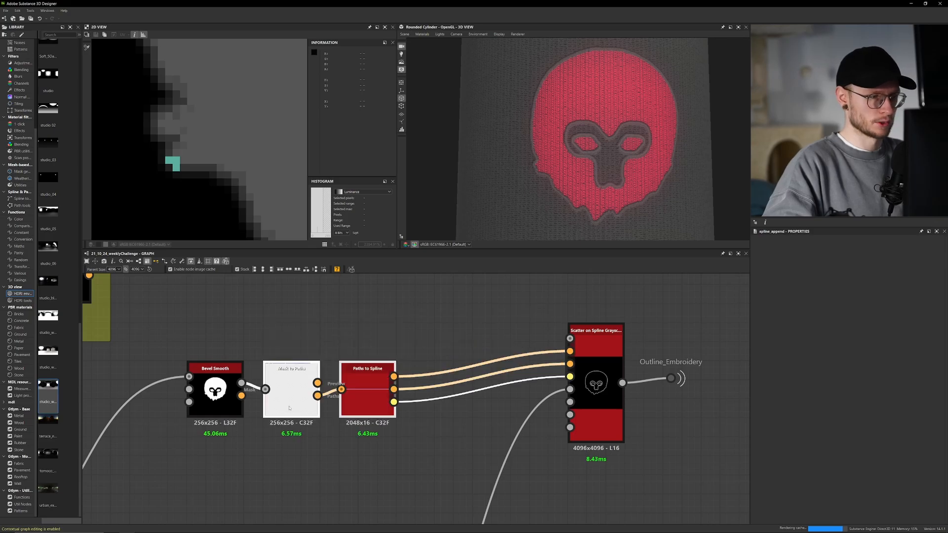
- Move the Scatter on Spline Grayscale node closer to Paths to Spline and show its output in the 2D view
{"action": "left_click", "coordinate": [421, 465]}
{"action": "scroll", "coordinate": [538, 394], "scroll_direction": "down", "scroll_amount": 5}
{"action": "middle_click_drag", "start_coordinate": [608, 431], "coordinate": [587, 388]}
{"action": "scroll", "coordinate": [587, 389], "scroll_direction": "up", "scroll_amount": 1}
{"action": "left_click", "coordinate": [529, 329]}
{"action": "left_click_drag", "start_coordinate": [528, 329], "coordinate": [488, 354]}
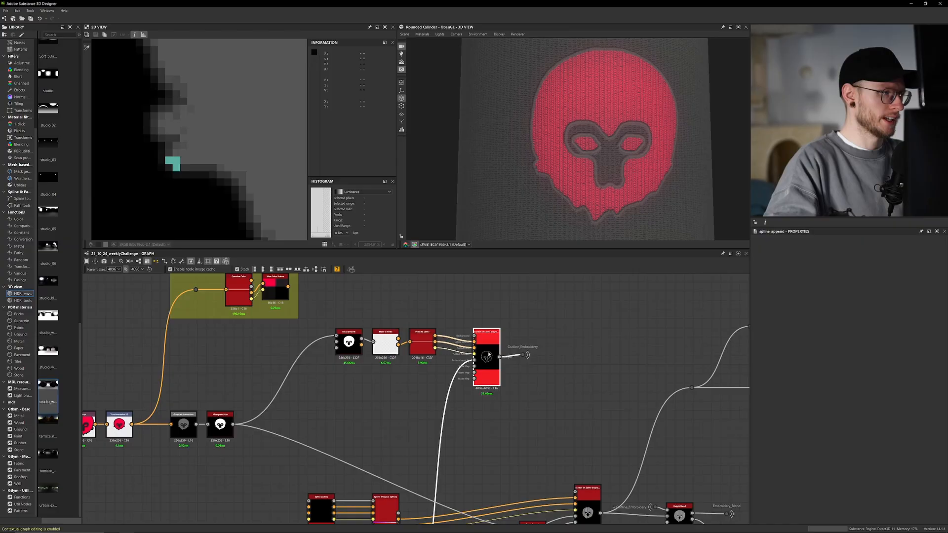
{"action": "scroll", "coordinate": [191, 123], "scroll_direction": "down", "scroll_amount": 11}
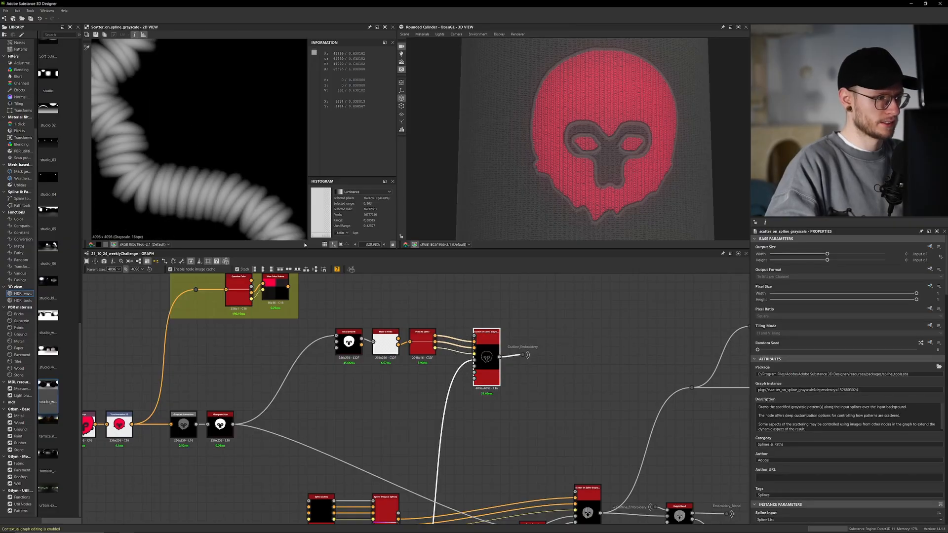
- View the Paths and Preview outputs of Mask to Paths, and the spline coordinates from Paths to Spline, in the 2D view
{"action": "scroll", "coordinate": [373, 310], "scroll_direction": "up", "scroll_amount": 3}
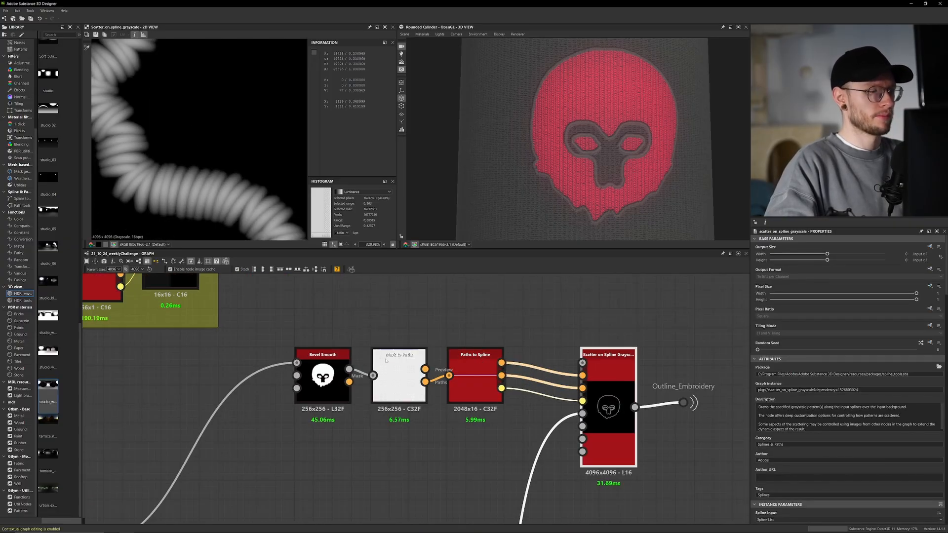
{"action": "double_click", "coordinate": [398, 359]}
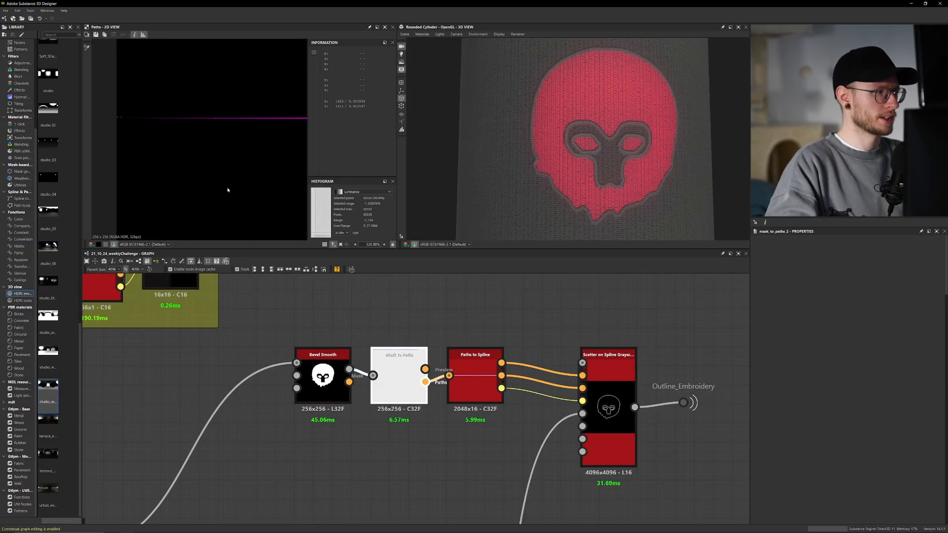
{"action": "double_click", "coordinate": [425, 370]}
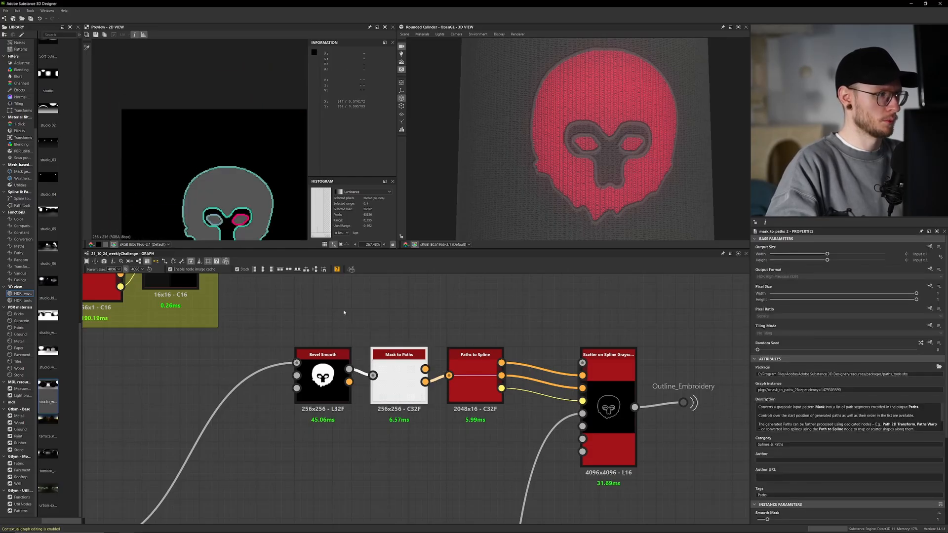
{"action": "double_click", "coordinate": [472, 371]}
{"action": "scroll", "coordinate": [472, 370], "scroll_direction": "up", "scroll_amount": 2}
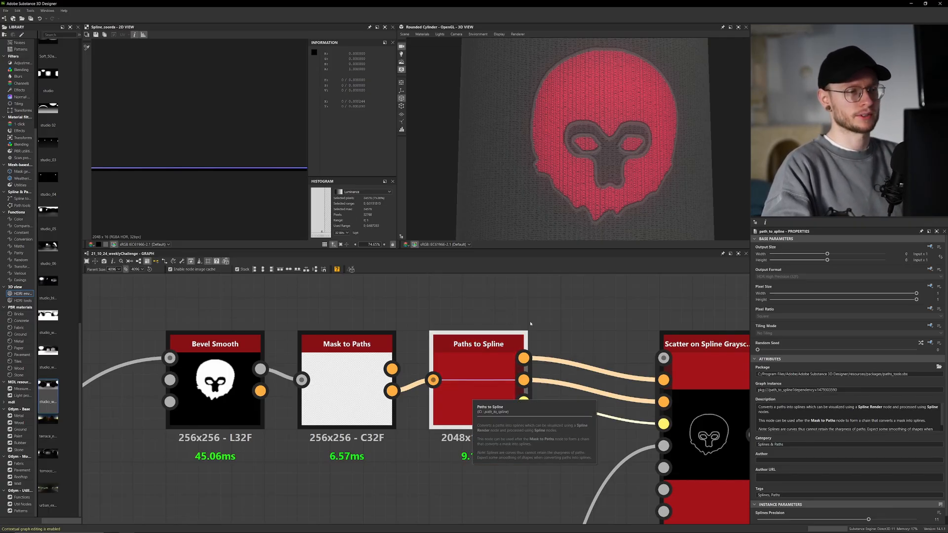
{"action": "scroll", "coordinate": [532, 328], "scroll_direction": "down", "scroll_amount": 1}
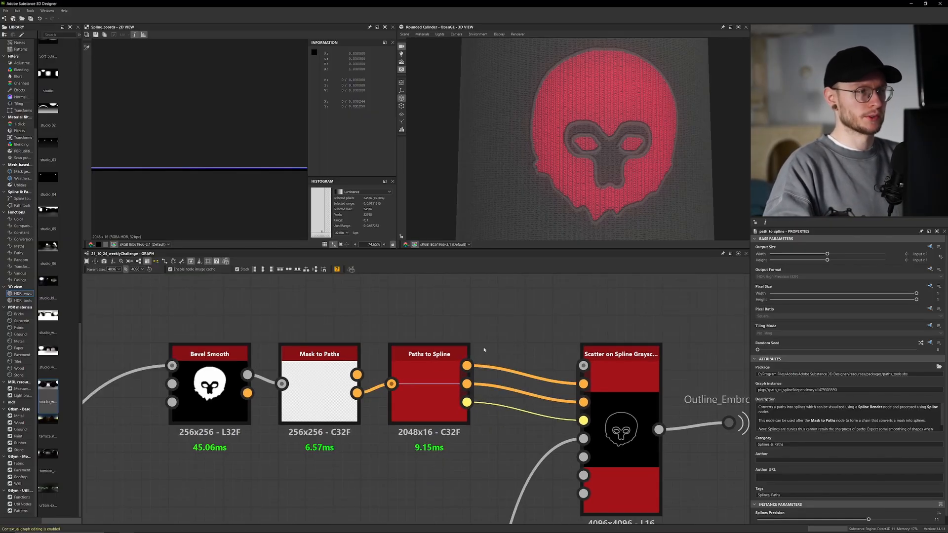
{"action": "middle_click_drag", "start_coordinate": [413, 326], "coordinate": [387, 290]}
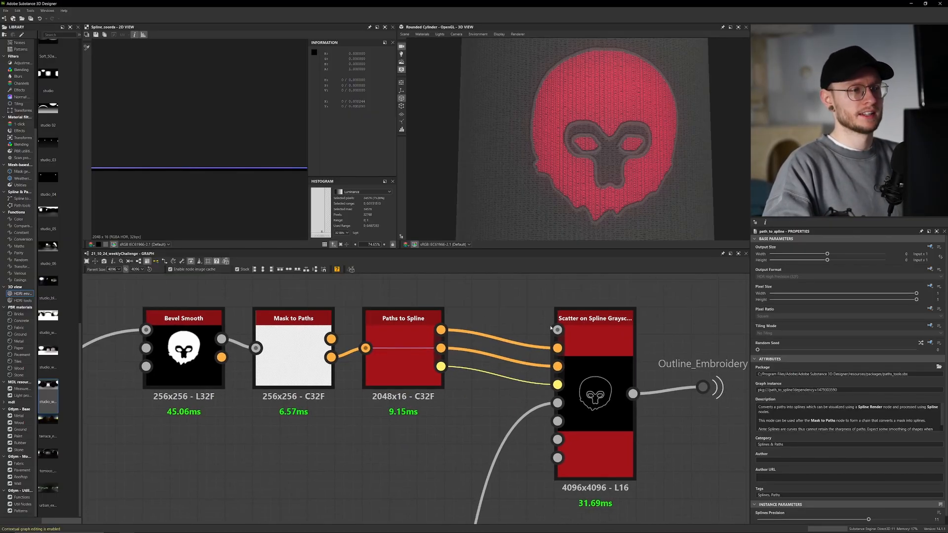
- Show the Scatter on Spline Grayscale output in the 2D view with the whole skull outline framed
{"action": "double_click", "coordinate": [593, 355]}
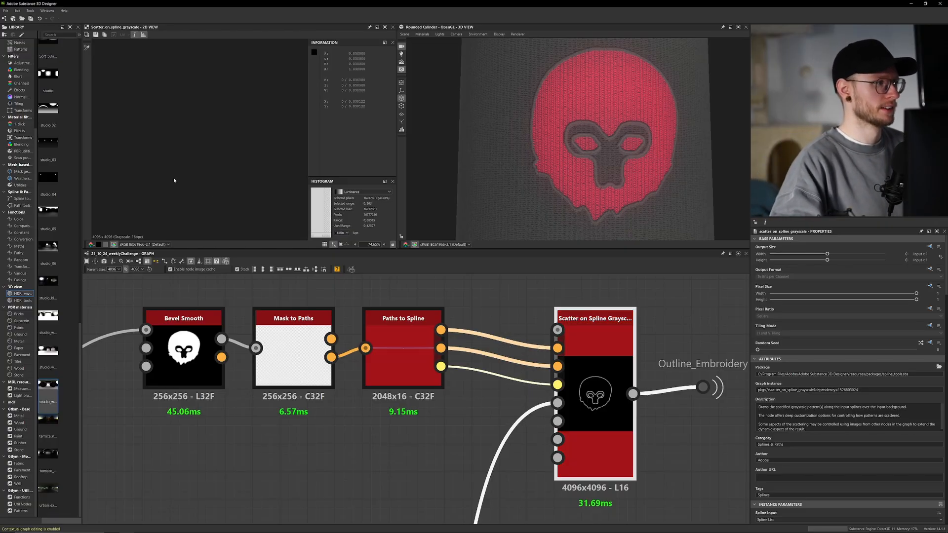
{"action": "scroll", "coordinate": [185, 163], "scroll_direction": "up", "scroll_amount": 6}
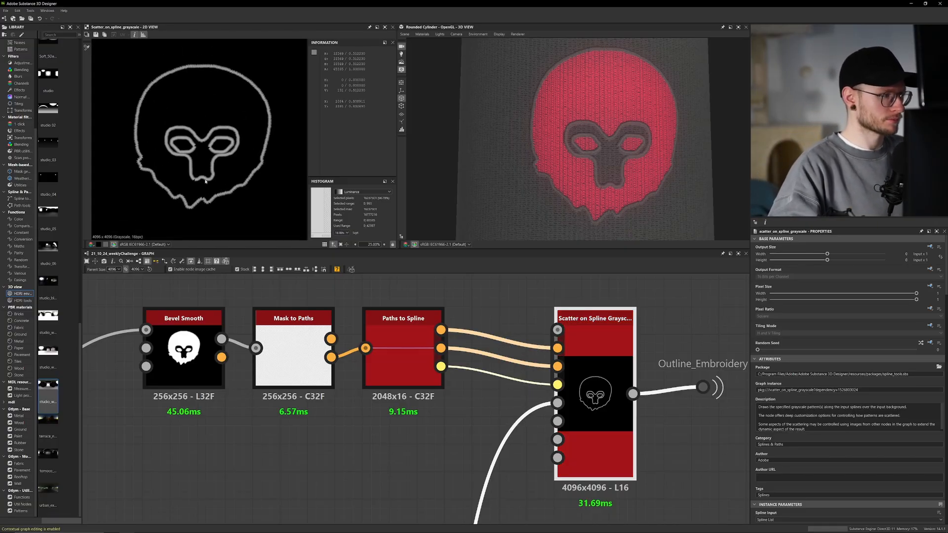
{"action": "middle_click_drag", "start_coordinate": [223, 177], "coordinate": [228, 190]}
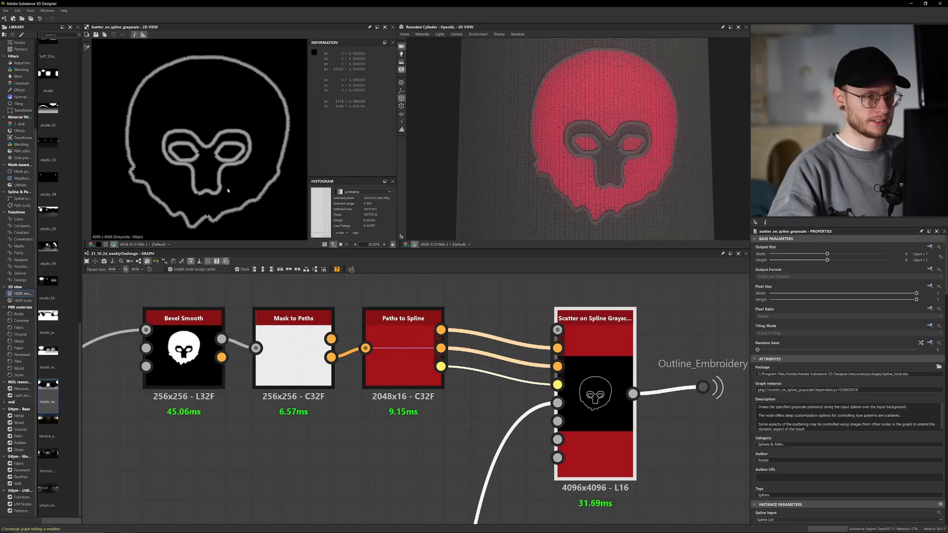
- Review the scatter node's instance parameters and check the Scatter Mode options, keeping Shape Amount
{"action": "scroll", "coordinate": [779, 296], "scroll_direction": "down", "scroll_amount": 4}
{"action": "scroll", "coordinate": [779, 296], "scroll_direction": "down", "scroll_amount": 8}
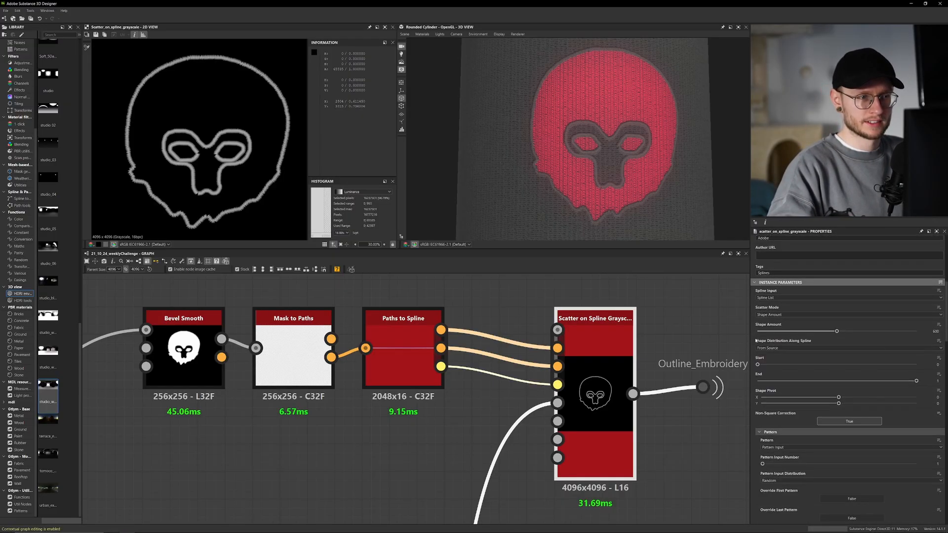
{"action": "scroll", "coordinate": [755, 340], "scroll_direction": "up", "scroll_amount": 1}
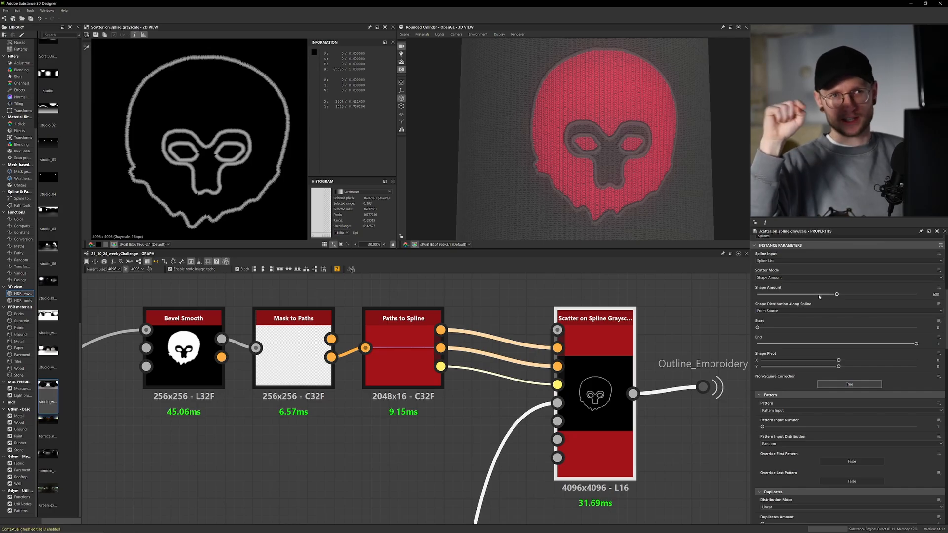
{"action": "left_click", "coordinate": [816, 278]}
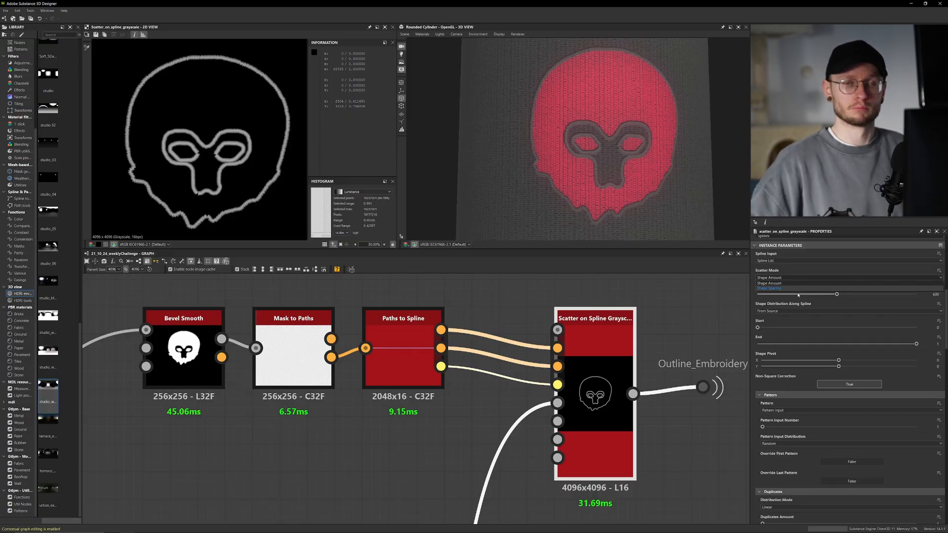
{"action": "left_click", "coordinate": [793, 283]}
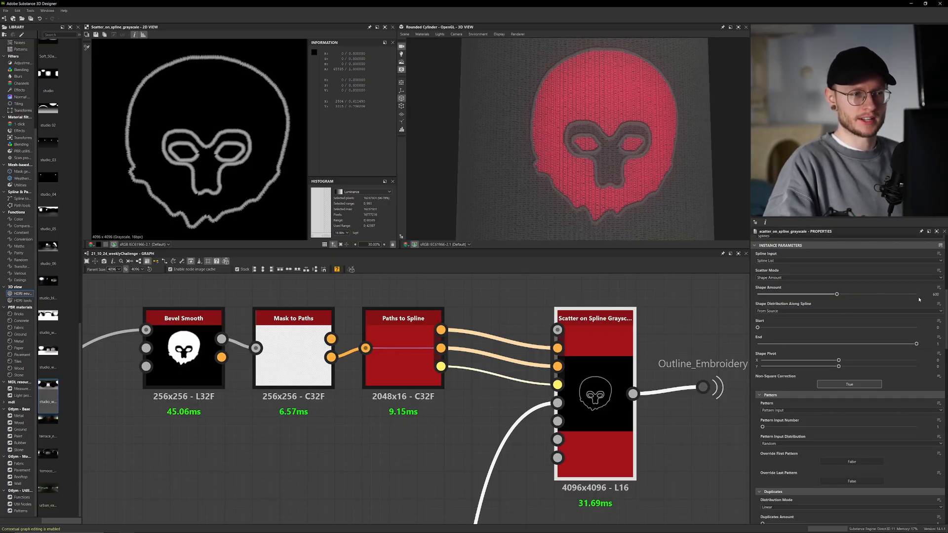
{"action": "scroll", "coordinate": [755, 315], "scroll_direction": "down", "scroll_amount": 3}
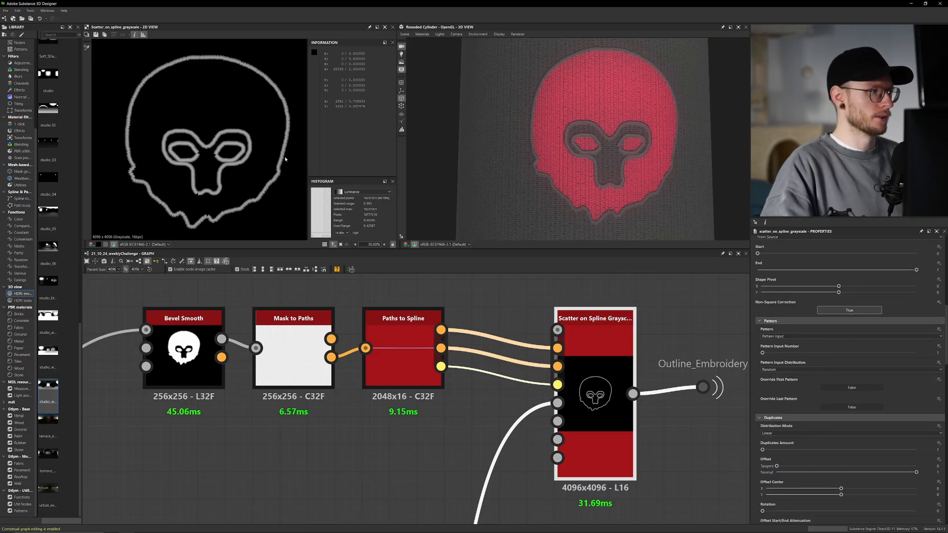
- Set the scatter node's Pattern to Paraboloid while viewing the outline stitches up close
{"action": "scroll", "coordinate": [285, 159], "scroll_direction": "up", "scroll_amount": 10}
{"action": "middle_click_drag", "start_coordinate": [280, 165], "coordinate": [274, 166]}
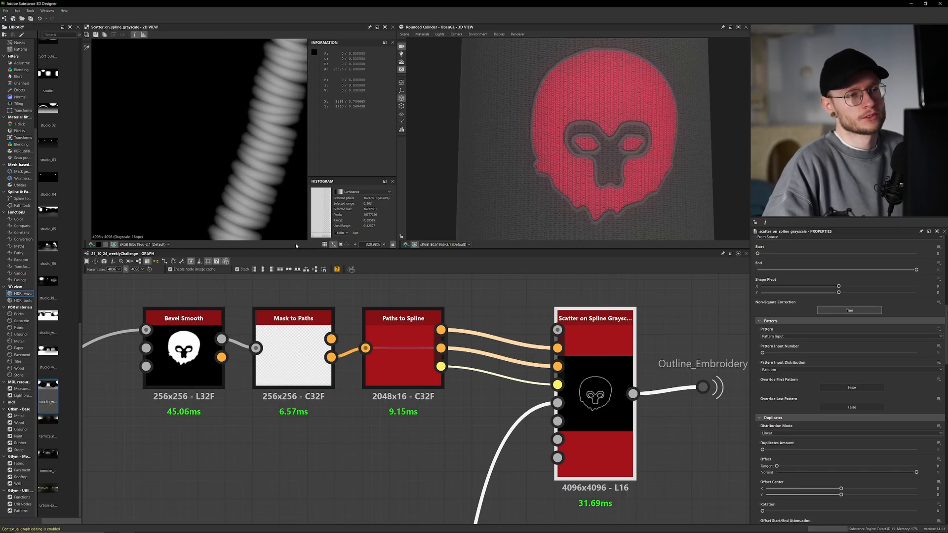
{"action": "left_click", "coordinate": [792, 336]}
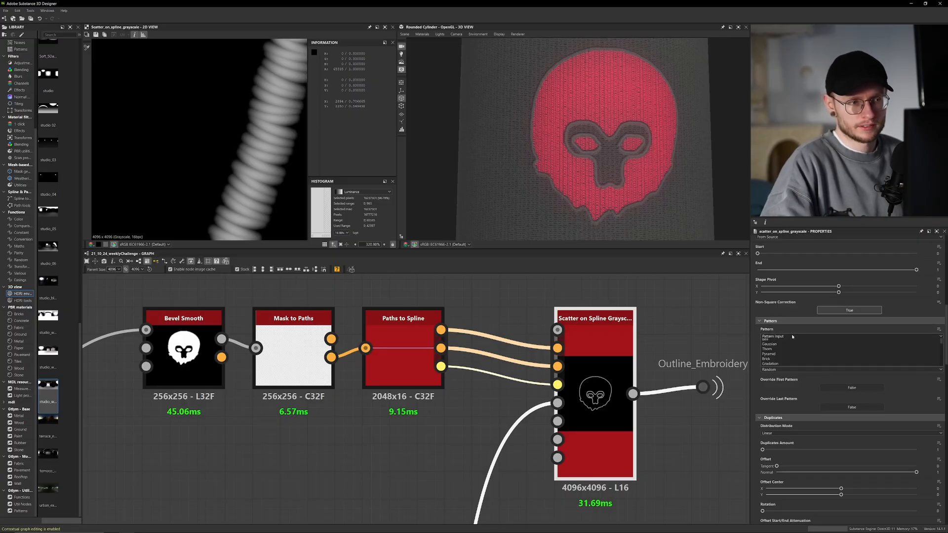
{"action": "left_click", "coordinate": [771, 356]}
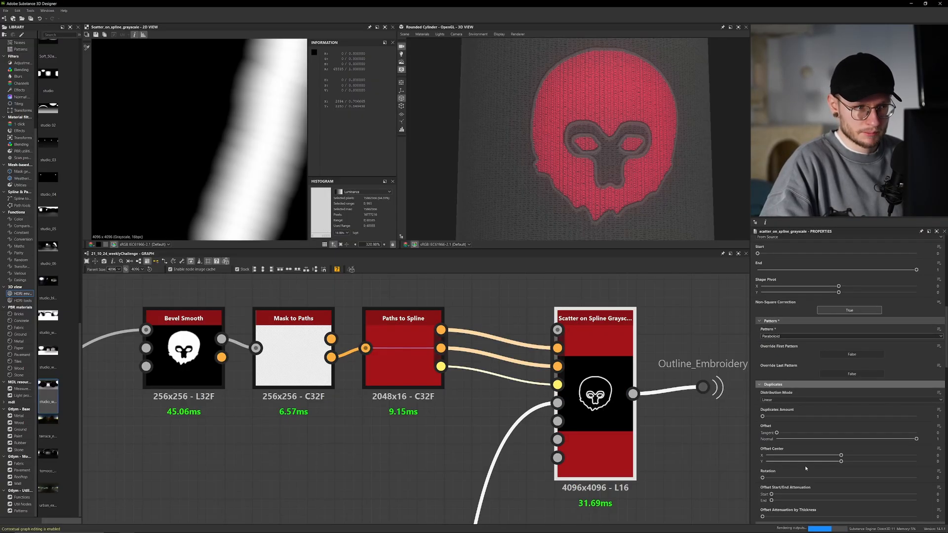
- Try reducing the pattern's Y Size, undo it, and set the X Size to 0.227
{"action": "scroll", "coordinate": [790, 444], "scroll_direction": "down", "scroll_amount": 5}
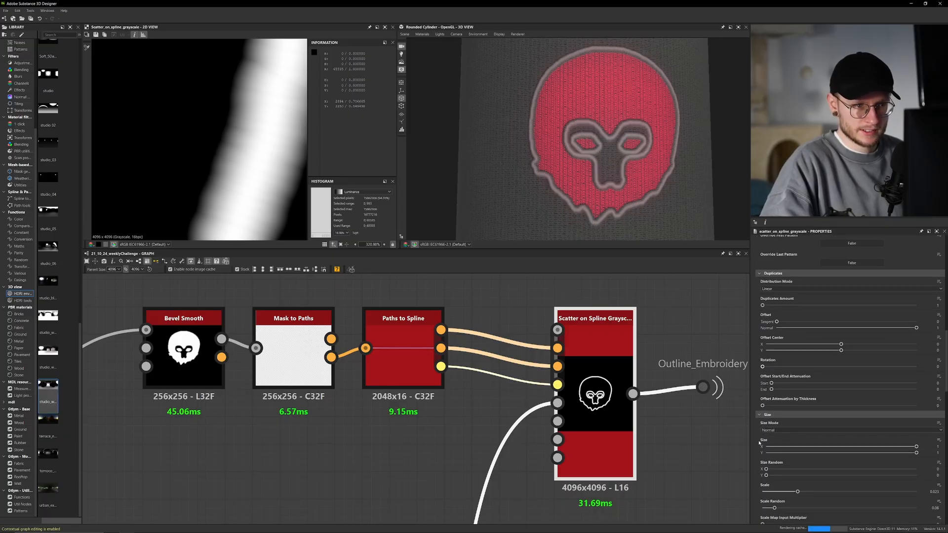
{"action": "left_click_drag", "start_coordinate": [917, 453], "coordinate": [853, 453]}
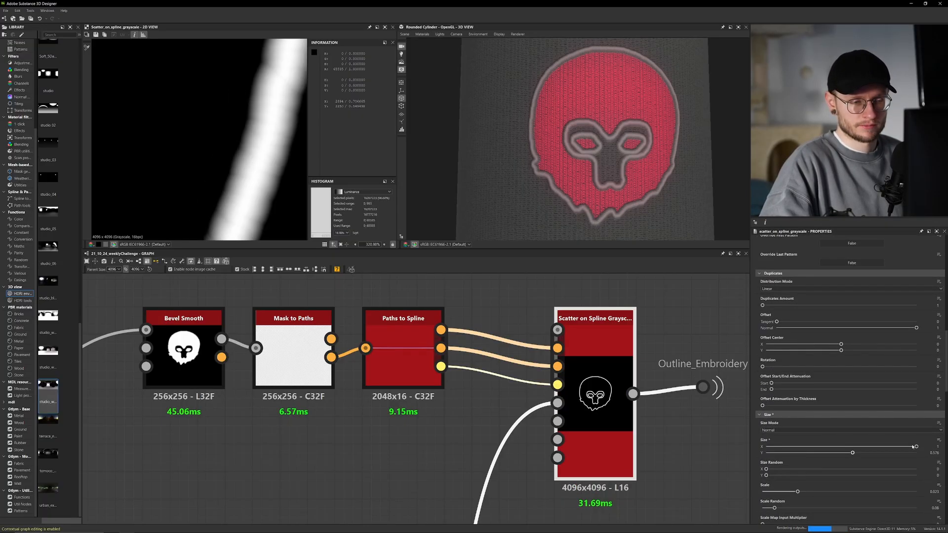
{"action": "key", "text": "ctrl+z"}
{"action": "left_click_drag", "start_coordinate": [916, 447], "coordinate": [801, 447]}
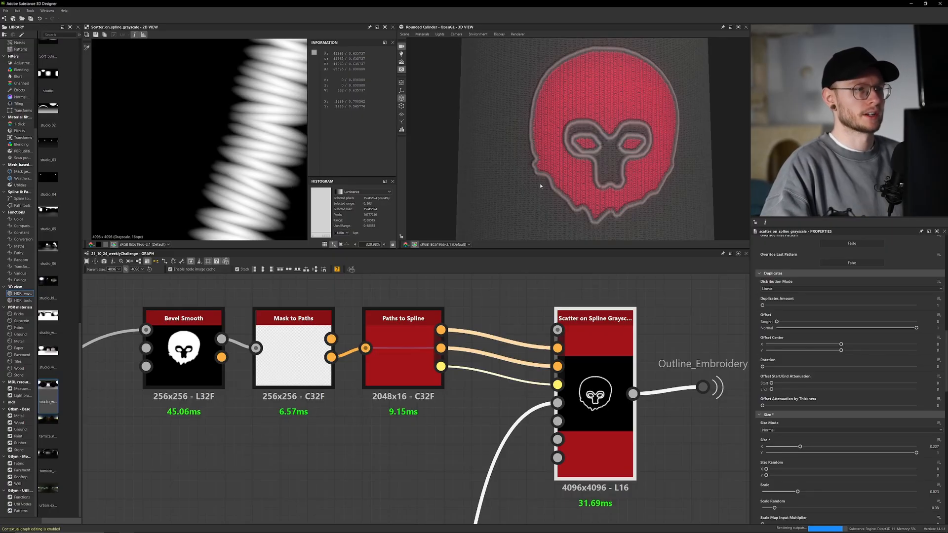
- Examine the embroidered outline around the skull's edge and eye up close in the 3D view
{"action": "scroll", "coordinate": [540, 184], "scroll_direction": "up", "scroll_amount": 3}
{"action": "left_click_drag", "start_coordinate": [541, 184], "coordinate": [572, 186]}
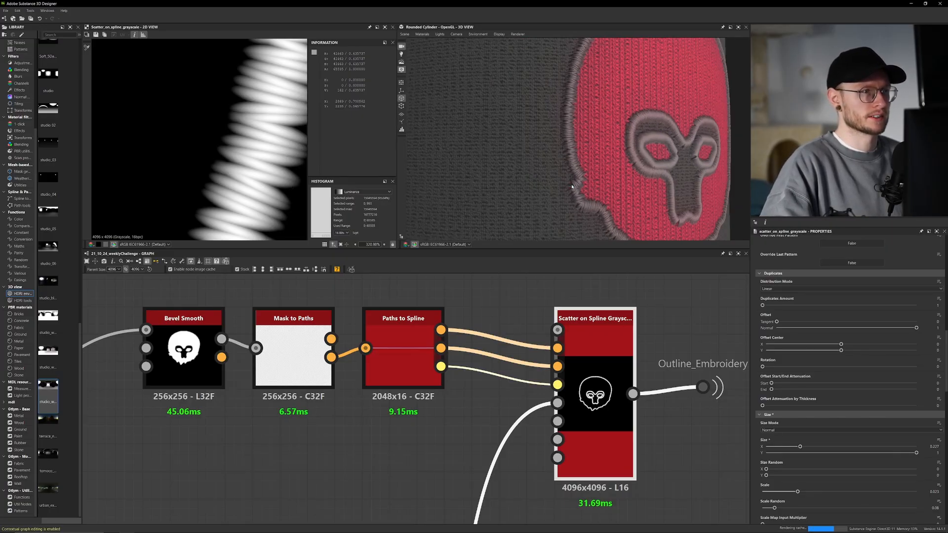
{"action": "scroll", "coordinate": [571, 186], "scroll_direction": "up", "scroll_amount": 2}
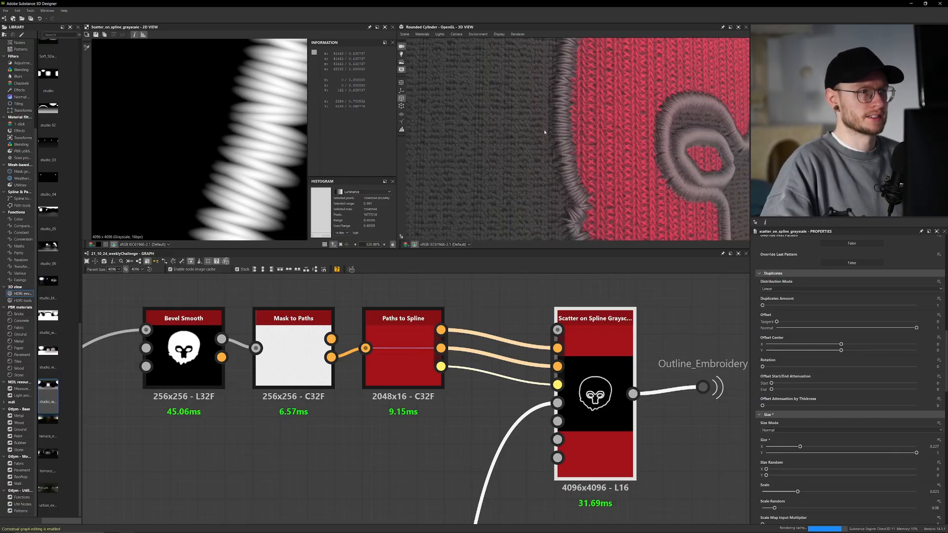
{"action": "left_click_drag", "start_coordinate": [545, 130], "coordinate": [516, 140]}
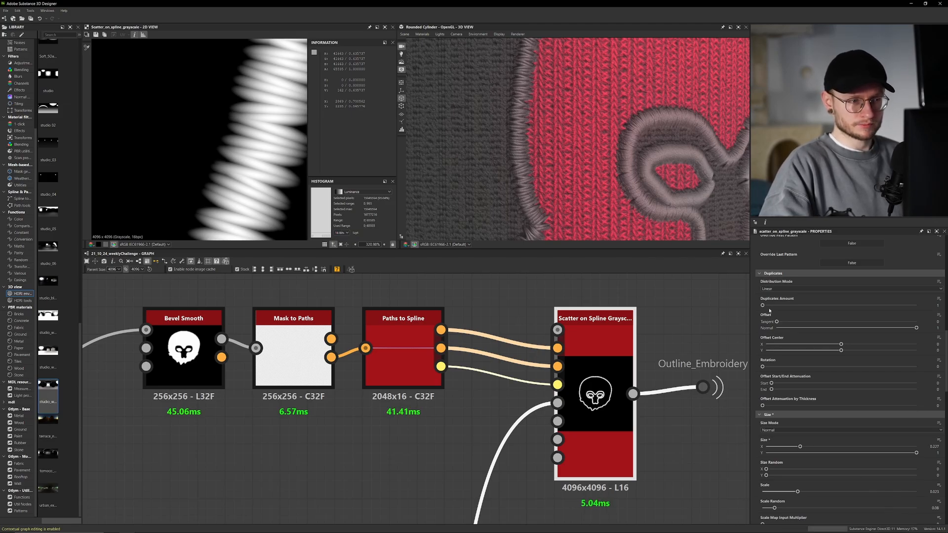
- Reset the pattern's Size to 1 on both axes and set Pattern back to Pattern Input
{"action": "left_click_drag", "start_coordinate": [835, 449], "coordinate": [858, 449]}
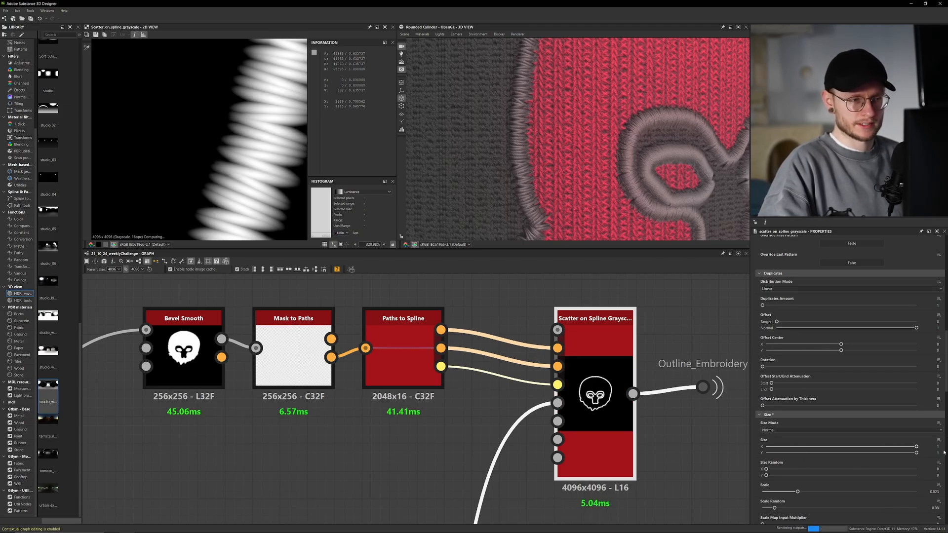
{"action": "scroll", "coordinate": [760, 424], "scroll_direction": "up", "scroll_amount": 5}
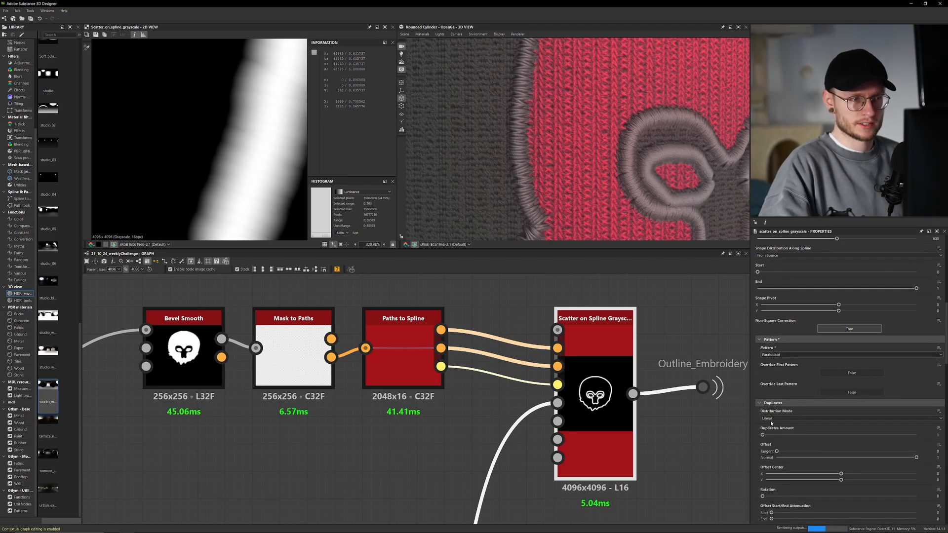
{"action": "left_click", "coordinate": [784, 354]}
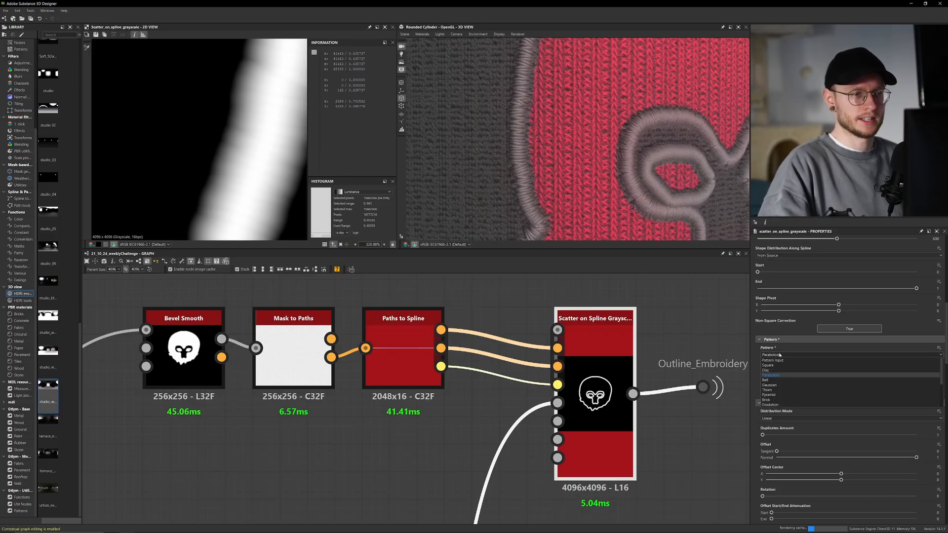
{"action": "left_click", "coordinate": [778, 361]}
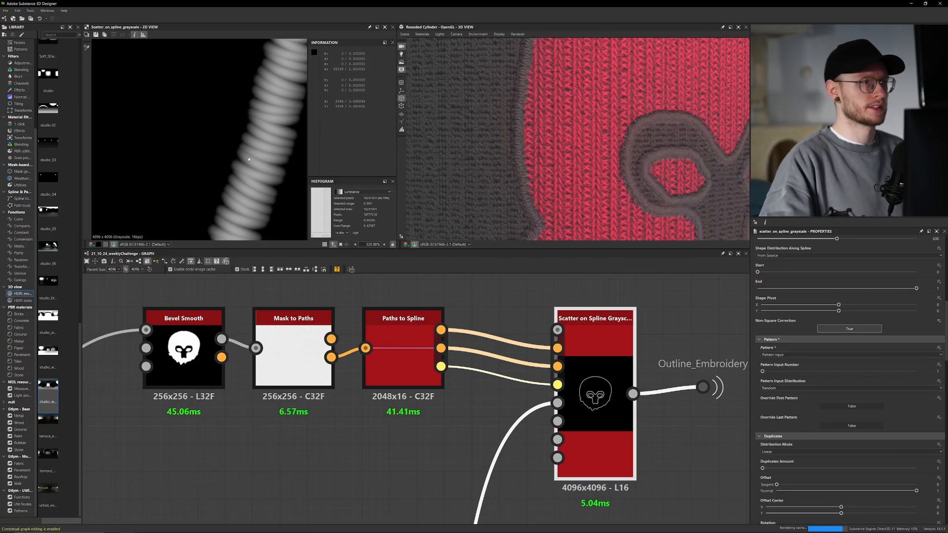
- Examine the stitched skull outline in the 2D view and review the scatter node's size, position and rotation parameters
{"action": "scroll", "coordinate": [249, 159], "scroll_direction": "down", "scroll_amount": 1}
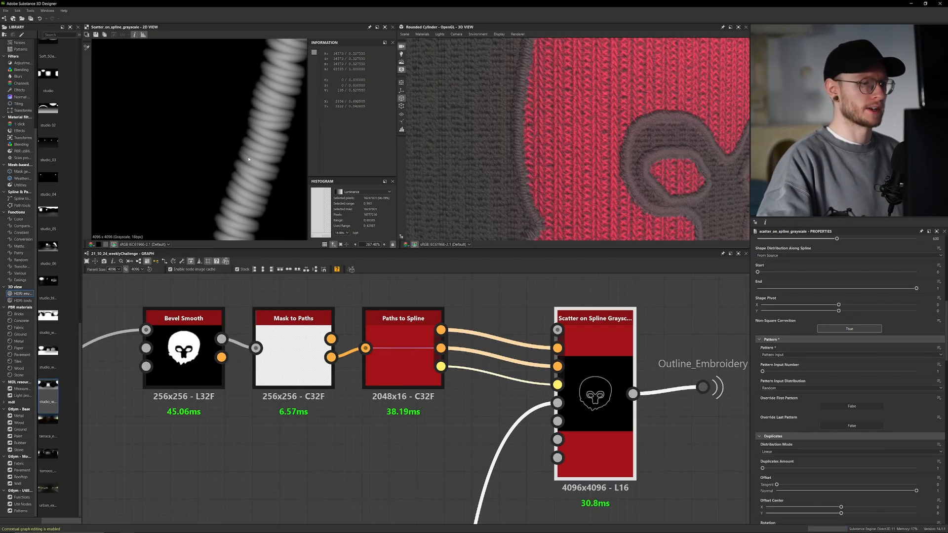
{"action": "scroll", "coordinate": [473, 386], "scroll_direction": "down", "scroll_amount": 3}
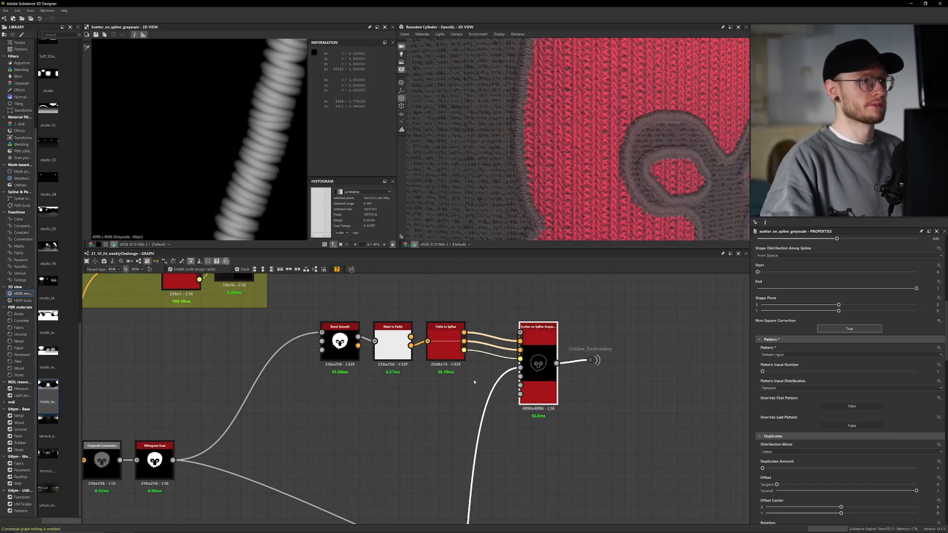
{"action": "scroll", "coordinate": [219, 171], "scroll_direction": "down", "scroll_amount": 8}
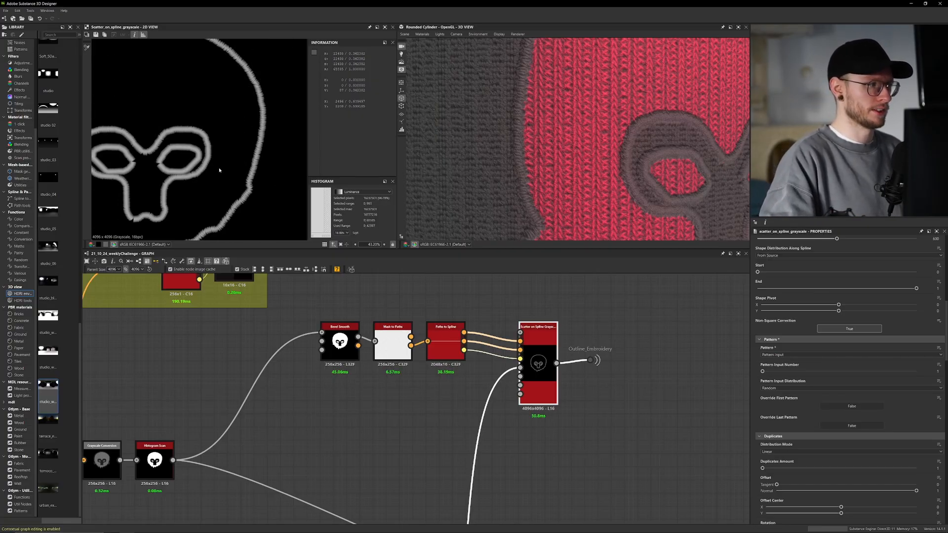
{"action": "middle_click_drag", "start_coordinate": [159, 172], "coordinate": [217, 153]}
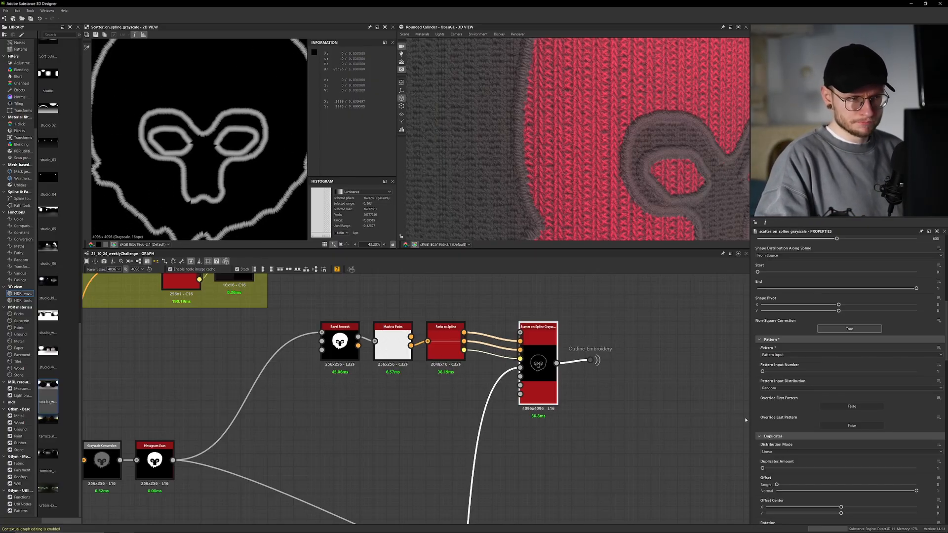
{"action": "scroll", "coordinate": [759, 414], "scroll_direction": "down", "scroll_amount": 10}
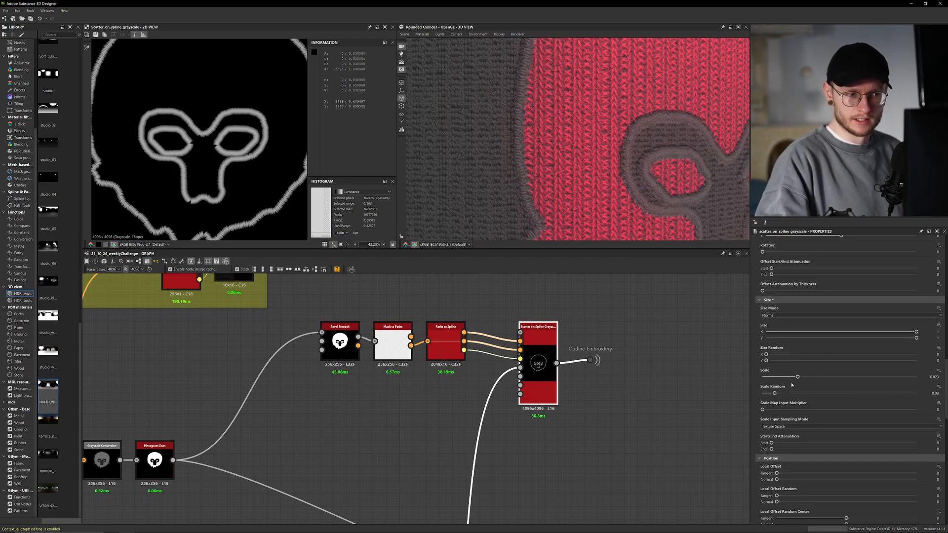
{"action": "scroll", "coordinate": [761, 403], "scroll_direction": "down", "scroll_amount": 10}
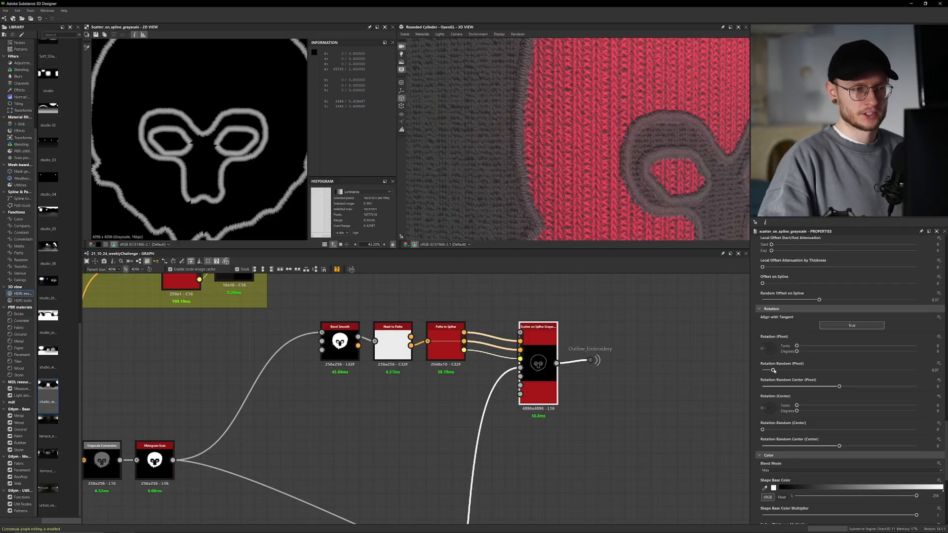
- Review the outline scatter node's rotation, colour, size, pattern and shape amount parameters
{"action": "scroll", "coordinate": [762, 369], "scroll_direction": "down", "scroll_amount": 2}
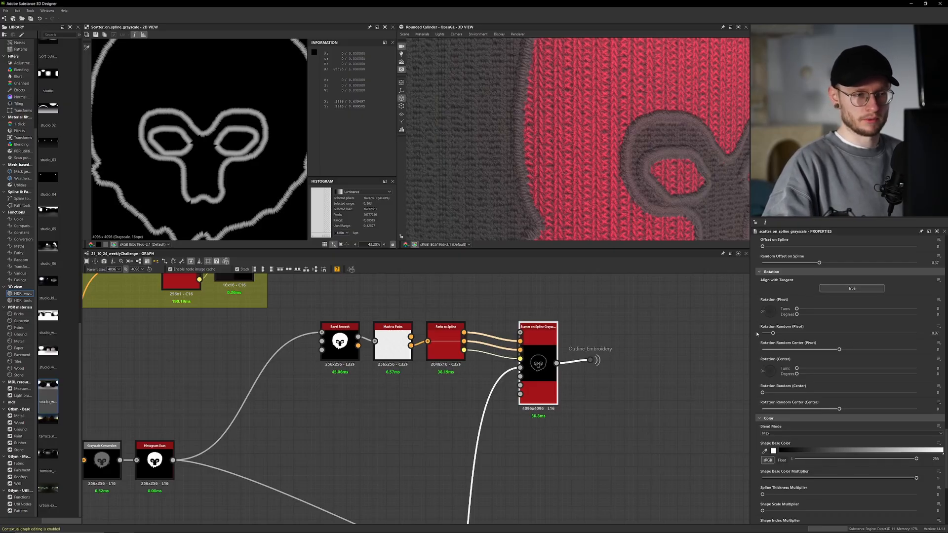
{"action": "scroll", "coordinate": [757, 335], "scroll_direction": "down", "scroll_amount": 1}
{"action": "scroll", "coordinate": [756, 367], "scroll_direction": "down", "scroll_amount": 3}
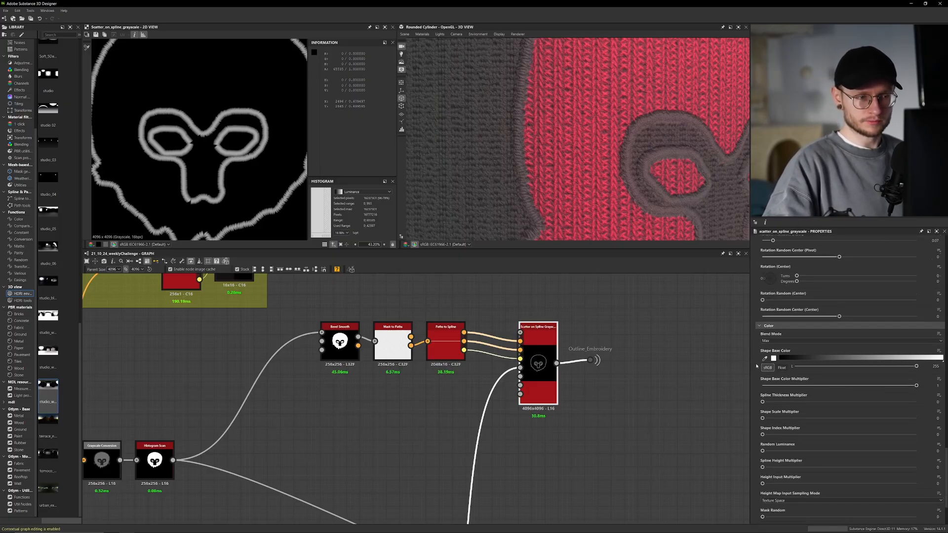
{"action": "scroll", "coordinate": [757, 366], "scroll_direction": "up", "scroll_amount": 10}
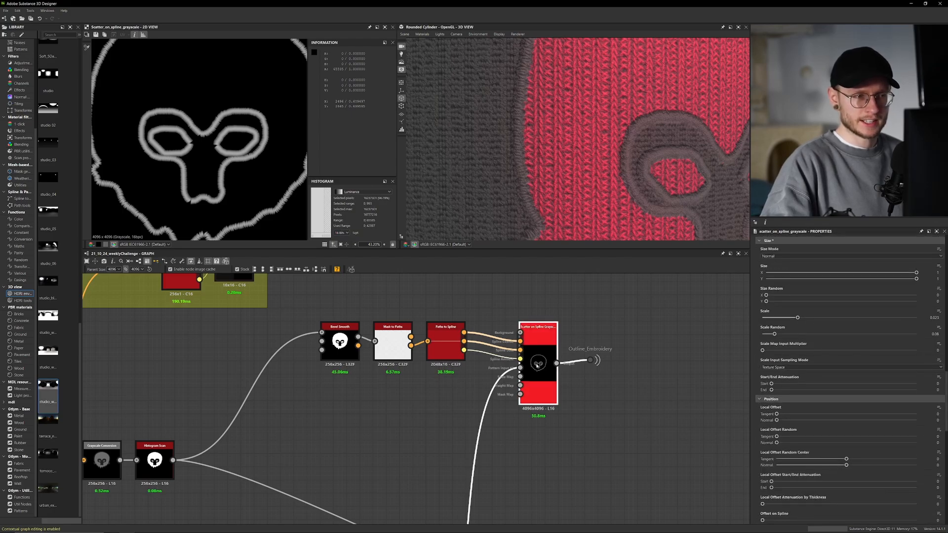
{"action": "scroll", "coordinate": [755, 389], "scroll_direction": "up", "scroll_amount": 1}
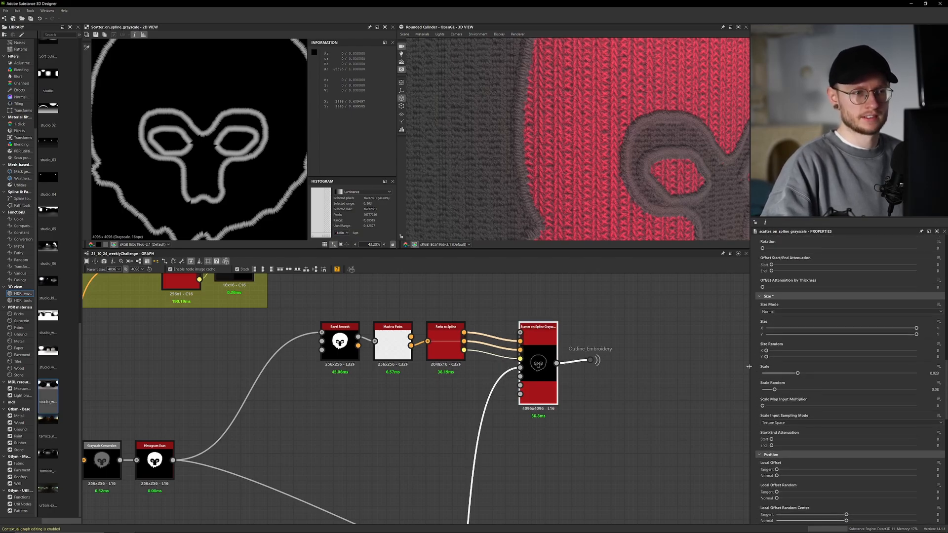
{"action": "scroll", "coordinate": [753, 371], "scroll_direction": "up", "scroll_amount": 5}
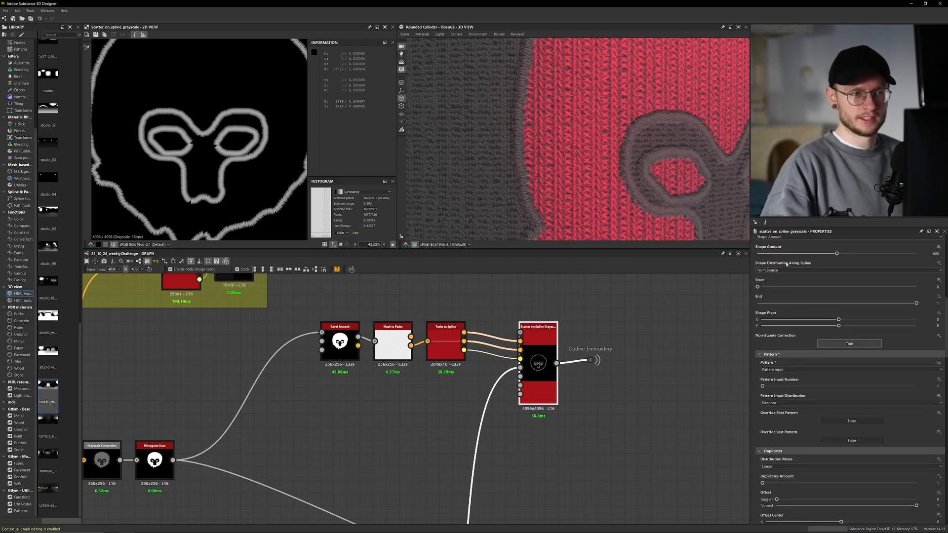
{"action": "scroll", "coordinate": [790, 270], "scroll_direction": "up", "scroll_amount": 2}
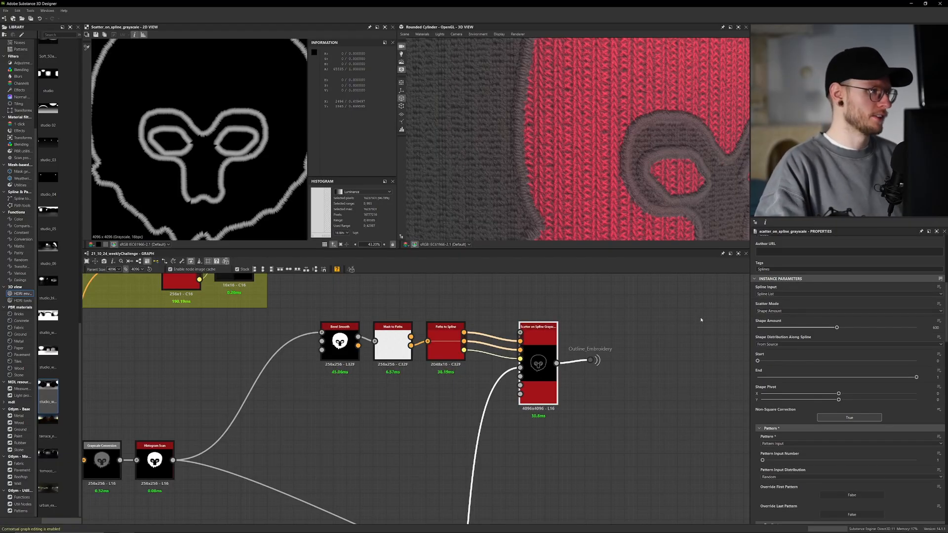
{"action": "scroll", "coordinate": [271, 230], "scroll_direction": "down", "scroll_amount": 1}
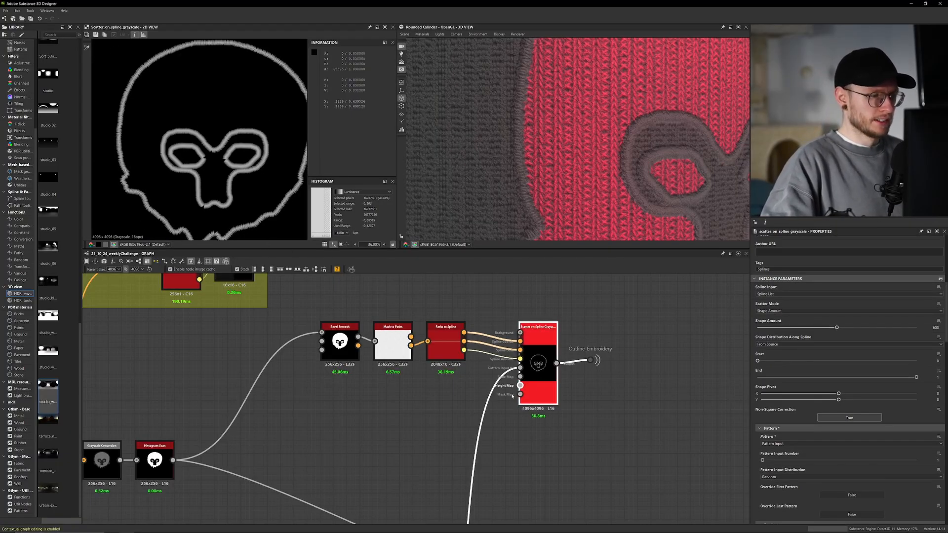
- Display the Spline (Poly Quadratic) node that feeds the single stitch's scatter node in the 2D view
{"action": "scroll", "coordinate": [519, 387], "scroll_direction": "down", "scroll_amount": 4}
{"action": "middle_click_drag", "start_coordinate": [518, 387], "coordinate": [540, 316]}
{"action": "middle_click_drag", "start_coordinate": [484, 465], "coordinate": [501, 401]}
{"action": "scroll", "coordinate": [501, 401], "scroll_direction": "up", "scroll_amount": 6}
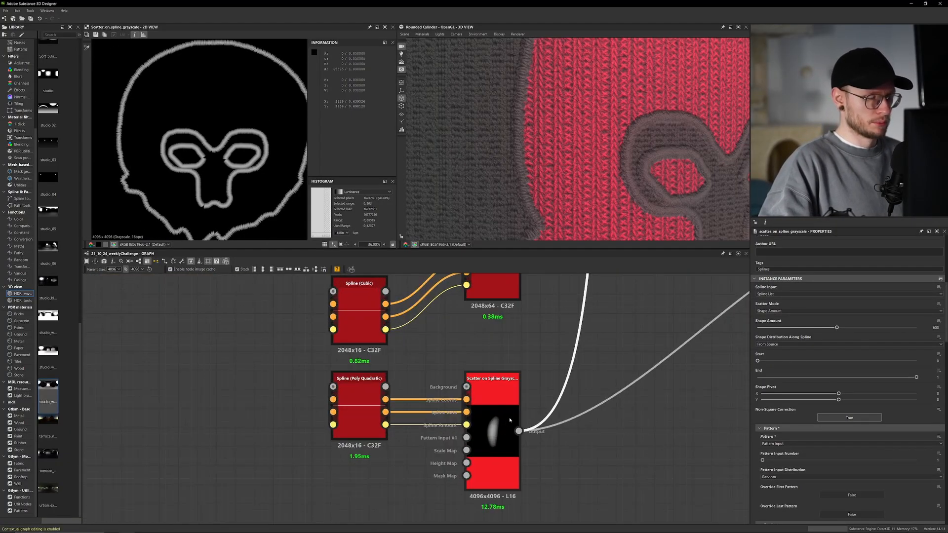
{"action": "middle_click_drag", "start_coordinate": [533, 372], "coordinate": [539, 370]}
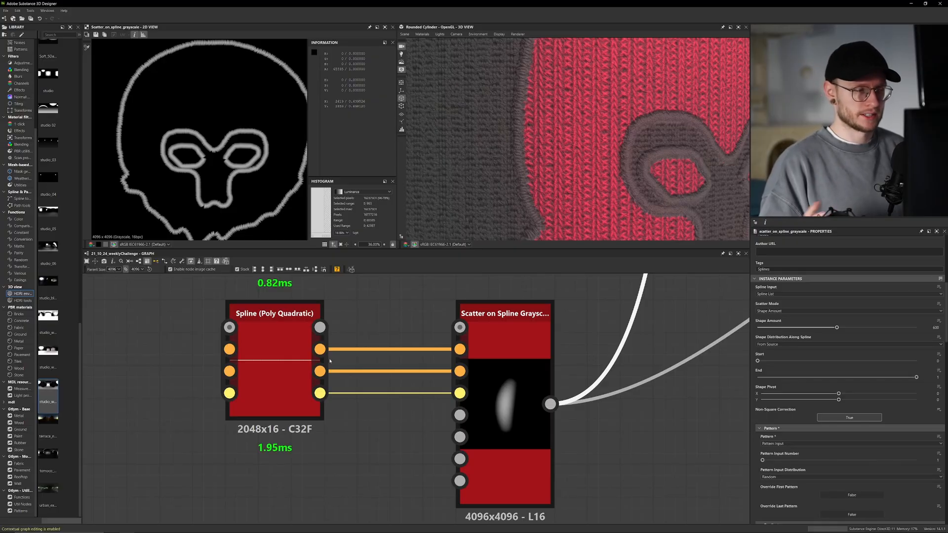
{"action": "scroll", "coordinate": [395, 394], "scroll_direction": "down", "scroll_amount": 3}
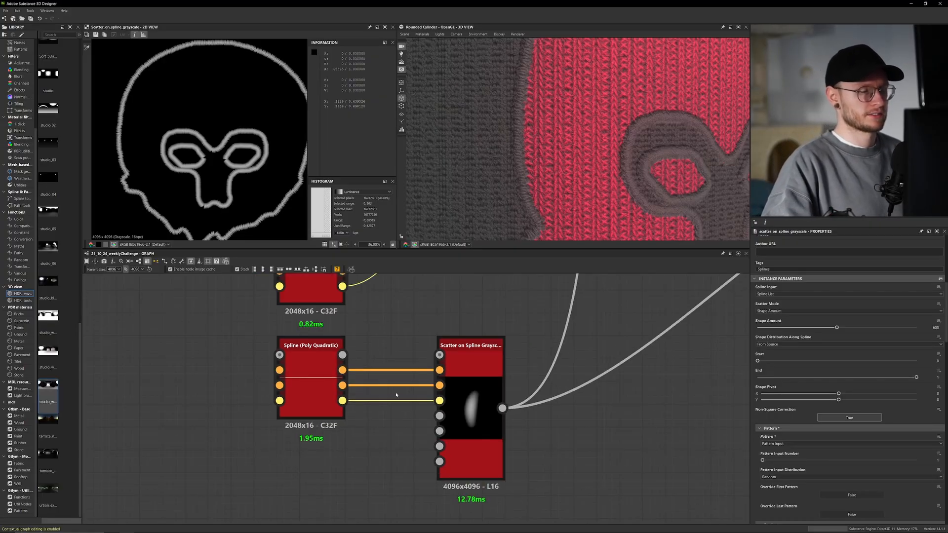
{"action": "right_click", "coordinate": [395, 394]}
{"action": "left_click", "coordinate": [381, 432]}
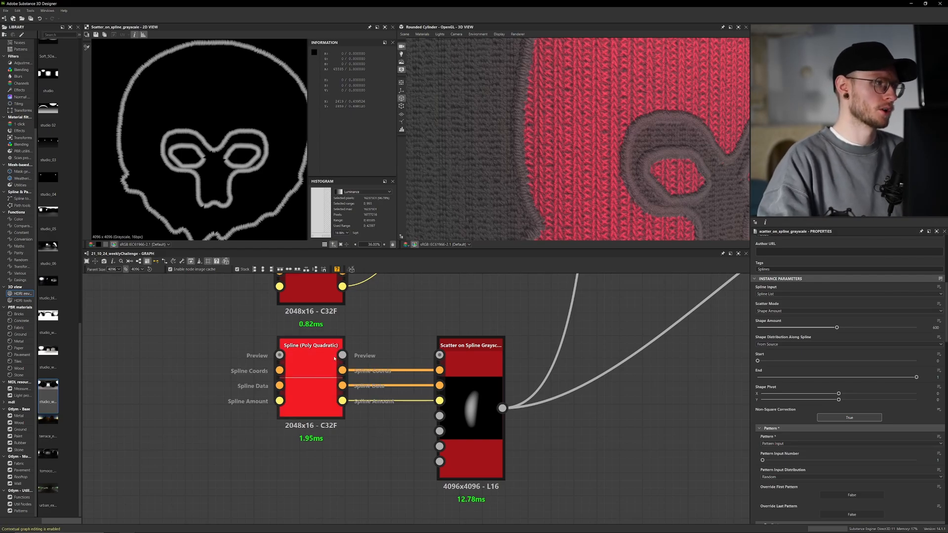
{"action": "double_click", "coordinate": [309, 363]}
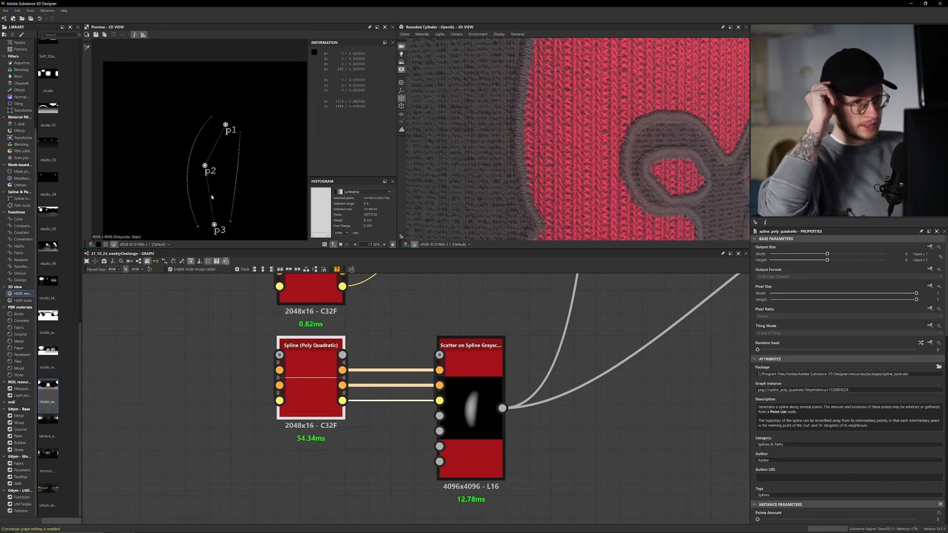
- Examine the poly quadratic spline's height, smoothness and thickness properties and its three points in the 2D view
{"action": "scroll", "coordinate": [729, 349], "scroll_direction": "down", "scroll_amount": 5}
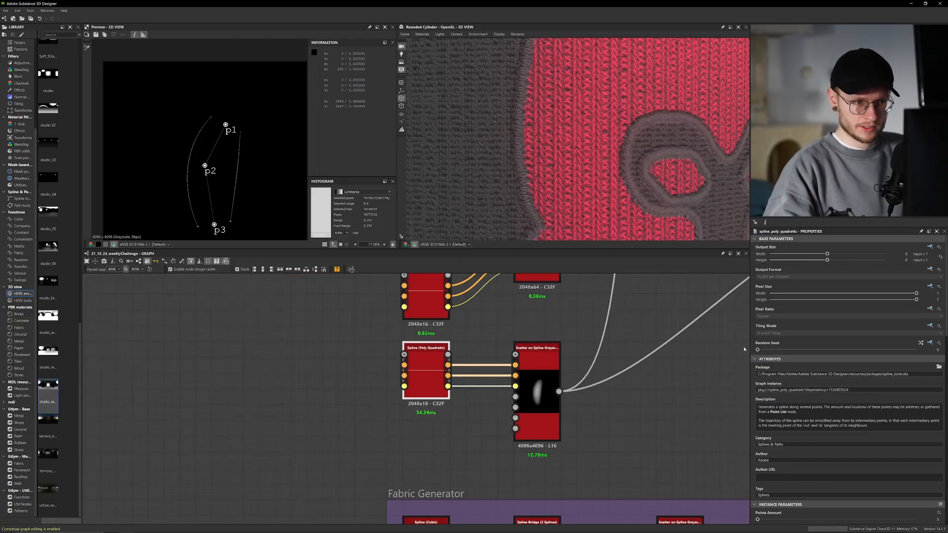
{"action": "scroll", "coordinate": [782, 368], "scroll_direction": "down", "scroll_amount": 3}
{"action": "scroll", "coordinate": [759, 465], "scroll_direction": "down", "scroll_amount": 6}
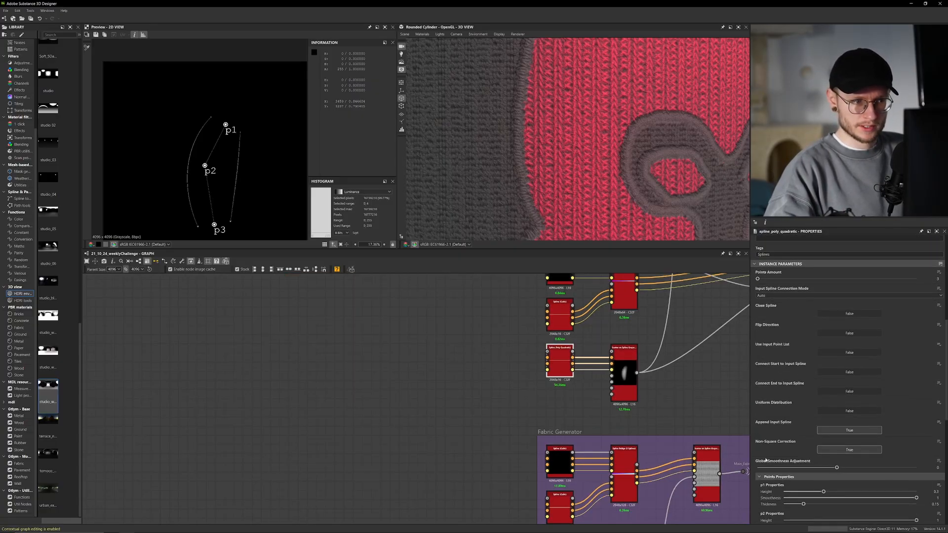
{"action": "scroll", "coordinate": [248, 194], "scroll_direction": "up", "scroll_amount": 1}
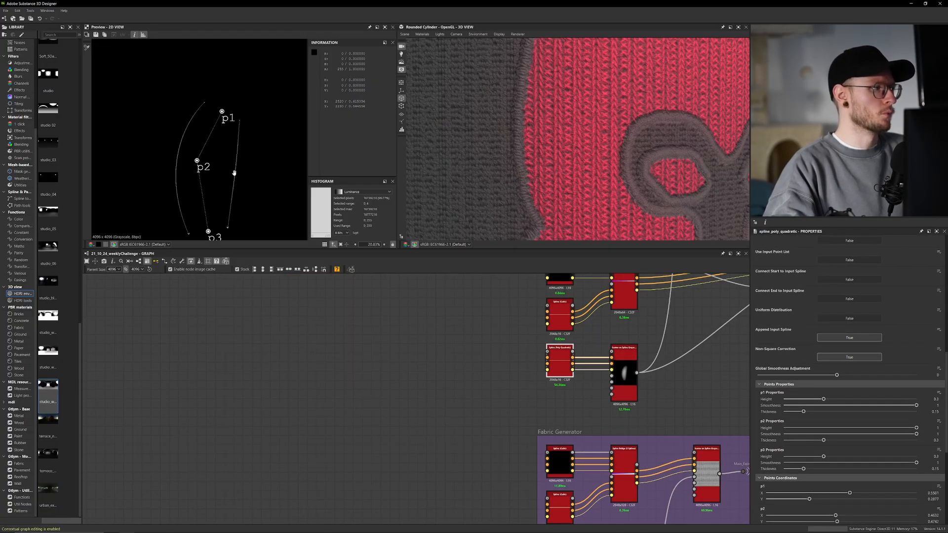
{"action": "scroll", "coordinate": [191, 78], "scroll_direction": "up", "scroll_amount": 6}
{"action": "scroll", "coordinate": [241, 88], "scroll_direction": "down", "scroll_amount": 6}
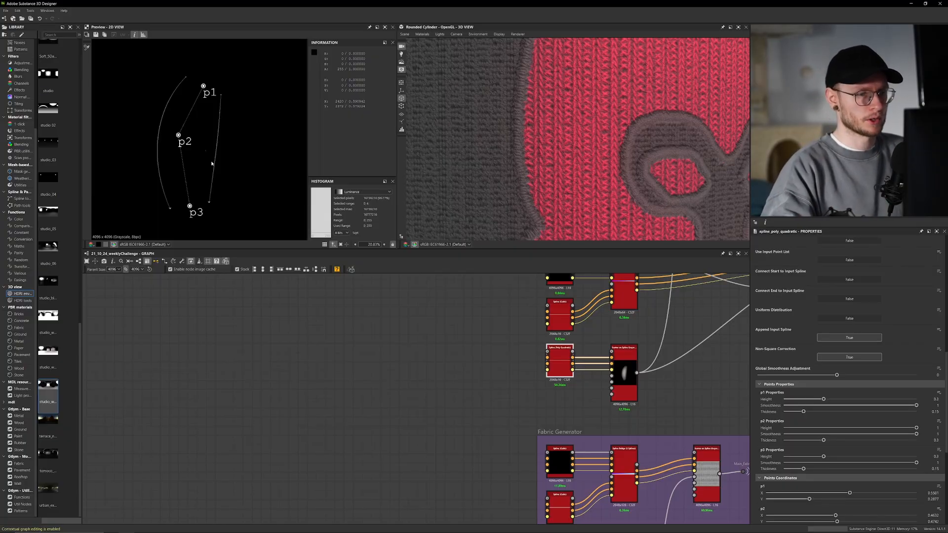
{"action": "scroll", "coordinate": [202, 157], "scroll_direction": "up", "scroll_amount": 1}
{"action": "scroll", "coordinate": [202, 163], "scroll_direction": "down", "scroll_amount": 4}
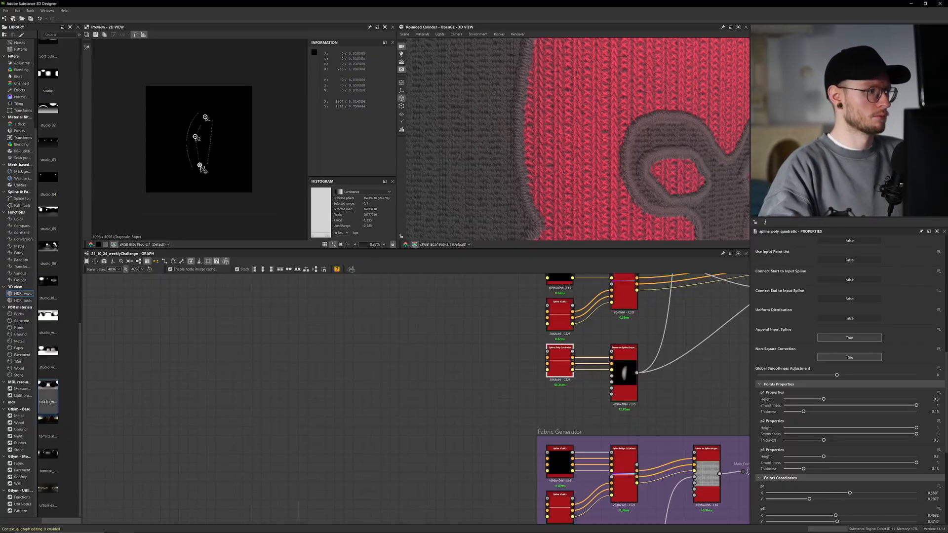
- Shift spline point p3 slightly down and to the right, and set the graph's parent size to 2048
{"action": "left_click_drag", "start_coordinate": [200, 166], "coordinate": [206, 173]}
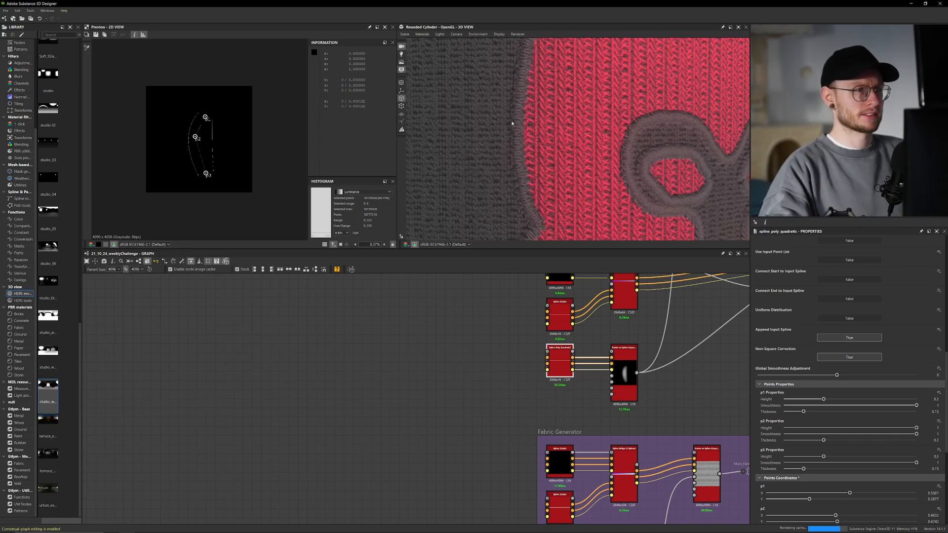
{"action": "left_click_drag", "start_coordinate": [538, 118], "coordinate": [534, 137]}
{"action": "scroll", "coordinate": [534, 137], "scroll_direction": "down", "scroll_amount": 5}
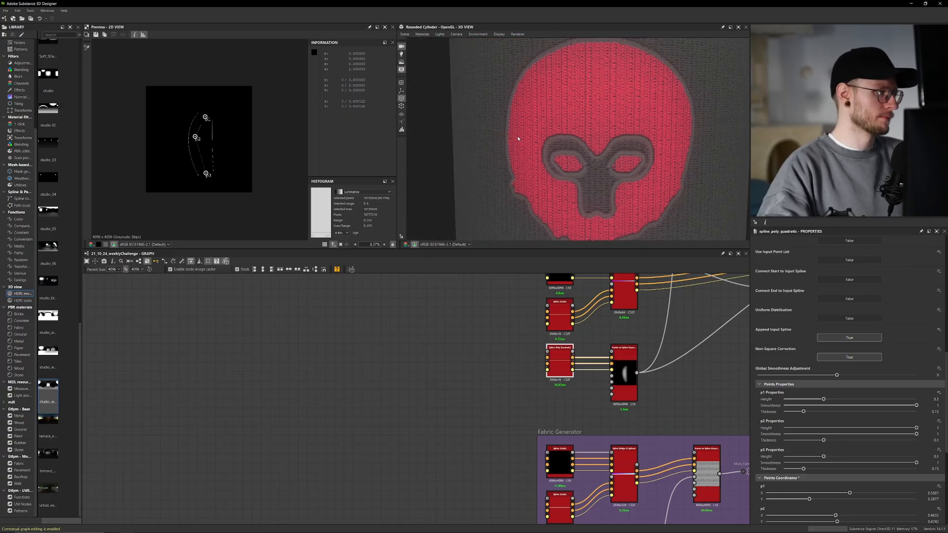
{"action": "left_click", "coordinate": [118, 270]}
{"action": "left_click", "coordinate": [111, 314]}
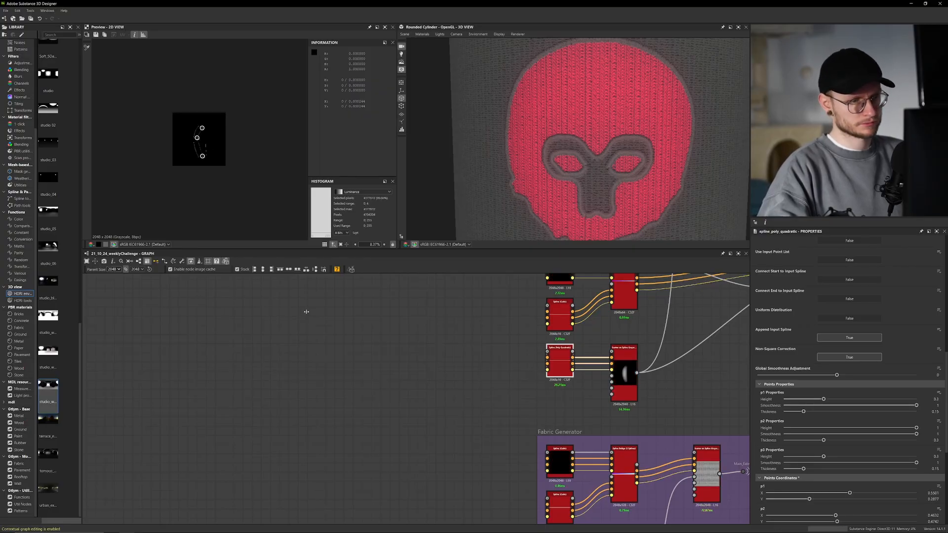
- Display the output of the Scatter on Spline Grayscale node connected to the poly quadratic spline
{"action": "key", "text": "f"}
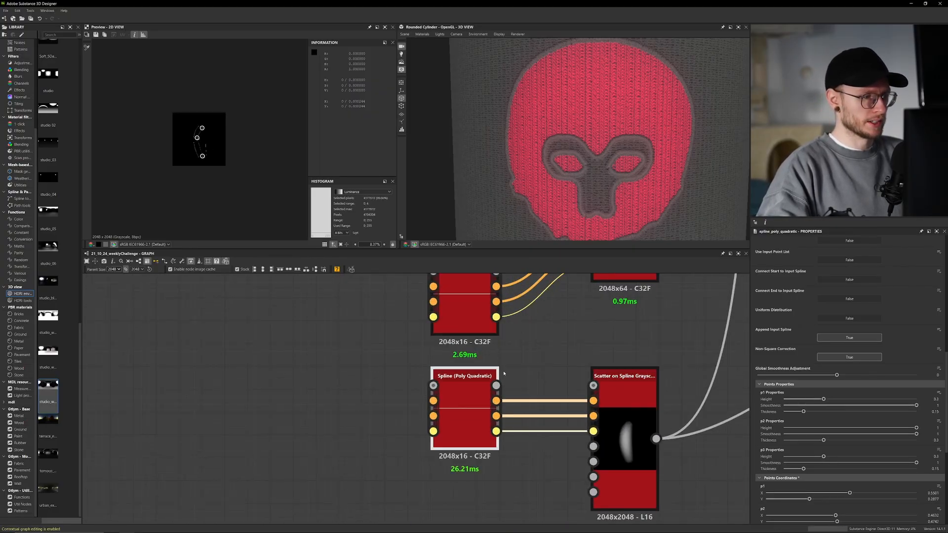
{"action": "middle_click_drag", "start_coordinate": [352, 362], "coordinate": [304, 345]}
{"action": "scroll", "coordinate": [218, 182], "scroll_direction": "up", "scroll_amount": 7}
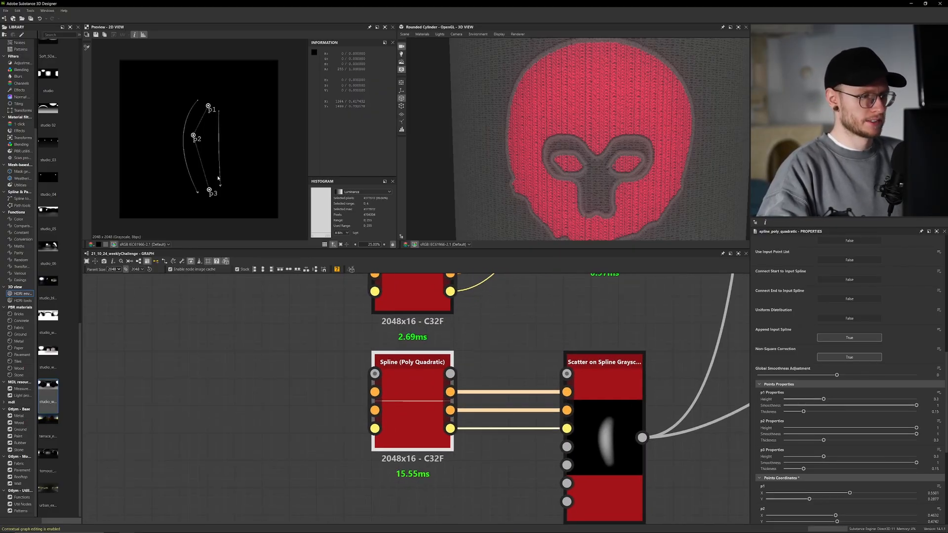
{"action": "middle_click_drag", "start_coordinate": [560, 379], "coordinate": [498, 362]}
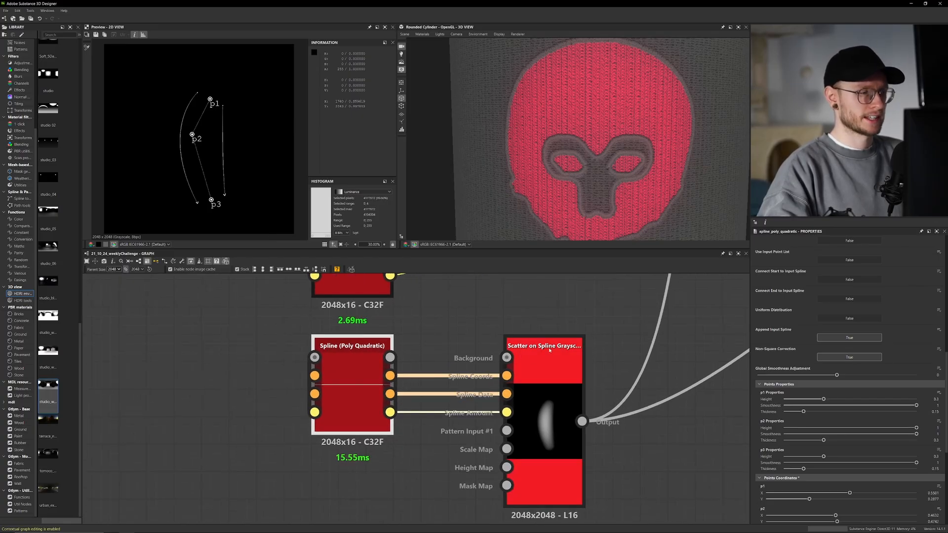
{"action": "double_click", "coordinate": [550, 385]}
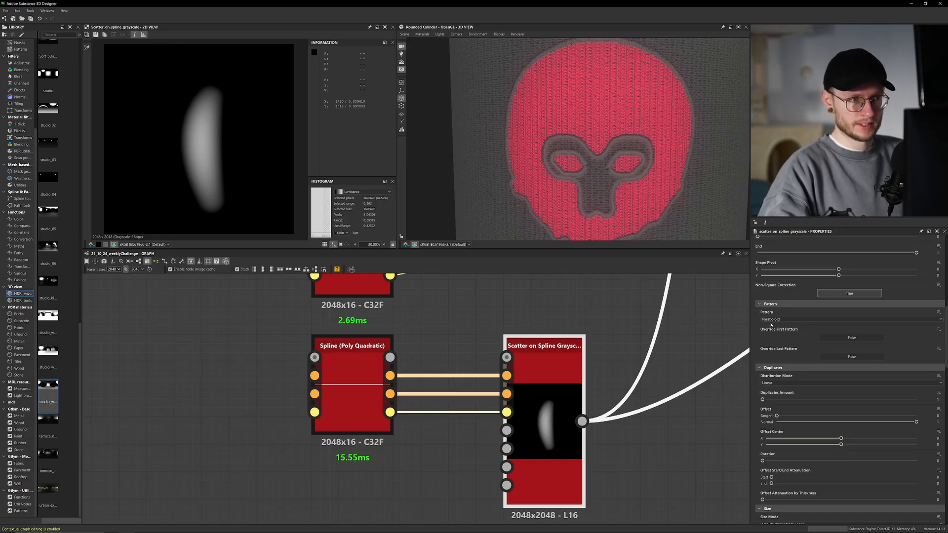
- Try a Shape Spacing of 0.067 on the stitch's scatter node and reduce it to 0.009
{"action": "scroll", "coordinate": [772, 325], "scroll_direction": "up", "scroll_amount": 3}
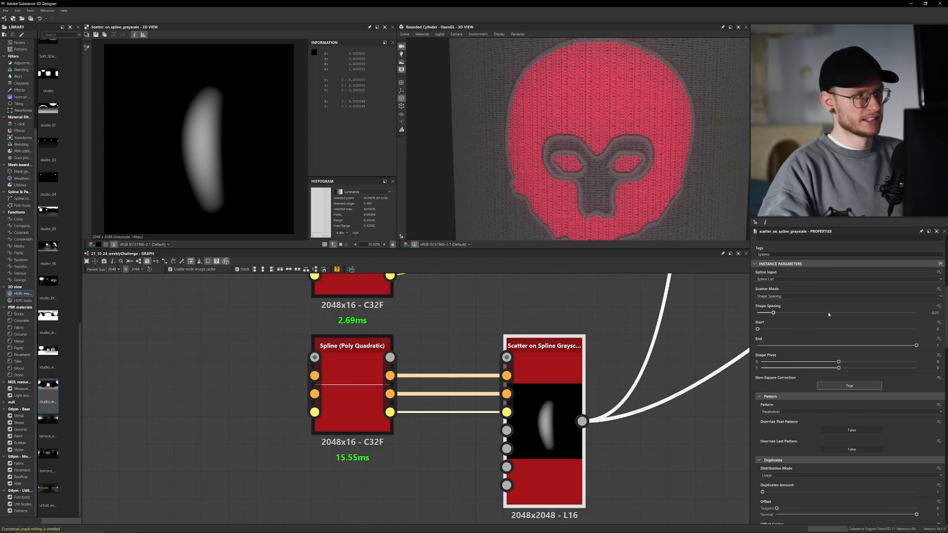
{"action": "left_click_drag", "start_coordinate": [829, 314], "coordinate": [864, 313]}
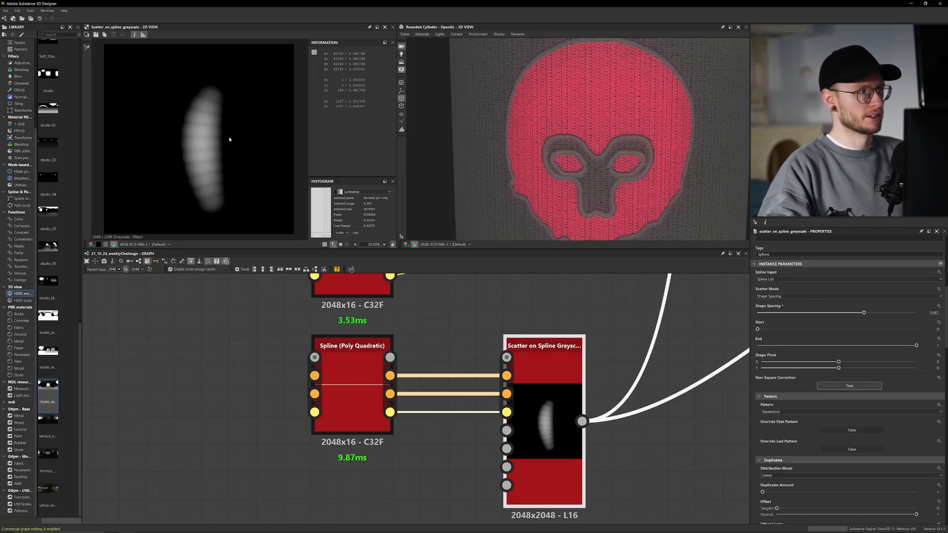
{"action": "left_click_drag", "start_coordinate": [864, 312], "coordinate": [772, 313]}
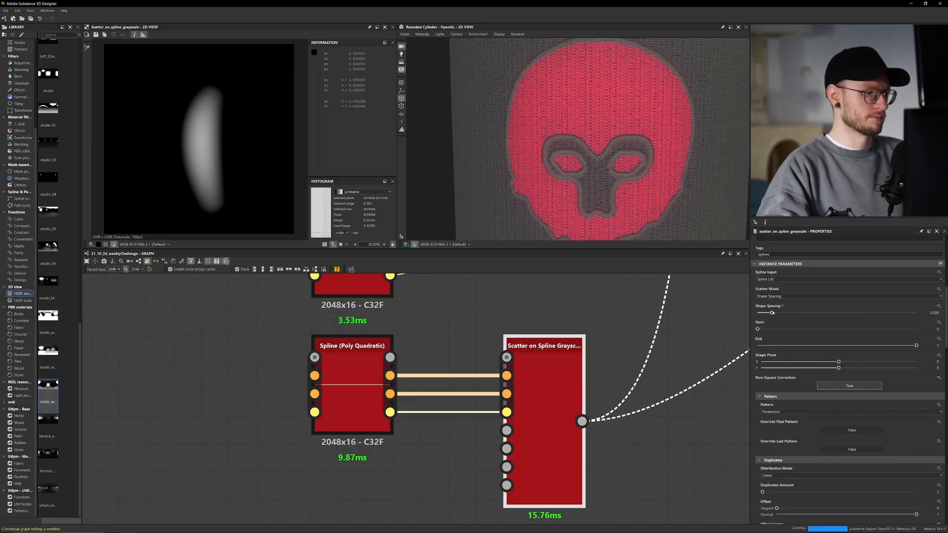
- Lower the Spline Height Multiplier in the stitch scatter node's colour settings to 0.03
{"action": "scroll", "coordinate": [588, 445], "scroll_direction": "down", "scroll_amount": 1}
{"action": "middle_click_drag", "start_coordinate": [590, 450], "coordinate": [573, 406]}
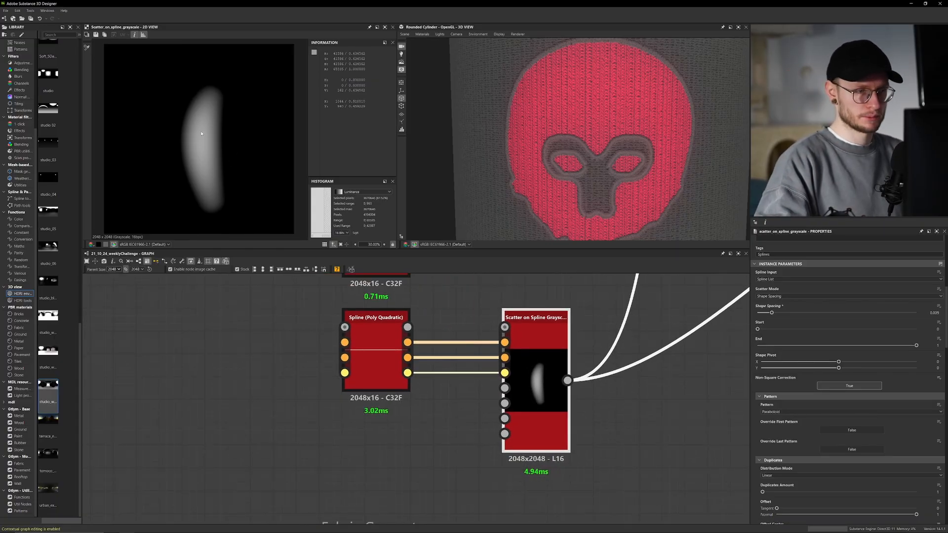
{"action": "scroll", "coordinate": [758, 423], "scroll_direction": "down", "scroll_amount": 3}
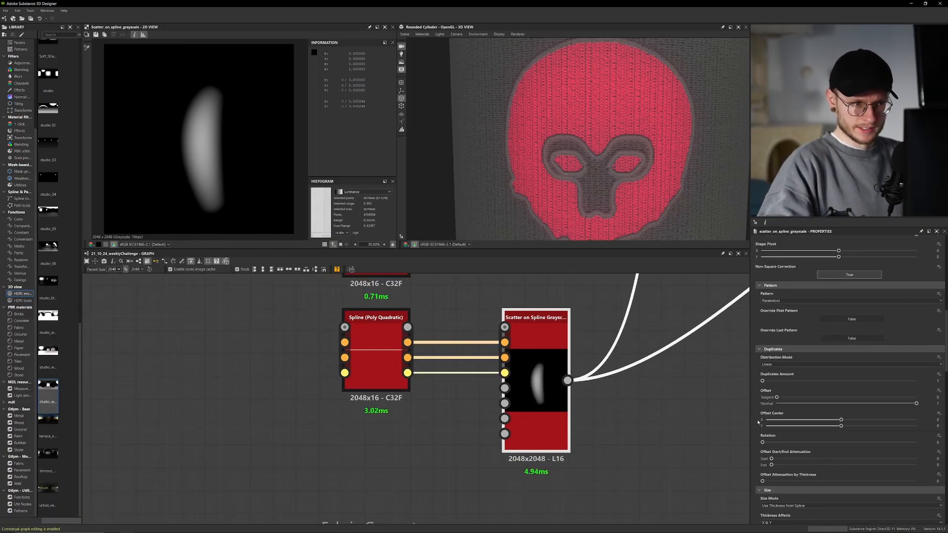
{"action": "scroll", "coordinate": [755, 420], "scroll_direction": "down", "scroll_amount": 6}
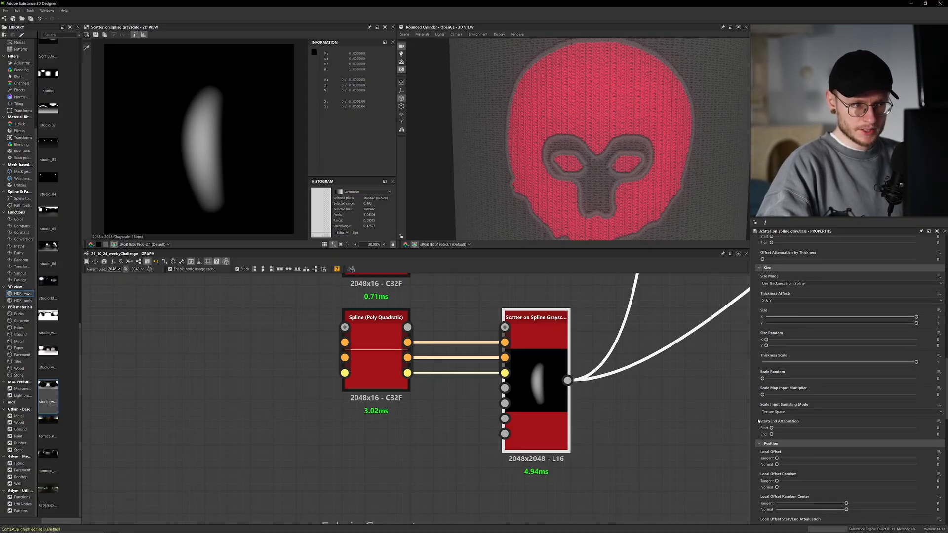
{"action": "scroll", "coordinate": [759, 421], "scroll_direction": "down", "scroll_amount": 5}
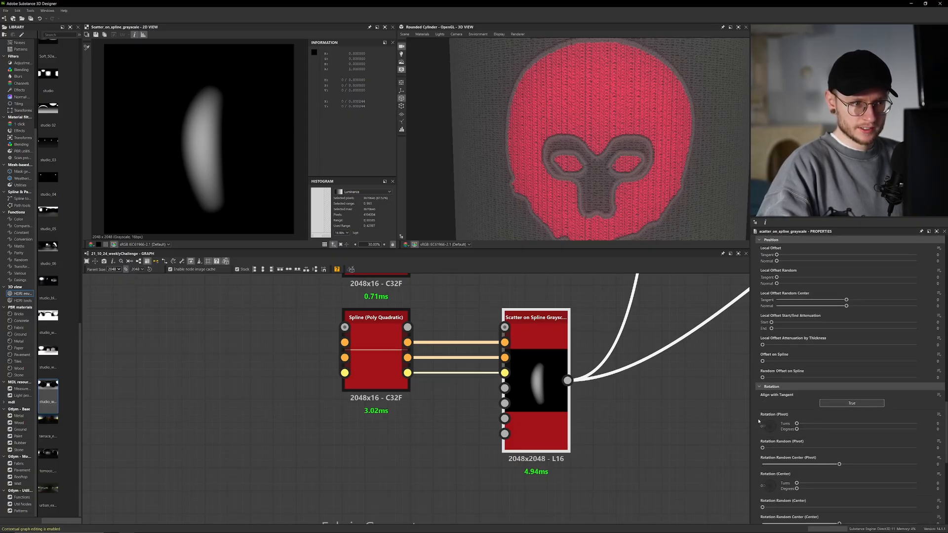
{"action": "scroll", "coordinate": [759, 422], "scroll_direction": "down", "scroll_amount": 3}
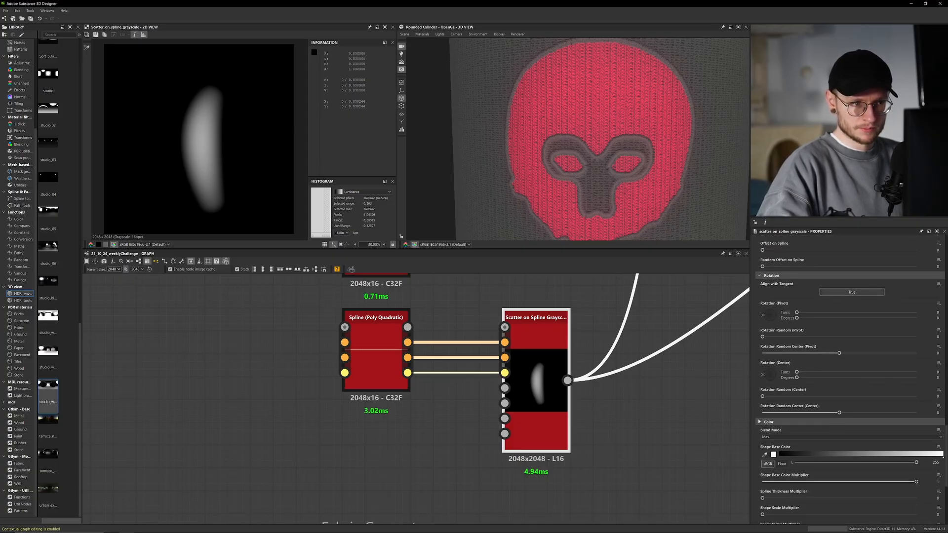
{"action": "scroll", "coordinate": [759, 421], "scroll_direction": "down", "scroll_amount": 2}
{"action": "scroll", "coordinate": [759, 421], "scroll_direction": "down", "scroll_amount": 2}
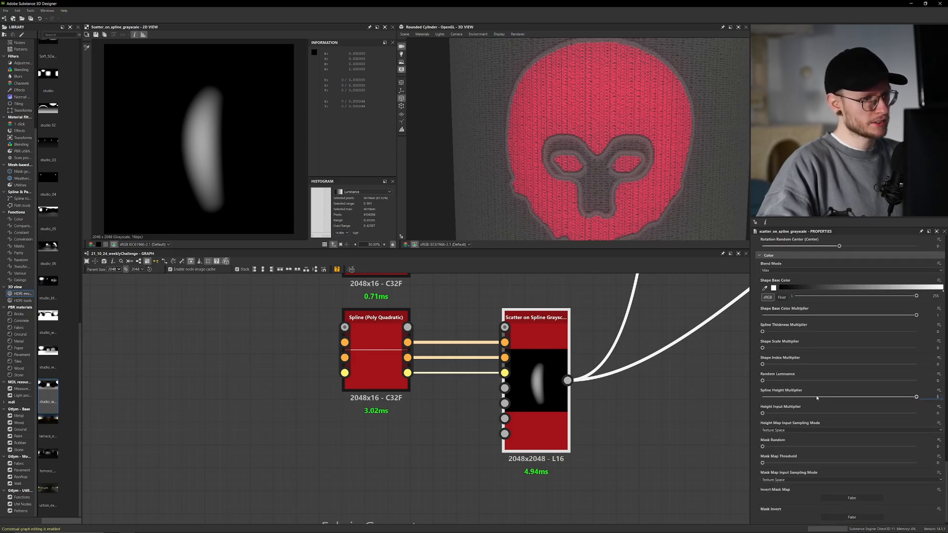
{"action": "left_click_drag", "start_coordinate": [825, 398], "coordinate": [935, 405]}
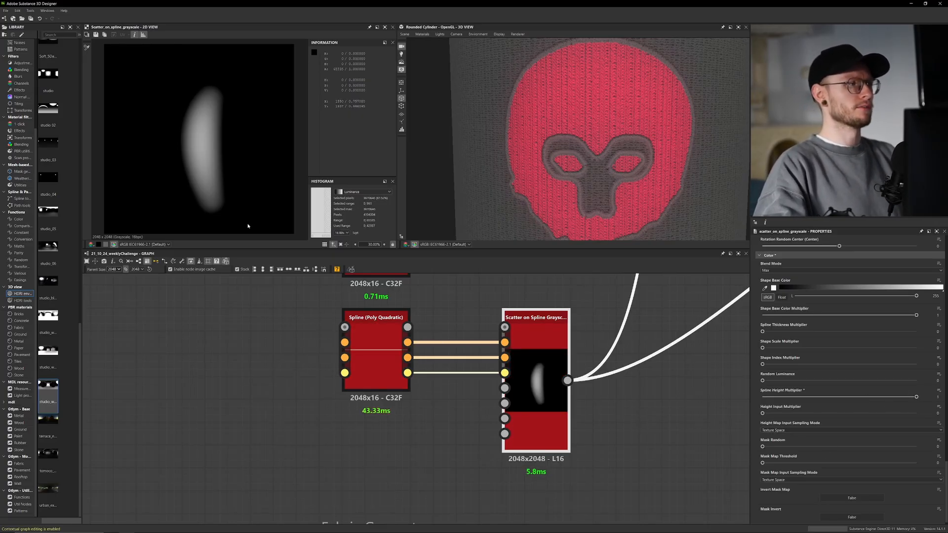
{"action": "left_click", "coordinate": [770, 397]}
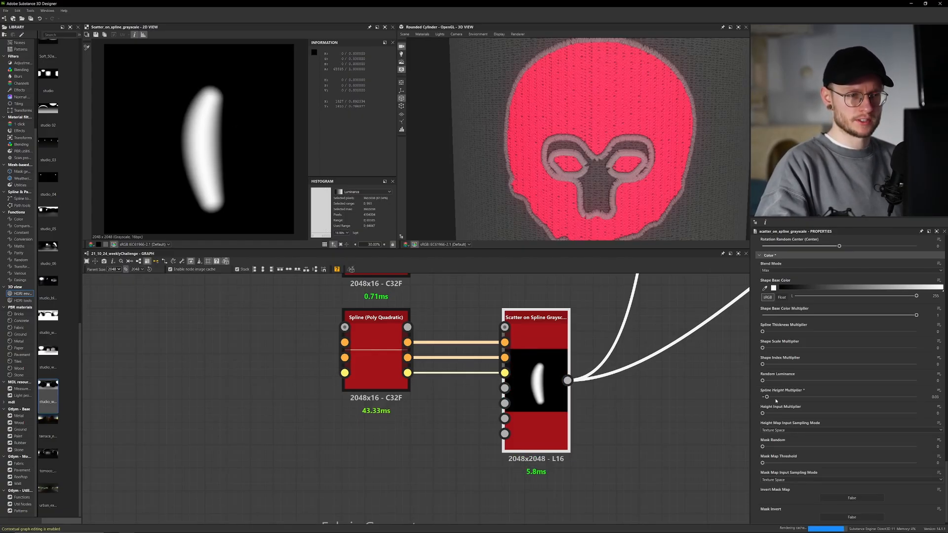
- Set the stitch scatter node's Spline Height Multiplier to 1 and check the preview of the connected poly quadratic spline
{"action": "left_click_drag", "start_coordinate": [770, 398], "coordinate": [924, 399]}
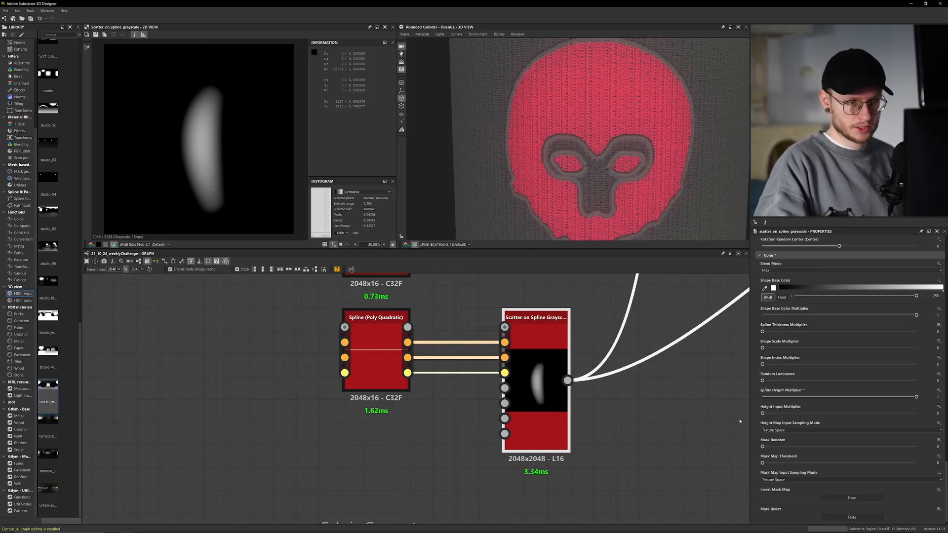
{"action": "scroll", "coordinate": [754, 424], "scroll_direction": "up", "scroll_amount": 8}
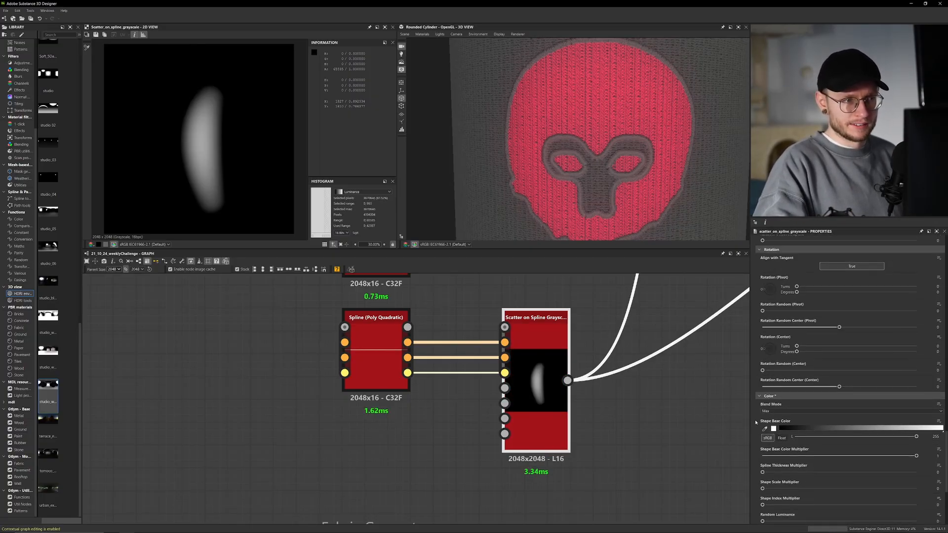
{"action": "scroll", "coordinate": [756, 423], "scroll_direction": "up", "scroll_amount": 10}
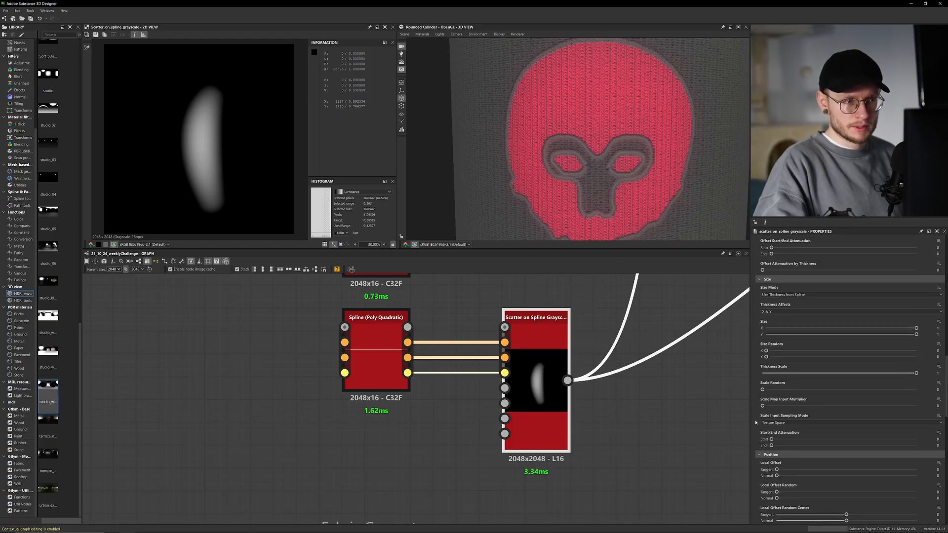
{"action": "scroll", "coordinate": [755, 422], "scroll_direction": "up", "scroll_amount": 5}
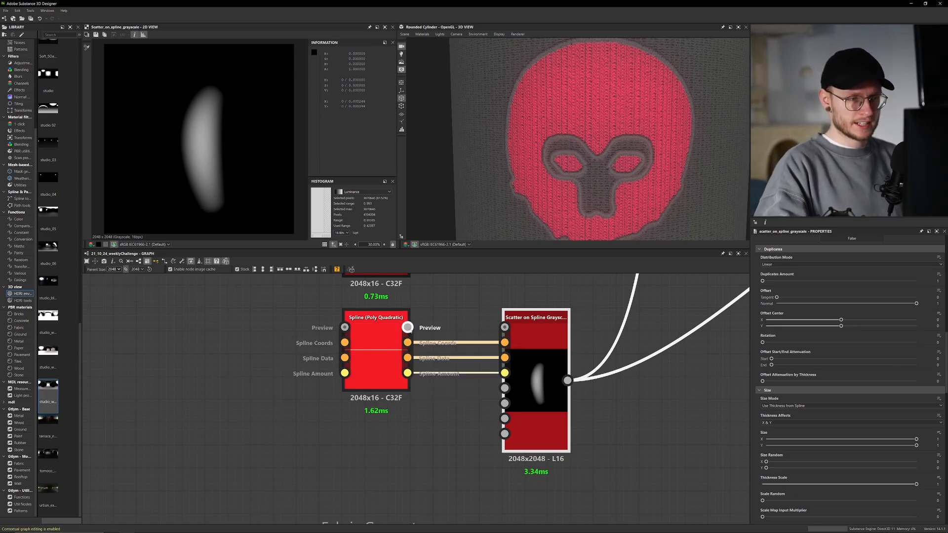
{"action": "left_click", "coordinate": [395, 345]}
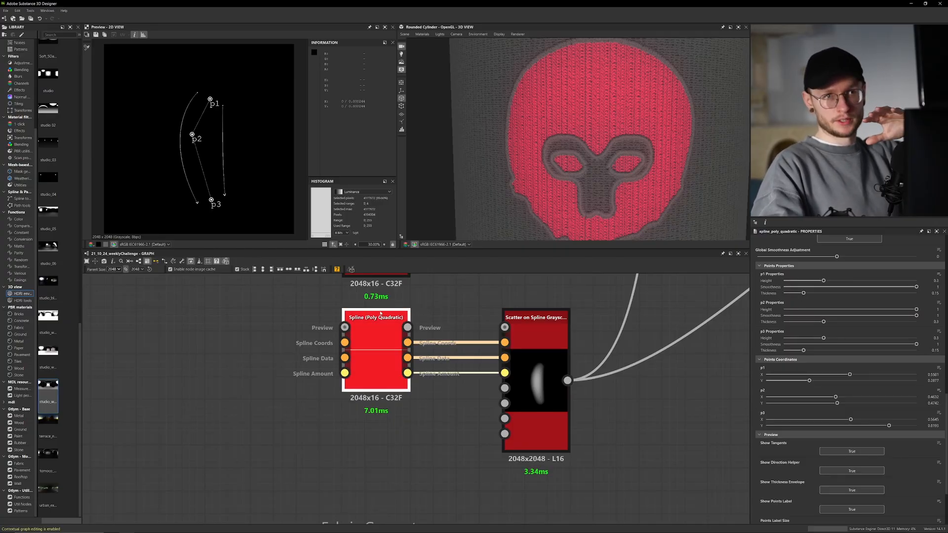
{"action": "double_click", "coordinate": [512, 349]}
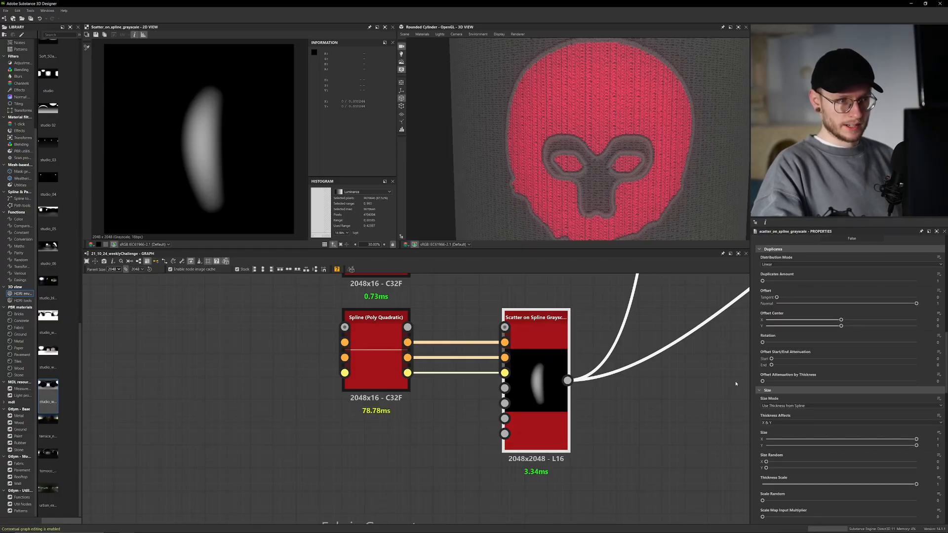
- Try a much lower Thickness Scale on the stitch's scatter node and undo the change
{"action": "scroll", "coordinate": [760, 371], "scroll_direction": "down", "scroll_amount": 5}
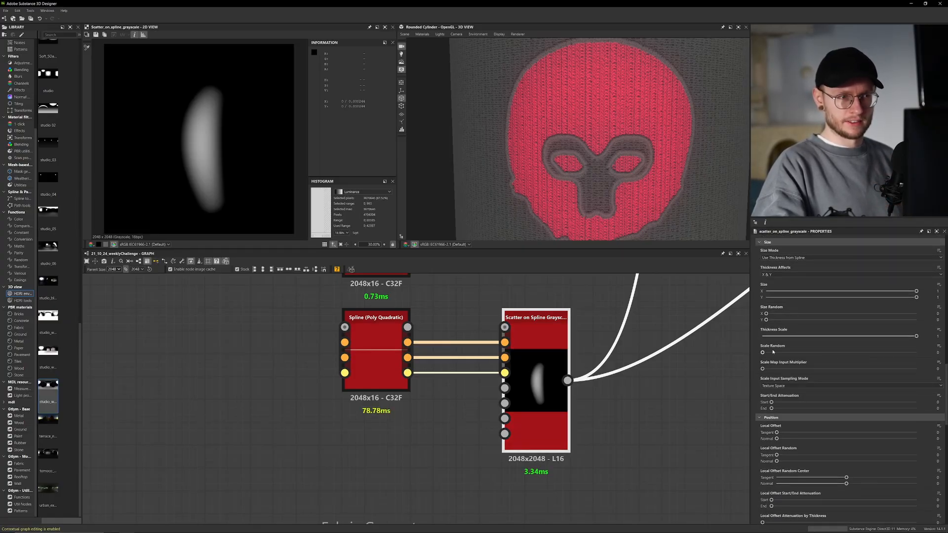
{"action": "left_click_drag", "start_coordinate": [818, 338], "coordinate": [802, 337]}
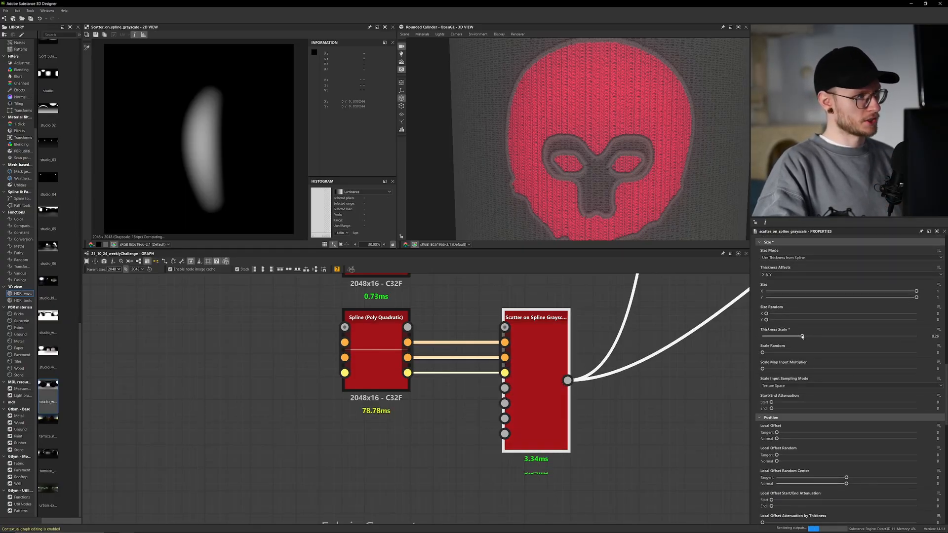
{"action": "key", "text": "ctrl+z"}
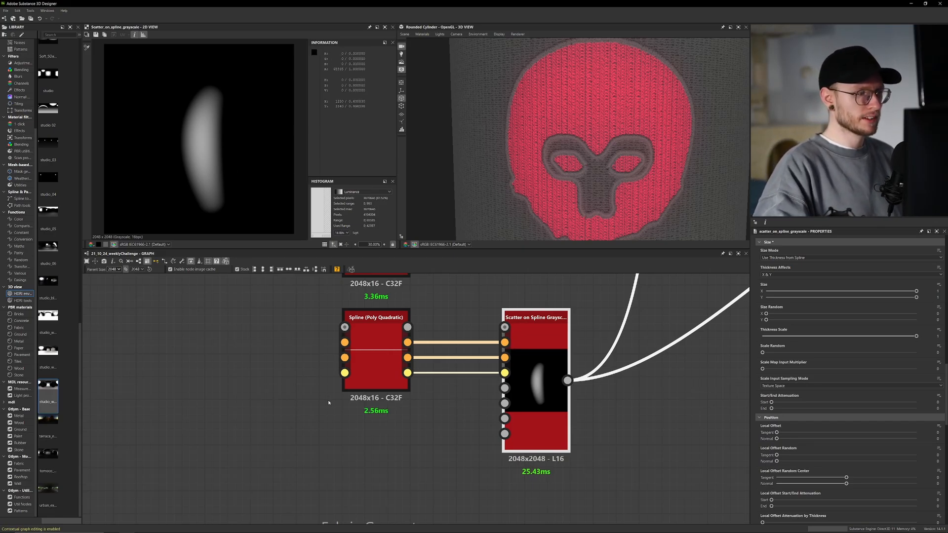
- Examine the single stitch of the Fabric Generator group through its scatter node output and its poly quadratic spline
{"action": "scroll", "coordinate": [328, 403], "scroll_direction": "down", "scroll_amount": 5}
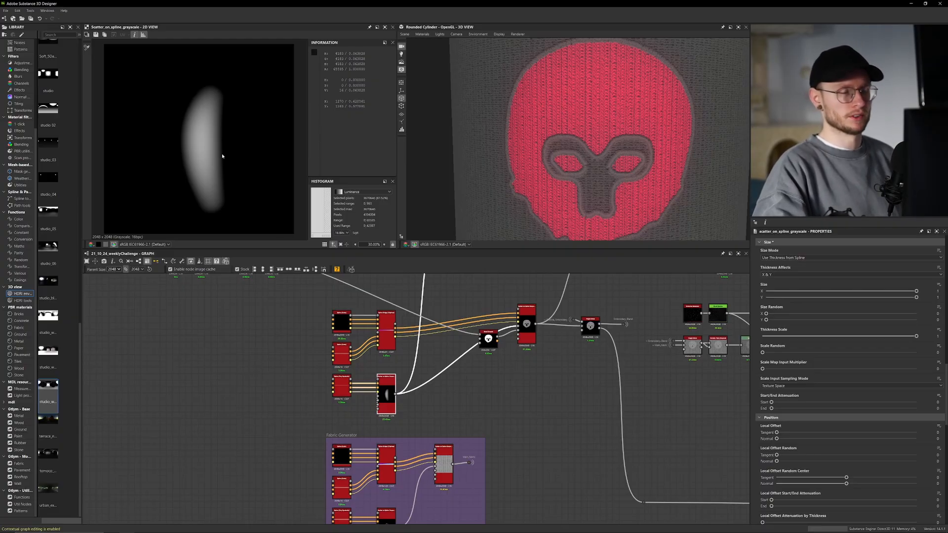
{"action": "middle_click_drag", "start_coordinate": [335, 438], "coordinate": [284, 340]}
{"action": "scroll", "coordinate": [312, 380], "scroll_direction": "up", "scroll_amount": 5}
{"action": "scroll", "coordinate": [299, 375], "scroll_direction": "down", "scroll_amount": 1}
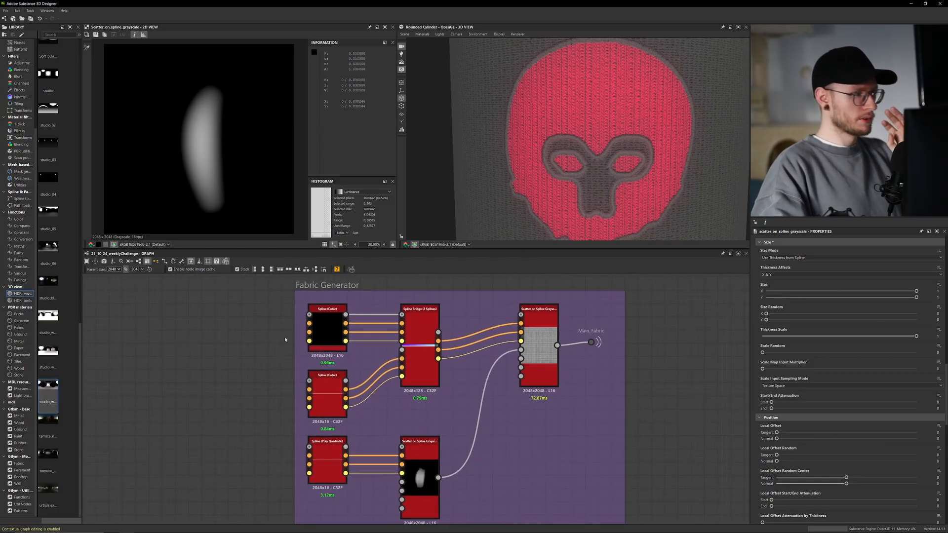
{"action": "scroll", "coordinate": [285, 340], "scroll_direction": "down", "scroll_amount": 4}
{"action": "middle_click_drag", "start_coordinate": [243, 398], "coordinate": [208, 354]}
{"action": "scroll", "coordinate": [266, 350], "scroll_direction": "up", "scroll_amount": 4}
{"action": "scroll", "coordinate": [268, 353], "scroll_direction": "up", "scroll_amount": 2}
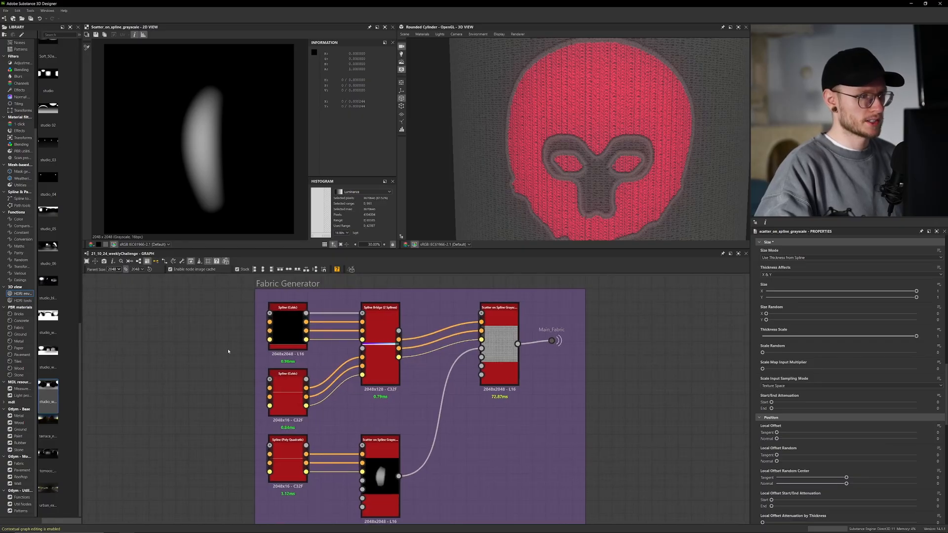
{"action": "double_click", "coordinate": [386, 475]}
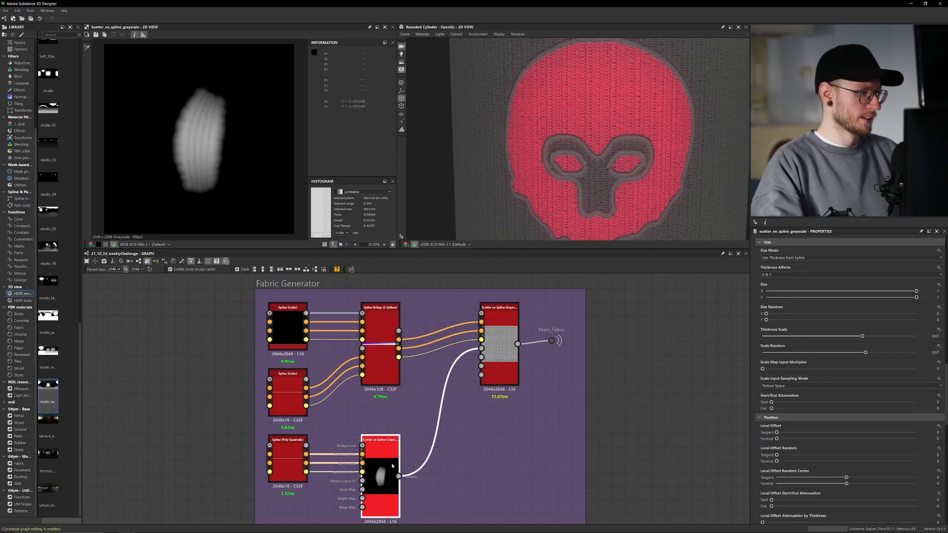
{"action": "double_click", "coordinate": [296, 452]}
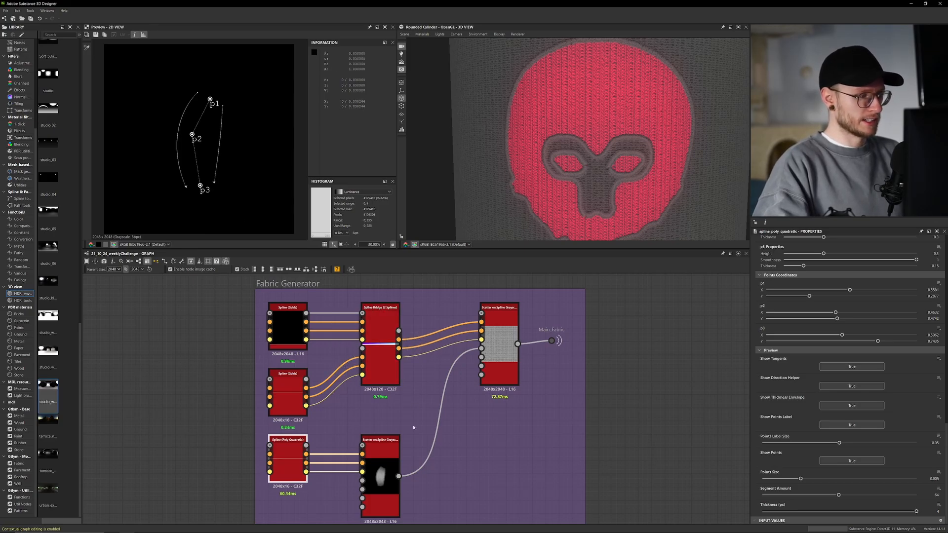
{"action": "double_click", "coordinate": [395, 458]}
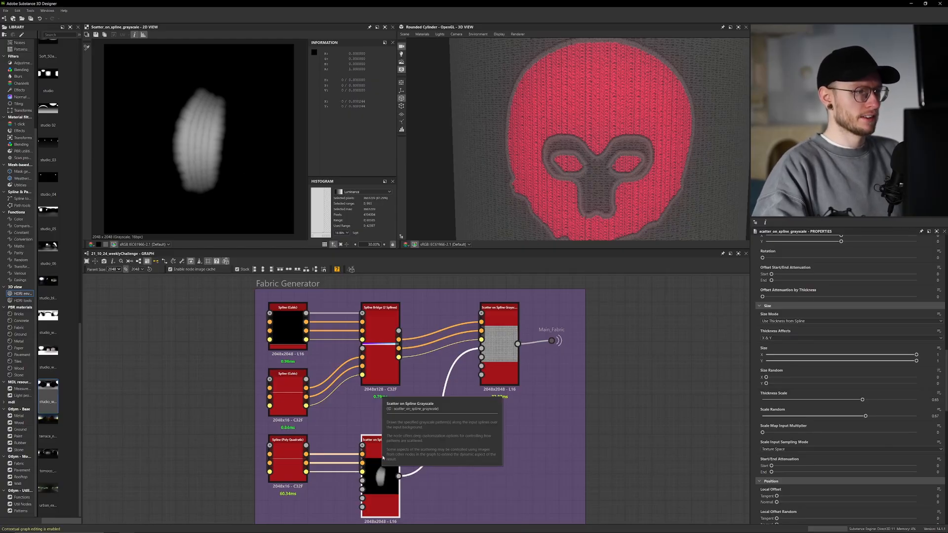
- Select the Fabric Generator frame and examine the knitted fabric surface up close in the 3D preview
{"action": "left_click_drag", "start_coordinate": [625, 497], "coordinate": [231, 307]}
{"action": "middle_click_drag", "start_coordinate": [230, 308], "coordinate": [231, 316]}
{"action": "left_click", "coordinate": [230, 316]}
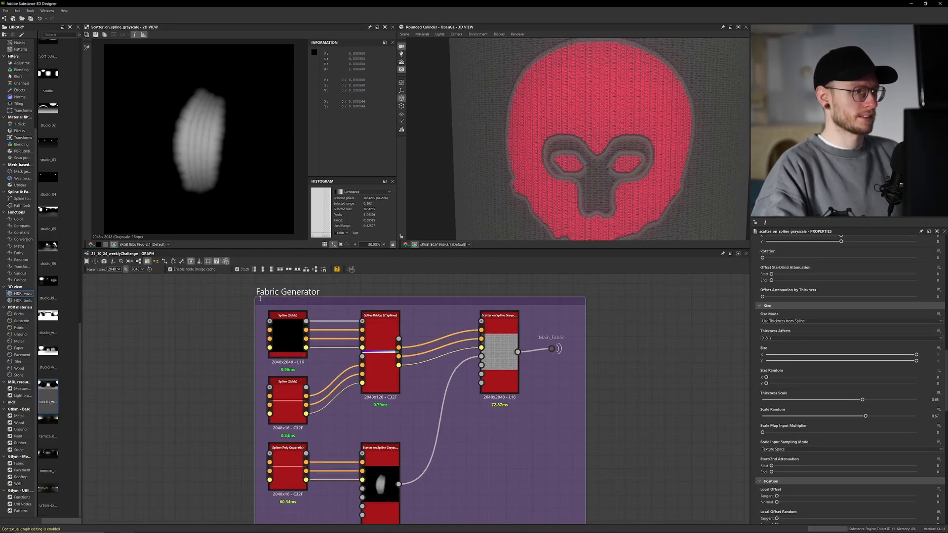
{"action": "left_click", "coordinate": [268, 294]}
{"action": "scroll", "coordinate": [489, 196], "scroll_direction": "up", "scroll_amount": 5}
{"action": "left_click_drag", "start_coordinate": [488, 196], "coordinate": [551, 216]}
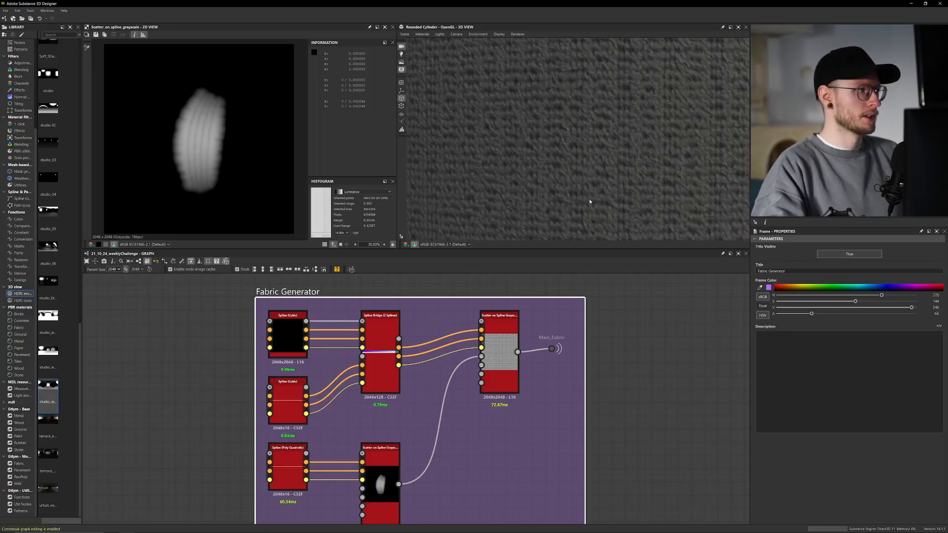
{"action": "scroll", "coordinate": [221, 153], "scroll_direction": "up", "scroll_amount": 2}
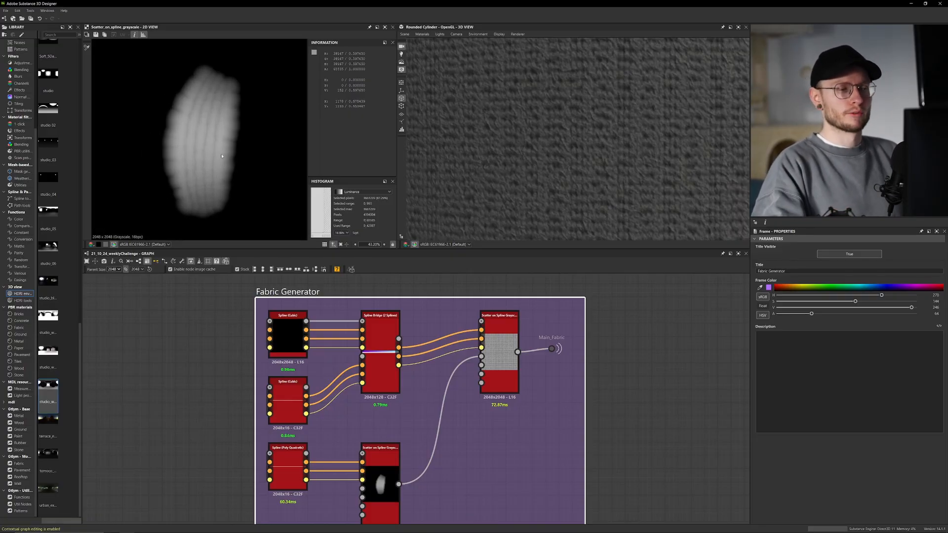
- Add a Shape node in the empty graph area beside the Fabric Generator frame
{"action": "scroll", "coordinate": [92, 339], "scroll_direction": "down", "scroll_amount": 1}
{"action": "left_click", "coordinate": [571, 402]}
{"action": "key", "text": "space"}
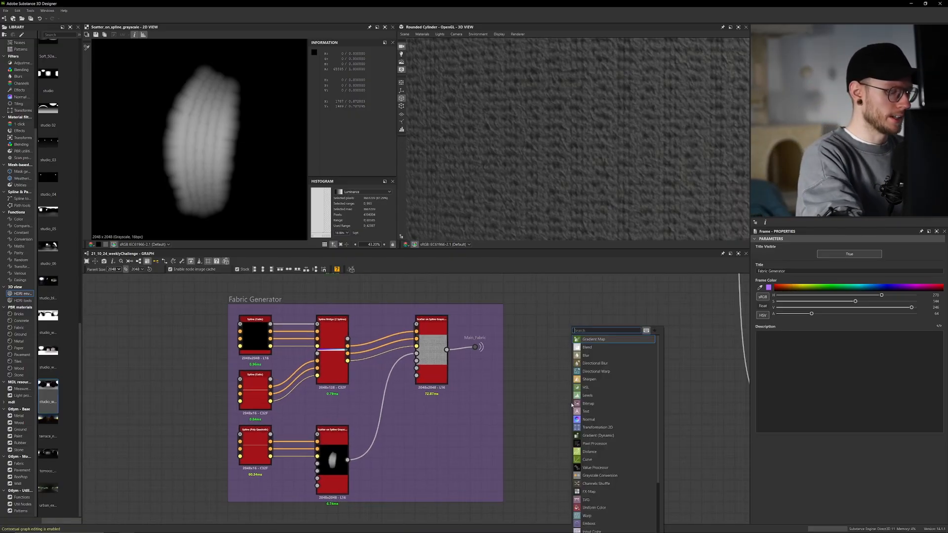
{"action": "type", "text": "shape"}
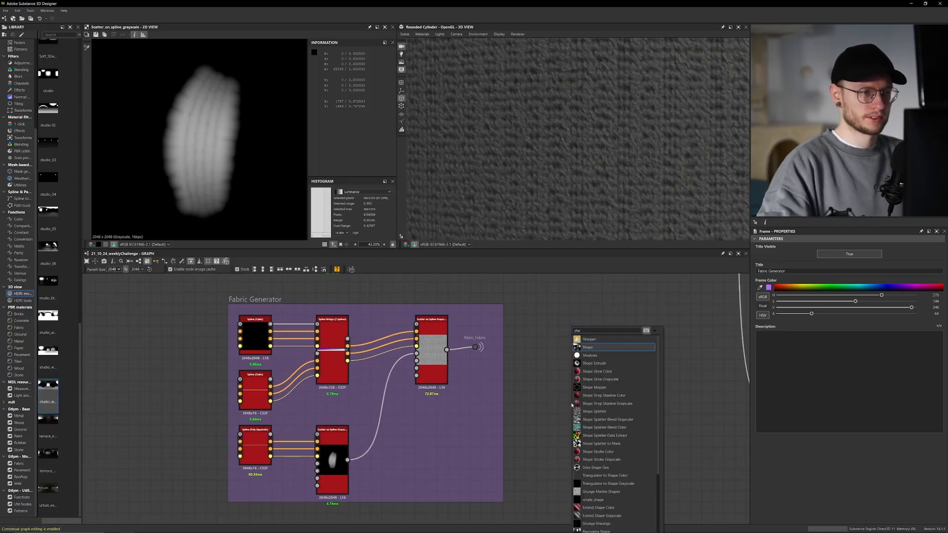
{"action": "key", "text": "Return"}
- Set the Shape node's pattern to Paraboloid, its Scale to 0.85 and its Y size to 0.38
{"action": "scroll", "coordinate": [793, 421], "scroll_direction": "down", "scroll_amount": 4}
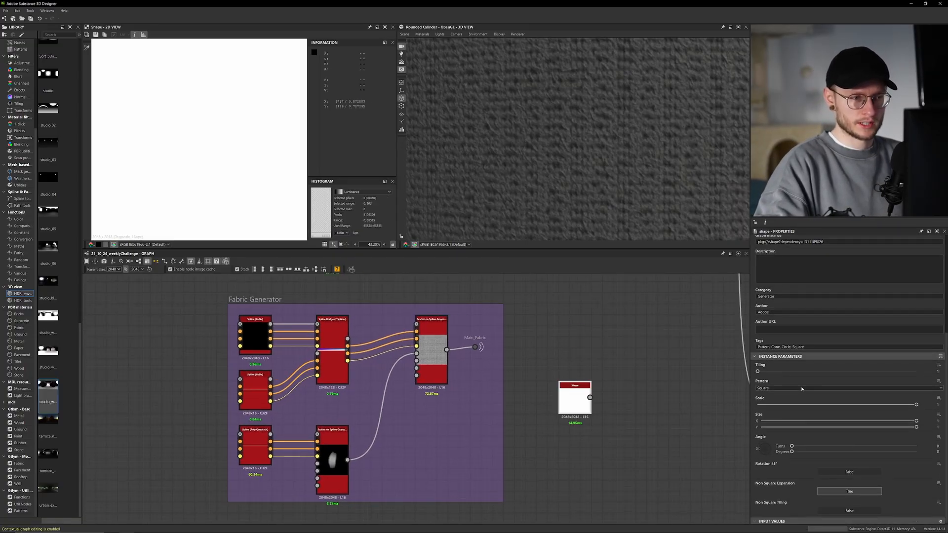
{"action": "left_click", "coordinate": [802, 389]}
{"action": "left_click", "coordinate": [864, 402]}
{"action": "left_click_drag", "start_coordinate": [912, 405], "coordinate": [892, 405]}
{"action": "left_click_drag", "start_coordinate": [916, 427], "coordinate": [817, 428]}
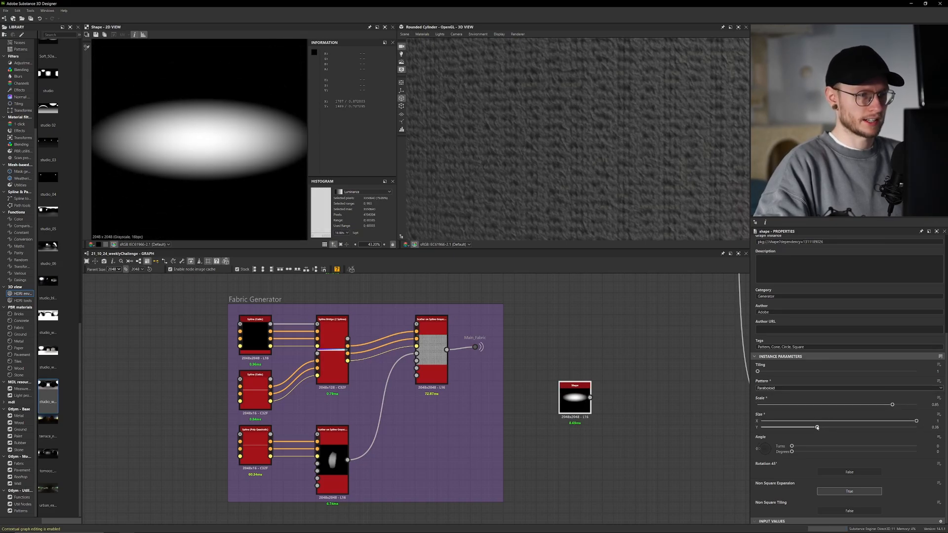
- Append a Levels node to the Shape and lower its white output level to darken the shape
{"action": "middle_click_drag", "start_coordinate": [603, 408], "coordinate": [582, 413]}
{"action": "key", "text": "space"}
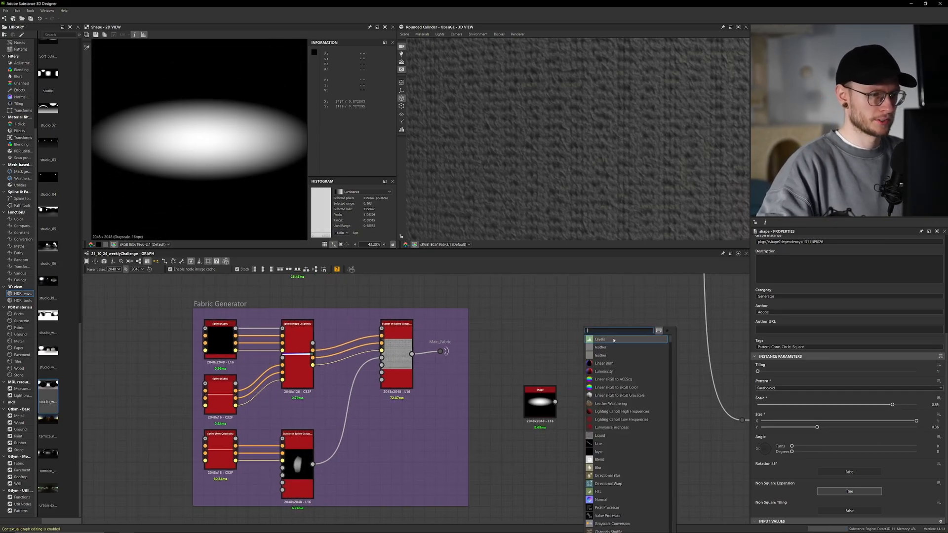
{"action": "left_click", "coordinate": [614, 340]}
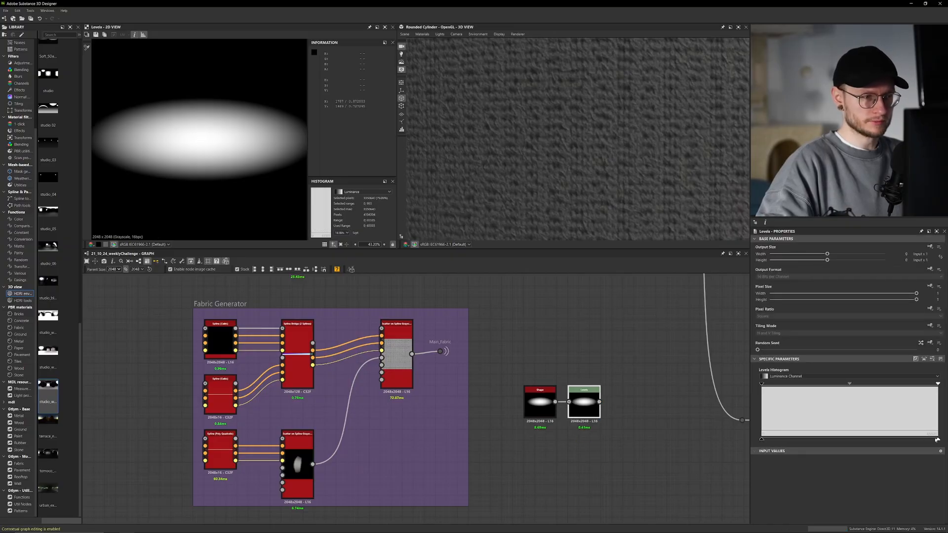
{"action": "left_click_drag", "start_coordinate": [937, 440], "coordinate": [881, 439]}
- Add a Scratches Generator node above the Levels node
{"action": "key", "text": "space"}
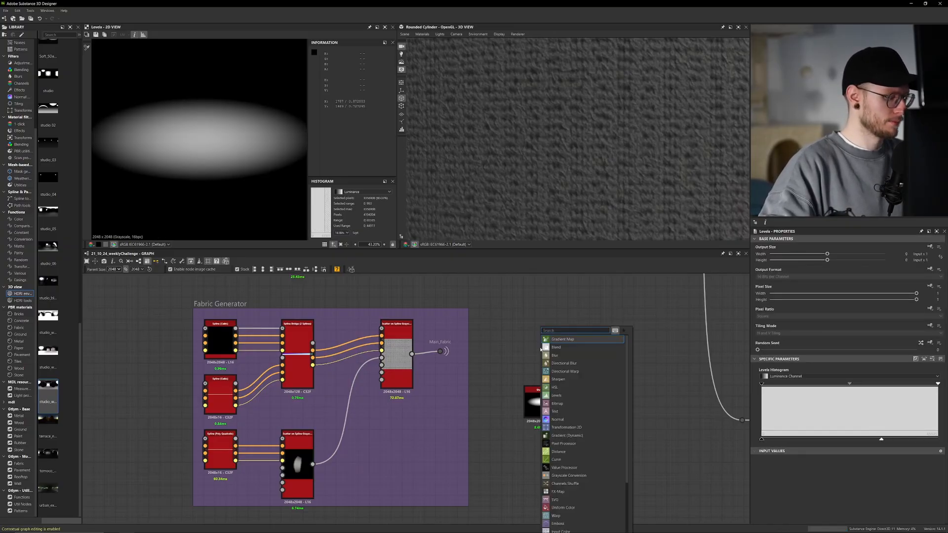
{"action": "type", "text": "scratches"}
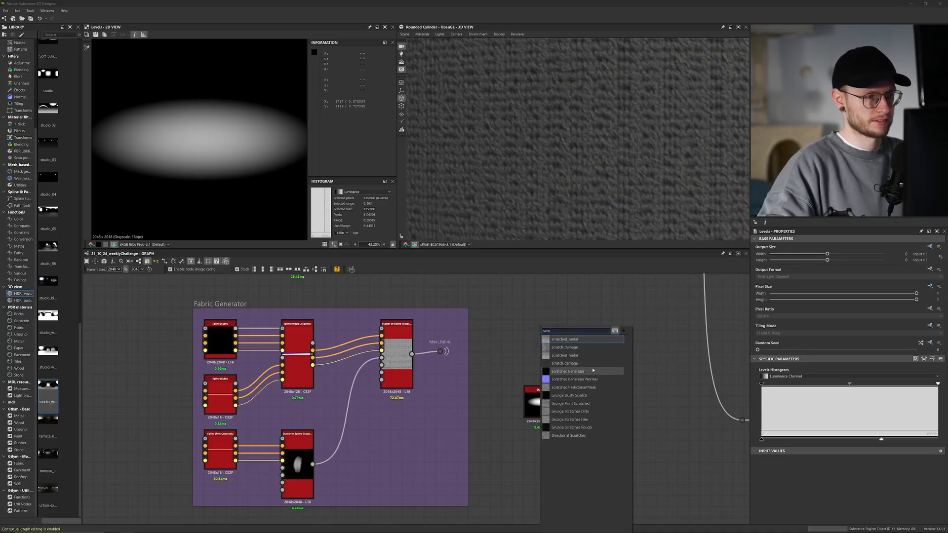
{"action": "left_click", "coordinate": [580, 372]}
{"action": "left_click_drag", "start_coordinate": [539, 348], "coordinate": [585, 359]}
- Add a Blend node with the Scratches Generator as foreground and the Levels output as background
{"action": "key", "text": "space"}
{"action": "type", "text": "n"}
{"action": "key", "text": "BackSpace"}
{"action": "type", "text": "bl"}
{"action": "key", "text": "Return"}
{"action": "left_click_drag", "start_coordinate": [600, 402], "coordinate": [596, 352]}
- Try Max (Lighten) on the scratches Blend, set its blending mode to Screen and inspect the blended shape
{"action": "left_click", "coordinate": [789, 391]}
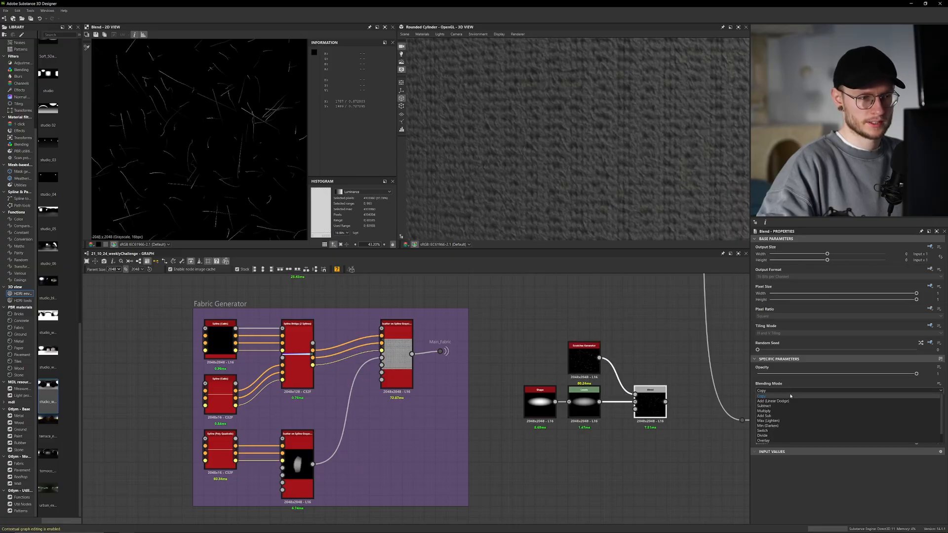
{"action": "left_click", "coordinate": [789, 422]}
{"action": "left_click", "coordinate": [787, 391]}
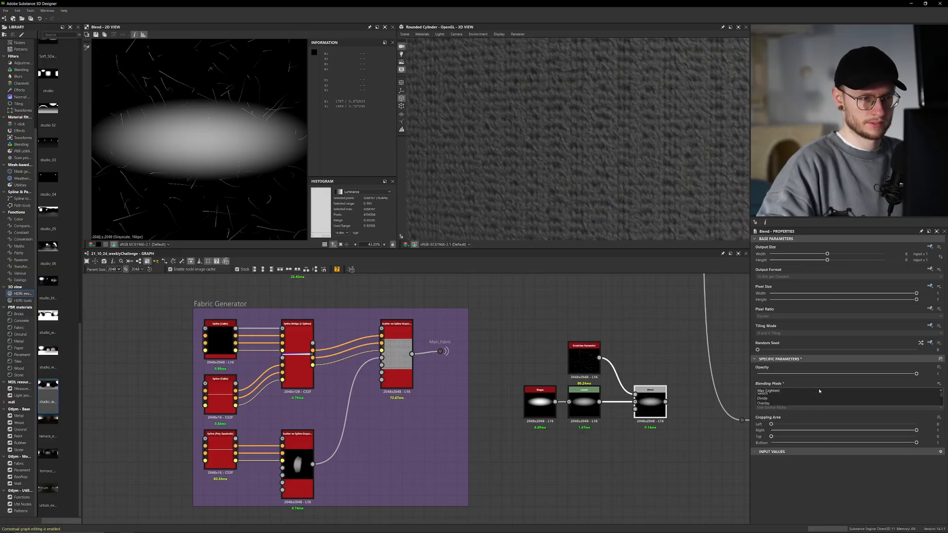
{"action": "left_click", "coordinate": [789, 438]}
{"action": "scroll", "coordinate": [225, 186], "scroll_direction": "down", "scroll_amount": 2}
{"action": "scroll", "coordinate": [222, 205], "scroll_direction": "up", "scroll_amount": 3}
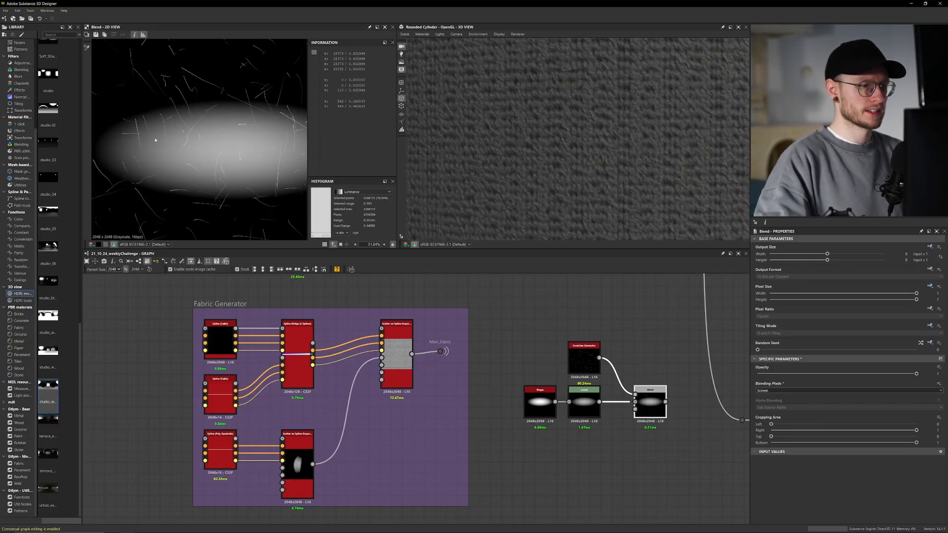
- Add a Gradient Axial node and place it above the scratches Blend
{"action": "middle_click_drag", "start_coordinate": [592, 356], "coordinate": [481, 354]}
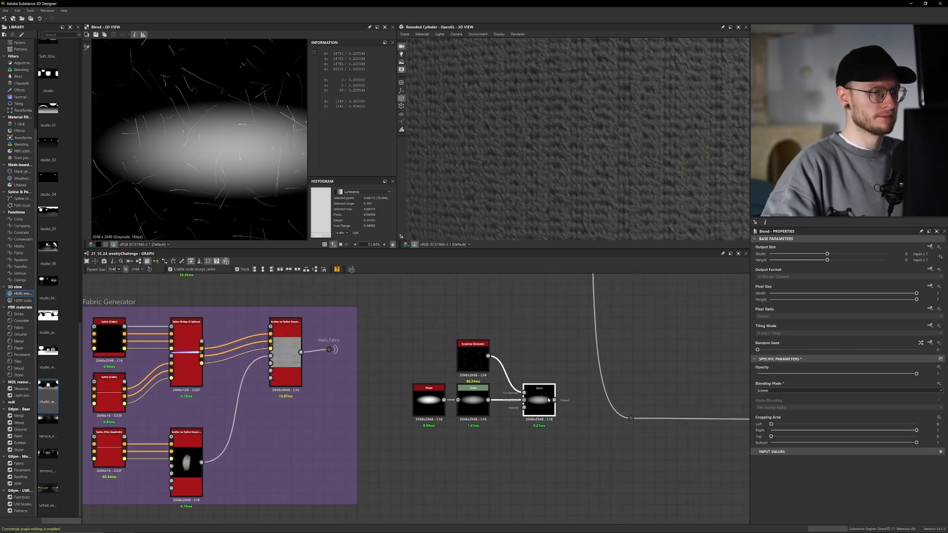
{"action": "key", "text": "space"}
{"action": "type", "text": "gr"}
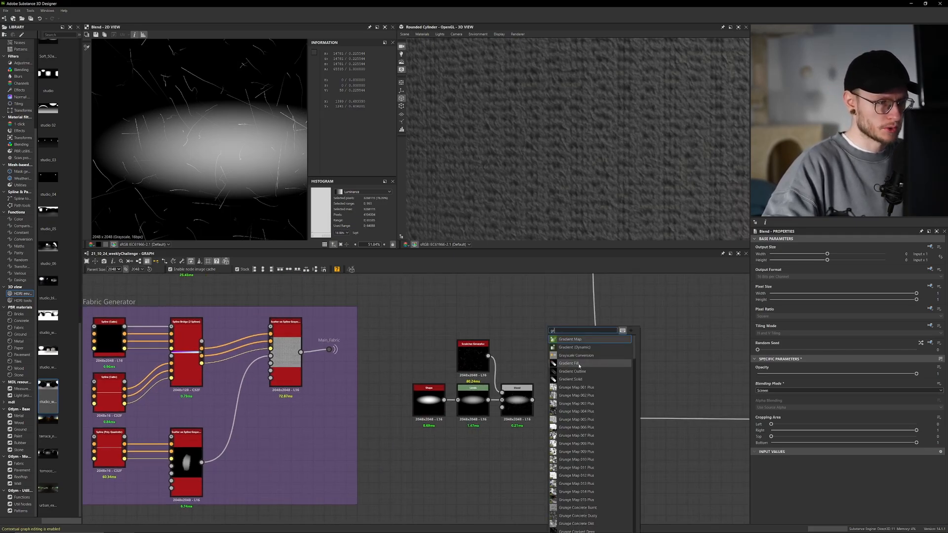
{"action": "type", "text": "ad"}
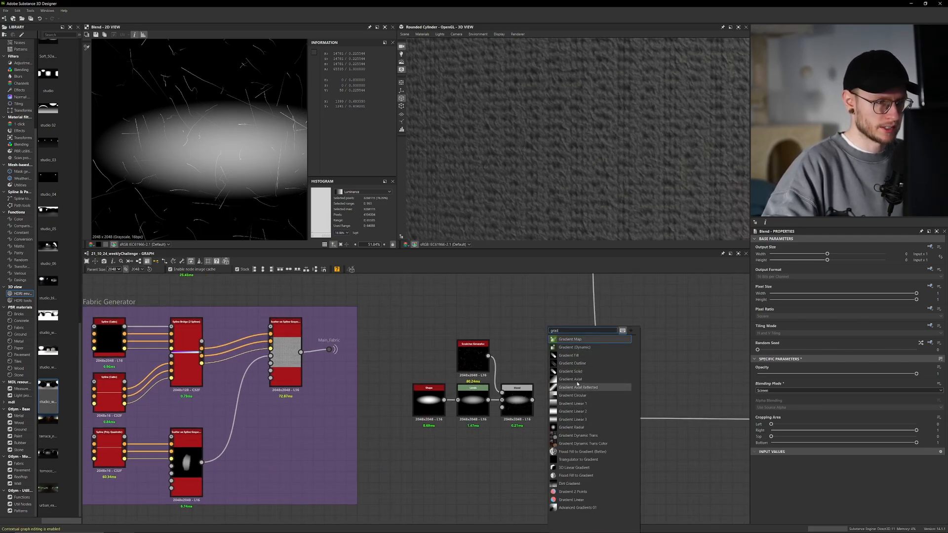
{"action": "left_click", "coordinate": [578, 382]}
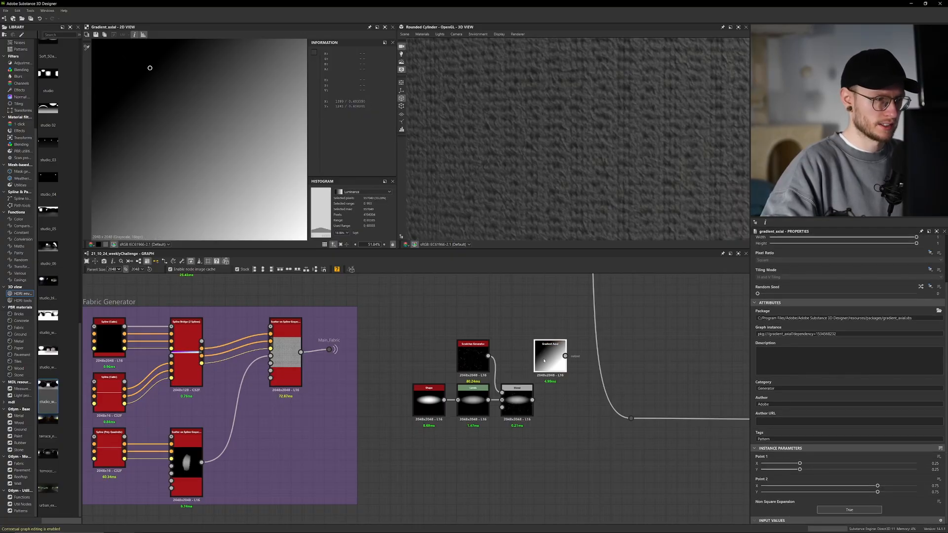
{"action": "left_click_drag", "start_coordinate": [555, 346], "coordinate": [514, 356]}
- Duplicate the Screen Blend after the first one and feed the Gradient Axial in as its foreground over the scratched shape
{"action": "left_click", "coordinate": [520, 399]}
{"action": "key", "text": "ctrl+d"}
{"action": "left_click", "coordinate": [521, 399]}
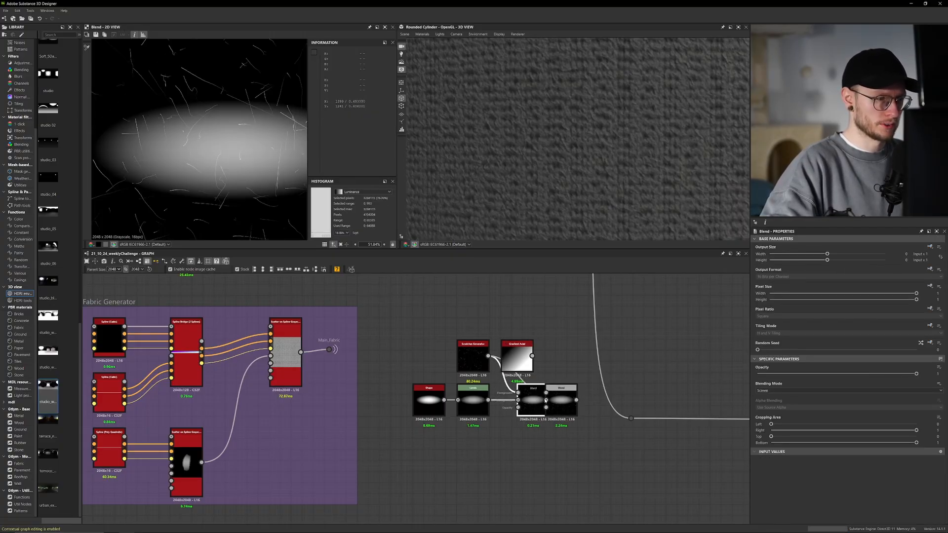
{"action": "left_click_drag", "start_coordinate": [532, 356], "coordinate": [546, 392]}
{"action": "left_click", "coordinate": [561, 397]}
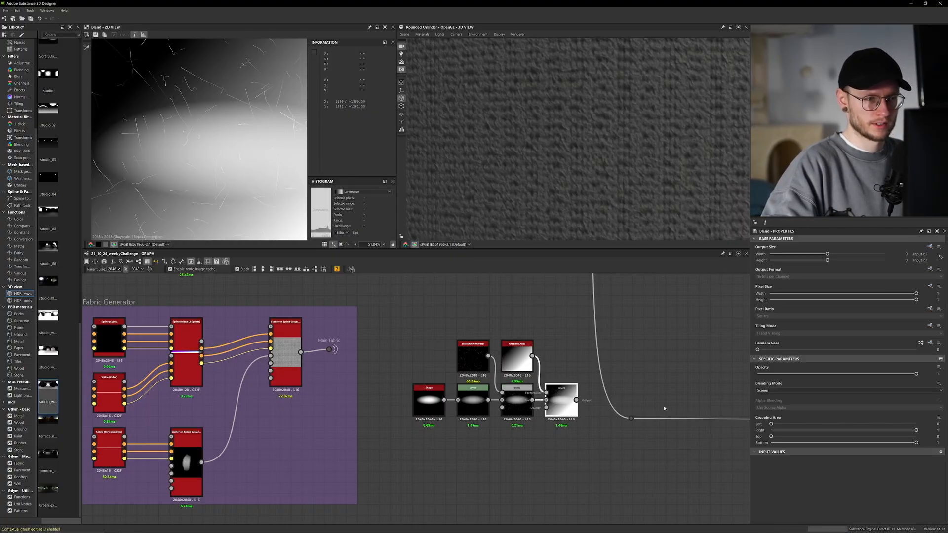
- Switch the second Blend's mode to Min (Darken) and inspect the gradient-shaded stitch shape
{"action": "left_click", "coordinate": [773, 390]}
{"action": "left_click", "coordinate": [770, 426]}
{"action": "scroll", "coordinate": [265, 208], "scroll_direction": "down", "scroll_amount": 2}
{"action": "middle_click_drag", "start_coordinate": [275, 193], "coordinate": [215, 173]}
{"action": "middle_click_drag", "start_coordinate": [115, 152], "coordinate": [138, 158]}
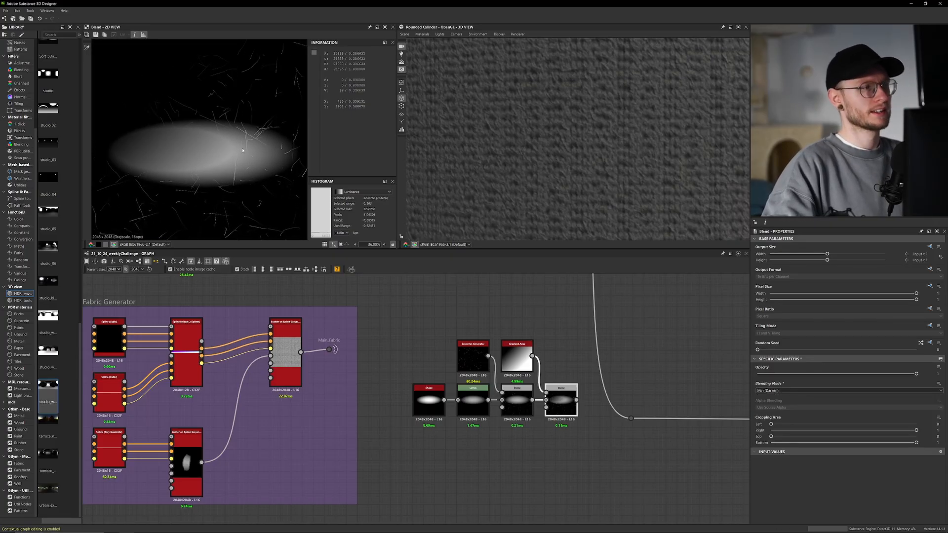
- Delete the alternative stitch nodes built from Shape, Levels, Scratches Generator, Gradient Axial and Blends, and return to the Fabric Generator group
{"action": "left_click_drag", "start_coordinate": [404, 319], "coordinate": [570, 419]}
{"action": "key", "text": "Delete"}
{"action": "middle_click_drag", "start_coordinate": [491, 399], "coordinate": [621, 356]}
{"action": "scroll", "coordinate": [327, 382], "scroll_direction": "up", "scroll_amount": 3}
{"action": "middle_click_drag", "start_coordinate": [326, 381], "coordinate": [353, 394]}
{"action": "scroll", "coordinate": [353, 394], "scroll_direction": "down", "scroll_amount": 2}
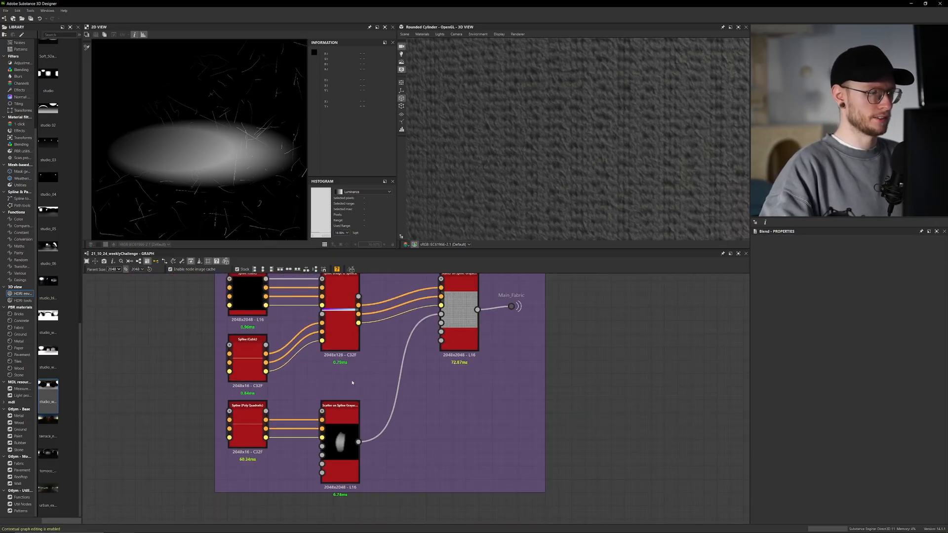
- Try the Shape Amount scatter mode on the stitch's Scatter on Spline Grayscale node with Shape Amount 4
{"action": "left_click", "coordinate": [333, 419]}
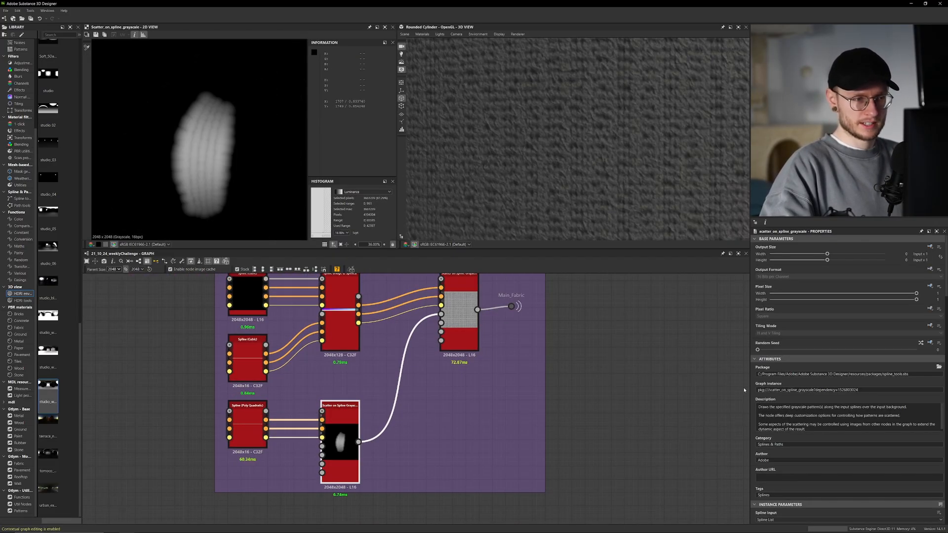
{"action": "scroll", "coordinate": [756, 388], "scroll_direction": "down", "scroll_amount": 5}
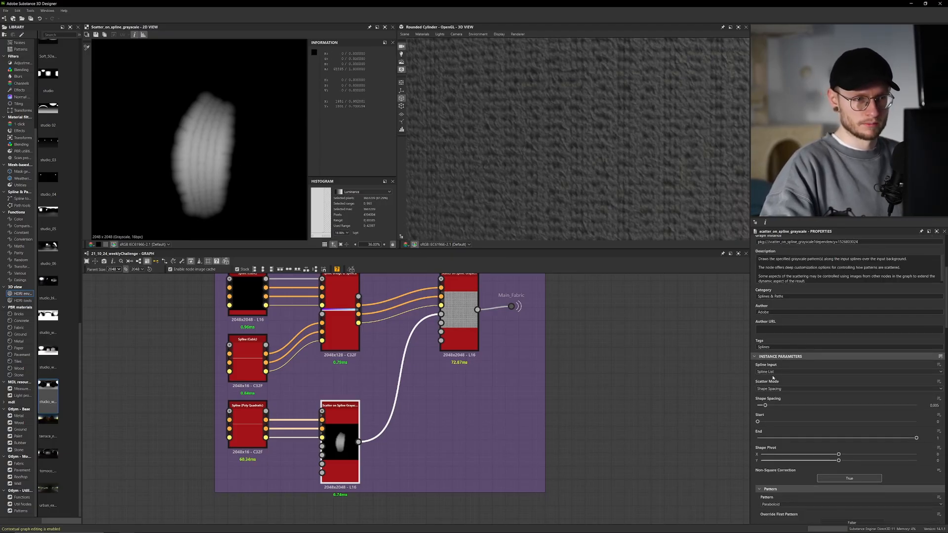
{"action": "left_click", "coordinate": [790, 389]}
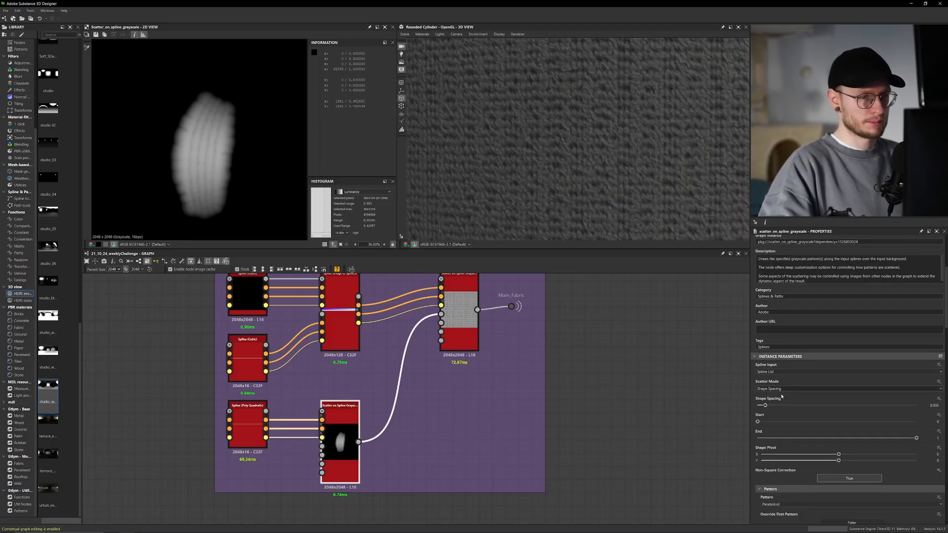
{"action": "left_click", "coordinate": [778, 401]}
{"action": "left_click_drag", "start_coordinate": [781, 405], "coordinate": [776, 406]}
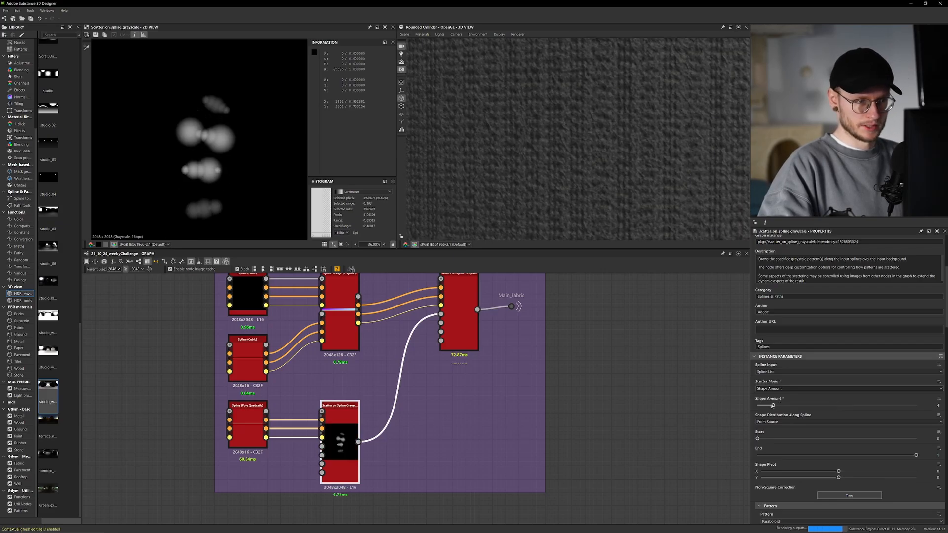
- Try a Size of 3 for both X and Y on the scattered stitch shapes
{"action": "scroll", "coordinate": [752, 432], "scroll_direction": "down", "scroll_amount": 10}
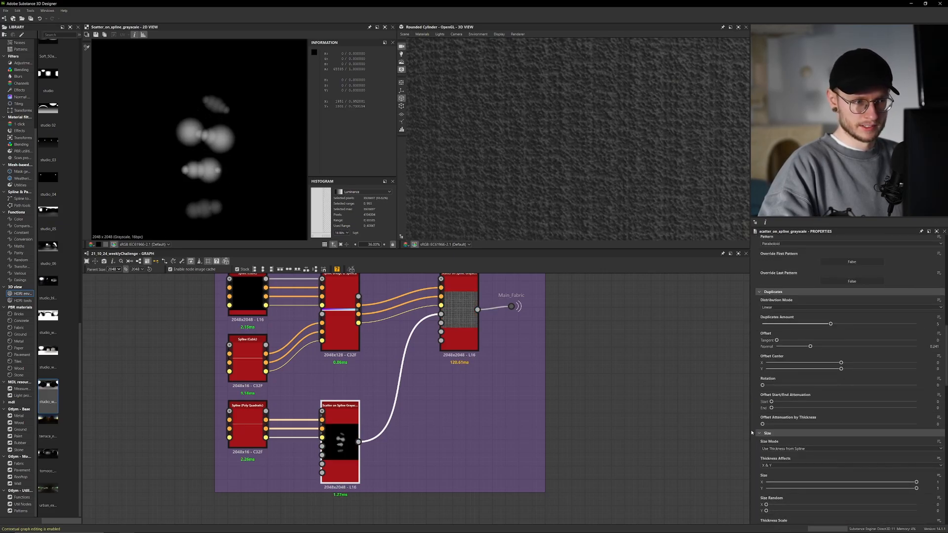
{"action": "scroll", "coordinate": [752, 433], "scroll_direction": "down", "scroll_amount": 2}
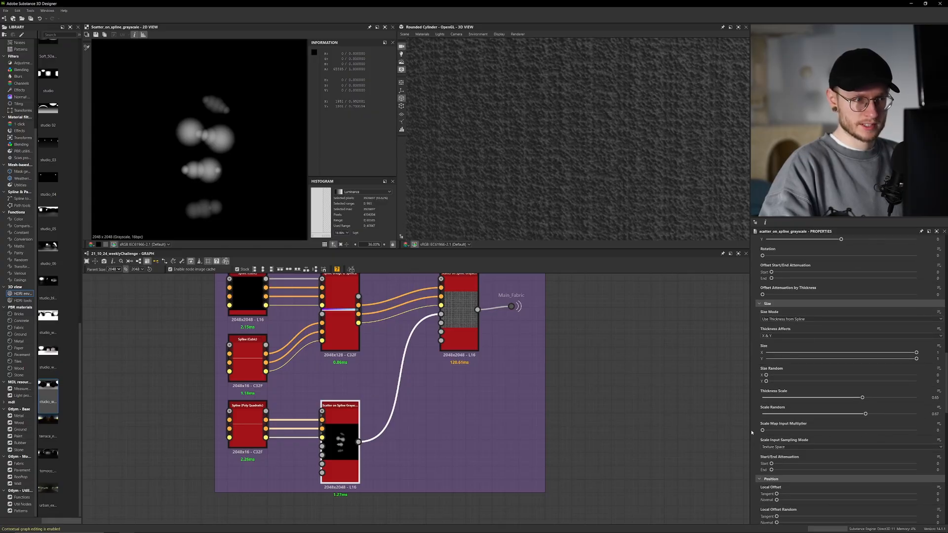
{"action": "scroll", "coordinate": [757, 362], "scroll_direction": "down", "scroll_amount": 2}
{"action": "scroll", "coordinate": [756, 362], "scroll_direction": "down", "scroll_amount": 10}
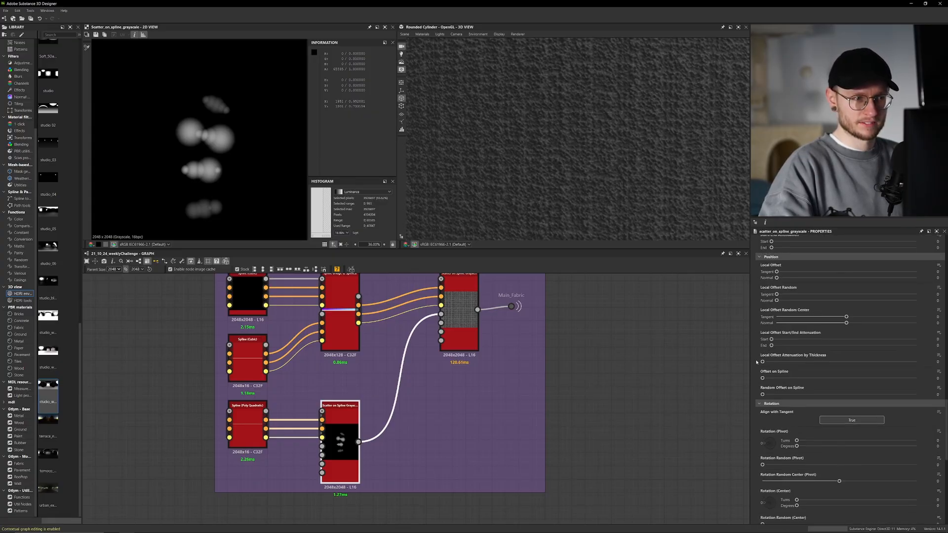
{"action": "scroll", "coordinate": [757, 362], "scroll_direction": "up", "scroll_amount": 11}
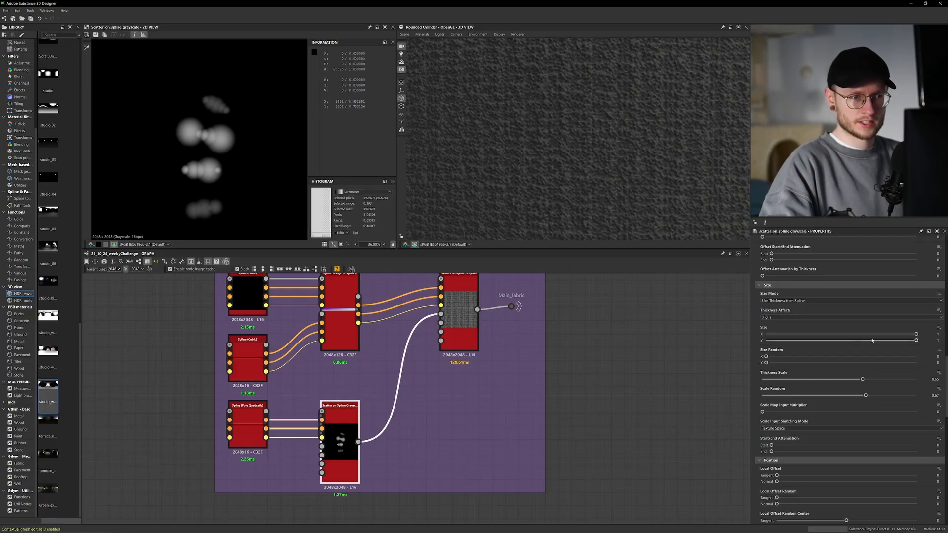
{"action": "left_click", "coordinate": [939, 327]}
{"action": "left_click", "coordinate": [935, 336]}
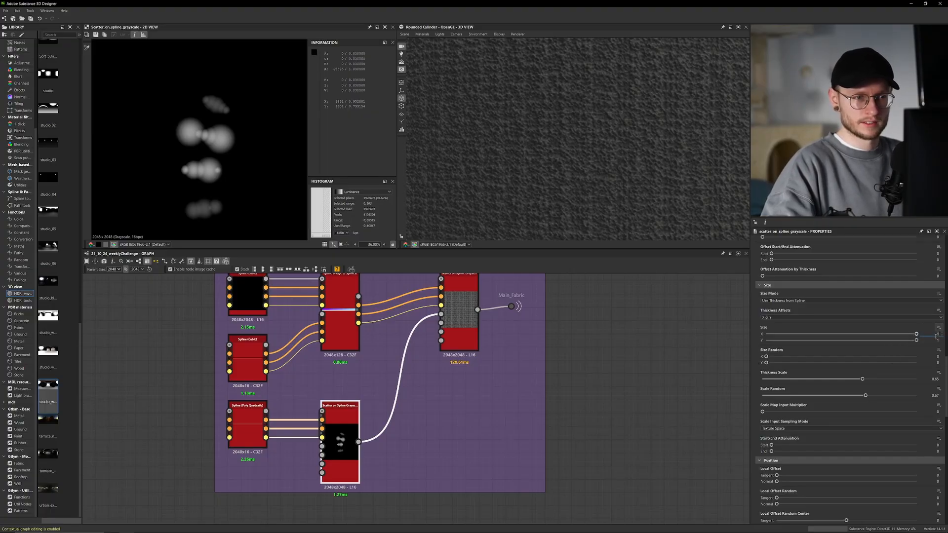
{"action": "type", "text": "3"}
{"action": "key", "text": "Return"}
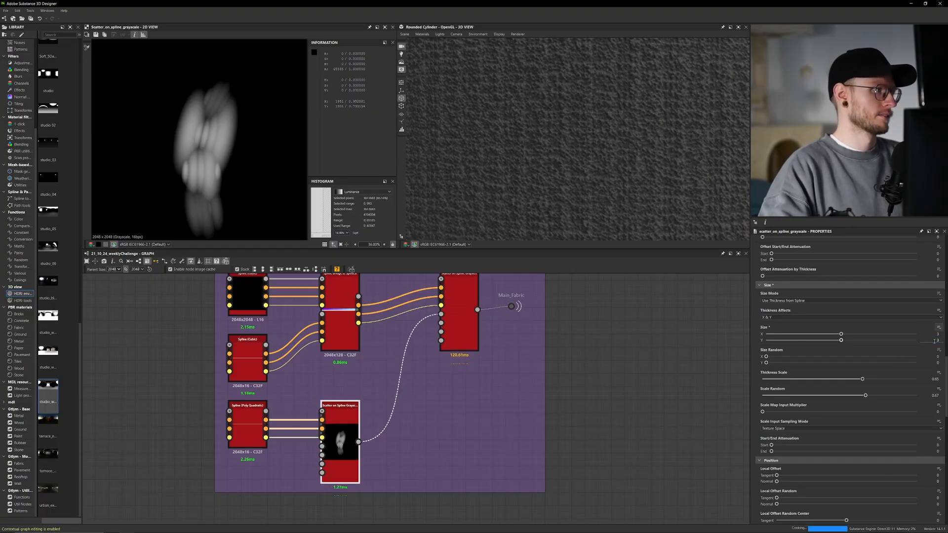
- Try a Size Y of about 0.8 and Size X of about 4.1, and inspect the elongated stitch fibres
{"action": "left_click_drag", "start_coordinate": [841, 340], "coordinate": [786, 342]}
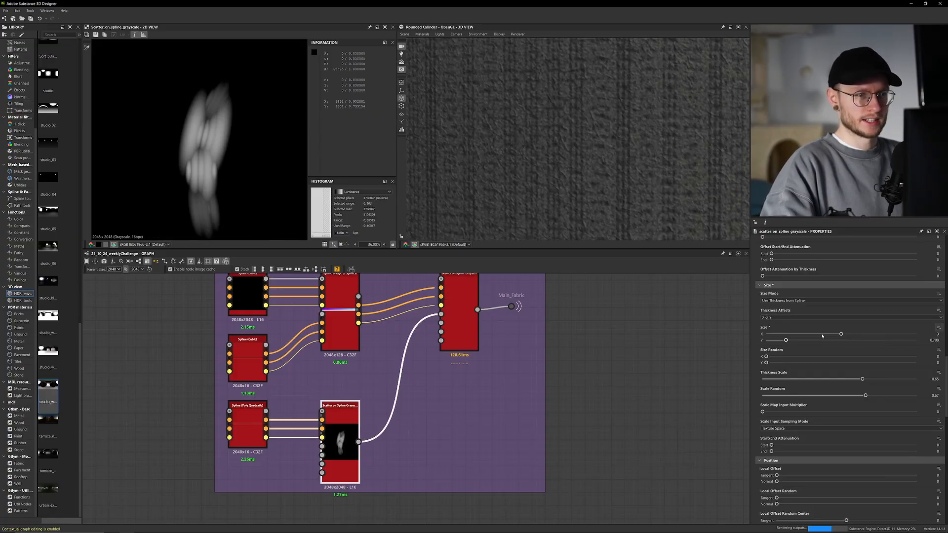
{"action": "left_click_drag", "start_coordinate": [841, 335], "coordinate": [869, 335]}
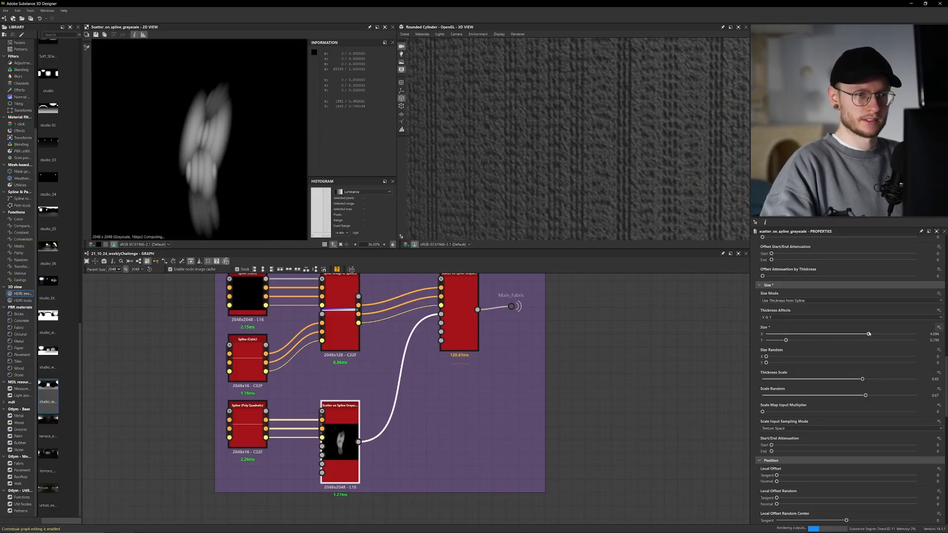
{"action": "scroll", "coordinate": [253, 163], "scroll_direction": "down", "scroll_amount": 3}
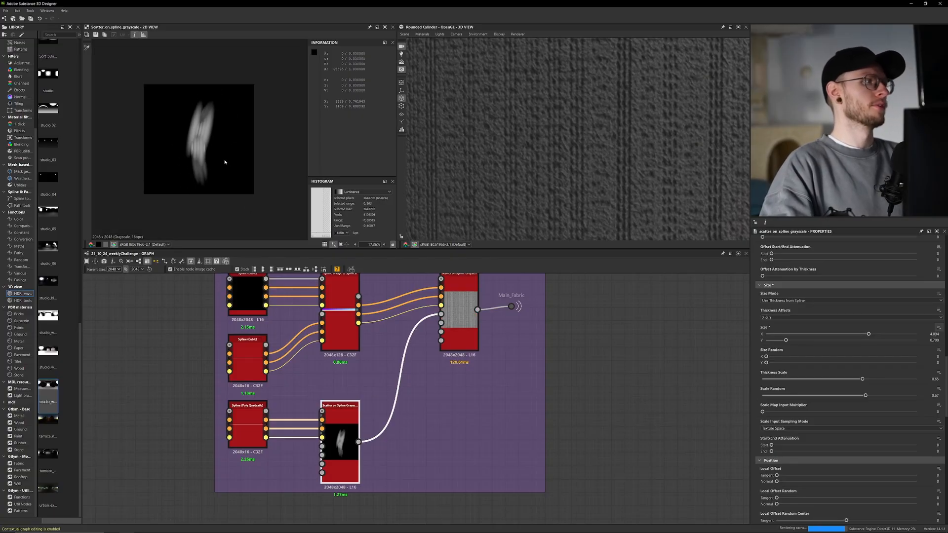
{"action": "scroll", "coordinate": [197, 161], "scroll_direction": "up", "scroll_amount": 1}
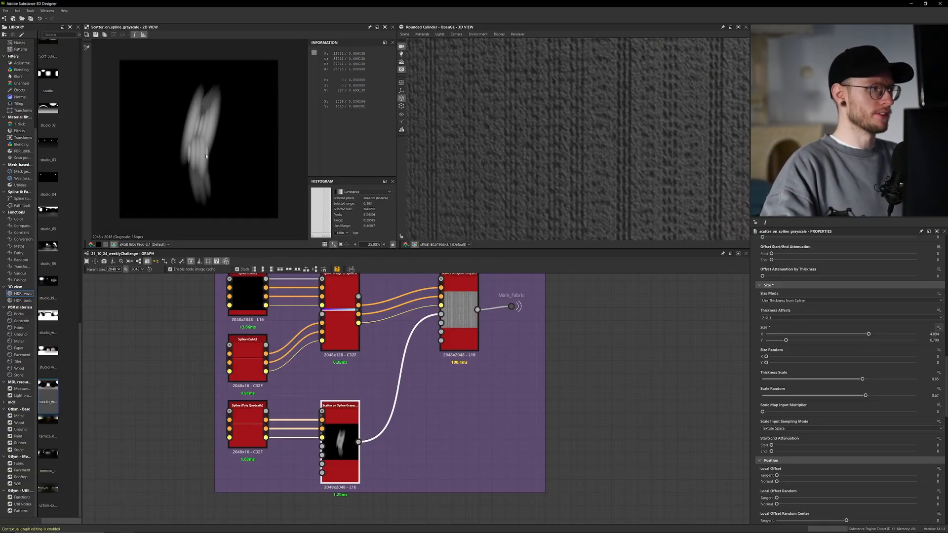
{"action": "scroll", "coordinate": [200, 143], "scroll_direction": "up", "scroll_amount": 3}
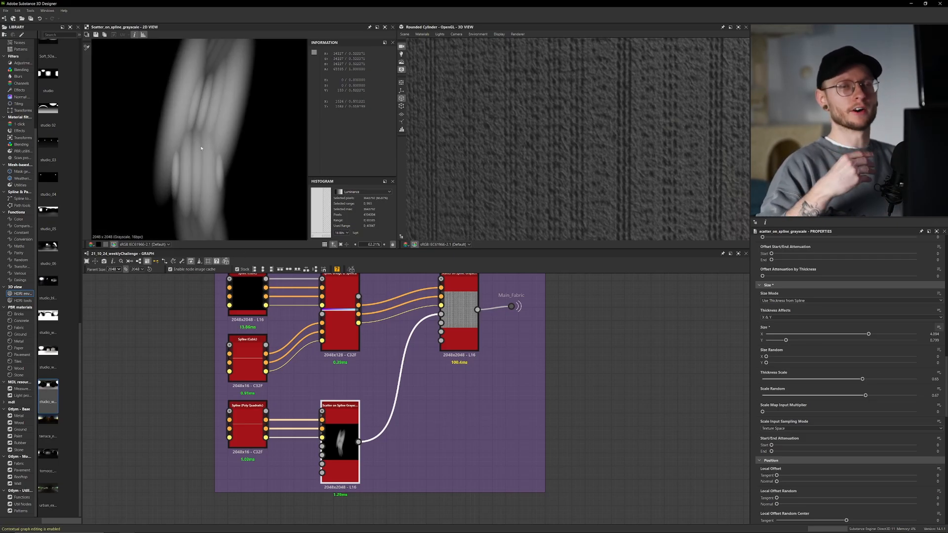
{"action": "scroll", "coordinate": [212, 208], "scroll_direction": "down", "scroll_amount": 3}
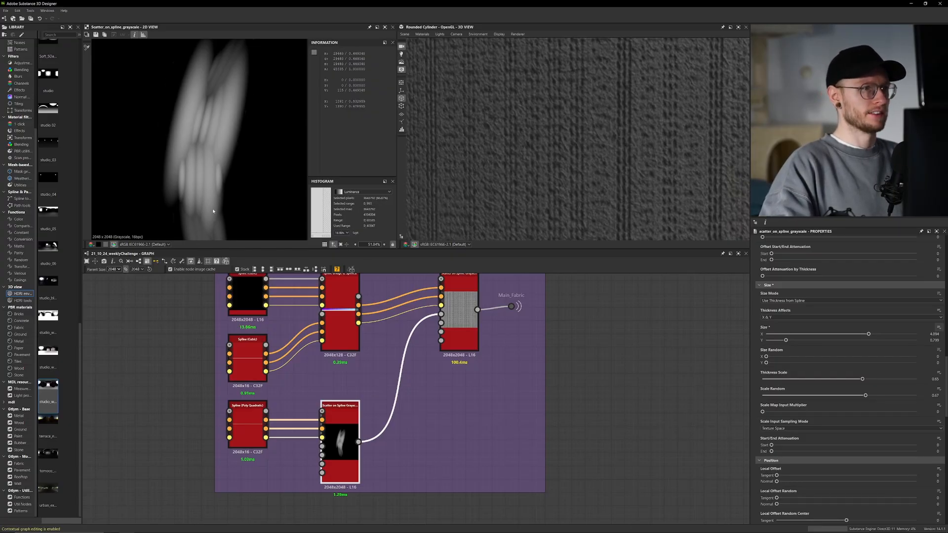
{"action": "scroll", "coordinate": [582, 185], "scroll_direction": "up", "scroll_amount": 3}
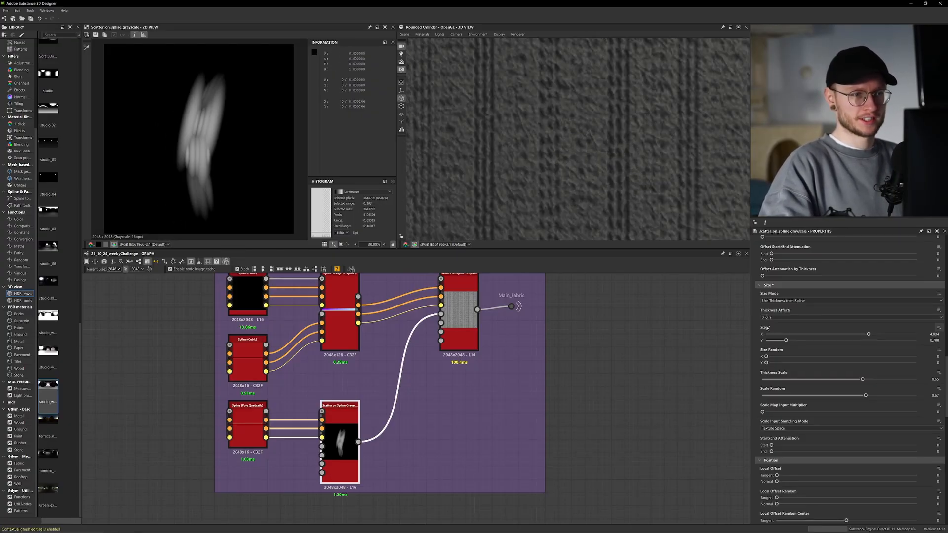
- Try a Size X of about 3.4 and Size Y of about 1.7 on the scattered shapes
{"action": "left_click_drag", "start_coordinate": [868, 335], "coordinate": [851, 335]}
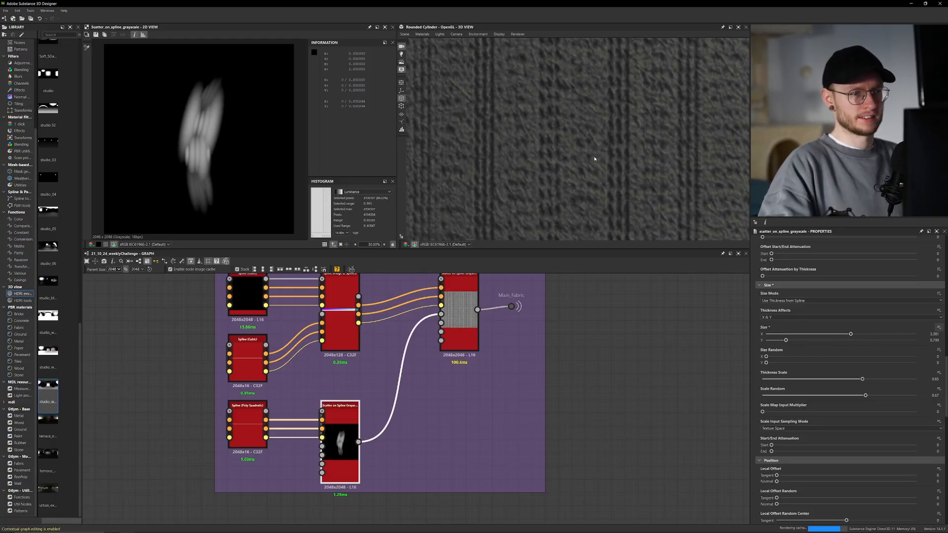
{"action": "left_click", "coordinate": [808, 341]}
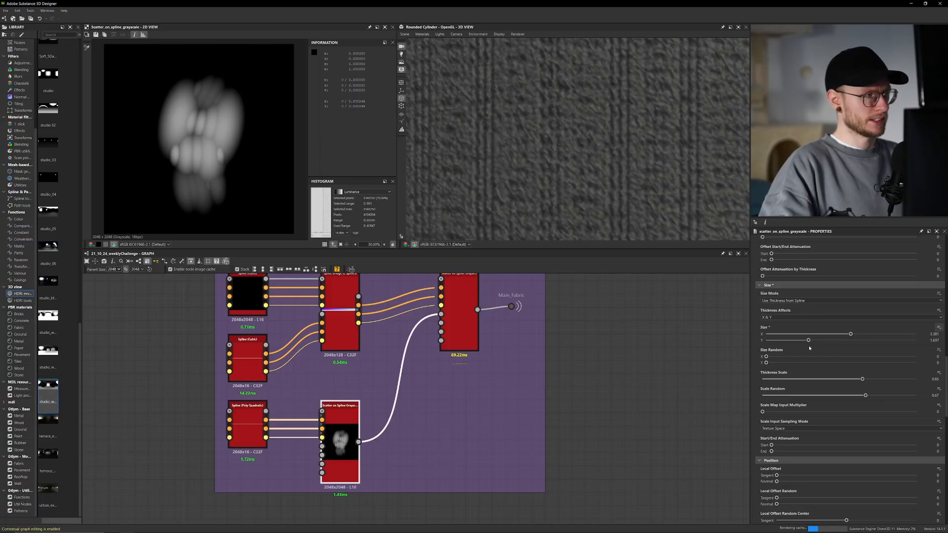
{"action": "scroll", "coordinate": [810, 348], "scroll_direction": "up", "scroll_amount": 2}
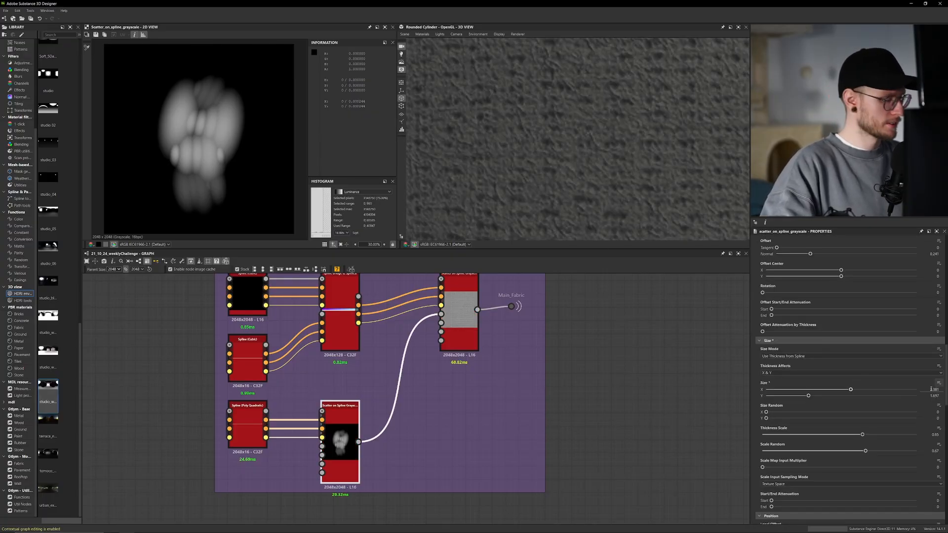
- Undo the Size, Shape Amount and Scatter Mode changes on the stitch's scatter node
{"action": "key", "text": "ctrl+z"}
{"action": "key", "text": "ctrl+z"}
{"action": "key", "text": "ctrl+z"}
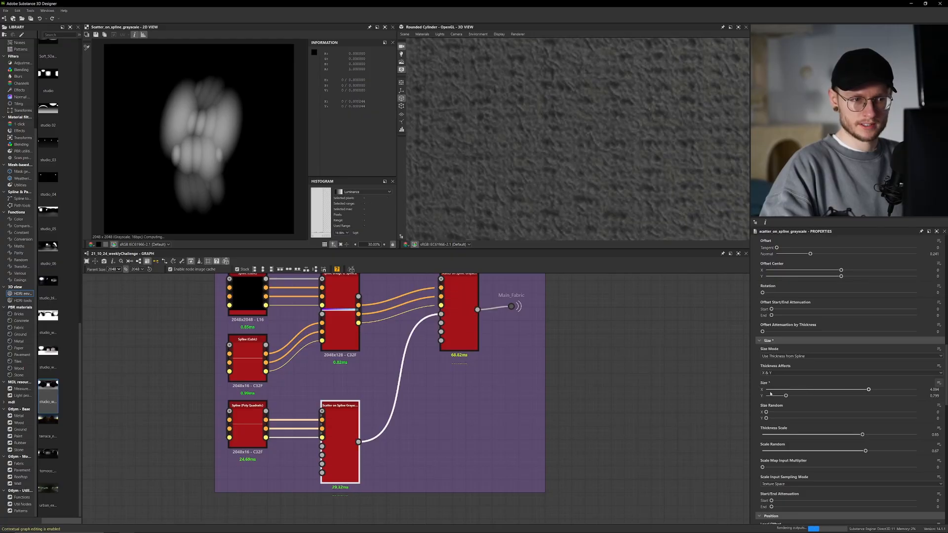
{"action": "key", "text": "ctrl+z"}
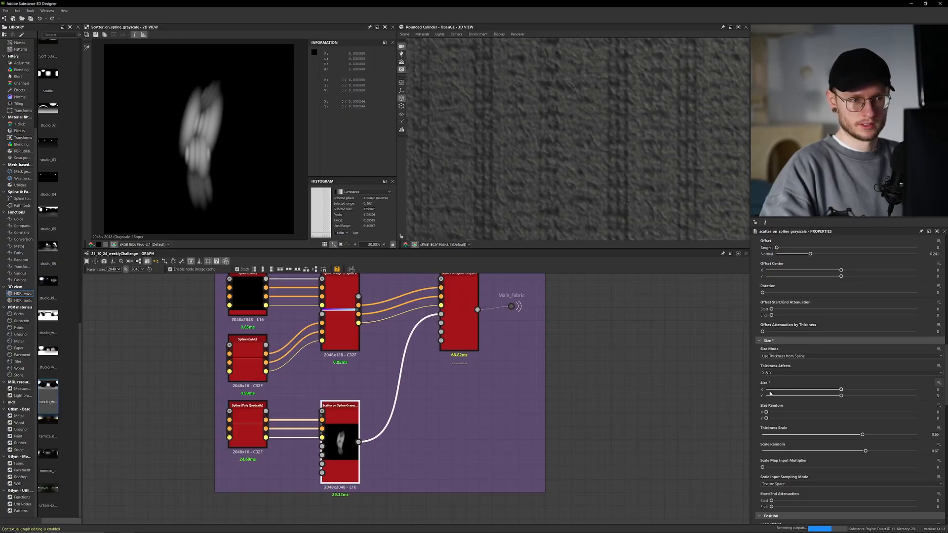
{"action": "key", "text": "ctrl+z"}
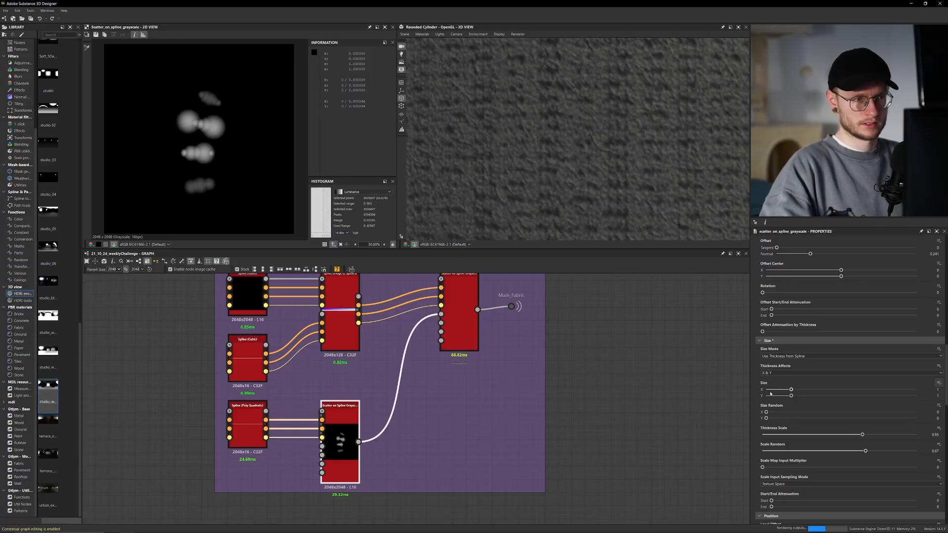
{"action": "scroll", "coordinate": [771, 395], "scroll_direction": "up", "scroll_amount": 4}
{"action": "key", "text": "ctrl+z"}
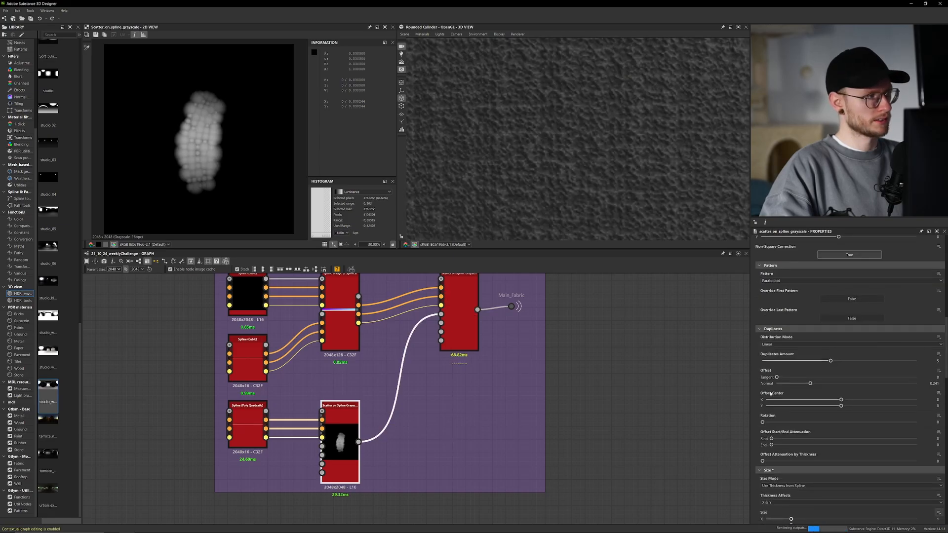
{"action": "scroll", "coordinate": [771, 394], "scroll_direction": "up", "scroll_amount": 3}
{"action": "key", "text": "ctrl+z"}
{"action": "key", "text": "ctrl+z"}
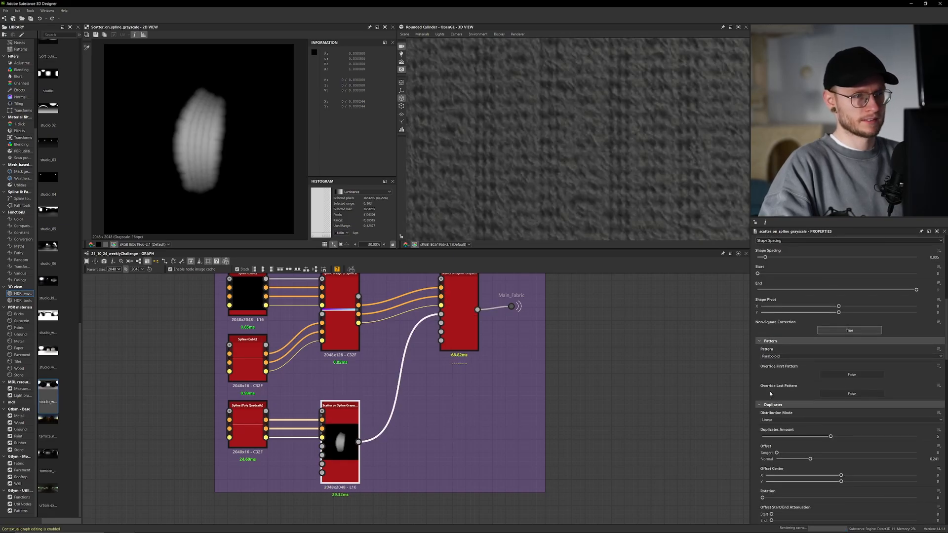
- Try the Circular distribution mode for the stitch's duplicates, compare the result, and switch back to Linear
{"action": "scroll", "coordinate": [771, 394], "scroll_direction": "down", "scroll_amount": 3}
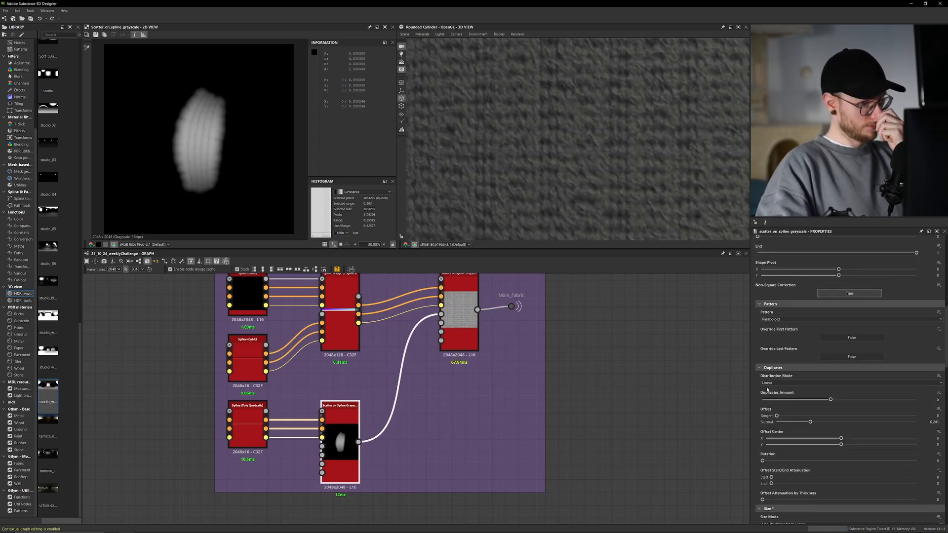
{"action": "scroll", "coordinate": [766, 390], "scroll_direction": "up", "scroll_amount": 1}
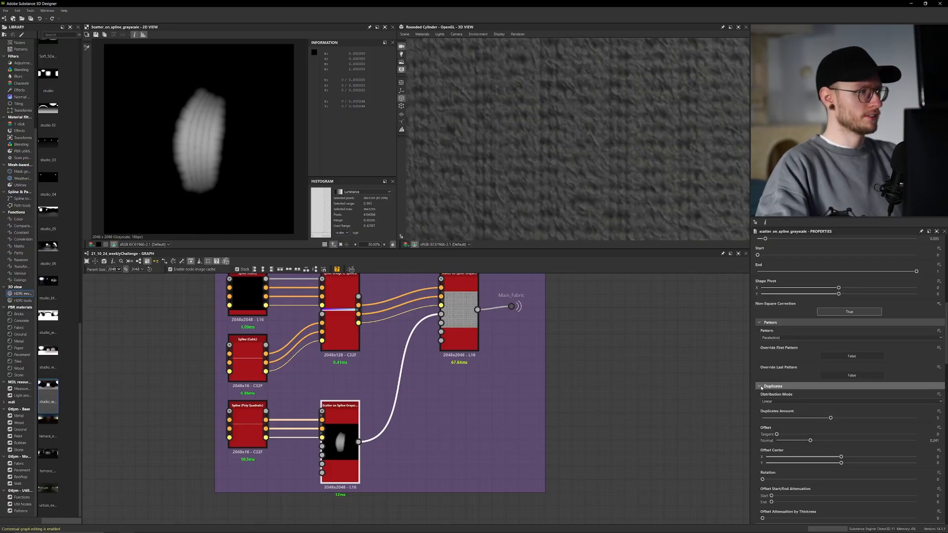
{"action": "scroll", "coordinate": [198, 200], "scroll_direction": "up", "scroll_amount": 2}
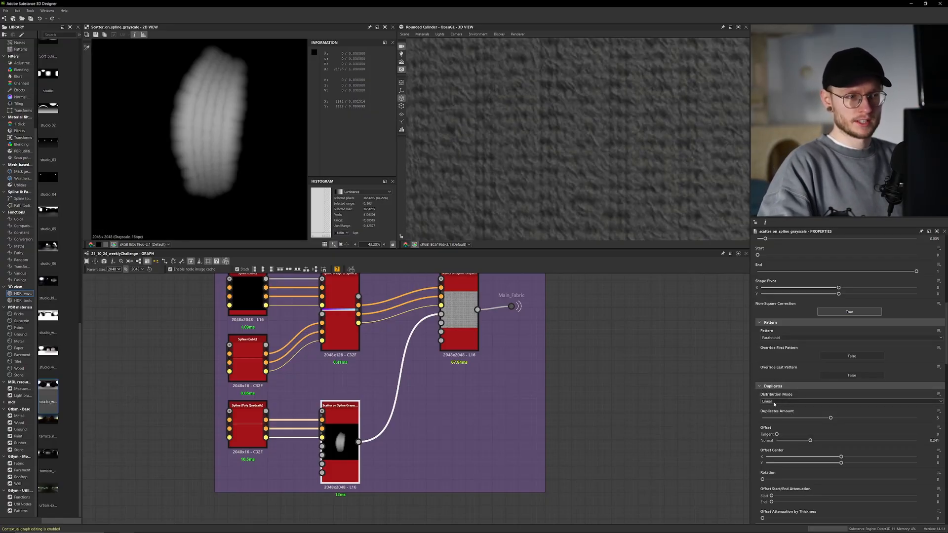
{"action": "left_click", "coordinate": [775, 401]}
{"action": "left_click", "coordinate": [773, 412]}
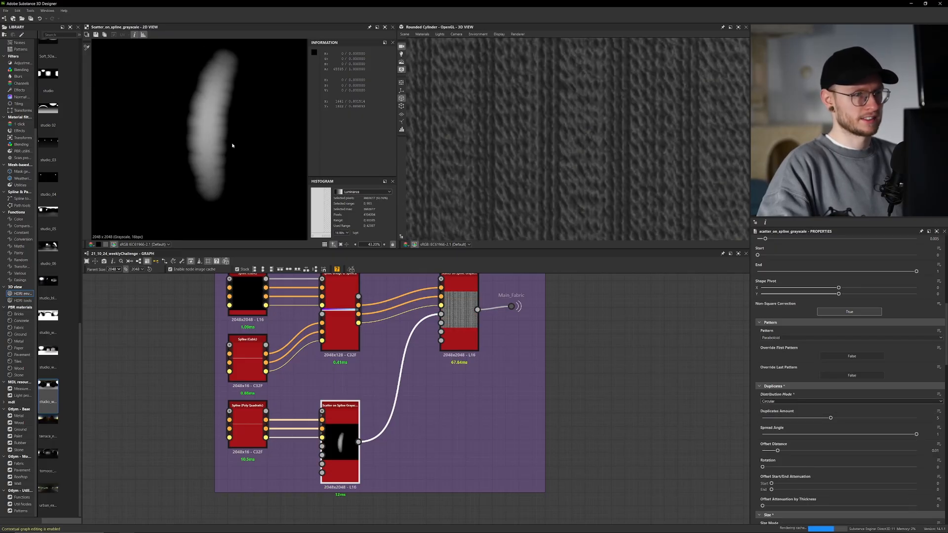
{"action": "left_click", "coordinate": [775, 401]}
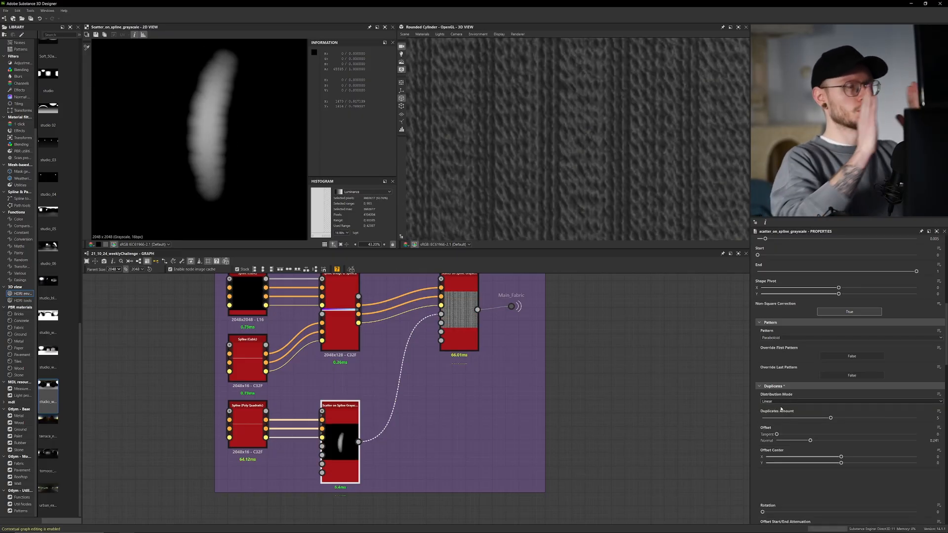
{"action": "left_click", "coordinate": [775, 406]}
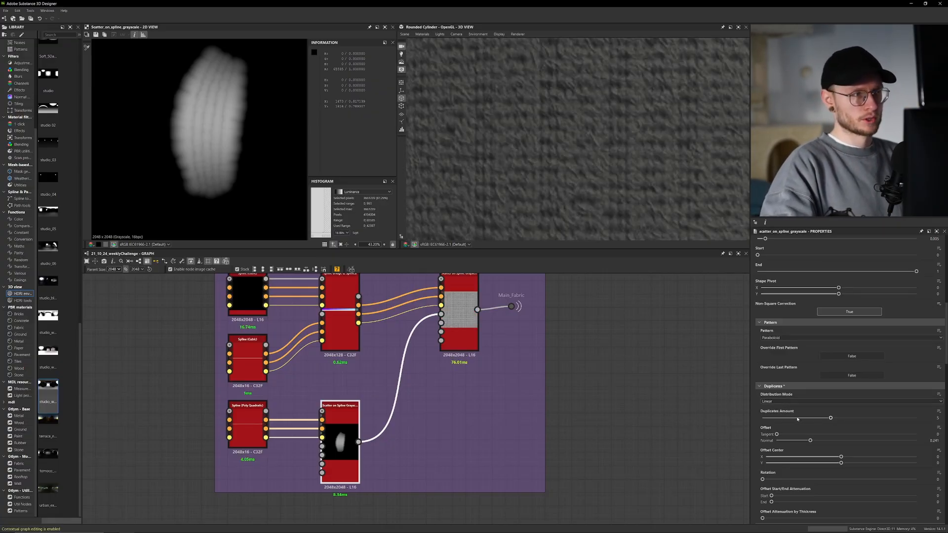
- Compare a Duplicates Amount of 3 on the stitch, and set it to 6
{"action": "left_click", "coordinate": [797, 418]}
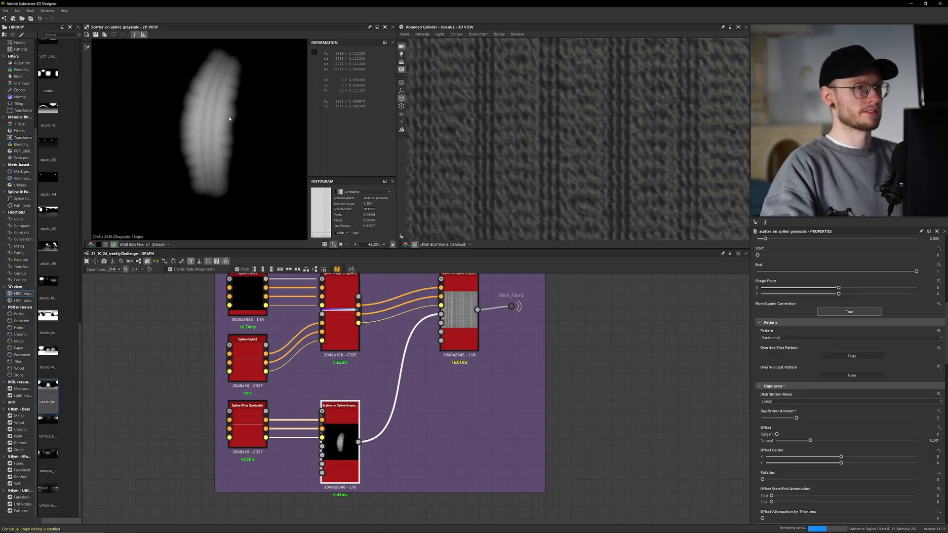
{"action": "left_click", "coordinate": [848, 418]}
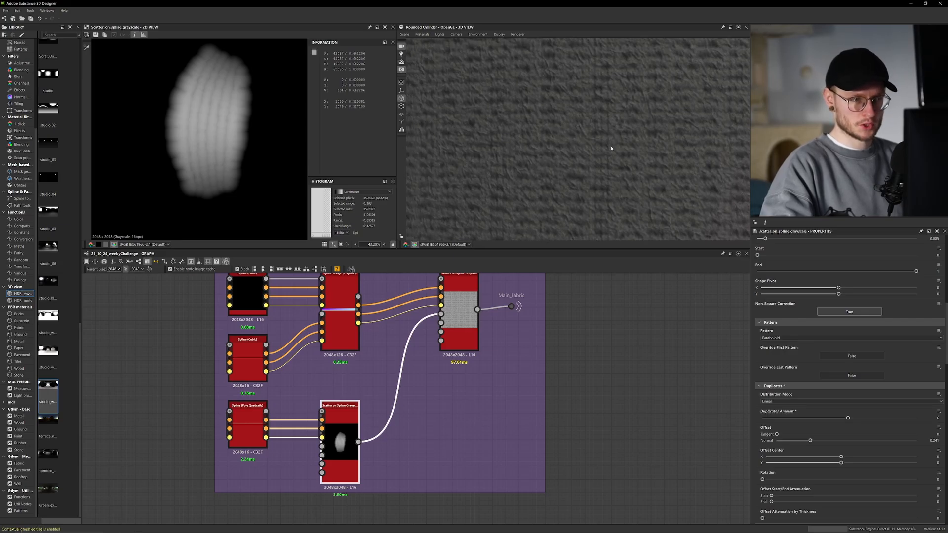
- Try a Rotation Random (Pivot) of about 0.06 with Size X 0.775 and Size Y 1.242 on the stitch's scatter node
{"action": "scroll", "coordinate": [769, 434], "scroll_direction": "down", "scroll_amount": 15}
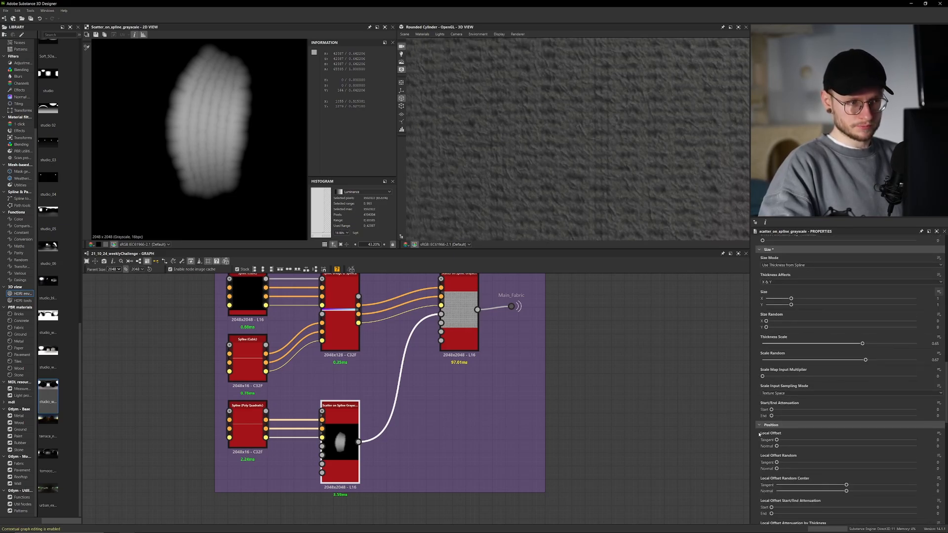
{"action": "scroll", "coordinate": [760, 434], "scroll_direction": "down", "scroll_amount": 2}
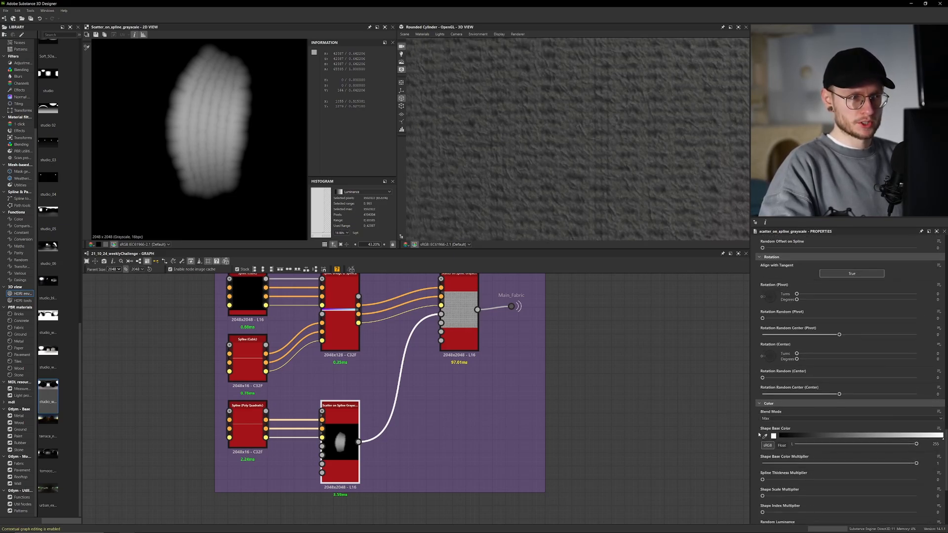
{"action": "left_click_drag", "start_coordinate": [768, 320], "coordinate": [772, 320]}
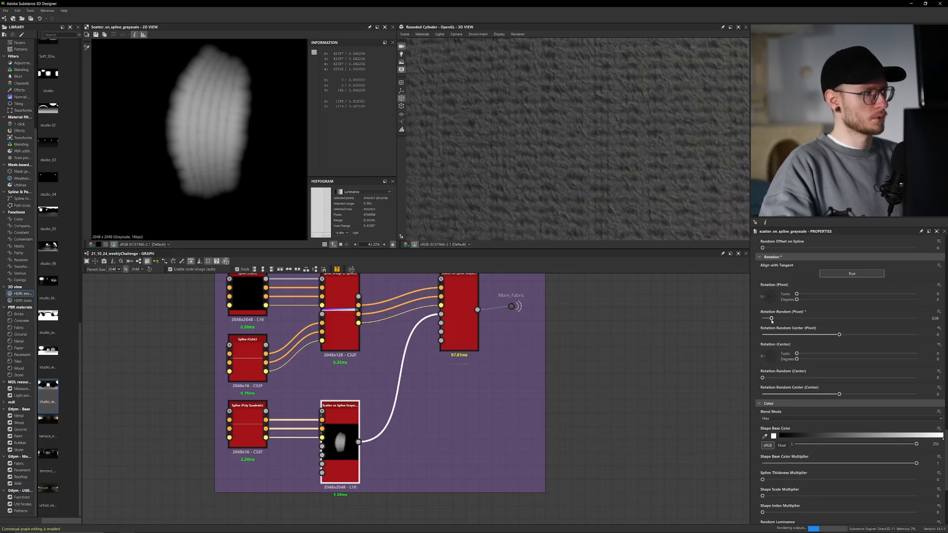
{"action": "scroll", "coordinate": [771, 322], "scroll_direction": "up", "scroll_amount": 8}
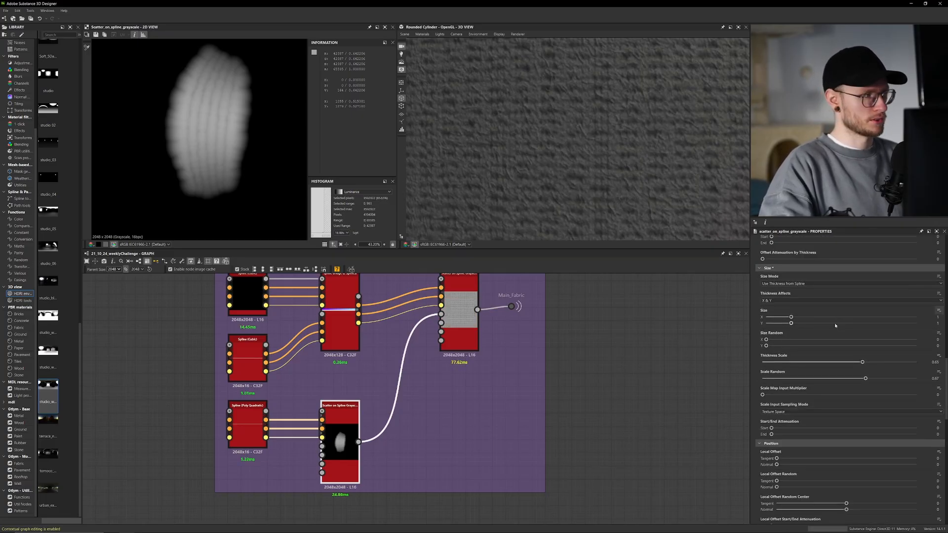
{"action": "left_click", "coordinate": [836, 323]}
{"action": "left_click_drag", "start_coordinate": [836, 324], "coordinate": [785, 319]}
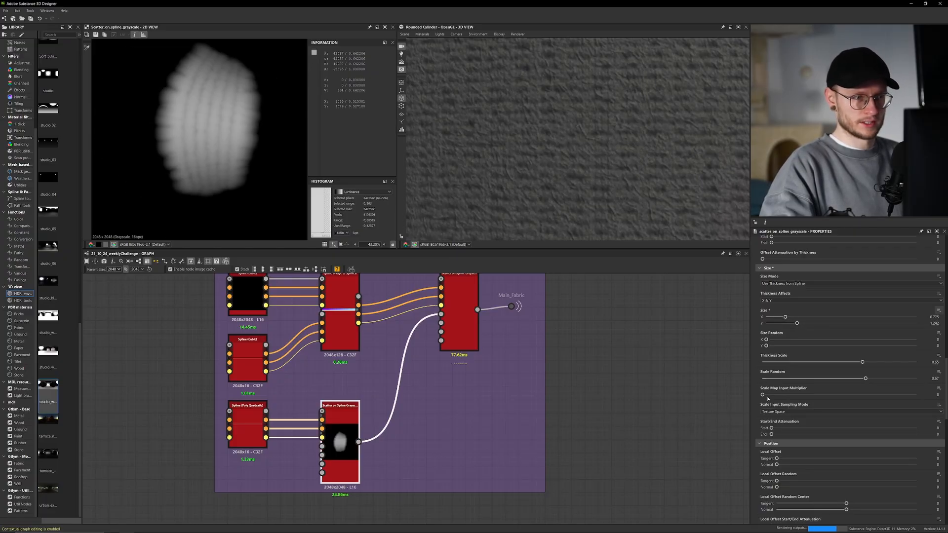
- Set the stitch scatter node's Rotation Random (Pivot) to 0.2
{"action": "scroll", "coordinate": [768, 398], "scroll_direction": "down", "scroll_amount": 10}
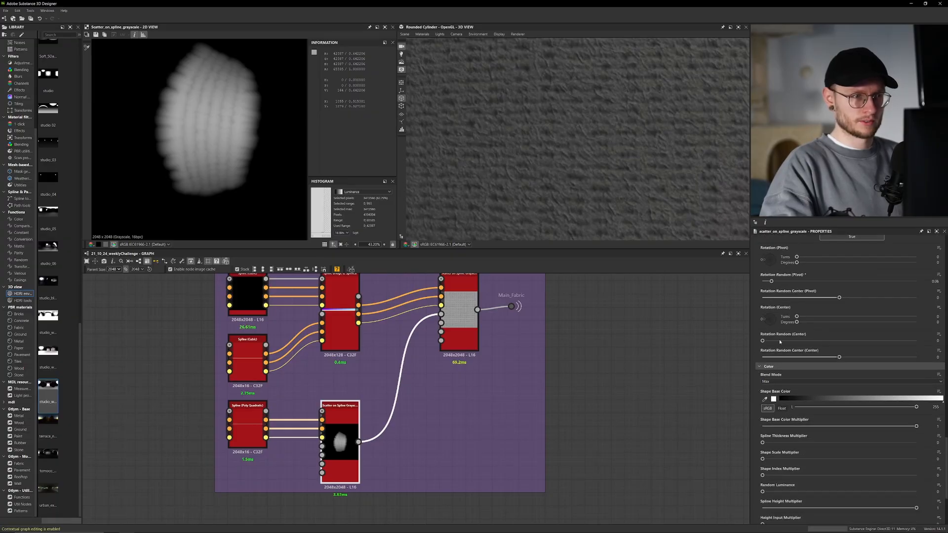
{"action": "left_click_drag", "start_coordinate": [789, 282], "coordinate": [793, 283]}
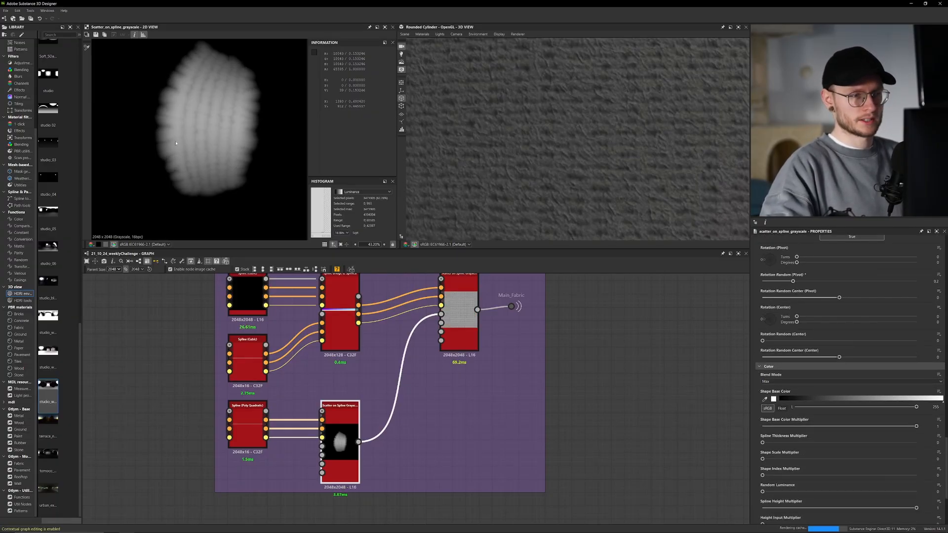
{"action": "scroll", "coordinate": [755, 433], "scroll_direction": "up", "scroll_amount": 6}
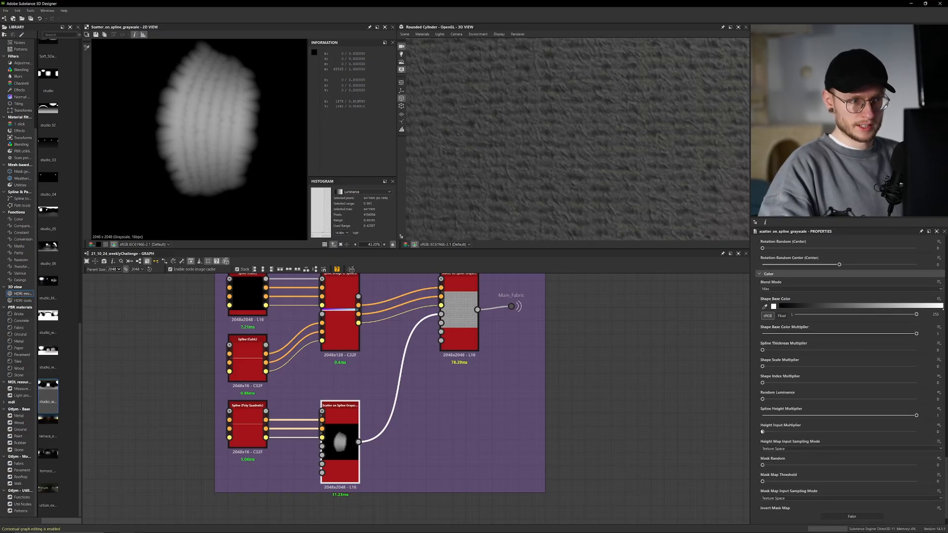
- Reduce the stitch's Scale Random to about 0.45, and set Size X to about 0.57 and Size Y to 0.775
{"action": "scroll", "coordinate": [761, 431], "scroll_direction": "up", "scroll_amount": 10}
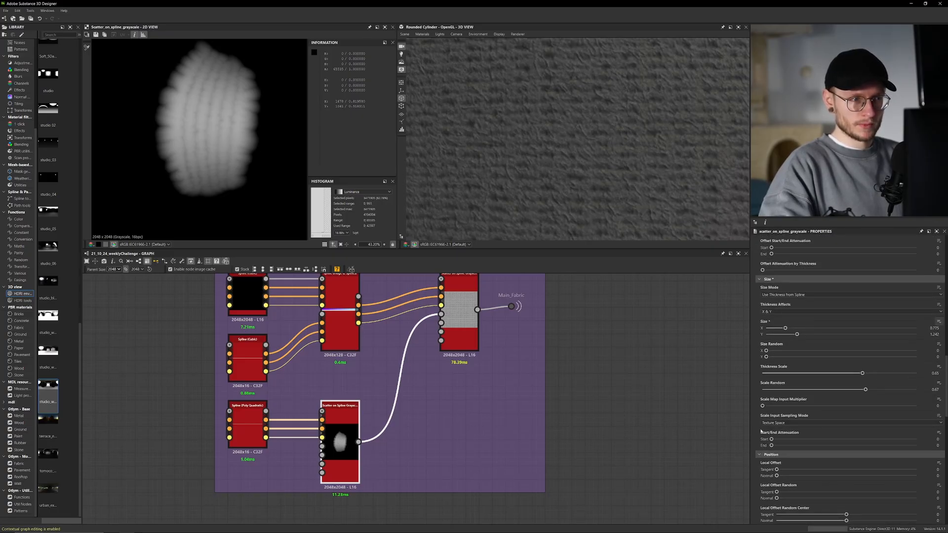
{"action": "left_click_drag", "start_coordinate": [864, 390], "coordinate": [828, 389]}
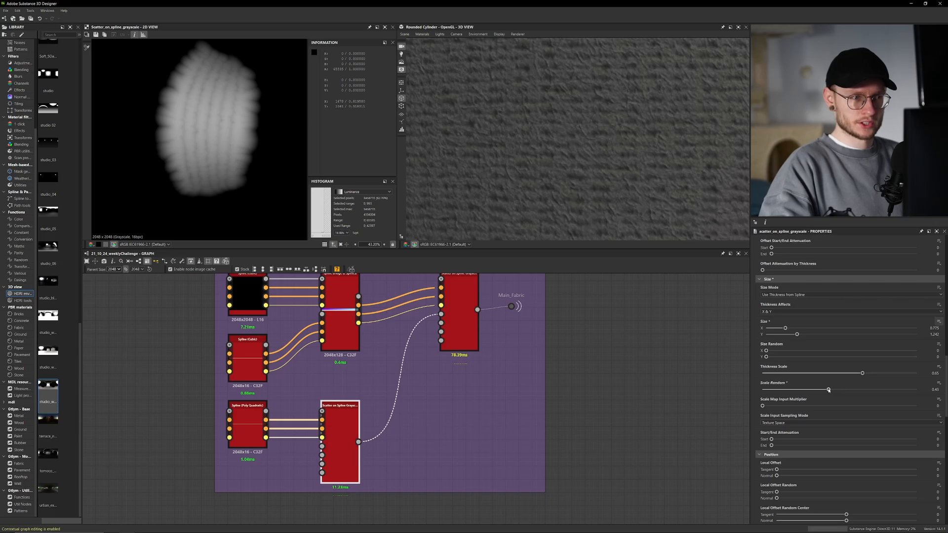
{"action": "left_click", "coordinate": [785, 334]}
{"action": "left_click", "coordinate": [780, 328]}
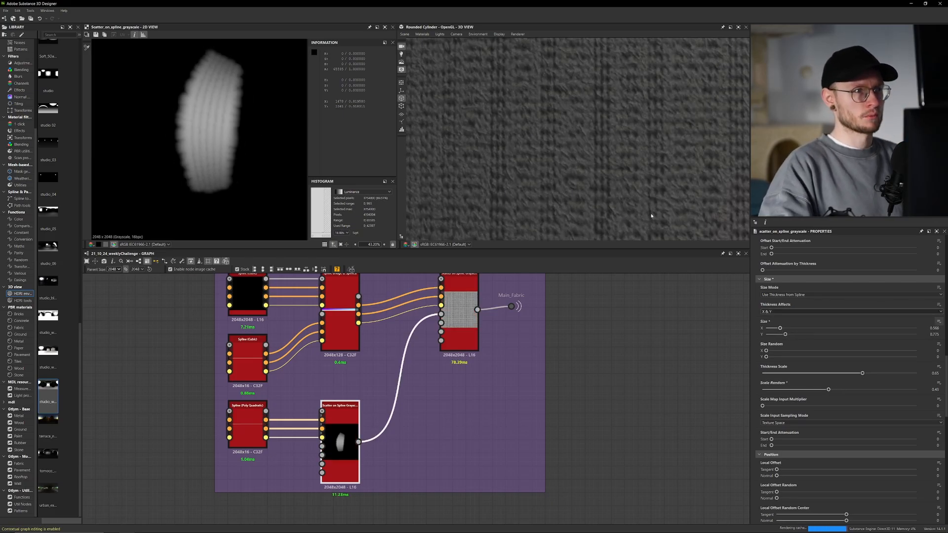
- Increase the stitch scatter node's Shape Spacing to 0.007
{"action": "scroll", "coordinate": [642, 213], "scroll_direction": "down", "scroll_amount": 5}
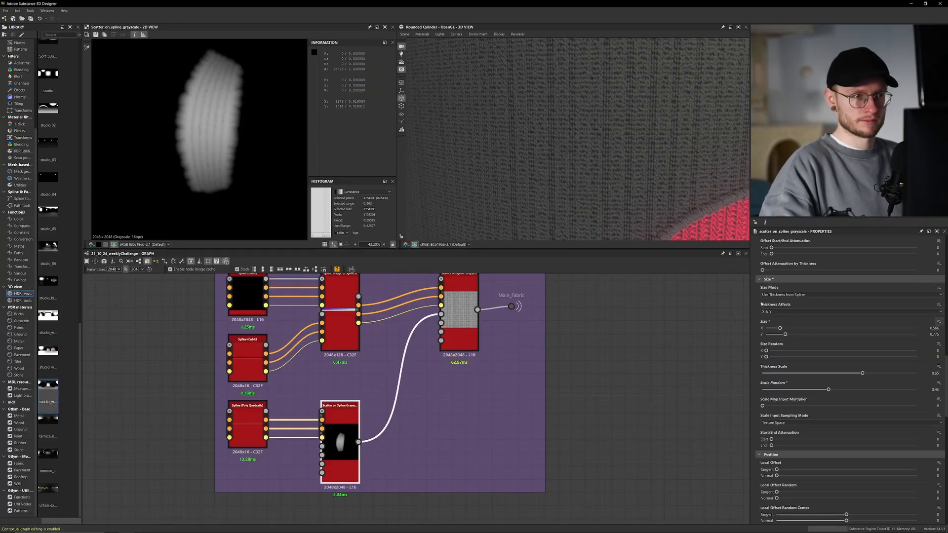
{"action": "scroll", "coordinate": [759, 302], "scroll_direction": "up", "scroll_amount": 5}
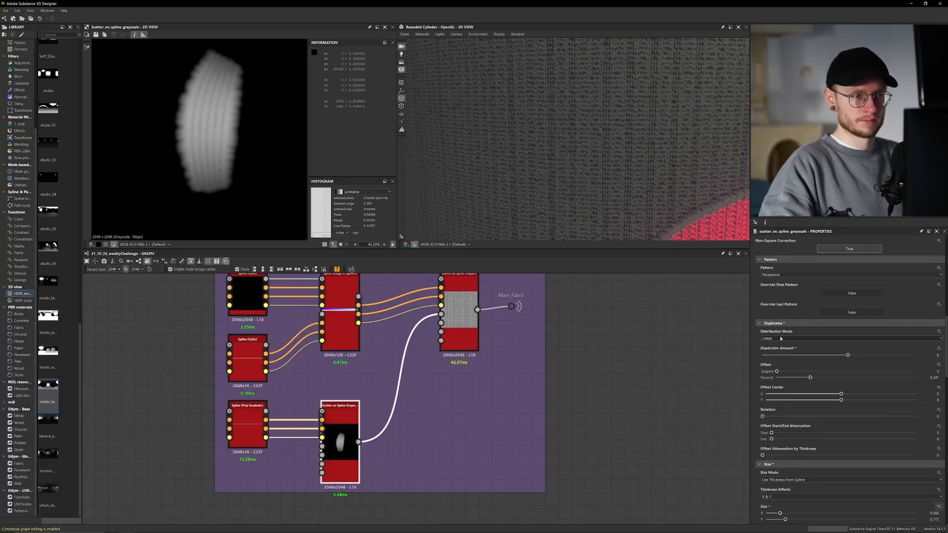
{"action": "scroll", "coordinate": [781, 340], "scroll_direction": "up", "scroll_amount": 4}
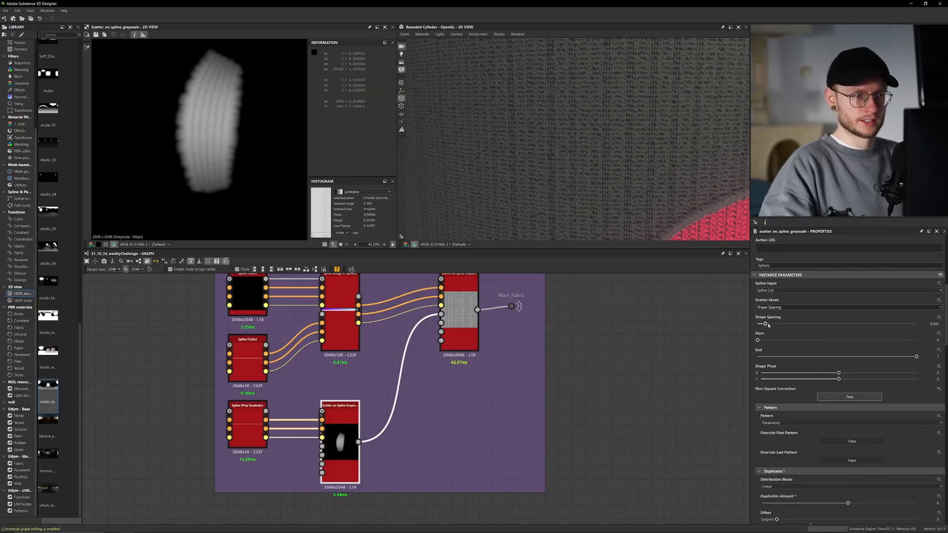
{"action": "left_click", "coordinate": [769, 324]}
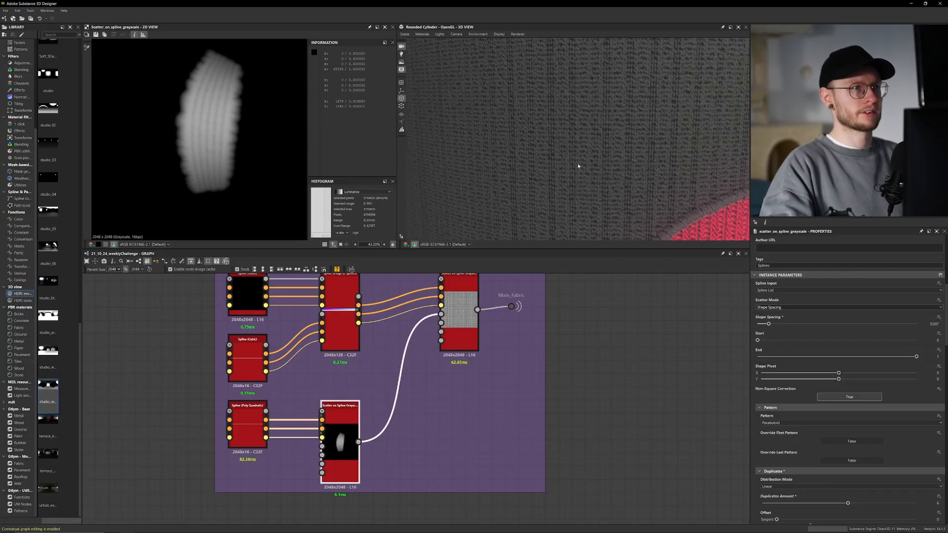
- Inspect the updated knit on the 3D cylinder, and display the final fabric scatter node's output in the 2D view
{"action": "scroll", "coordinate": [578, 166], "scroll_direction": "up", "scroll_amount": 5}
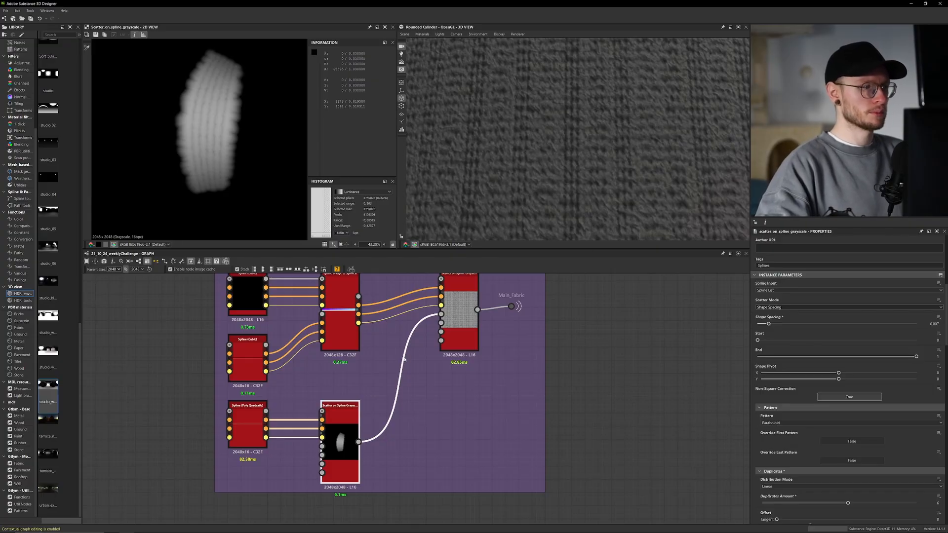
{"action": "middle_click_drag", "start_coordinate": [471, 307], "coordinate": [460, 354]}
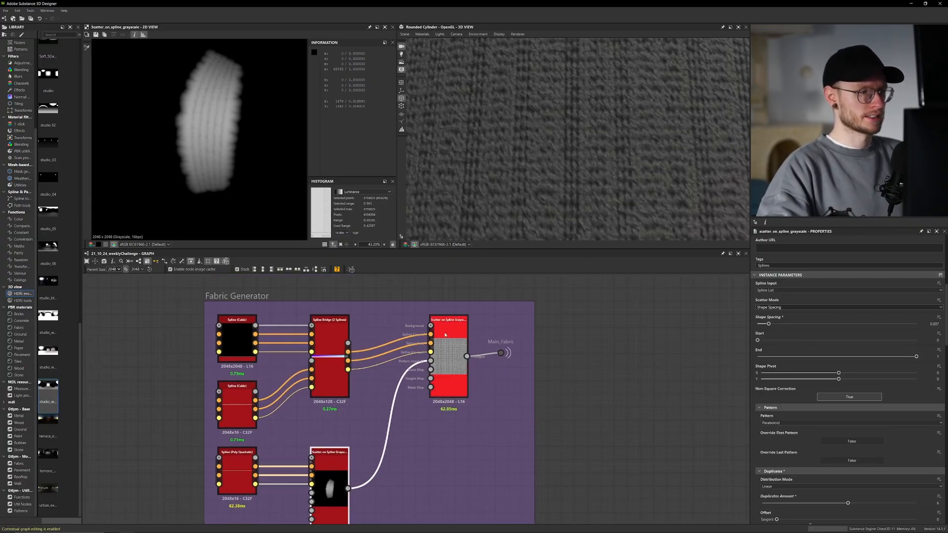
{"action": "scroll", "coordinate": [617, 126], "scroll_direction": "down", "scroll_amount": 3}
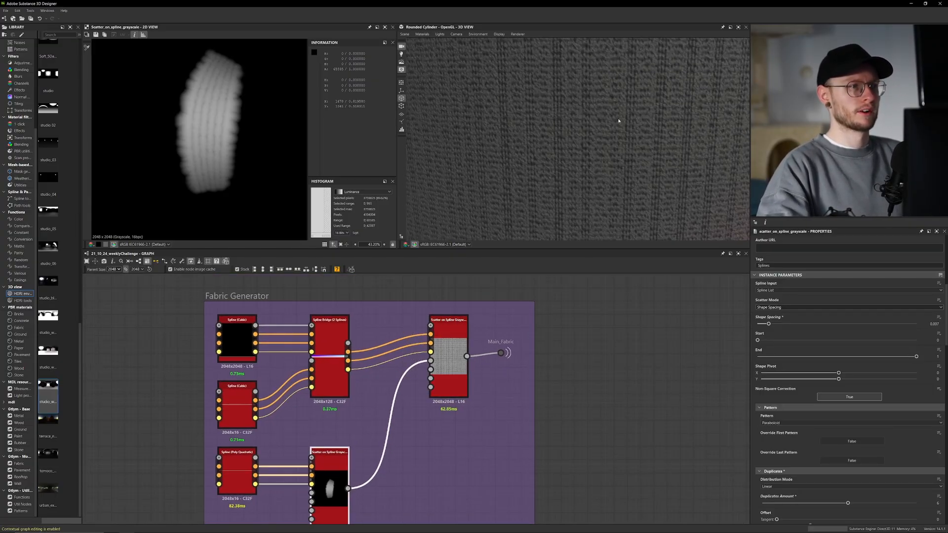
{"action": "scroll", "coordinate": [528, 141], "scroll_direction": "down", "scroll_amount": 4}
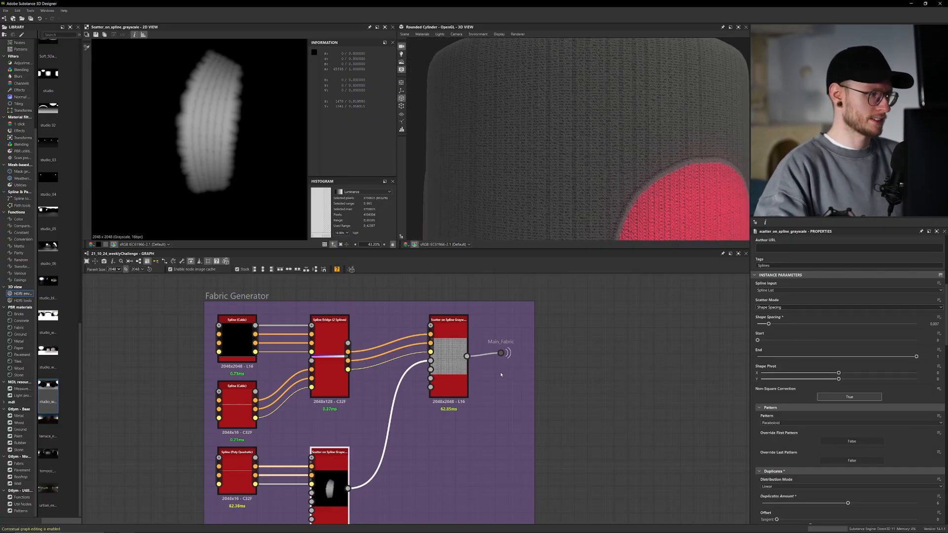
{"action": "scroll", "coordinate": [483, 326], "scroll_direction": "up", "scroll_amount": 2}
{"action": "scroll", "coordinate": [483, 327], "scroll_direction": "up", "scroll_amount": 3}
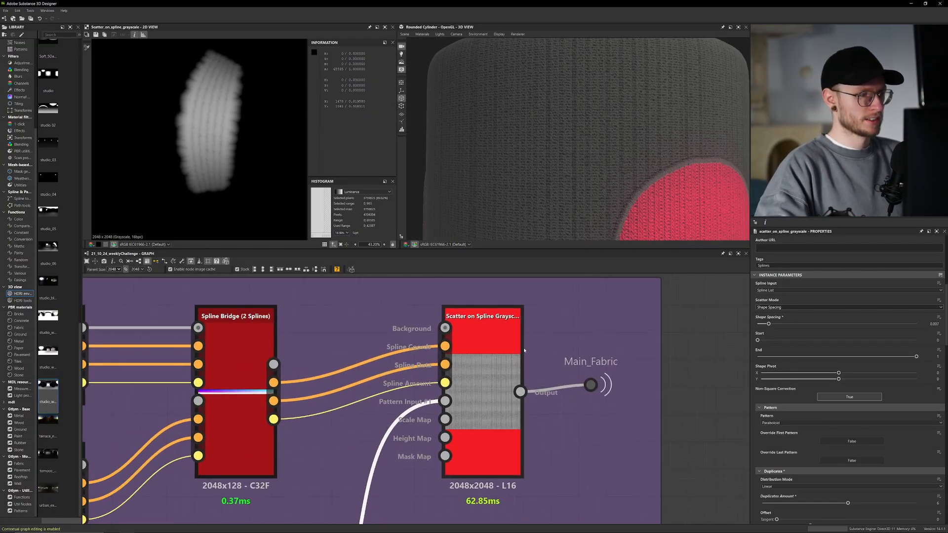
{"action": "double_click", "coordinate": [483, 326]}
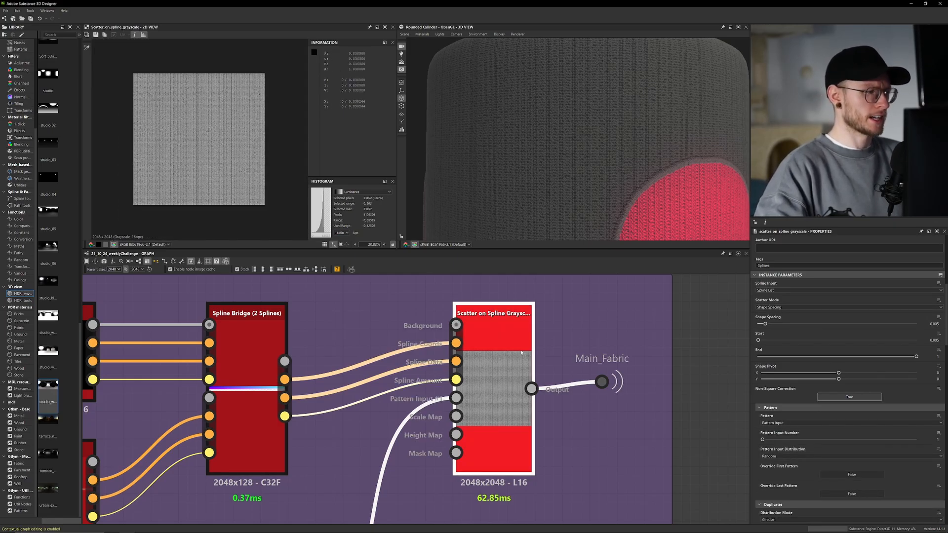
- Preview the two Spline (Cubic) nodes that feed the Spline Bridge
{"action": "middle_click_drag", "start_coordinate": [322, 342], "coordinate": [471, 333]}
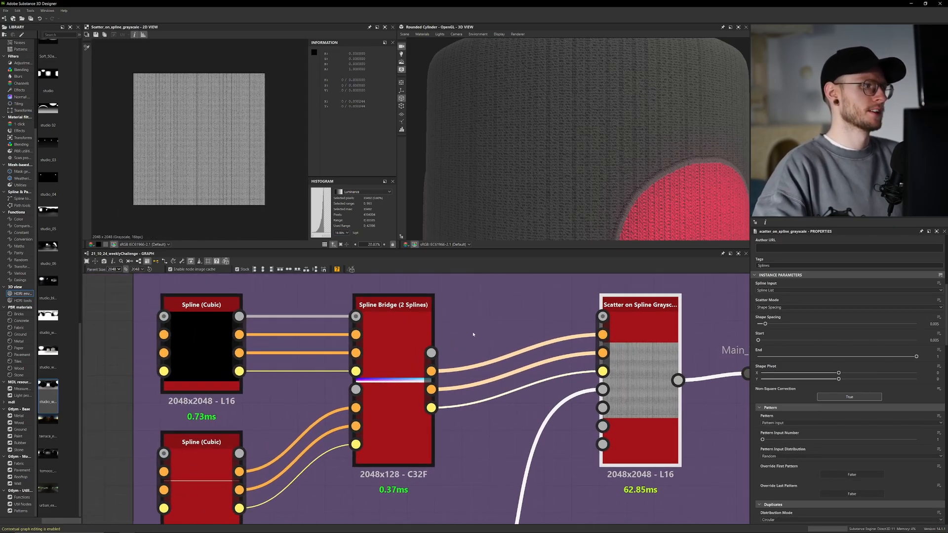
{"action": "double_click", "coordinate": [215, 315]}
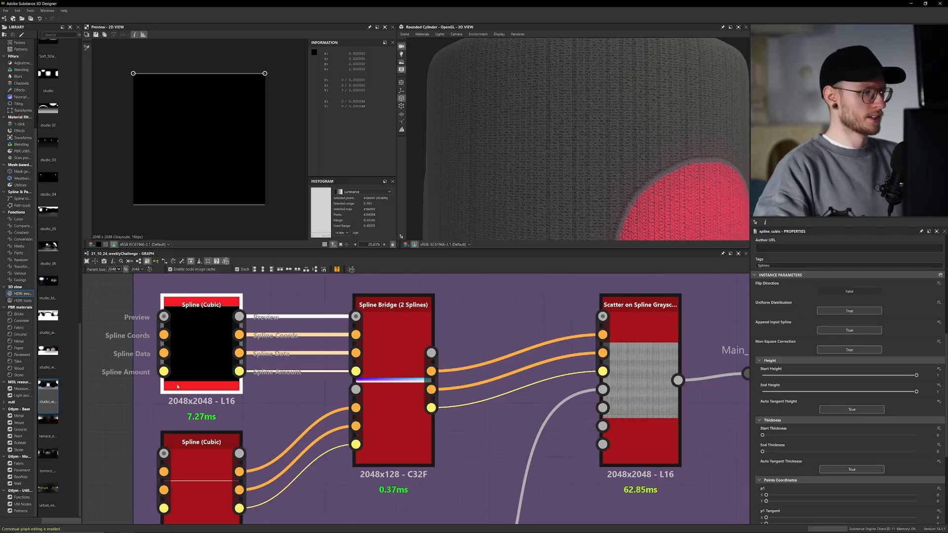
{"action": "middle_click_drag", "start_coordinate": [178, 368], "coordinate": [183, 365]}
{"action": "left_click", "coordinate": [248, 450]}
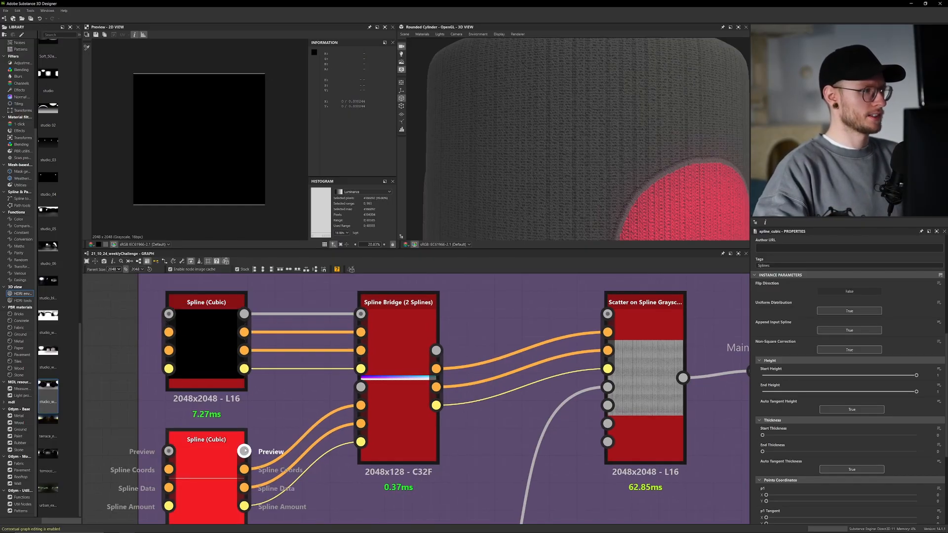
{"action": "left_click", "coordinate": [239, 454]}
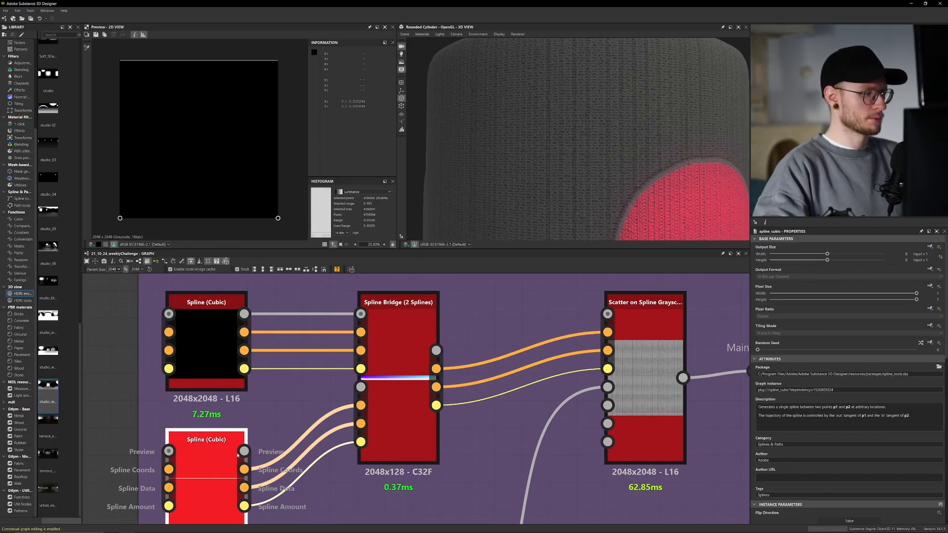
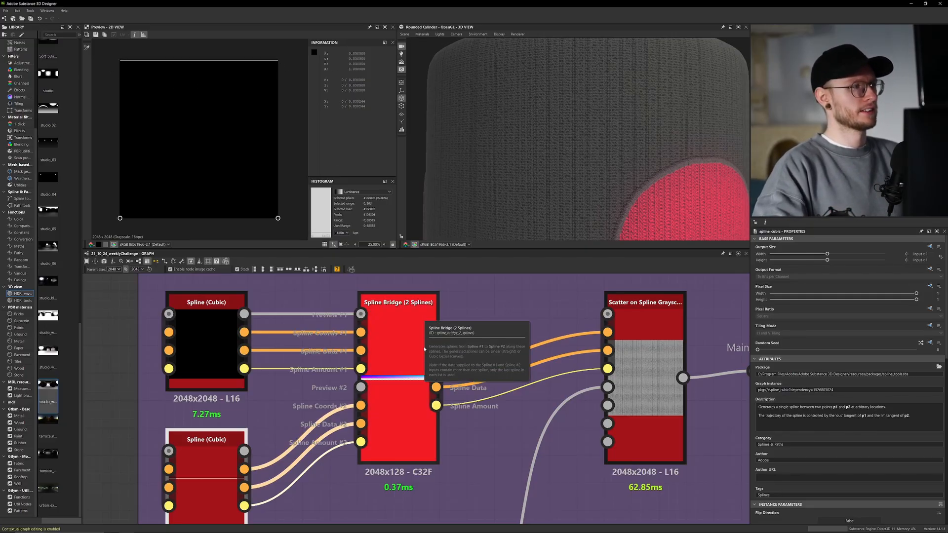
- Preview the Spline Bridge (2 Splines) node's output and show its instance parameters
{"action": "double_click", "coordinate": [439, 359]}
{"action": "double_click", "coordinate": [436, 351]}
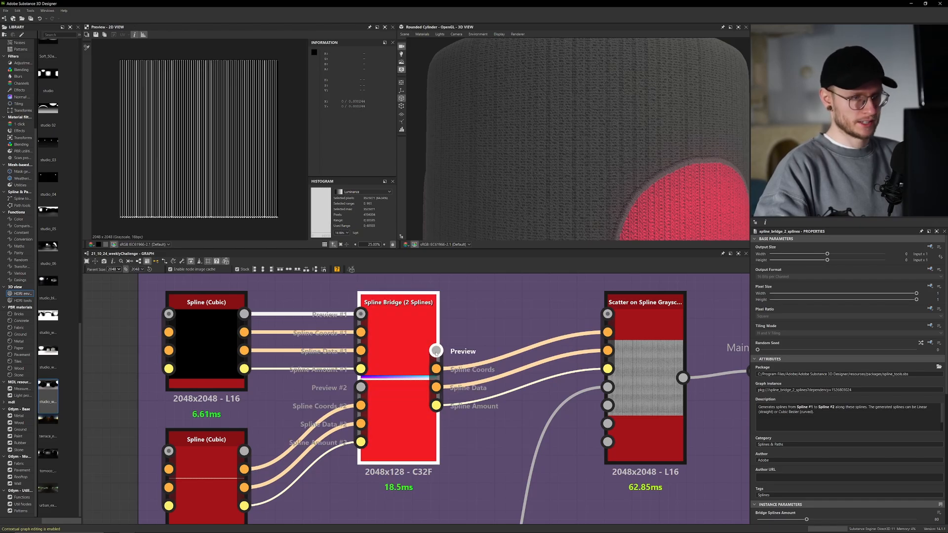
{"action": "scroll", "coordinate": [779, 265], "scroll_direction": "down", "scroll_amount": 6}
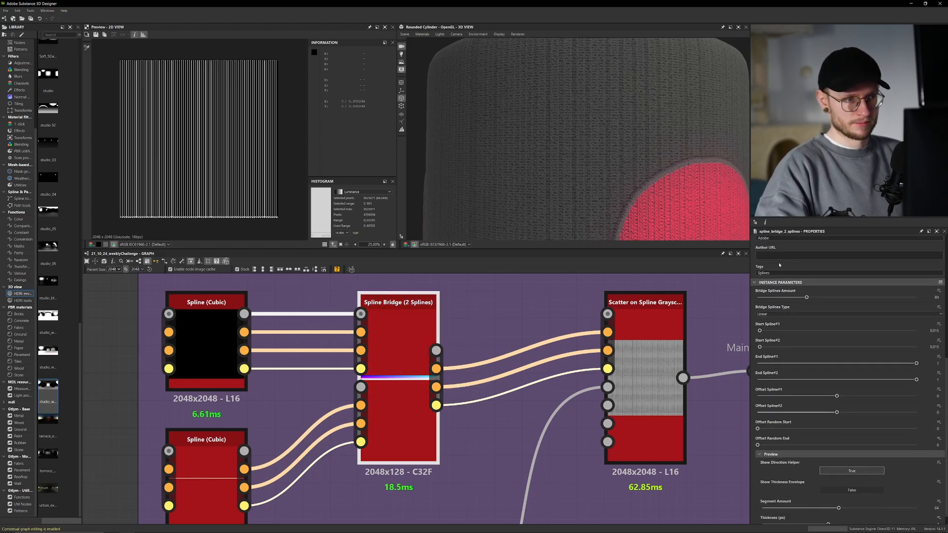
- Examine the bridged splines up close along their upper and lower ends in the 2D preview
{"action": "scroll", "coordinate": [245, 202], "scroll_direction": "up", "scroll_amount": 1}
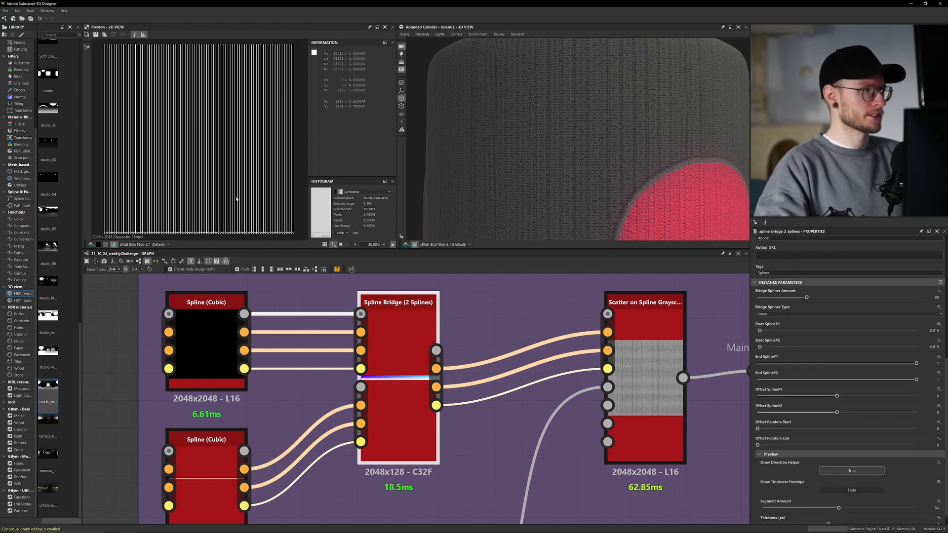
{"action": "scroll", "coordinate": [252, 199], "scroll_direction": "up", "scroll_amount": 2}
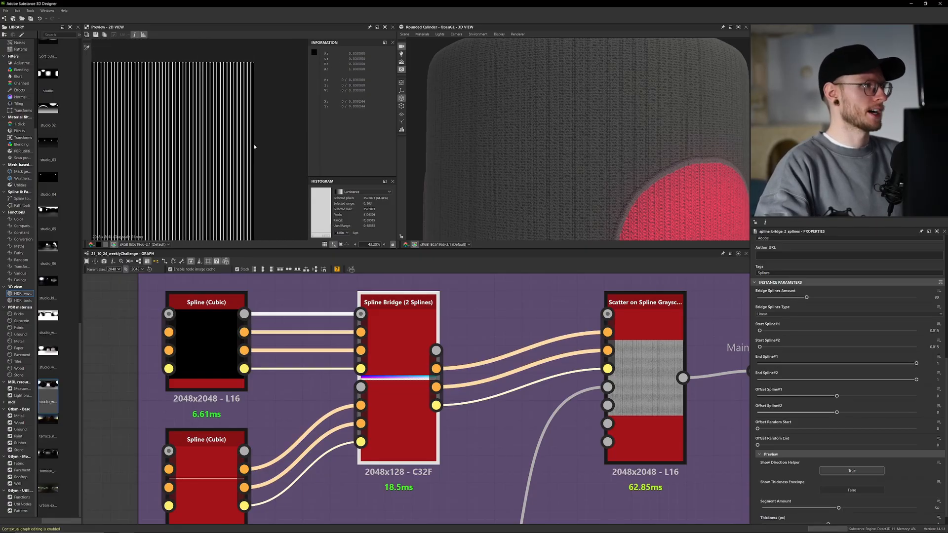
{"action": "middle_click_drag", "start_coordinate": [199, 90], "coordinate": [256, 100]}
{"action": "key", "text": "f"}
{"action": "scroll", "coordinate": [266, 118], "scroll_direction": "up", "scroll_amount": 9}
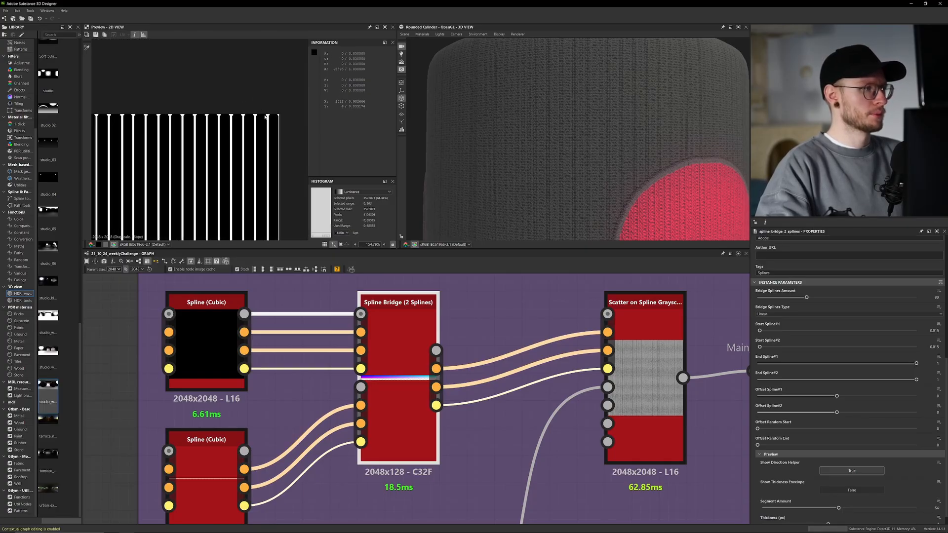
{"action": "scroll", "coordinate": [256, 119], "scroll_direction": "down", "scroll_amount": 6}
{"action": "middle_click_drag", "start_coordinate": [254, 154], "coordinate": [244, 84]}
{"action": "middle_click_drag", "start_coordinate": [242, 193], "coordinate": [239, 72]}
{"action": "scroll", "coordinate": [238, 72], "scroll_direction": "up", "scroll_amount": 6}
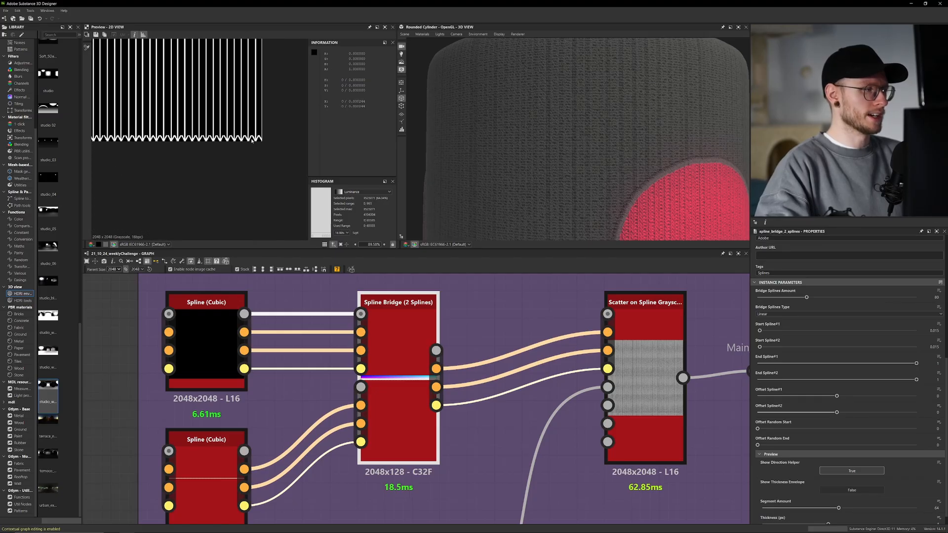
{"action": "scroll", "coordinate": [250, 146], "scroll_direction": "down", "scroll_amount": 10}
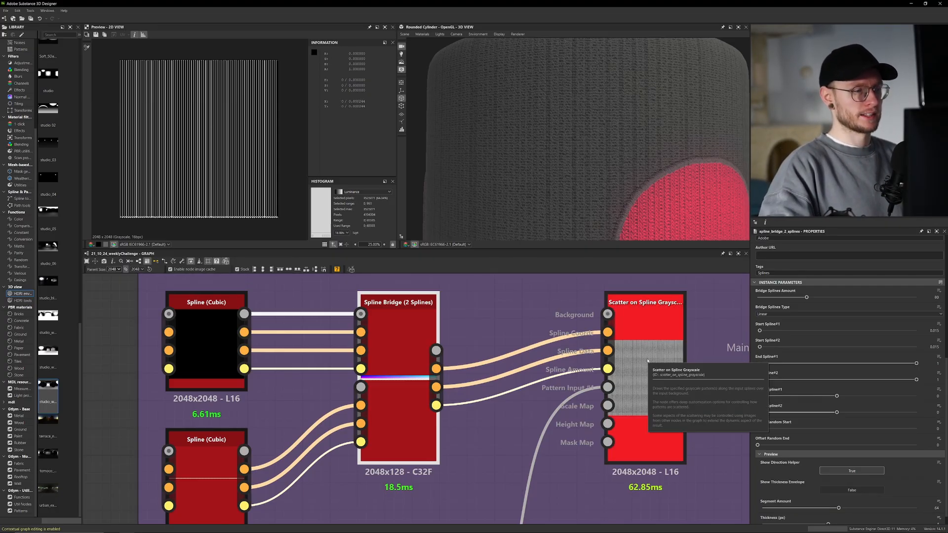
- Display the final fabric scatter node again, and review its knit pattern up close along with its Pattern and Duplicates settings
{"action": "scroll", "coordinate": [578, 446], "scroll_direction": "down", "scroll_amount": 2}
{"action": "middle_click_drag", "start_coordinate": [549, 403], "coordinate": [522, 283]}
{"action": "middle_click_drag", "start_coordinate": [434, 386], "coordinate": [434, 465]}
{"action": "double_click", "coordinate": [597, 346]}
{"action": "scroll", "coordinate": [209, 190], "scroll_direction": "up", "scroll_amount": 10}
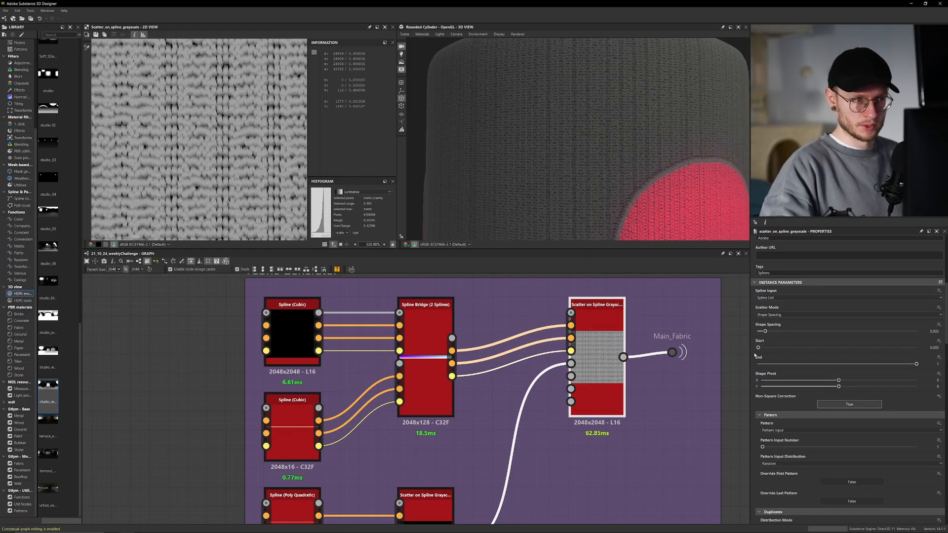
{"action": "scroll", "coordinate": [755, 353], "scroll_direction": "down", "scroll_amount": 5}
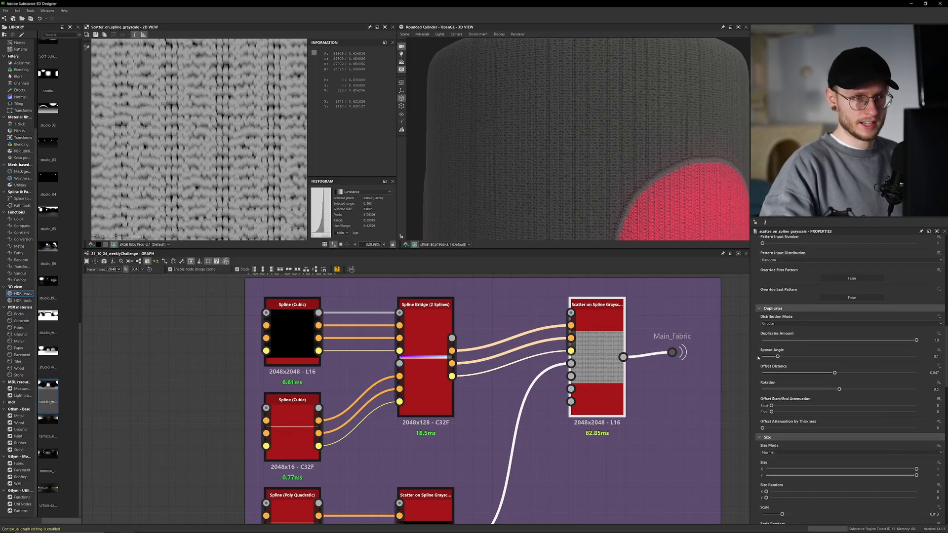
- Reduce the fabric scatter's Duplicates Amount to 8 and then to 5, and switch its Distribution Mode to Linear
{"action": "scroll", "coordinate": [199, 140], "scroll_direction": "down", "scroll_amount": 3}
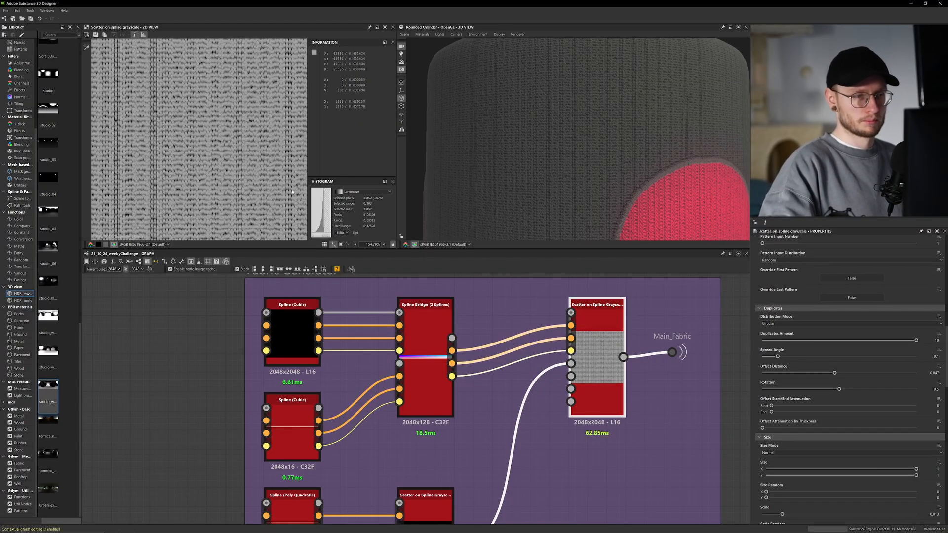
{"action": "left_click", "coordinate": [889, 341]}
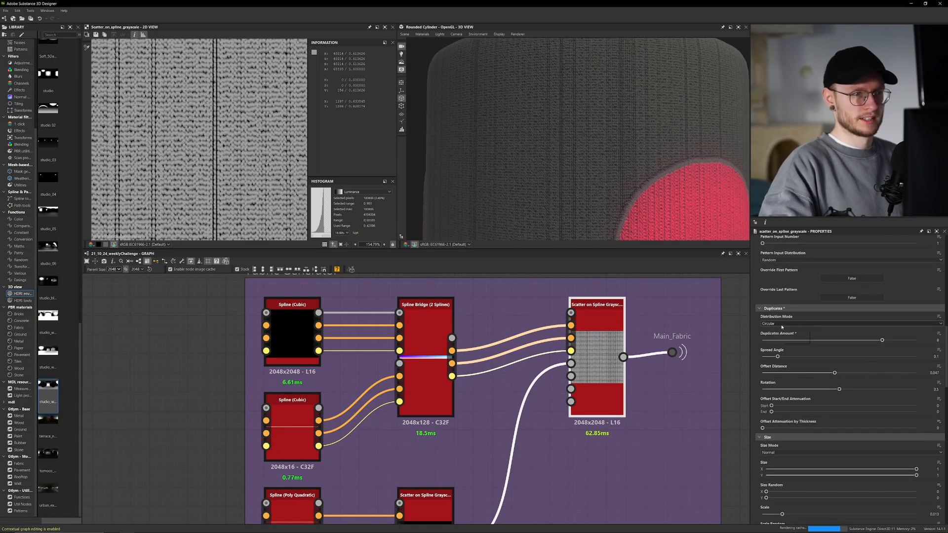
{"action": "left_click", "coordinate": [829, 341]}
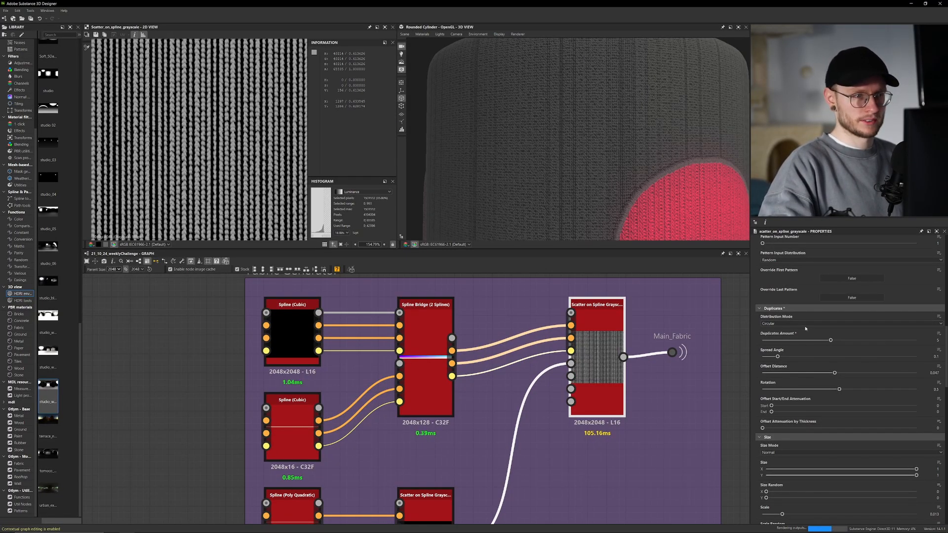
{"action": "left_click", "coordinate": [806, 324]}
{"action": "left_click", "coordinate": [786, 330]}
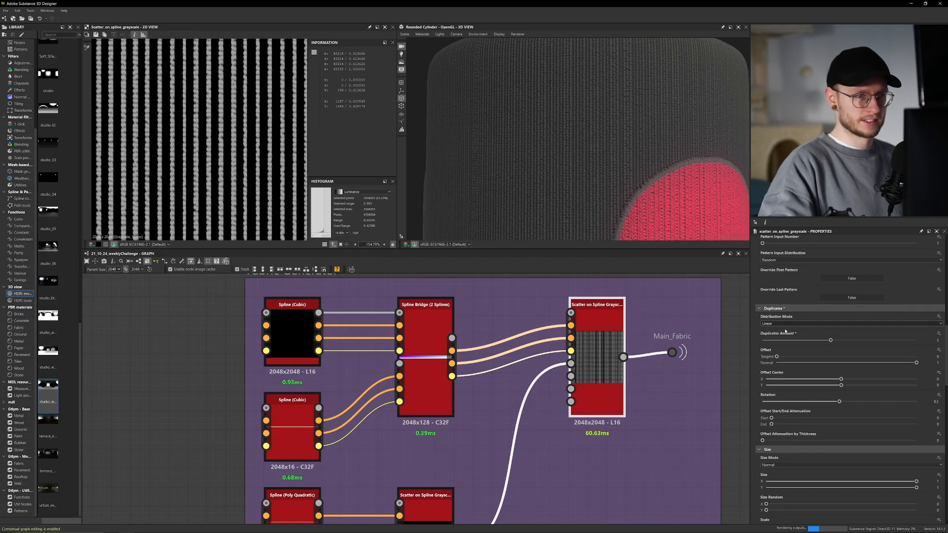
- Set the fabric scatter's Duplicates Amount to 7 and its duplicates Rotation to 0.57
{"action": "left_click", "coordinate": [864, 341]}
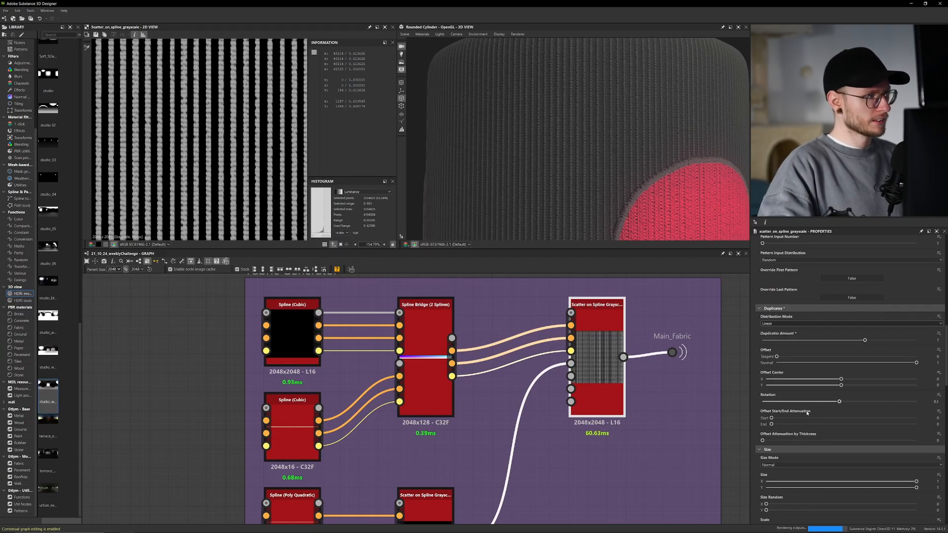
{"action": "left_click_drag", "start_coordinate": [840, 402], "coordinate": [850, 402]}
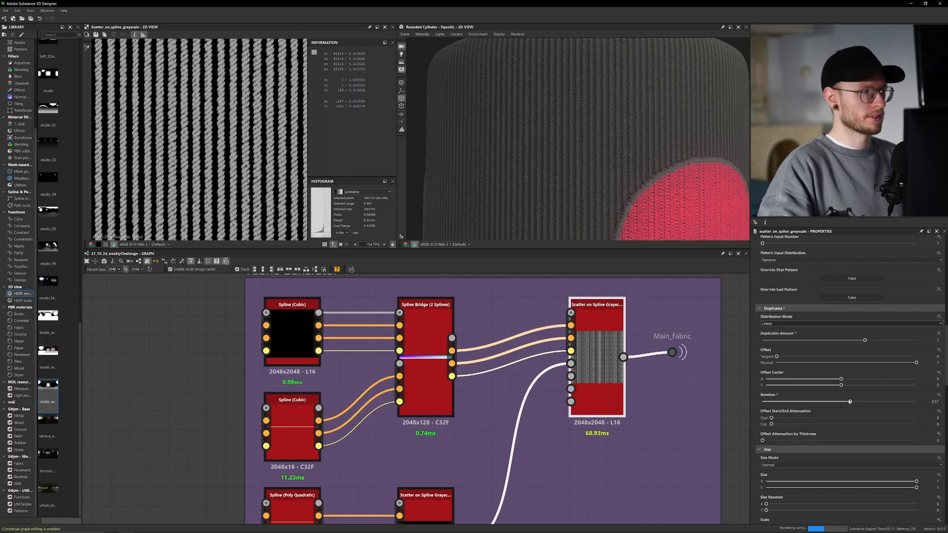
{"action": "scroll", "coordinate": [235, 142], "scroll_direction": "up", "scroll_amount": 7}
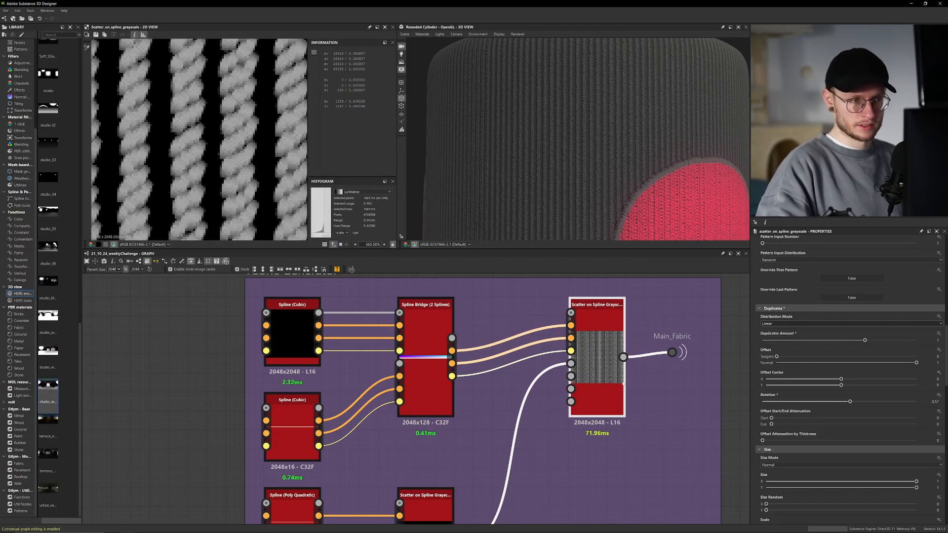
- Try a larger Scale for the scattered stitches, checking it on the cylinder, and settle on 0.014
{"action": "scroll", "coordinate": [787, 422], "scroll_direction": "down", "scroll_amount": 3}
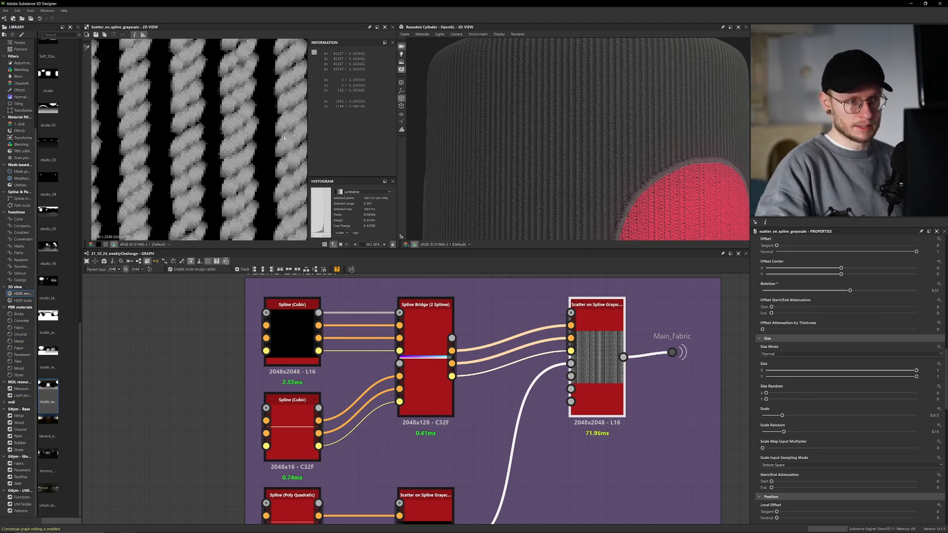
{"action": "left_click_drag", "start_coordinate": [785, 418], "coordinate": [790, 418]}
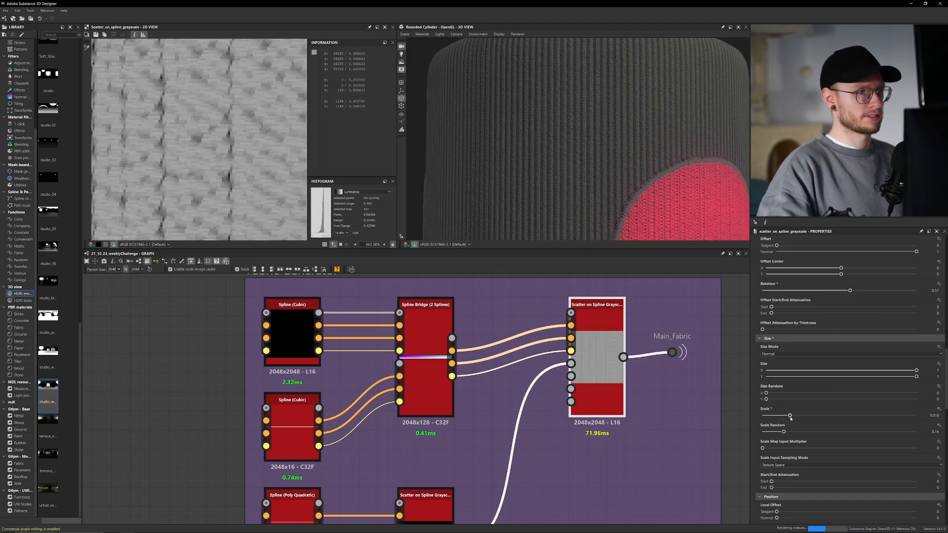
{"action": "scroll", "coordinate": [550, 119], "scroll_direction": "up", "scroll_amount": 5}
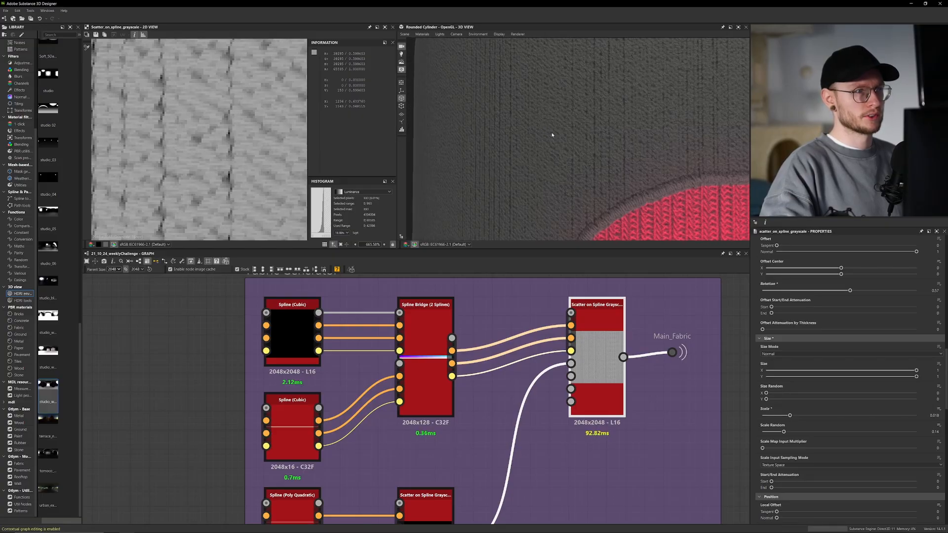
{"action": "scroll", "coordinate": [558, 141], "scroll_direction": "down", "scroll_amount": 3}
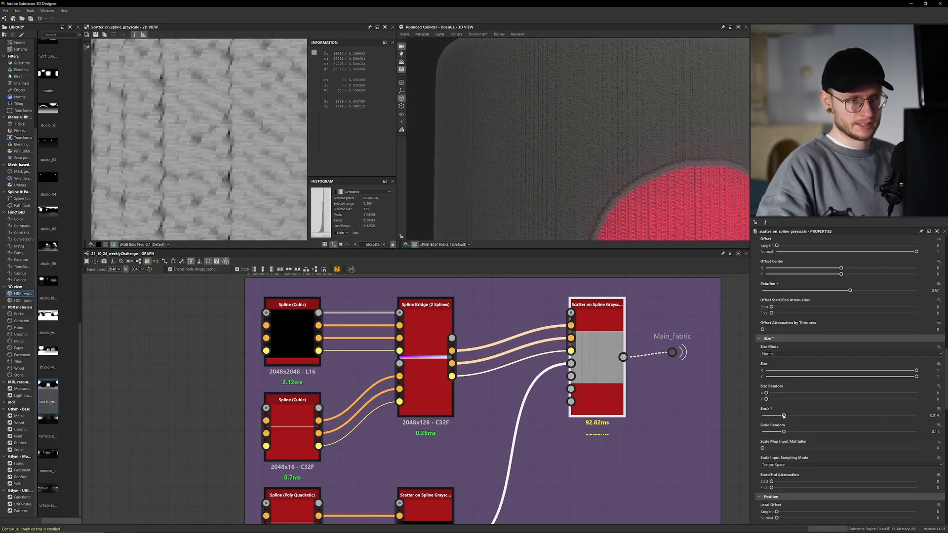
- Look through the remaining scatter parameters and set the stitches' Size X to 0.846
{"action": "scroll", "coordinate": [799, 429], "scroll_direction": "down", "scroll_amount": 6}
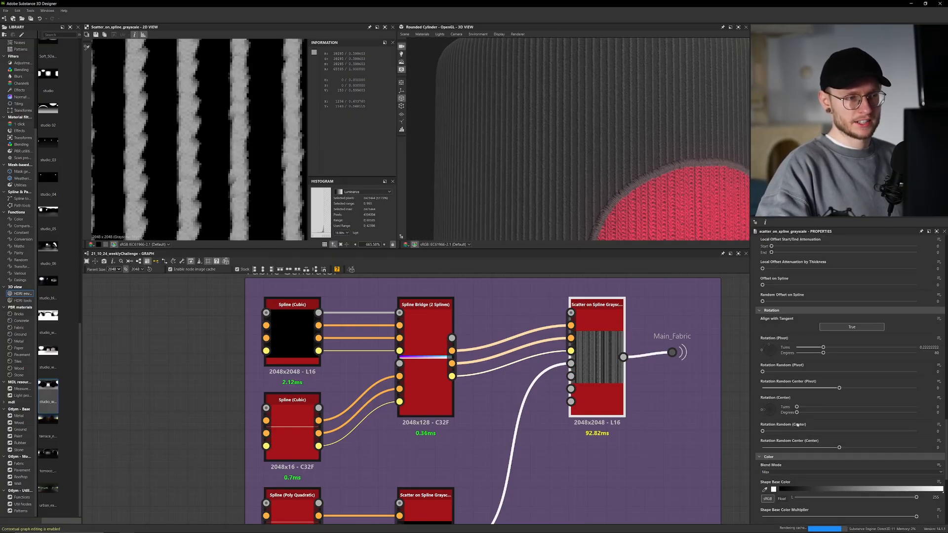
{"action": "scroll", "coordinate": [796, 424], "scroll_direction": "down", "scroll_amount": 10}
{"action": "scroll", "coordinate": [794, 423], "scroll_direction": "up", "scroll_amount": 8}
{"action": "scroll", "coordinate": [792, 422], "scroll_direction": "up", "scroll_amount": 8}
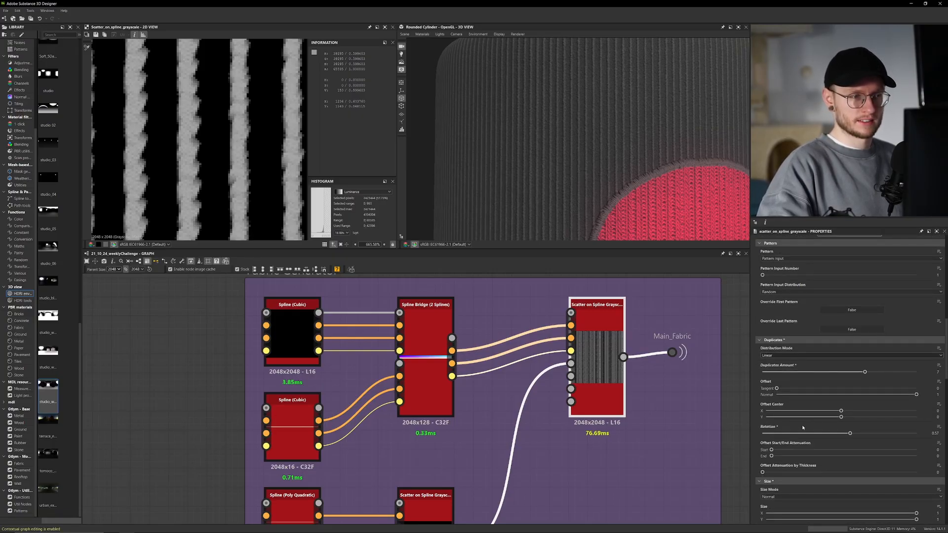
{"action": "scroll", "coordinate": [797, 426], "scroll_direction": "down", "scroll_amount": 3}
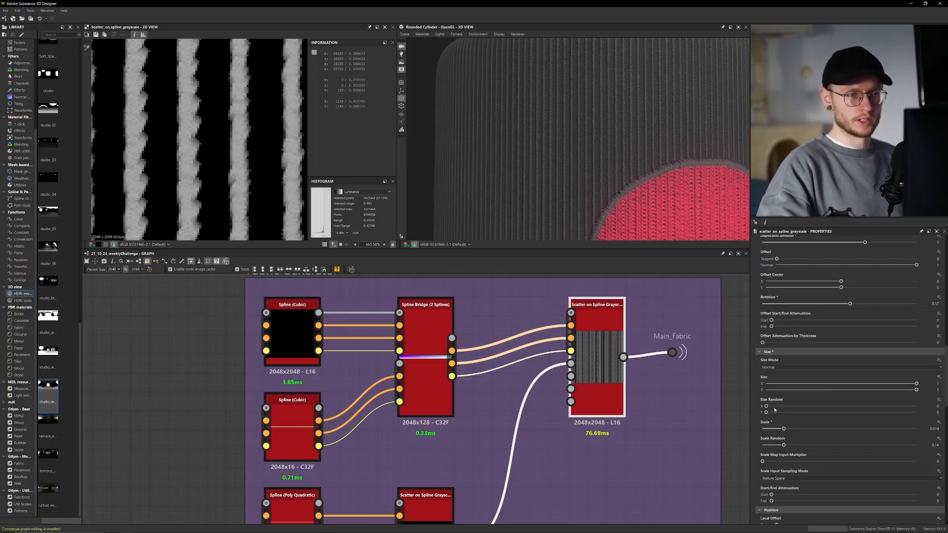
{"action": "left_click", "coordinate": [892, 386]}
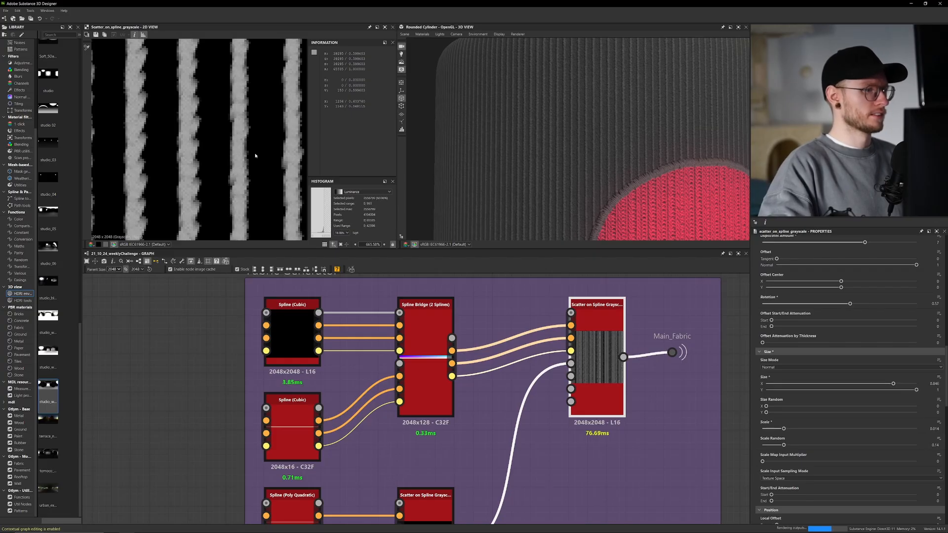
{"action": "scroll", "coordinate": [256, 159], "scroll_direction": "down", "scroll_amount": 4}
{"action": "scroll", "coordinate": [256, 159], "scroll_direction": "down", "scroll_amount": 2}
{"action": "scroll", "coordinate": [793, 423], "scroll_direction": "down", "scroll_amount": 1}
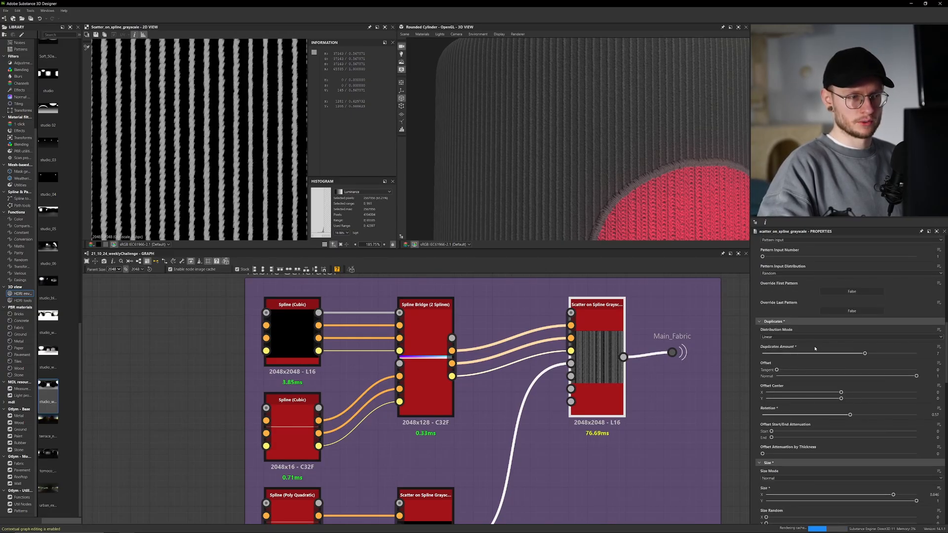
- Go over the Position and Size settings, and return the duplicates Rotation to 0.5
{"action": "scroll", "coordinate": [820, 405], "scroll_direction": "down", "scroll_amount": 6}
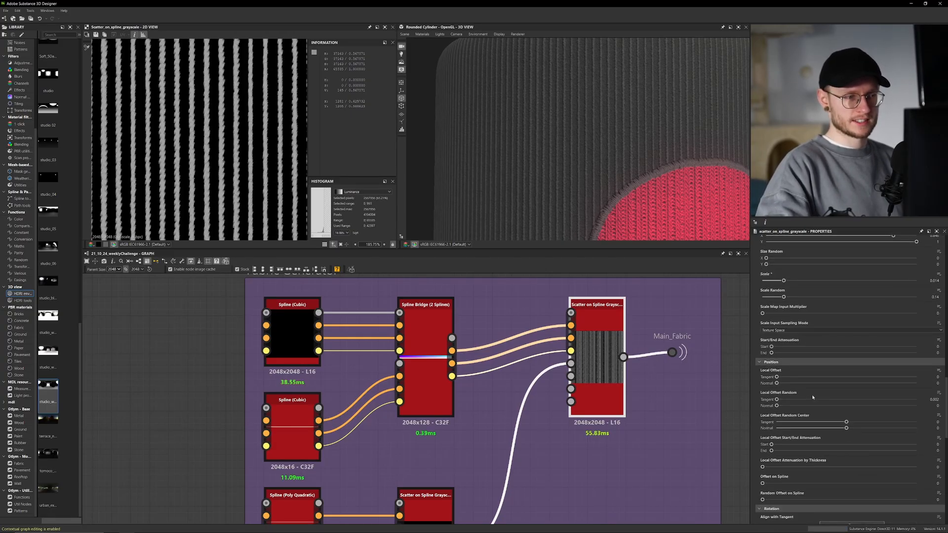
{"action": "scroll", "coordinate": [813, 397], "scroll_direction": "down", "scroll_amount": 2}
{"action": "scroll", "coordinate": [812, 397], "scroll_direction": "up", "scroll_amount": 7}
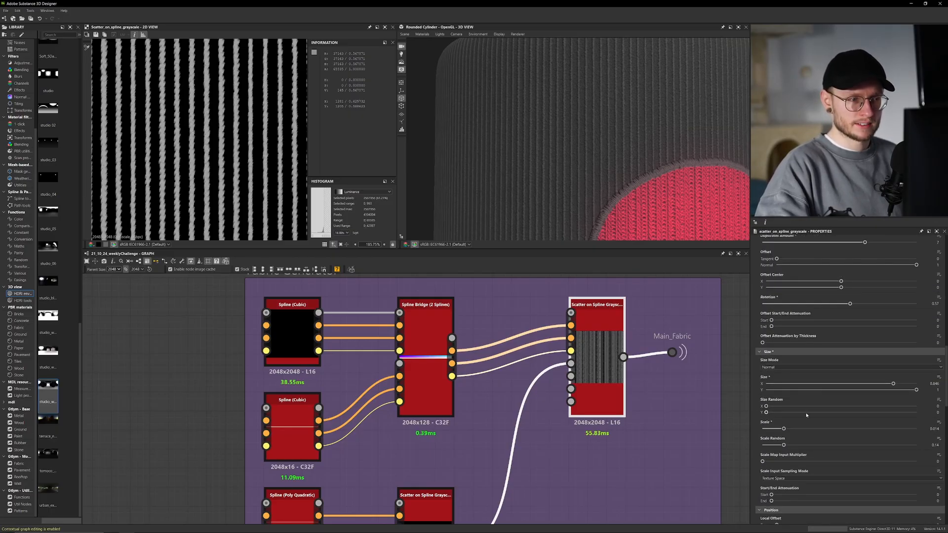
{"action": "scroll", "coordinate": [806, 415], "scroll_direction": "up", "scroll_amount": 2}
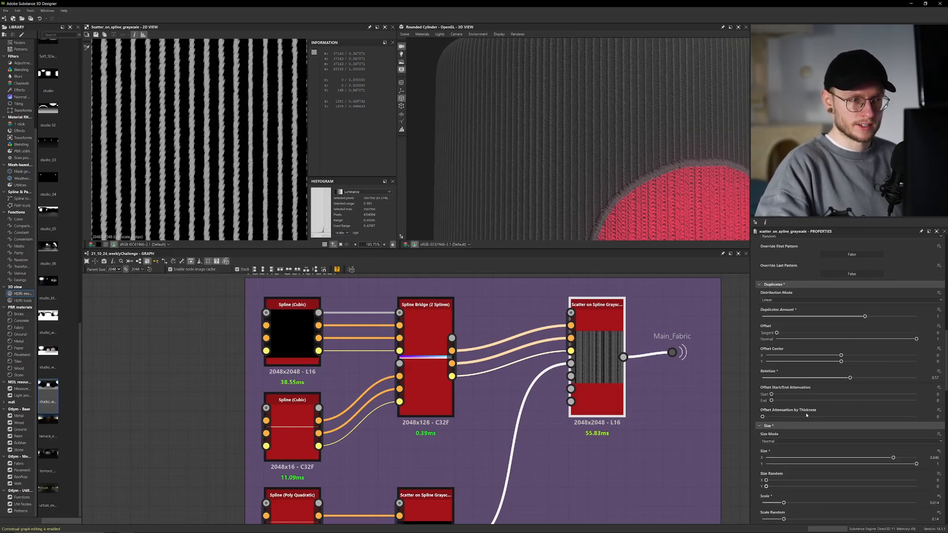
{"action": "left_click", "coordinate": [841, 378]}
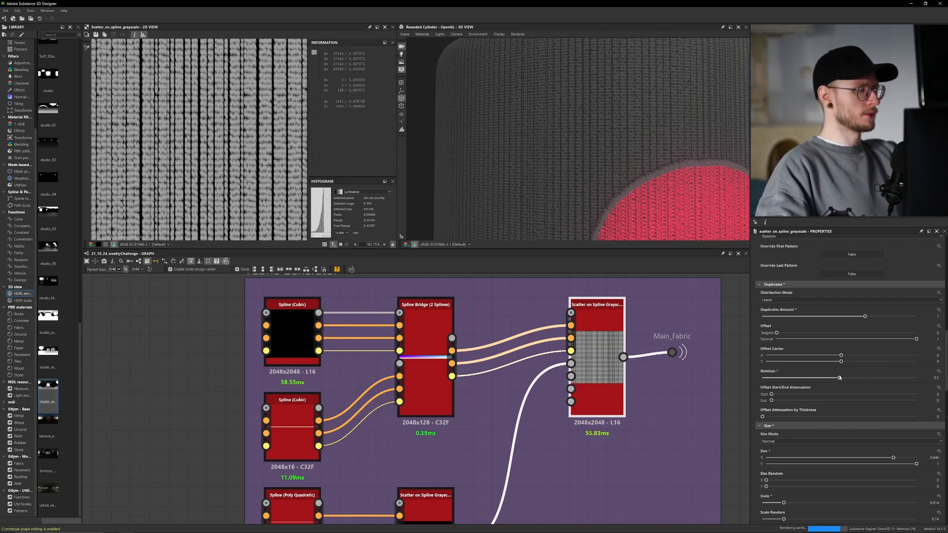
- Increase the fabric scatter's Shape Spacing to about 0.009
{"action": "scroll", "coordinate": [802, 399], "scroll_direction": "up", "scroll_amount": 2}
{"action": "scroll", "coordinate": [796, 388], "scroll_direction": "up", "scroll_amount": 4}
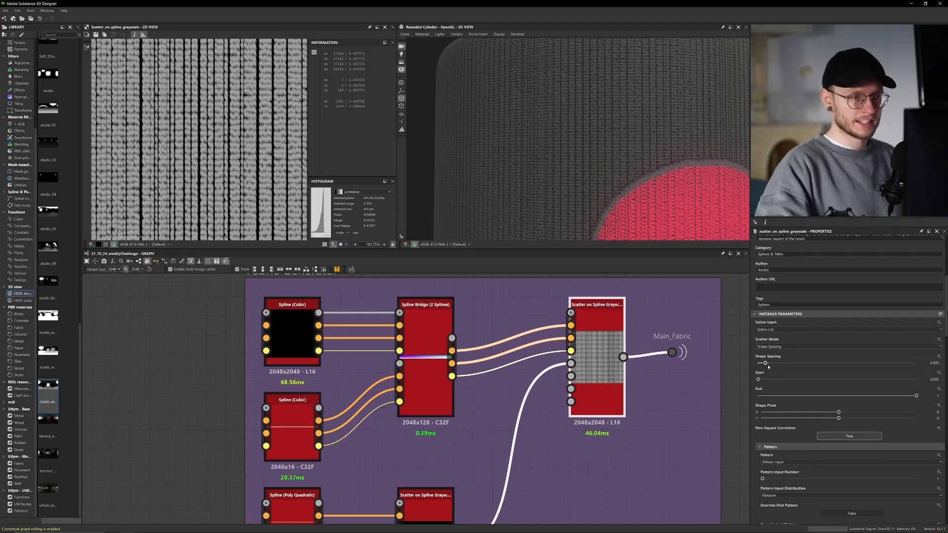
{"action": "left_click_drag", "start_coordinate": [765, 364], "coordinate": [773, 365]}
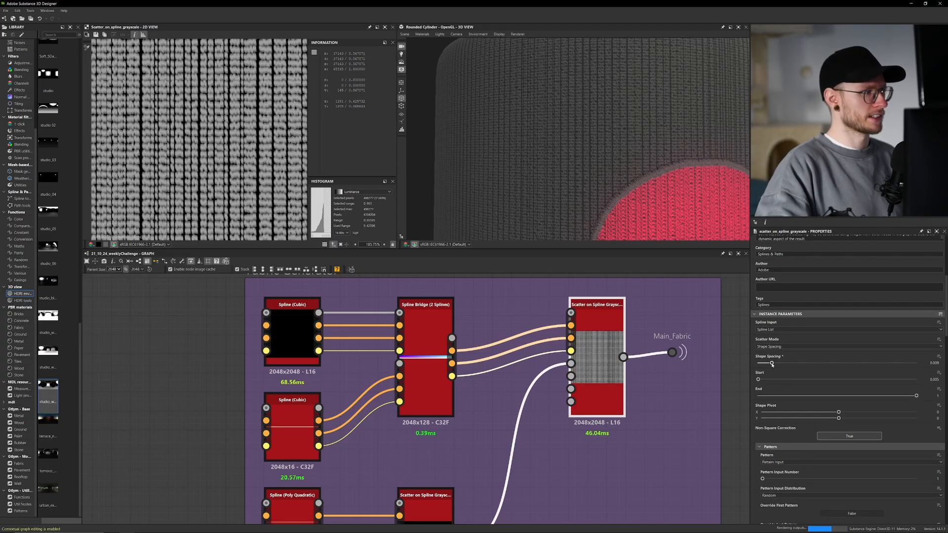
- Raise the Duplicates Amount to 9 and set the duplicates' Tangent Offset to about 0.048
{"action": "scroll", "coordinate": [791, 405], "scroll_direction": "down", "scroll_amount": 5}
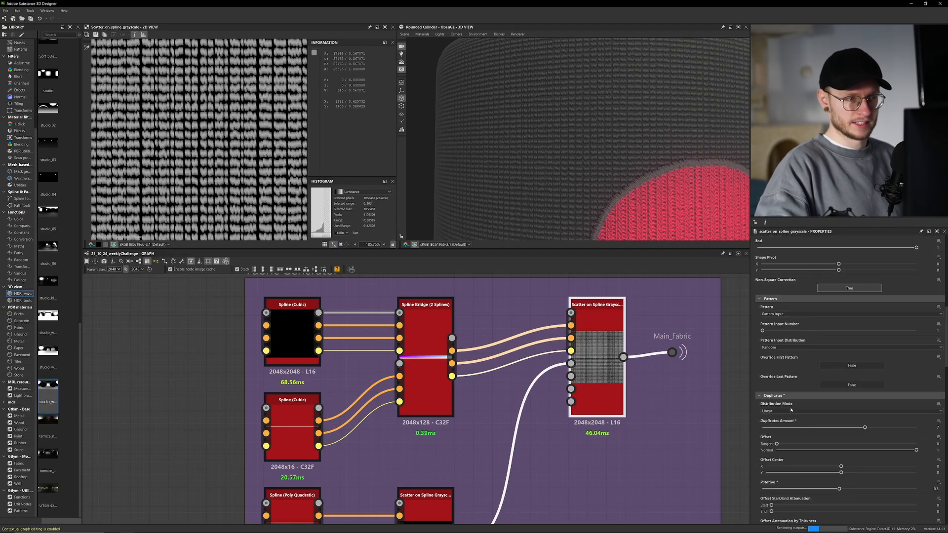
{"action": "left_click_drag", "start_coordinate": [882, 352], "coordinate": [899, 354]}
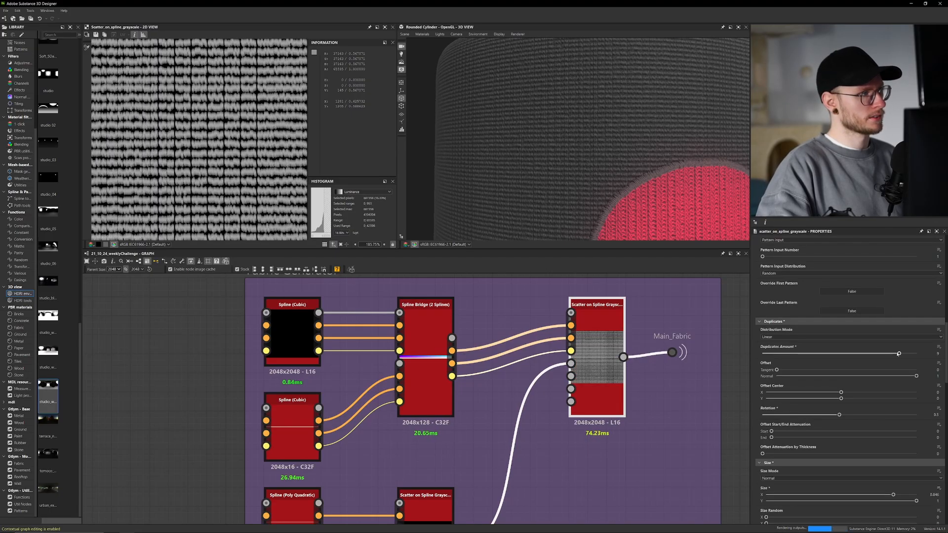
{"action": "left_click", "coordinate": [784, 370]}
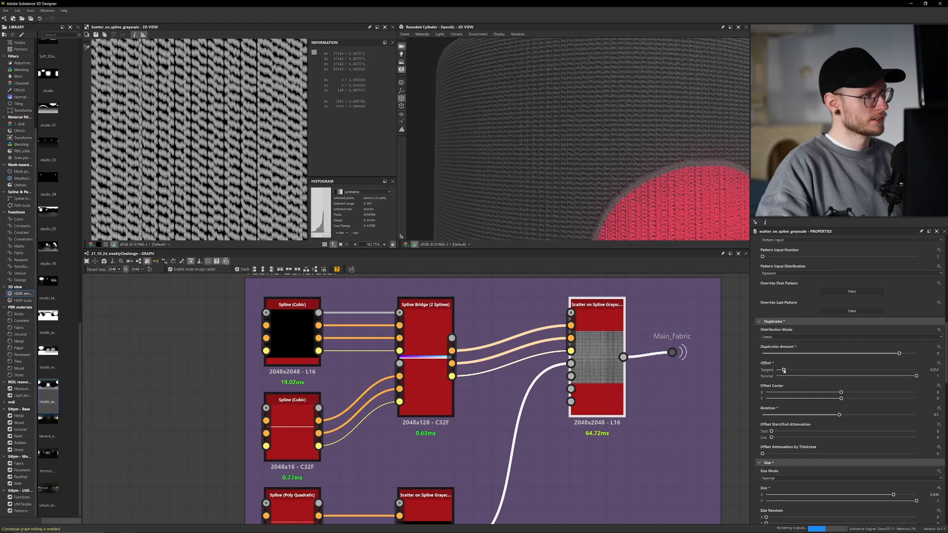
{"action": "left_click_drag", "start_coordinate": [784, 370], "coordinate": [783, 370]}
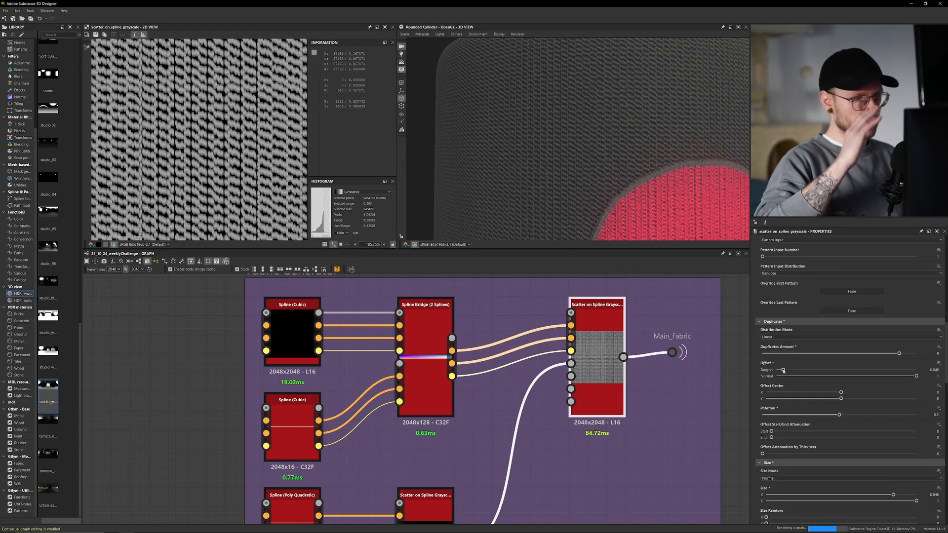
- Set the scattered stitches' Size Random X to 0.11 and their Size X to 1.3
{"action": "scroll", "coordinate": [810, 401], "scroll_direction": "down", "scroll_amount": 1}
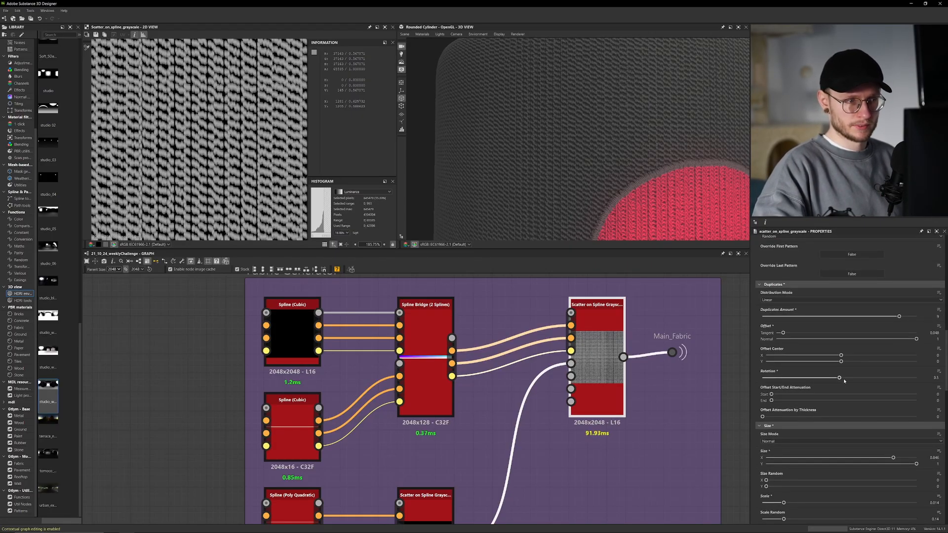
{"action": "scroll", "coordinate": [795, 431], "scroll_direction": "down", "scroll_amount": 2}
{"action": "left_click_drag", "start_coordinate": [767, 424], "coordinate": [782, 424]}
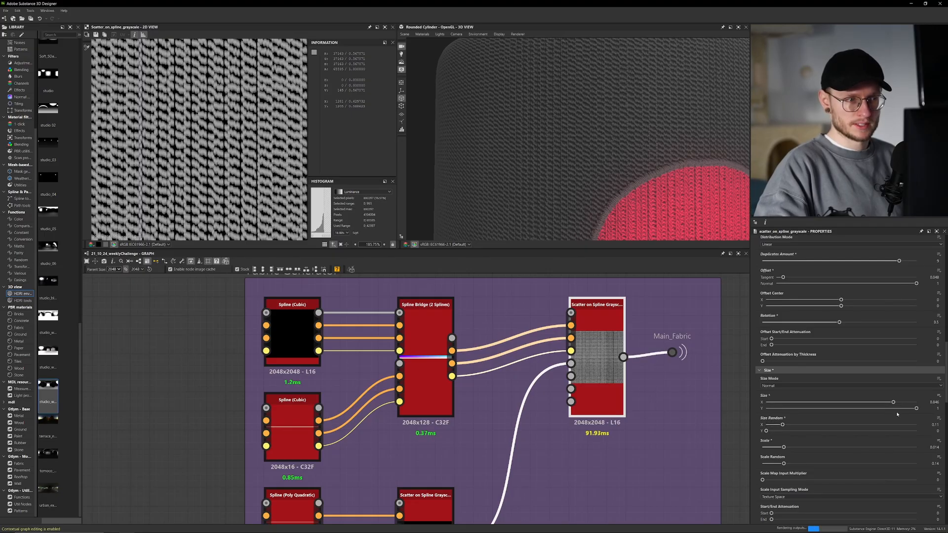
{"action": "left_click", "coordinate": [931, 402]}
{"action": "type", "text": "1.3"}
{"action": "key", "text": "Return"}
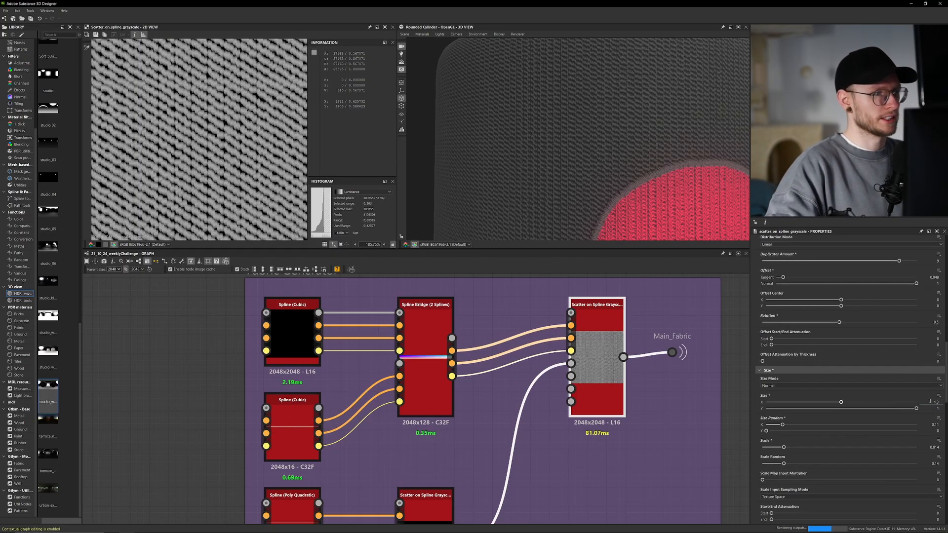
- Examine the revised knit pattern across the whole tile and around the skull emblem on the 3D cylinder
{"action": "scroll", "coordinate": [546, 205], "scroll_direction": "down", "scroll_amount": 8}
{"action": "left_click_drag", "start_coordinate": [561, 208], "coordinate": [553, 179]}
{"action": "scroll", "coordinate": [578, 178], "scroll_direction": "down", "scroll_amount": 1}
{"action": "scroll", "coordinate": [192, 133], "scroll_direction": "down", "scroll_amount": 5}
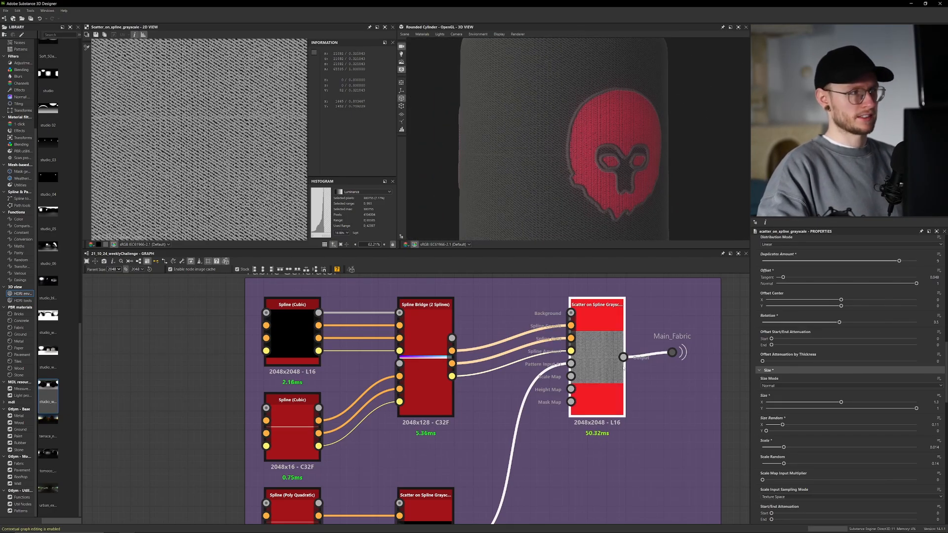
{"action": "scroll", "coordinate": [180, 151], "scroll_direction": "down", "scroll_amount": 3}
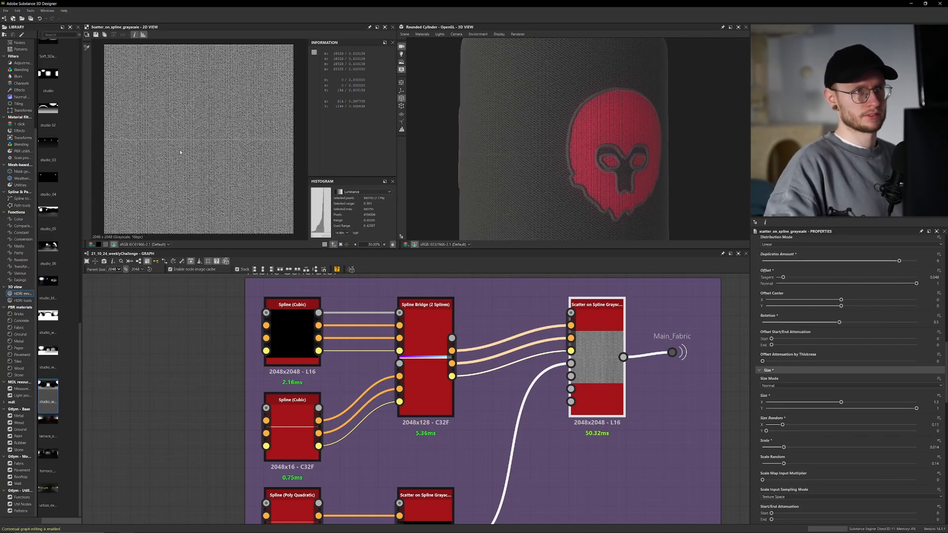
- Show the Main_Fabric portal's outgoing connections and bring the spline nodes above the Fabric Generator frame into view
{"action": "left_click", "coordinate": [673, 352]}
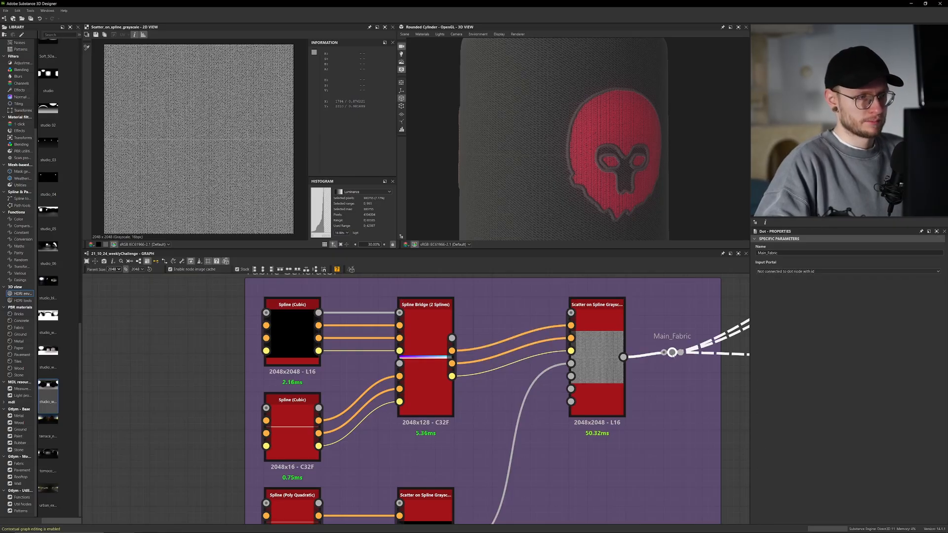
{"action": "middle_click_drag", "start_coordinate": [672, 352], "coordinate": [559, 352]}
{"action": "left_click", "coordinate": [650, 400]}
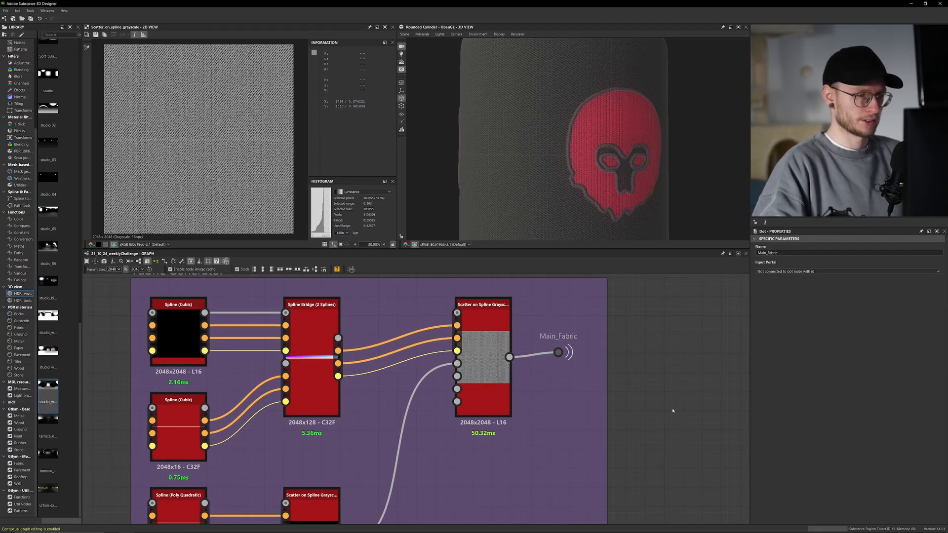
{"action": "scroll", "coordinate": [597, 361], "scroll_direction": "down", "scroll_amount": 3}
{"action": "scroll", "coordinate": [587, 365], "scroll_direction": "down", "scroll_amount": 3}
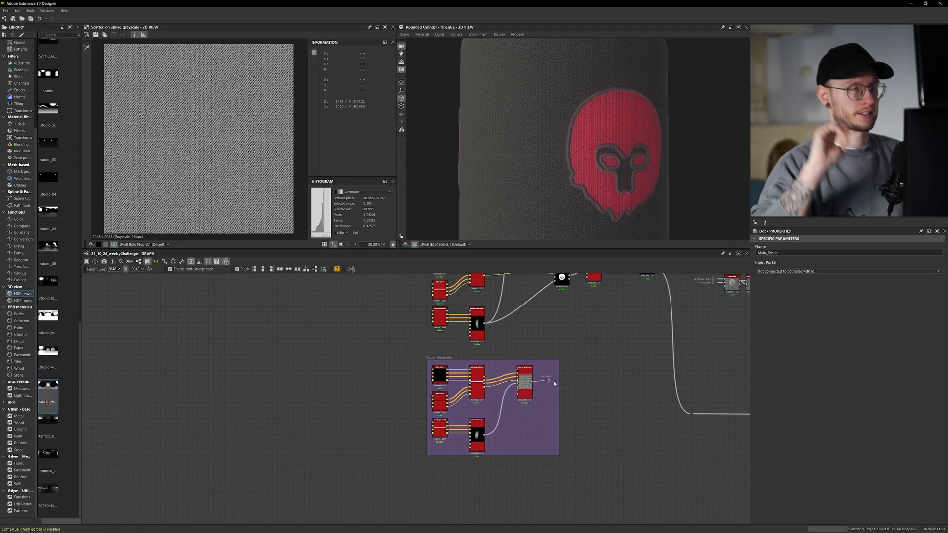
{"action": "middle_click_drag", "start_coordinate": [574, 345], "coordinate": [531, 392]}
{"action": "middle_click_drag", "start_coordinate": [517, 360], "coordinate": [471, 390]}
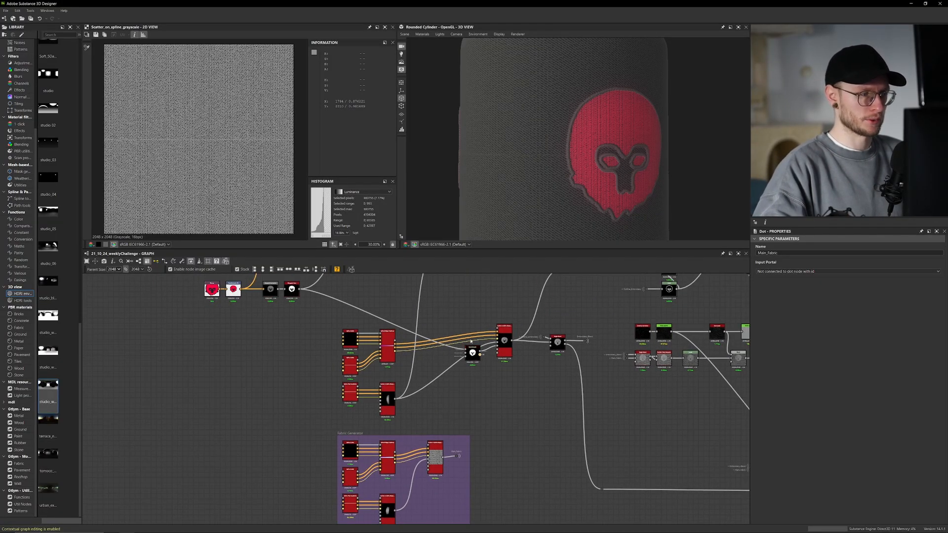
- Locate the Scatter on Spline node that feeds the Outline_Embroidery portal and preview its skull outline
{"action": "scroll", "coordinate": [451, 314], "scroll_direction": "up", "scroll_amount": 2}
{"action": "scroll", "coordinate": [451, 315], "scroll_direction": "up", "scroll_amount": 1}
{"action": "scroll", "coordinate": [439, 323], "scroll_direction": "down", "scroll_amount": 1}
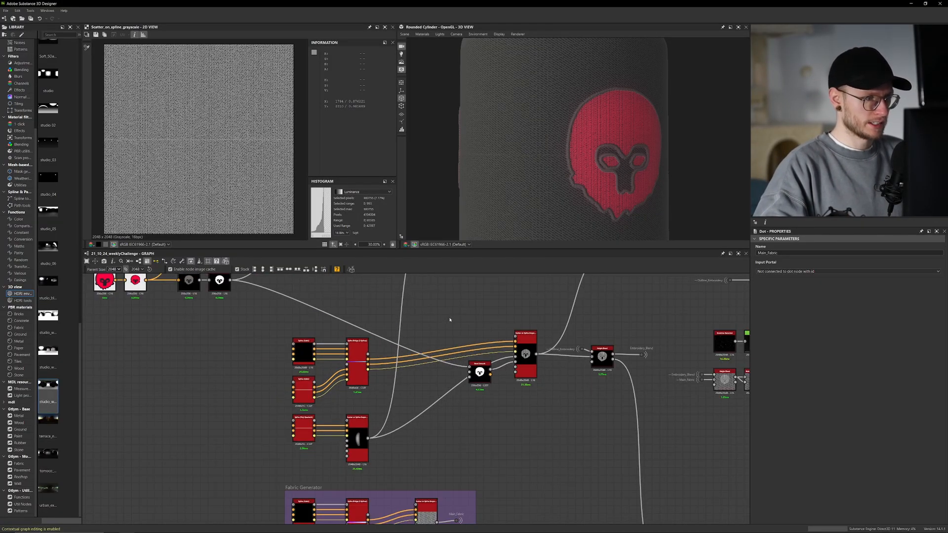
{"action": "middle_click_drag", "start_coordinate": [451, 281], "coordinate": [400, 449]}
{"action": "middle_click_drag", "start_coordinate": [435, 412], "coordinate": [502, 349]}
{"action": "scroll", "coordinate": [443, 326], "scroll_direction": "up", "scroll_amount": 1}
{"action": "scroll", "coordinate": [443, 326], "scroll_direction": "up", "scroll_amount": 2}
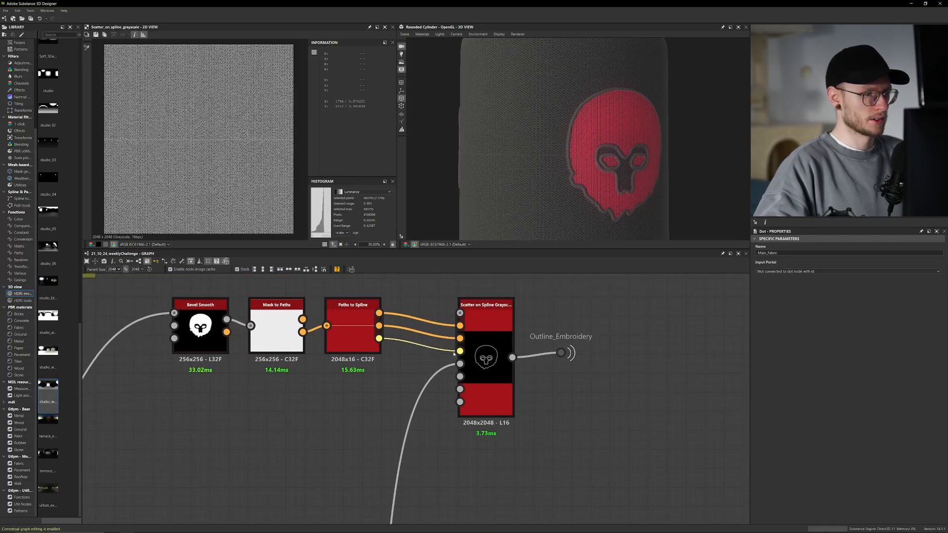
{"action": "double_click", "coordinate": [469, 349]}
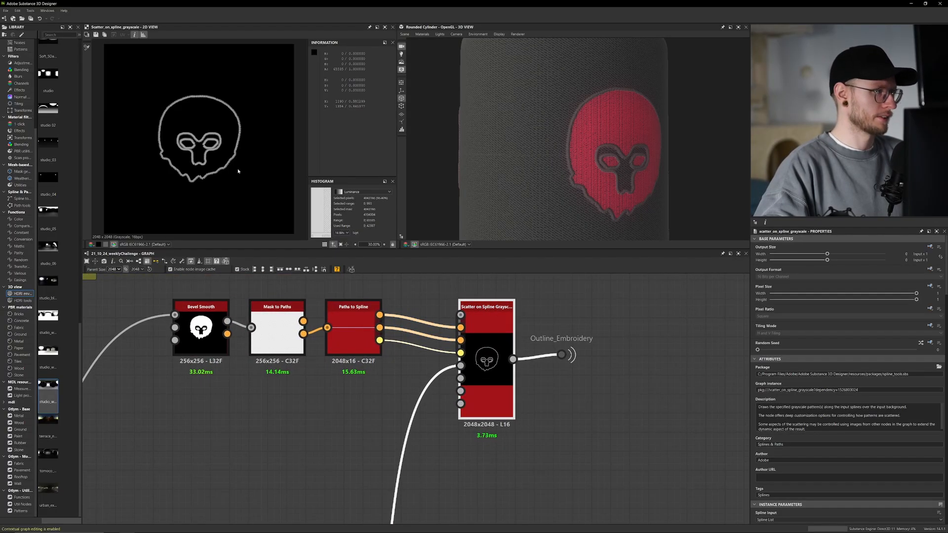
- Compare the embroidery spline nodes with those in the Fabric Generator frame and preview the embroidery's Spline Bridge (2 Splines) node
{"action": "scroll", "coordinate": [449, 457], "scroll_direction": "down", "scroll_amount": 4}
{"action": "middle_click_drag", "start_coordinate": [449, 457], "coordinate": [467, 316]}
{"action": "scroll", "coordinate": [468, 316], "scroll_direction": "up", "scroll_amount": 1}
{"action": "middle_click_drag", "start_coordinate": [505, 511], "coordinate": [559, 412]}
{"action": "scroll", "coordinate": [505, 447], "scroll_direction": "up", "scroll_amount": 2}
{"action": "scroll", "coordinate": [492, 450], "scroll_direction": "down", "scroll_amount": 1}
{"action": "scroll", "coordinate": [560, 412], "scroll_direction": "down", "scroll_amount": 2}
{"action": "scroll", "coordinate": [560, 412], "scroll_direction": "down", "scroll_amount": 2}
{"action": "middle_click_drag", "start_coordinate": [523, 519], "coordinate": [486, 418]}
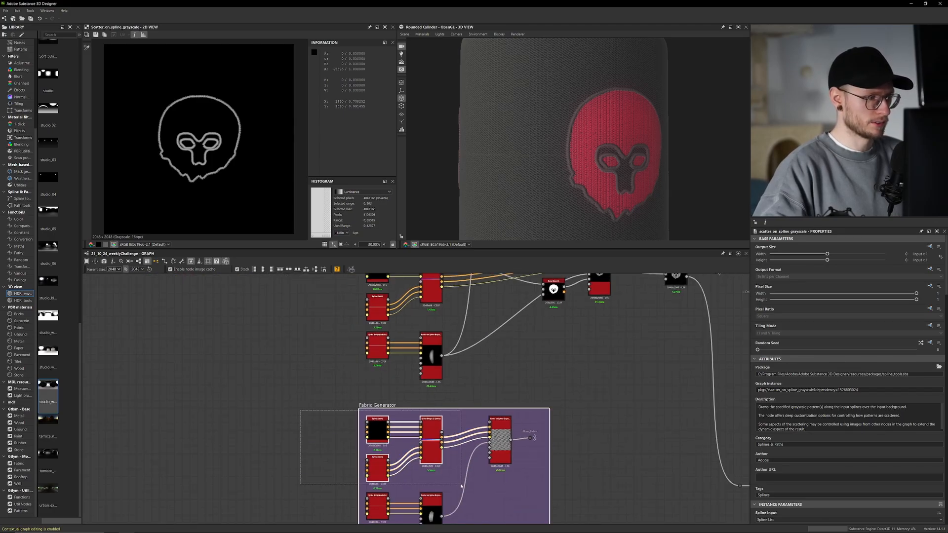
{"action": "middle_click_drag", "start_coordinate": [361, 285], "coordinate": [335, 347]}
{"action": "double_click", "coordinate": [415, 333]}
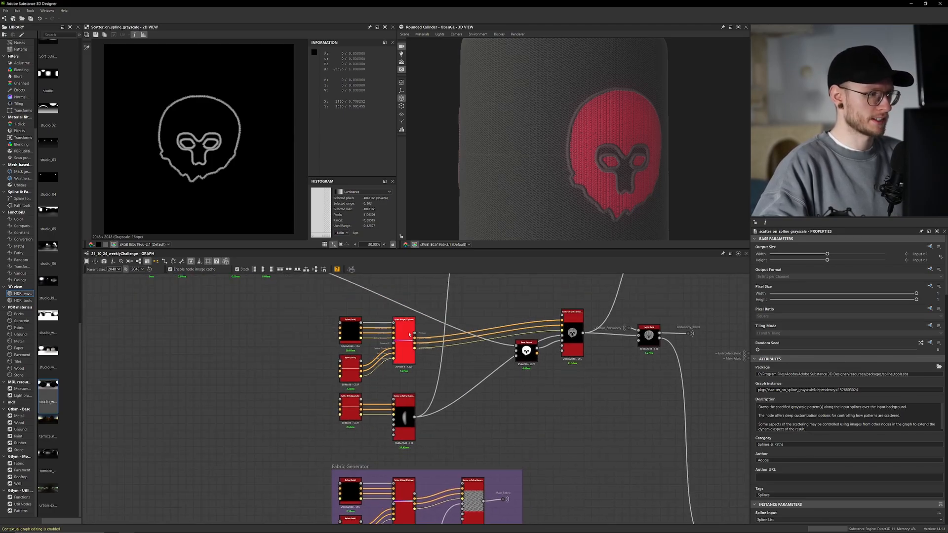
{"action": "double_click", "coordinate": [415, 333]}
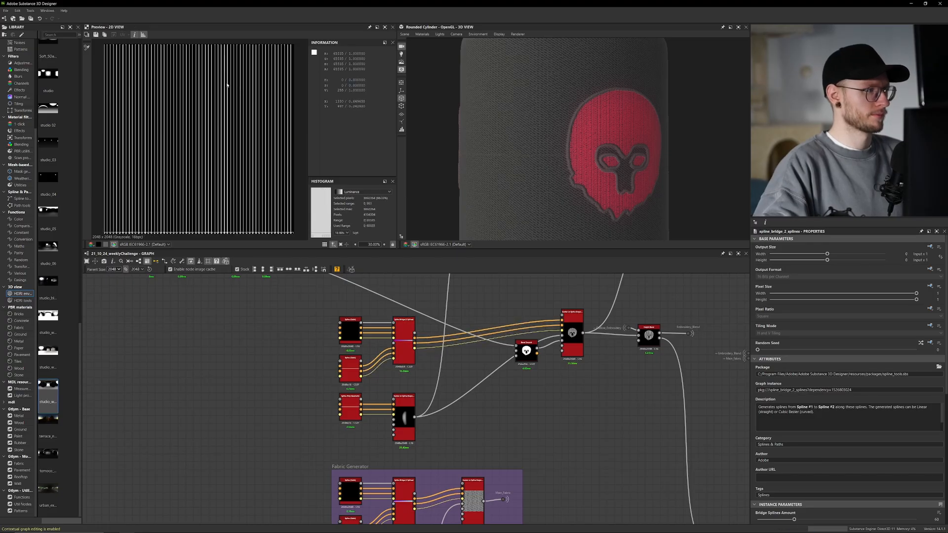
- Preview the embroidery's Scatter on Spline Grayscale node and examine the knit stitches within the skull up close
{"action": "scroll", "coordinate": [486, 328], "scroll_direction": "up", "scroll_amount": 1}
{"action": "scroll", "coordinate": [487, 328], "scroll_direction": "up", "scroll_amount": 3}
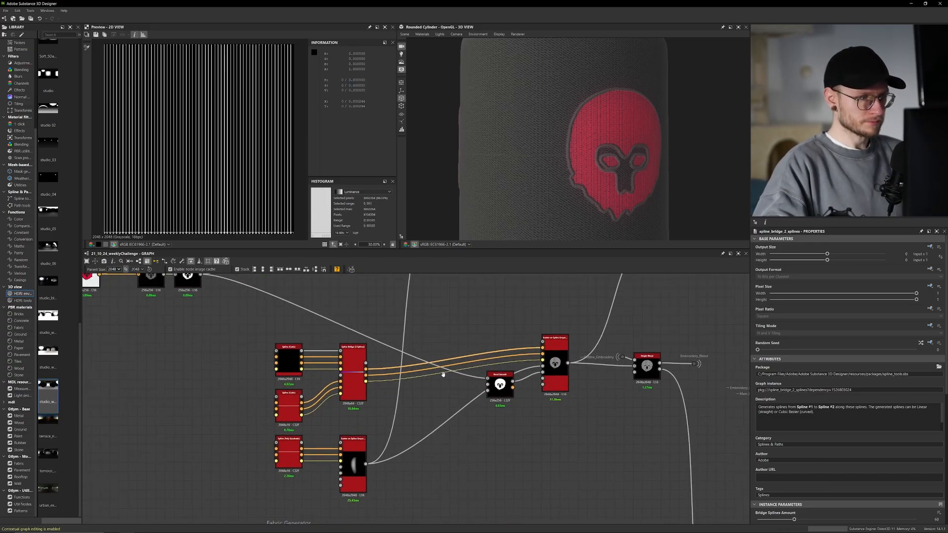
{"action": "double_click", "coordinate": [561, 372]}
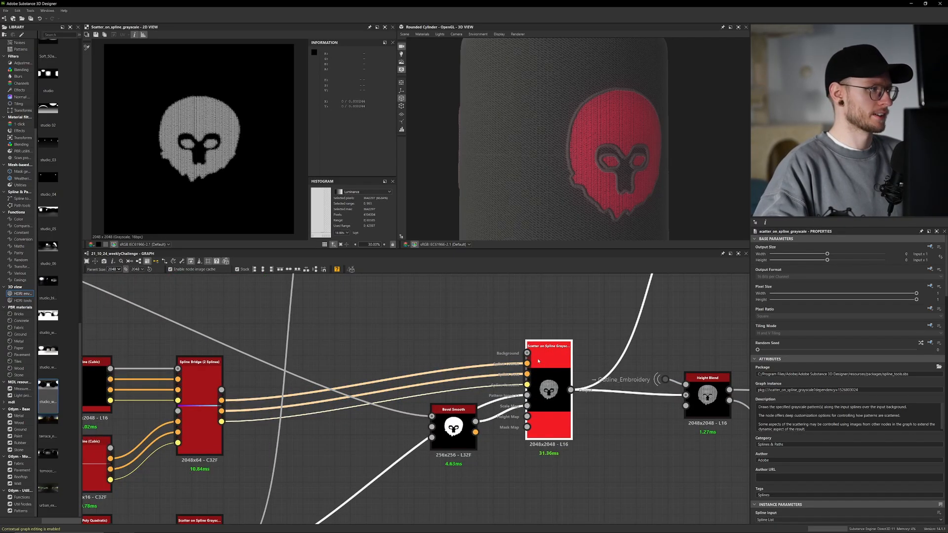
{"action": "scroll", "coordinate": [166, 141], "scroll_direction": "up", "scroll_amount": 6}
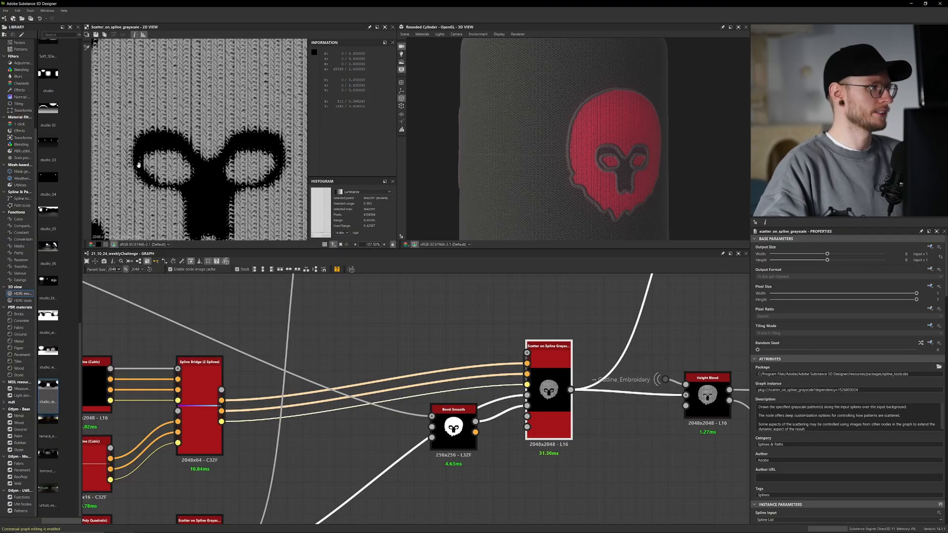
{"action": "scroll", "coordinate": [177, 142], "scroll_direction": "up", "scroll_amount": 1}
{"action": "scroll", "coordinate": [519, 419], "scroll_direction": "up", "scroll_amount": 4}
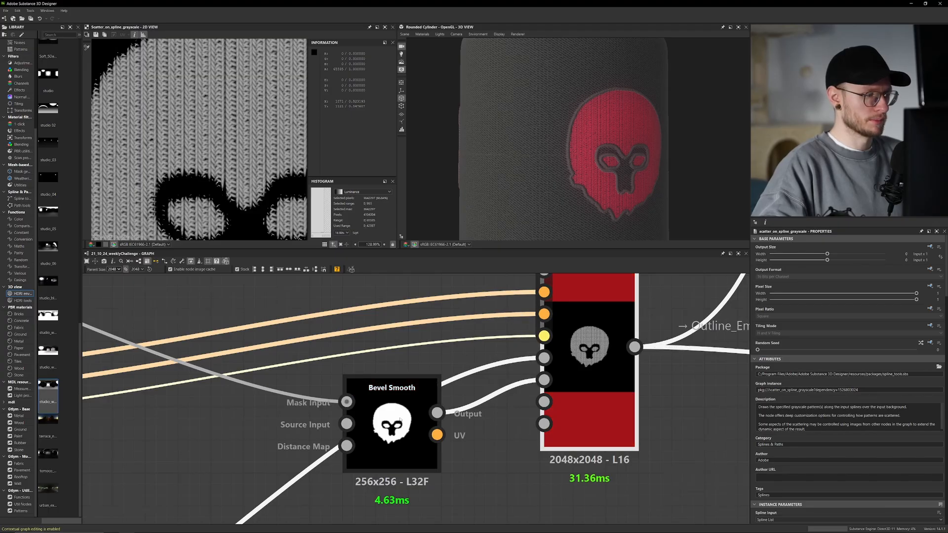
- Show the scatter node's Scale Map input and preview the Bevel Smooth mask connected to it, examining the skull's edge
{"action": "scroll", "coordinate": [400, 420], "scroll_direction": "down", "scroll_amount": 5}
{"action": "scroll", "coordinate": [444, 434], "scroll_direction": "up", "scroll_amount": 5}
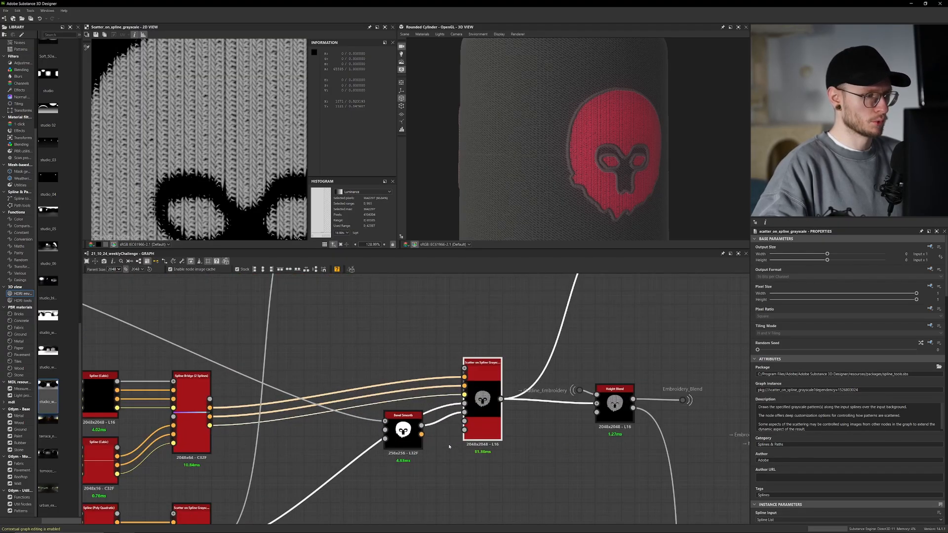
{"action": "mouse_move", "coordinate": [496, 407]}
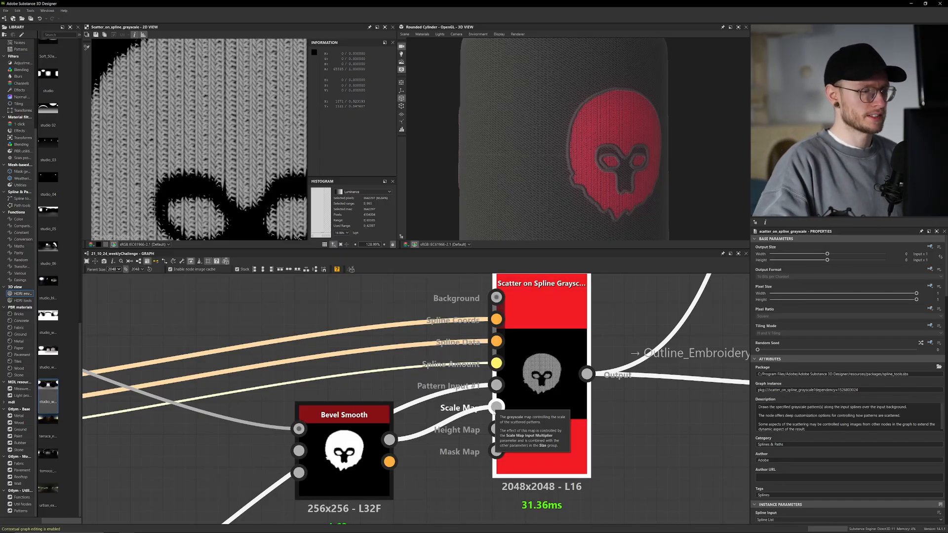
{"action": "left_click", "coordinate": [362, 459]}
{"action": "double_click", "coordinate": [362, 458]}
{"action": "scroll", "coordinate": [235, 145], "scroll_direction": "up", "scroll_amount": 6}
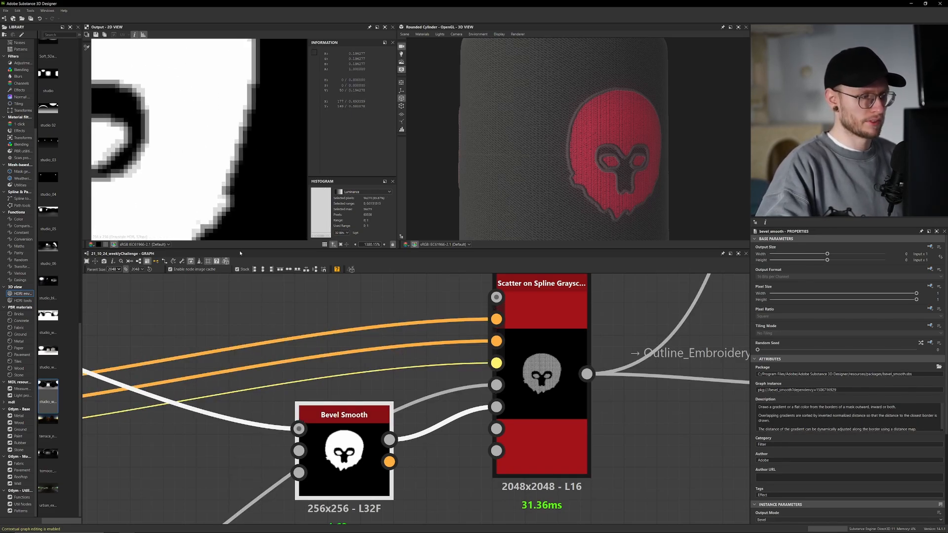
{"action": "middle_click_drag", "start_coordinate": [412, 489], "coordinate": [412, 477]}
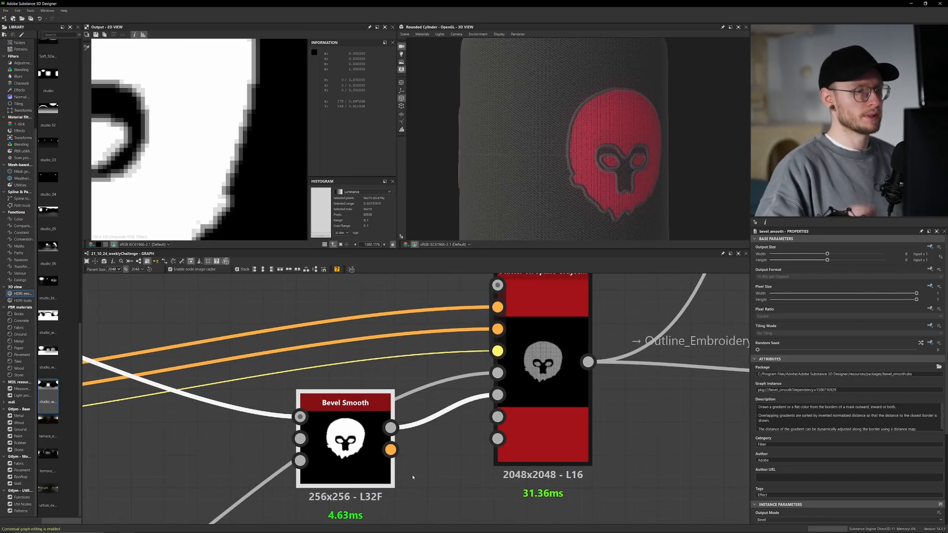
{"action": "left_click_drag", "start_coordinate": [297, 507], "coordinate": [348, 501]}
{"action": "left_click_drag", "start_coordinate": [474, 488], "coordinate": [456, 476]}
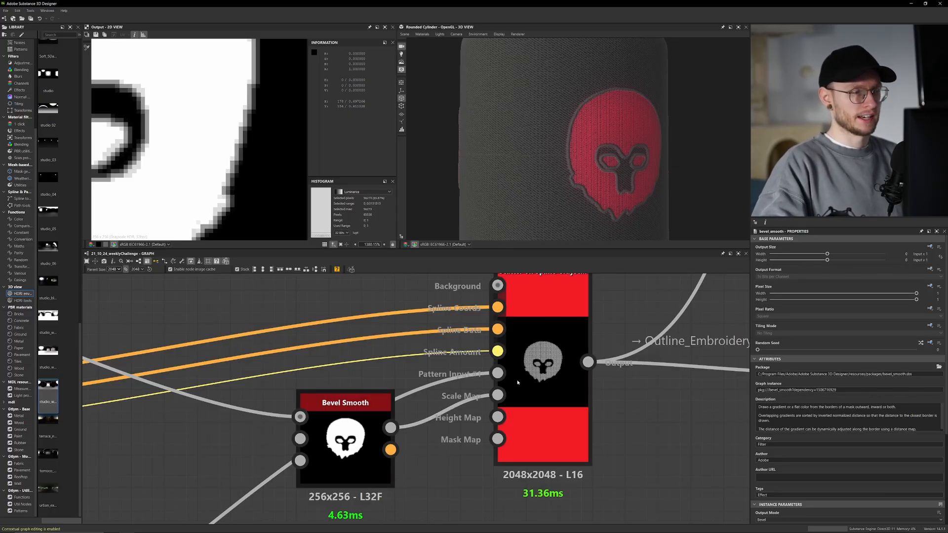
- Preview the skull's scattered stitches again and inspect how they scale at the edges of the eye openings
{"action": "double_click", "coordinate": [540, 385]}
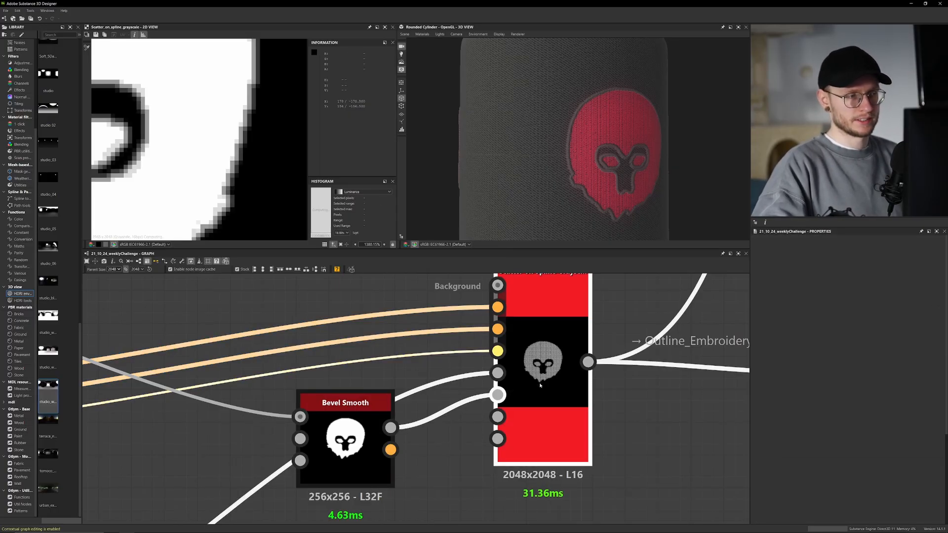
{"action": "scroll", "coordinate": [245, 180], "scroll_direction": "down", "scroll_amount": 15}
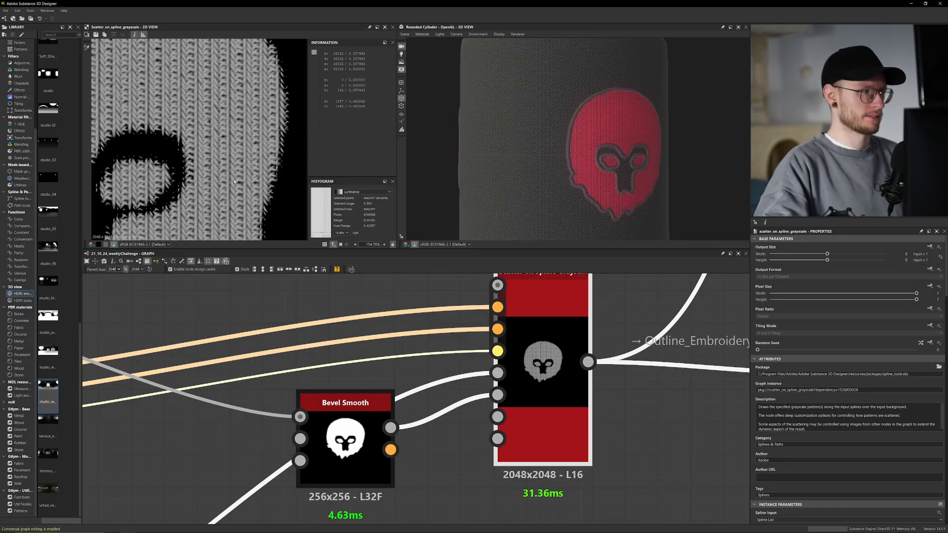
{"action": "scroll", "coordinate": [165, 184], "scroll_direction": "up", "scroll_amount": 3}
{"action": "scroll", "coordinate": [232, 186], "scroll_direction": "up", "scroll_amount": 3}
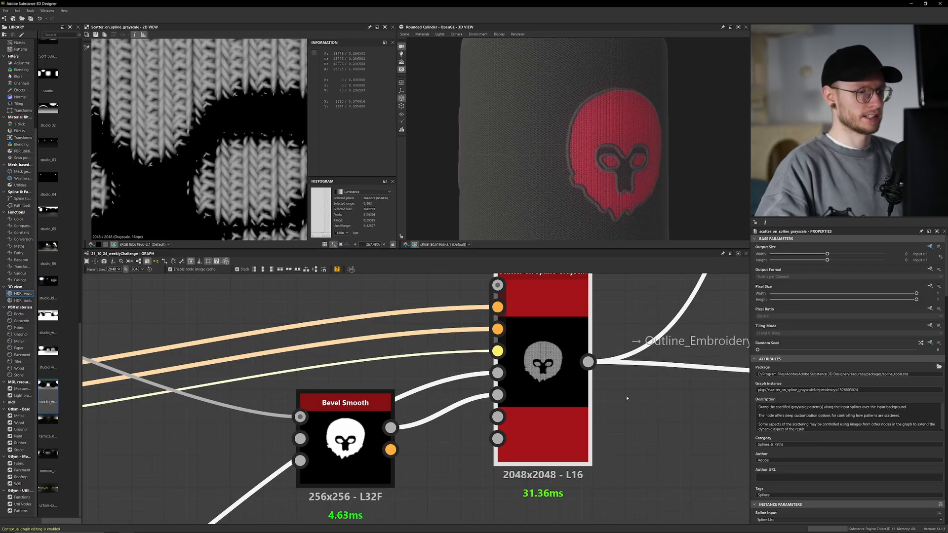
- Test a Scale Map Input Multiplier of 0.48 on the skull's scattered stitches and restore the value to 1
{"action": "scroll", "coordinate": [831, 367], "scroll_direction": "down", "scroll_amount": 5}
{"action": "scroll", "coordinate": [773, 433], "scroll_direction": "down", "scroll_amount": 5}
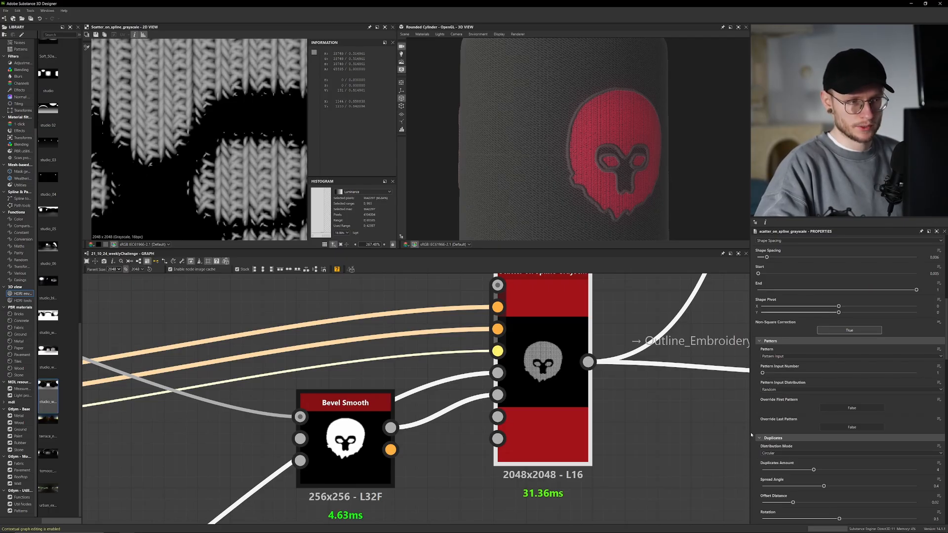
{"action": "scroll", "coordinate": [752, 430], "scroll_direction": "down", "scroll_amount": 3}
{"action": "scroll", "coordinate": [752, 426], "scroll_direction": "down", "scroll_amount": 5}
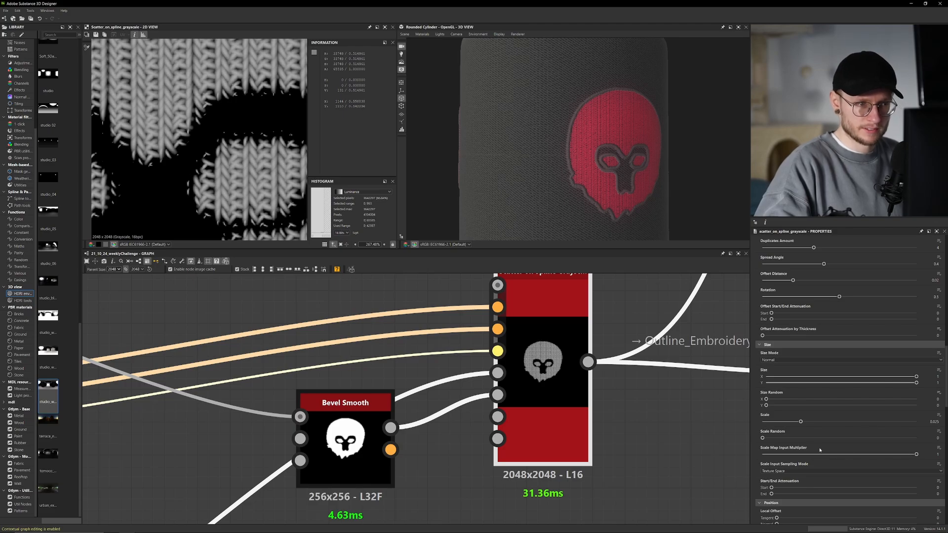
{"action": "left_click_drag", "start_coordinate": [914, 458], "coordinate": [837, 457]}
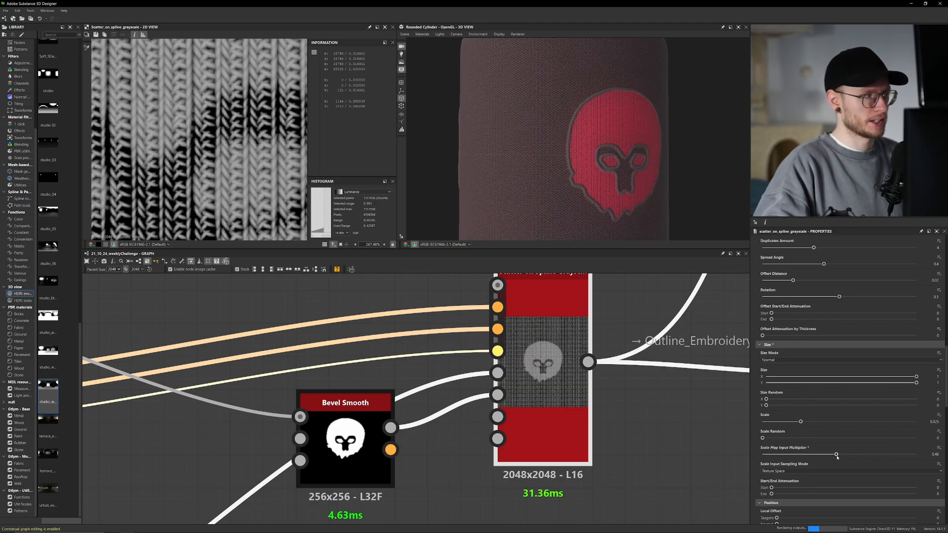
{"action": "scroll", "coordinate": [210, 53], "scroll_direction": "down", "scroll_amount": 6}
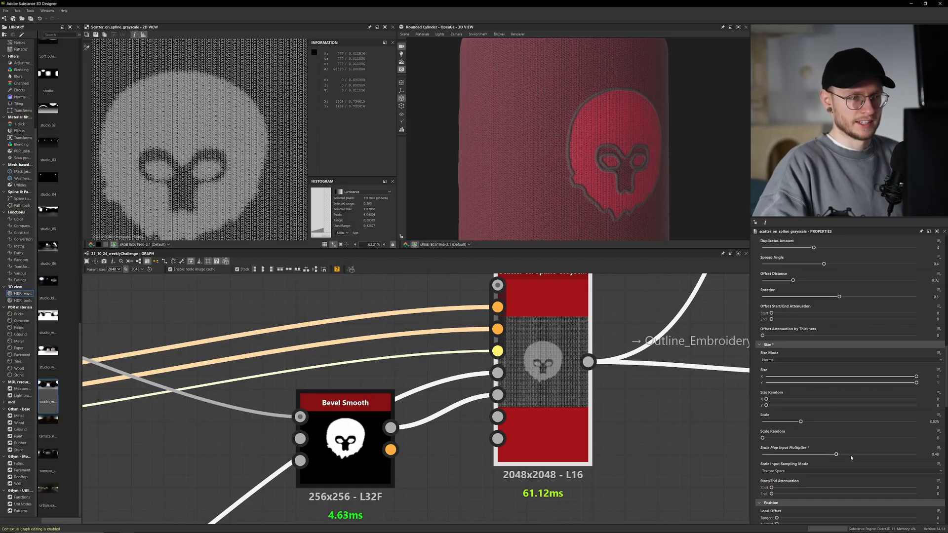
{"action": "left_click_drag", "start_coordinate": [852, 455], "coordinate": [923, 455]}
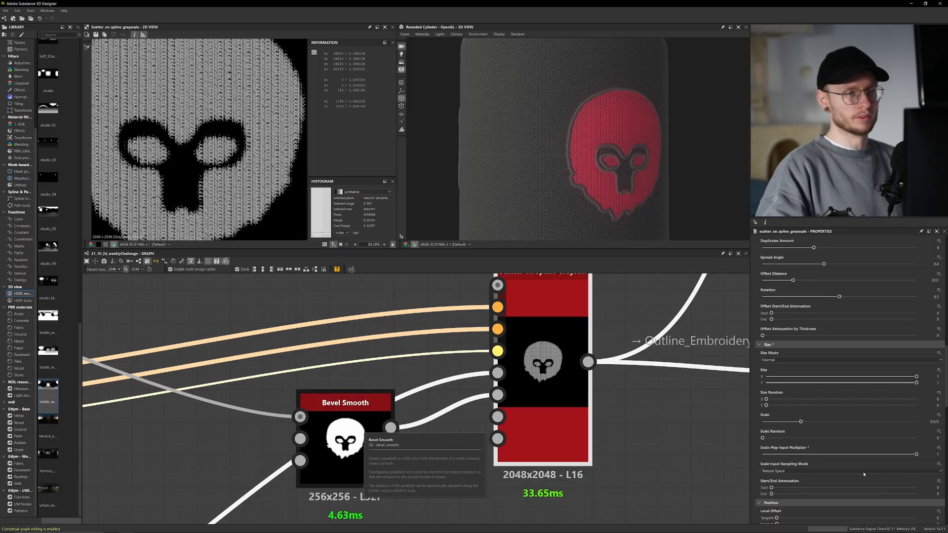
- Preview the Bevel Smooth output with its parameters and examine the soft gradient along the skull mask's border
{"action": "double_click", "coordinate": [363, 432]}
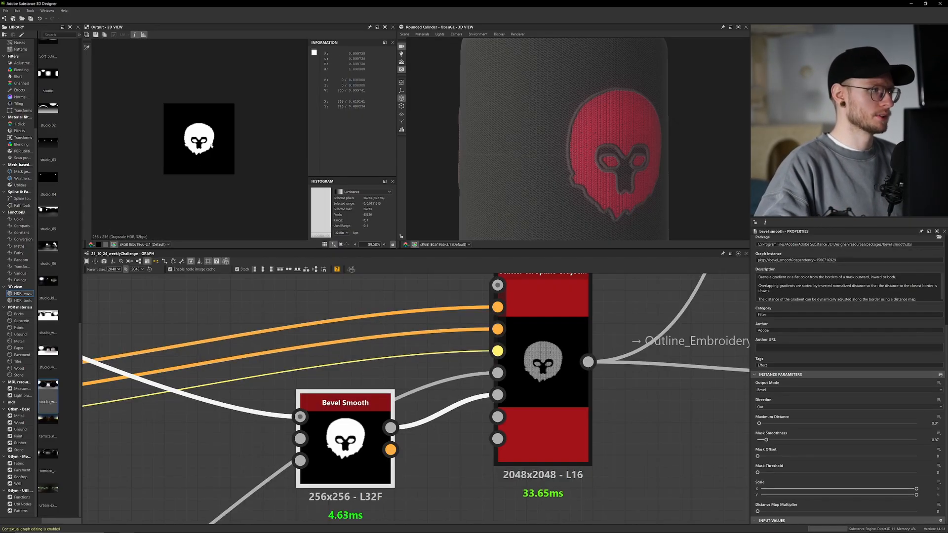
{"action": "scroll", "coordinate": [235, 150], "scroll_direction": "up", "scroll_amount": 3}
{"action": "scroll", "coordinate": [261, 146], "scroll_direction": "up", "scroll_amount": 3}
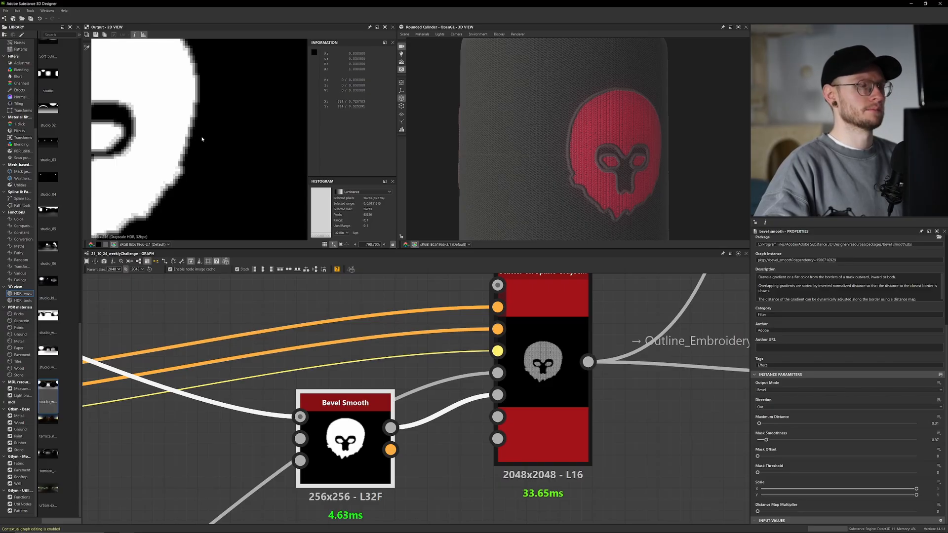
{"action": "middle_click_drag", "start_coordinate": [150, 127], "coordinate": [178, 144]}
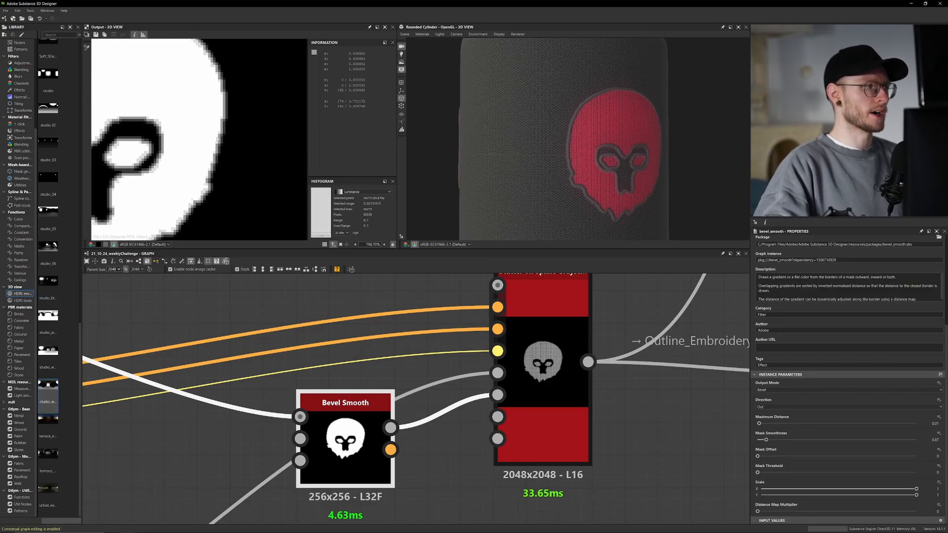
- Return to the embroidery scatter preview and examine the stitches along the skull's eye and nose openings
{"action": "double_click", "coordinate": [543, 360]}
{"action": "scroll", "coordinate": [208, 179], "scroll_direction": "down", "scroll_amount": 6}
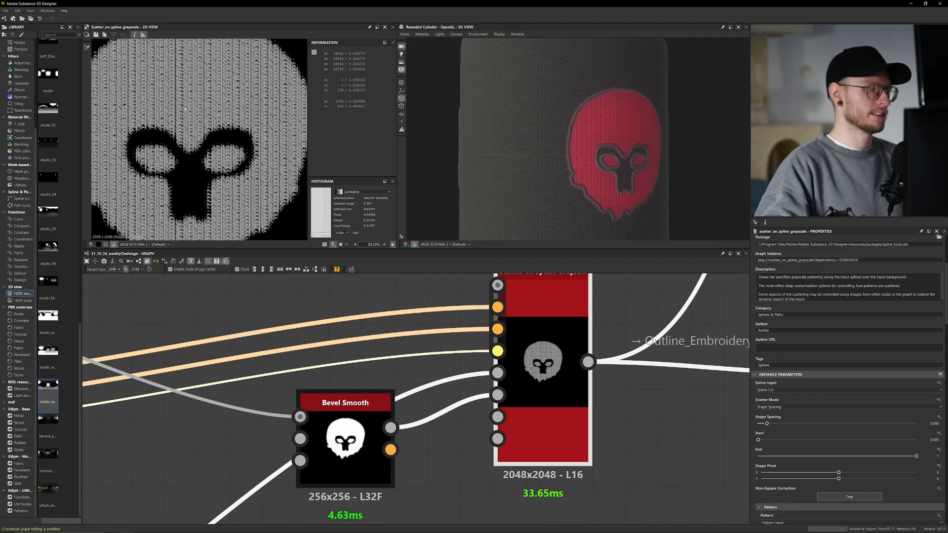
{"action": "middle_click_drag", "start_coordinate": [173, 120], "coordinate": [185, 110]}
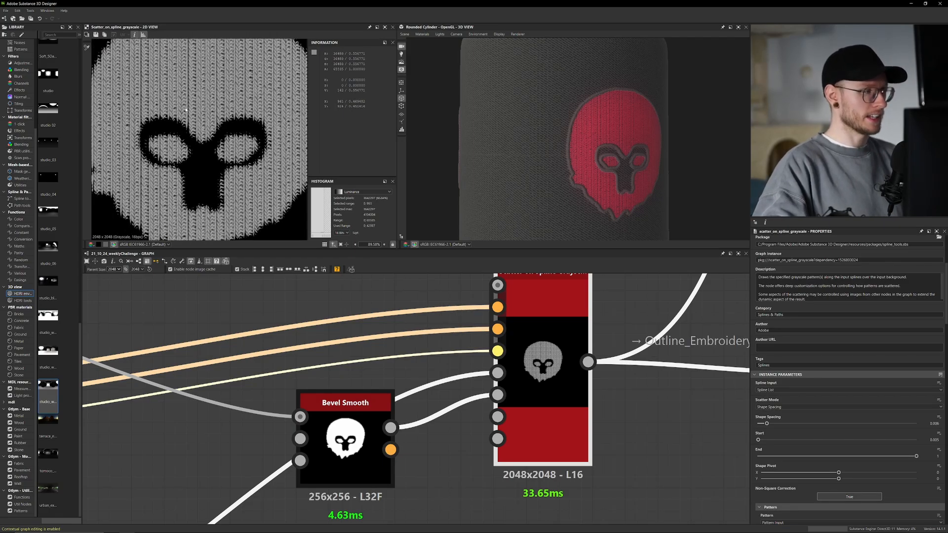
{"action": "scroll", "coordinate": [186, 110], "scroll_direction": "up", "scroll_amount": 8}
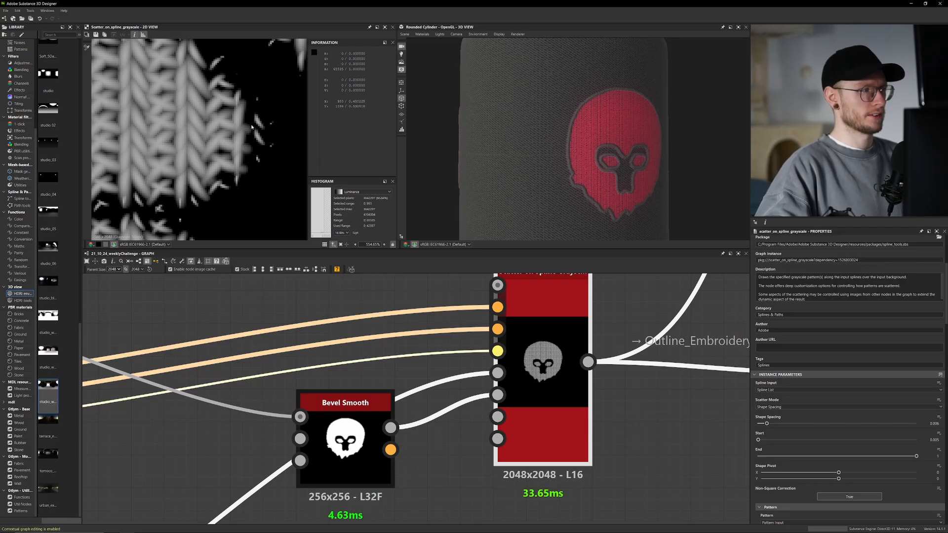
{"action": "scroll", "coordinate": [247, 113], "scroll_direction": "down", "scroll_amount": 3}
{"action": "middle_click_drag", "start_coordinate": [247, 113], "coordinate": [216, 136]}
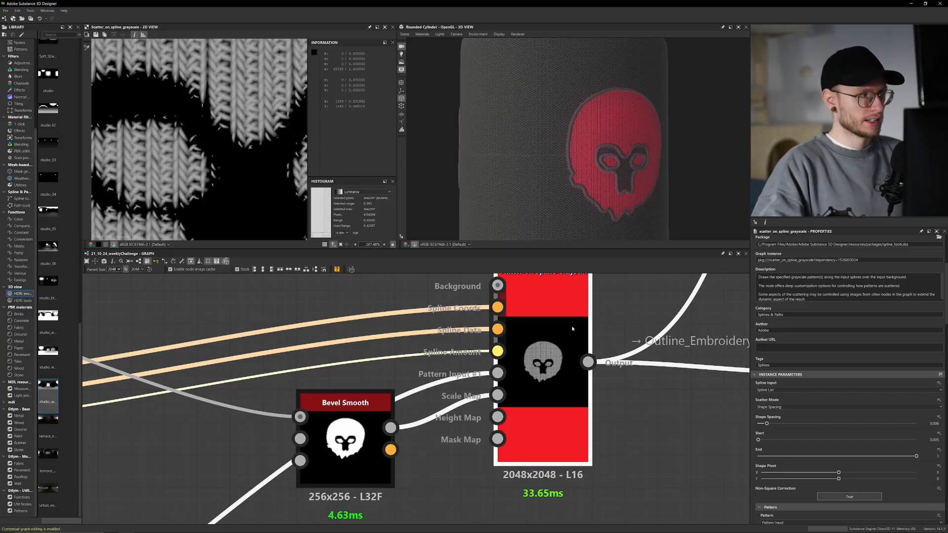
- Set the duplicates amount of the fill's Scatter on Spline Grayscale node to 5 and inspect the stitches on the cylinder
{"action": "scroll", "coordinate": [188, 106], "scroll_direction": "down", "scroll_amount": 8}
{"action": "middle_click_drag", "start_coordinate": [181, 84], "coordinate": [200, 143]}
{"action": "scroll", "coordinate": [201, 143], "scroll_direction": "up", "scroll_amount": 7}
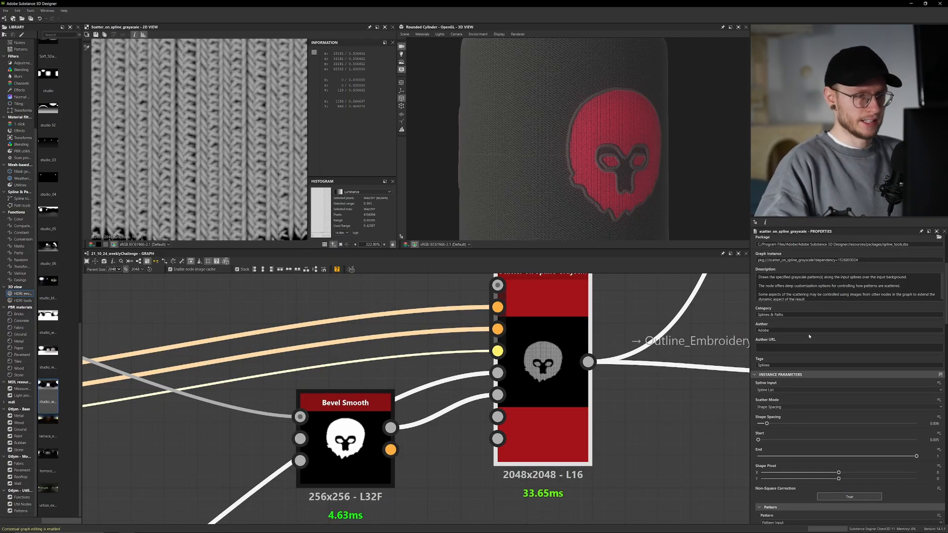
{"action": "scroll", "coordinate": [805, 338], "scroll_direction": "down", "scroll_amount": 7}
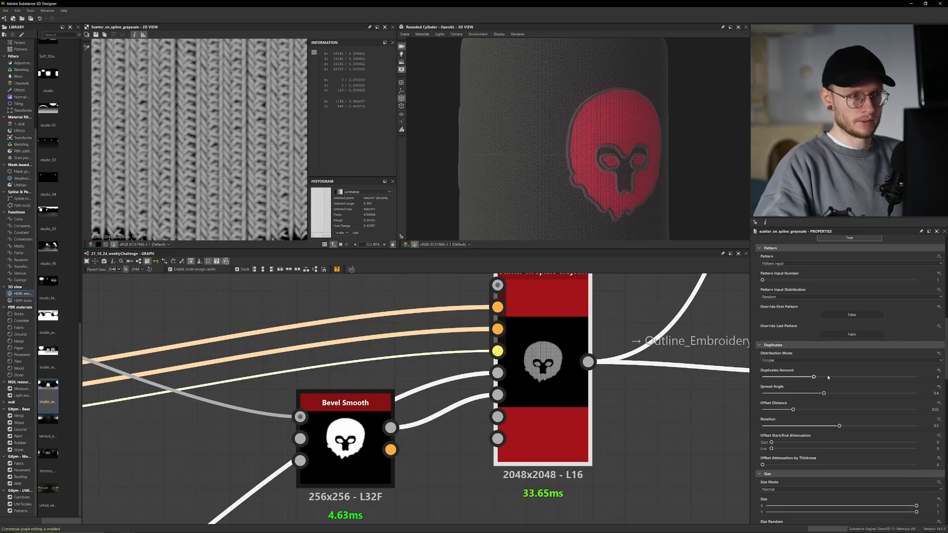
{"action": "left_click", "coordinate": [828, 378]}
{"action": "scroll", "coordinate": [598, 199], "scroll_direction": "up", "scroll_amount": 10}
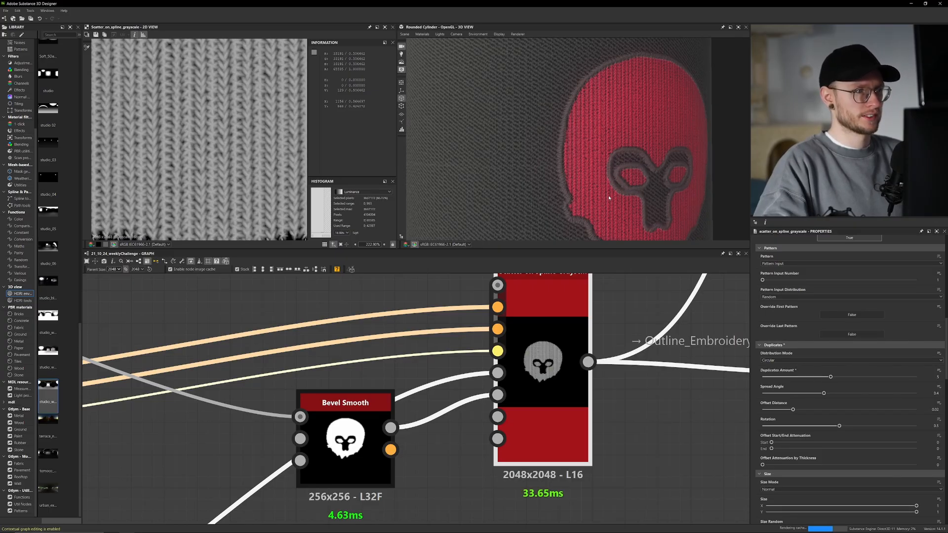
{"action": "scroll", "coordinate": [598, 199], "scroll_direction": "up", "scroll_amount": 2}
{"action": "left_click_drag", "start_coordinate": [598, 199], "coordinate": [601, 199]}
{"action": "scroll", "coordinate": [601, 199], "scroll_direction": "down", "scroll_amount": 3}
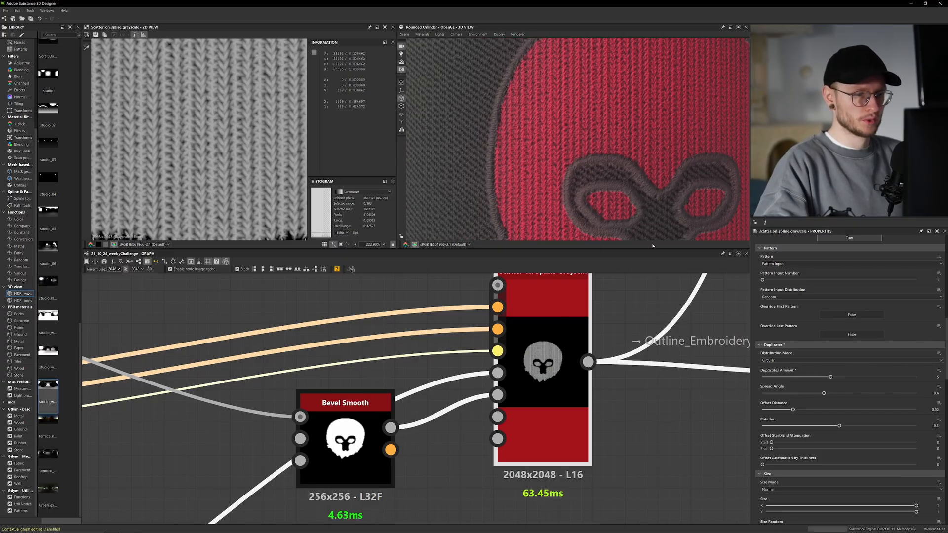
- Change the scatter node's duplicates distribution mode to Linear and set the duplicates amount to 6
{"action": "left_click", "coordinate": [794, 360]}
{"action": "left_click", "coordinate": [794, 371]}
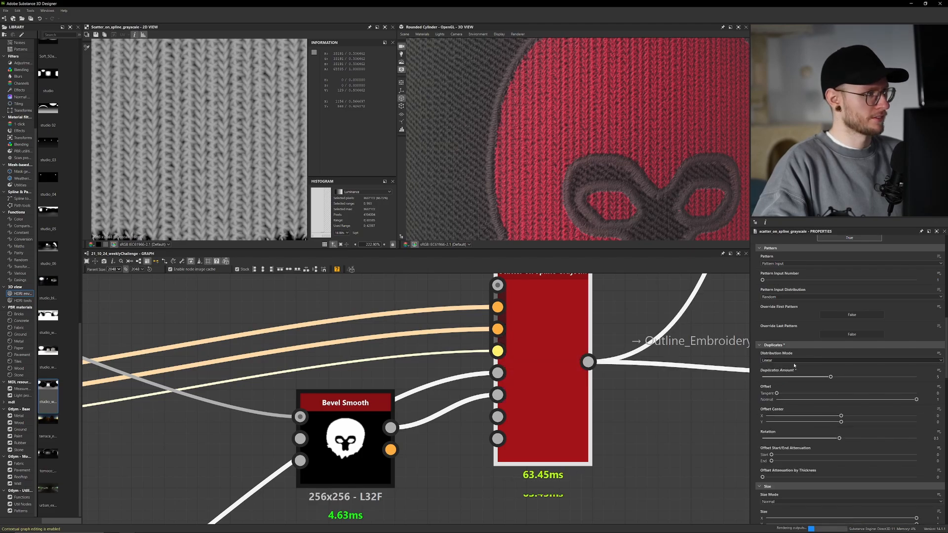
{"action": "left_click_drag", "start_coordinate": [831, 377], "coordinate": [848, 377]}
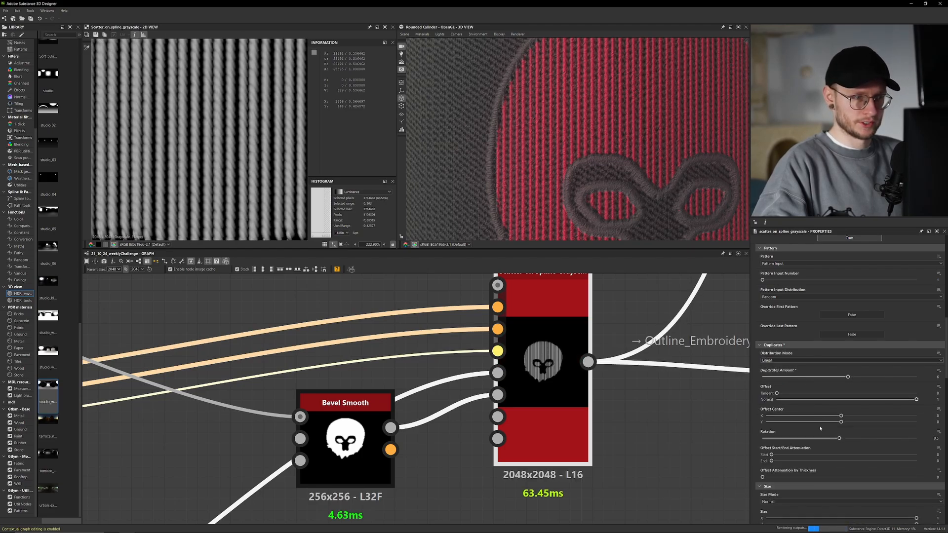
- Try a duplicates rotation of 0.42 and inspect the fill stitches on the cylinder
{"action": "left_click_drag", "start_coordinate": [831, 439], "coordinate": [828, 439]}
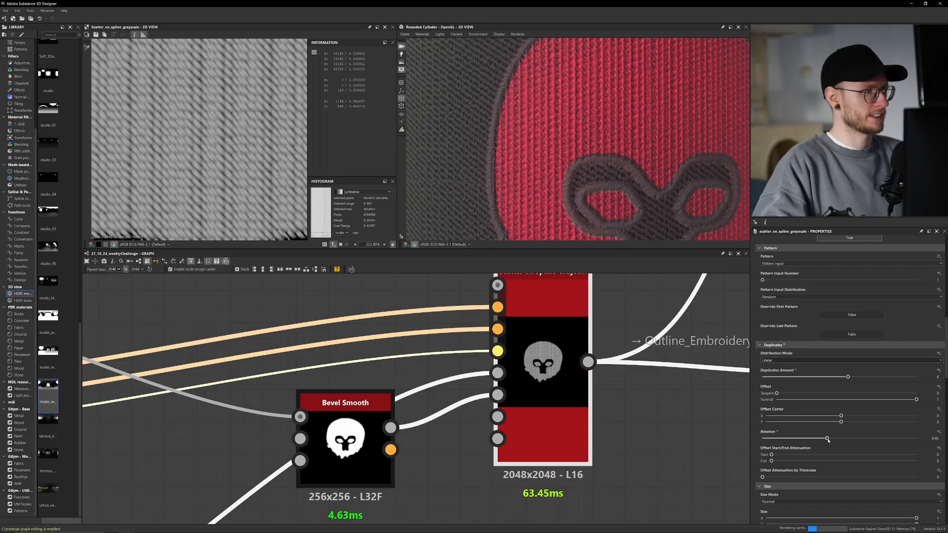
{"action": "mouse_move", "coordinate": [563, 179]}
{"action": "middle_mouse_down"}
{"action": "mouse_move", "coordinate": [558, 169]}
{"action": "mouse_move", "coordinate": [554, 190]}
{"action": "middle_mouse_up"}
{"action": "scroll", "coordinate": [547, 171], "scroll_direction": "up", "scroll_amount": 2}
{"action": "scroll", "coordinate": [552, 191], "scroll_direction": "up", "scroll_amount": 4}
{"action": "left_click_drag", "start_coordinate": [552, 190], "coordinate": [568, 178]}
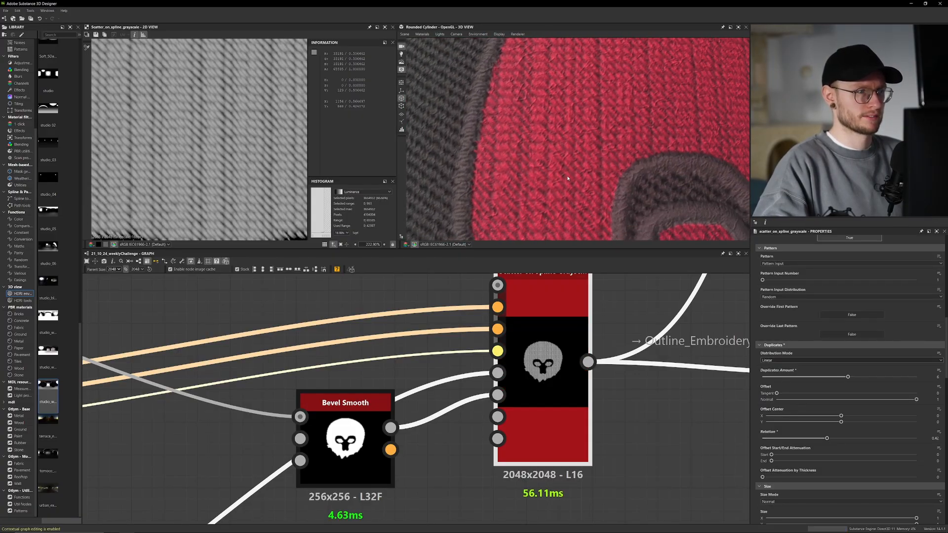
{"action": "scroll", "coordinate": [568, 178], "scroll_direction": "down", "scroll_amount": 8}
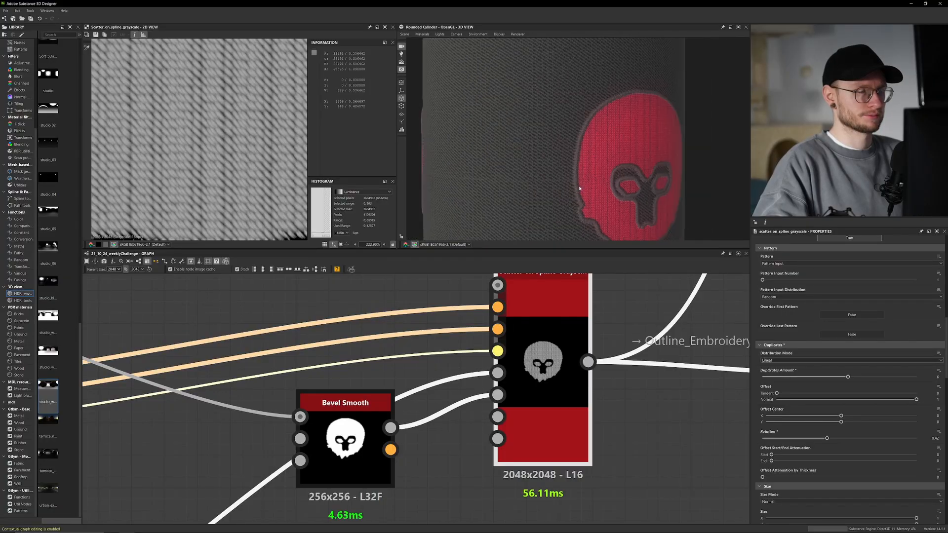
{"action": "scroll", "coordinate": [568, 187], "scroll_direction": "up", "scroll_amount": 5}
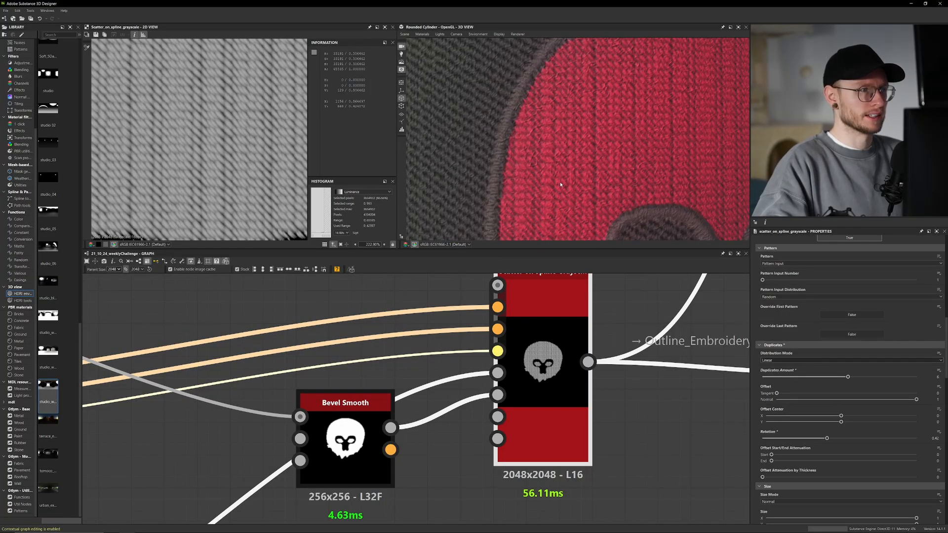
- Adjust the duplicates rotation of the fill stitches to 0.69
{"action": "left_click", "coordinate": [901, 438]}
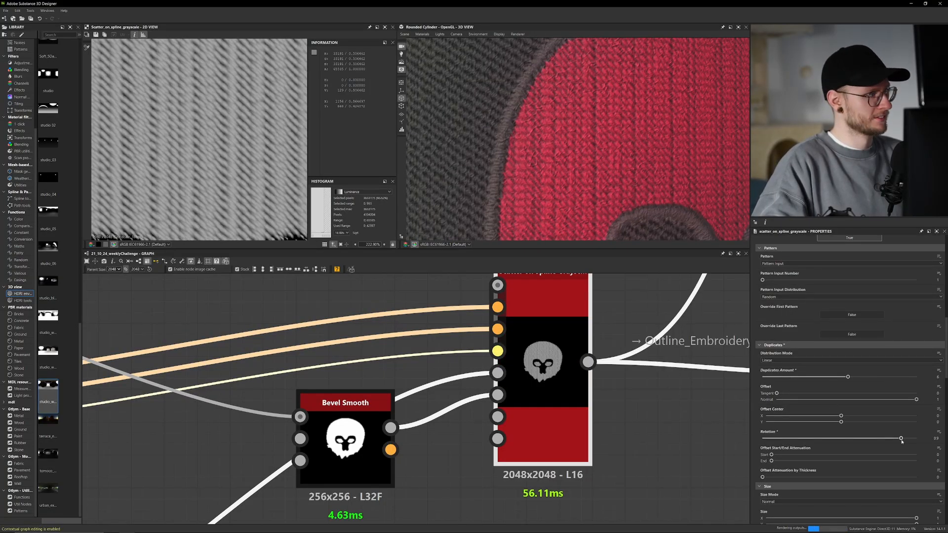
{"action": "left_click", "coordinate": [870, 438]}
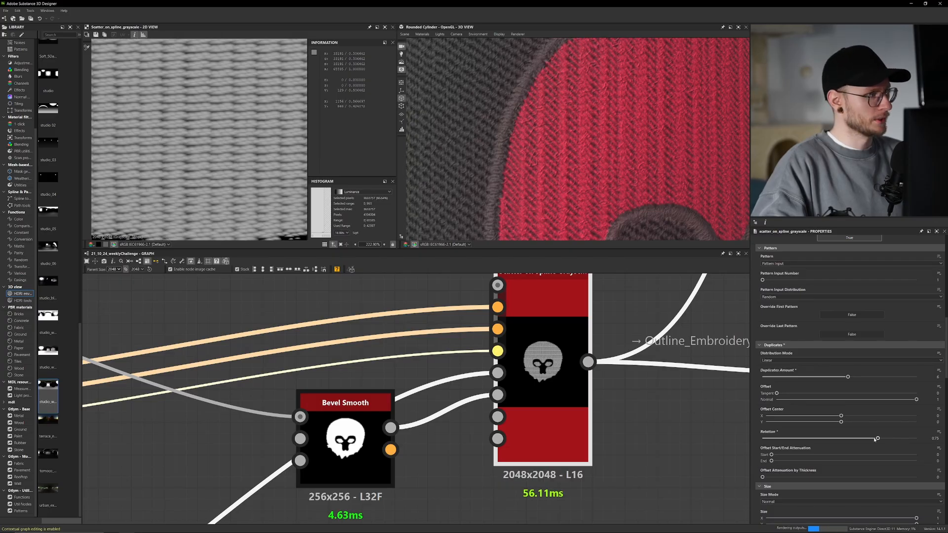
{"action": "left_click_drag", "start_coordinate": [870, 439], "coordinate": [869, 439]}
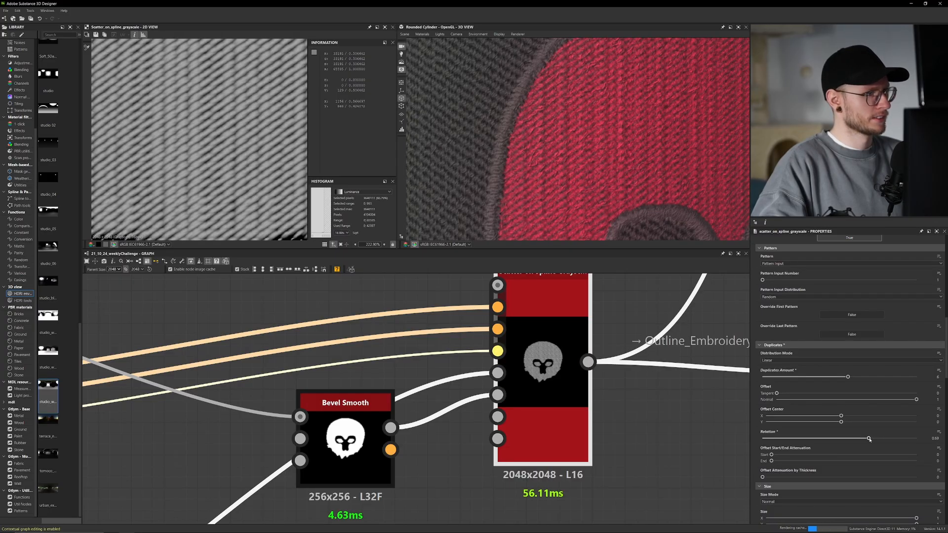
{"action": "scroll", "coordinate": [517, 88], "scroll_direction": "down", "scroll_amount": 6}
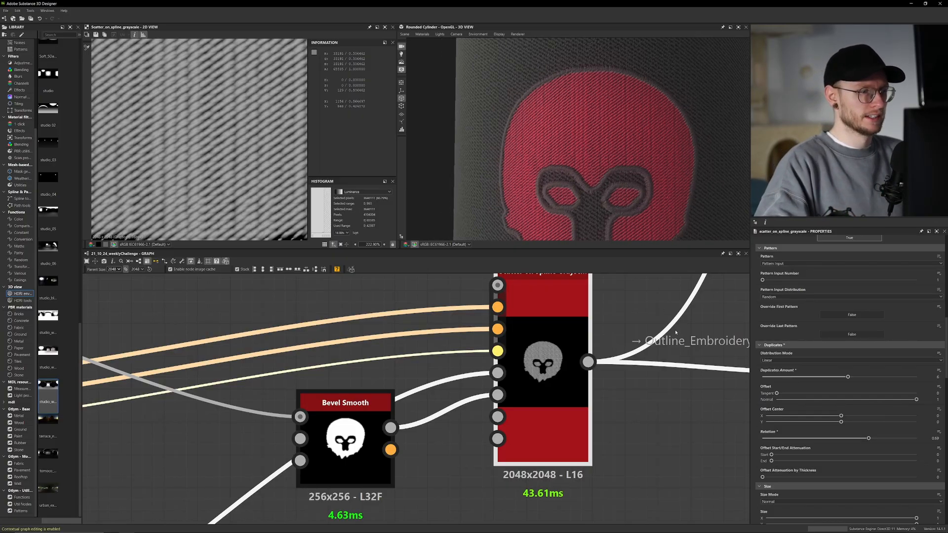
- Preview the output of the Scatter on Spline Grayscale node that feeds Outline_Embroidery
{"action": "scroll", "coordinate": [655, 339], "scroll_direction": "down", "scroll_amount": 4}
{"action": "scroll", "coordinate": [656, 339], "scroll_direction": "down", "scroll_amount": 1}
{"action": "middle_click_drag", "start_coordinate": [655, 339], "coordinate": [550, 367]}
{"action": "scroll", "coordinate": [598, 363], "scroll_direction": "up", "scroll_amount": 3}
{"action": "scroll", "coordinate": [542, 365], "scroll_direction": "down", "scroll_amount": 6}
{"action": "middle_click_drag", "start_coordinate": [527, 335], "coordinate": [494, 390]}
{"action": "scroll", "coordinate": [464, 364], "scroll_direction": "up", "scroll_amount": 3}
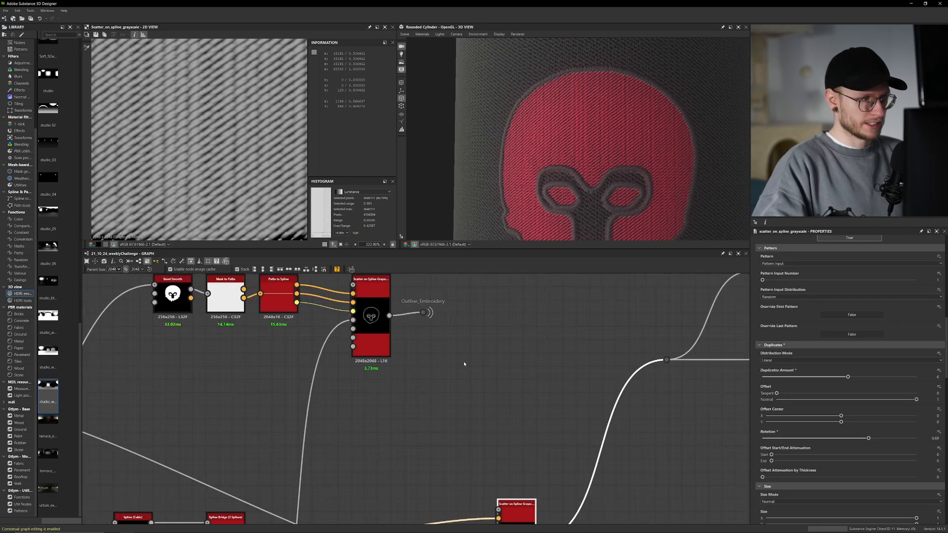
{"action": "left_click", "coordinate": [384, 331]}
{"action": "double_click", "coordinate": [384, 330]}
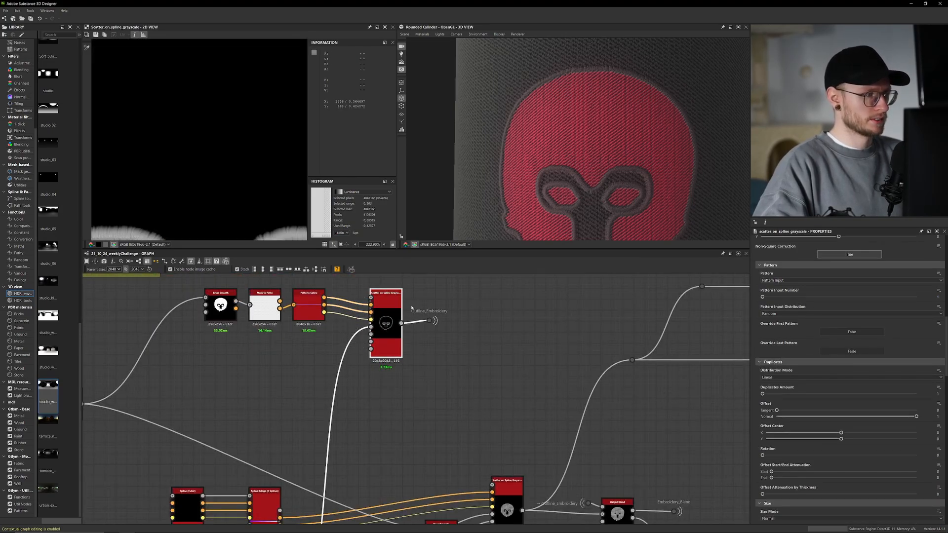
- Return to the fill's Scatter on Spline Grayscale node and preview its output
{"action": "middle_click_drag", "start_coordinate": [500, 426], "coordinate": [432, 307]}
{"action": "scroll", "coordinate": [432, 307], "scroll_direction": "down", "scroll_amount": 1}
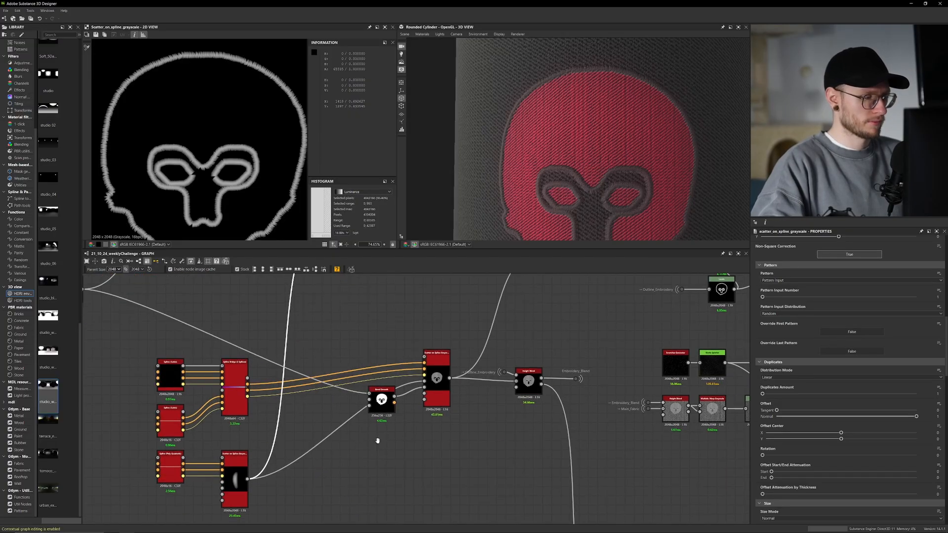
{"action": "middle_click_drag", "start_coordinate": [376, 440], "coordinate": [389, 362]}
{"action": "middle_click_drag", "start_coordinate": [450, 289], "coordinate": [437, 347]}
{"action": "scroll", "coordinate": [437, 348], "scroll_direction": "up", "scroll_amount": 3}
{"action": "double_click", "coordinate": [437, 347]}
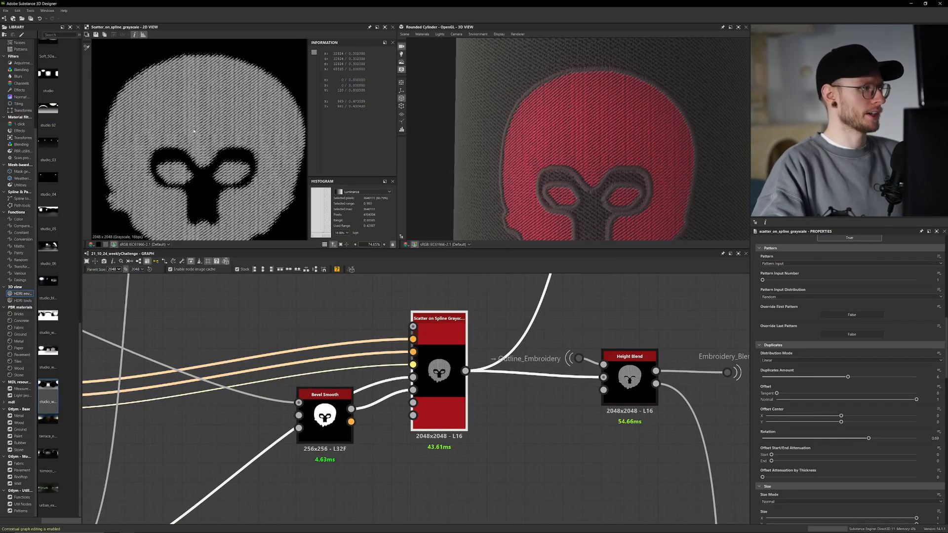
- Preview the Height Blend node's output and examine how the outline stitches meet the fill, in 2D and on the cylinder
{"action": "middle_click_drag", "start_coordinate": [571, 425], "coordinate": [478, 434]}
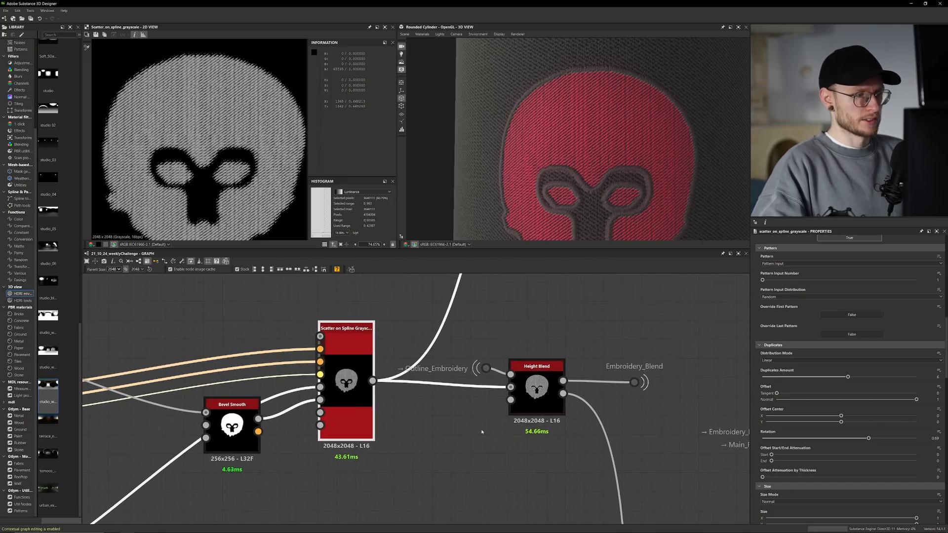
{"action": "double_click", "coordinate": [544, 385]}
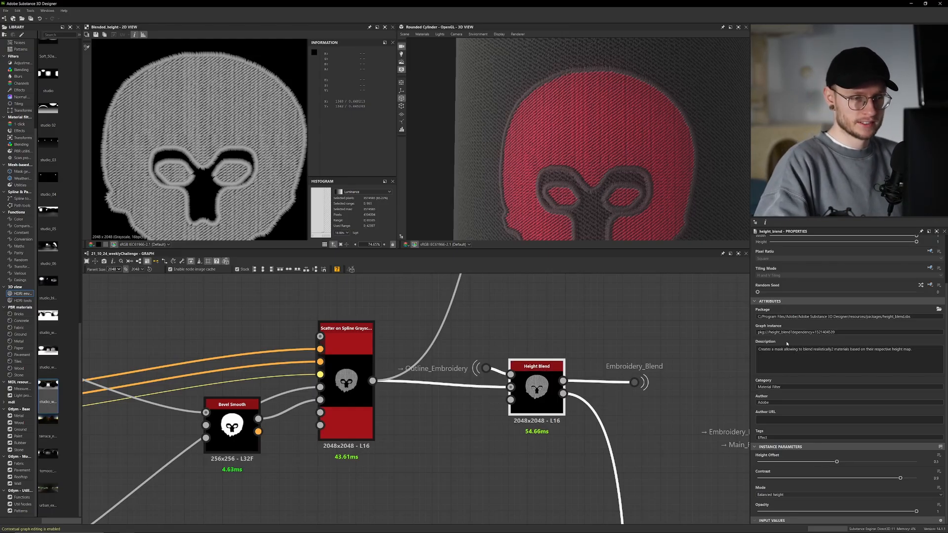
{"action": "scroll", "coordinate": [261, 171], "scroll_direction": "up", "scroll_amount": 8}
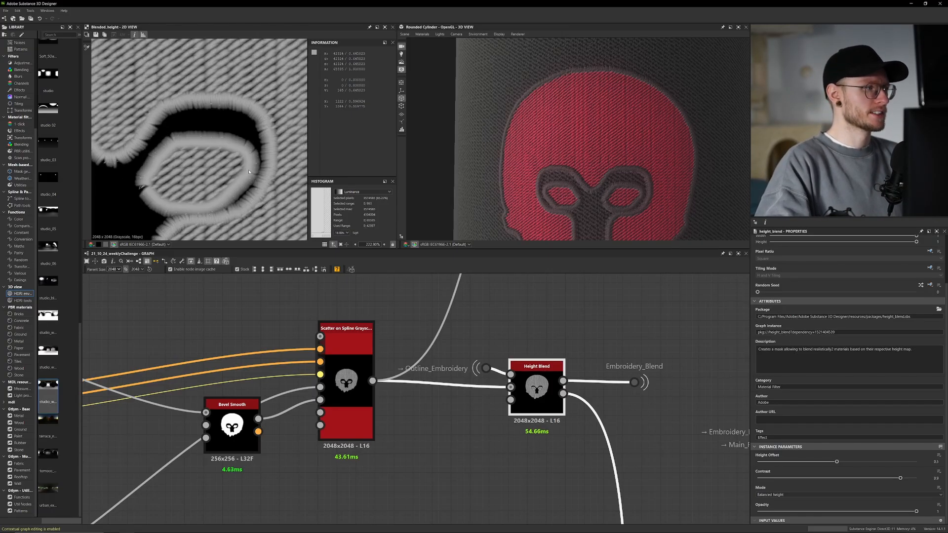
{"action": "scroll", "coordinate": [227, 174], "scroll_direction": "up", "scroll_amount": 1}
{"action": "middle_click_drag", "start_coordinate": [225, 173], "coordinate": [215, 210]}
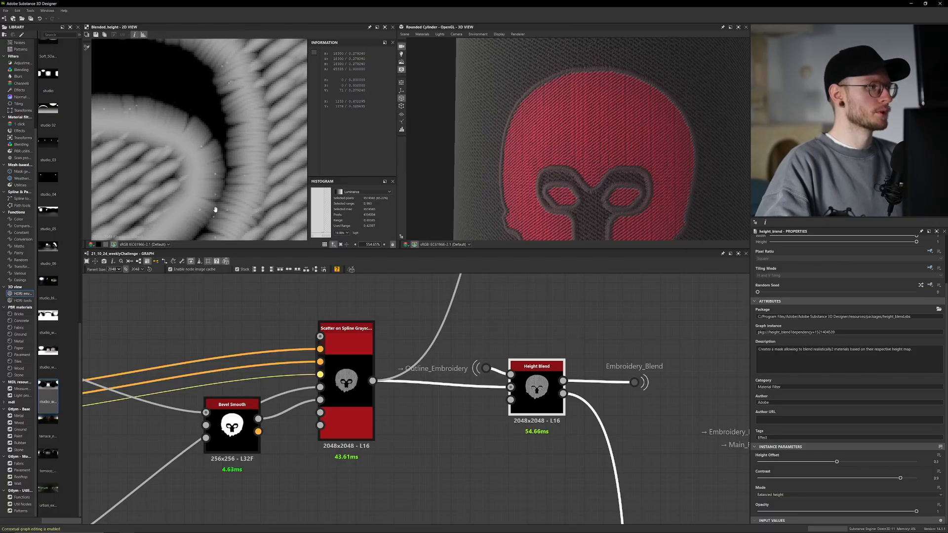
{"action": "middle_click_drag", "start_coordinate": [257, 82], "coordinate": [242, 152]}
{"action": "scroll", "coordinate": [243, 152], "scroll_direction": "up", "scroll_amount": 3}
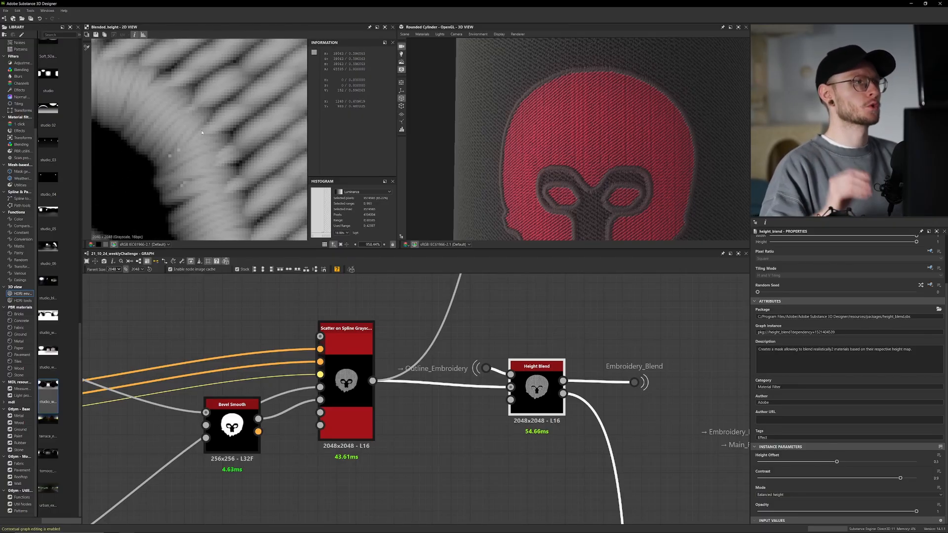
{"action": "scroll", "coordinate": [202, 133], "scroll_direction": "down", "scroll_amount": 7}
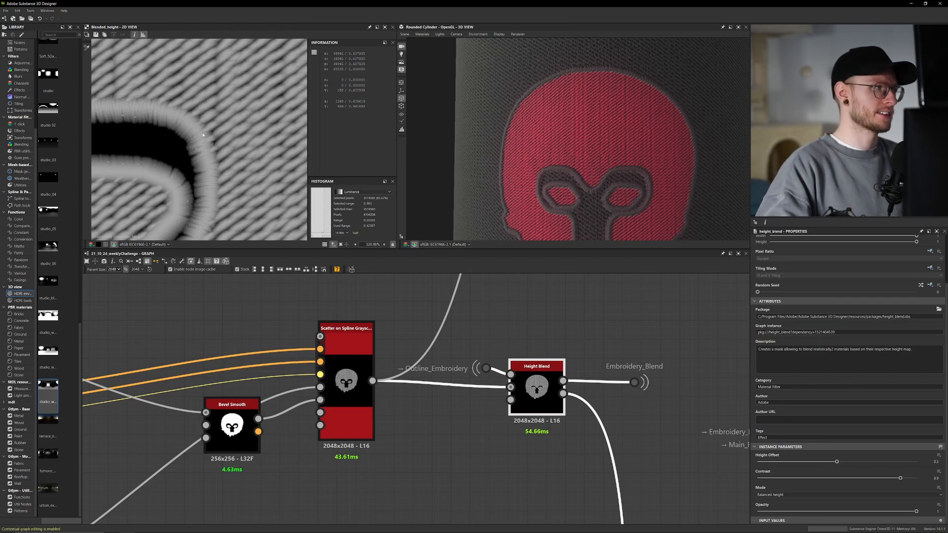
{"action": "scroll", "coordinate": [578, 85], "scroll_direction": "up", "scroll_amount": 5}
{"action": "scroll", "coordinate": [578, 85], "scroll_direction": "up", "scroll_amount": 6}
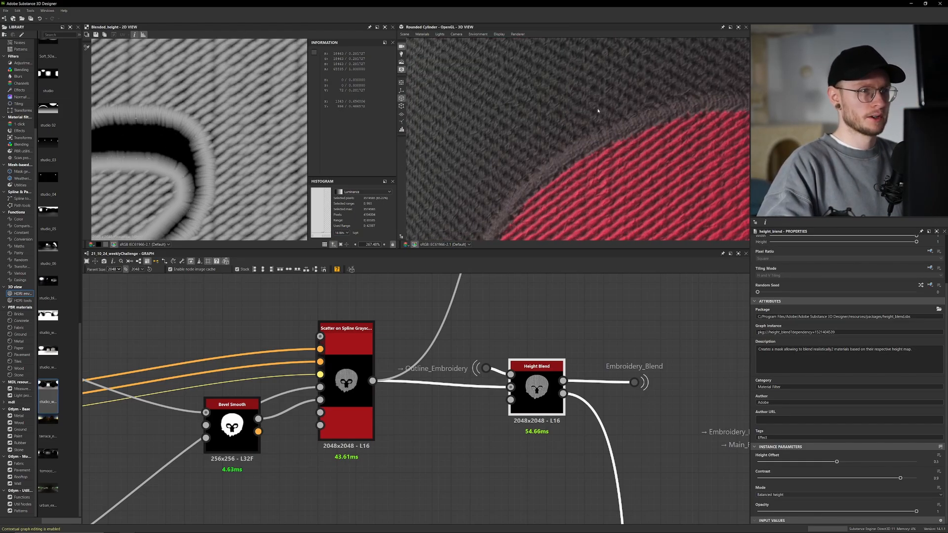
{"action": "left_click_drag", "start_coordinate": [605, 123], "coordinate": [606, 111]}
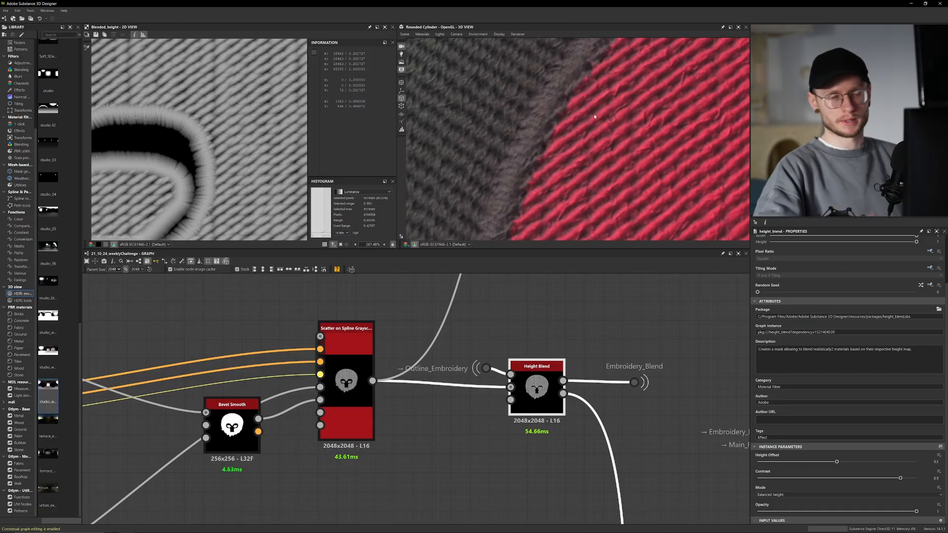
- Compare the skull's upper edge in the fill scatter node's output with the same edge in the Height Blend output
{"action": "scroll", "coordinate": [152, 131], "scroll_direction": "down", "scroll_amount": 3}
{"action": "middle_click_drag", "start_coordinate": [152, 132], "coordinate": [190, 203]}
{"action": "scroll", "coordinate": [178, 110], "scroll_direction": "up", "scroll_amount": 2}
{"action": "middle_click_drag", "start_coordinate": [173, 99], "coordinate": [196, 141]}
{"action": "scroll", "coordinate": [199, 161], "scroll_direction": "up", "scroll_amount": 4}
{"action": "scroll", "coordinate": [196, 140], "scroll_direction": "up", "scroll_amount": 3}
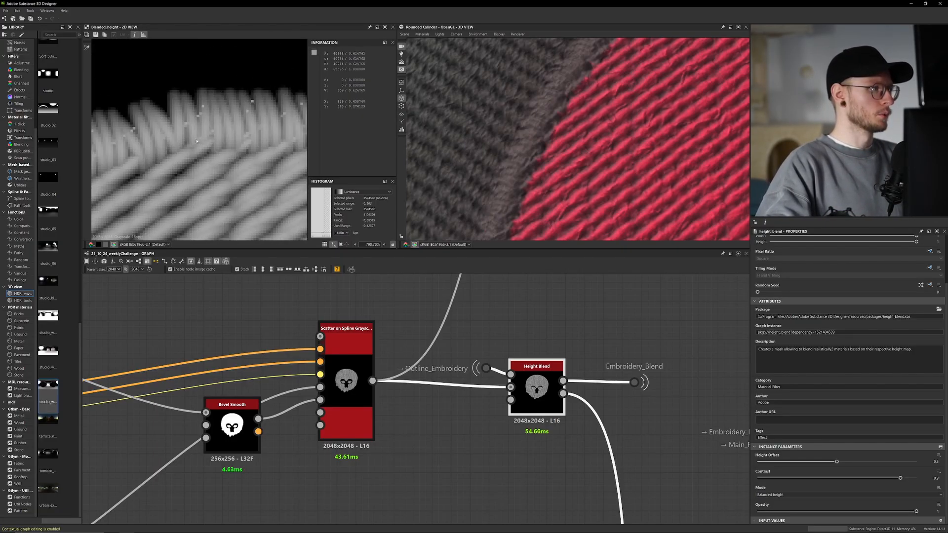
{"action": "double_click", "coordinate": [346, 375]}
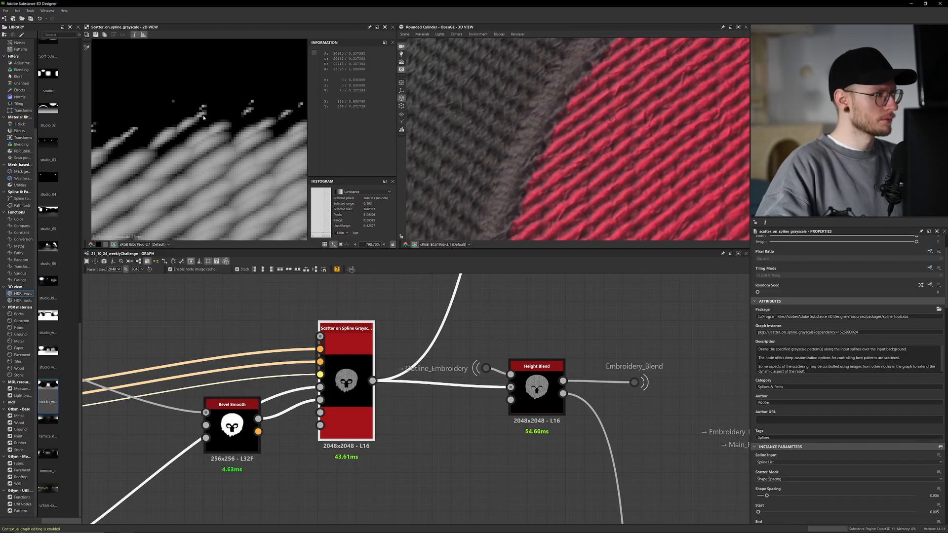
{"action": "scroll", "coordinate": [161, 144], "scroll_direction": "down", "scroll_amount": 1}
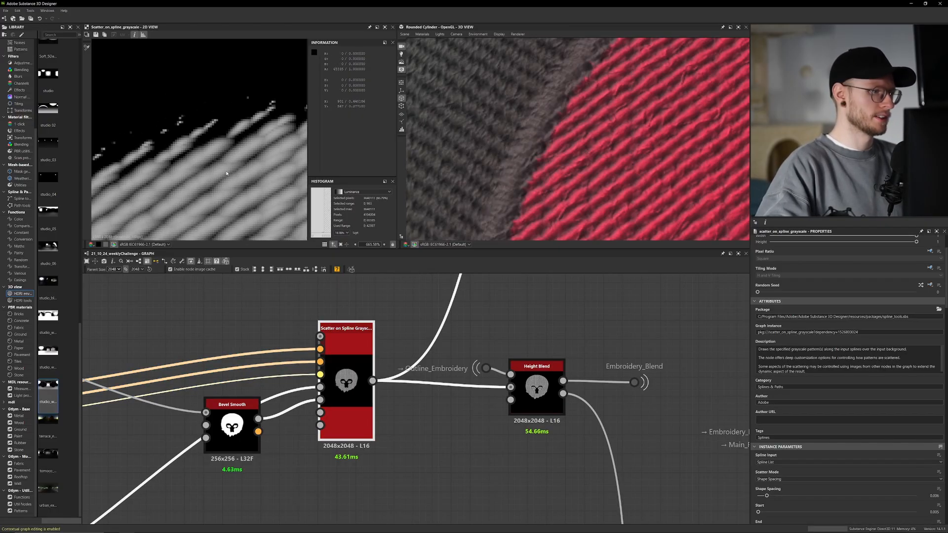
{"action": "double_click", "coordinate": [537, 387]}
{"action": "scroll", "coordinate": [251, 118], "scroll_direction": "down", "scroll_amount": 4}
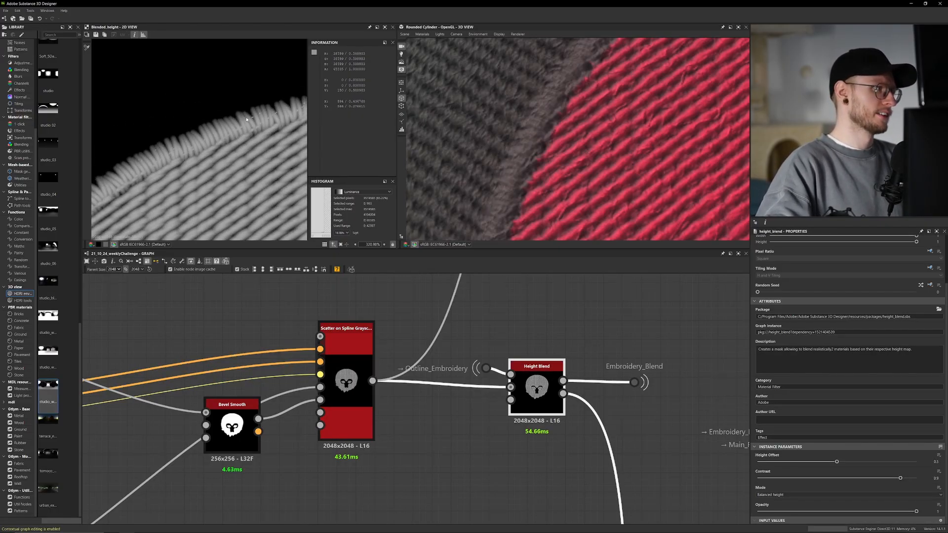
{"action": "scroll", "coordinate": [251, 119], "scroll_direction": "up", "scroll_amount": 4}
{"action": "scroll", "coordinate": [174, 165], "scroll_direction": "down", "scroll_amount": 1}
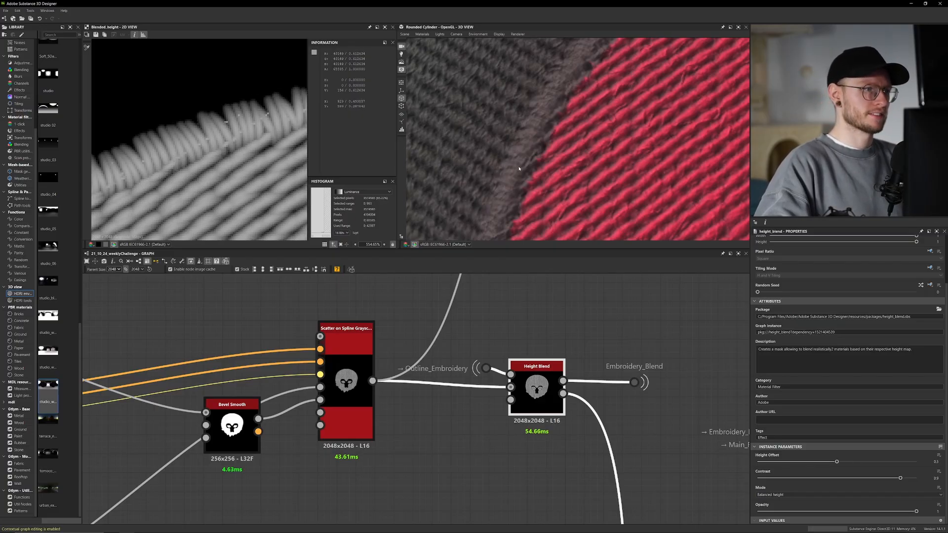
- Examine the embroidered outline and the surrounding knit fabric up close on the 3D cylinder
{"action": "scroll", "coordinate": [515, 145], "scroll_direction": "up", "scroll_amount": 3}
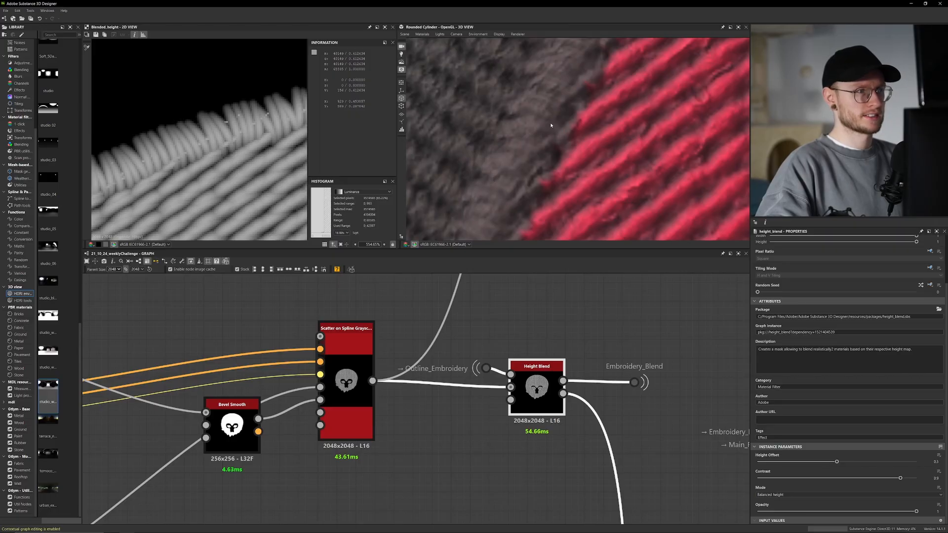
{"action": "scroll", "coordinate": [551, 125], "scroll_direction": "down", "scroll_amount": 1}
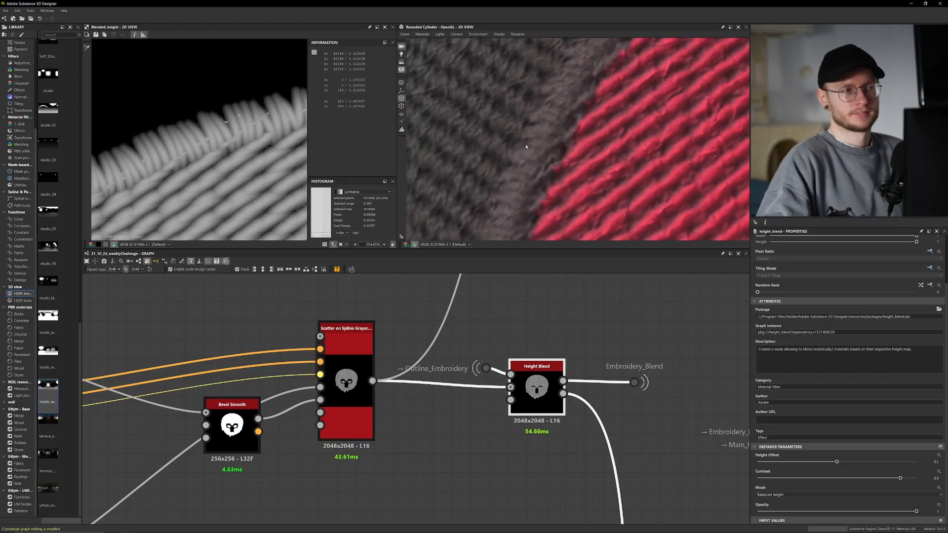
{"action": "scroll", "coordinate": [526, 147], "scroll_direction": "down", "scroll_amount": 5}
{"action": "scroll", "coordinate": [544, 172], "scroll_direction": "down", "scroll_amount": 4}
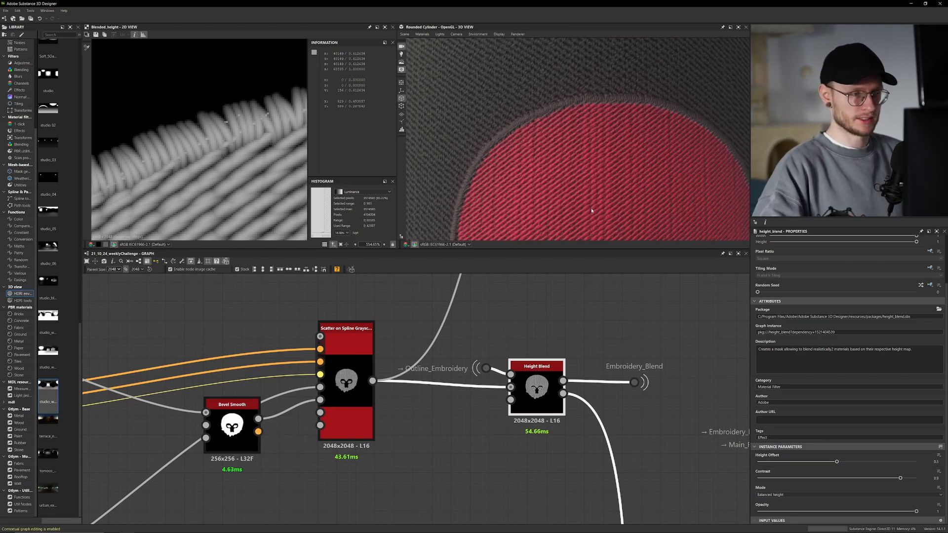
- Preview the output of the Height Blend node that merges Embroidery_Blend with Main_Fabric
{"action": "scroll", "coordinate": [611, 339], "scroll_direction": "down", "scroll_amount": 4}
{"action": "scroll", "coordinate": [610, 340], "scroll_direction": "down", "scroll_amount": 4}
{"action": "middle_click_drag", "start_coordinate": [574, 357], "coordinate": [356, 363]}
{"action": "scroll", "coordinate": [545, 386], "scroll_direction": "up", "scroll_amount": 2}
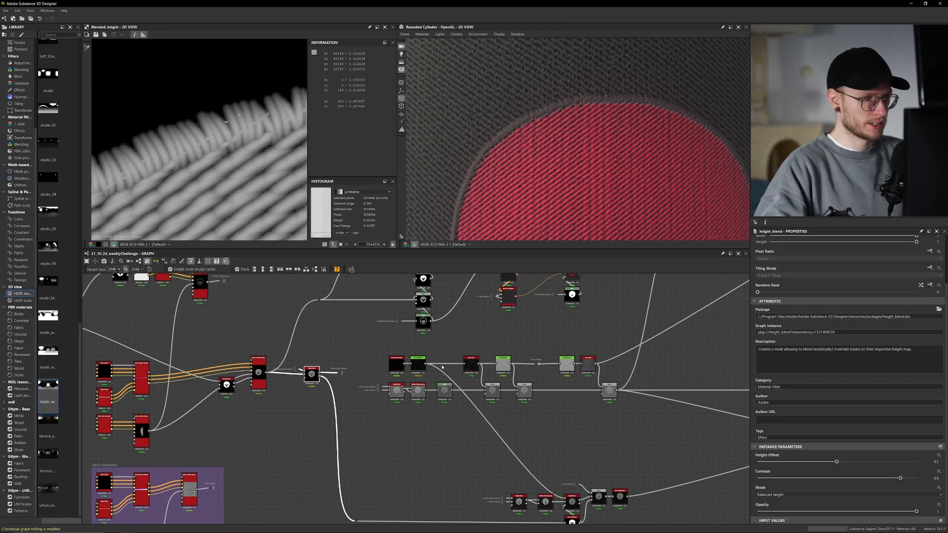
{"action": "scroll", "coordinate": [442, 366], "scroll_direction": "down", "scroll_amount": 2}
{"action": "middle_click_drag", "start_coordinate": [441, 369], "coordinate": [439, 422]}
{"action": "scroll", "coordinate": [439, 421], "scroll_direction": "up", "scroll_amount": 6}
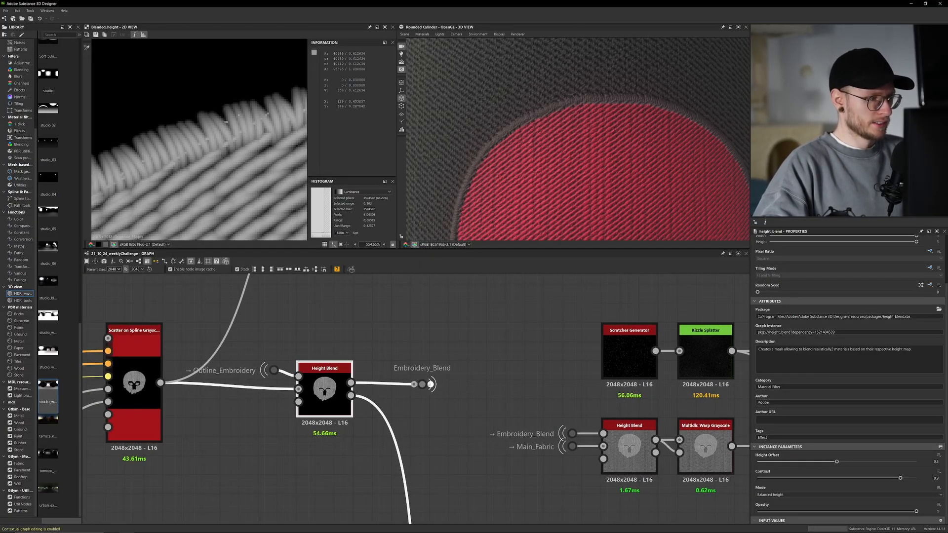
{"action": "scroll", "coordinate": [222, 206], "scroll_direction": "down", "scroll_amount": 9}
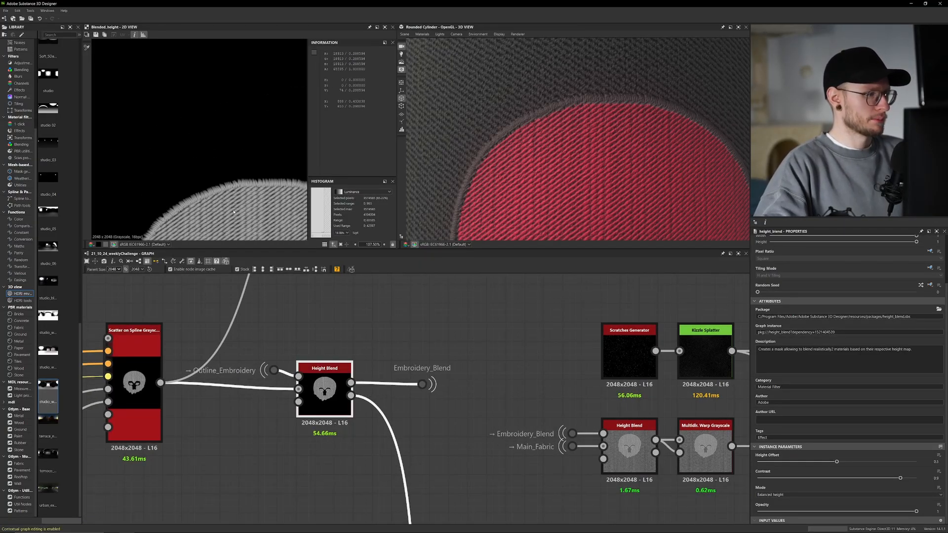
{"action": "scroll", "coordinate": [442, 395], "scroll_direction": "down", "scroll_amount": 2}
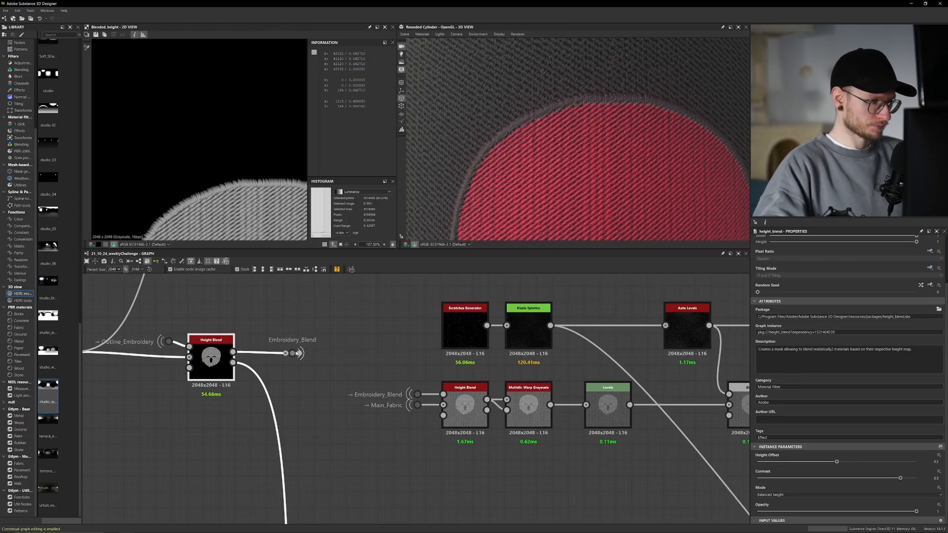
{"action": "scroll", "coordinate": [415, 360], "scroll_direction": "up", "scroll_amount": 5}
{"action": "double_click", "coordinate": [484, 390]}
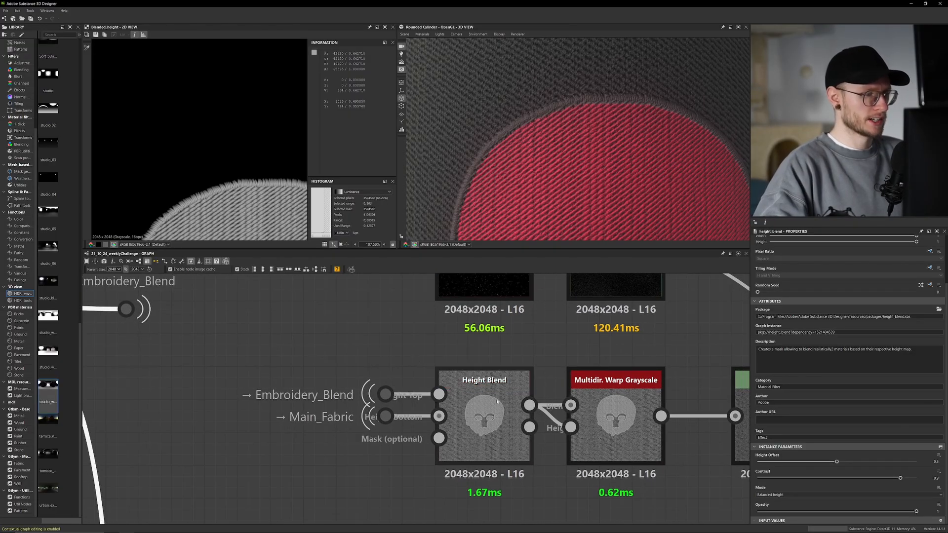
- Examine where the outline stitches meet the knit fabric up close, in the blended height map and on the cylinder
{"action": "scroll", "coordinate": [412, 377], "scroll_direction": "down", "scroll_amount": 6}
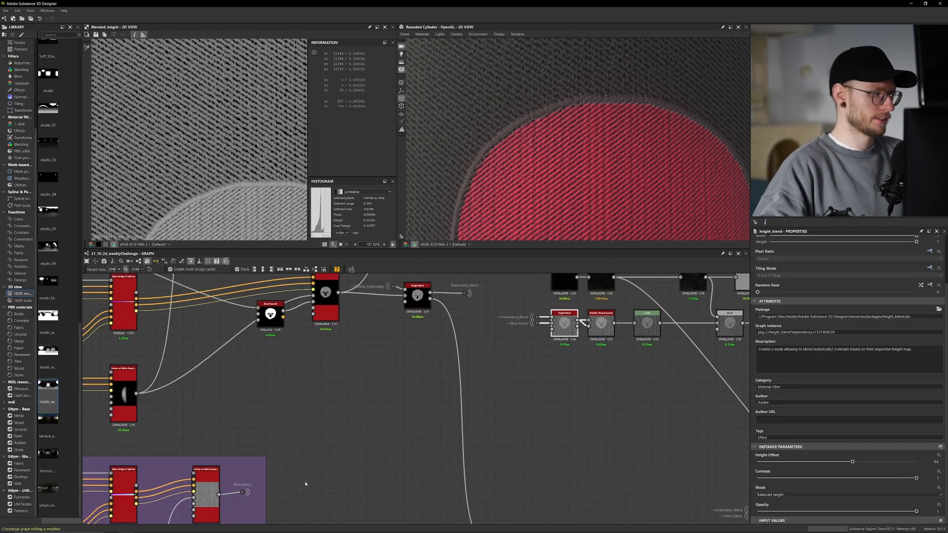
{"action": "scroll", "coordinate": [256, 185], "scroll_direction": "up", "scroll_amount": 8}
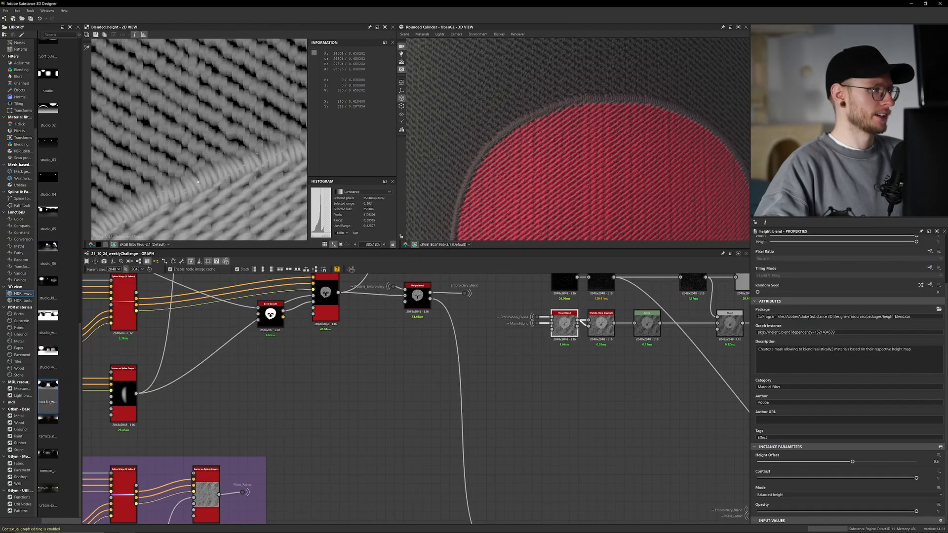
{"action": "scroll", "coordinate": [200, 170], "scroll_direction": "up", "scroll_amount": 4}
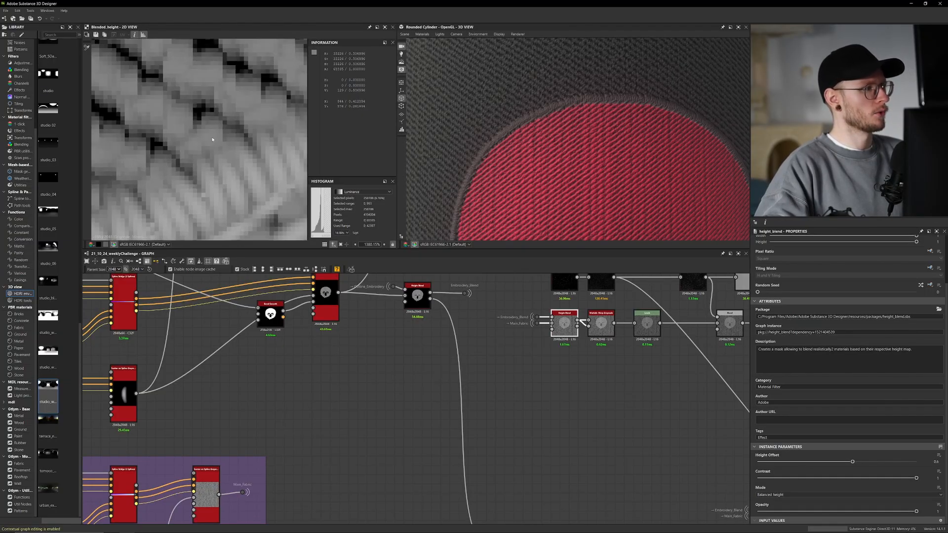
{"action": "scroll", "coordinate": [501, 128], "scroll_direction": "up", "scroll_amount": 5}
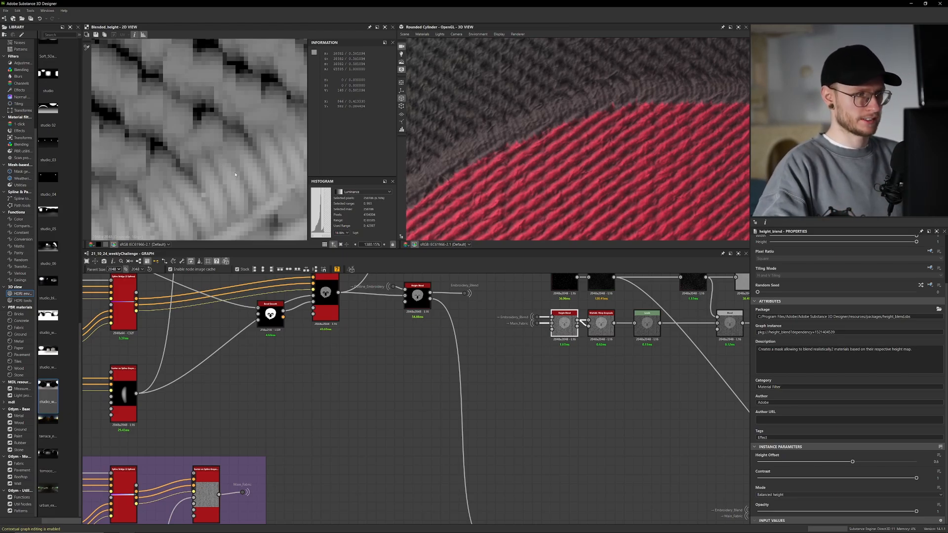
{"action": "scroll", "coordinate": [568, 319], "scroll_direction": "up", "scroll_amount": 5}
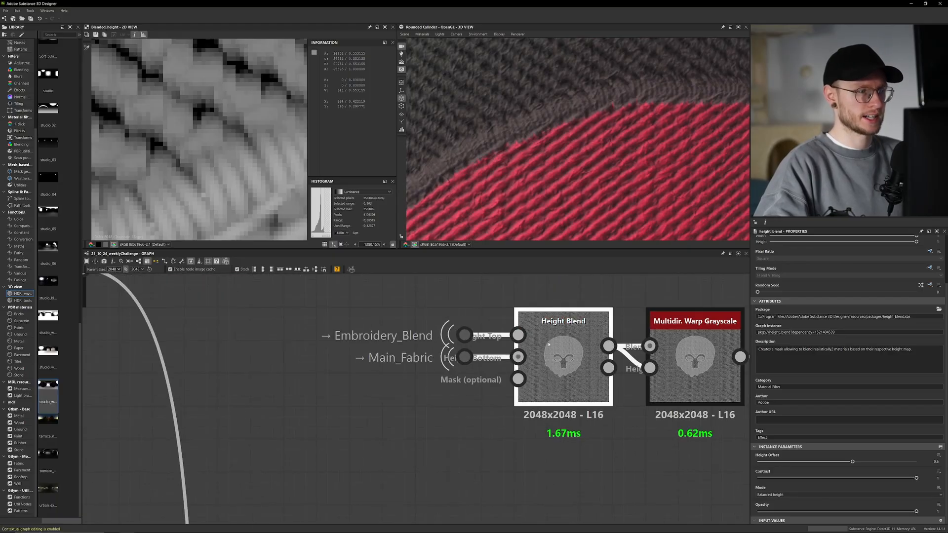
- Frame the whole skull in the 2D view of the combined fabric and embroidery height map
{"action": "middle_click_drag", "start_coordinate": [454, 391], "coordinate": [357, 389]}
{"action": "scroll", "coordinate": [198, 207], "scroll_direction": "down", "scroll_amount": 10}
{"action": "scroll", "coordinate": [432, 339], "scroll_direction": "down", "scroll_amount": 5}
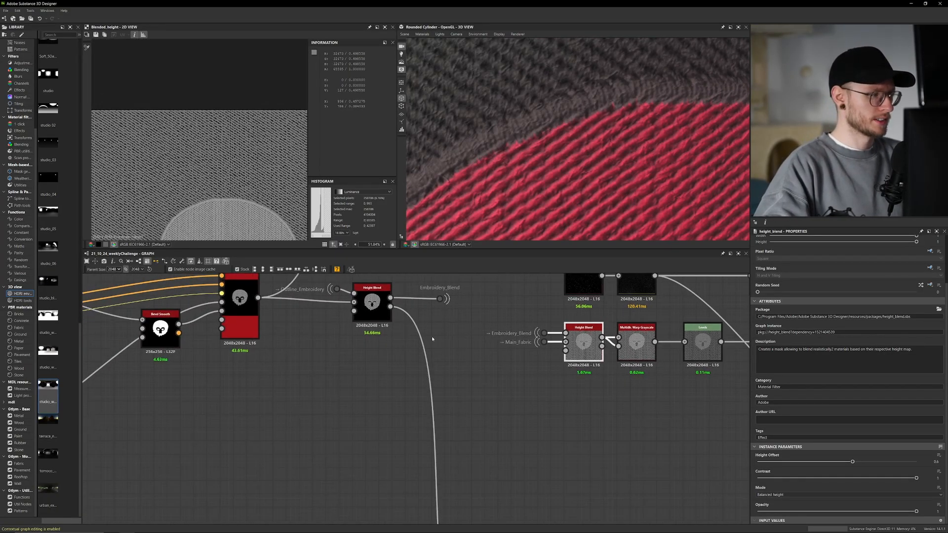
{"action": "key", "text": "f"}
{"action": "scroll", "coordinate": [208, 161], "scroll_direction": "up", "scroll_amount": 3}
{"action": "middle_click_drag", "start_coordinate": [206, 105], "coordinate": [212, 139]}
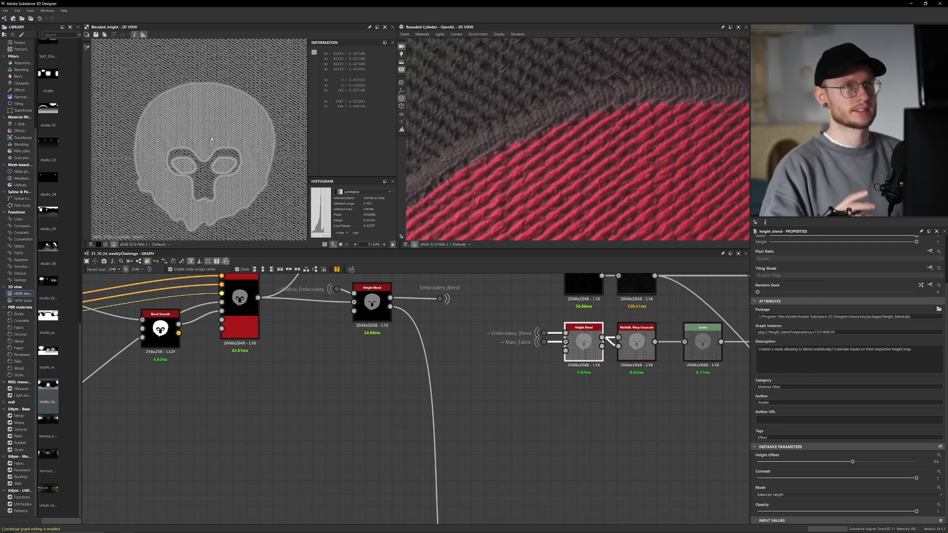
- Preview the embroidery-only Height Blend and the Outline_Embroidery scatter node's output, and examine the outline stitches up close
{"action": "double_click", "coordinate": [375, 305]}
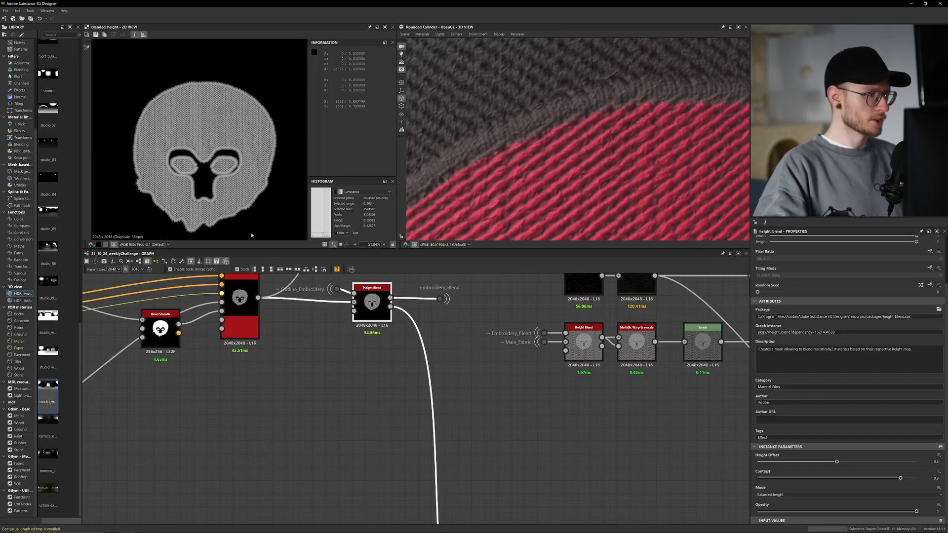
{"action": "middle_click_drag", "start_coordinate": [312, 369], "coordinate": [375, 516]}
{"action": "middle_click_drag", "start_coordinate": [364, 344], "coordinate": [398, 497]}
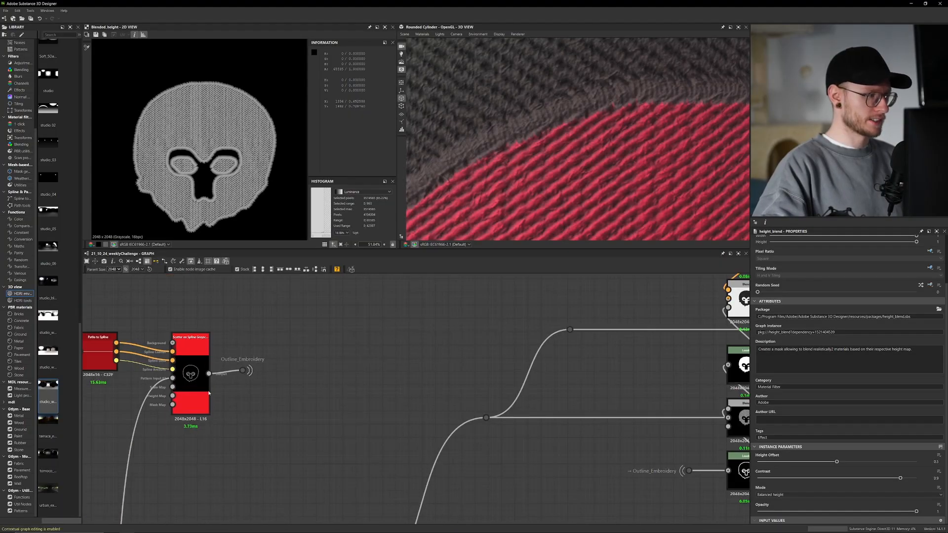
{"action": "scroll", "coordinate": [203, 384], "scroll_direction": "down", "scroll_amount": 2}
{"action": "double_click", "coordinate": [196, 378]}
{"action": "scroll", "coordinate": [262, 182], "scroll_direction": "up", "scroll_amount": 5}
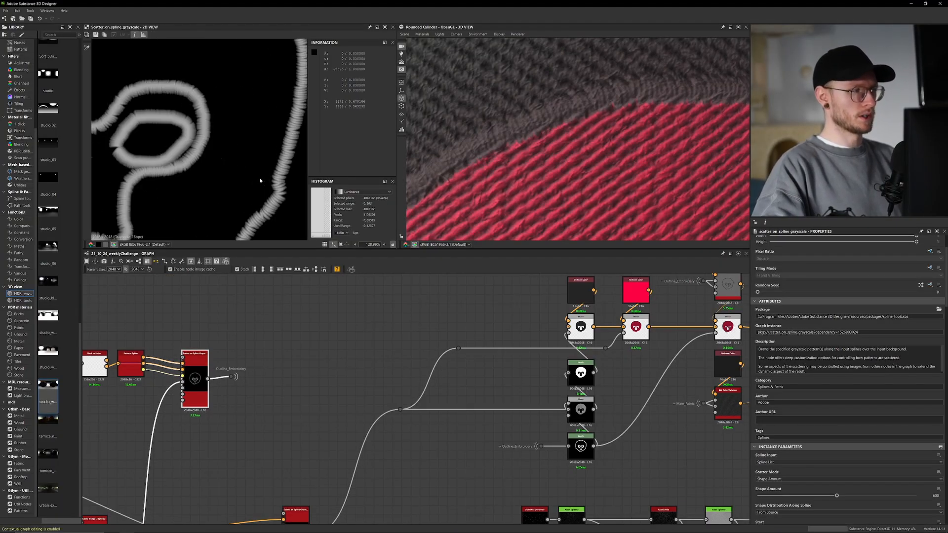
{"action": "scroll", "coordinate": [201, 174], "scroll_direction": "up", "scroll_amount": 2}
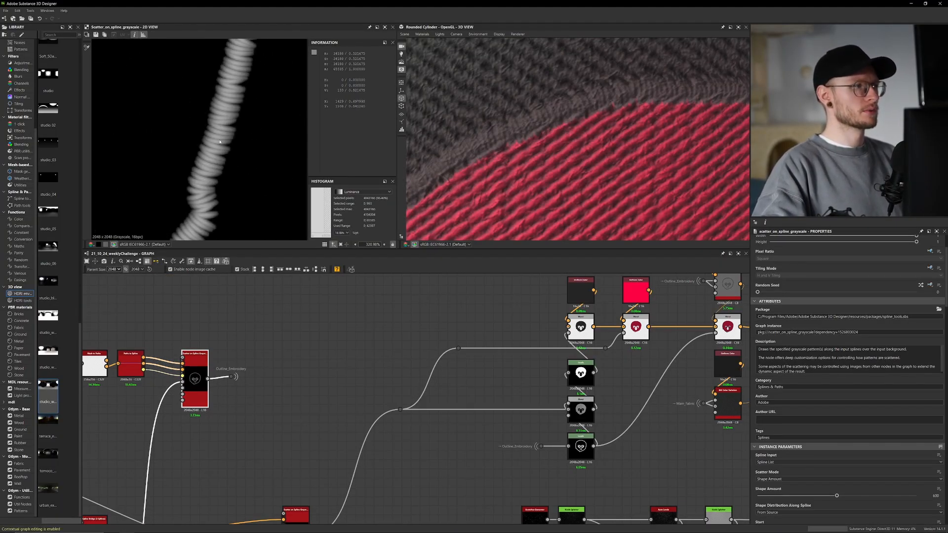
- Preview the Height Blend feeding Embroidery_Blend again and inspect the skull's side edge where outline and fill meet
{"action": "middle_click_drag", "start_coordinate": [382, 475], "coordinate": [381, 387]}
{"action": "double_click", "coordinate": [386, 431]}
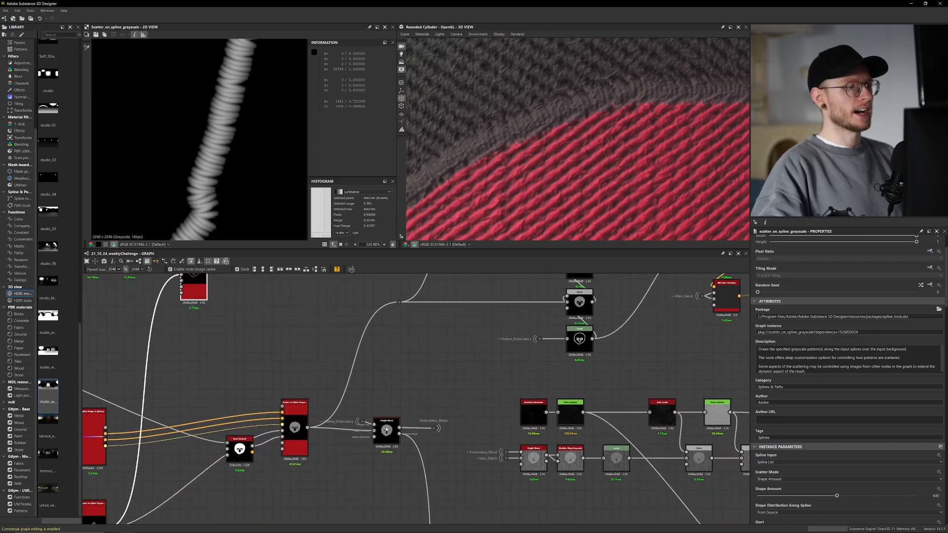
{"action": "middle_click_drag", "start_coordinate": [164, 119], "coordinate": [212, 147]}
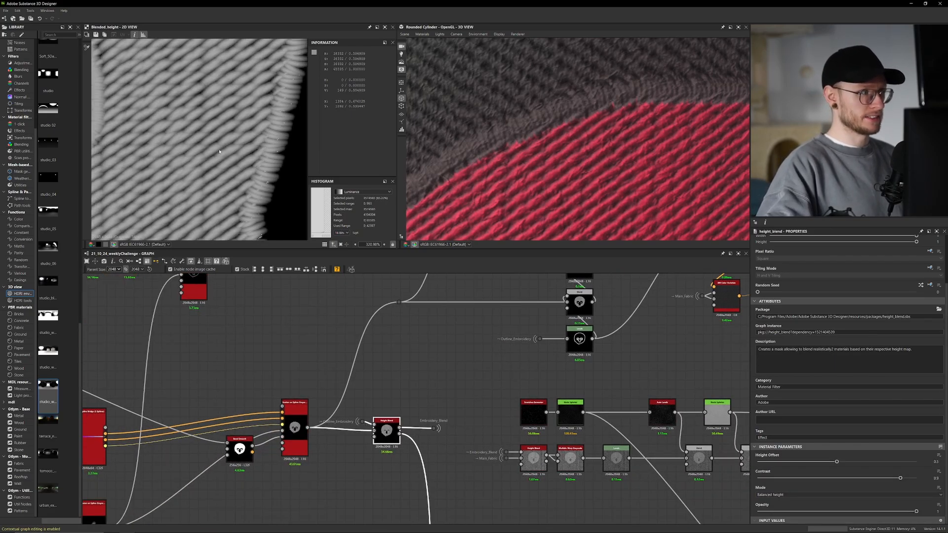
- Preview the Scatter on Spline Grayscale output inside the Fabric Generator frame to inspect the knit base
{"action": "scroll", "coordinate": [339, 360], "scroll_direction": "down", "scroll_amount": 4}
{"action": "middle_click_drag", "start_coordinate": [355, 513], "coordinate": [353, 346]}
{"action": "left_click", "coordinate": [263, 339]}
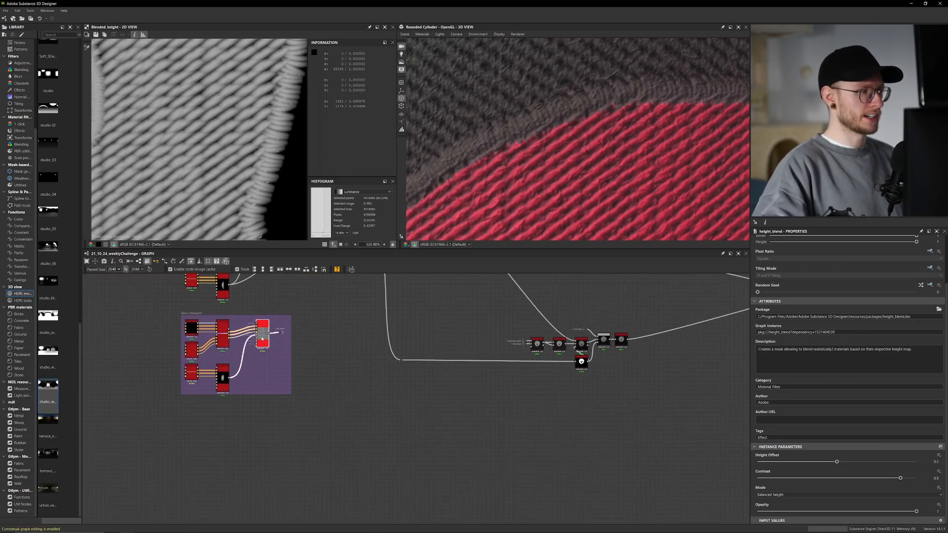
{"action": "double_click", "coordinate": [262, 336]}
{"action": "middle_click_drag", "start_coordinate": [338, 313], "coordinate": [322, 384]}
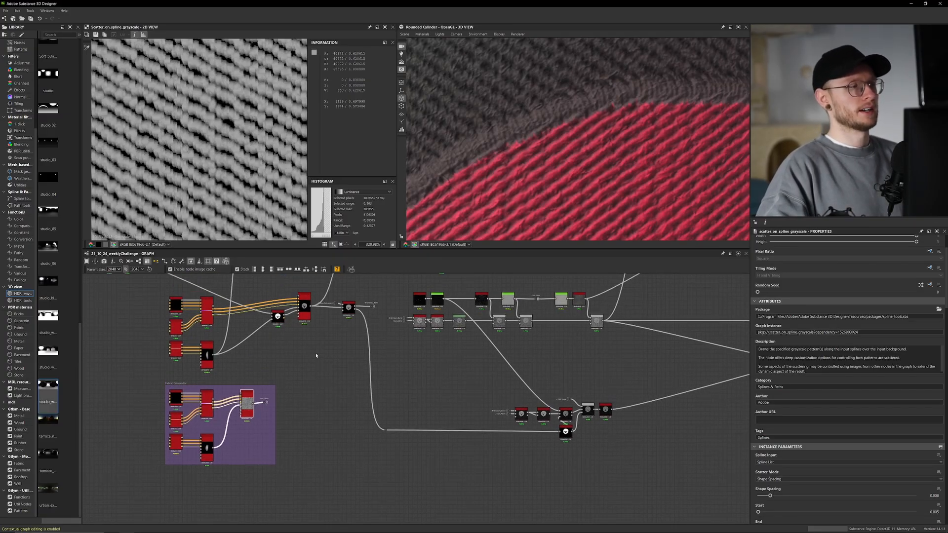
{"action": "scroll", "coordinate": [306, 353], "scroll_direction": "up", "scroll_amount": 1}
{"action": "middle_click_drag", "start_coordinate": [312, 369], "coordinate": [323, 414]}
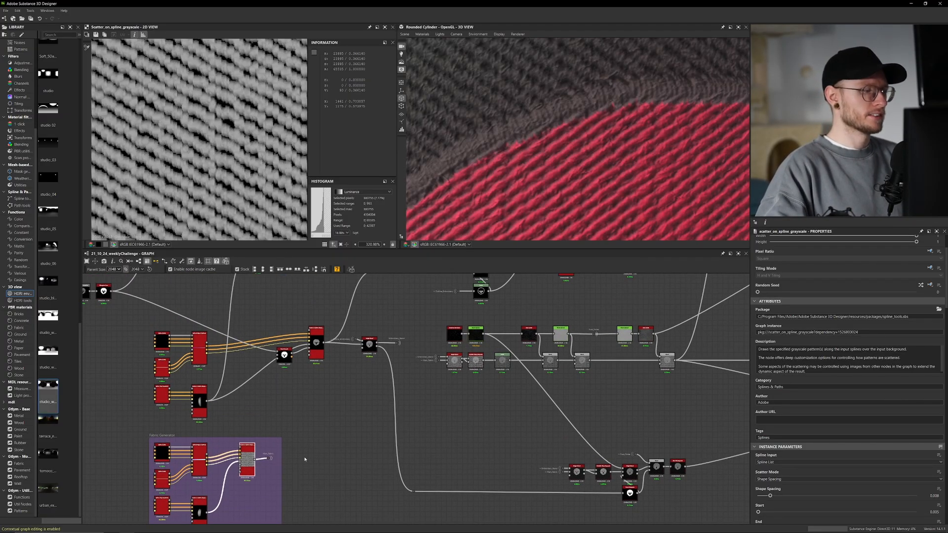
- Try adding a Levels node in the empty graph area beside the Fabric Generator frame
{"action": "left_click", "coordinate": [335, 463]}
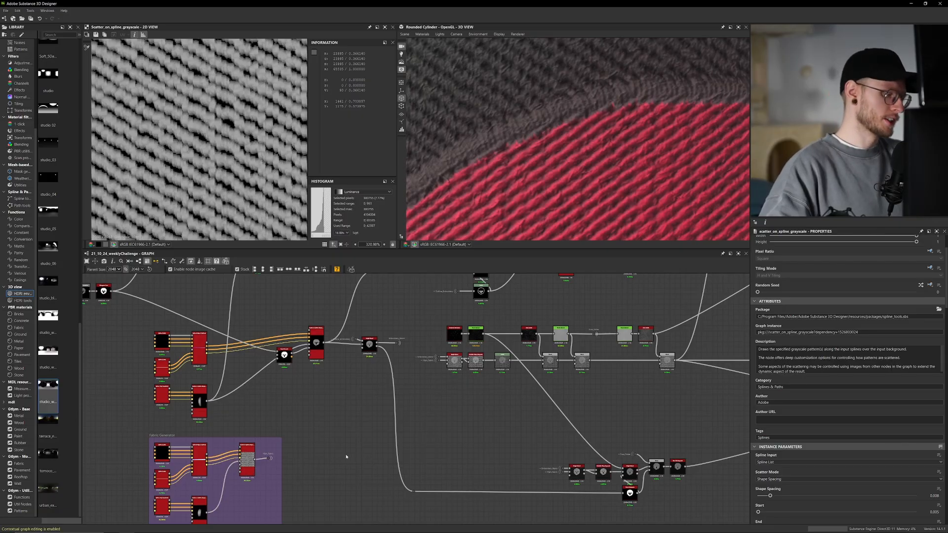
{"action": "key", "text": "space"}
{"action": "type", "text": "lev"}
{"action": "key", "text": "Return"}
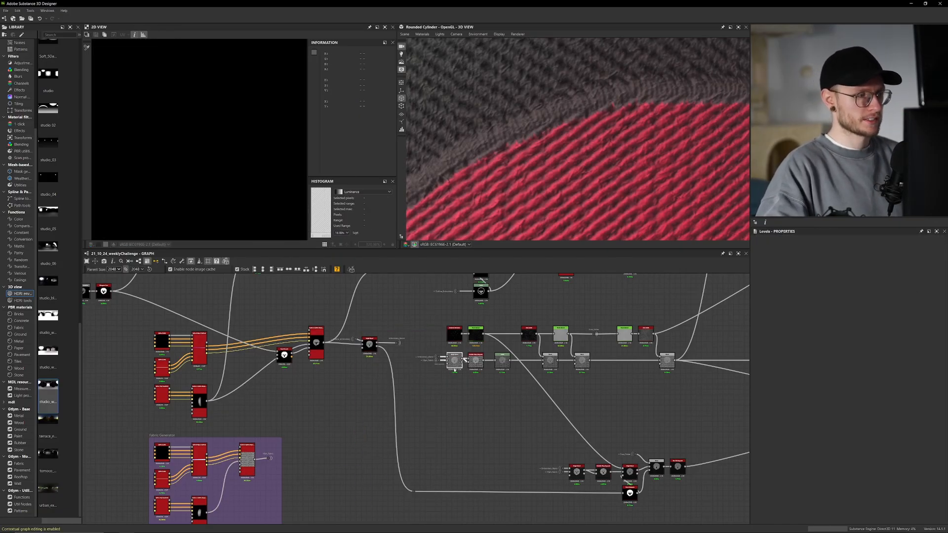
- Preview the fabric-and-embroidery Height Blend, review its blend parameters, and examine the skull's edge in 2D and on the cylinder
{"action": "double_click", "coordinate": [454, 361]}
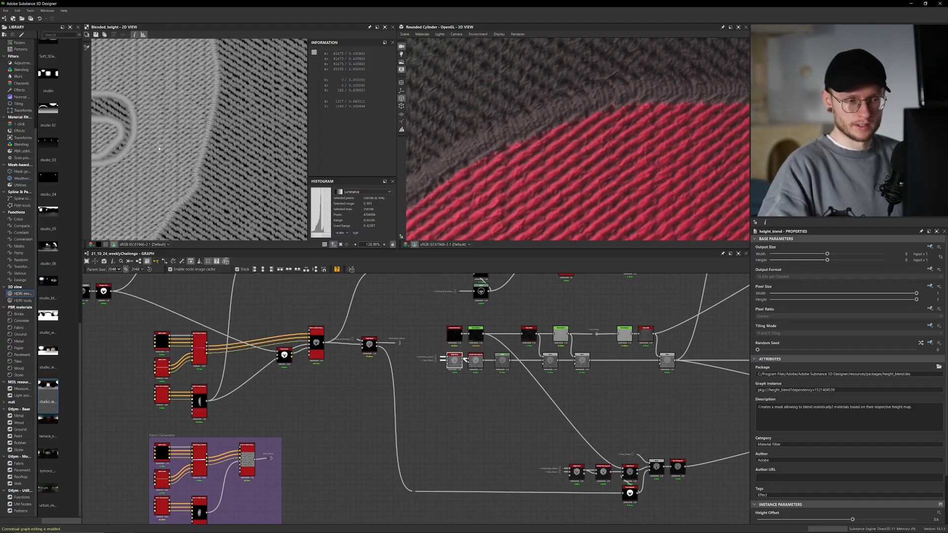
{"action": "scroll", "coordinate": [864, 426], "scroll_direction": "down", "scroll_amount": 3}
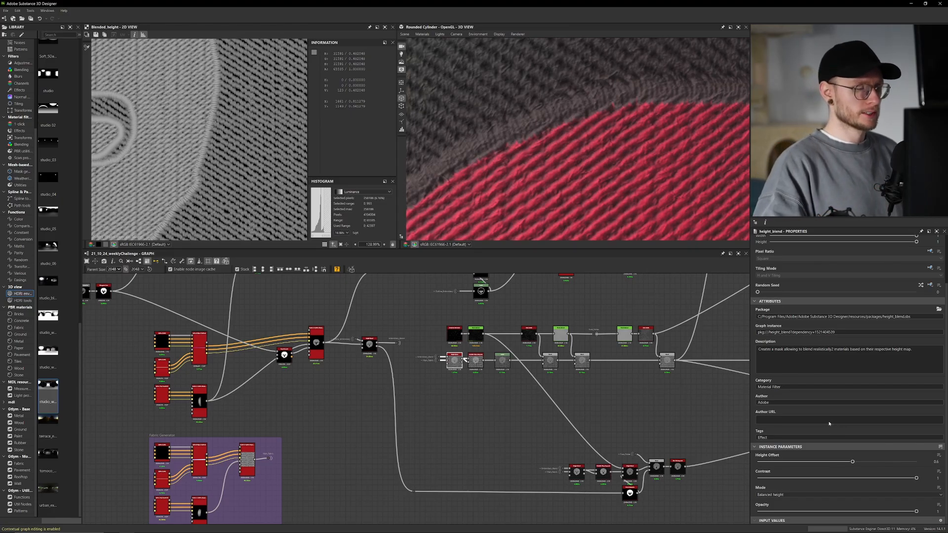
{"action": "scroll", "coordinate": [249, 162], "scroll_direction": "down", "scroll_amount": 3}
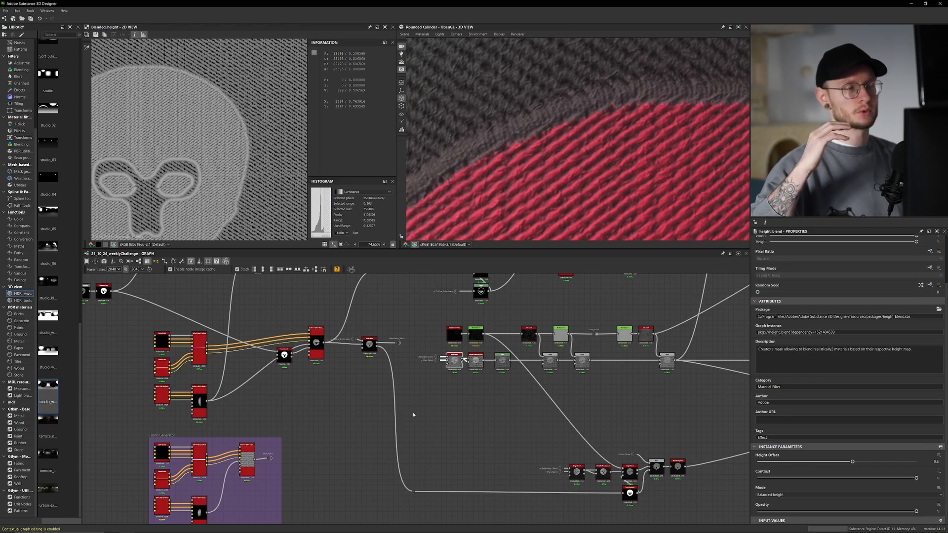
{"action": "scroll", "coordinate": [466, 376], "scroll_direction": "up", "scroll_amount": 3}
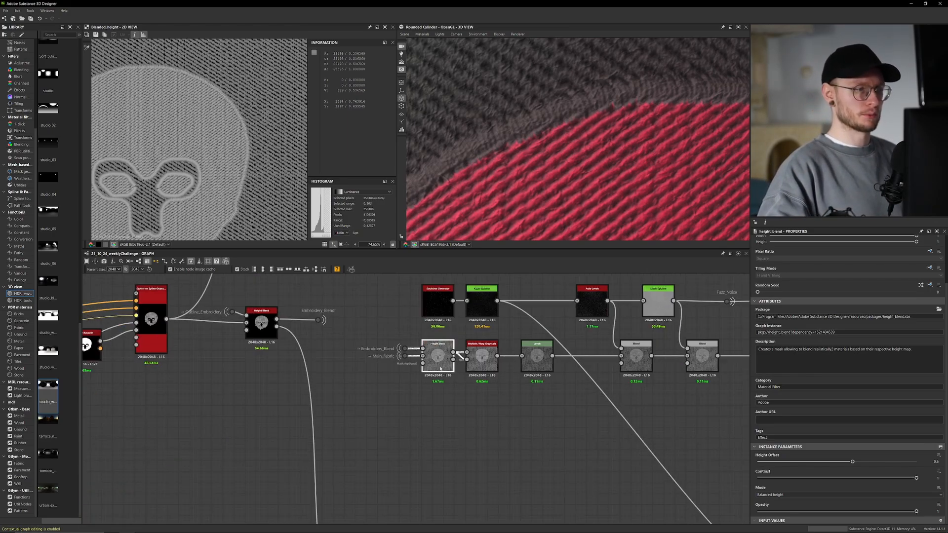
{"action": "scroll", "coordinate": [203, 195], "scroll_direction": "up", "scroll_amount": 4}
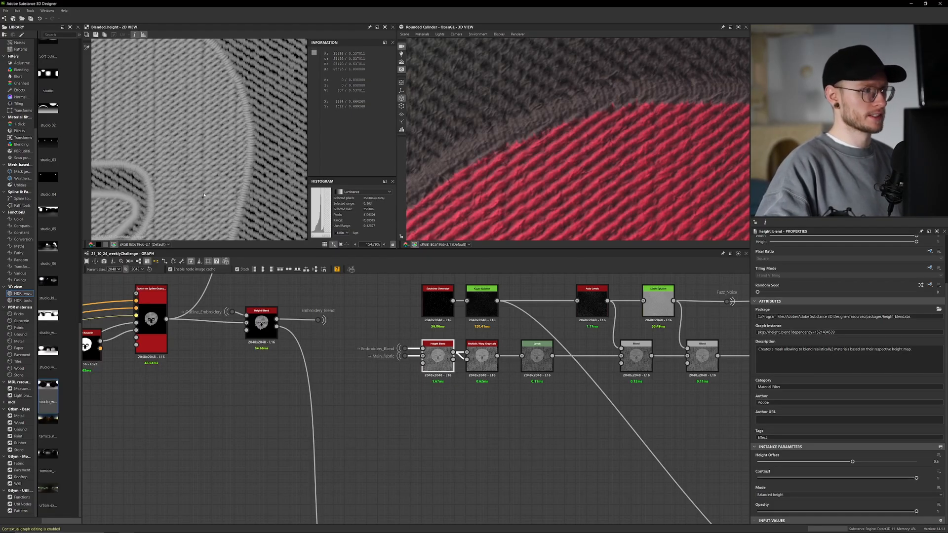
{"action": "scroll", "coordinate": [528, 158], "scroll_direction": "down", "scroll_amount": 2}
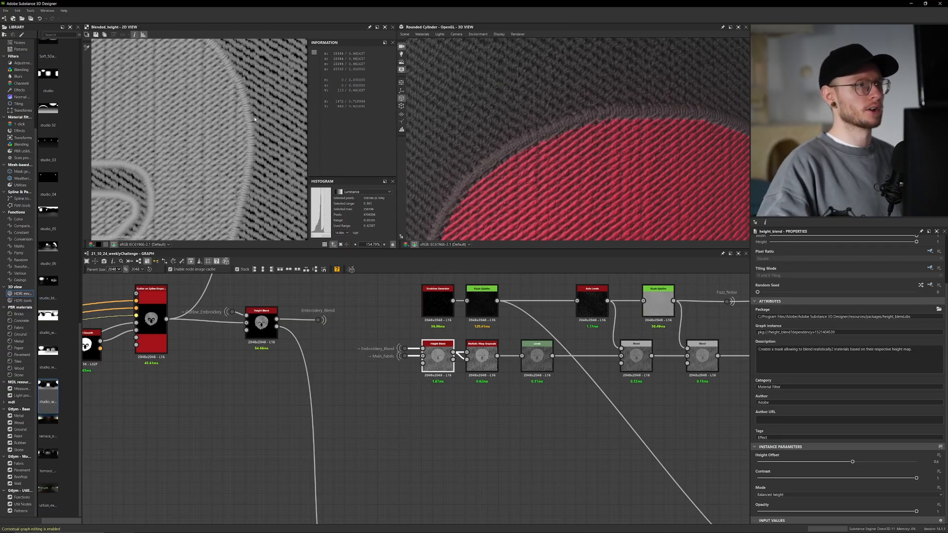
- Select the Embroidery_Blend portal to trace which nodes it feeds
{"action": "scroll", "coordinate": [356, 364], "scroll_direction": "down", "scroll_amount": 2}
{"action": "middle_click_drag", "start_coordinate": [355, 360], "coordinate": [397, 341]}
{"action": "mouse_move", "coordinate": [390, 332]}
{"action": "left_mouse_down"}
{"action": "mouse_move", "coordinate": [358, 292]}
{"action": "mouse_move", "coordinate": [362, 302]}
{"action": "left_mouse_up"}
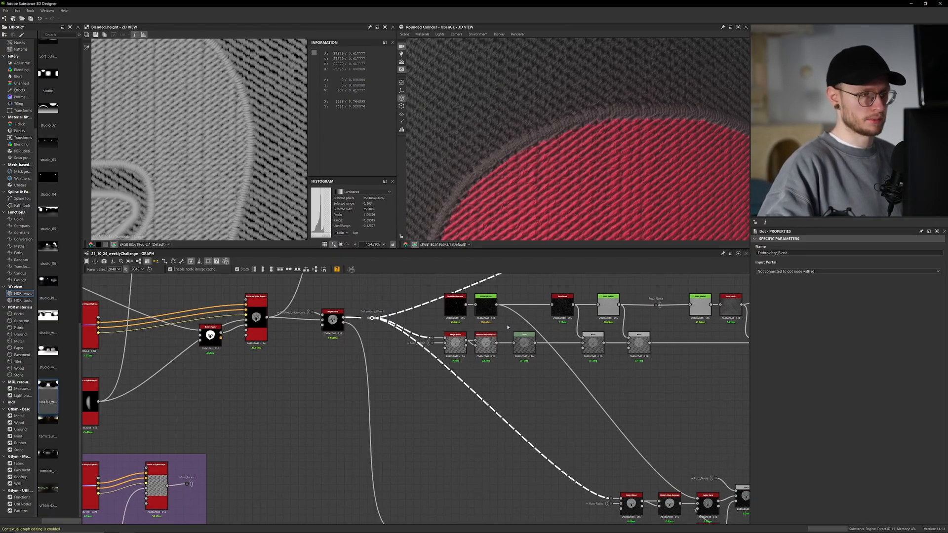
- Preview the Multidir. Warp Grayscale node after the fabric Height Blend, review its parameters, and examine the warped stitches along the skull's edge
{"action": "scroll", "coordinate": [483, 349], "scroll_direction": "up", "scroll_amount": 5}
{"action": "middle_click_drag", "start_coordinate": [483, 351], "coordinate": [479, 381]}
{"action": "left_click", "coordinate": [488, 429]}
{"action": "left_click", "coordinate": [483, 343]}
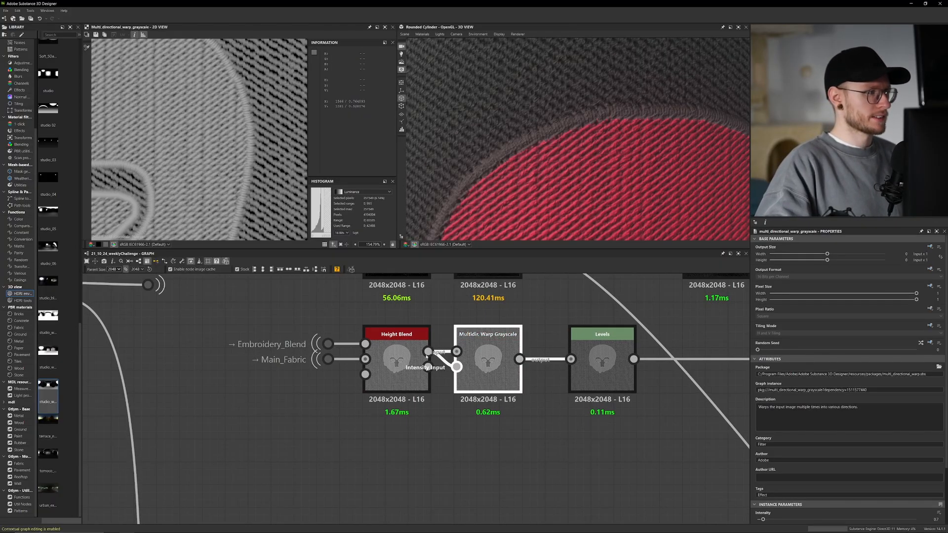
{"action": "scroll", "coordinate": [850, 320], "scroll_direction": "down", "scroll_amount": 2}
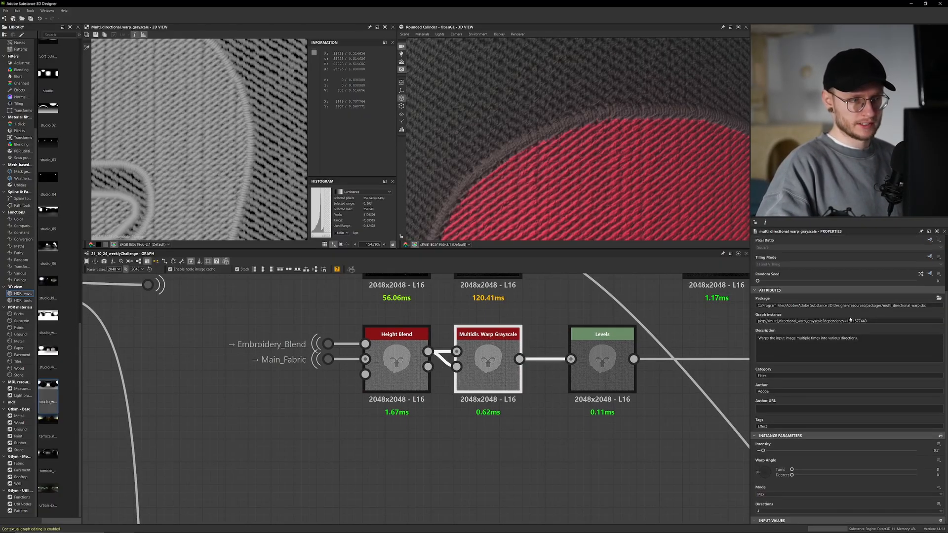
{"action": "scroll", "coordinate": [465, 361], "scroll_direction": "up", "scroll_amount": 3}
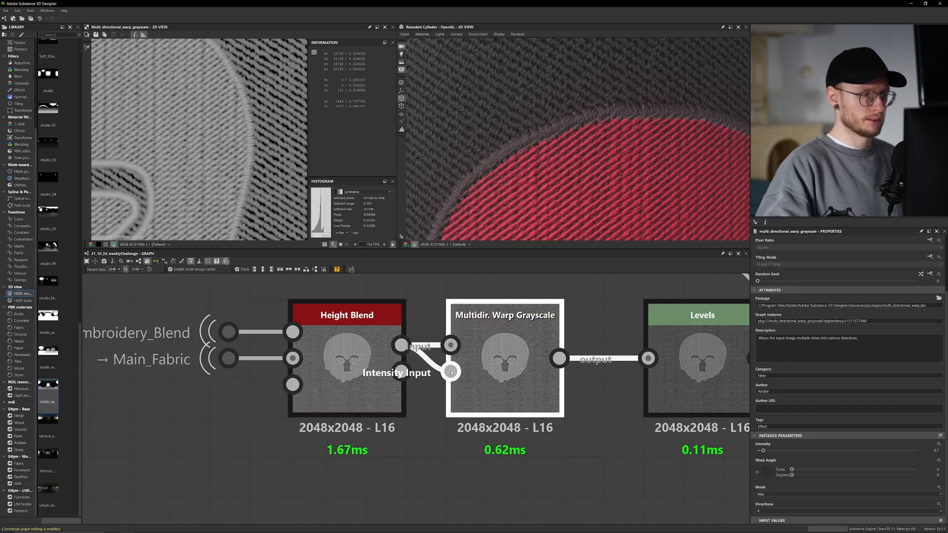
{"action": "scroll", "coordinate": [250, 112], "scroll_direction": "up", "scroll_amount": 10}
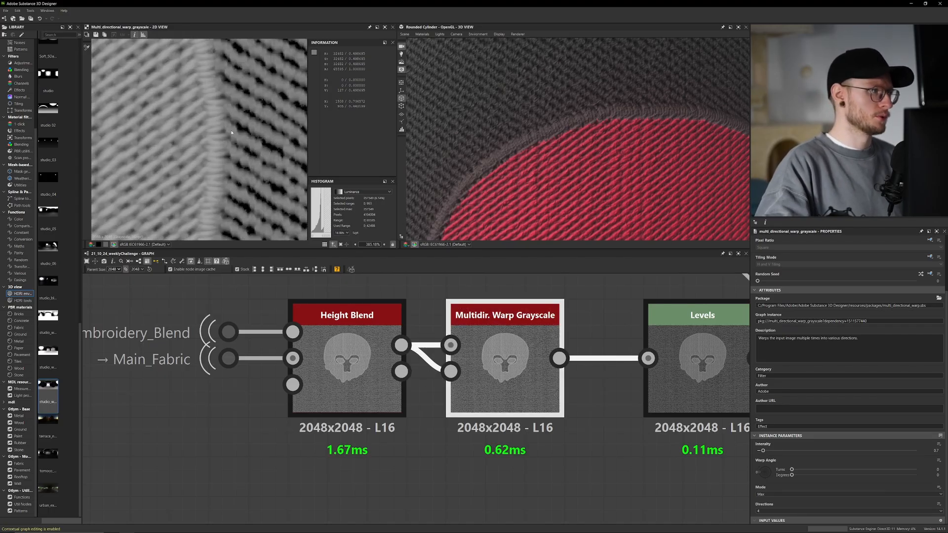
{"action": "middle_click_drag", "start_coordinate": [249, 113], "coordinate": [240, 124]}
{"action": "left_click", "coordinate": [351, 352]}
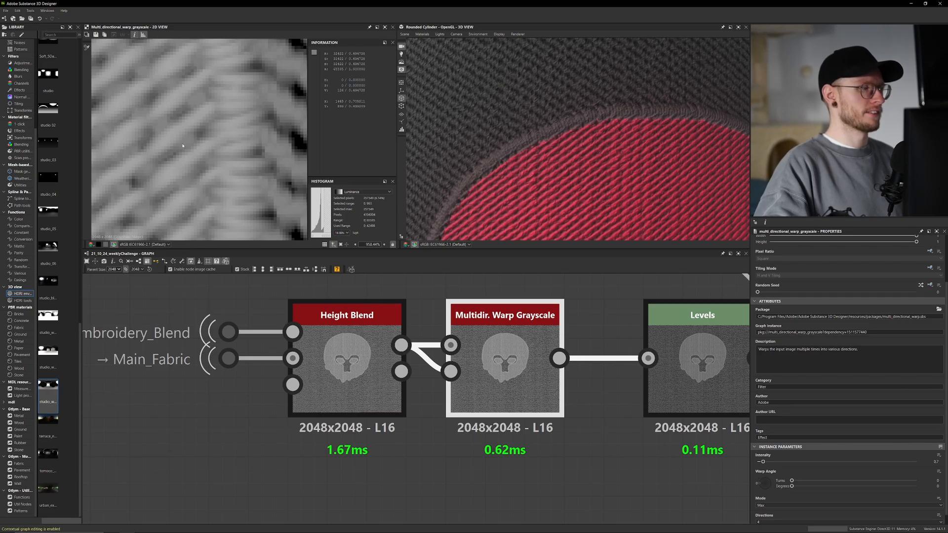
- Compare the fabric-and-embroidery Height Blend with the Multidir. Warp Grayscale node and examine the wider stitch pattern at the skull's edge
{"action": "left_click", "coordinate": [345, 358]}
{"action": "left_click", "coordinate": [509, 358]}
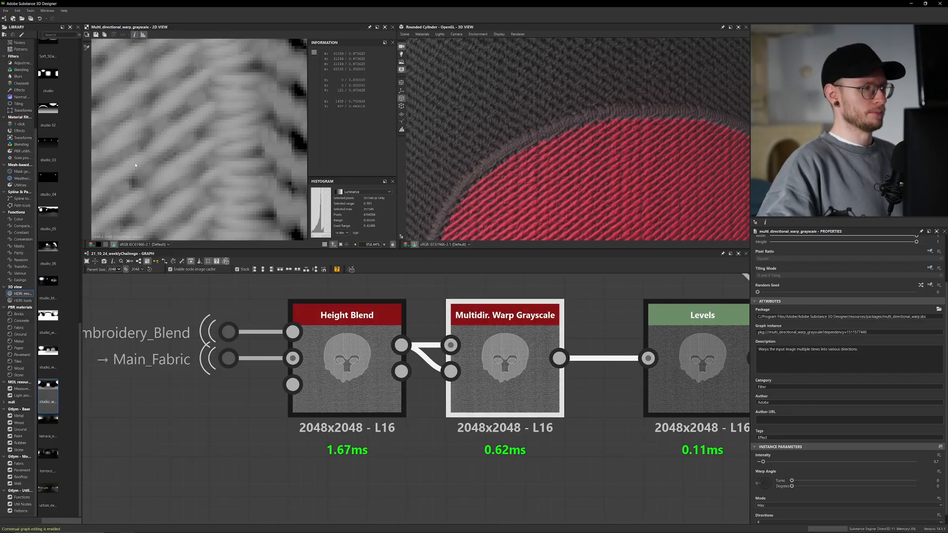
{"action": "scroll", "coordinate": [262, 184], "scroll_direction": "down", "scroll_amount": 6}
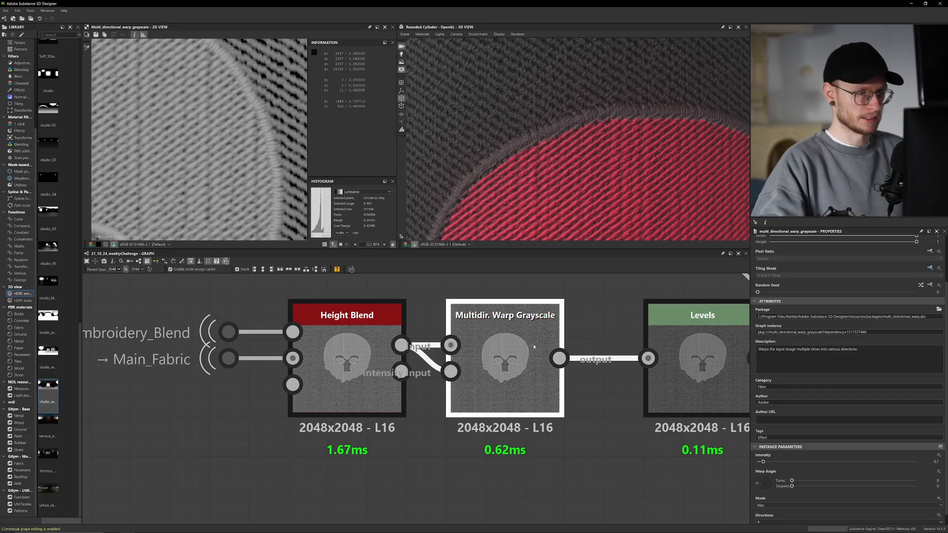
- Preview the Levels node after the Multidir. Warp Grayscale and review its histogram and the whole skull in 2D
{"action": "scroll", "coordinate": [592, 328], "scroll_direction": "down", "scroll_amount": 4}
{"action": "scroll", "coordinate": [470, 433], "scroll_direction": "up", "scroll_amount": 1}
{"action": "scroll", "coordinate": [470, 433], "scroll_direction": "up", "scroll_amount": 1}
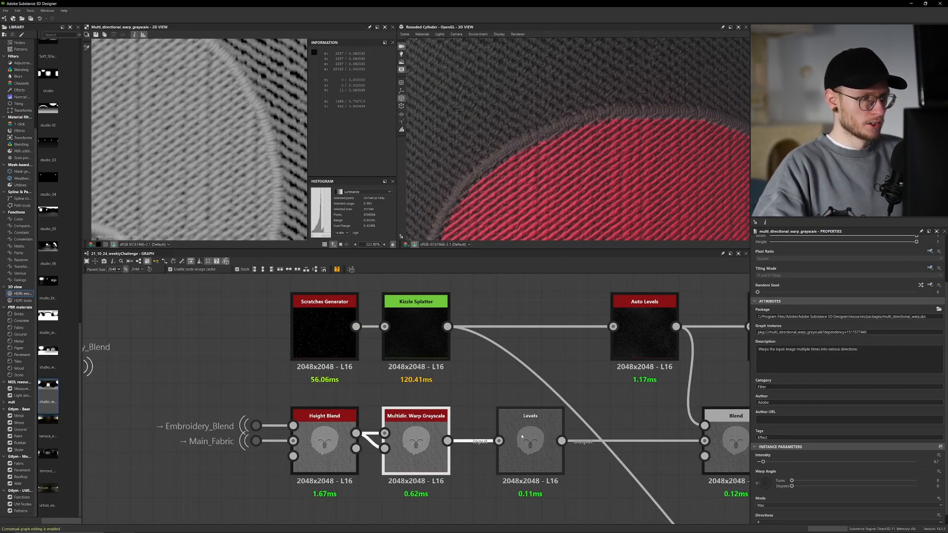
{"action": "left_click", "coordinate": [527, 440]}
{"action": "scroll", "coordinate": [168, 199], "scroll_direction": "down", "scroll_amount": 5}
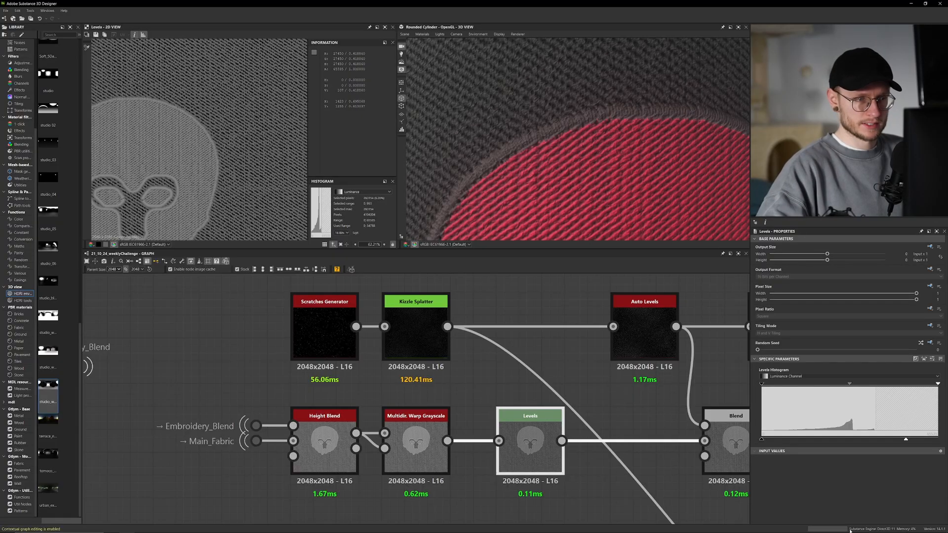
- Preview the Scratches Generator, enlarge the 2D view, and review the spline parameters and scattered fibers
{"action": "middle_click_drag", "start_coordinate": [565, 488], "coordinate": [542, 487]}
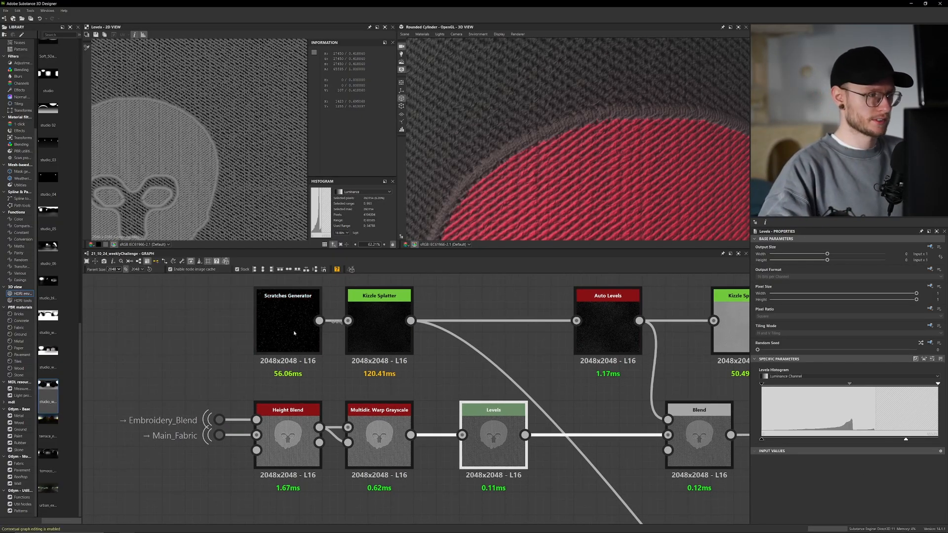
{"action": "middle_click_drag", "start_coordinate": [575, 371], "coordinate": [561, 369]}
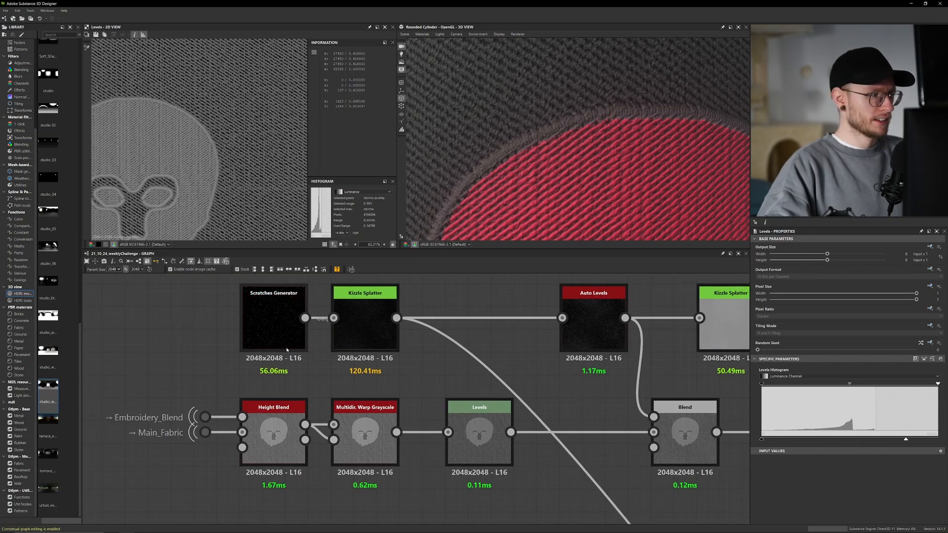
{"action": "scroll", "coordinate": [285, 343], "scroll_direction": "up", "scroll_amount": 3}
{"action": "double_click", "coordinate": [280, 330]}
{"action": "scroll", "coordinate": [182, 181], "scroll_direction": "up", "scroll_amount": 3}
{"action": "scroll", "coordinate": [214, 217], "scroll_direction": "up", "scroll_amount": 2}
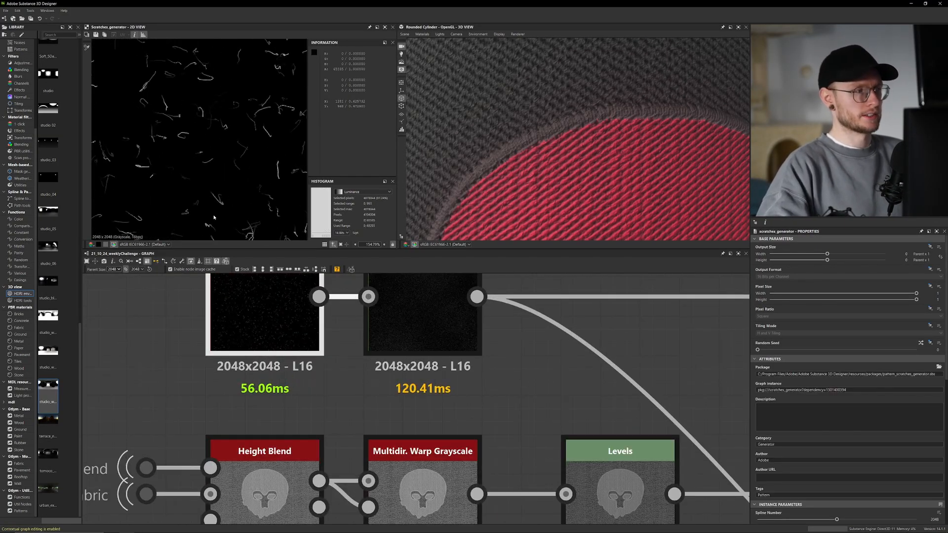
{"action": "left_click_drag", "start_coordinate": [397, 211], "coordinate": [485, 212]}
{"action": "scroll", "coordinate": [791, 332], "scroll_direction": "down", "scroll_amount": 3}
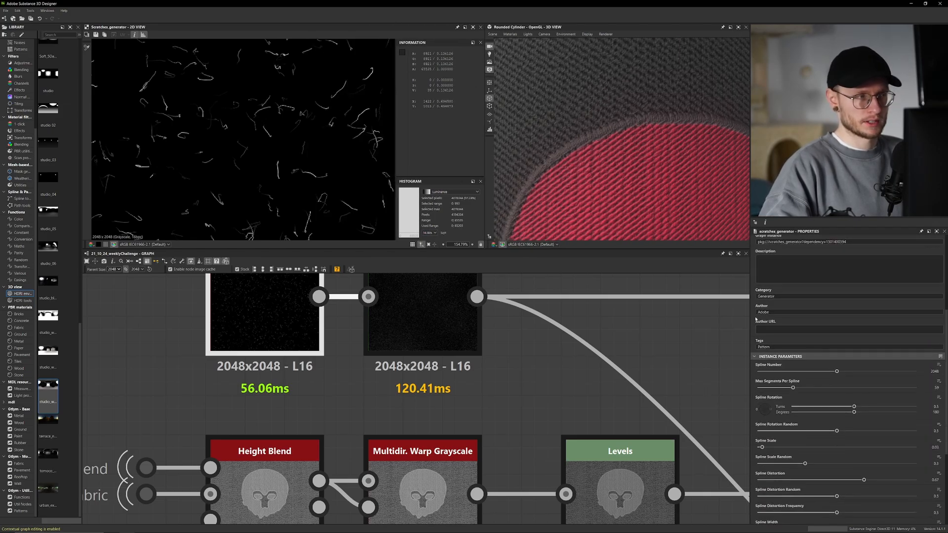
{"action": "scroll", "coordinate": [233, 131], "scroll_direction": "down", "scroll_amount": 5}
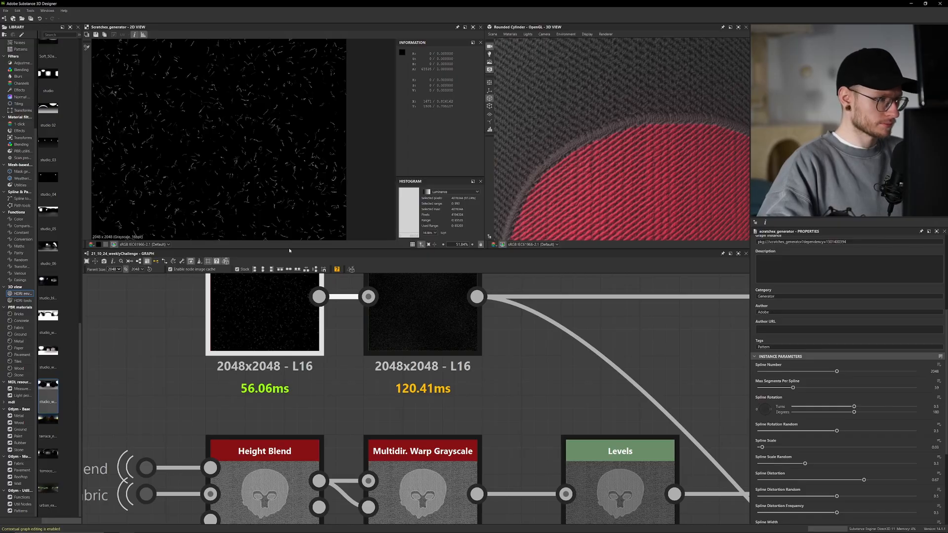
{"action": "left_click_drag", "start_coordinate": [289, 255], "coordinate": [289, 259]}
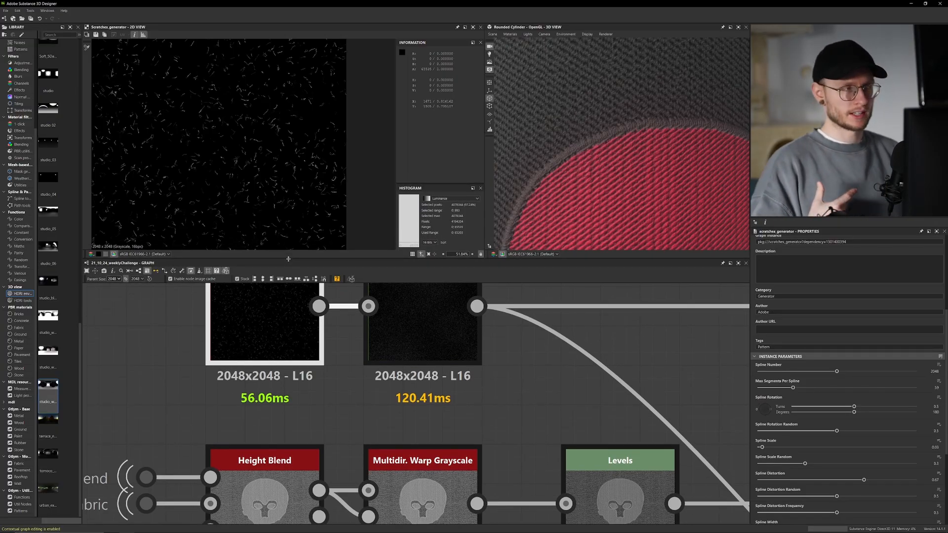
{"action": "key", "text": "f"}
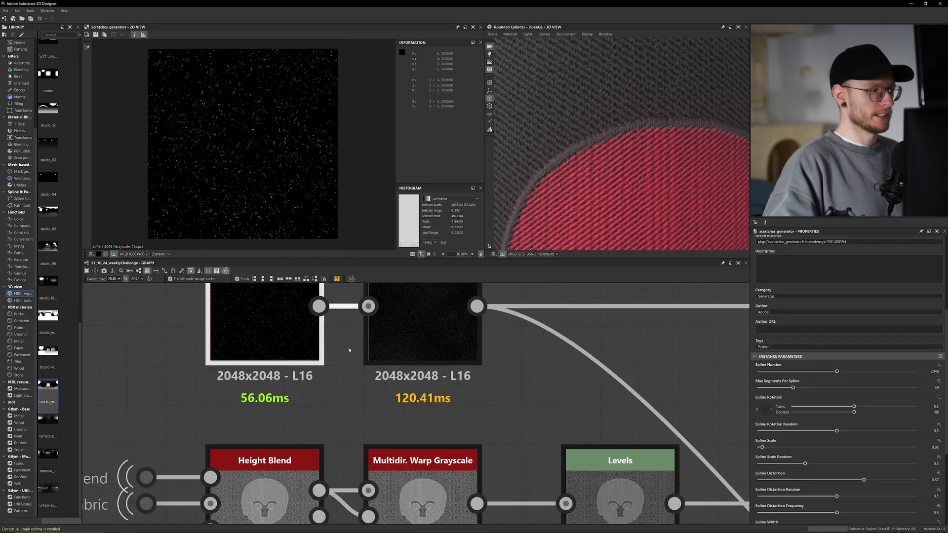
- Preview the Kizzle Splatter fed by the Scratches Generator, review its instance parameters, and examine the scattered fibers in 2D
{"action": "scroll", "coordinate": [352, 347], "scroll_direction": "down", "scroll_amount": 3}
{"action": "middle_click_drag", "start_coordinate": [379, 345], "coordinate": [385, 396]}
{"action": "scroll", "coordinate": [401, 368], "scroll_direction": "up", "scroll_amount": 3}
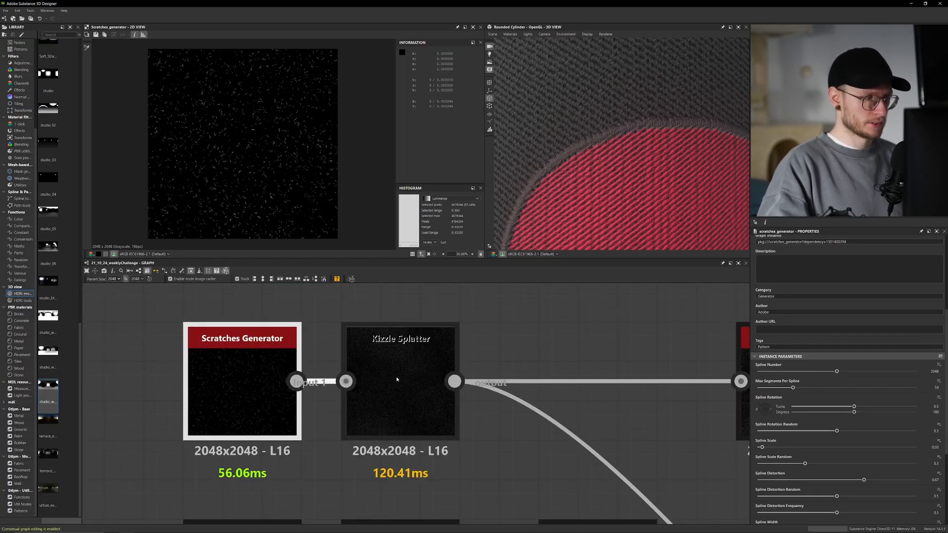
{"action": "double_click", "coordinate": [397, 379]}
{"action": "scroll", "coordinate": [218, 148], "scroll_direction": "up", "scroll_amount": 9}
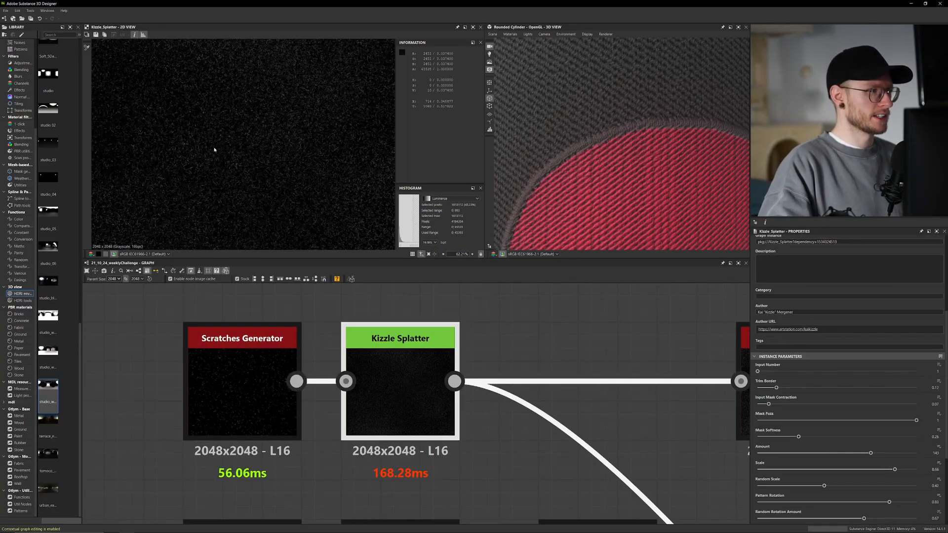
{"action": "scroll", "coordinate": [830, 408], "scroll_direction": "down", "scroll_amount": 3}
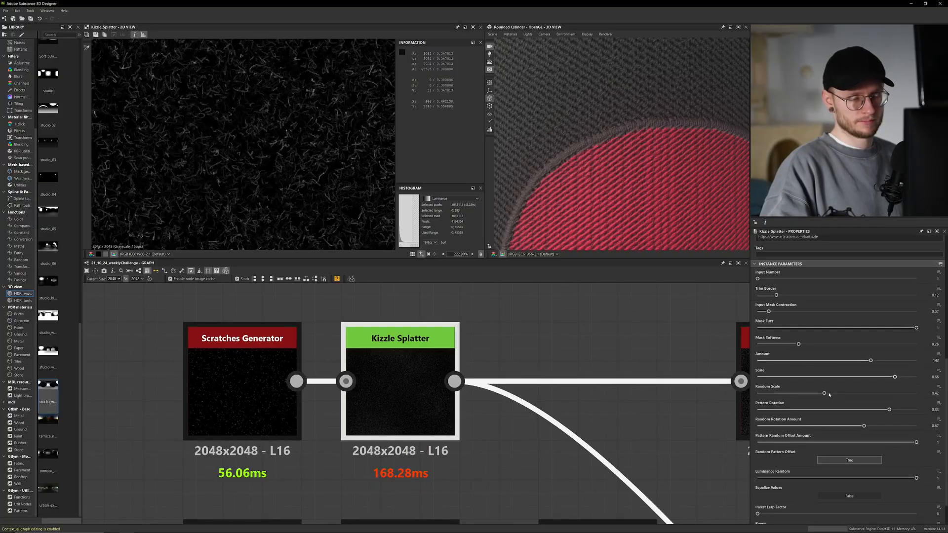
{"action": "scroll", "coordinate": [239, 238], "scroll_direction": "down", "scroll_amount": 2}
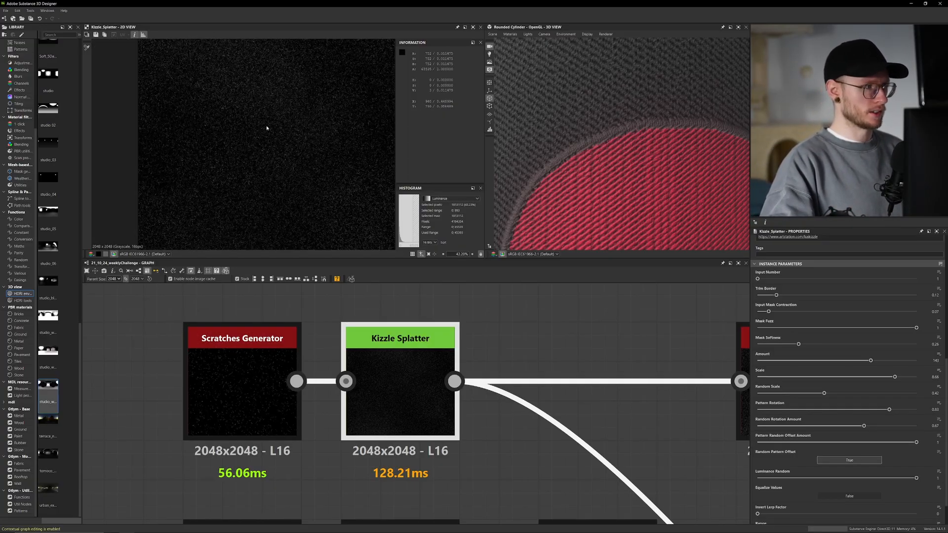
{"action": "key", "text": "f"}
{"action": "scroll", "coordinate": [831, 335], "scroll_direction": "down", "scroll_amount": 1}
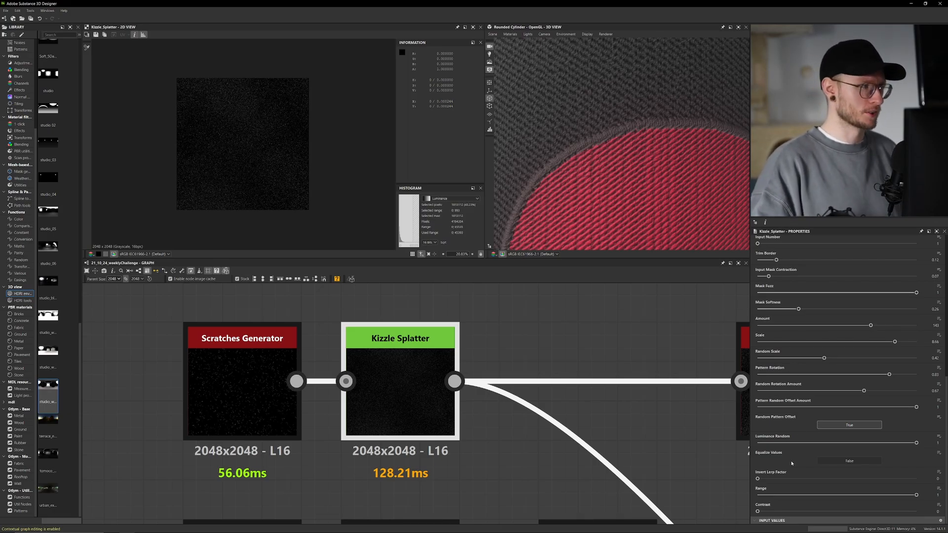
- Try the Kizzle Splatter's Equalize Values option, restore it to False, and examine the fiber distribution
{"action": "left_click", "coordinate": [833, 463]}
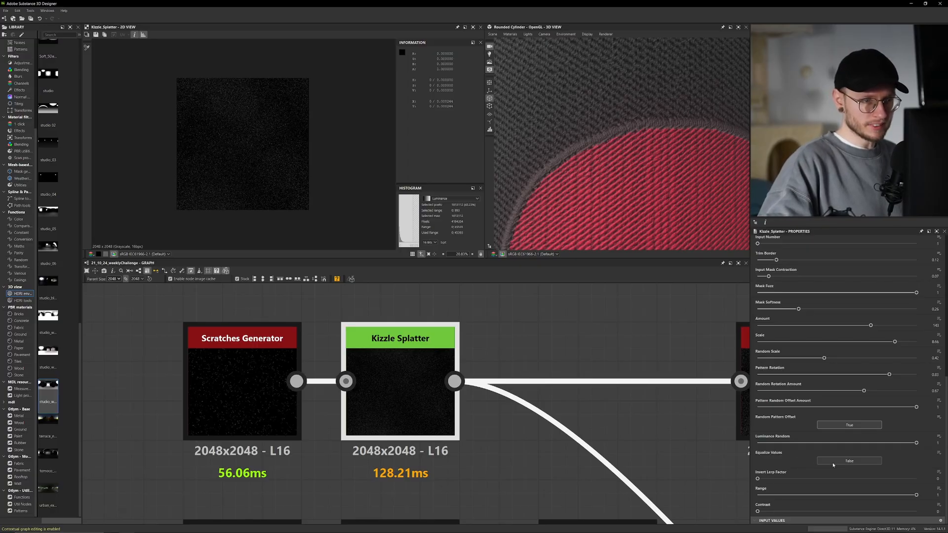
{"action": "left_click", "coordinate": [833, 463]}
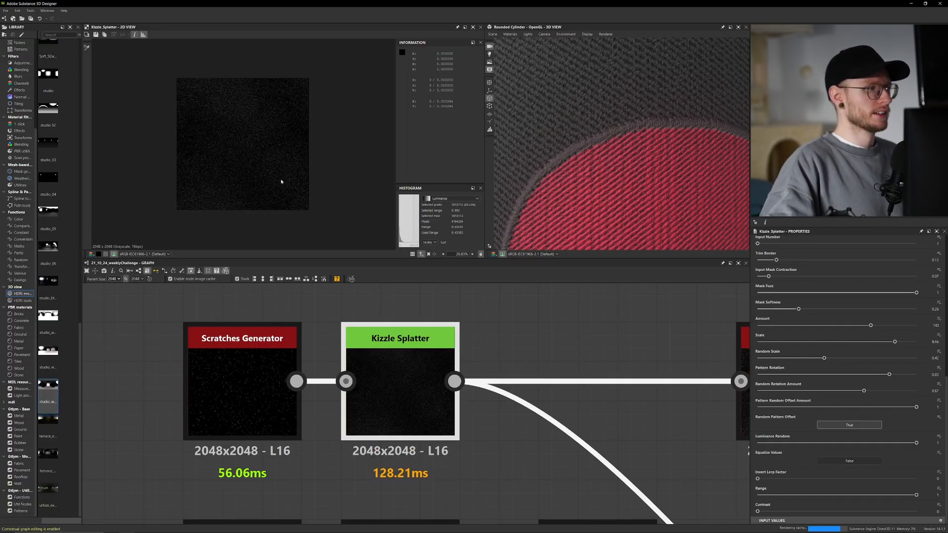
{"action": "scroll", "coordinate": [255, 167], "scroll_direction": "up", "scroll_amount": 2}
{"action": "scroll", "coordinate": [254, 168], "scroll_direction": "down", "scroll_amount": 1}
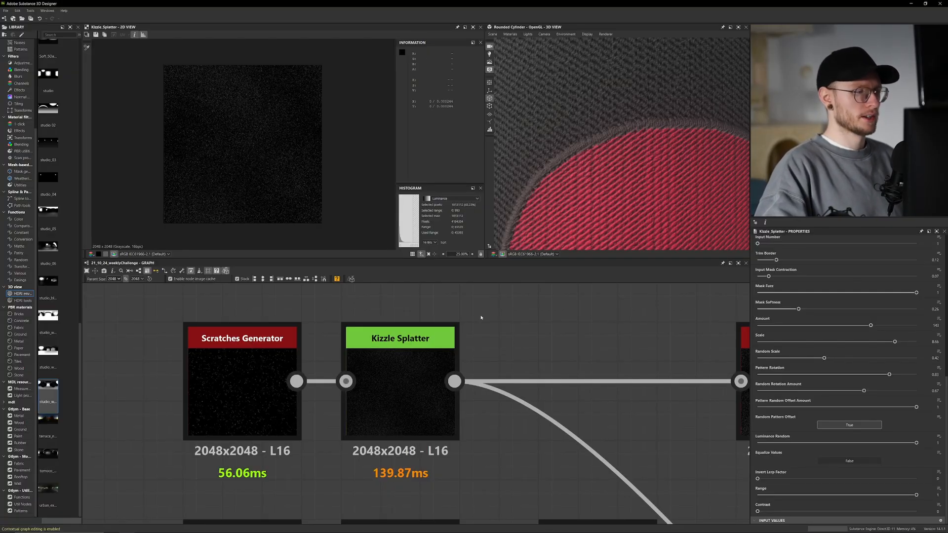
- Add a Grunge Map 001 node above the Kizzle Splatter
{"action": "scroll", "coordinate": [458, 345], "scroll_direction": "down", "scroll_amount": 3}
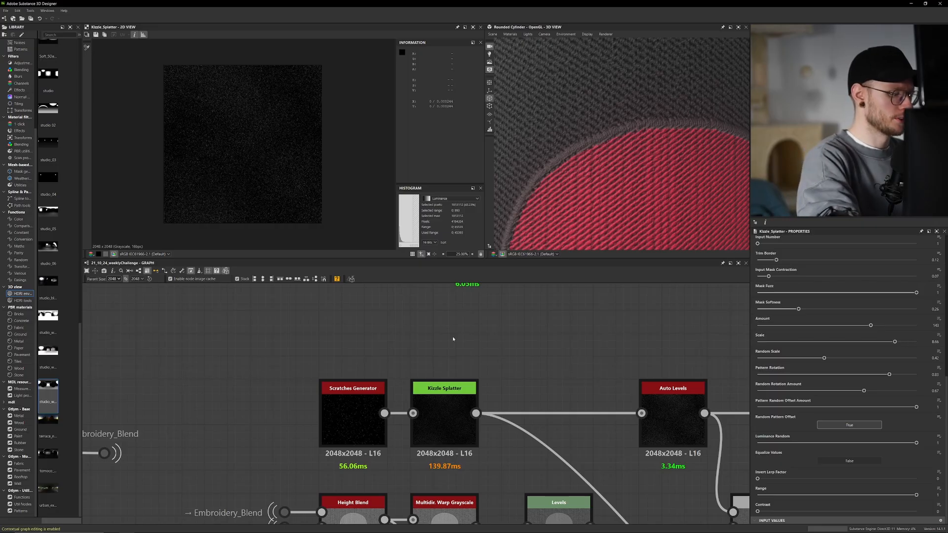
{"action": "key", "text": "space"}
{"action": "type", "text": "grung"}
{"action": "scroll", "coordinate": [481, 395], "scroll_direction": "down", "scroll_amount": 3}
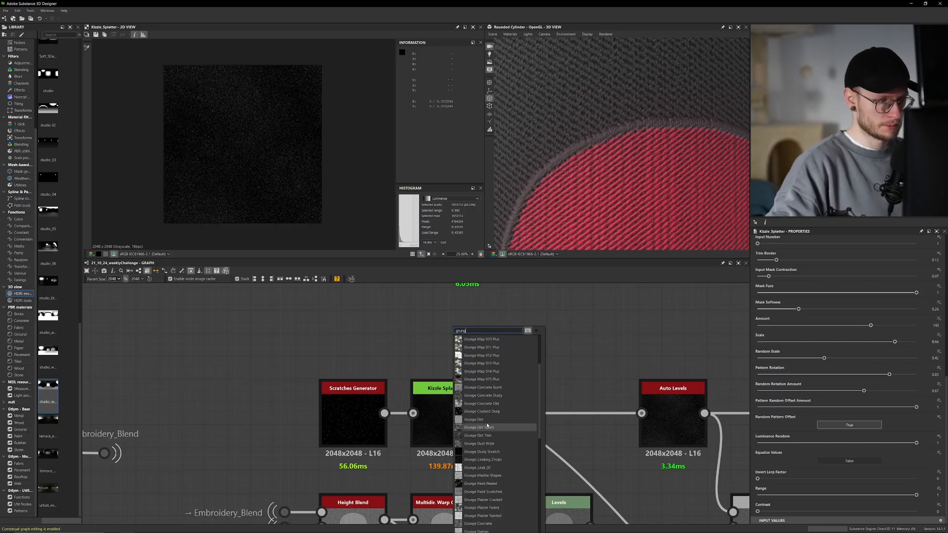
{"action": "scroll", "coordinate": [506, 417], "scroll_direction": "down", "scroll_amount": 8}
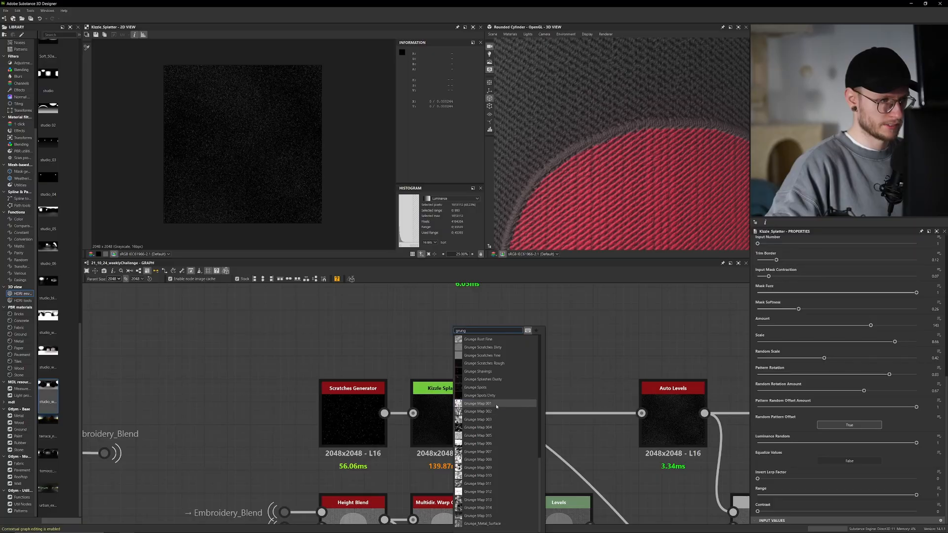
{"action": "left_click", "coordinate": [495, 405]}
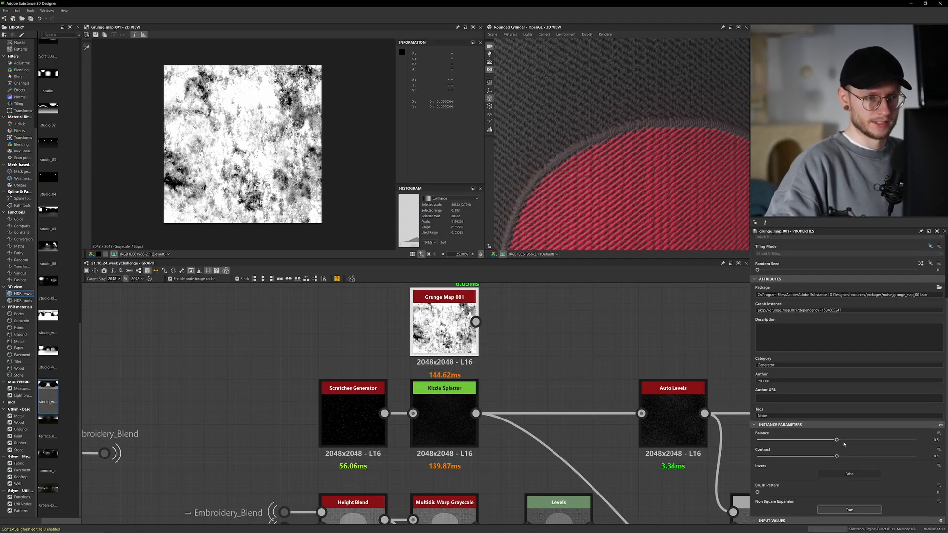
- Set the Grunge Map 001's balance to 0.84, contrast to 0.68 and brush pattern to about 0.61
{"action": "left_click_drag", "start_coordinate": [896, 441], "coordinate": [937, 443]}
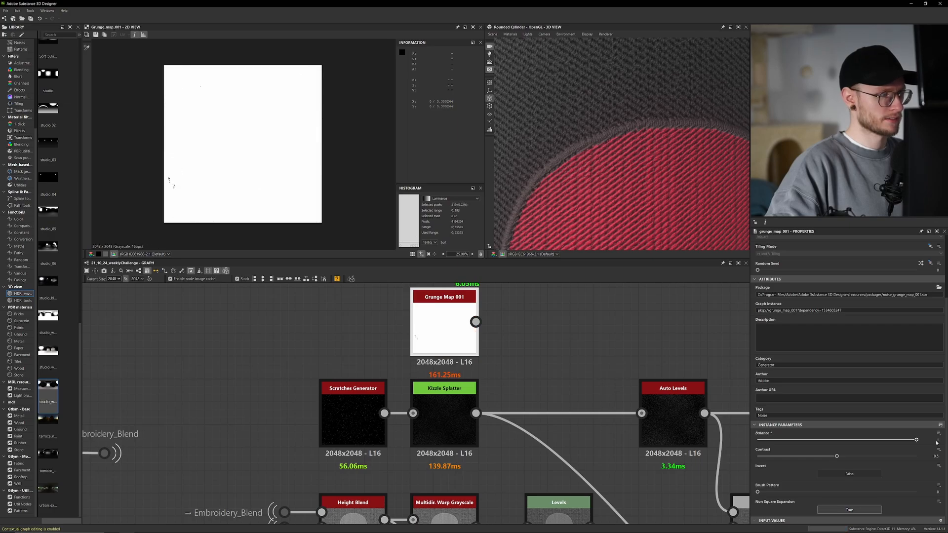
{"action": "mouse_move", "coordinate": [769, 494]}
{"action": "left_mouse_down"}
{"action": "mouse_move", "coordinate": [870, 491]}
{"action": "mouse_move", "coordinate": [854, 492]}
{"action": "left_mouse_up"}
{"action": "mouse_move", "coordinate": [916, 440]}
{"action": "left_mouse_down"}
{"action": "mouse_move", "coordinate": [891, 439]}
{"action": "mouse_move", "coordinate": [865, 457]}
{"action": "left_mouse_up"}
- Add a Blend node combining the Scratches Generator with Grunge Map 001 and set its blending mode to Multiply
{"action": "middle_click_drag", "start_coordinate": [547, 343], "coordinate": [521, 387]}
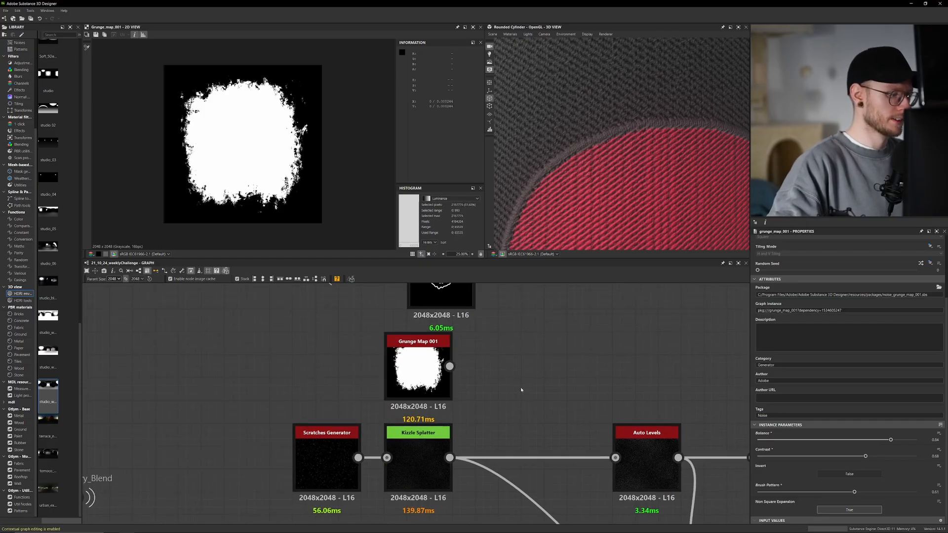
{"action": "right_click", "coordinate": [513, 368]}
{"action": "left_click", "coordinate": [533, 345]}
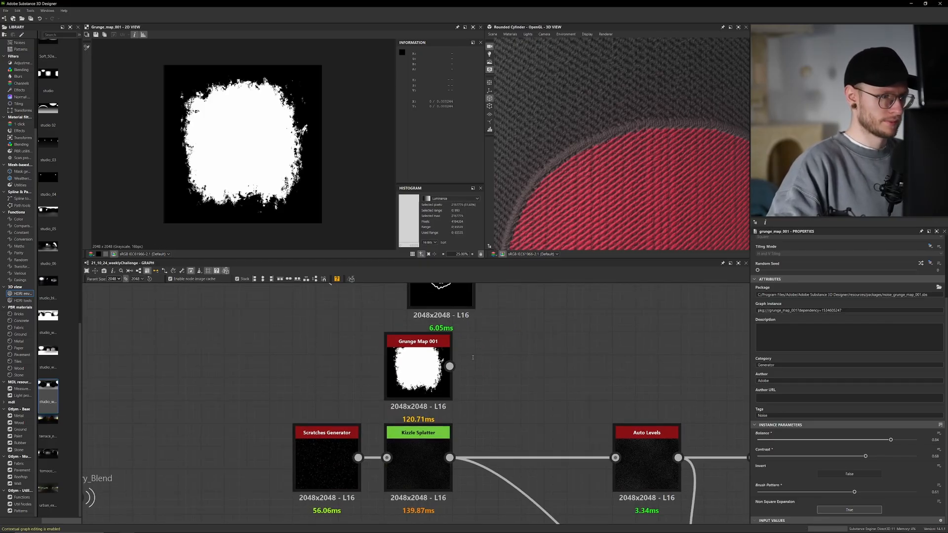
{"action": "left_click_drag", "start_coordinate": [484, 347], "coordinate": [480, 350]}
{"action": "left_click_drag", "start_coordinate": [478, 366], "coordinate": [358, 458]}
{"action": "left_click", "coordinate": [511, 376]}
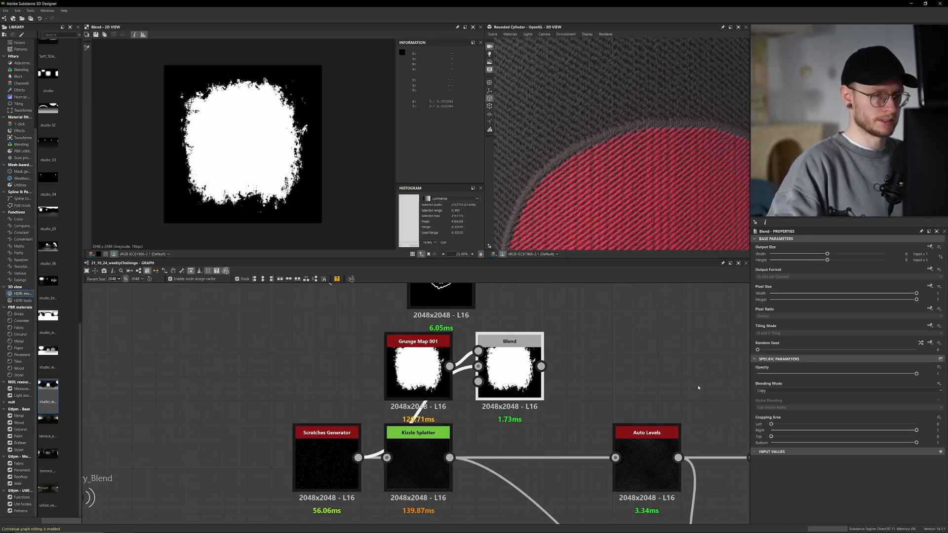
{"action": "left_click", "coordinate": [774, 390]}
{"action": "left_click", "coordinate": [774, 413]}
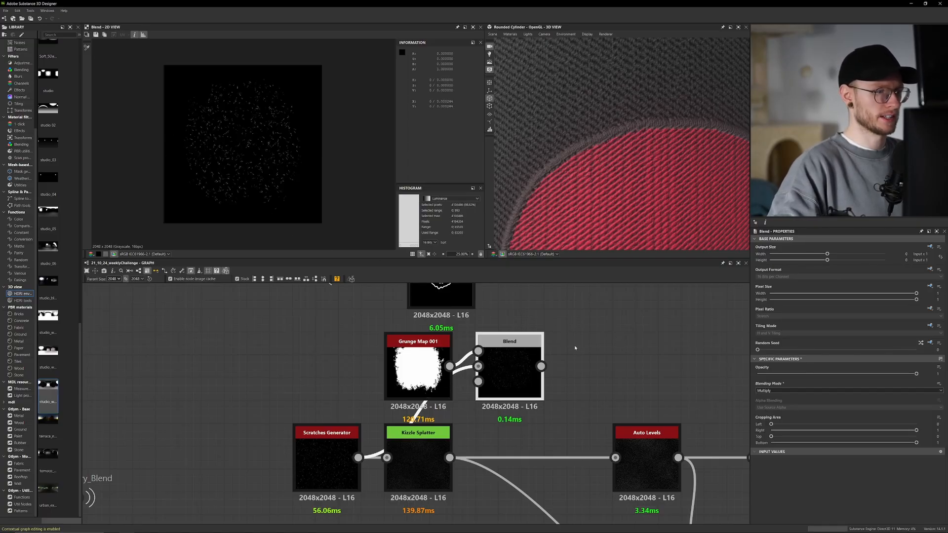
- Add a Tile Sampler Grayscale node beside the Blend and feed the Blend output into its Pattern Input 1
{"action": "middle_click_drag", "start_coordinate": [584, 328], "coordinate": [521, 339]}
{"action": "key", "text": "space"}
{"action": "type", "text": "til"}
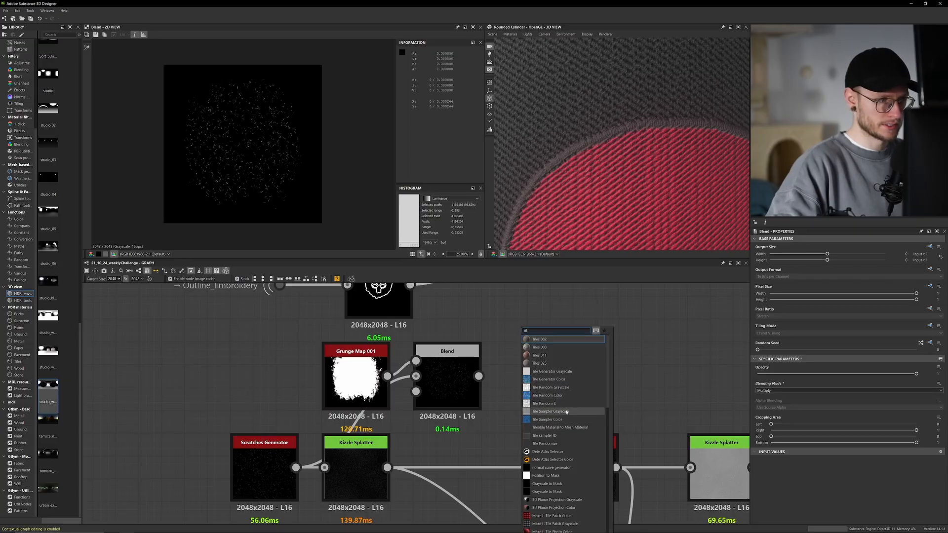
{"action": "key", "text": "Escape"}
{"action": "left_click_drag", "start_coordinate": [523, 356], "coordinate": [566, 377]}
{"action": "scroll", "coordinate": [563, 377], "scroll_direction": "down", "scroll_amount": 2}
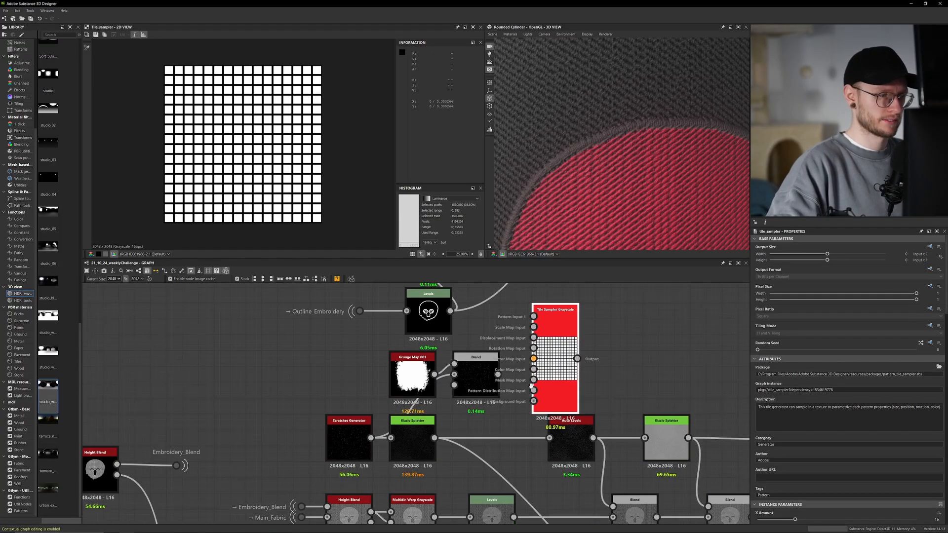
{"action": "scroll", "coordinate": [563, 378], "scroll_direction": "up", "scroll_amount": 1}
{"action": "middle_click_drag", "start_coordinate": [563, 378], "coordinate": [553, 410]}
{"action": "left_click_drag", "start_coordinate": [472, 407], "coordinate": [514, 342]}
- Set the Tile Sampler's pattern to Pattern Input and its scale to about 8.56
{"action": "scroll", "coordinate": [780, 407], "scroll_direction": "down", "scroll_amount": 3}
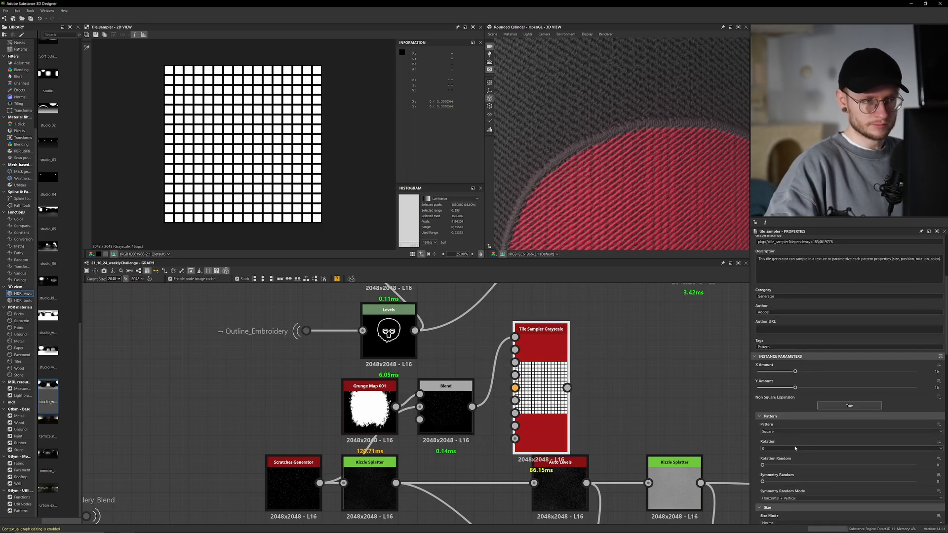
{"action": "scroll", "coordinate": [780, 405], "scroll_direction": "down", "scroll_amount": 4}
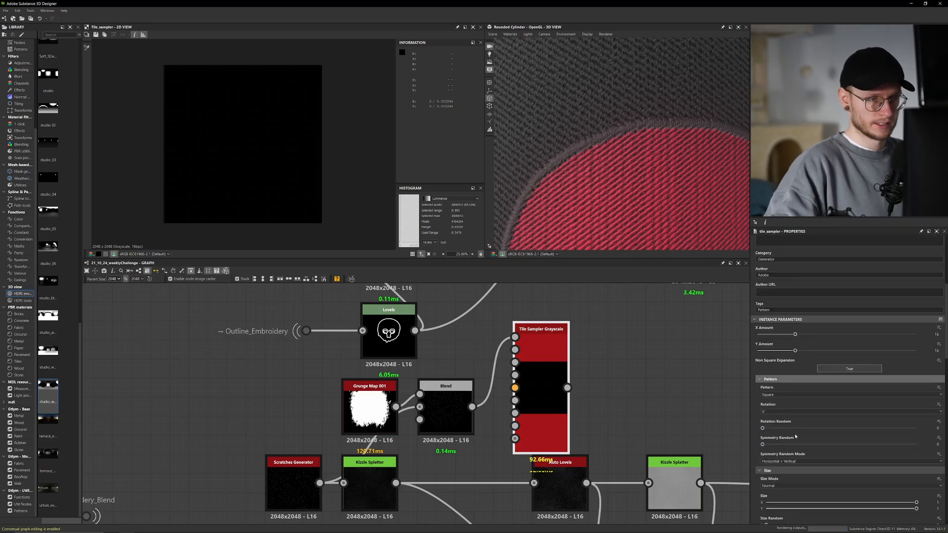
{"action": "scroll", "coordinate": [784, 385], "scroll_direction": "up", "scroll_amount": 2}
{"action": "left_click", "coordinate": [784, 321]}
{"action": "left_click", "coordinate": [785, 327]}
{"action": "scroll", "coordinate": [786, 468], "scroll_direction": "down", "scroll_amount": 3}
{"action": "left_click_drag", "start_coordinate": [774, 468], "coordinate": [894, 468]}
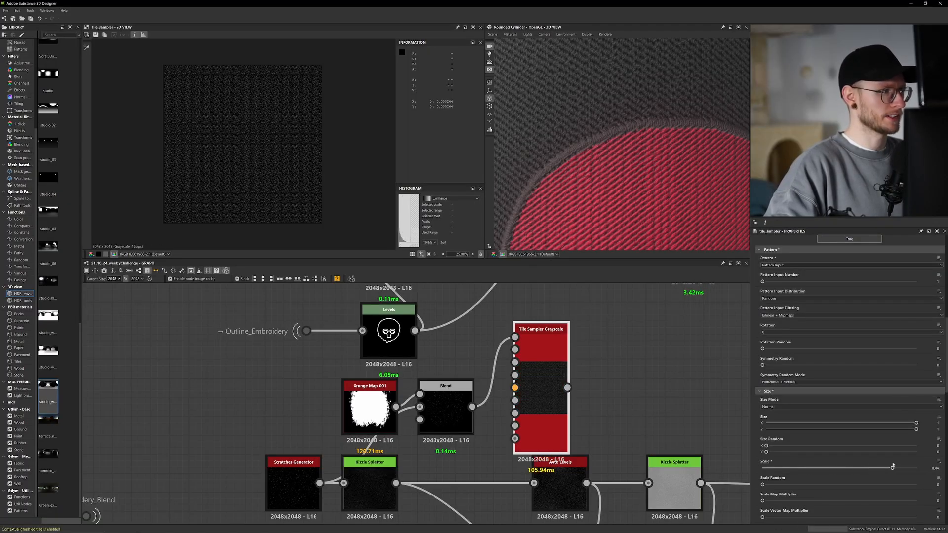
- Examine the tiled fibers in 2D and replace the Tile Sampler's Pattern Input 1 source with the Scratches Generator
{"action": "scroll", "coordinate": [250, 143], "scroll_direction": "up", "scroll_amount": 5}
{"action": "scroll", "coordinate": [273, 156], "scroll_direction": "up", "scroll_amount": 2}
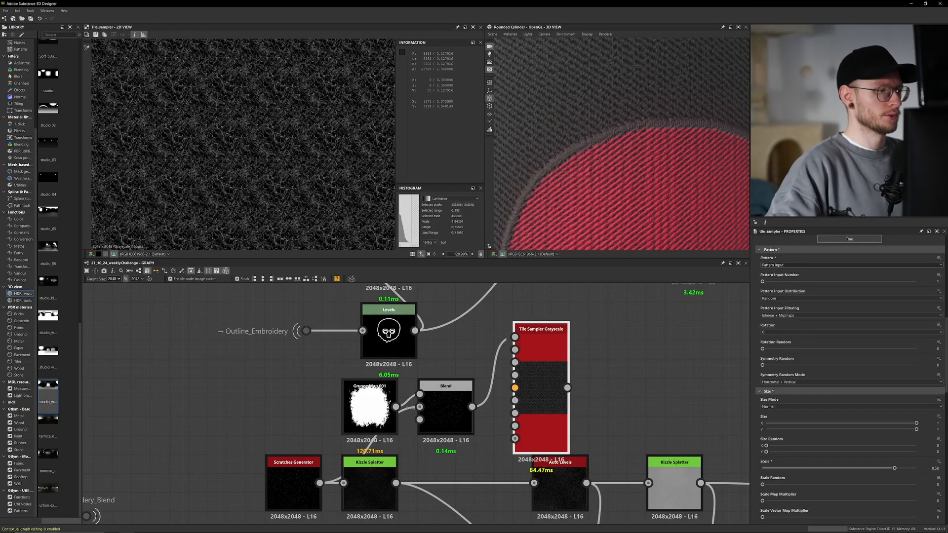
{"action": "left_click_drag", "start_coordinate": [319, 483], "coordinate": [522, 336]}
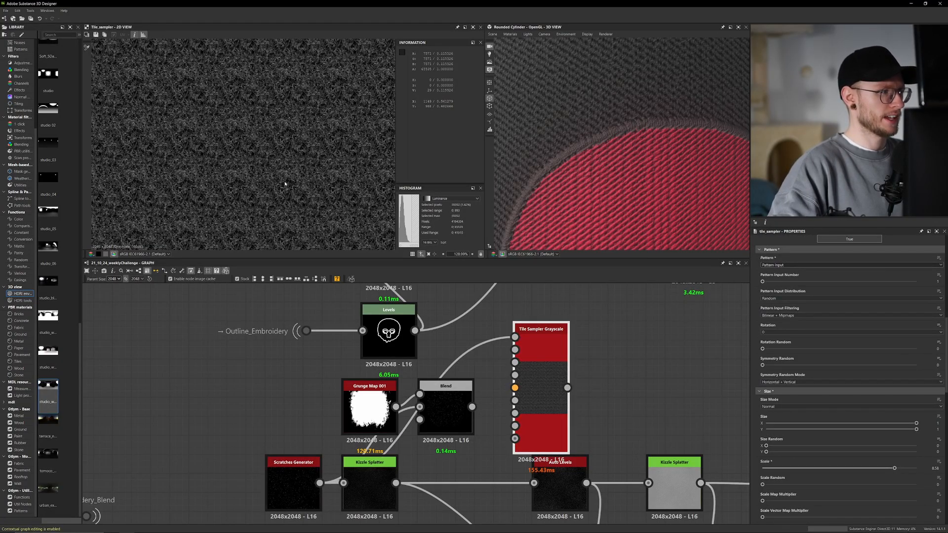
- Set the Tile Sampler's scale to about 2.56 and feed its Pattern Input 1 from the Blend output again
{"action": "scroll", "coordinate": [261, 160], "scroll_direction": "up", "scroll_amount": 2}
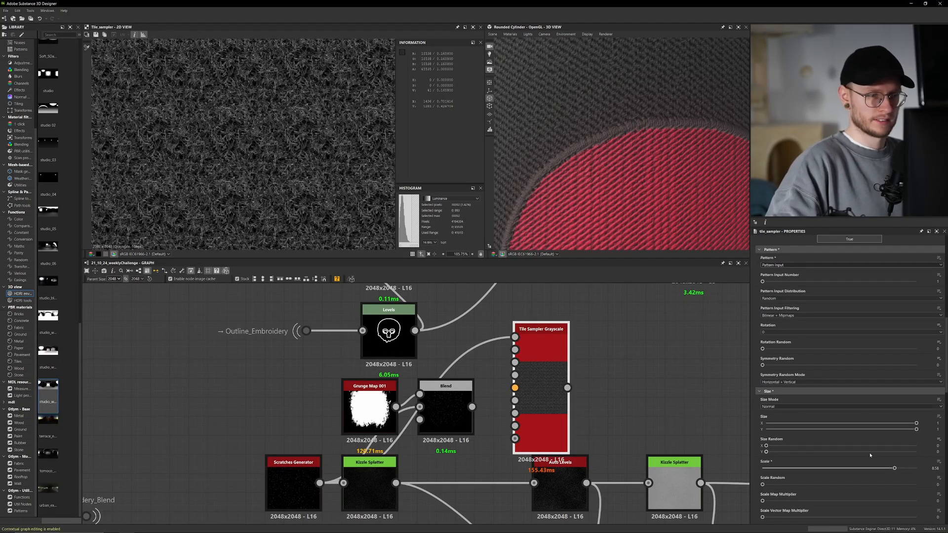
{"action": "left_click_drag", "start_coordinate": [860, 470], "coordinate": [804, 473]}
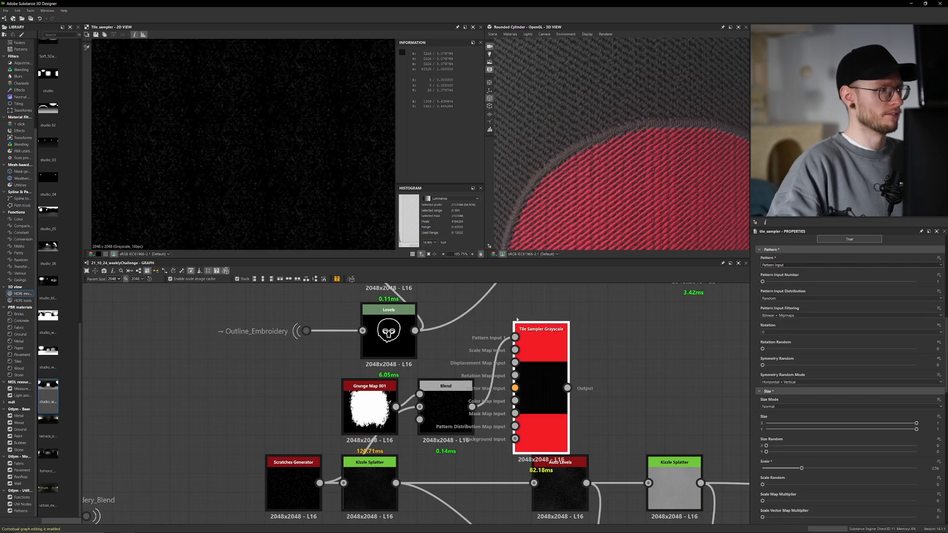
- Delete the test Tile Sampler Grayscale, its Blend and the Grunge Map 001 node
{"action": "left_click_drag", "start_coordinate": [515, 337], "coordinate": [419, 390]}
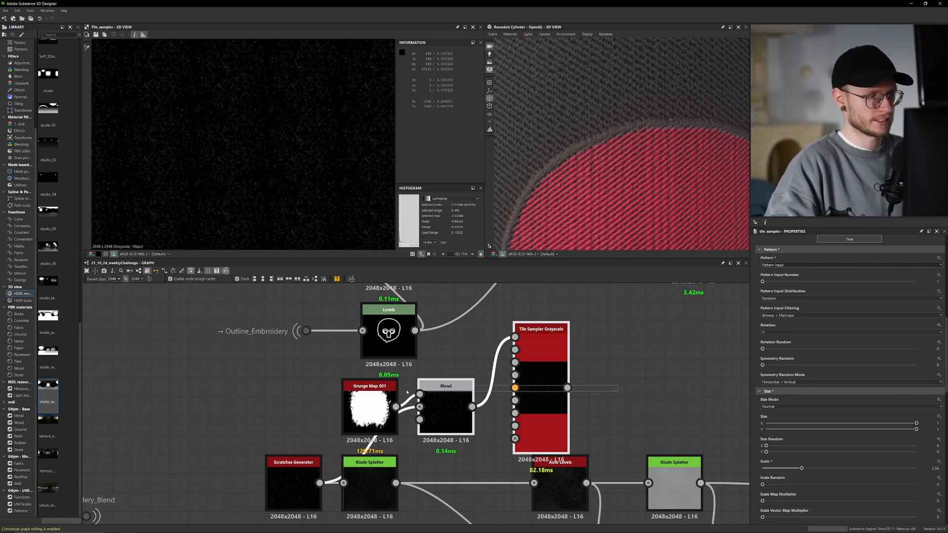
{"action": "key", "text": "Delete"}
- Inspect the first Kizzle Splatter's fibers and the Blend that screens them over the fabric-and-embroidery height in 2D
{"action": "scroll", "coordinate": [385, 363], "scroll_direction": "down", "scroll_amount": 4}
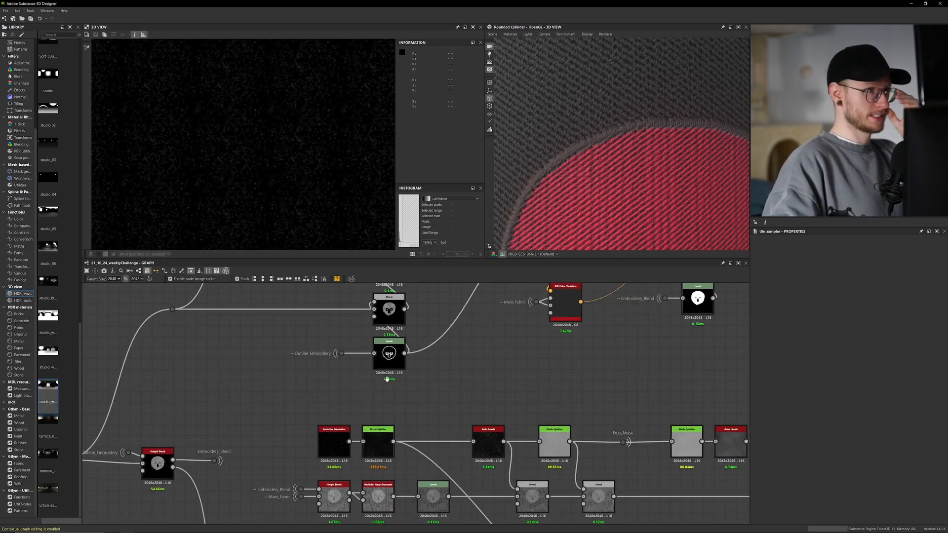
{"action": "middle_click_drag", "start_coordinate": [385, 365], "coordinate": [380, 336]}
{"action": "scroll", "coordinate": [431, 359], "scroll_direction": "up", "scroll_amount": 4}
{"action": "middle_click_drag", "start_coordinate": [432, 356], "coordinate": [416, 283]}
{"action": "double_click", "coordinate": [304, 382]}
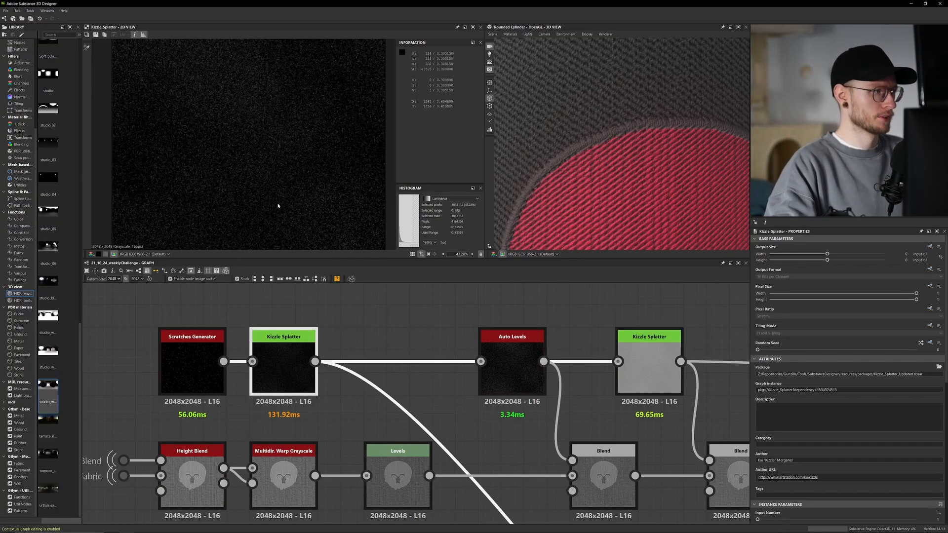
{"action": "left_click", "coordinate": [524, 378]}
{"action": "middle_click_drag", "start_coordinate": [525, 377], "coordinate": [474, 319]}
{"action": "double_click", "coordinate": [554, 420]}
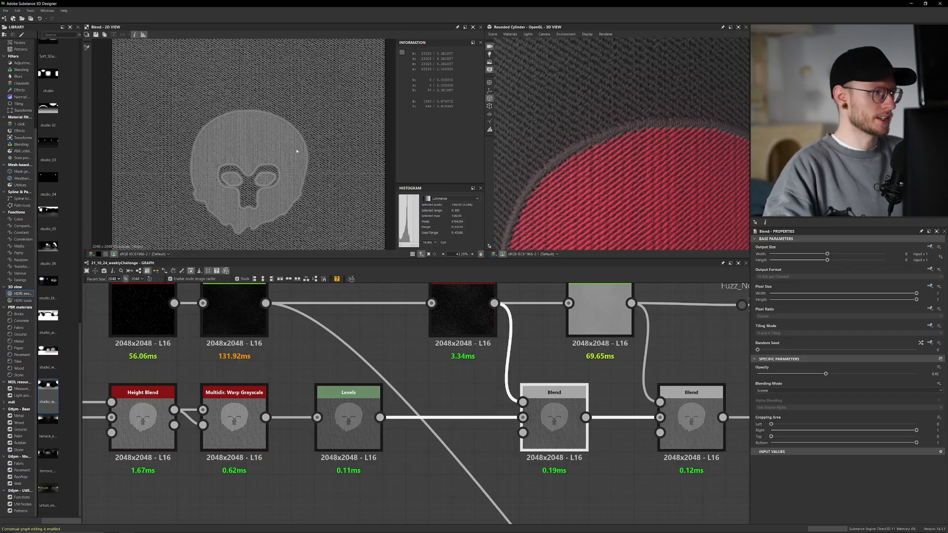
{"action": "scroll", "coordinate": [312, 140], "scroll_direction": "up", "scroll_amount": 10}
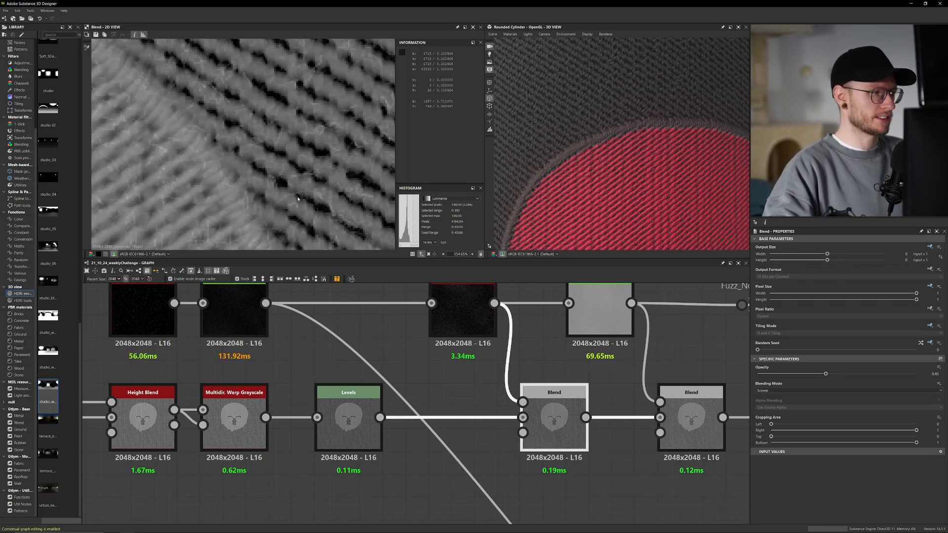
- Compare the Auto Levels fiber map at several zoom levels with a close-up of the first fuzz Blend
{"action": "middle_click_drag", "start_coordinate": [441, 394], "coordinate": [390, 460]}
{"action": "double_click", "coordinate": [413, 375]}
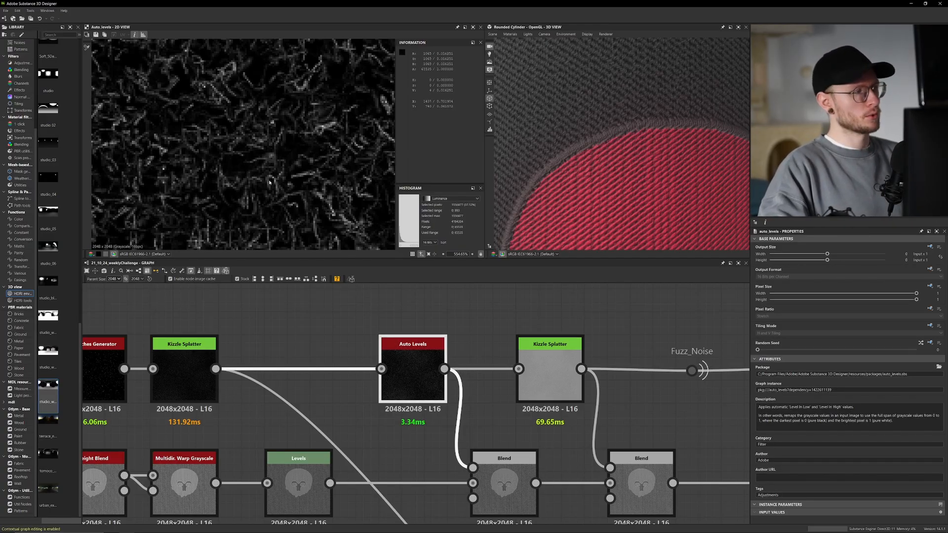
{"action": "scroll", "coordinate": [267, 182], "scroll_direction": "down", "scroll_amount": 2}
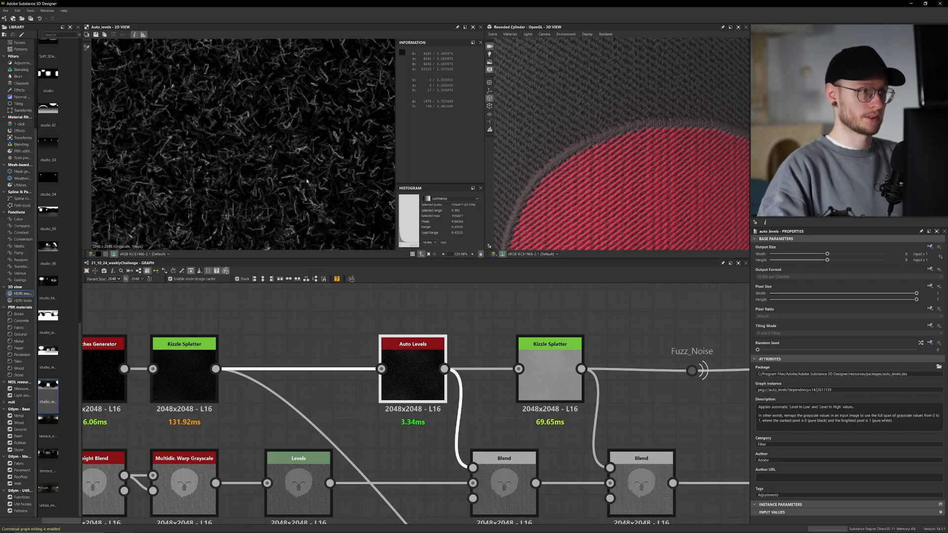
{"action": "scroll", "coordinate": [287, 217], "scroll_direction": "down", "scroll_amount": 7}
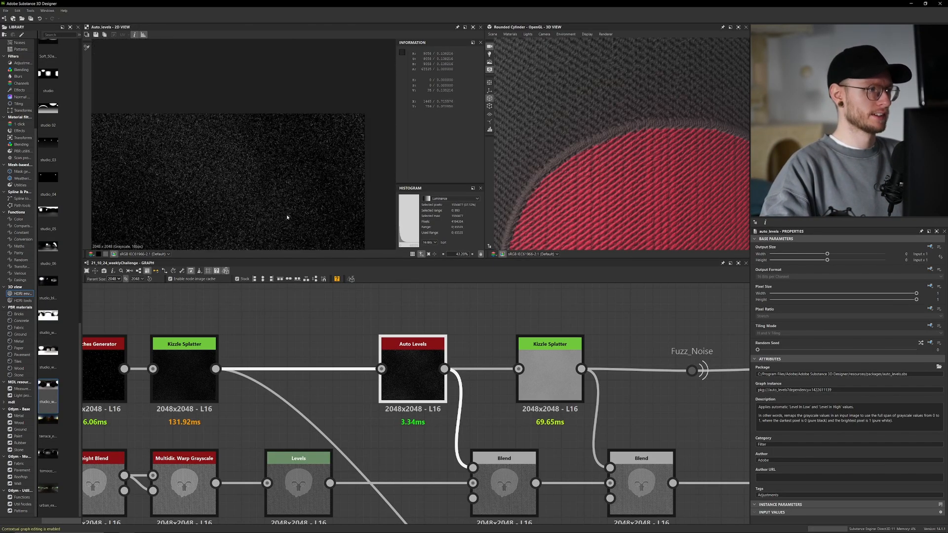
{"action": "scroll", "coordinate": [261, 209], "scroll_direction": "up", "scroll_amount": 3}
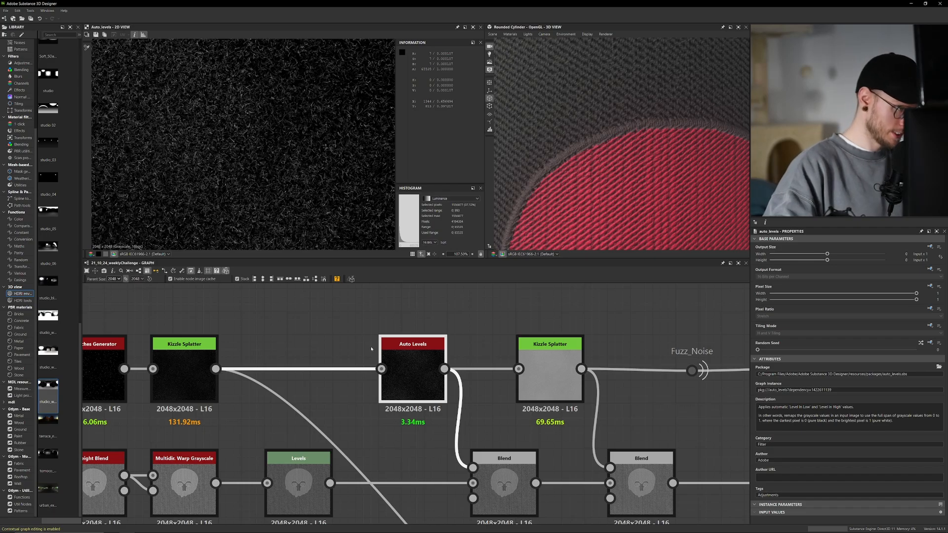
{"action": "middle_click_drag", "start_coordinate": [423, 315], "coordinate": [387, 291]}
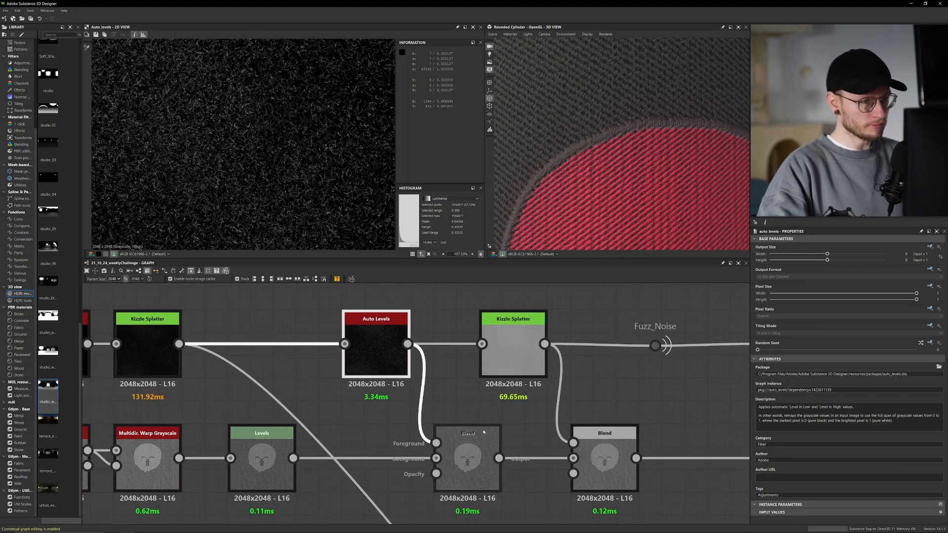
{"action": "left_click", "coordinate": [463, 456]}
{"action": "double_click", "coordinate": [463, 456]}
{"action": "scroll", "coordinate": [293, 187], "scroll_direction": "up", "scroll_amount": 10}
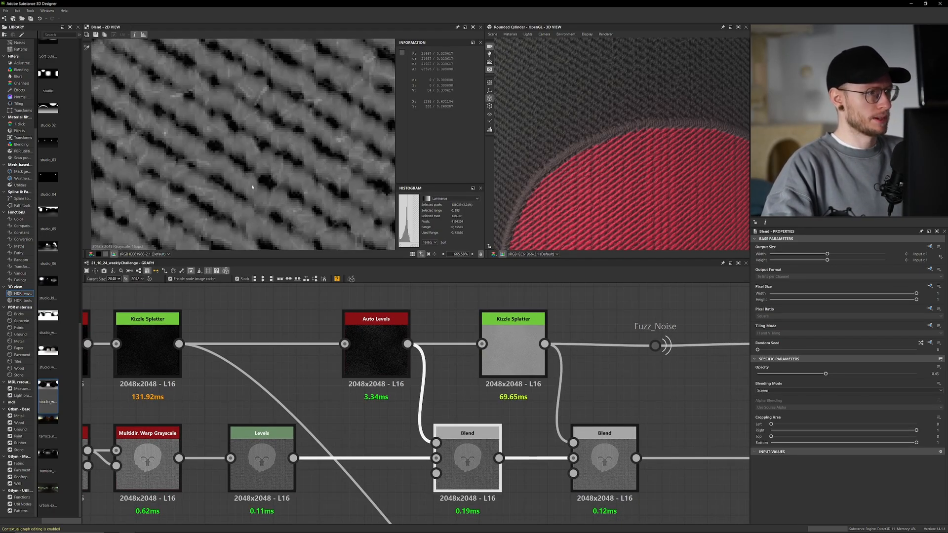
- Examine the second Kizzle Splatter's noise and compare the Blend before it is added with the Blend after it
{"action": "middle_click_drag", "start_coordinate": [488, 434], "coordinate": [411, 406]}
{"action": "double_click", "coordinate": [458, 346]}
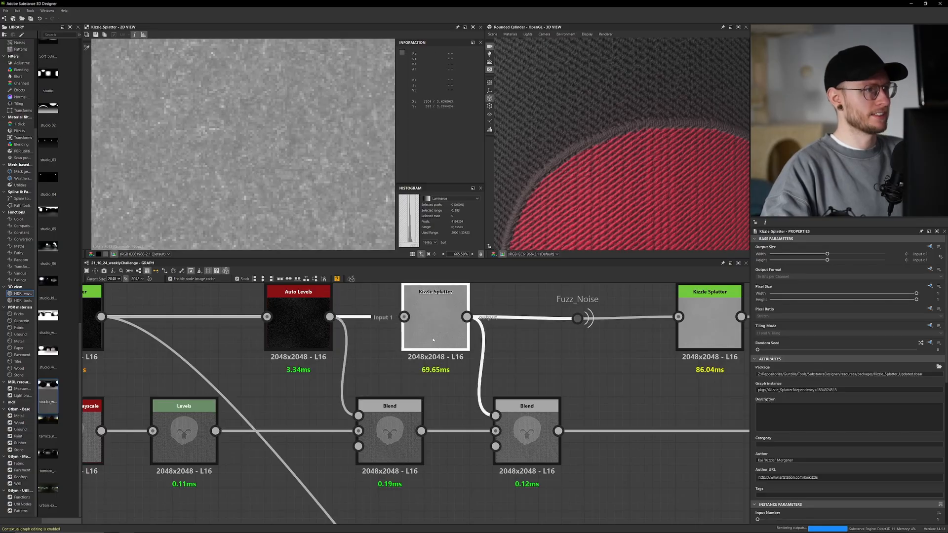
{"action": "scroll", "coordinate": [267, 141], "scroll_direction": "down", "scroll_amount": 4}
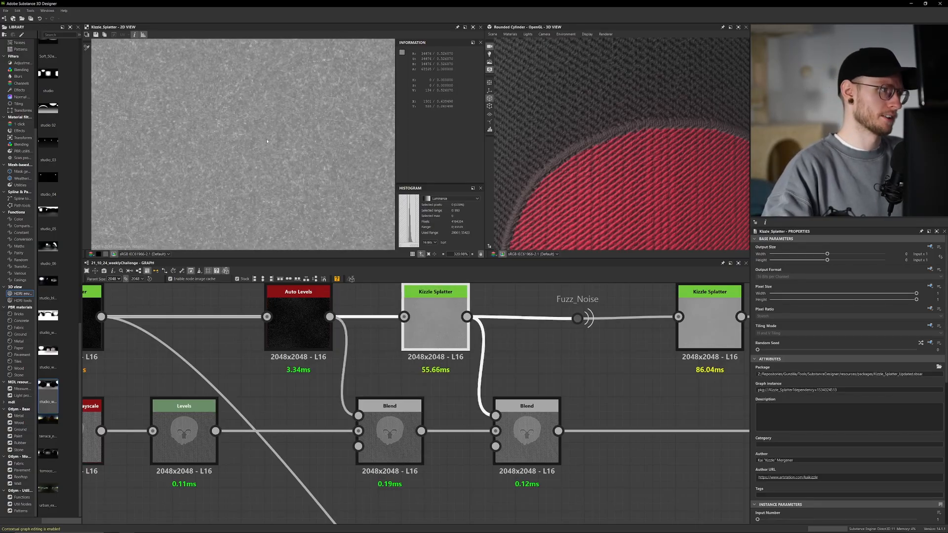
{"action": "scroll", "coordinate": [212, 182], "scroll_direction": "up", "scroll_amount": 5}
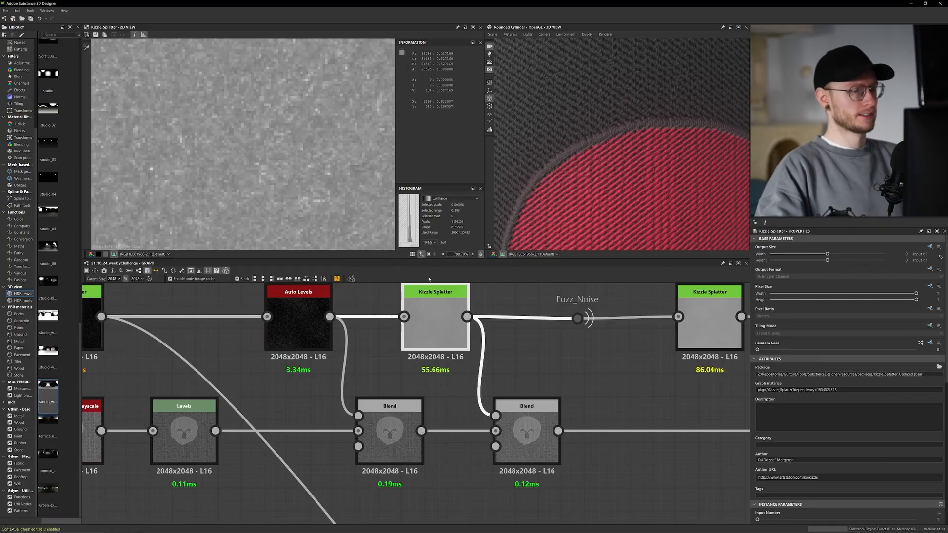
{"action": "double_click", "coordinate": [547, 431]}
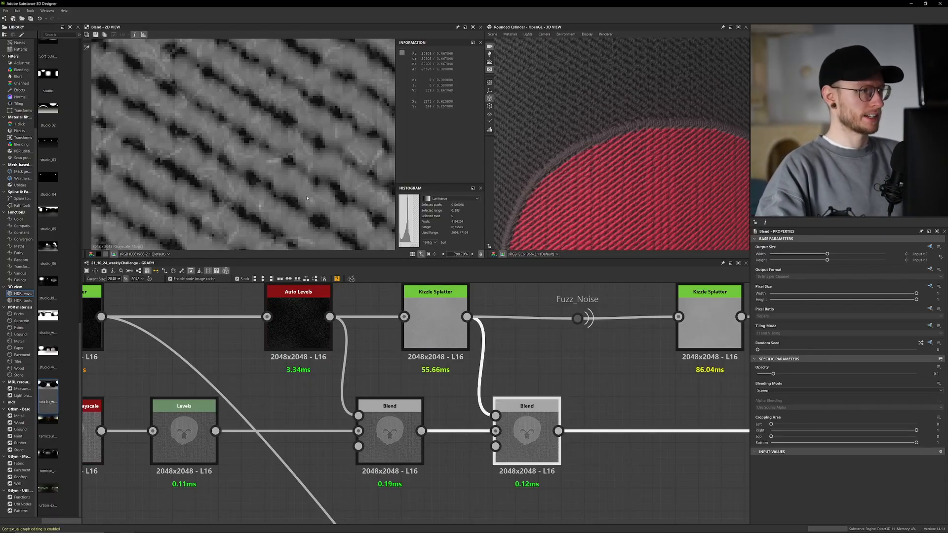
{"action": "double_click", "coordinate": [398, 437]}
{"action": "double_click", "coordinate": [549, 429]}
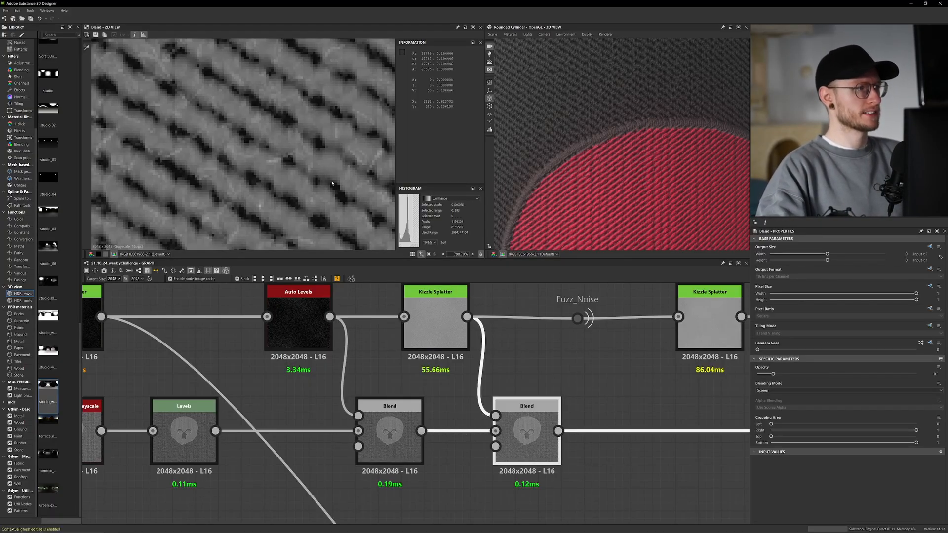
{"action": "scroll", "coordinate": [329, 188], "scroll_direction": "up", "scroll_amount": 3}
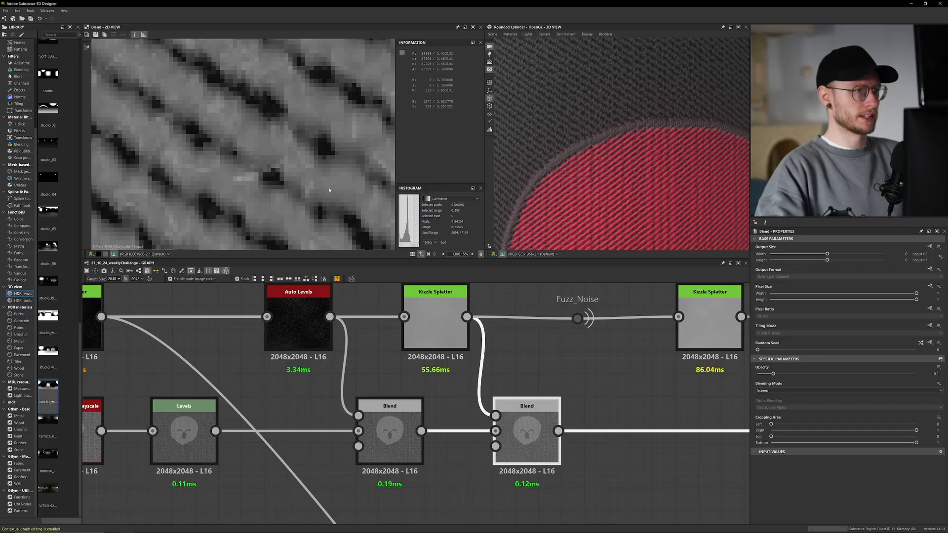
{"action": "scroll", "coordinate": [465, 379], "scroll_direction": "up", "scroll_amount": 1}
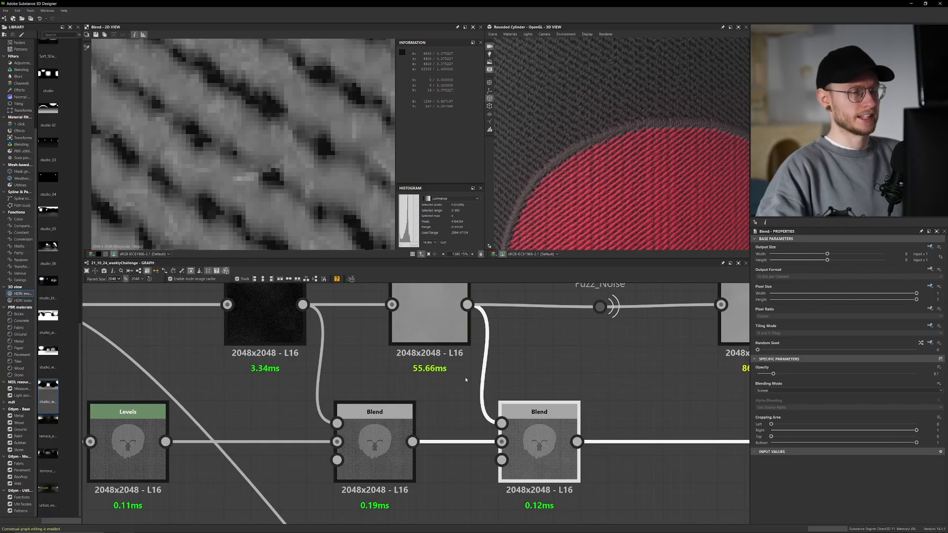
- Compare the Kizzle Splatter after the Fuzz_Noise portal with the one before it in 2D
{"action": "scroll", "coordinate": [522, 340], "scroll_direction": "down", "scroll_amount": 1}
{"action": "middle_click_drag", "start_coordinate": [522, 340], "coordinate": [351, 380]}
{"action": "left_click_drag", "start_coordinate": [494, 395], "coordinate": [398, 319]}
{"action": "double_click", "coordinate": [547, 361]}
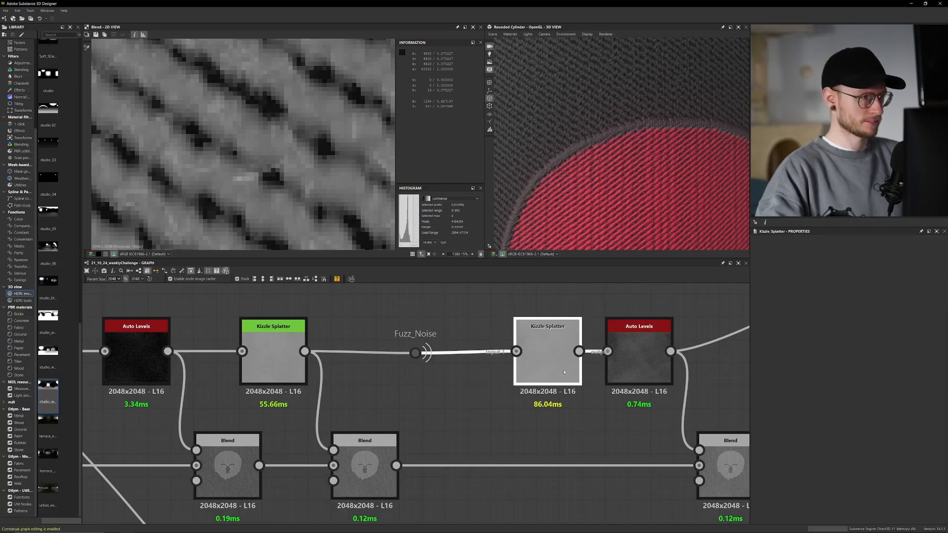
{"action": "double_click", "coordinate": [275, 362]}
{"action": "double_click", "coordinate": [549, 360]}
{"action": "scroll", "coordinate": [267, 147], "scroll_direction": "down", "scroll_amount": 3}
{"action": "scroll", "coordinate": [267, 147], "scroll_direction": "down", "scroll_amount": 3}
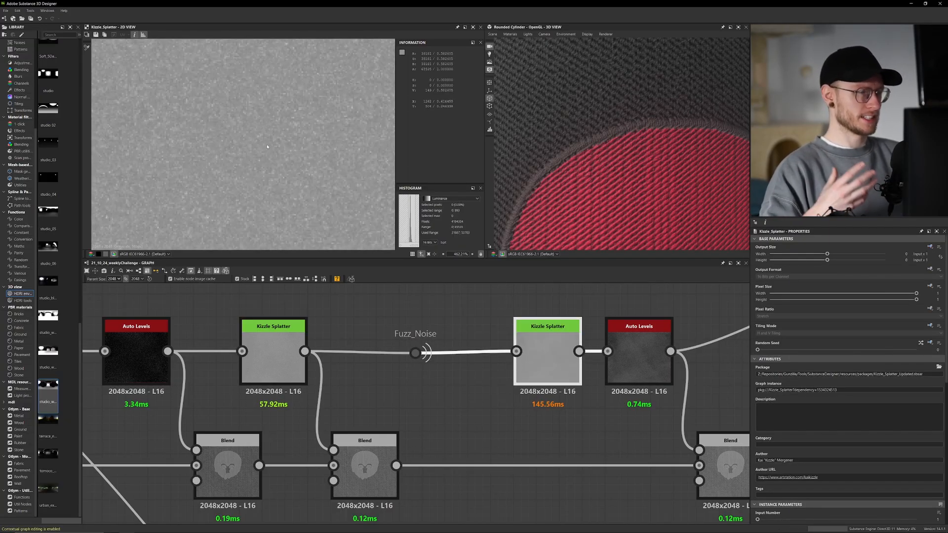
- Examine the last Auto Levels noise and how the final Blend screens it onto the height, up close
{"action": "middle_click_drag", "start_coordinate": [503, 377], "coordinate": [428, 348]}
{"action": "double_click", "coordinate": [569, 346]}
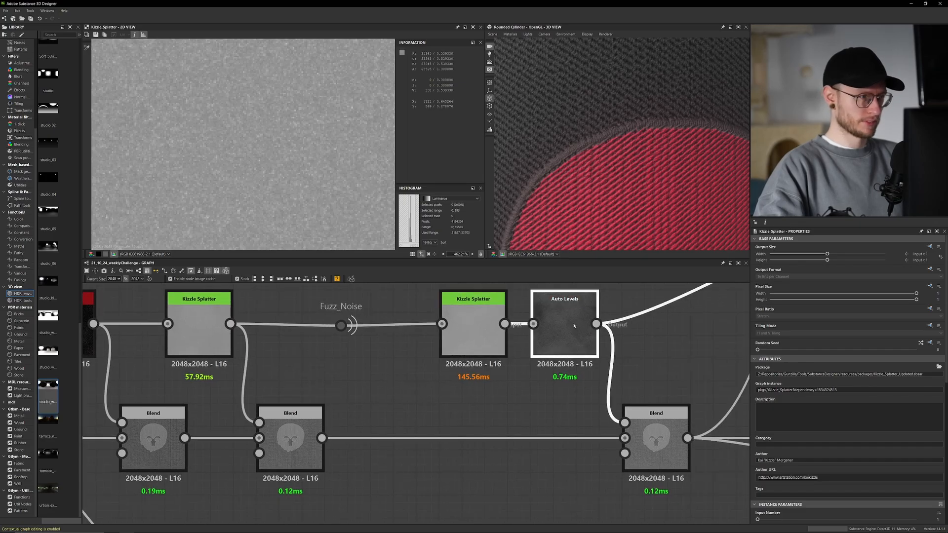
{"action": "middle_click_drag", "start_coordinate": [566, 363], "coordinate": [411, 317]}
{"action": "scroll", "coordinate": [250, 130], "scroll_direction": "down", "scroll_amount": 1}
{"action": "scroll", "coordinate": [331, 243], "scroll_direction": "down", "scroll_amount": 4}
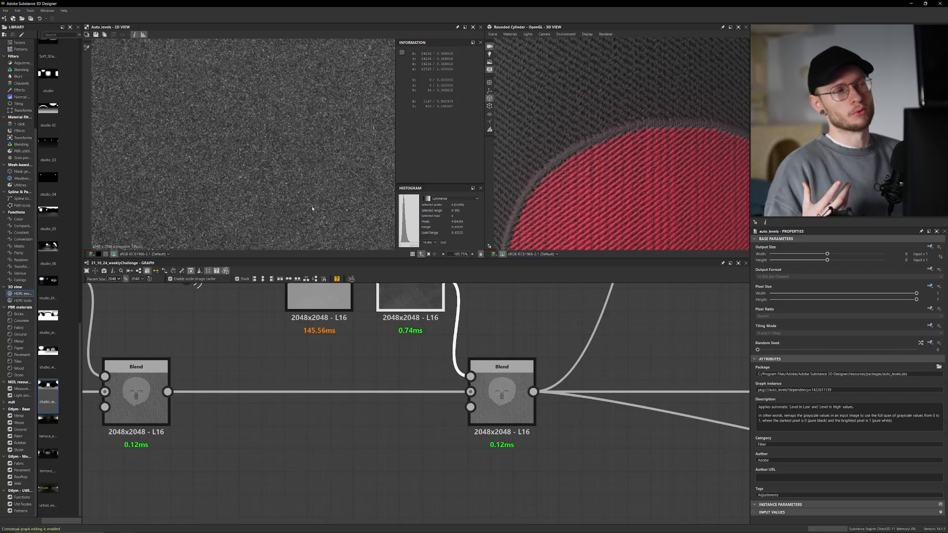
{"action": "double_click", "coordinate": [502, 390]}
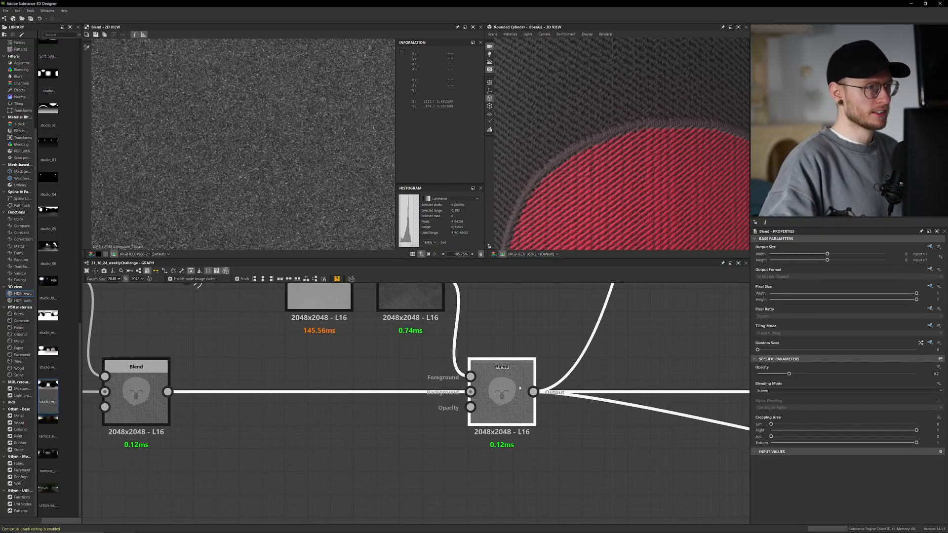
{"action": "scroll", "coordinate": [355, 226], "scroll_direction": "up", "scroll_amount": 10}
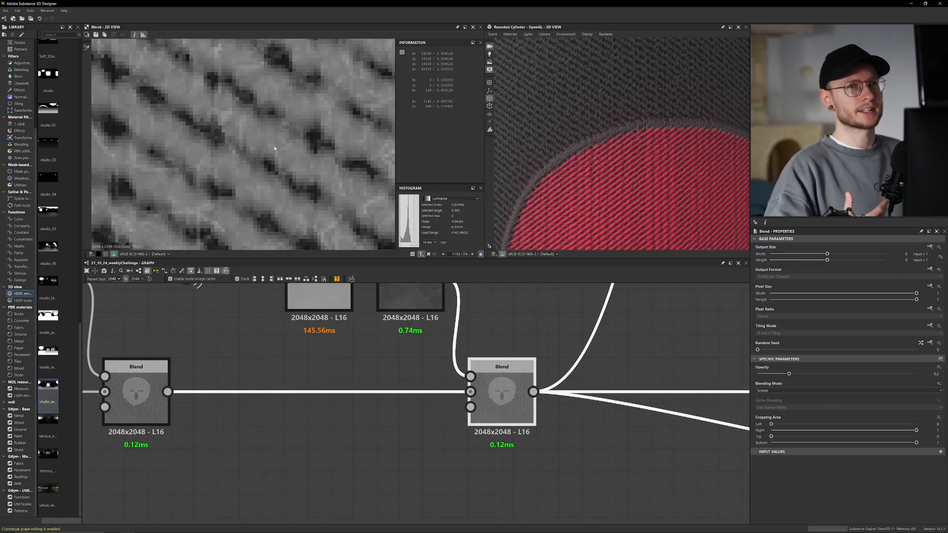
- Look over where the final Blend feeds the rest of the graph and view the complete skull height in 2D
{"action": "scroll", "coordinate": [296, 398], "scroll_direction": "down", "scroll_amount": 5}
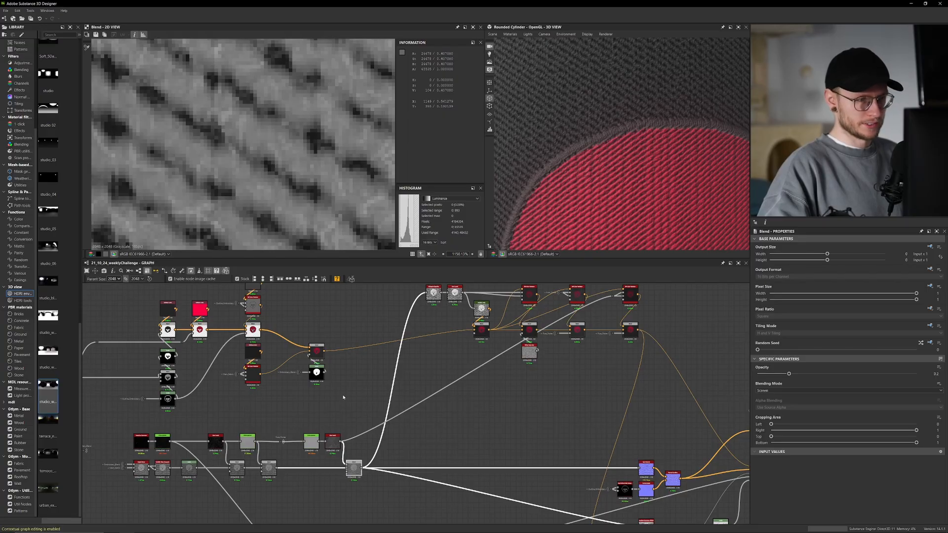
{"action": "scroll", "coordinate": [343, 397], "scroll_direction": "down", "scroll_amount": 1}
{"action": "scroll", "coordinate": [348, 393], "scroll_direction": "down", "scroll_amount": 1}
{"action": "middle_click_drag", "start_coordinate": [349, 384], "coordinate": [346, 330]}
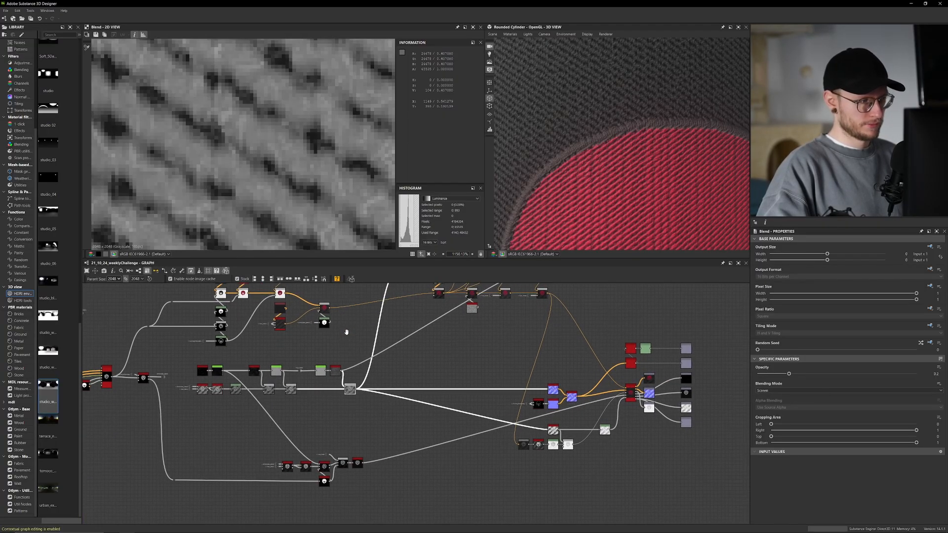
{"action": "scroll", "coordinate": [271, 113], "scroll_direction": "down", "scroll_amount": 12}
{"action": "scroll", "coordinate": [257, 139], "scroll_direction": "down", "scroll_amount": 8}
{"action": "scroll", "coordinate": [277, 178], "scroll_direction": "up", "scroll_amount": 5}
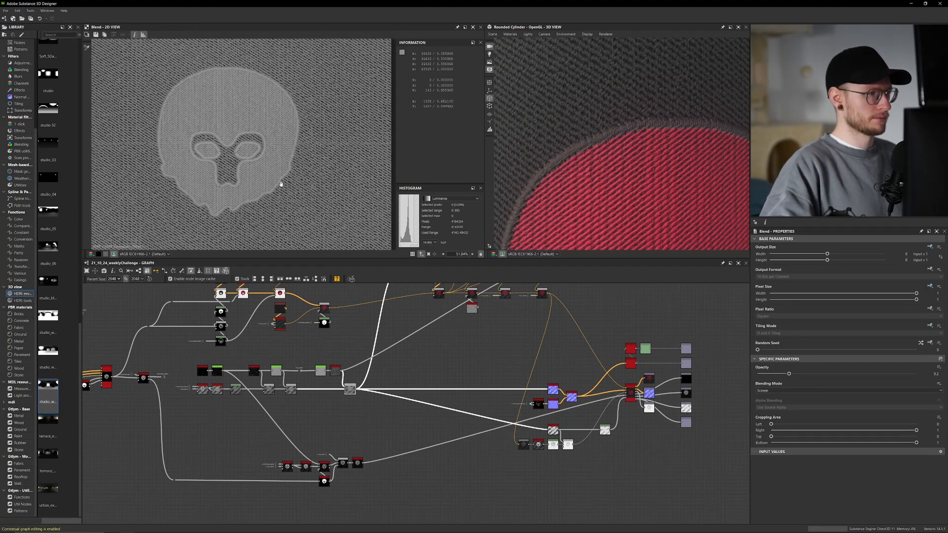
- Examine the Bent Normal node's map around the skull in 2D alongside the wider embroidery in the 3D view
{"action": "scroll", "coordinate": [566, 391], "scroll_direction": "up", "scroll_amount": 7}
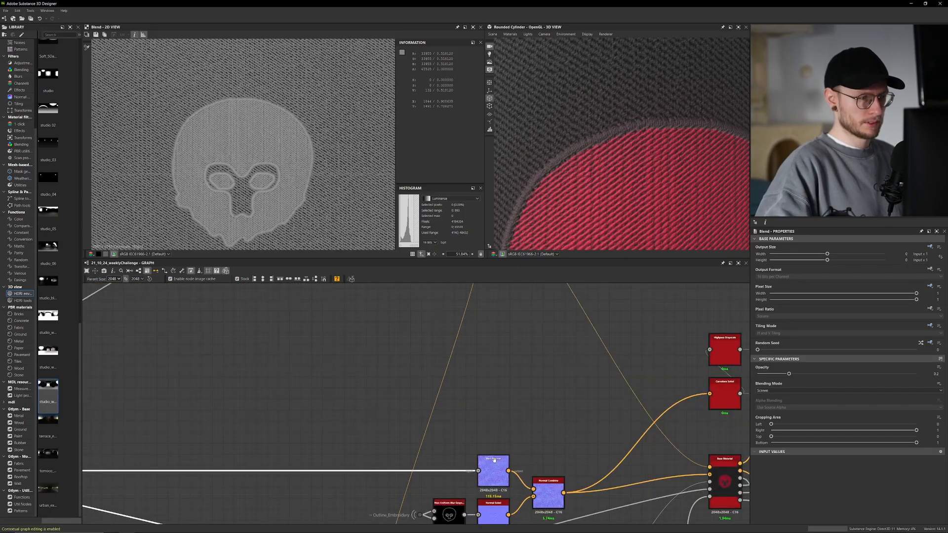
{"action": "double_click", "coordinate": [486, 383]}
{"action": "scroll", "coordinate": [251, 168], "scroll_direction": "up", "scroll_amount": 6}
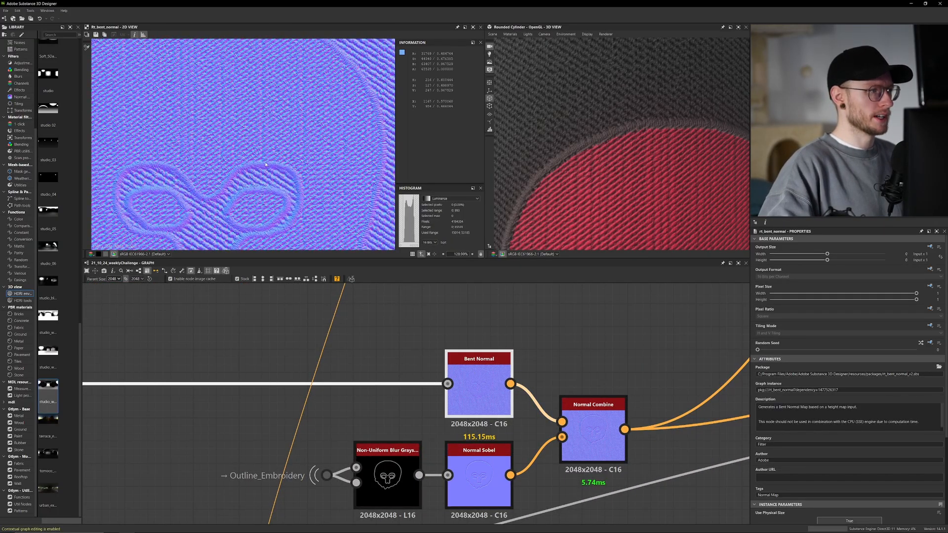
{"action": "middle_click_drag", "start_coordinate": [250, 167], "coordinate": [168, 176]}
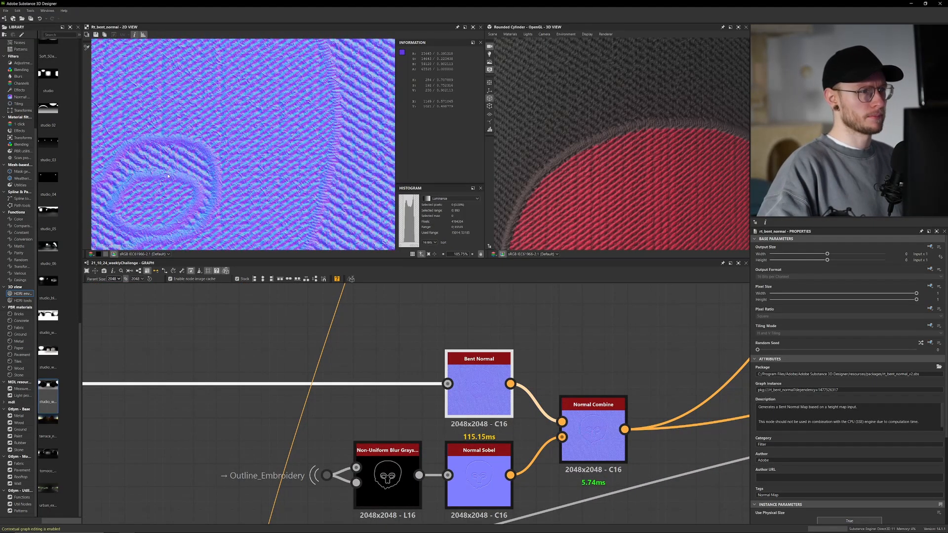
{"action": "scroll", "coordinate": [168, 176], "scroll_direction": "up", "scroll_amount": 1}
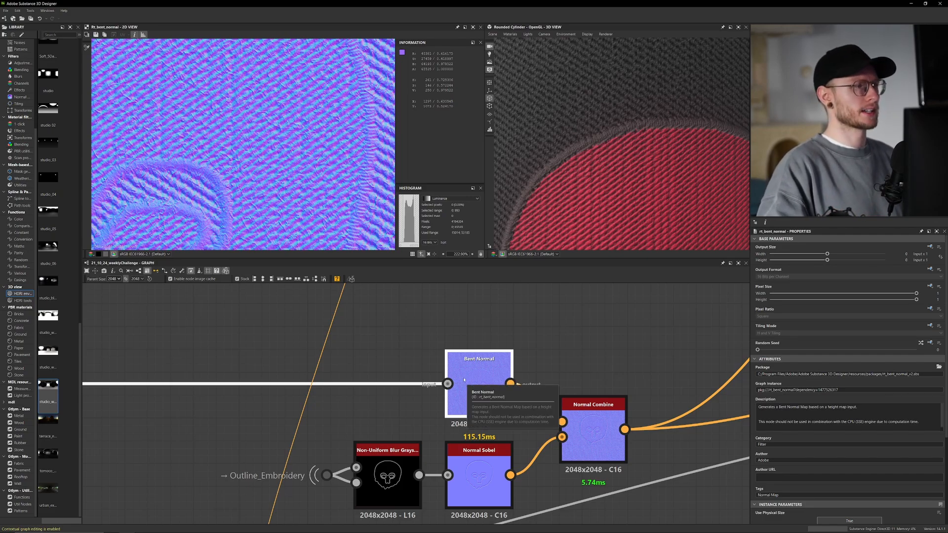
{"action": "scroll", "coordinate": [592, 166], "scroll_direction": "down", "scroll_amount": 5}
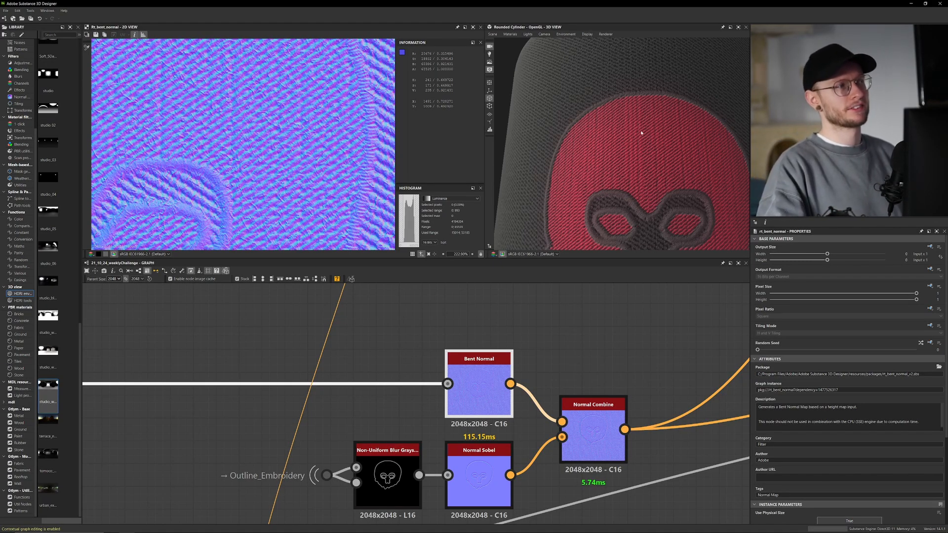
{"action": "scroll", "coordinate": [233, 175], "scroll_direction": "down", "scroll_amount": 5}
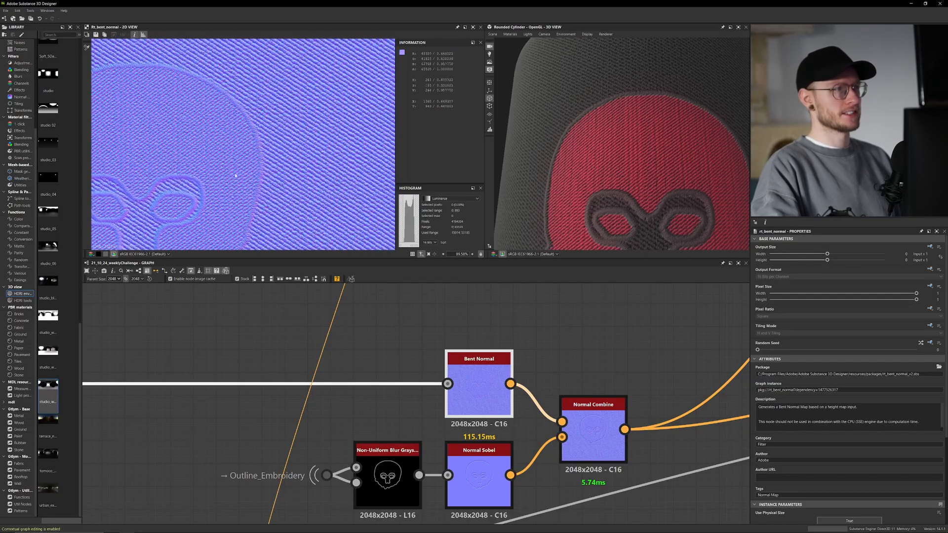
- Check the Bent Normal map's weave up close and view the Non-Uniform Blur Grayscale outline in 2D
{"action": "scroll", "coordinate": [299, 138], "scroll_direction": "up", "scroll_amount": 5}
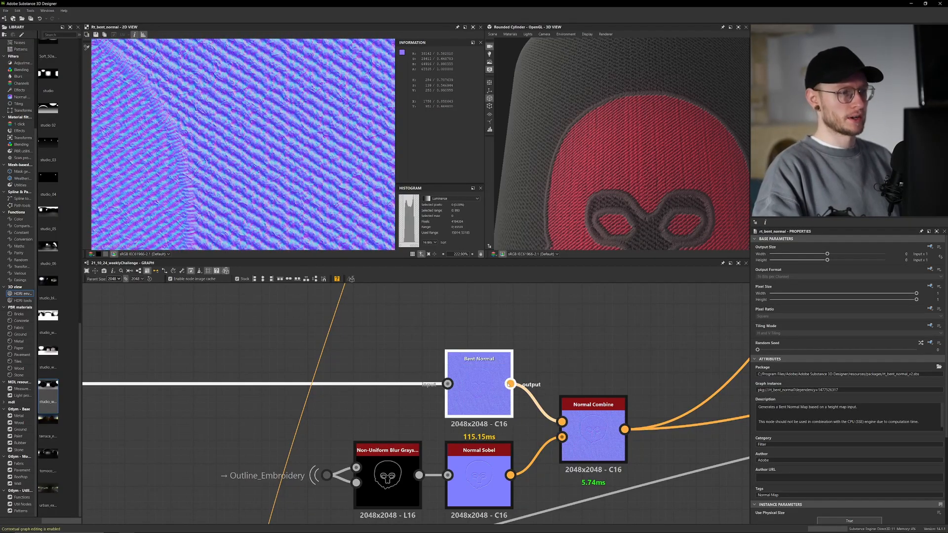
{"action": "middle_click_drag", "start_coordinate": [522, 434], "coordinate": [508, 382]}
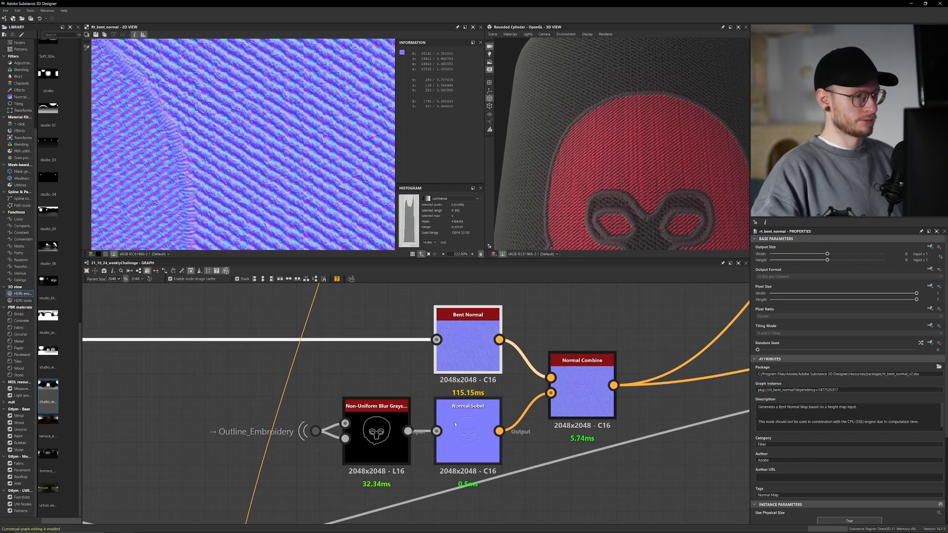
{"action": "middle_click_drag", "start_coordinate": [383, 429], "coordinate": [380, 406]}
{"action": "left_click", "coordinate": [381, 405]}
{"action": "double_click", "coordinate": [380, 405]}
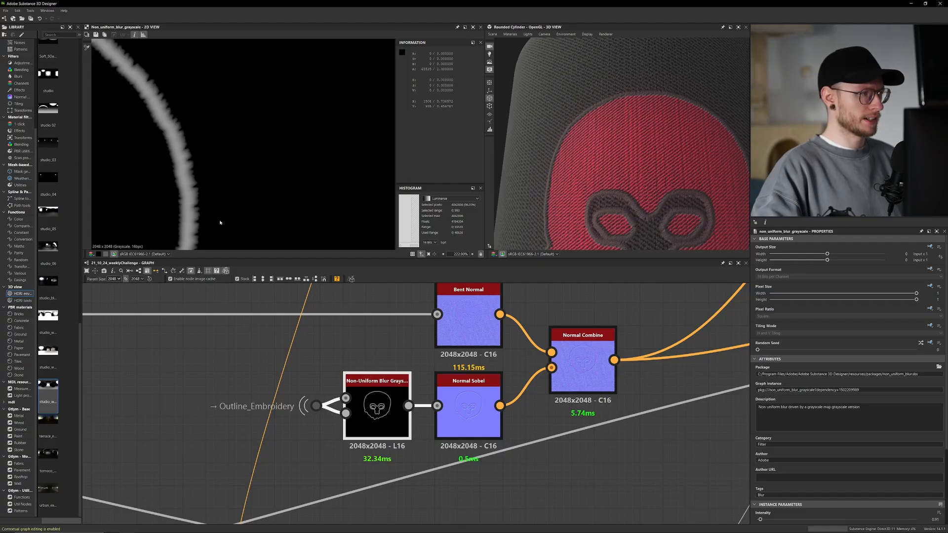
{"action": "scroll", "coordinate": [221, 222], "scroll_direction": "down", "scroll_amount": 3}
{"action": "middle_click_drag", "start_coordinate": [210, 219], "coordinate": [271, 159]}
{"action": "scroll", "coordinate": [271, 159], "scroll_direction": "up", "scroll_amount": 4}
- Trace the Outline_Embroidery portal into the Non-Uniform Blur Grayscale and view more of the softened skull outline
{"action": "double_click", "coordinate": [316, 405]}
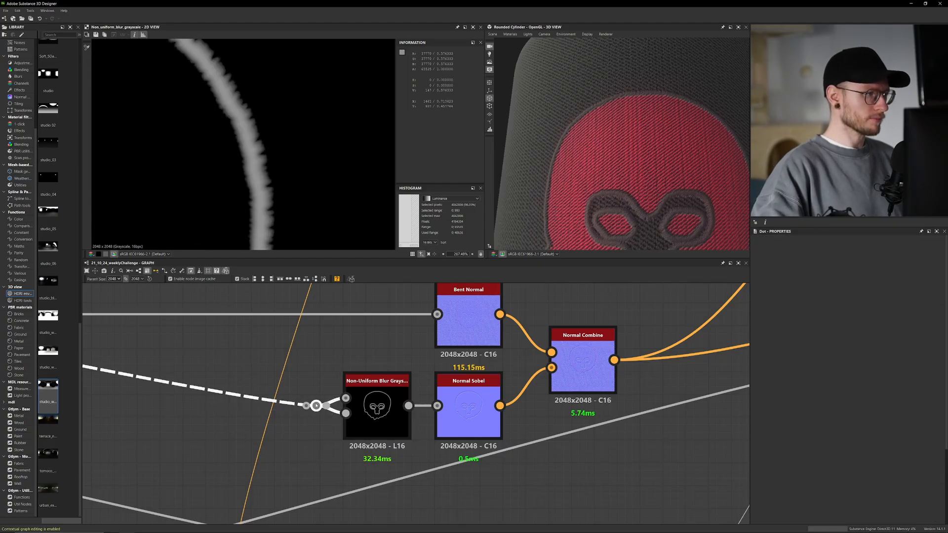
{"action": "double_click", "coordinate": [377, 411]}
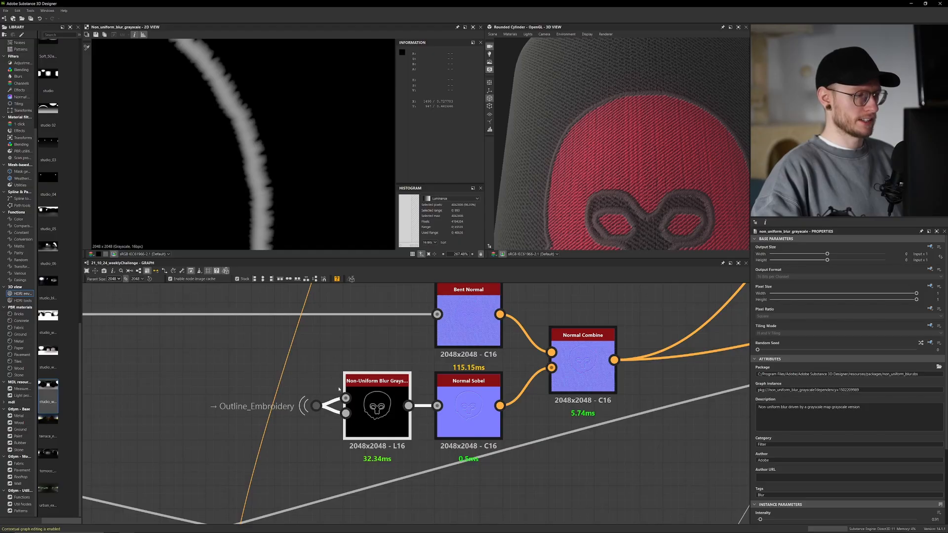
{"action": "scroll", "coordinate": [254, 202], "scroll_direction": "down", "scroll_amount": 3}
{"action": "middle_click_drag", "start_coordinate": [257, 225], "coordinate": [266, 186]}
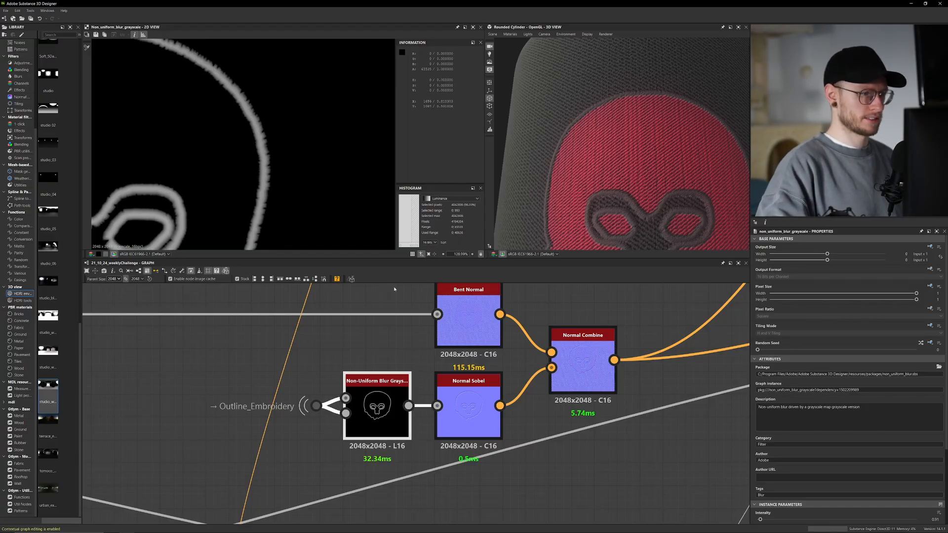
- View the Normal Sobel outline in 2D and how Normal Combine merges it with the Bent Normal map
{"action": "double_click", "coordinate": [474, 430]}
{"action": "scroll", "coordinate": [240, 156], "scroll_direction": "up", "scroll_amount": 2}
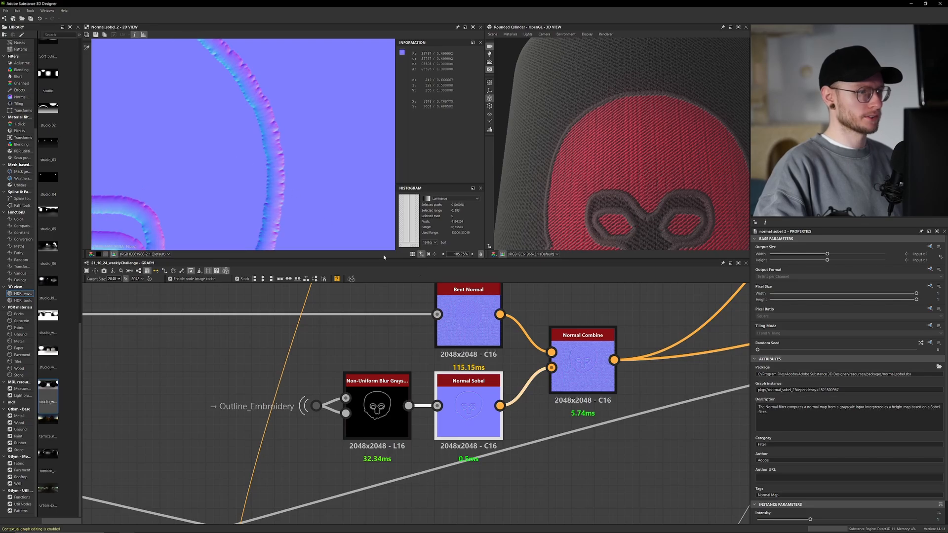
{"action": "double_click", "coordinate": [583, 363]}
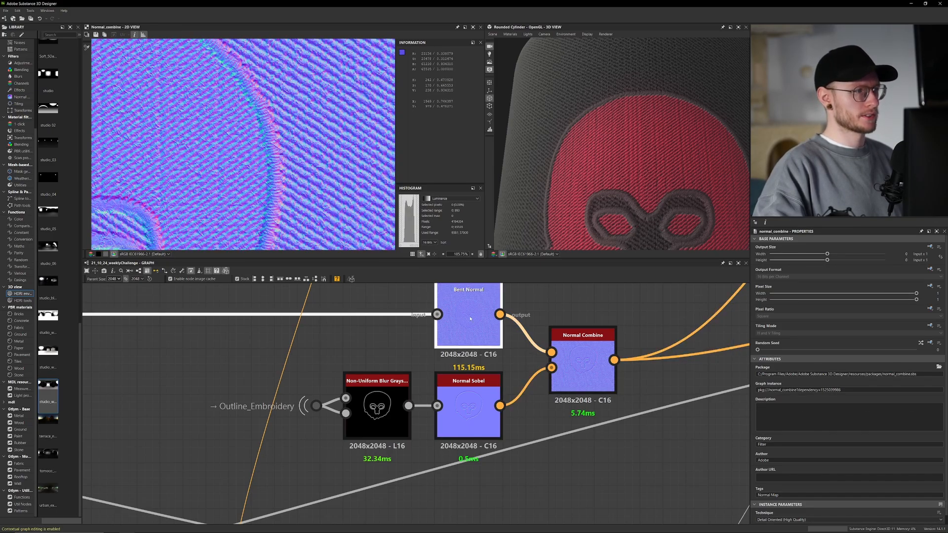
{"action": "scroll", "coordinate": [250, 204], "scroll_direction": "down", "scroll_amount": 4}
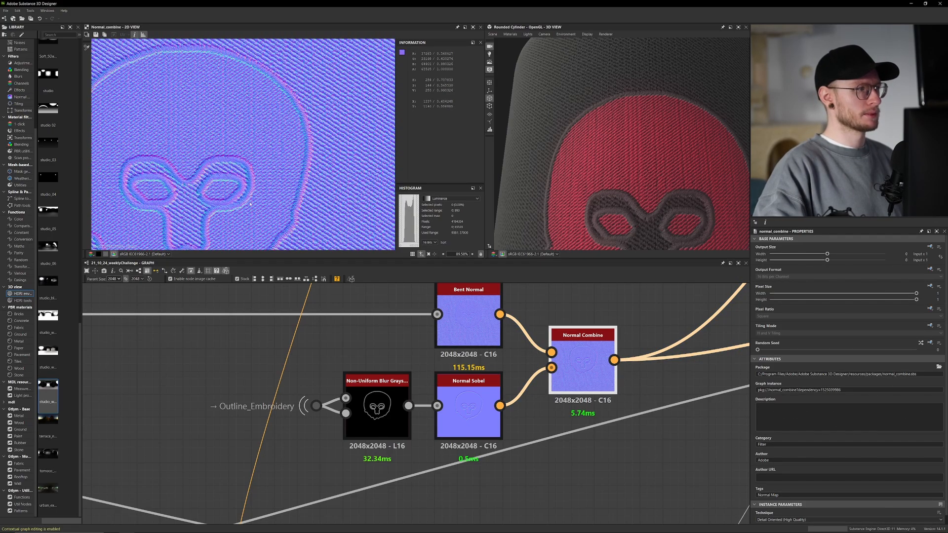
{"action": "left_click", "coordinate": [488, 324]}
{"action": "left_click", "coordinate": [597, 362]}
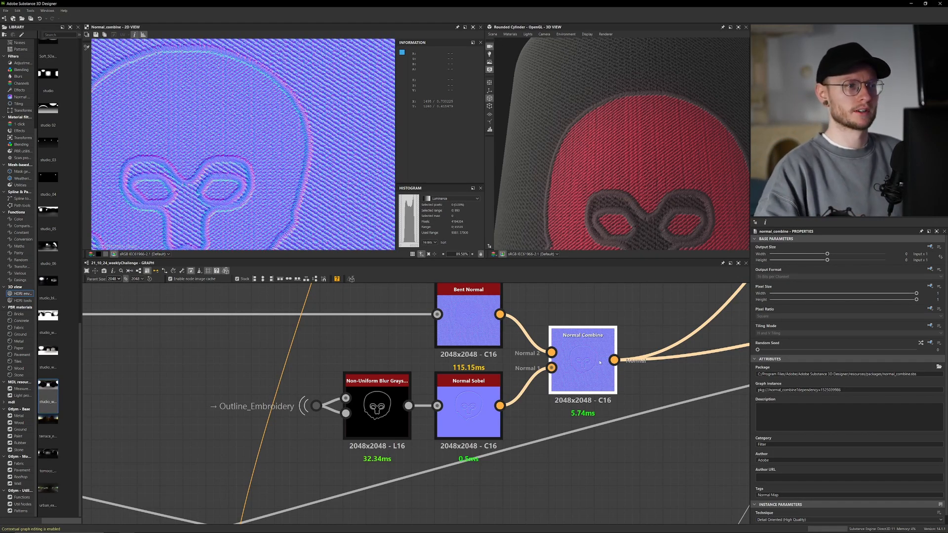
- Look at the whole embroidered skull on the rounded cylinder in the 3D view
{"action": "left_click_drag", "start_coordinate": [588, 218], "coordinate": [636, 215]}
{"action": "mouse_move", "coordinate": [636, 216]}
{"action": "right_mouse_down", "text": "ctrl+shift"}
{"action": "mouse_move", "coordinate": [671, 222]}
{"action": "mouse_move", "coordinate": [613, 218]}
{"action": "mouse_move", "coordinate": [634, 228]}
{"action": "right_mouse_up", "text": "ctrl+shift"}
{"action": "scroll", "coordinate": [634, 229], "scroll_direction": "down", "scroll_amount": 4}
{"action": "left_click_drag", "start_coordinate": [634, 229], "coordinate": [639, 178]}
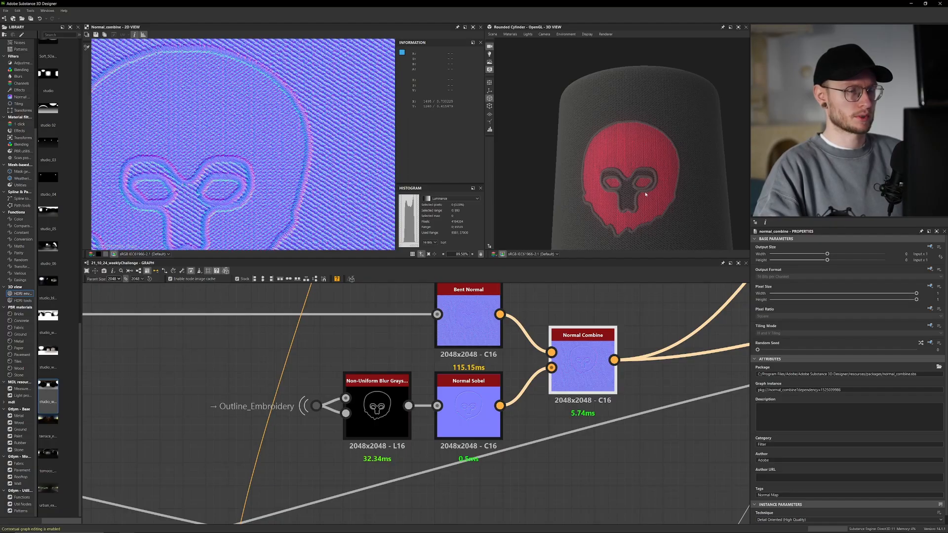
- Locate the Ambient Occlusion (RTAO) node below the normal map nodes and show its map in 2D
{"action": "scroll", "coordinate": [588, 366], "scroll_direction": "down", "scroll_amount": 6}
{"action": "middle_click_drag", "start_coordinate": [523, 452], "coordinate": [536, 396]}
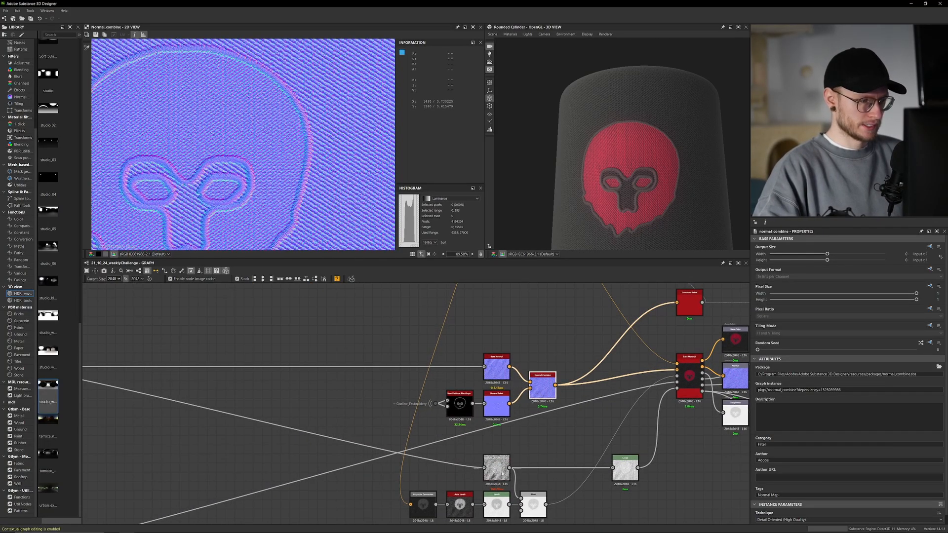
{"action": "middle_click_drag", "start_coordinate": [502, 465], "coordinate": [539, 374]}
{"action": "scroll", "coordinate": [589, 387], "scroll_direction": "up", "scroll_amount": 1}
{"action": "scroll", "coordinate": [588, 388], "scroll_direction": "down", "scroll_amount": 1}
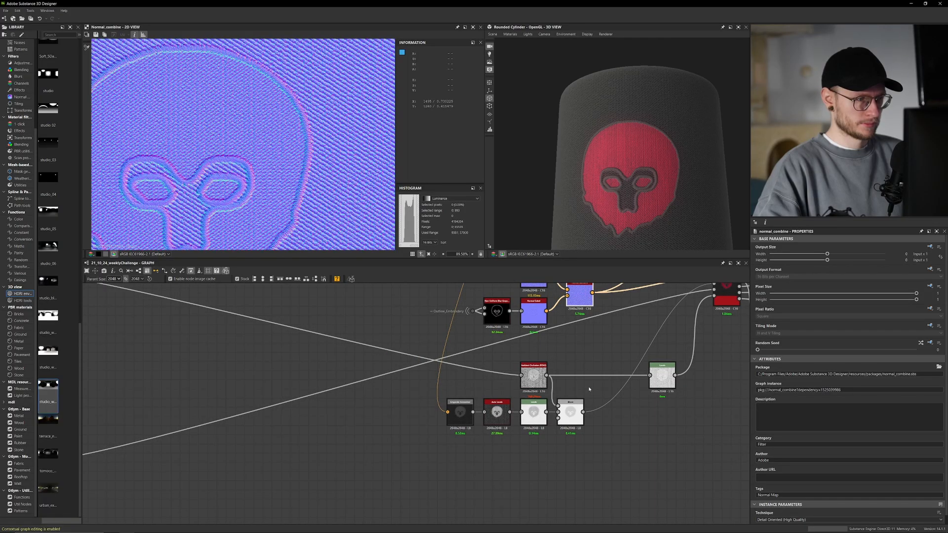
{"action": "middle_click_drag", "start_coordinate": [567, 404], "coordinate": [557, 409]}
{"action": "scroll", "coordinate": [556, 409], "scroll_direction": "up", "scroll_amount": 2}
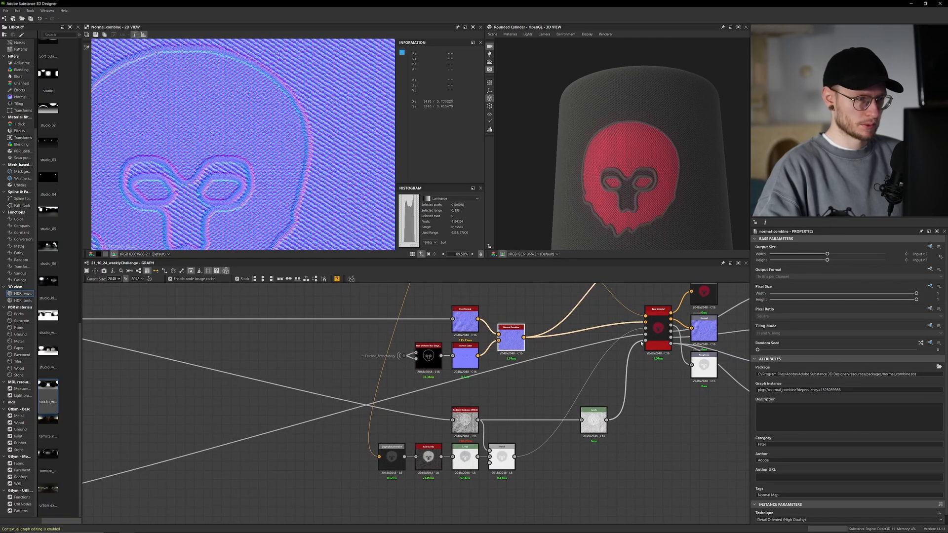
{"action": "scroll", "coordinate": [473, 442], "scroll_direction": "up", "scroll_amount": 2}
{"action": "double_click", "coordinate": [428, 395]}
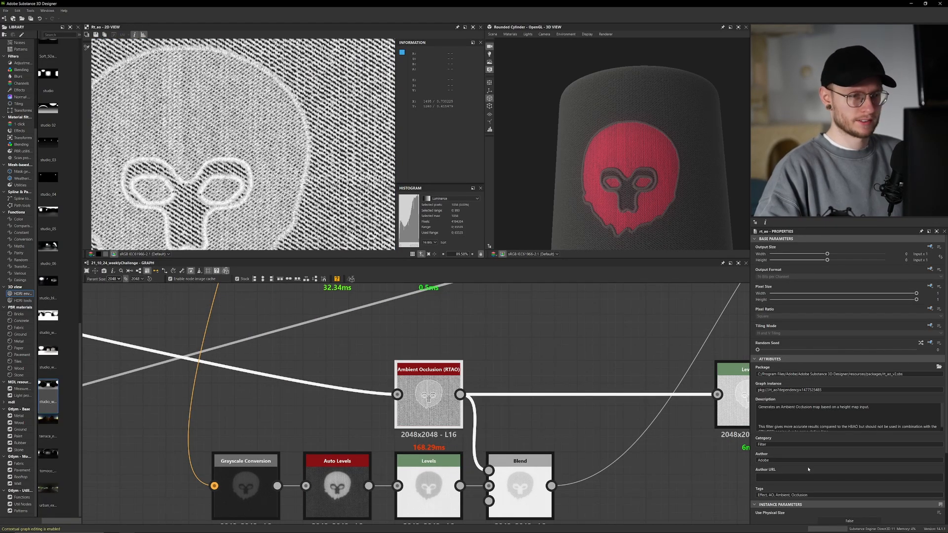
- Examine the ambient occlusion around the skull in 2D and review the node's instance parameters
{"action": "scroll", "coordinate": [290, 151], "scroll_direction": "down", "scroll_amount": 3}
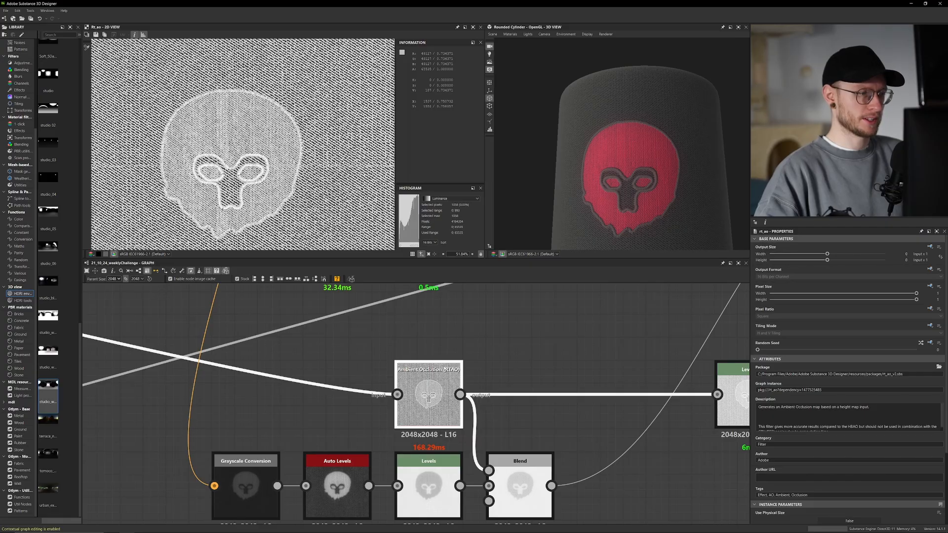
{"action": "scroll", "coordinate": [267, 208], "scroll_direction": "up", "scroll_amount": 4}
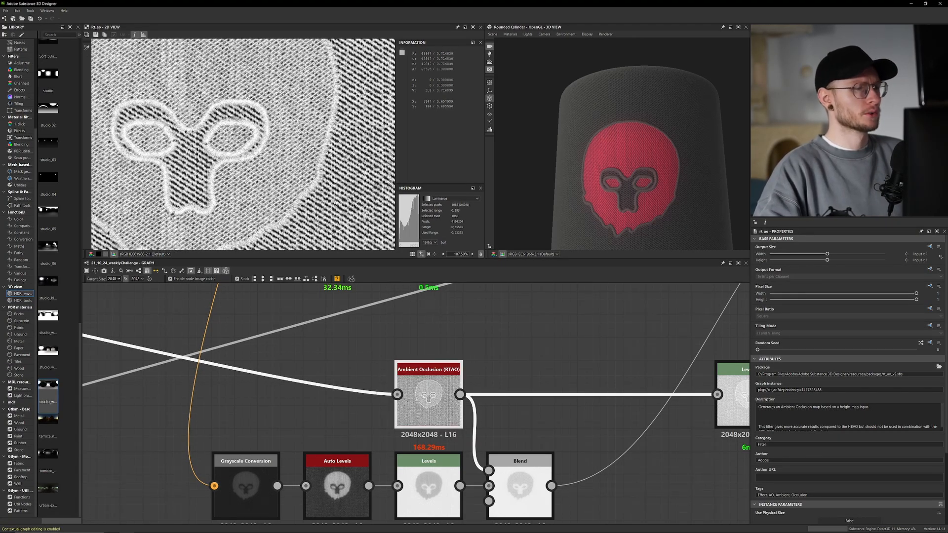
{"action": "scroll", "coordinate": [913, 447], "scroll_direction": "down", "scroll_amount": 3}
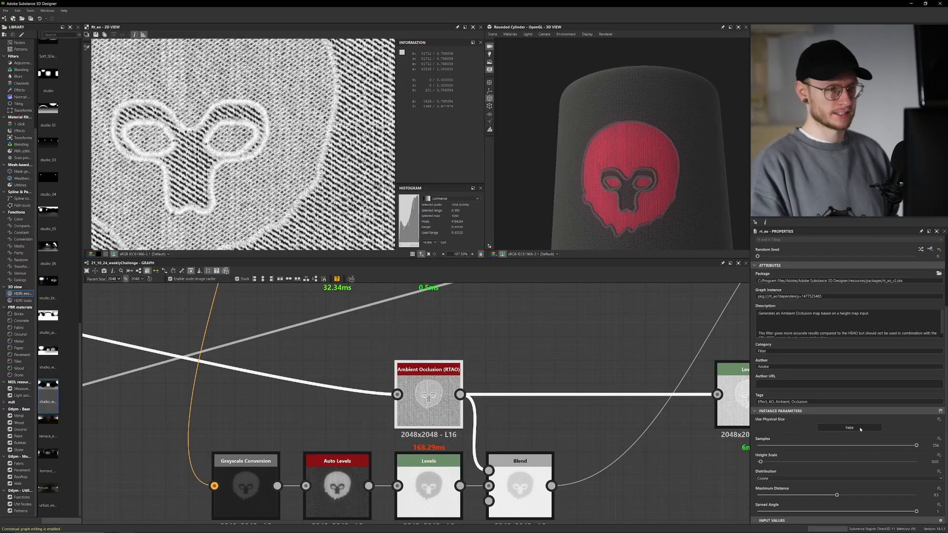
- Compare the Levels result after the Ambient Occlusion node with the unadjusted occlusion map in 2D
{"action": "scroll", "coordinate": [438, 412], "scroll_direction": "down", "scroll_amount": 2}
{"action": "middle_click_drag", "start_coordinate": [350, 385], "coordinate": [298, 380]}
{"action": "double_click", "coordinate": [603, 397]}
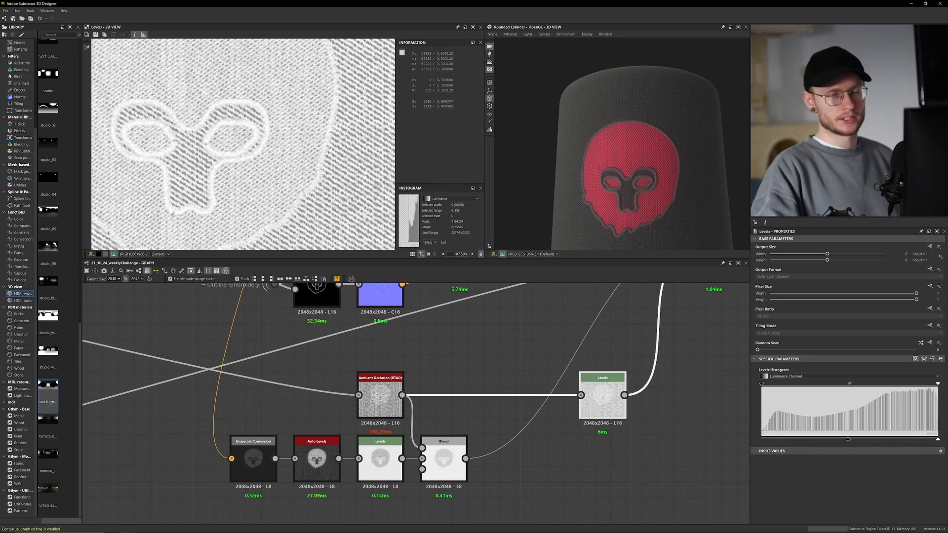
{"action": "double_click", "coordinate": [359, 386]}
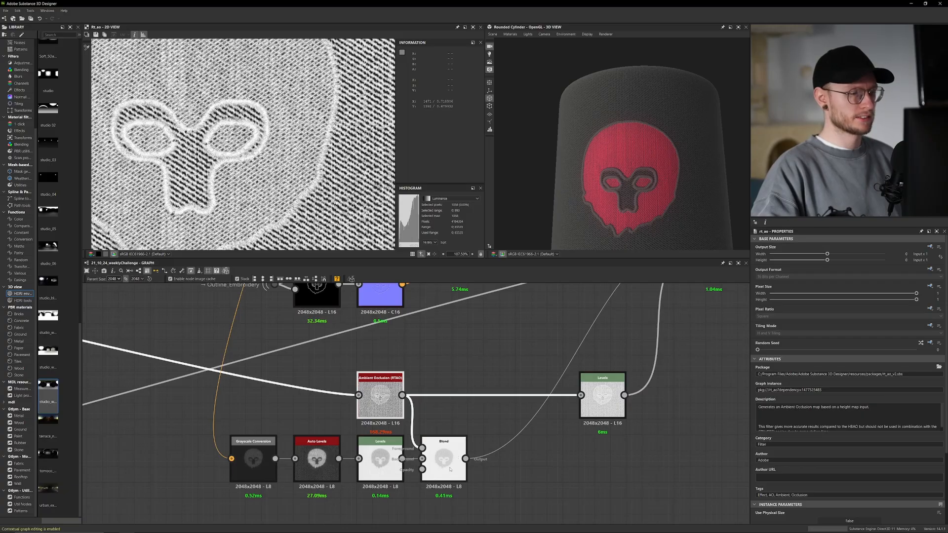
- Look over the graph from the Ambient Occlusion nodes back to the base color blends and their embroidery masks
{"action": "scroll", "coordinate": [470, 439], "scroll_direction": "down", "scroll_amount": 3}
{"action": "scroll", "coordinate": [411, 385], "scroll_direction": "up", "scroll_amount": 3}
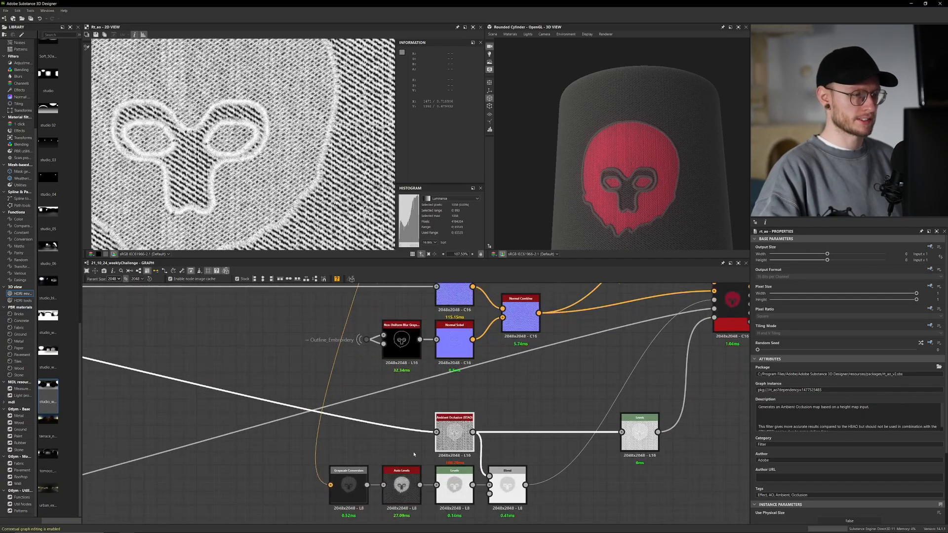
{"action": "scroll", "coordinate": [411, 385], "scroll_direction": "down", "scroll_amount": 5}
{"action": "middle_click_drag", "start_coordinate": [406, 388], "coordinate": [408, 480]}
{"action": "scroll", "coordinate": [406, 445], "scroll_direction": "down", "scroll_amount": 1}
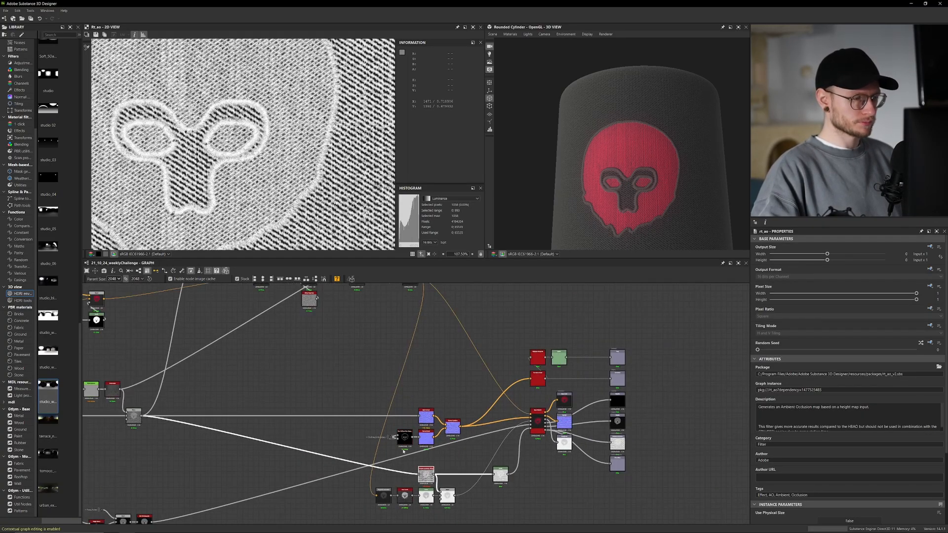
{"action": "middle_click_drag", "start_coordinate": [298, 406], "coordinate": [447, 487]}
{"action": "middle_click_drag", "start_coordinate": [330, 412], "coordinate": [525, 419]}
{"action": "scroll", "coordinate": [525, 420], "scroll_direction": "up", "scroll_amount": 1}
{"action": "scroll", "coordinate": [346, 419], "scroll_direction": "down", "scroll_amount": 1}
{"action": "middle_click_drag", "start_coordinate": [332, 419], "coordinate": [470, 372]}
{"action": "scroll", "coordinate": [431, 412], "scroll_direction": "up", "scroll_amount": 2}
{"action": "scroll", "coordinate": [387, 381], "scroll_direction": "up", "scroll_amount": 2}
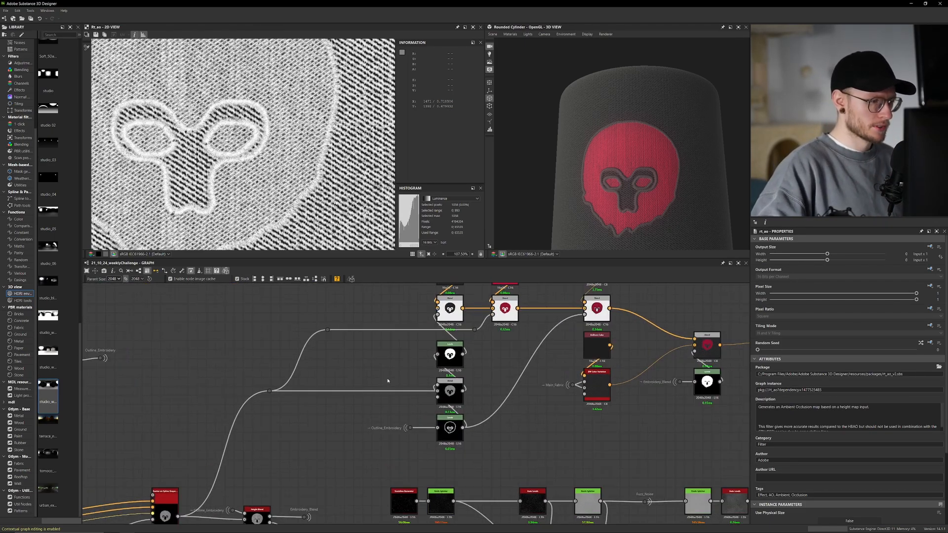
{"action": "middle_click_drag", "start_coordinate": [395, 398], "coordinate": [425, 391]}
- Examine the Levels node that turns the Outline_Embroidery input into a hard outline mask
{"action": "left_click", "coordinate": [445, 428]}
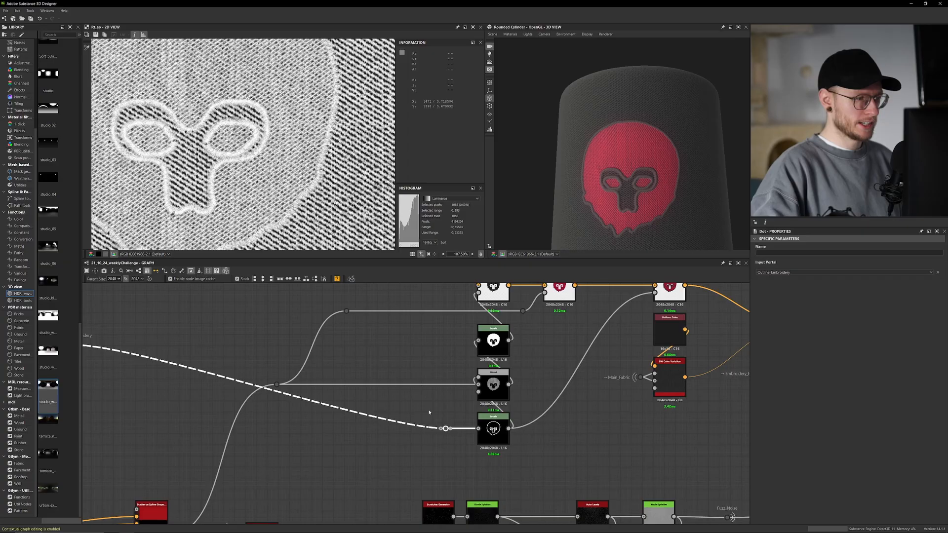
{"action": "double_click", "coordinate": [494, 429]}
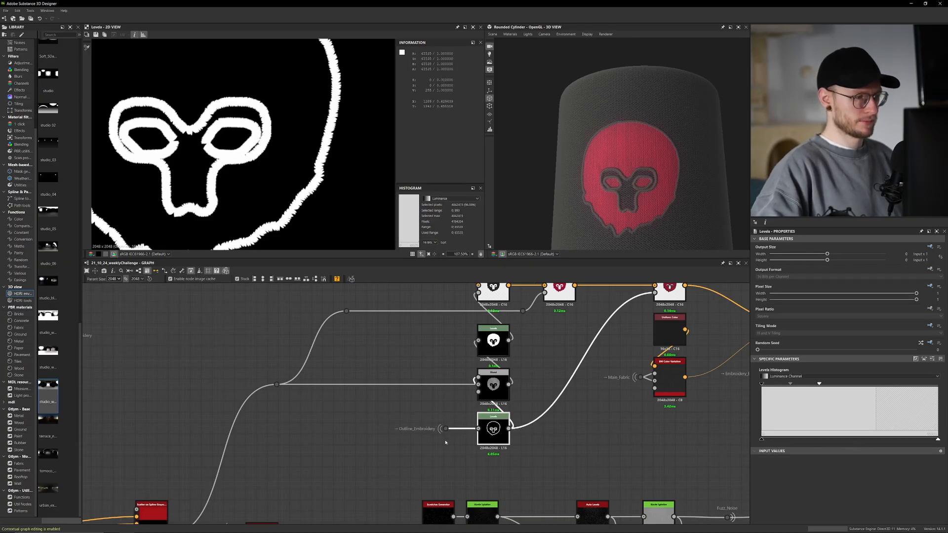
{"action": "scroll", "coordinate": [446, 442], "scroll_direction": "up", "scroll_amount": 2}
{"action": "left_click", "coordinate": [446, 429]}
{"action": "double_click", "coordinate": [508, 430]}
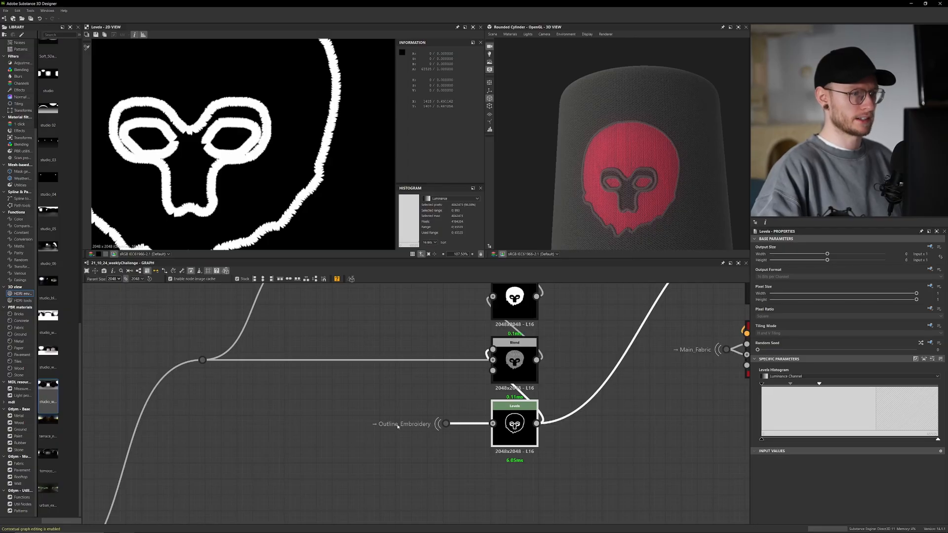
- Compare the Blend that subtracts the outline from the embroidery with its Scatter on Spline Grayscale source in 2D
{"action": "double_click", "coordinate": [521, 366]}
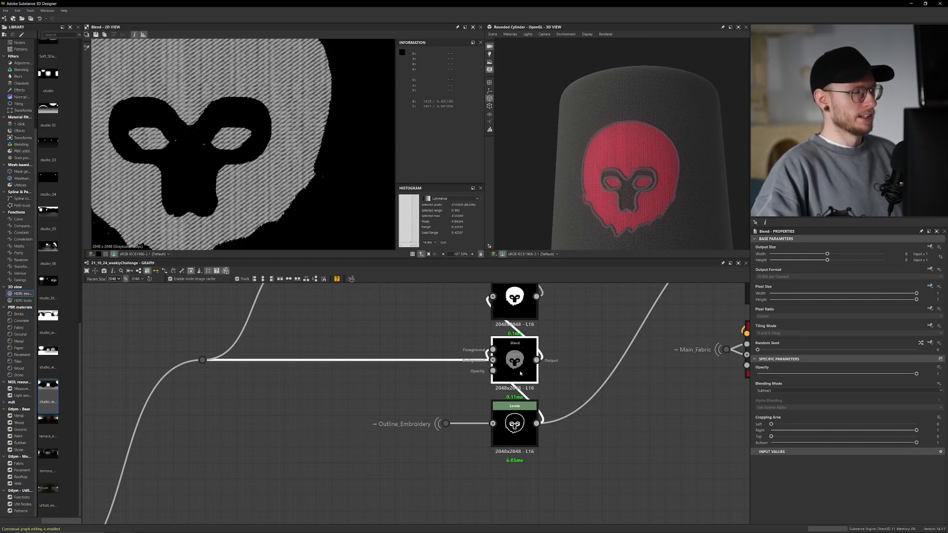
{"action": "scroll", "coordinate": [496, 383], "scroll_direction": "down", "scroll_amount": 4}
{"action": "middle_click_drag", "start_coordinate": [267, 505], "coordinate": [316, 406]}
{"action": "scroll", "coordinate": [316, 407], "scroll_direction": "up", "scroll_amount": 5}
{"action": "double_click", "coordinate": [332, 332]}
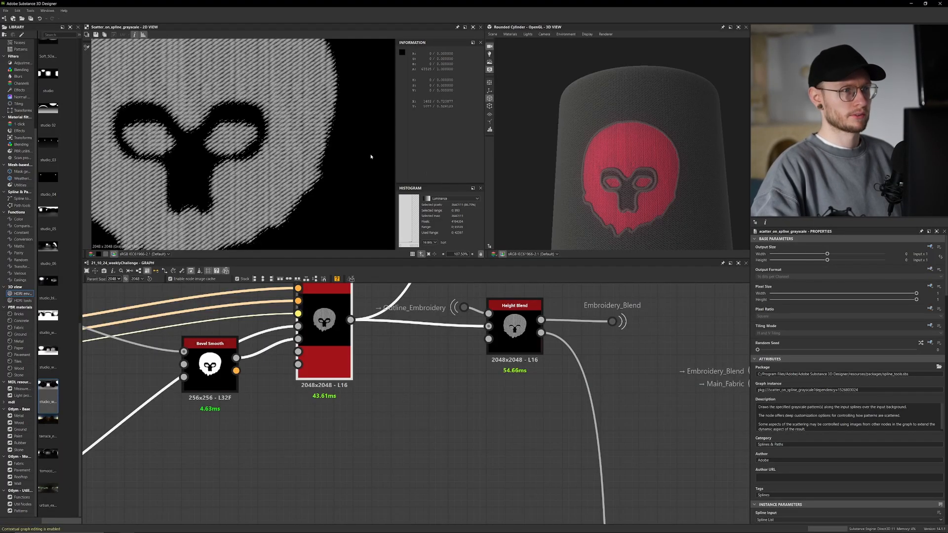
- Inspect the skull's stitched edge up close in 3D and view the Levels mask of its inner fill in 2D
{"action": "scroll", "coordinate": [598, 131], "scroll_direction": "up", "scroll_amount": 6}
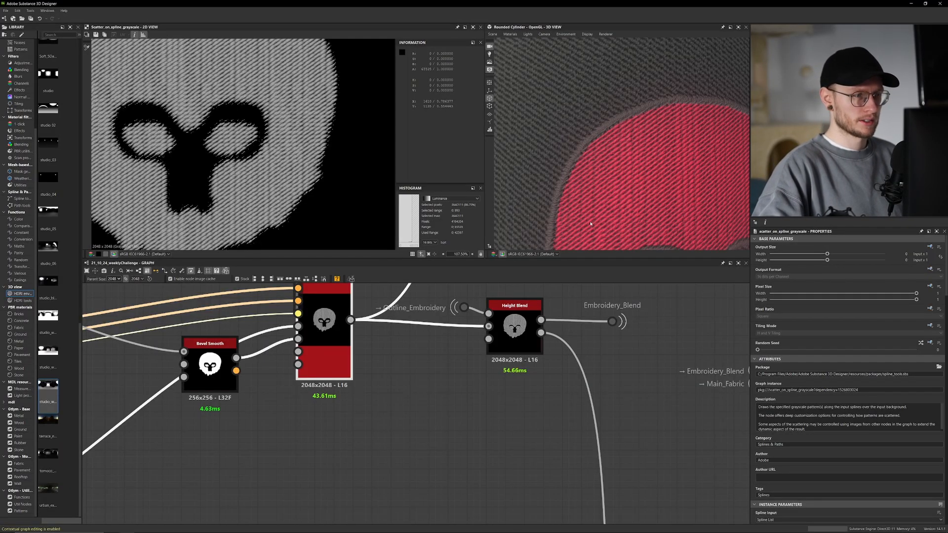
{"action": "middle_click_drag", "start_coordinate": [557, 294], "coordinate": [482, 468]}
{"action": "middle_click_drag", "start_coordinate": [483, 291], "coordinate": [480, 450]}
{"action": "scroll", "coordinate": [480, 450], "scroll_direction": "down", "scroll_amount": 3}
{"action": "scroll", "coordinate": [686, 365], "scroll_direction": "up", "scroll_amount": 3}
{"action": "middle_click_drag", "start_coordinate": [686, 364], "coordinate": [524, 350]}
{"action": "double_click", "coordinate": [523, 382]}
{"action": "middle_click_drag", "start_coordinate": [452, 395], "coordinate": [411, 445]}
{"action": "scroll", "coordinate": [471, 406], "scroll_direction": "down", "scroll_amount": 2}
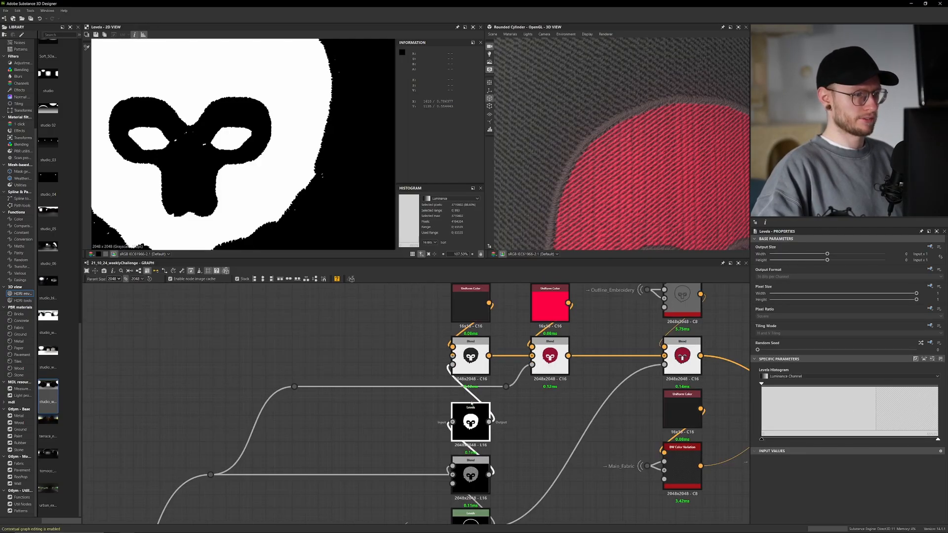
- View the first base color Blend, which applies the dark Uniform Color through the skull fill mask, in 2D
{"action": "middle_click_drag", "start_coordinate": [471, 405], "coordinate": [468, 391]}
{"action": "middle_click_drag", "start_coordinate": [381, 421], "coordinate": [433, 396]}
{"action": "scroll", "coordinate": [250, 184], "scroll_direction": "down", "scroll_amount": 1}
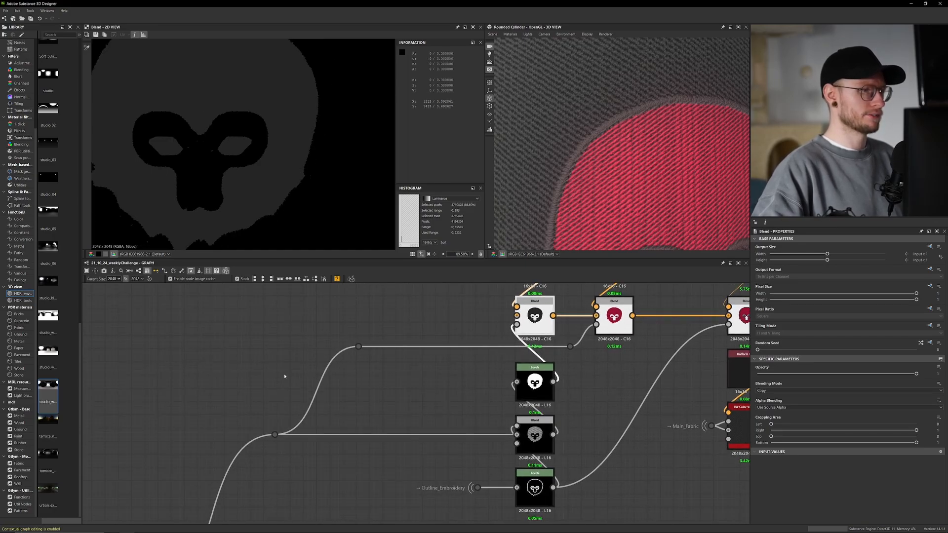
{"action": "middle_click_drag", "start_coordinate": [602, 320], "coordinate": [532, 405]}
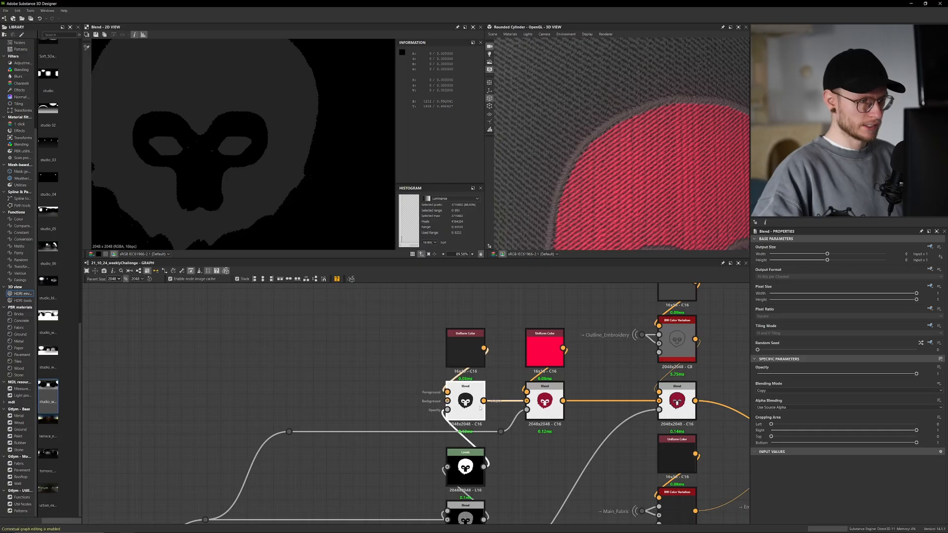
{"action": "scroll", "coordinate": [550, 400], "scroll_direction": "up", "scroll_amount": 2}
- View the Blend adding the red Uniform Color in 2D and trace both color blends back to their masks
{"action": "double_click", "coordinate": [551, 402]}
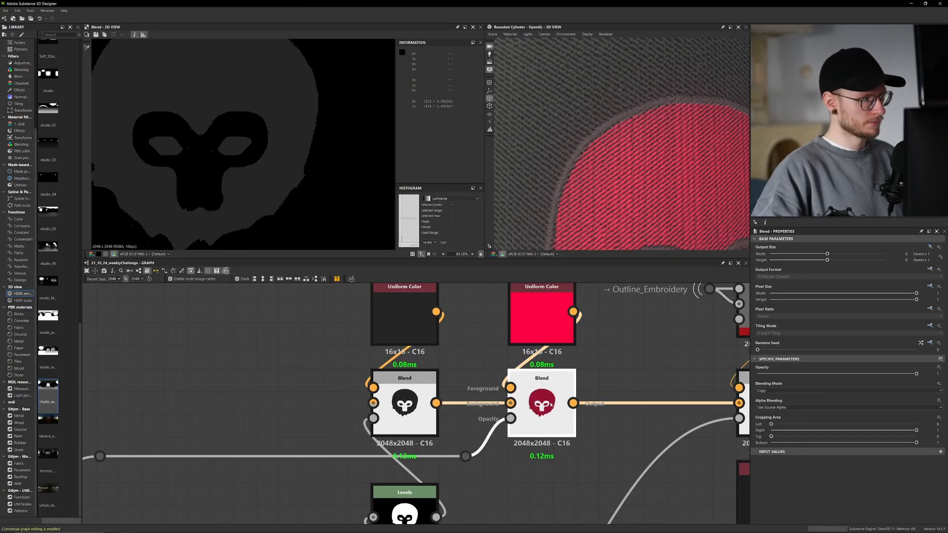
{"action": "scroll", "coordinate": [511, 453], "scroll_direction": "down", "scroll_amount": 3}
{"action": "middle_click_drag", "start_coordinate": [435, 494], "coordinate": [508, 338]}
{"action": "scroll", "coordinate": [366, 425], "scroll_direction": "down", "scroll_amount": 1}
{"action": "middle_click_drag", "start_coordinate": [366, 425], "coordinate": [368, 460]}
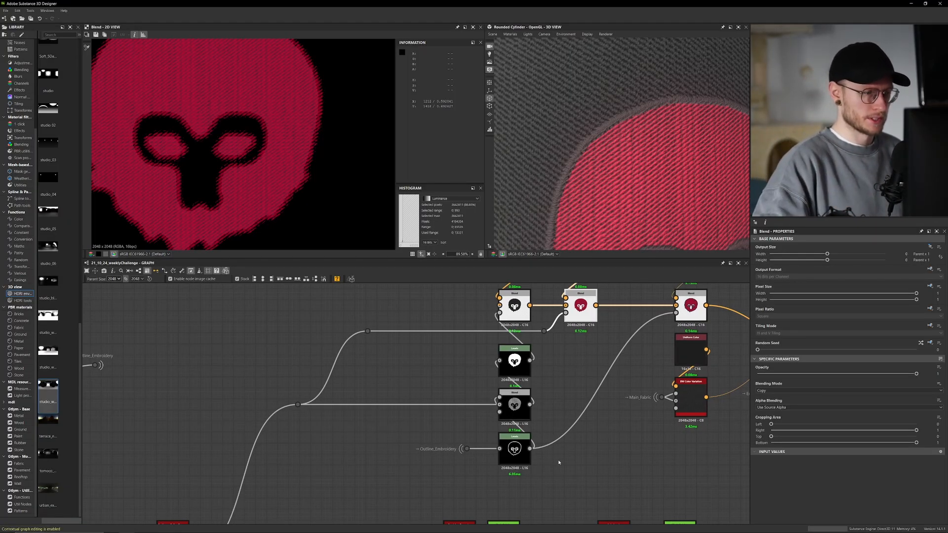
{"action": "scroll", "coordinate": [491, 366], "scroll_direction": "up", "scroll_amount": 3}
{"action": "scroll", "coordinate": [525, 373], "scroll_direction": "down", "scroll_amount": 2}
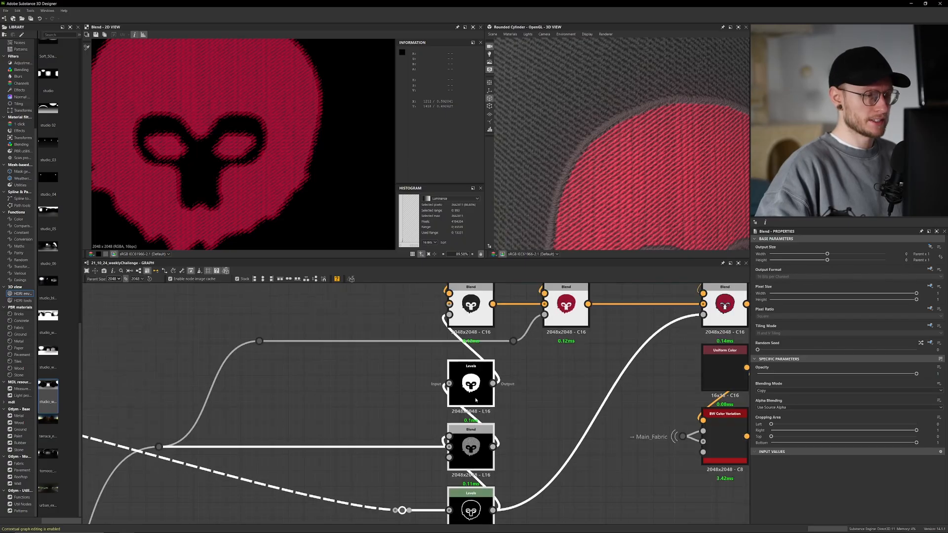
- View the Levels mask that feeds the opacity of the dark color Blend in 2D
{"action": "middle_click_drag", "start_coordinate": [393, 426], "coordinate": [390, 353]}
{"action": "scroll", "coordinate": [408, 401], "scroll_direction": "up", "scroll_amount": 1}
{"action": "left_click_drag", "start_coordinate": [523, 492], "coordinate": [493, 512]}
{"action": "double_click", "coordinate": [449, 341]}
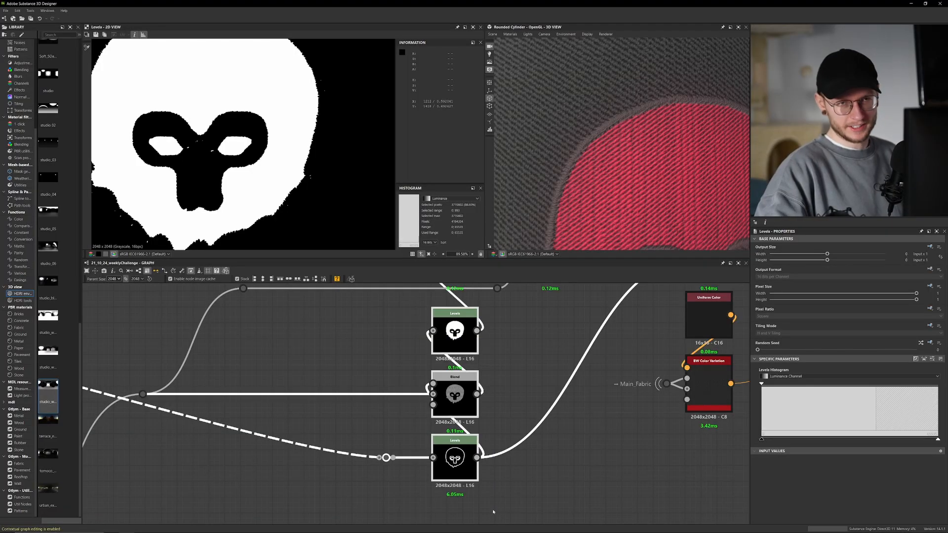
{"action": "scroll", "coordinate": [400, 452], "scroll_direction": "down", "scroll_amount": 3}
{"action": "middle_click_drag", "start_coordinate": [400, 452], "coordinate": [367, 470]}
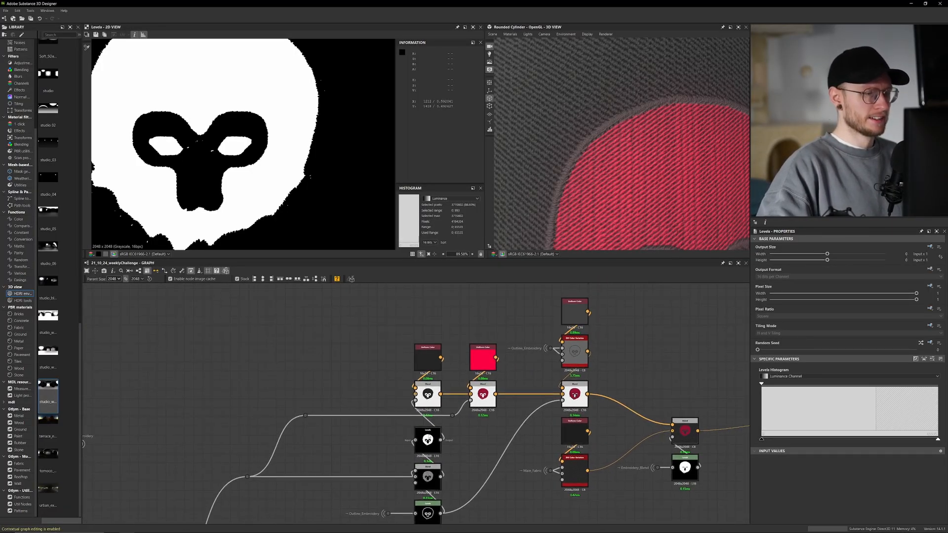
- View the dark and red Uniform Color nodes, and compare them with the Color Picker frame's View Color Palette node in 2D
{"action": "scroll", "coordinate": [429, 440], "scroll_direction": "up", "scroll_amount": 2}
{"action": "left_click_drag", "start_coordinate": [561, 391], "coordinate": [424, 313]}
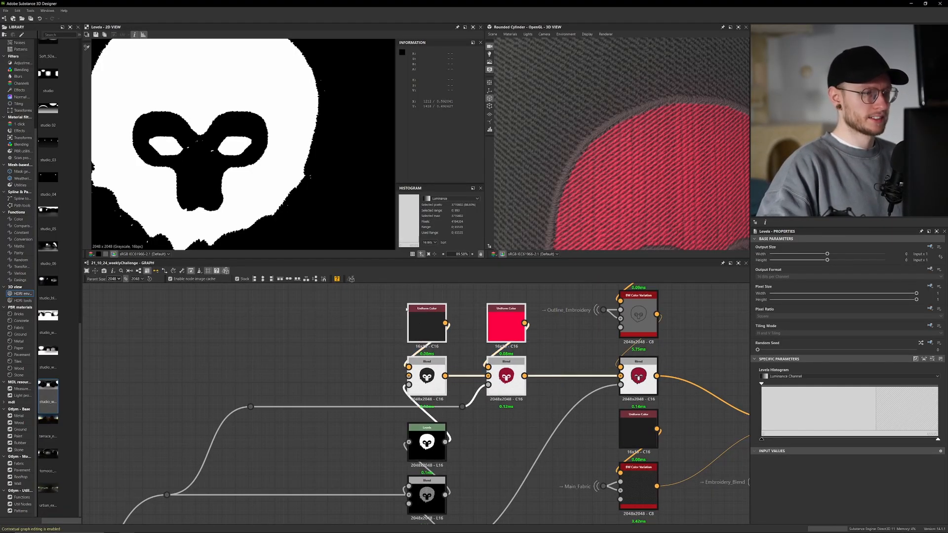
{"action": "double_click", "coordinate": [430, 325]}
{"action": "left_click", "coordinate": [506, 332]}
{"action": "scroll", "coordinate": [413, 356], "scroll_direction": "down", "scroll_amount": 4}
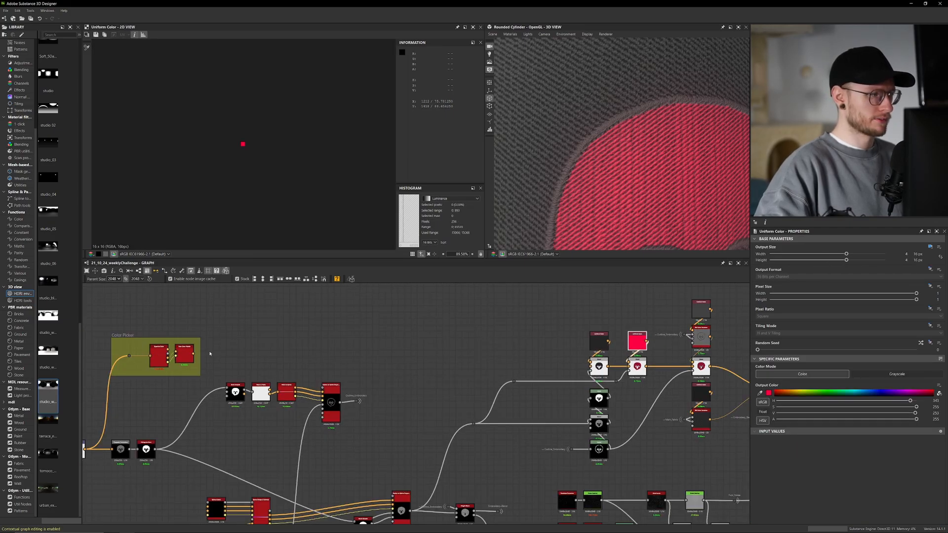
{"action": "double_click", "coordinate": [187, 359]}
{"action": "scroll", "coordinate": [241, 143], "scroll_direction": "up", "scroll_amount": 10}
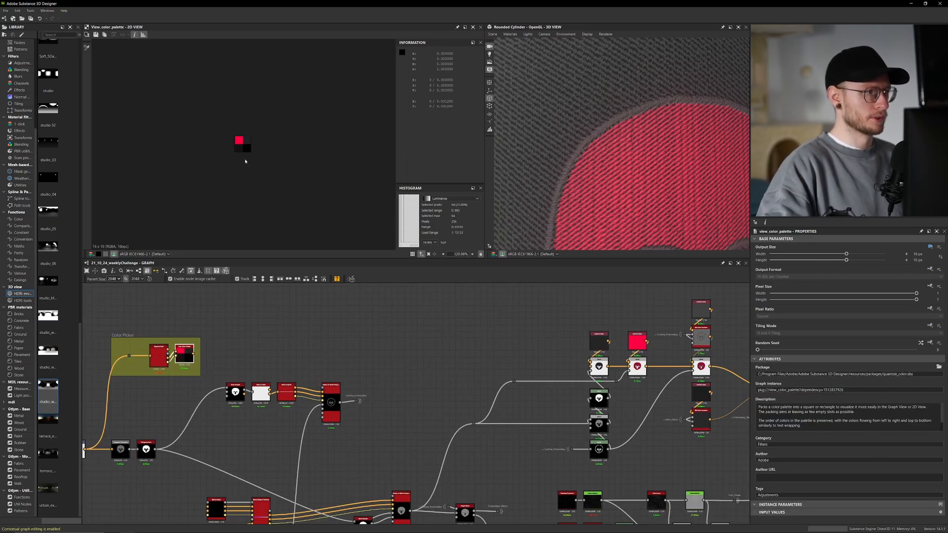
{"action": "middle_click_drag", "start_coordinate": [612, 382], "coordinate": [500, 334]}
{"action": "scroll", "coordinate": [463, 371], "scroll_direction": "up", "scroll_amount": 4}
{"action": "scroll", "coordinate": [464, 366], "scroll_direction": "down", "scroll_amount": 3}
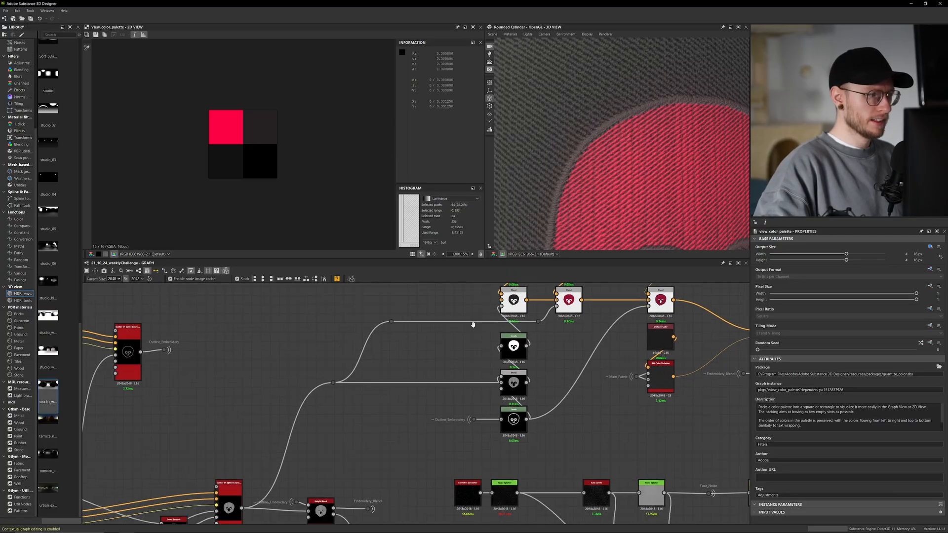
- Compare the embroidery's Scatter on Spline Grayscale node with the Blend that adds the red Uniform Color in 2D
{"action": "middle_click_drag", "start_coordinate": [291, 470], "coordinate": [368, 409]}
{"action": "double_click", "coordinate": [317, 433]}
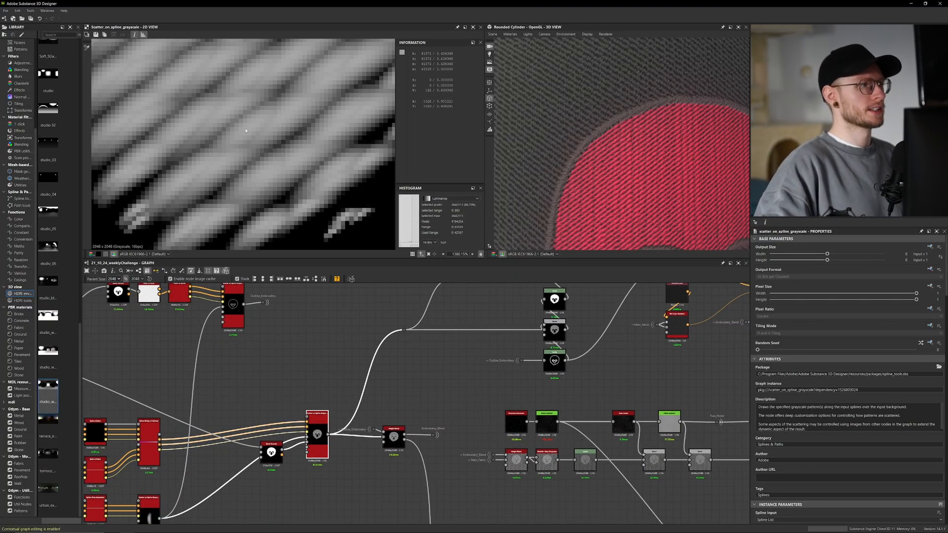
{"action": "scroll", "coordinate": [306, 153], "scroll_direction": "down", "scroll_amount": 7}
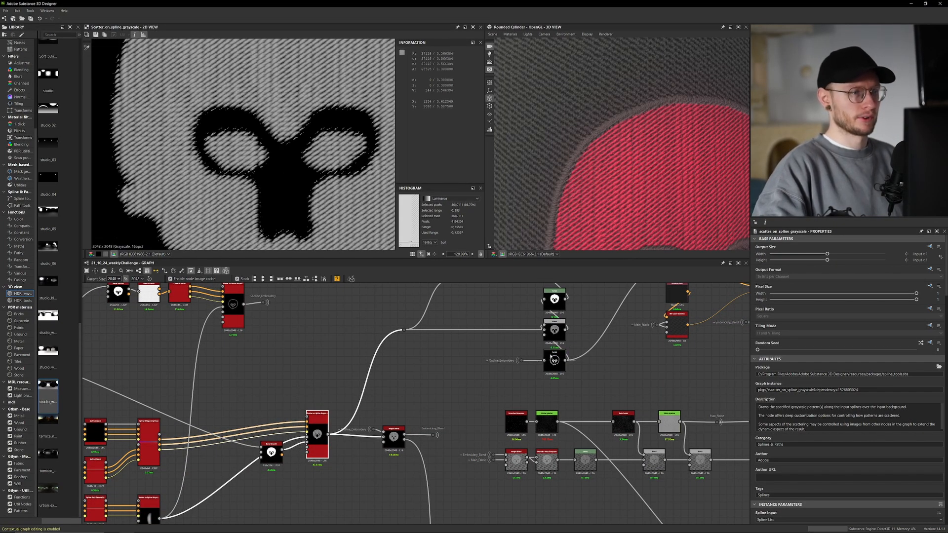
{"action": "middle_click_drag", "start_coordinate": [542, 357], "coordinate": [439, 360]}
{"action": "scroll", "coordinate": [437, 361], "scroll_direction": "up", "scroll_amount": 4}
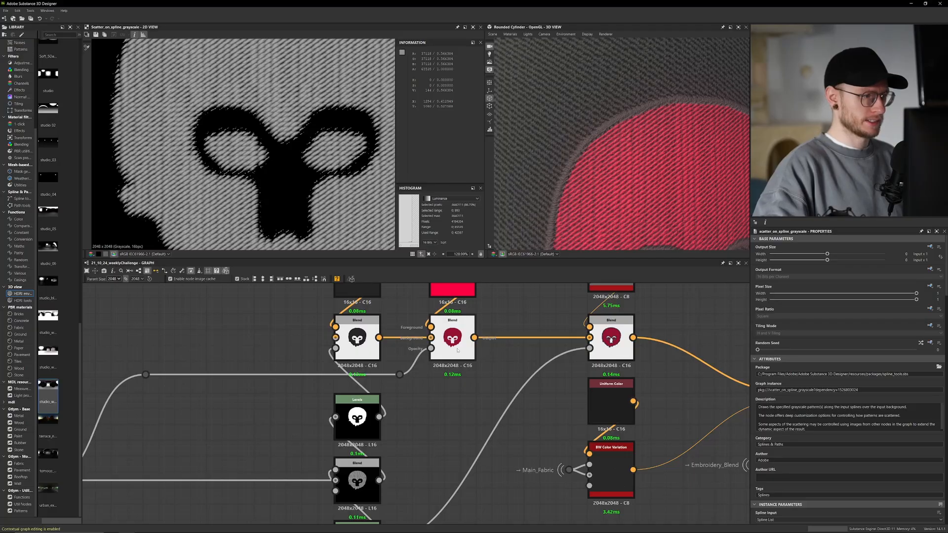
{"action": "double_click", "coordinate": [458, 350]}
{"action": "scroll", "coordinate": [279, 208], "scroll_direction": "down", "scroll_amount": 3}
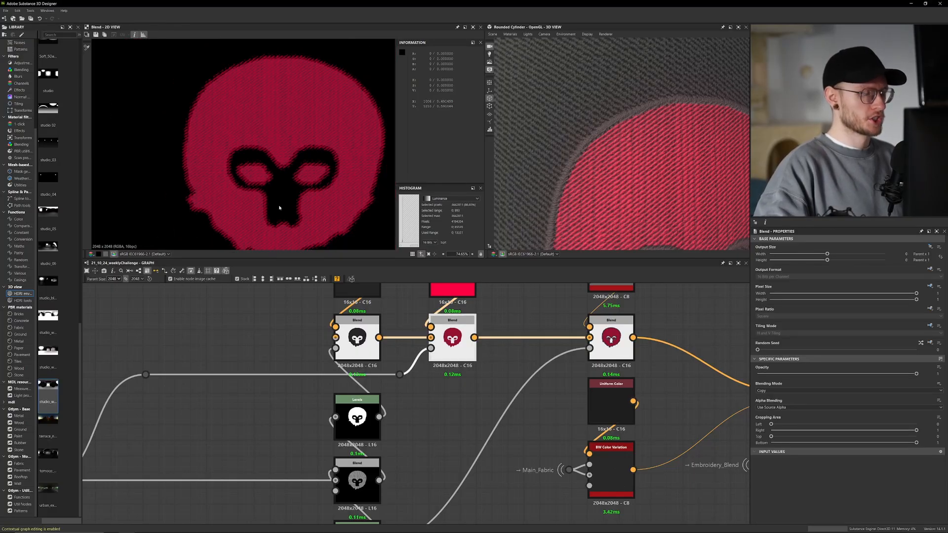
{"action": "middle_click_drag", "start_coordinate": [291, 209], "coordinate": [283, 205]}
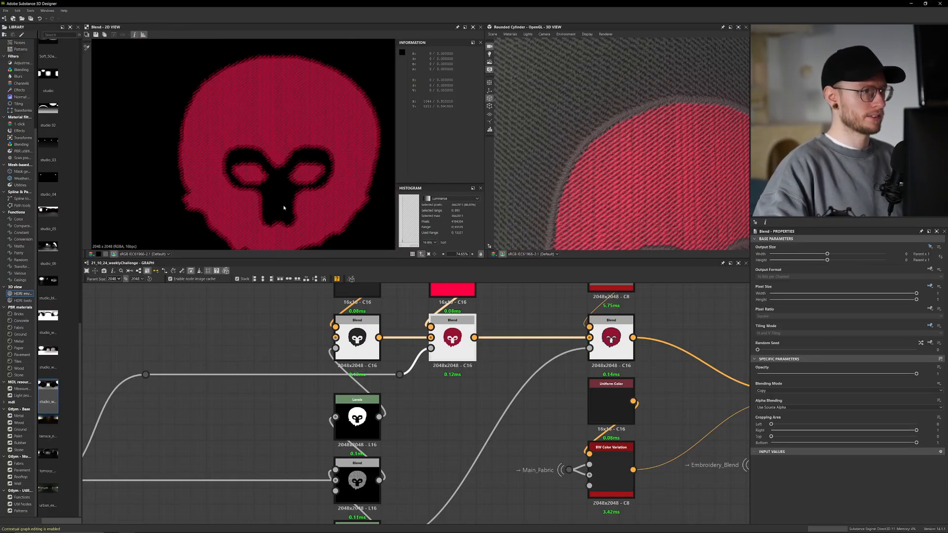
- Switch the 2D view from the dark skull Blend to the red Blend and inspect the red stitches up close
{"action": "double_click", "coordinate": [357, 346]}
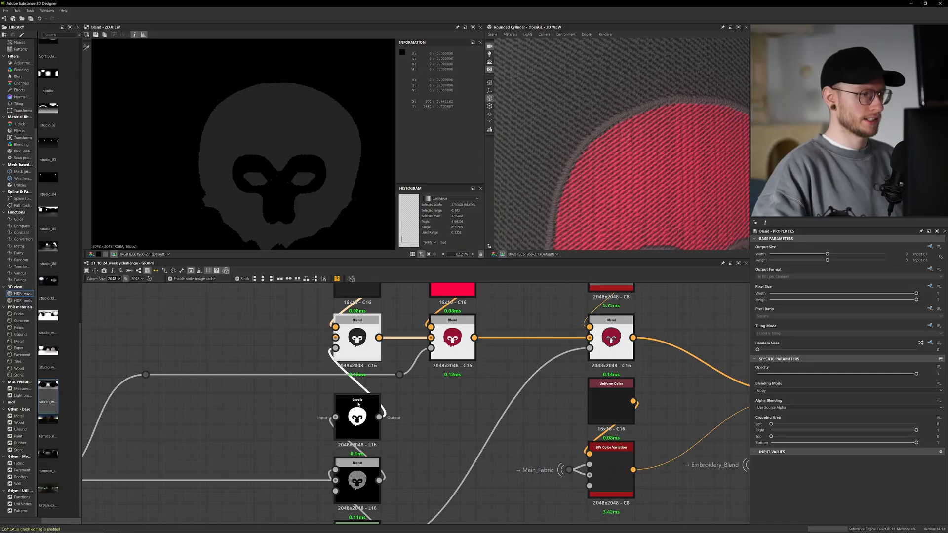
{"action": "double_click", "coordinate": [358, 404]}
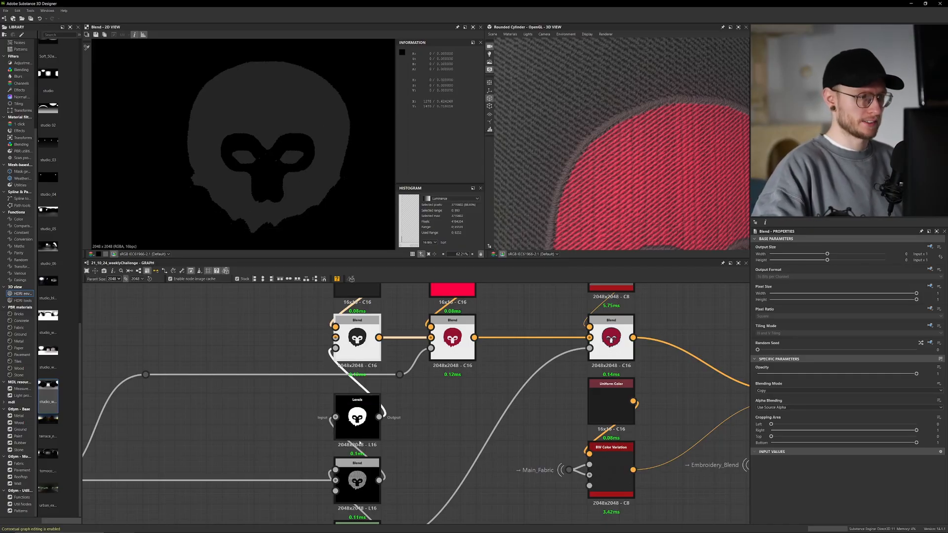
{"action": "double_click", "coordinate": [452, 340]}
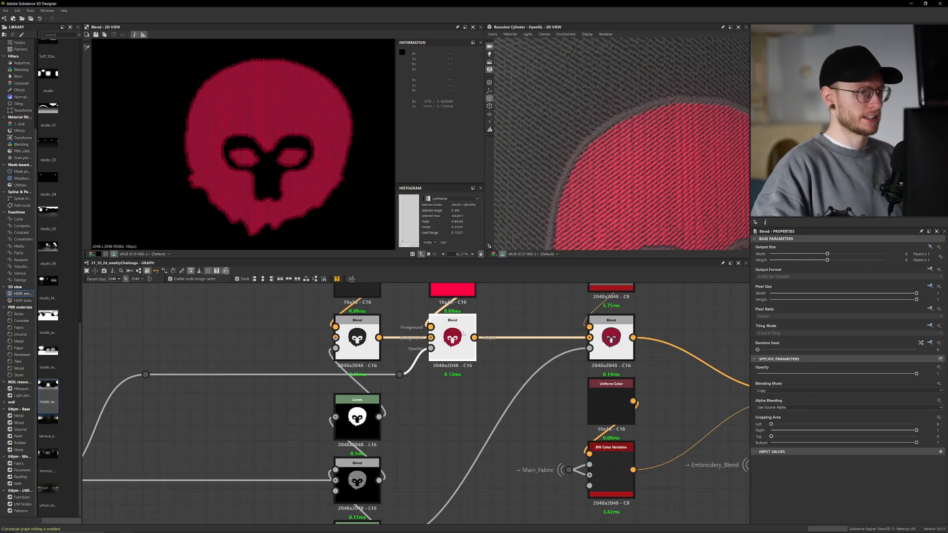
{"action": "middle_click_drag", "start_coordinate": [457, 292], "coordinate": [459, 322]}
{"action": "scroll", "coordinate": [343, 149], "scroll_direction": "up", "scroll_amount": 5}
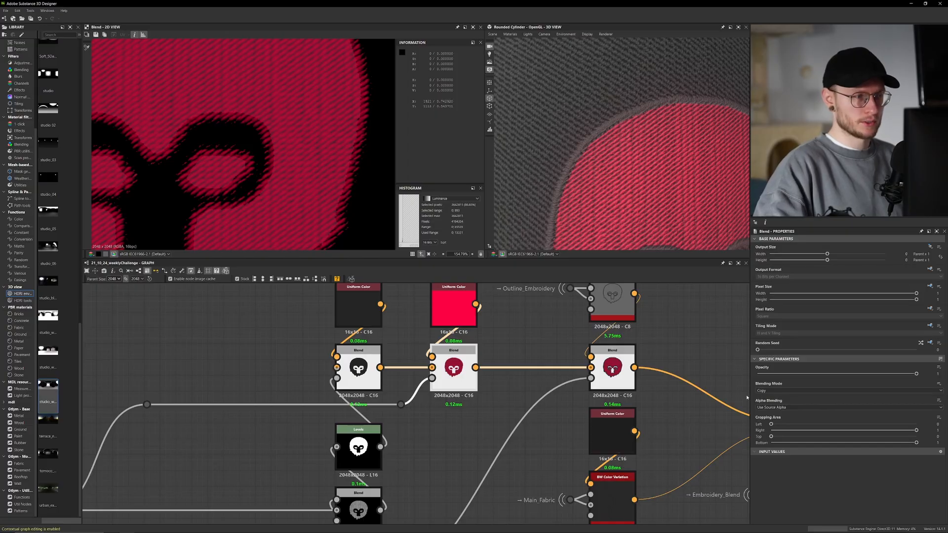
- View the stitch mask feeding the red Blend's opacity, and compare it with that Blend's output in 2D
{"action": "double_click", "coordinate": [401, 405]}
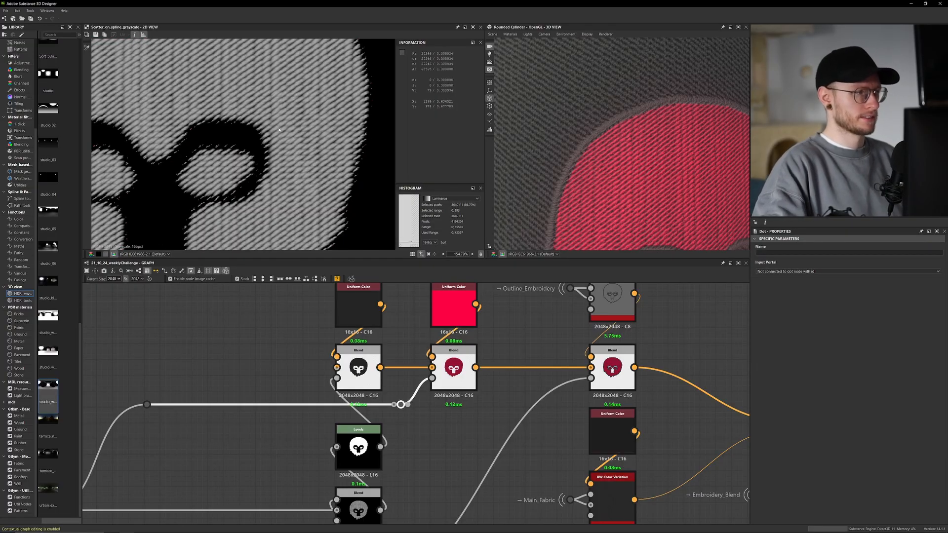
{"action": "double_click", "coordinate": [453, 367]}
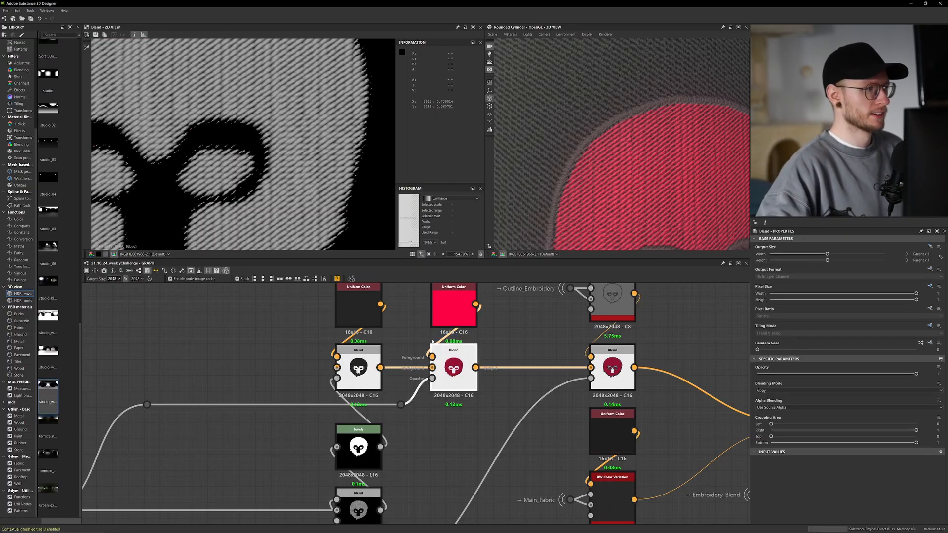
{"action": "middle_click_drag", "start_coordinate": [275, 169], "coordinate": [317, 202]}
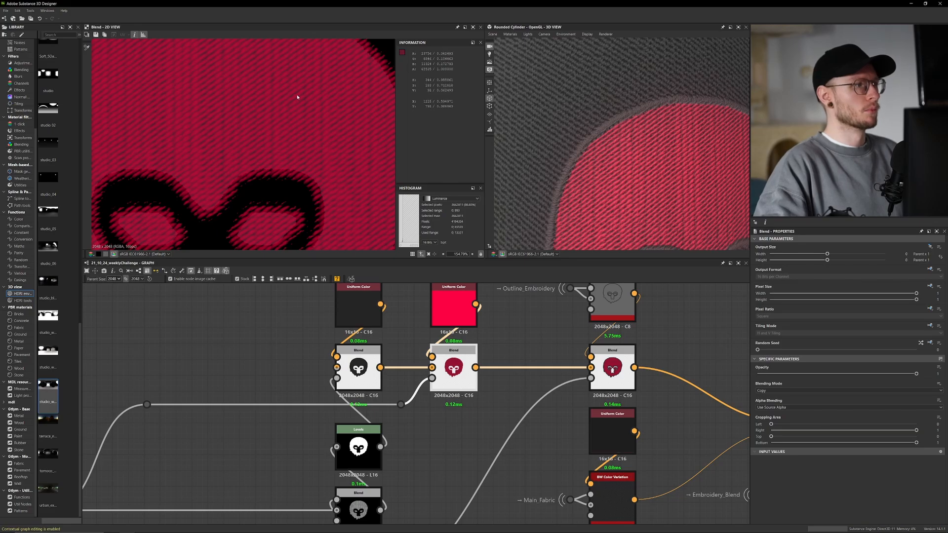
{"action": "scroll", "coordinate": [207, 135], "scroll_direction": "down", "scroll_amount": 3}
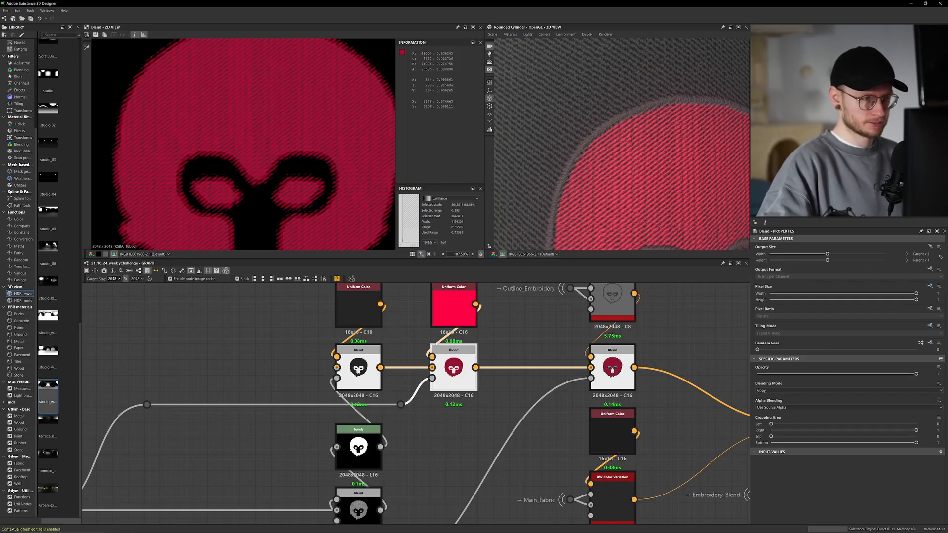
- View the outline's BW Color Variation node, its Outline_Embroidery input and its source Uniform Color in 2D
{"action": "scroll", "coordinate": [436, 342], "scroll_direction": "down", "scroll_amount": 2}
{"action": "middle_click_drag", "start_coordinate": [470, 344], "coordinate": [436, 398]}
{"action": "scroll", "coordinate": [469, 346], "scroll_direction": "up", "scroll_amount": 3}
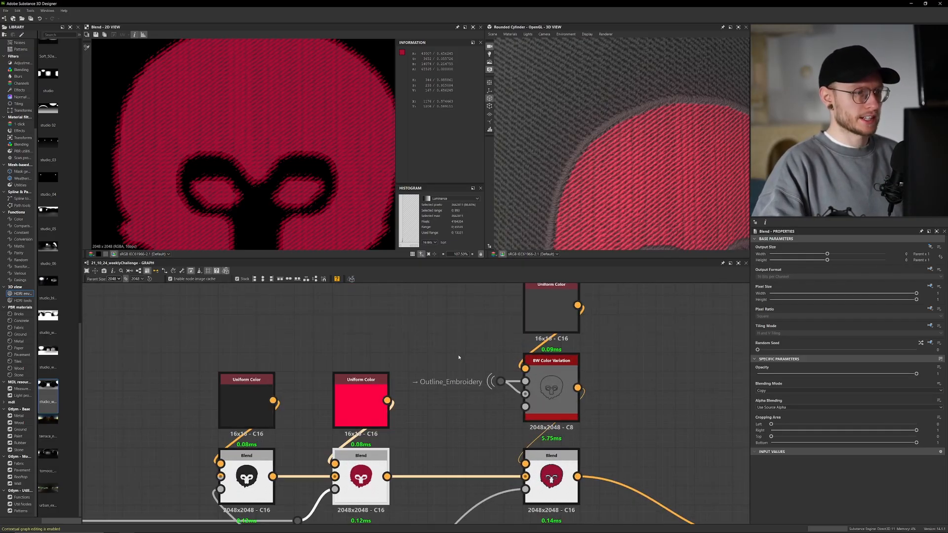
{"action": "left_click", "coordinate": [554, 369]}
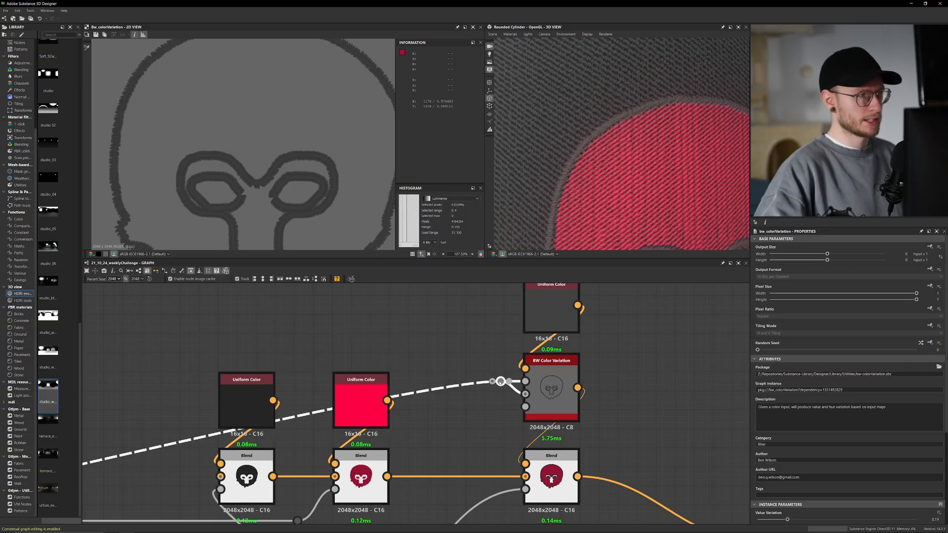
{"action": "double_click", "coordinate": [501, 382]}
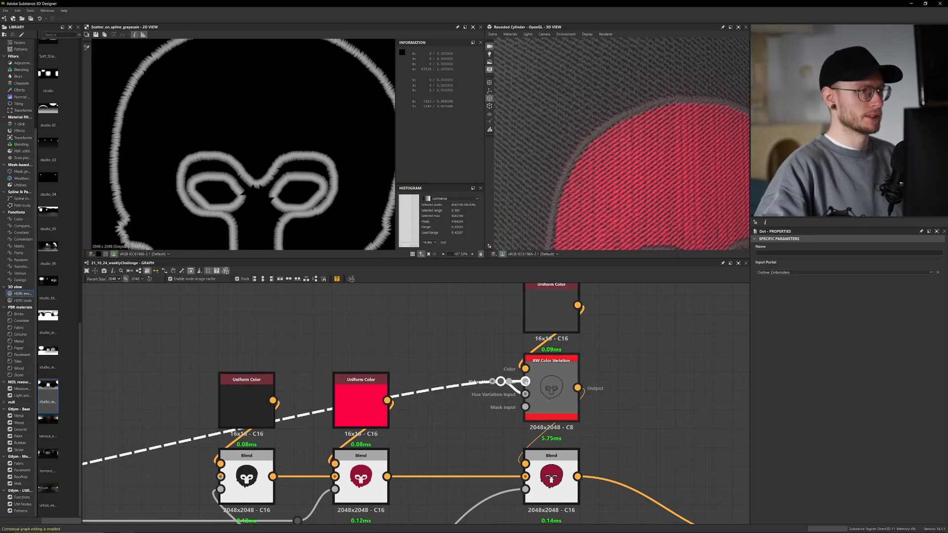
{"action": "double_click", "coordinate": [548, 387]}
{"action": "double_click", "coordinate": [554, 319]}
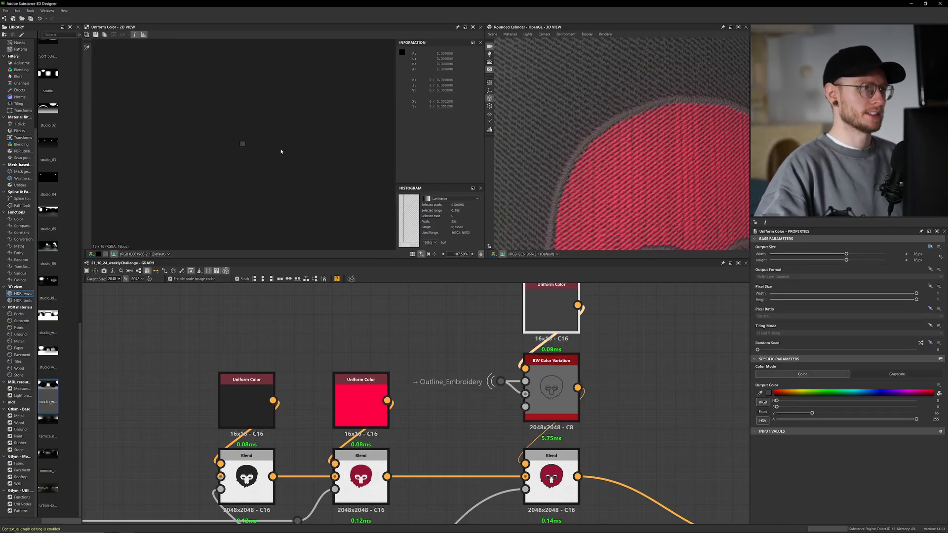
- Review the instance parameters of the outline's BW Color Variation node and inspect its stitch shading up close in 2D
{"action": "scroll", "coordinate": [247, 343], "scroll_direction": "down", "scroll_amount": 5}
{"action": "scroll", "coordinate": [429, 363], "scroll_direction": "up", "scroll_amount": 3}
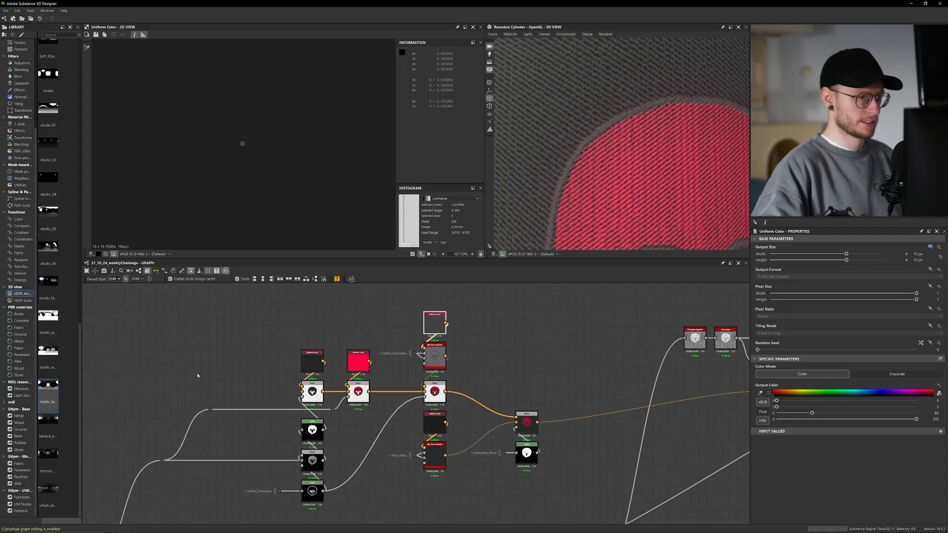
{"action": "double_click", "coordinate": [423, 363]}
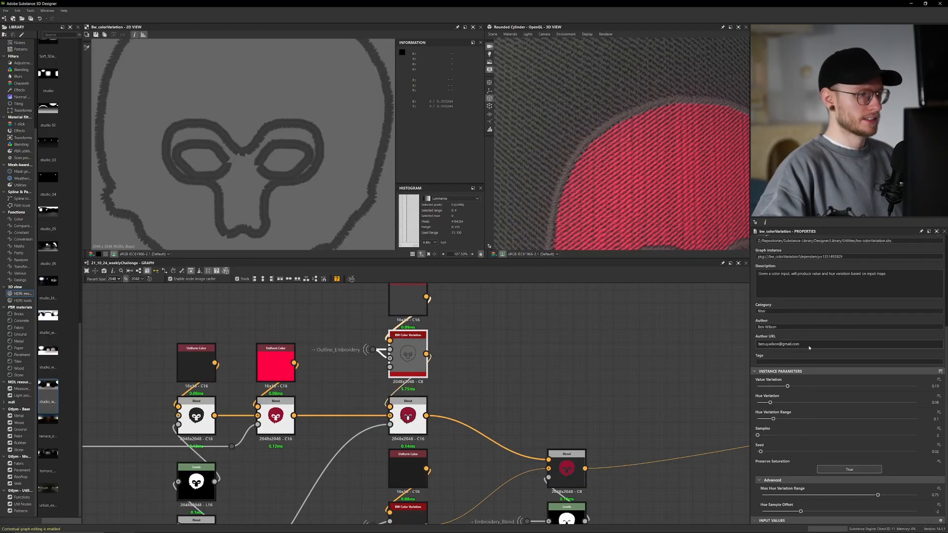
{"action": "scroll", "coordinate": [233, 186], "scroll_direction": "up", "scroll_amount": 8}
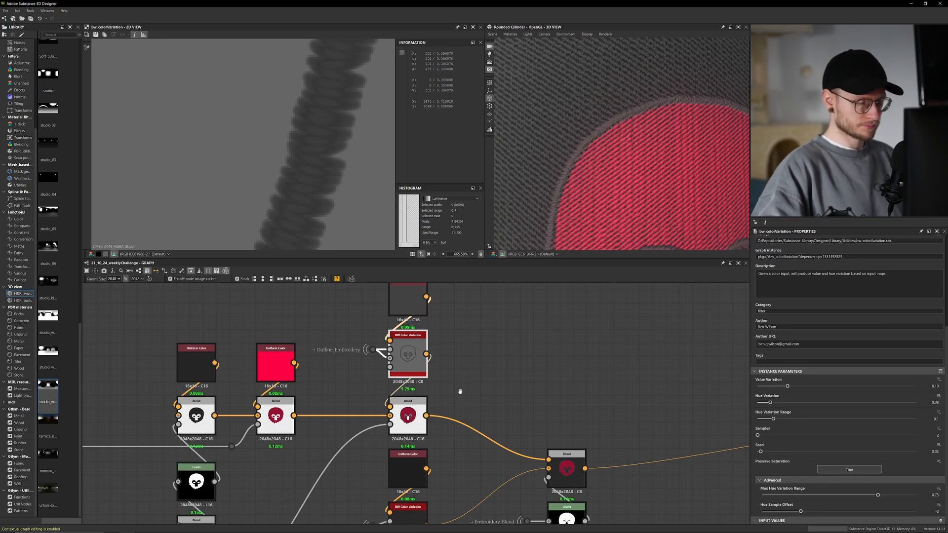
- View the Blend that adds the outline color over the red skull, and its outline Levels mask, in 2D
{"action": "middle_click_drag", "start_coordinate": [460, 395], "coordinate": [448, 354]}
{"action": "scroll", "coordinate": [448, 356], "scroll_direction": "down", "scroll_amount": 2}
{"action": "double_click", "coordinate": [421, 363]}
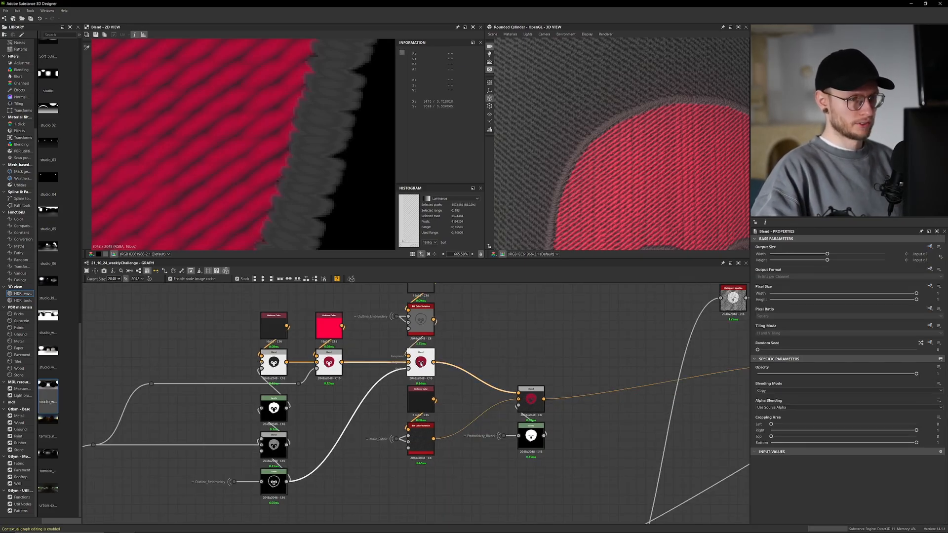
{"action": "middle_click_drag", "start_coordinate": [279, 486], "coordinate": [331, 441]}
{"action": "left_click", "coordinate": [331, 440]}
{"action": "double_click", "coordinate": [331, 440]}
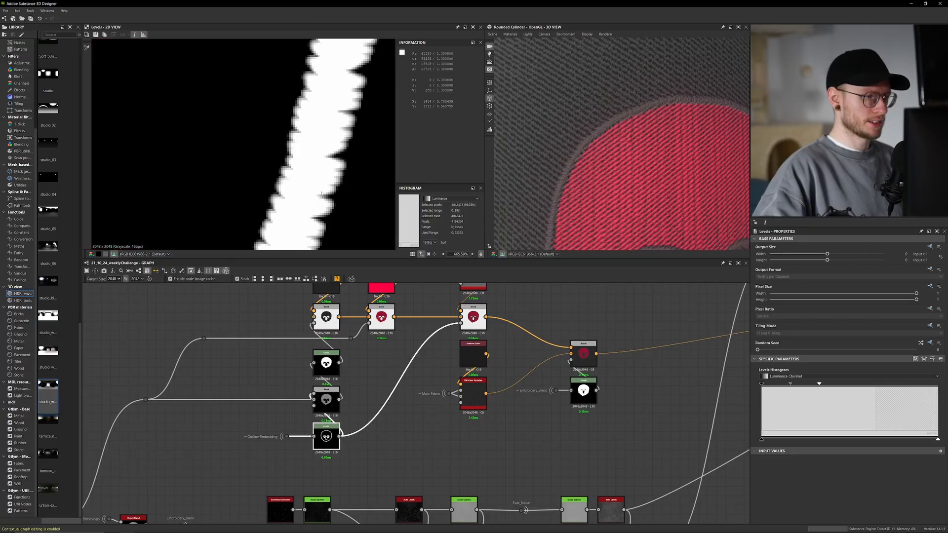
{"action": "scroll", "coordinate": [385, 375], "scroll_direction": "up", "scroll_amount": 3}
{"action": "left_click", "coordinate": [444, 368]}
{"action": "double_click", "coordinate": [446, 367]}
{"action": "scroll", "coordinate": [296, 158], "scroll_direction": "down", "scroll_amount": 5}
- Change the main fabric's Uniform Color from dark gray to an olive yellow
{"action": "middle_click_drag", "start_coordinate": [435, 423], "coordinate": [417, 385]}
{"action": "middle_click_drag", "start_coordinate": [481, 403], "coordinate": [442, 366]}
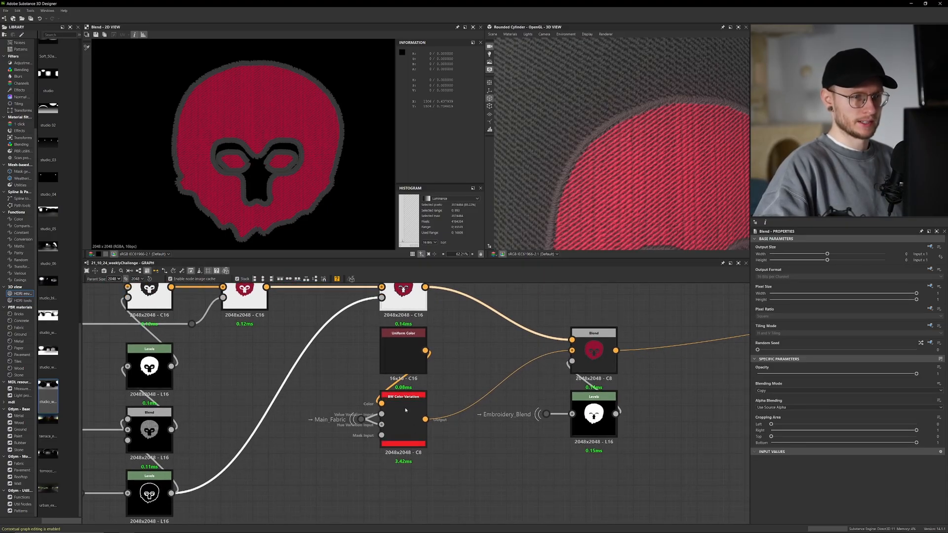
{"action": "double_click", "coordinate": [402, 364]}
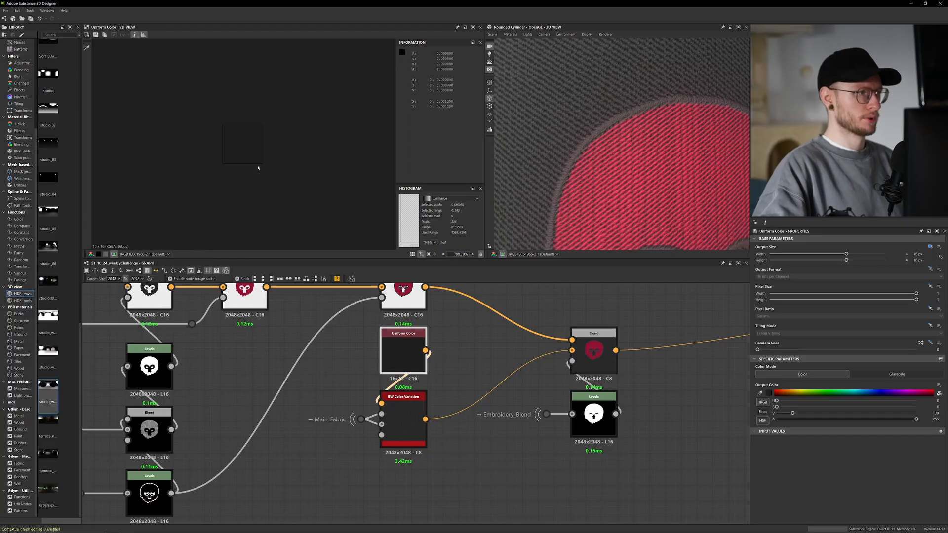
{"action": "left_click", "coordinate": [814, 394]}
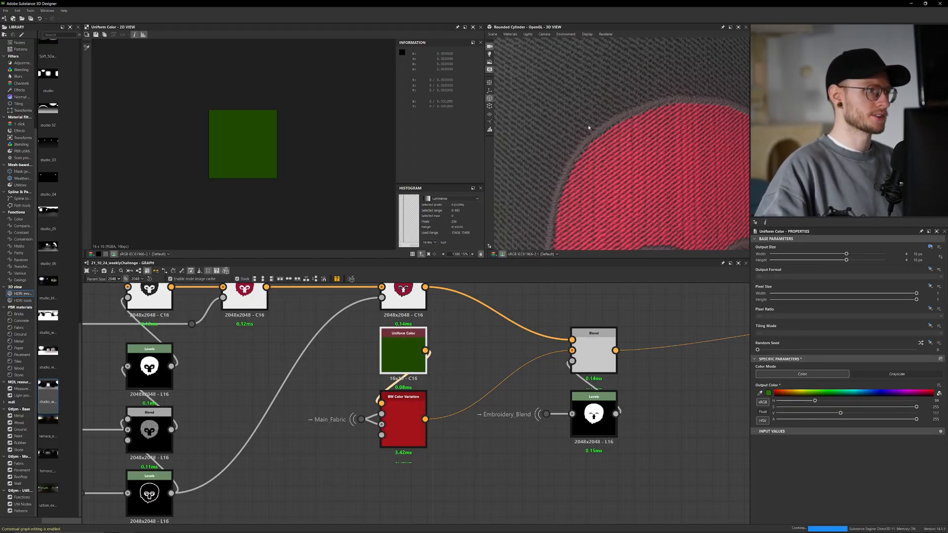
{"action": "left_click", "coordinate": [795, 400]}
- Examine the main fabric's BW Color Variation output in 2D, its hue and value parameters, and the recolored fabric in 3D
{"action": "left_click", "coordinate": [411, 412]}
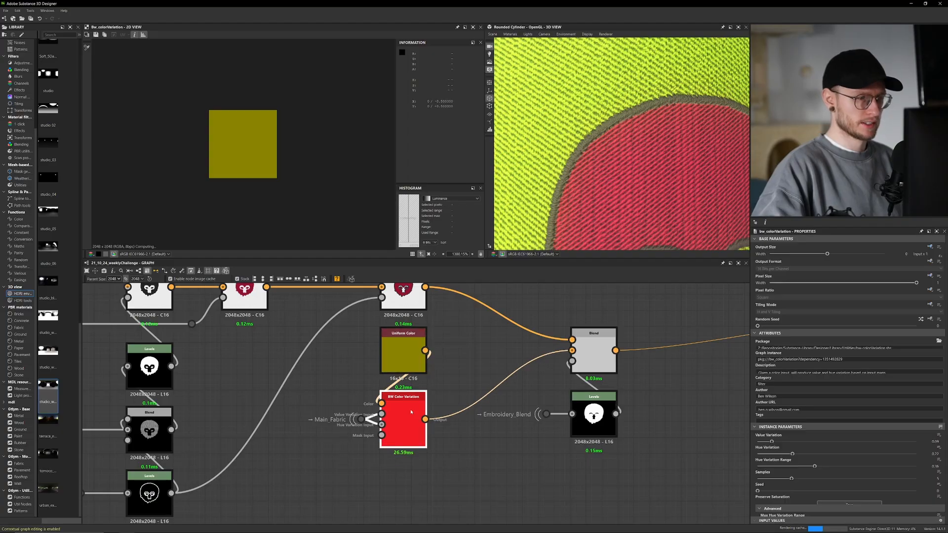
{"action": "scroll", "coordinate": [272, 170], "scroll_direction": "down", "scroll_amount": 6}
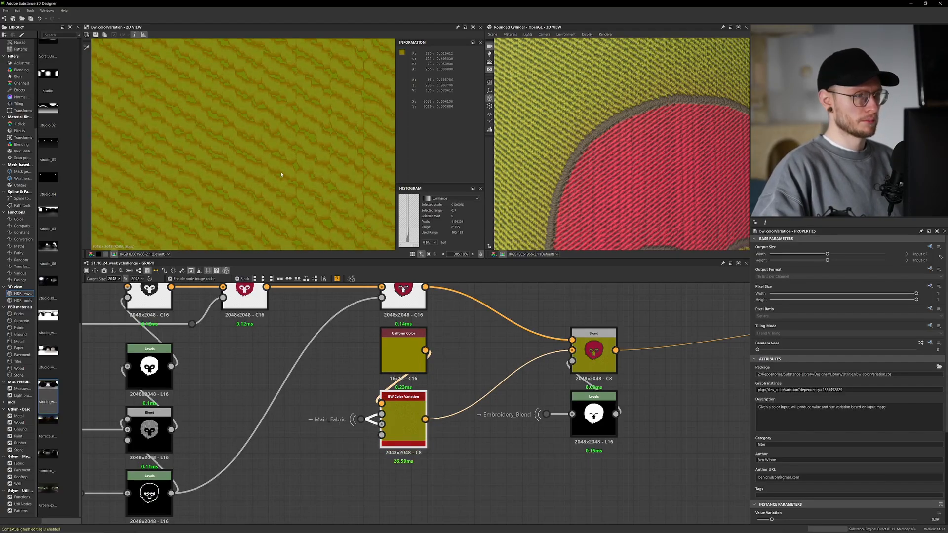
{"action": "scroll", "coordinate": [781, 445], "scroll_direction": "down", "scroll_amount": 4}
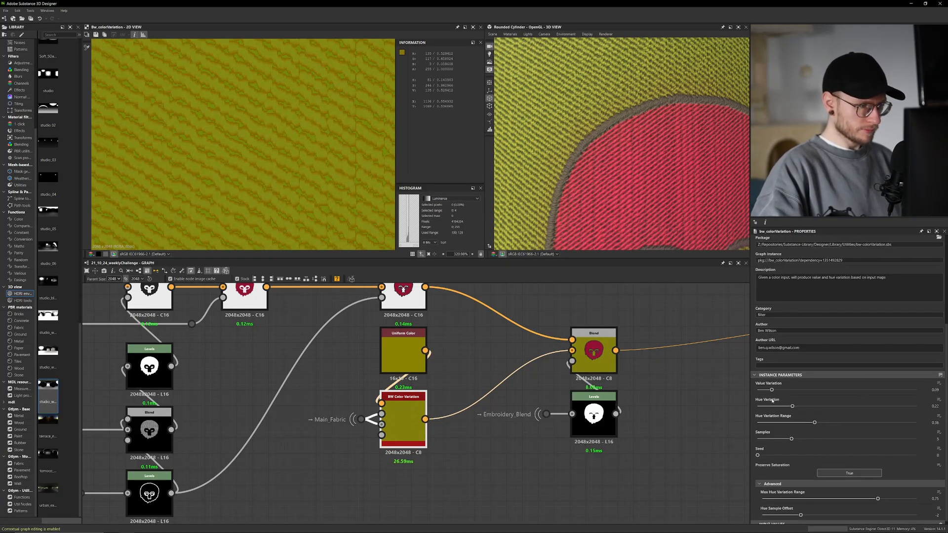
{"action": "scroll", "coordinate": [588, 173], "scroll_direction": "down", "scroll_amount": 6}
{"action": "mouse_move", "coordinate": [588, 173]}
{"action": "left_mouse_down"}
{"action": "mouse_move", "coordinate": [630, 175]}
{"action": "mouse_move", "coordinate": [580, 182]}
{"action": "mouse_move", "coordinate": [588, 171]}
{"action": "left_mouse_up"}
{"action": "middle_click_drag", "start_coordinate": [472, 361], "coordinate": [418, 389]}
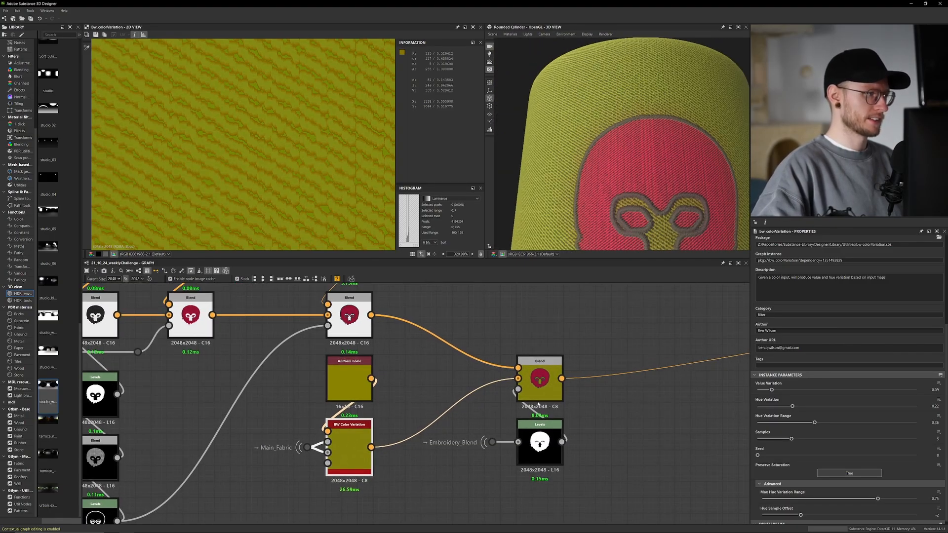
- View the Blend of skull and main fabric colors in 2D, and trace its Embroidery_Blend portal to the source Height Blend
{"action": "double_click", "coordinate": [548, 385]}
{"action": "scroll", "coordinate": [487, 465], "scroll_direction": "down", "scroll_amount": 5}
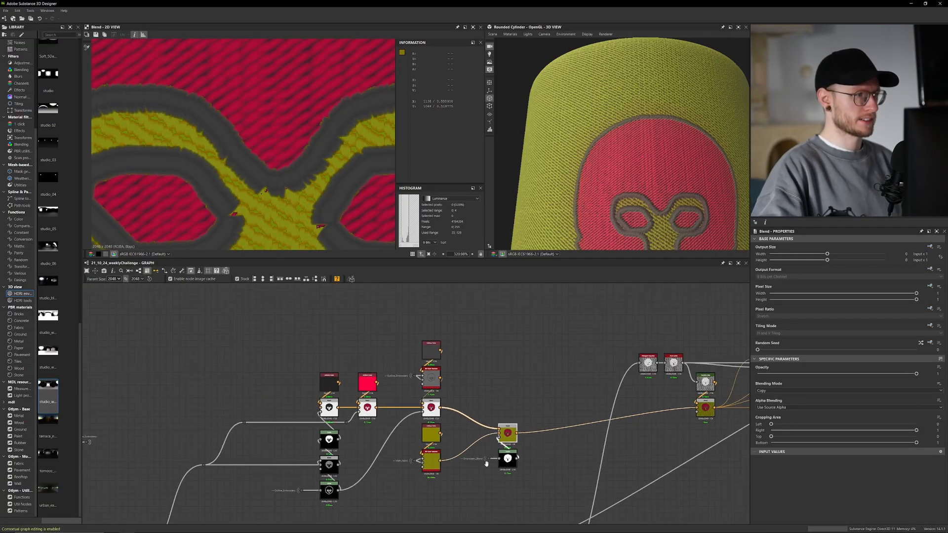
{"action": "middle_click_drag", "start_coordinate": [487, 465], "coordinate": [487, 389]}
{"action": "scroll", "coordinate": [487, 389], "scroll_direction": "up", "scroll_amount": 2}
{"action": "left_click", "coordinate": [492, 372]}
{"action": "scroll", "coordinate": [367, 426], "scroll_direction": "down", "scroll_amount": 2}
{"action": "middle_click_drag", "start_coordinate": [367, 427], "coordinate": [470, 364]}
{"action": "scroll", "coordinate": [297, 420], "scroll_direction": "up", "scroll_amount": 5}
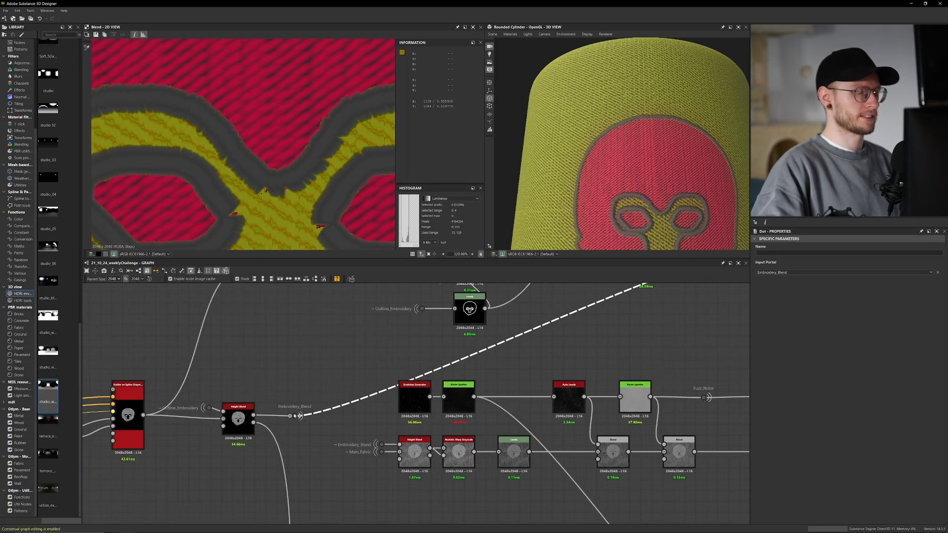
{"action": "double_click", "coordinate": [200, 424]}
{"action": "scroll", "coordinate": [273, 193], "scroll_direction": "down", "scroll_amount": 11}
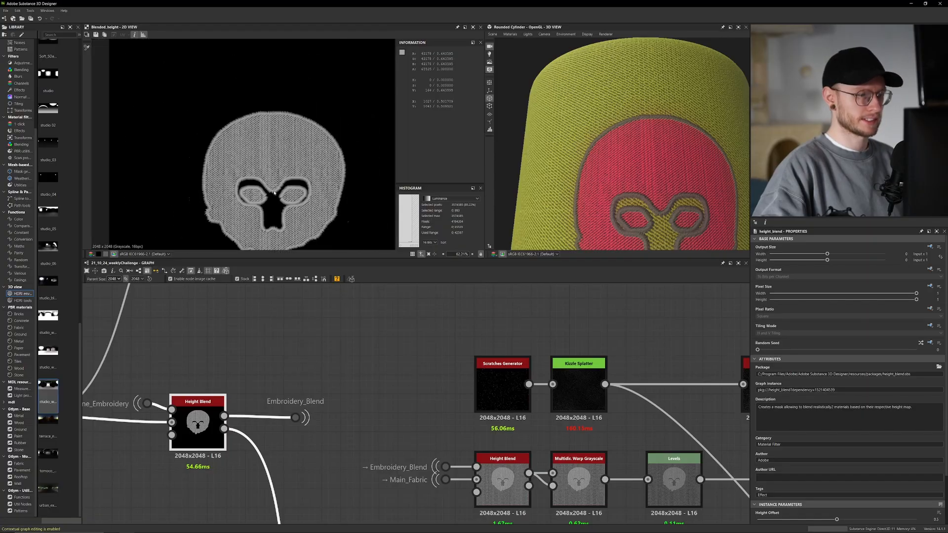
- View the Levels mask driven by Embroidery_Blend in 2D and inspect the mask's edge up close
{"action": "scroll", "coordinate": [494, 330], "scroll_direction": "down", "scroll_amount": 2}
{"action": "middle_click_drag", "start_coordinate": [493, 330], "coordinate": [245, 474]}
{"action": "middle_click_drag", "start_coordinate": [661, 345], "coordinate": [504, 460]}
{"action": "scroll", "coordinate": [531, 469], "scroll_direction": "up", "scroll_amount": 1}
{"action": "double_click", "coordinate": [534, 469]}
{"action": "scroll", "coordinate": [533, 469], "scroll_direction": "up", "scroll_amount": 1}
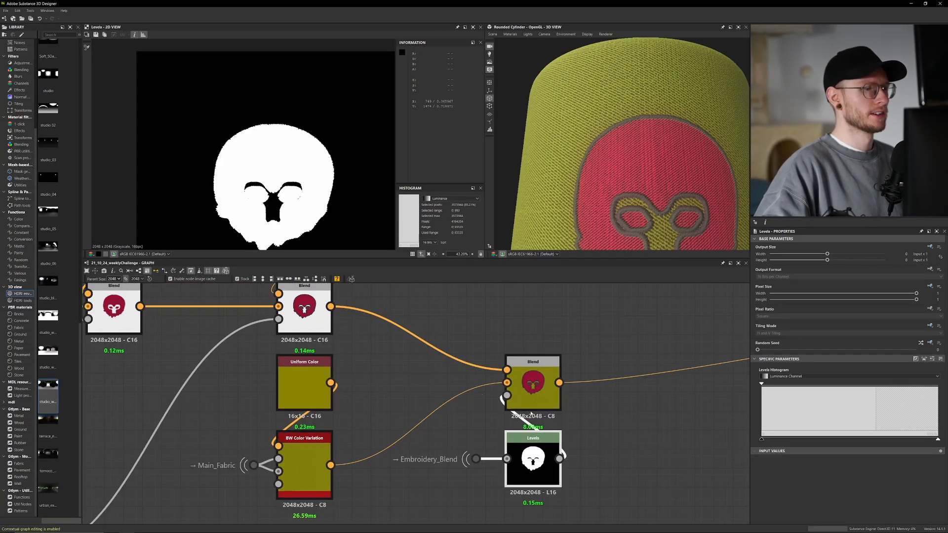
{"action": "scroll", "coordinate": [322, 206], "scroll_direction": "up", "scroll_amount": 7}
{"action": "scroll", "coordinate": [318, 206], "scroll_direction": "up", "scroll_amount": 6}
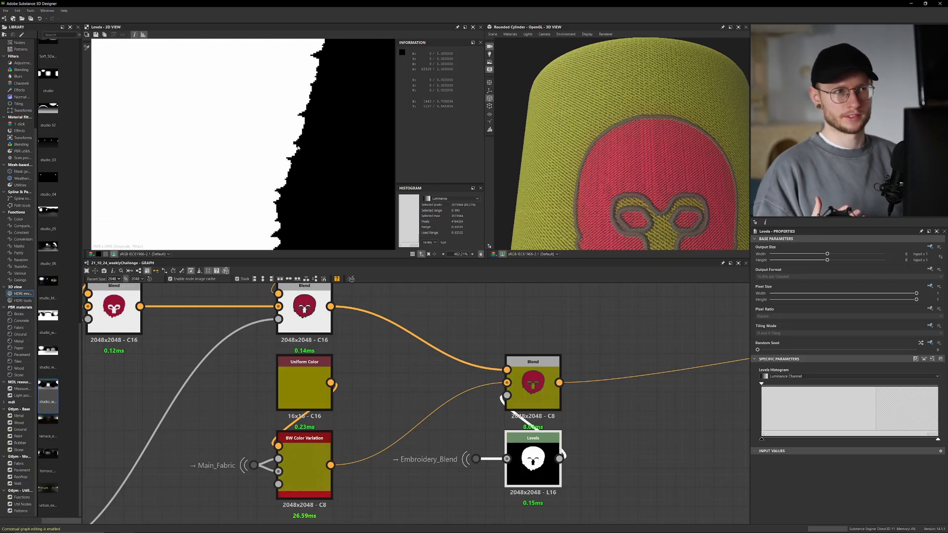
- Examine the Blend of the skull over the main fabric in 2D, up close along the outline stitches
{"action": "double_click", "coordinate": [533, 383]}
{"action": "scroll", "coordinate": [244, 184], "scroll_direction": "up", "scroll_amount": 5}
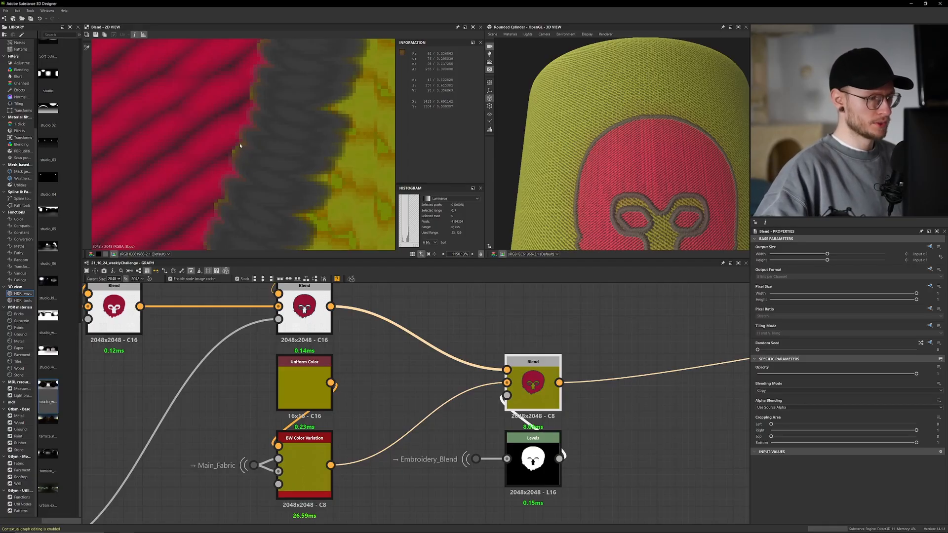
{"action": "scroll", "coordinate": [240, 146], "scroll_direction": "down", "scroll_amount": 13}
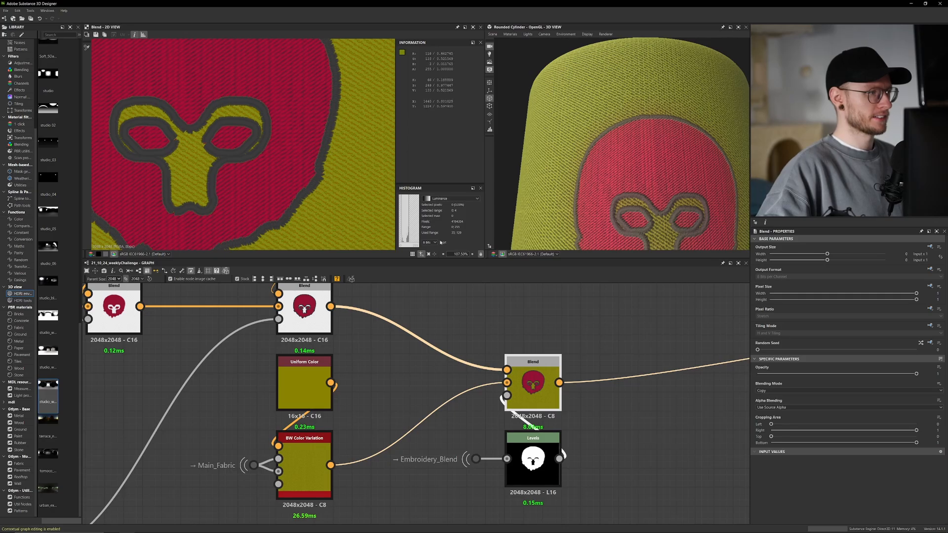
- Locate the Screen Blend that ends the height chain and supplies the color section, and view it in 2D
{"action": "scroll", "coordinate": [584, 347], "scroll_direction": "down", "scroll_amount": 8}
{"action": "middle_click_drag", "start_coordinate": [713, 314], "coordinate": [563, 344]}
{"action": "scroll", "coordinate": [563, 345], "scroll_direction": "up", "scroll_amount": 3}
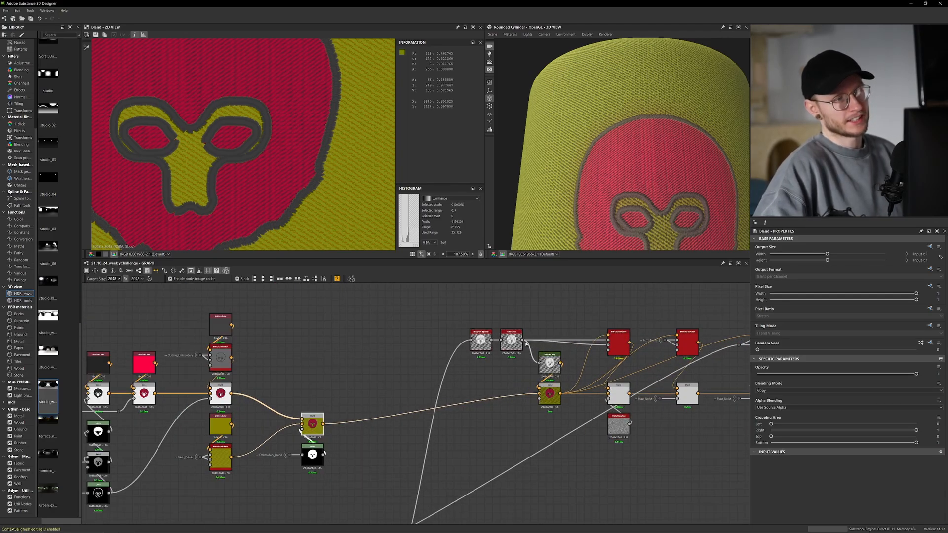
{"action": "scroll", "coordinate": [497, 348], "scroll_direction": "up", "scroll_amount": 4}
{"action": "scroll", "coordinate": [474, 355], "scroll_direction": "down", "scroll_amount": 5}
{"action": "middle_click_drag", "start_coordinate": [453, 340], "coordinate": [462, 247]}
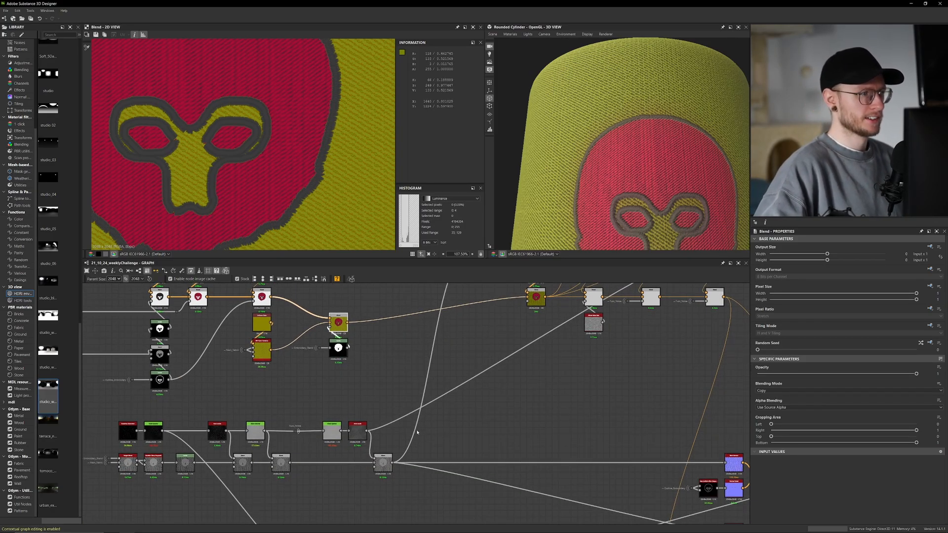
{"action": "double_click", "coordinate": [388, 469]}
{"action": "scroll", "coordinate": [260, 225], "scroll_direction": "down", "scroll_amount": 6}
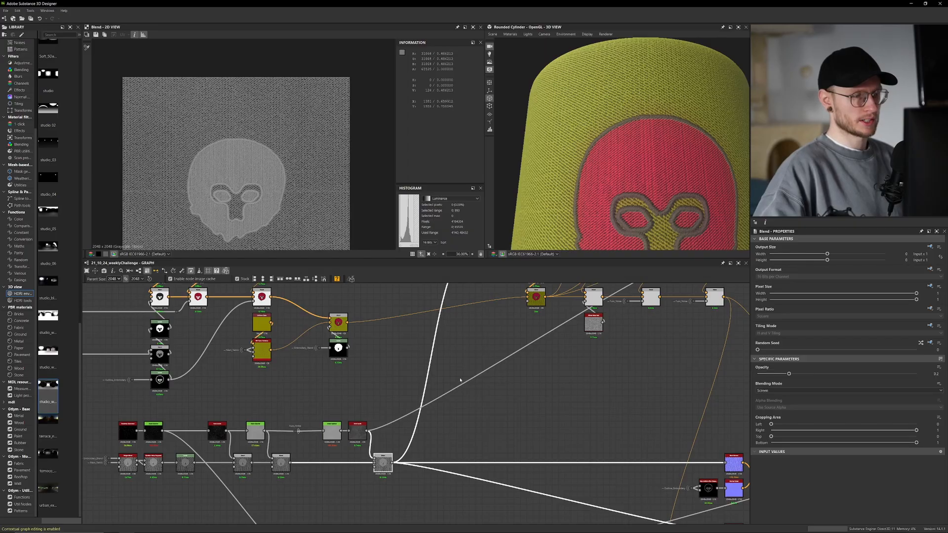
- Inspect the Histogram Equalize and Auto Levels outputs derived from the height in 2D
{"action": "scroll", "coordinate": [469, 321], "scroll_direction": "down", "scroll_amount": 2}
{"action": "middle_click_drag", "start_coordinate": [482, 291], "coordinate": [427, 395]}
{"action": "scroll", "coordinate": [424, 400], "scroll_direction": "up", "scroll_amount": 5}
{"action": "double_click", "coordinate": [415, 404]}
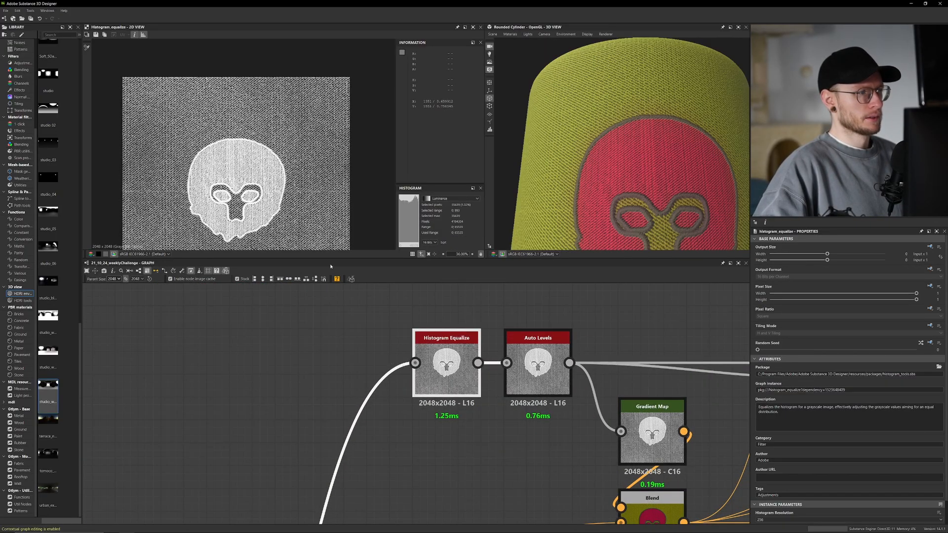
{"action": "scroll", "coordinate": [282, 221], "scroll_direction": "up", "scroll_amount": 4}
{"action": "middle_click_drag", "start_coordinate": [283, 221], "coordinate": [291, 206]}
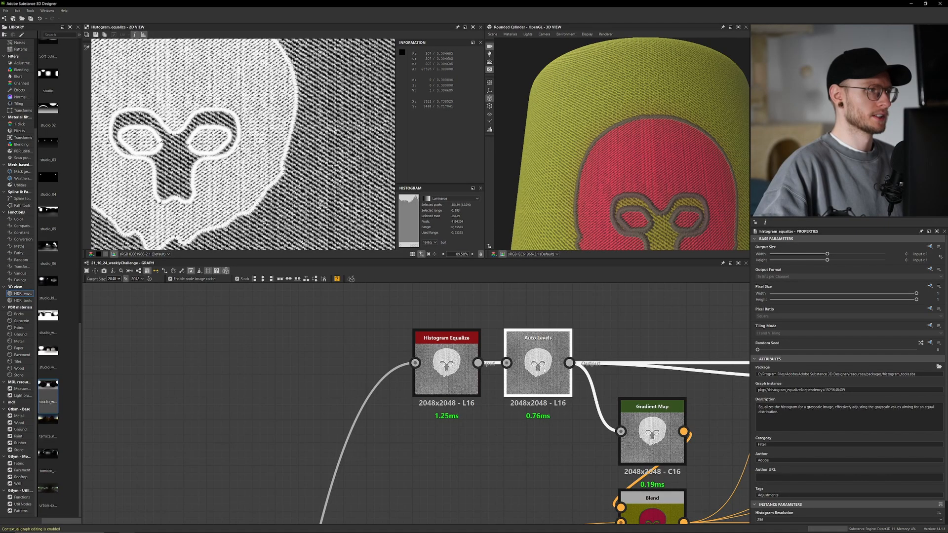
{"action": "double_click", "coordinate": [506, 388]}
{"action": "middle_click_drag", "start_coordinate": [506, 389], "coordinate": [460, 376]}
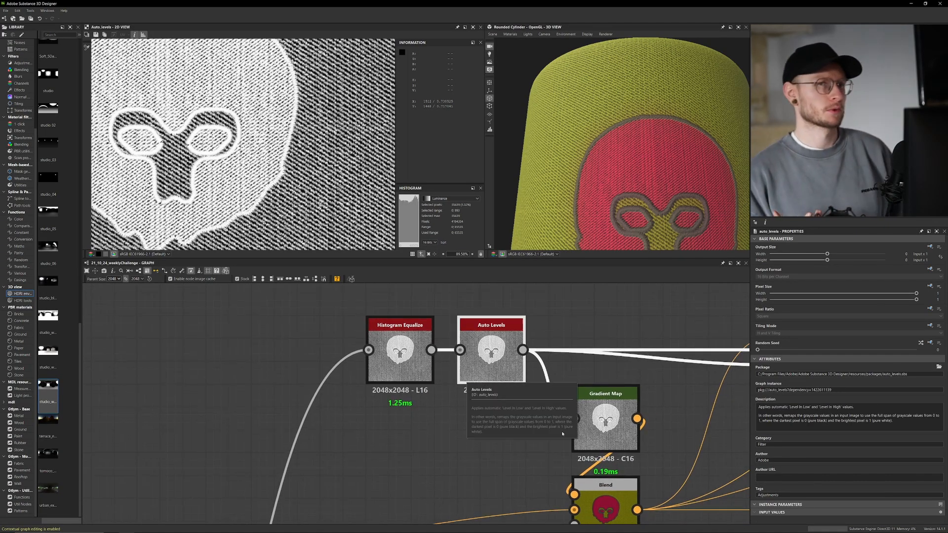
- View the Gradient Map and the Multiply Blend that applies it to the base color, inspecting the stitch shading in 2D
{"action": "middle_click_drag", "start_coordinate": [636, 427], "coordinate": [494, 336]}
{"action": "double_click", "coordinate": [481, 348]}
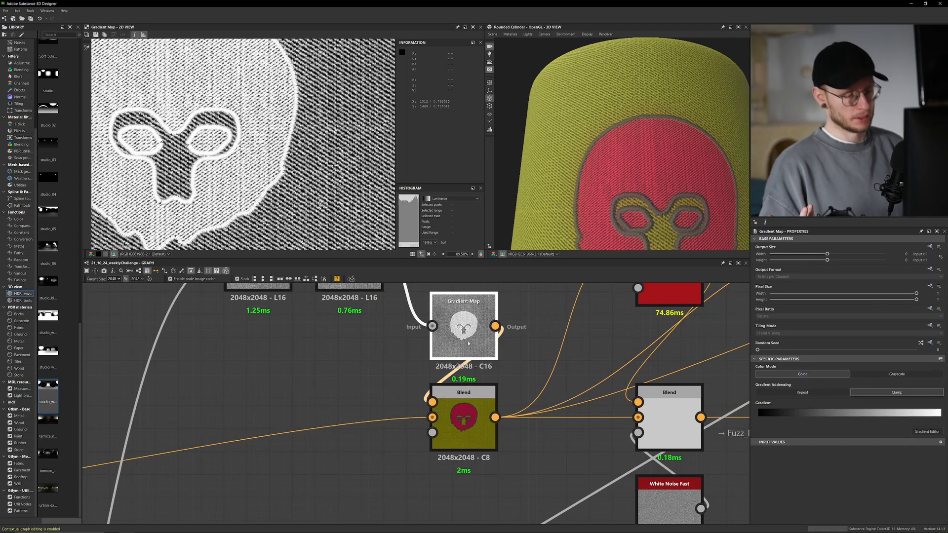
{"action": "double_click", "coordinate": [480, 393]}
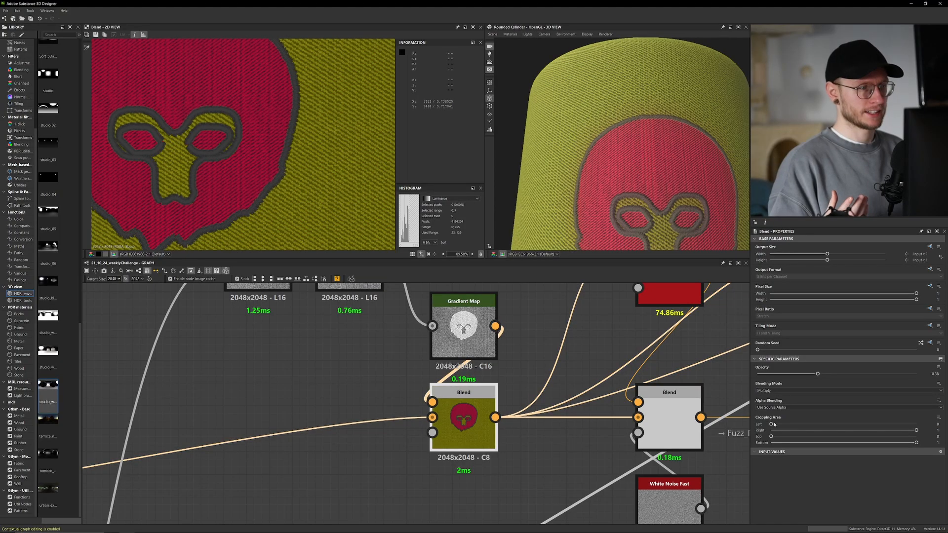
{"action": "scroll", "coordinate": [267, 231], "scroll_direction": "down", "scroll_amount": 3}
{"action": "scroll", "coordinate": [222, 163], "scroll_direction": "up", "scroll_amount": 5}
{"action": "middle_click_drag", "start_coordinate": [242, 159], "coordinate": [156, 205]}
{"action": "middle_click_drag", "start_coordinate": [271, 174], "coordinate": [207, 194]}
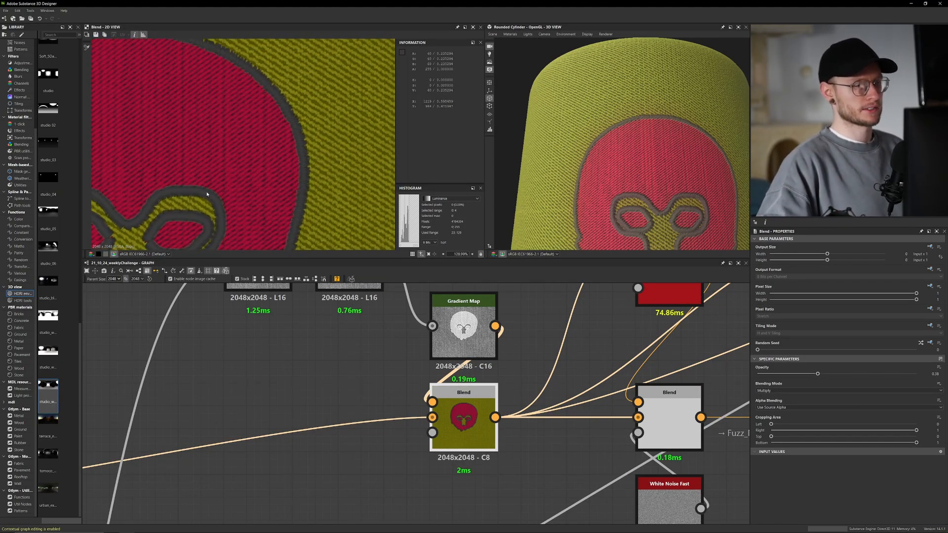
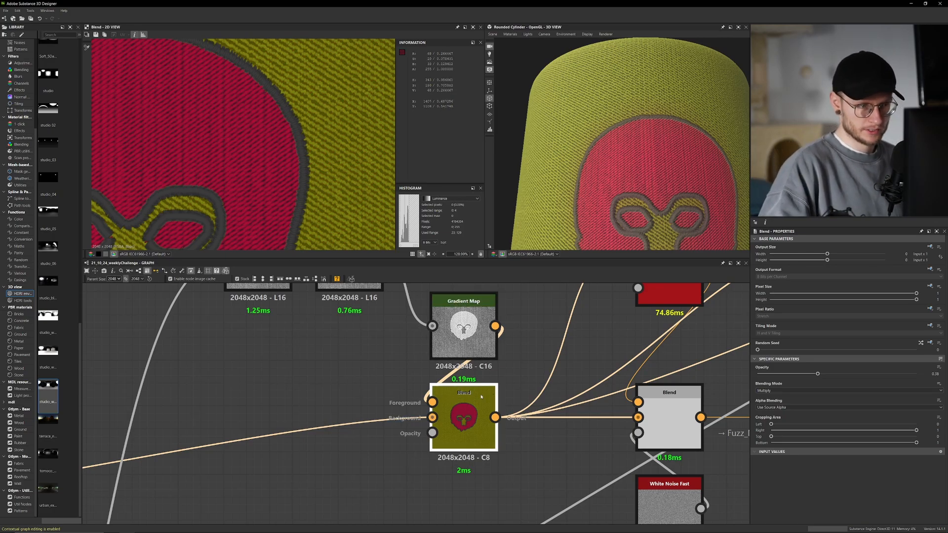
- Review the instance parameters of the first BW Color Variation after the Multiply Blend and inspect its blurred color output in 2D
{"action": "scroll", "coordinate": [464, 425], "scroll_direction": "down", "scroll_amount": 3}
{"action": "middle_click_drag", "start_coordinate": [472, 418], "coordinate": [474, 397]}
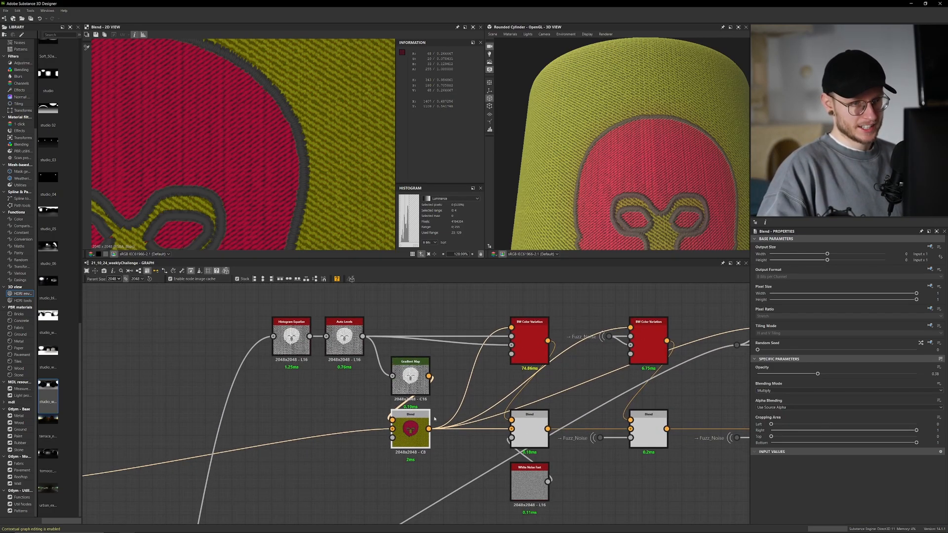
{"action": "double_click", "coordinate": [530, 346]}
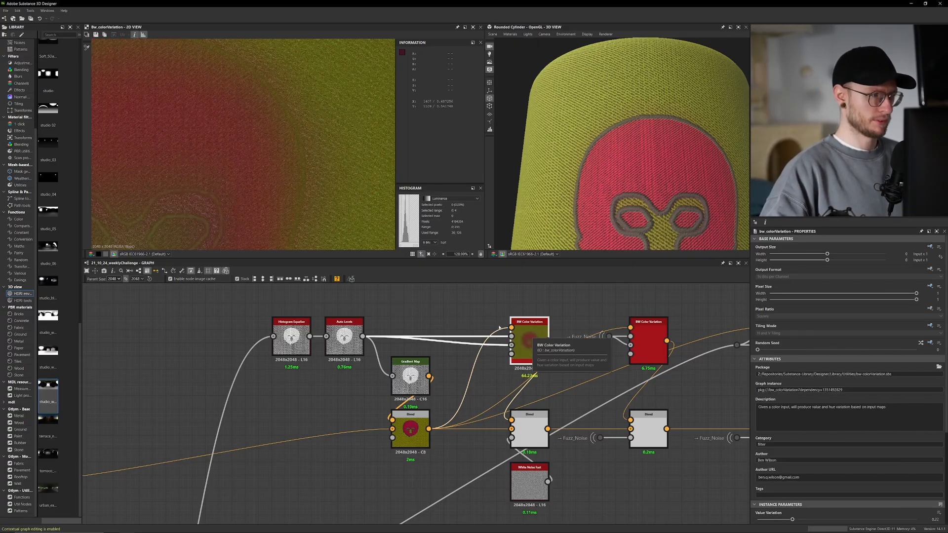
{"action": "scroll", "coordinate": [842, 353], "scroll_direction": "down", "scroll_amount": 5}
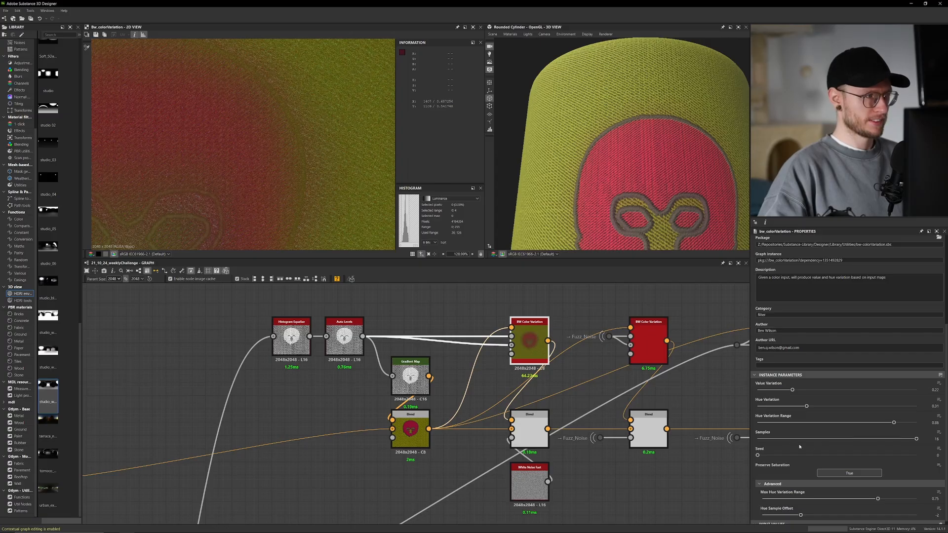
{"action": "scroll", "coordinate": [252, 156], "scroll_direction": "down", "scroll_amount": 4}
{"action": "middle_click_drag", "start_coordinate": [251, 156], "coordinate": [390, 147]}
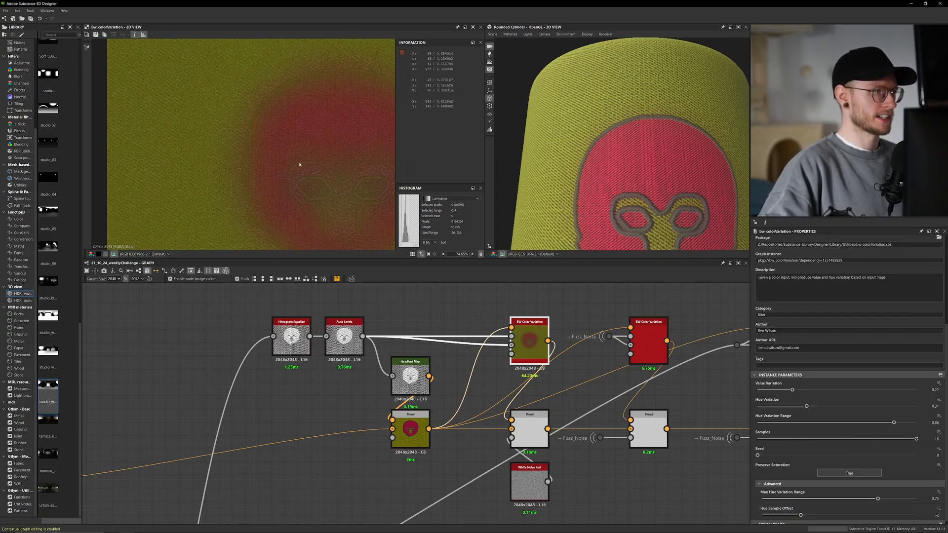
{"action": "scroll", "coordinate": [271, 154], "scroll_direction": "up", "scroll_amount": 5}
{"action": "middle_click_drag", "start_coordinate": [271, 154], "coordinate": [199, 176]}
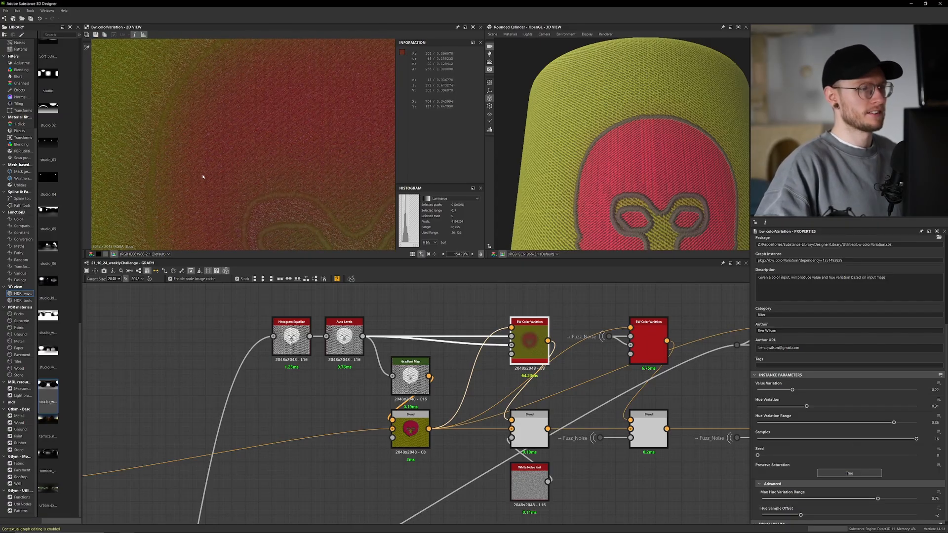
- Compare the first BW Color Variation output with the Multiply Blend in 2D
{"action": "double_click", "coordinate": [411, 429]}
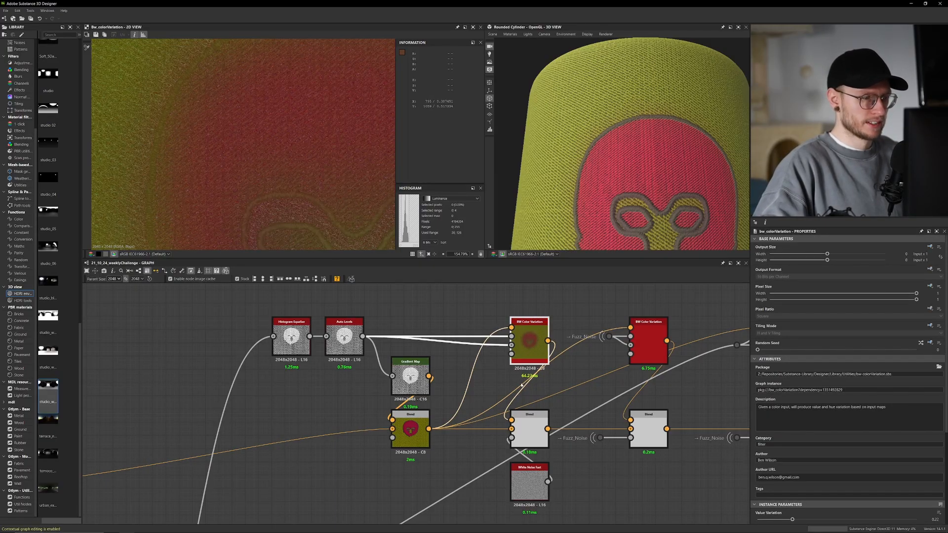
{"action": "scroll", "coordinate": [174, 176], "scroll_direction": "down", "scroll_amount": 5}
{"action": "scroll", "coordinate": [232, 141], "scroll_direction": "up", "scroll_amount": 8}
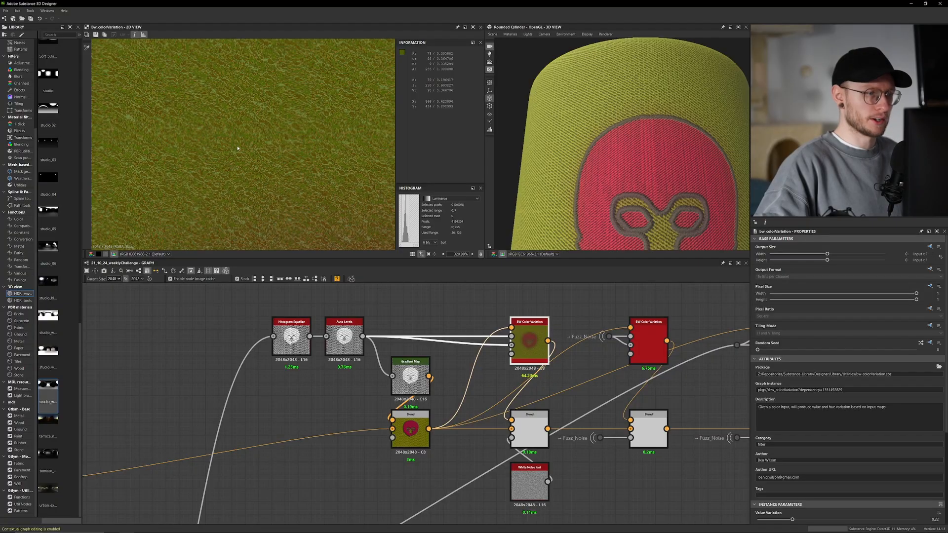
{"action": "double_click", "coordinate": [411, 429]}
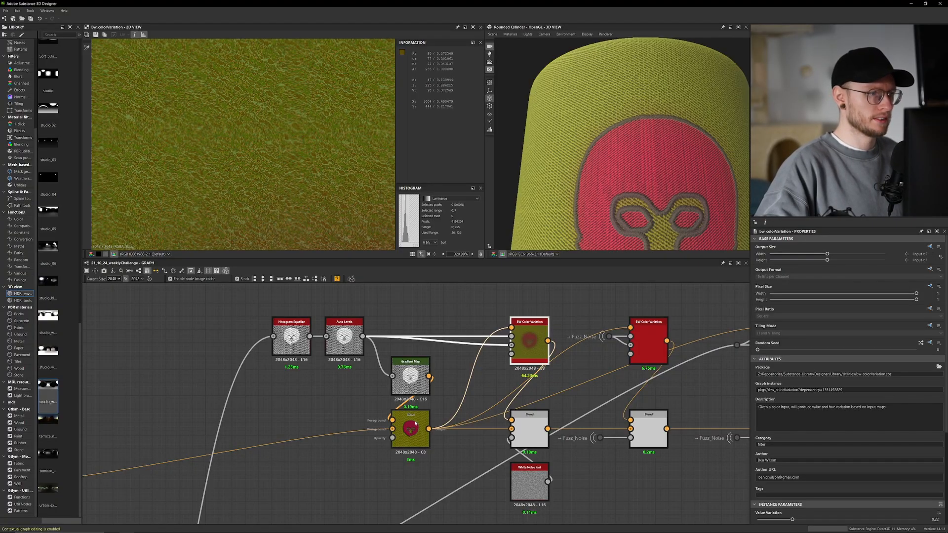
{"action": "scroll", "coordinate": [247, 147], "scroll_direction": "down", "scroll_amount": 5}
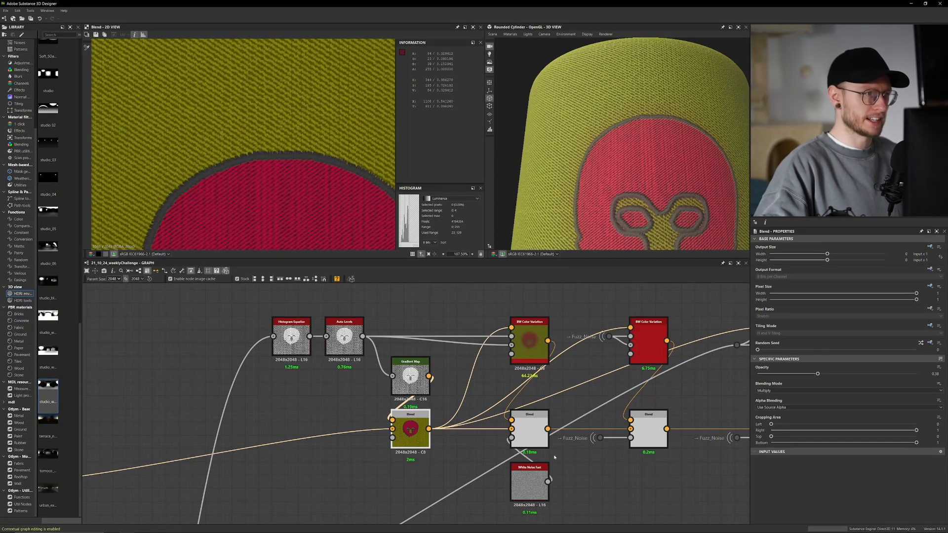
- View the White Noise Fast mask and the Blend that uses it as opacity for the color variation in 2D
{"action": "middle_click_drag", "start_coordinate": [528, 478], "coordinate": [513, 440]}
{"action": "scroll", "coordinate": [513, 439], "scroll_direction": "up", "scroll_amount": 2}
{"action": "double_click", "coordinate": [513, 440]}
{"action": "scroll", "coordinate": [289, 121], "scroll_direction": "up", "scroll_amount": 6}
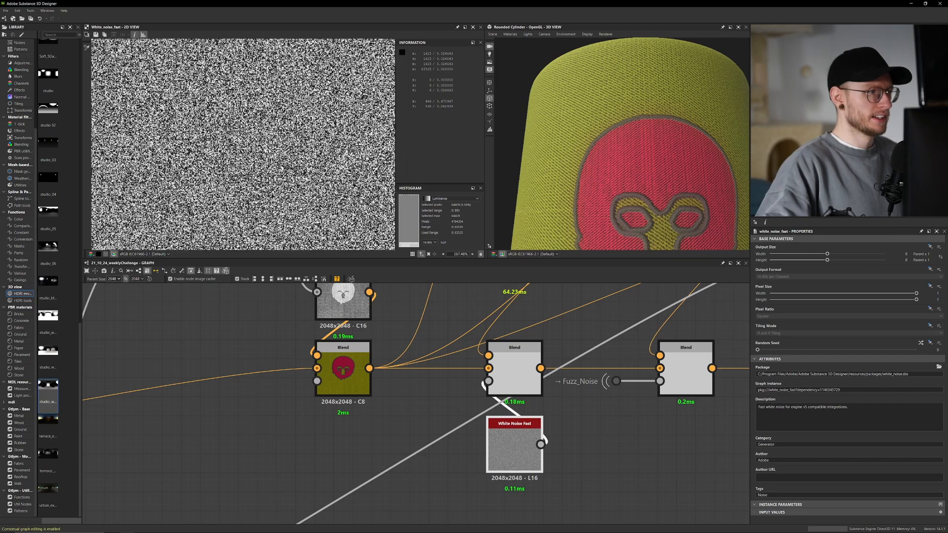
{"action": "double_click", "coordinate": [502, 389]}
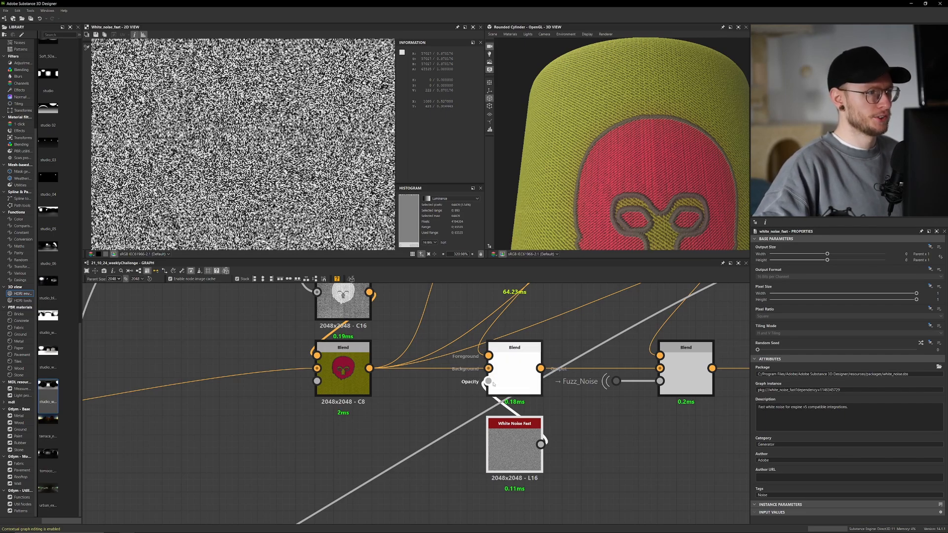
{"action": "middle_click_drag", "start_coordinate": [397, 339], "coordinate": [394, 412]}
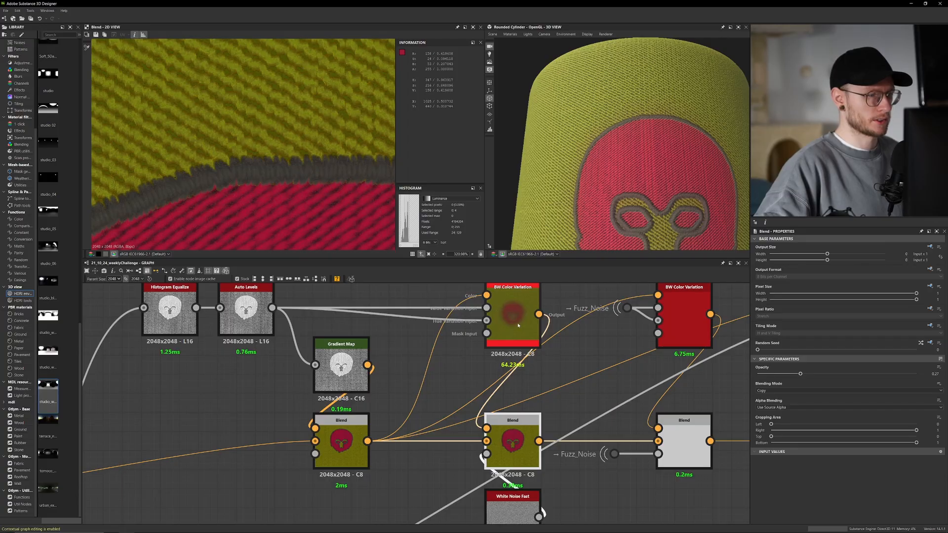
- Compare the colors before and after the white-noise-masked Blend, up close on the outline stitches in 2D
{"action": "double_click", "coordinate": [341, 444]}
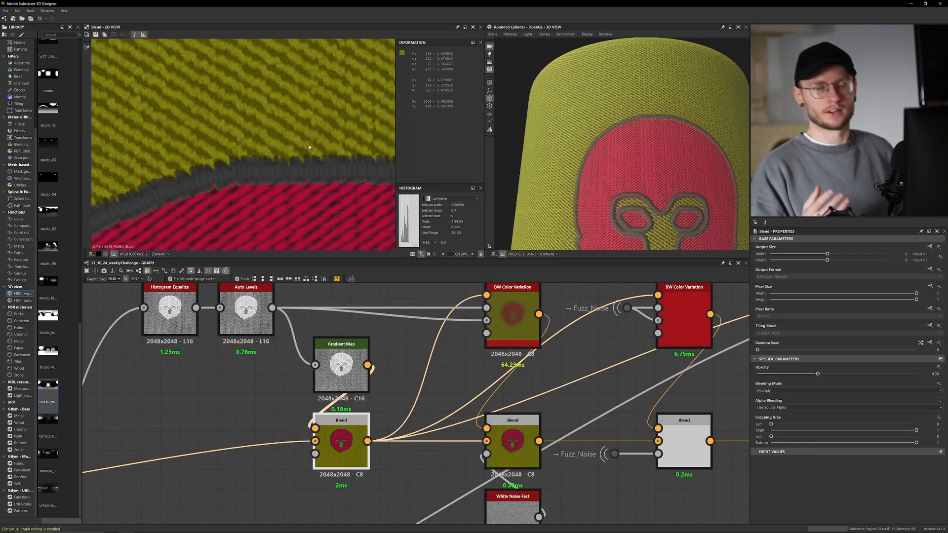
{"action": "scroll", "coordinate": [256, 145], "scroll_direction": "up", "scroll_amount": 4}
{"action": "scroll", "coordinate": [256, 144], "scroll_direction": "up", "scroll_amount": 1}
{"action": "middle_click_drag", "start_coordinate": [330, 205], "coordinate": [291, 174]}
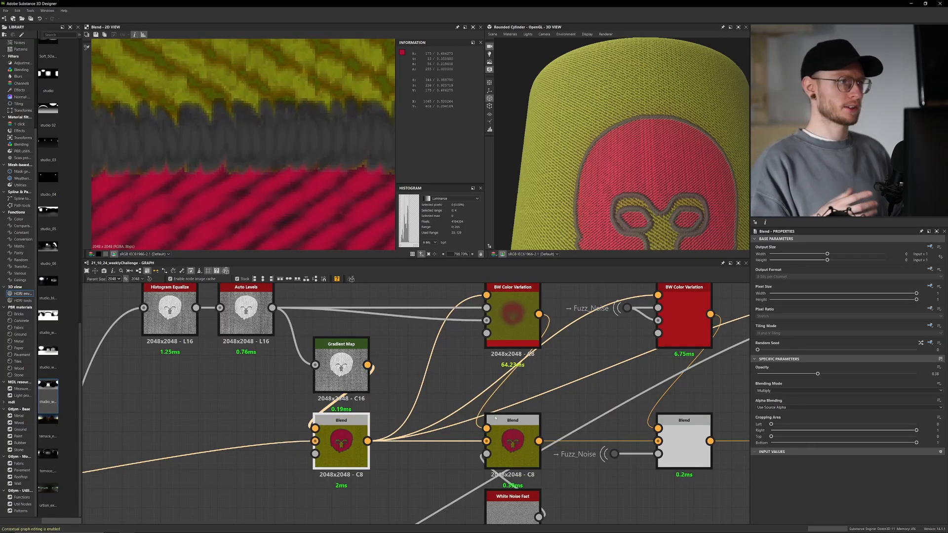
{"action": "left_click", "coordinate": [522, 437]}
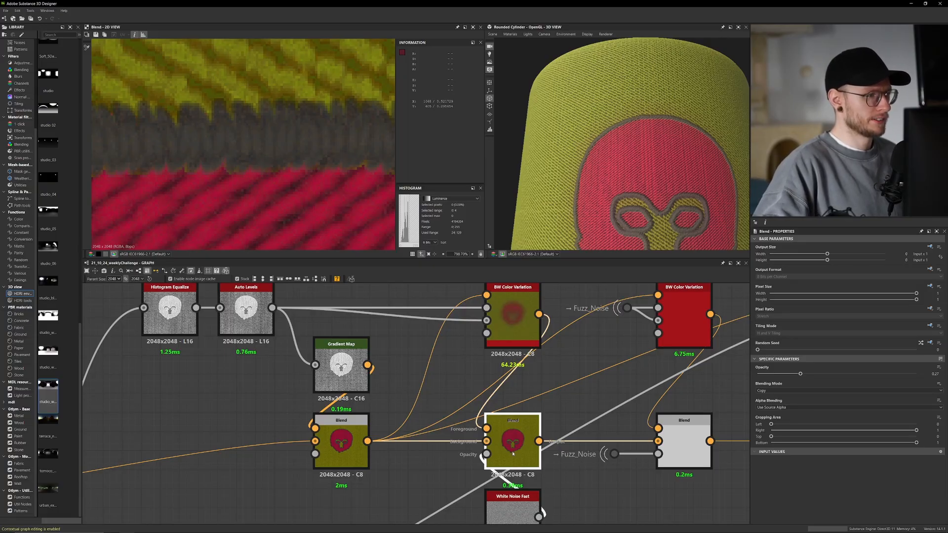
{"action": "double_click", "coordinate": [346, 445]}
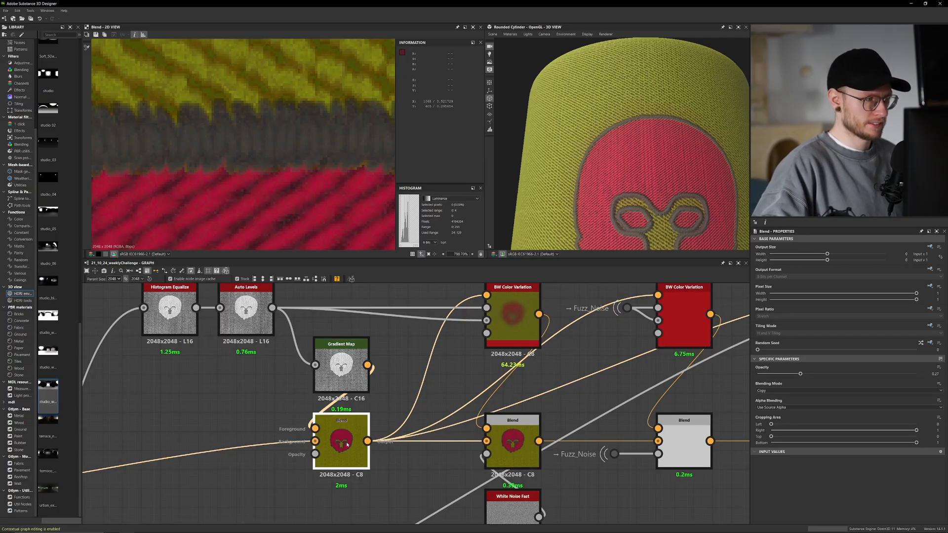
{"action": "double_click", "coordinate": [509, 448]}
- View the second BW Color Variation, driven by Fuzz_Noise, in 2D
{"action": "scroll", "coordinate": [276, 182], "scroll_direction": "down", "scroll_amount": 5}
{"action": "middle_click_drag", "start_coordinate": [514, 390], "coordinate": [349, 403]}
{"action": "scroll", "coordinate": [502, 390], "scroll_direction": "down", "scroll_amount": 1}
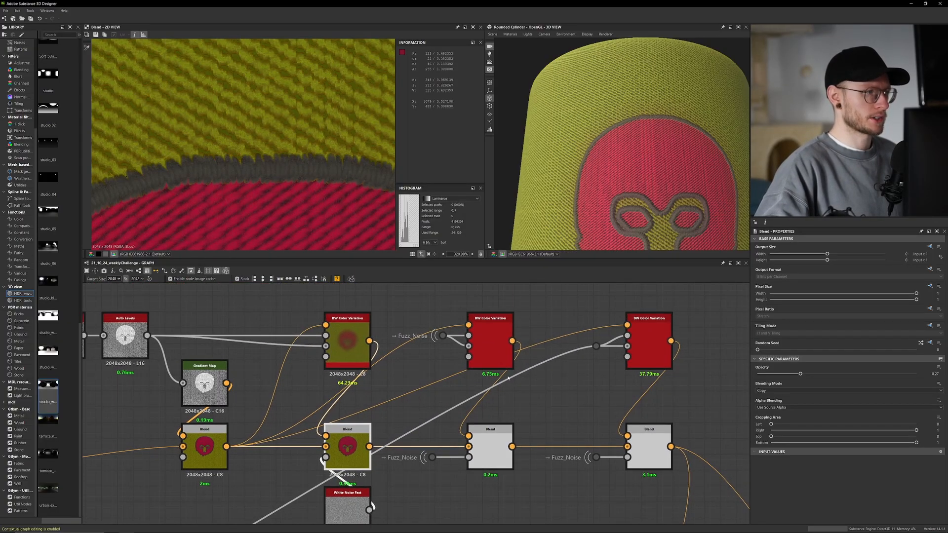
{"action": "double_click", "coordinate": [499, 355]}
{"action": "scroll", "coordinate": [311, 204], "scroll_direction": "down", "scroll_amount": 10}
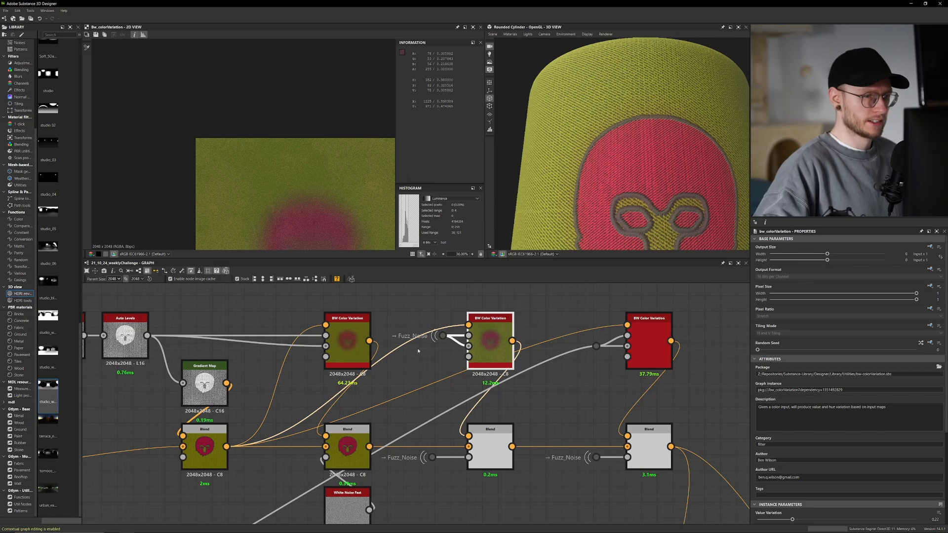
- View the Fuzz_Noise map that masks the second color variation Blend in 2D and trace its portal back to the source
{"action": "scroll", "coordinate": [412, 353], "scroll_direction": "up", "scroll_amount": 3}
{"action": "middle_click_drag", "start_coordinate": [462, 445], "coordinate": [447, 315]}
{"action": "middle_click_drag", "start_coordinate": [426, 451], "coordinate": [423, 389]}
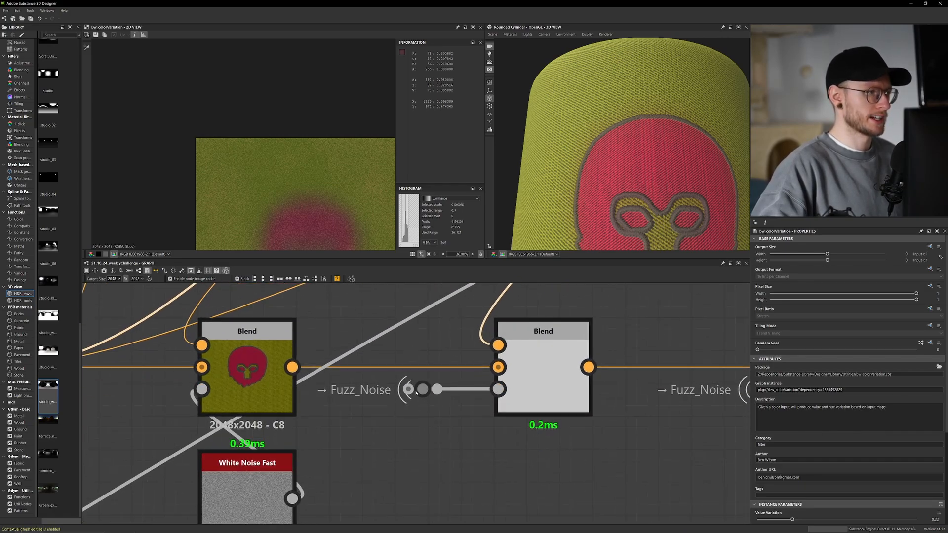
{"action": "double_click", "coordinate": [423, 389]}
{"action": "scroll", "coordinate": [307, 193], "scroll_direction": "up", "scroll_amount": 10}
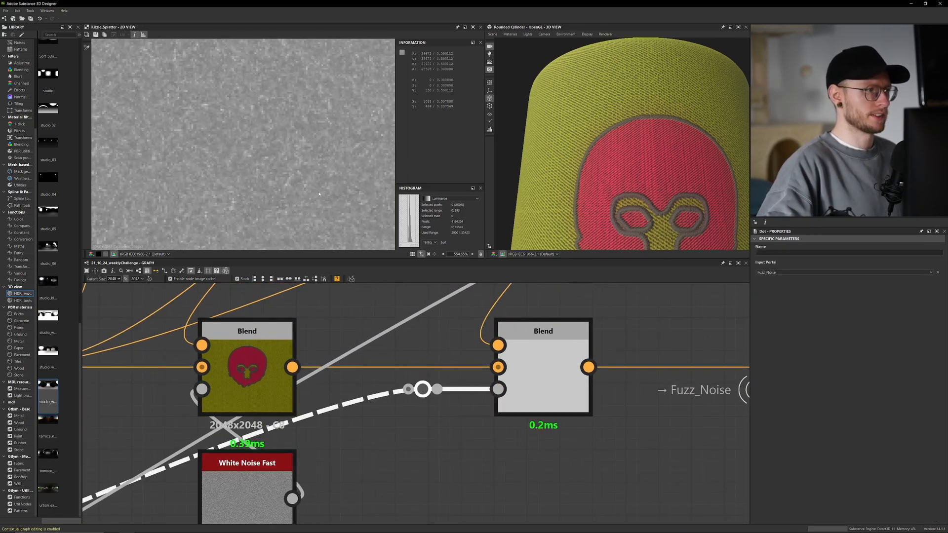
{"action": "scroll", "coordinate": [238, 445], "scroll_direction": "down", "scroll_amount": 6}
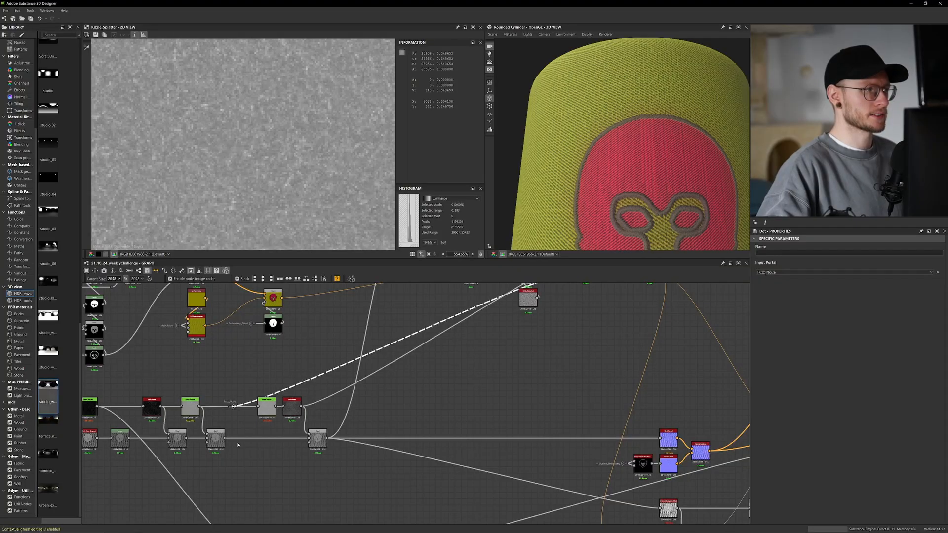
{"action": "scroll", "coordinate": [263, 422], "scroll_direction": "up", "scroll_amount": 6}
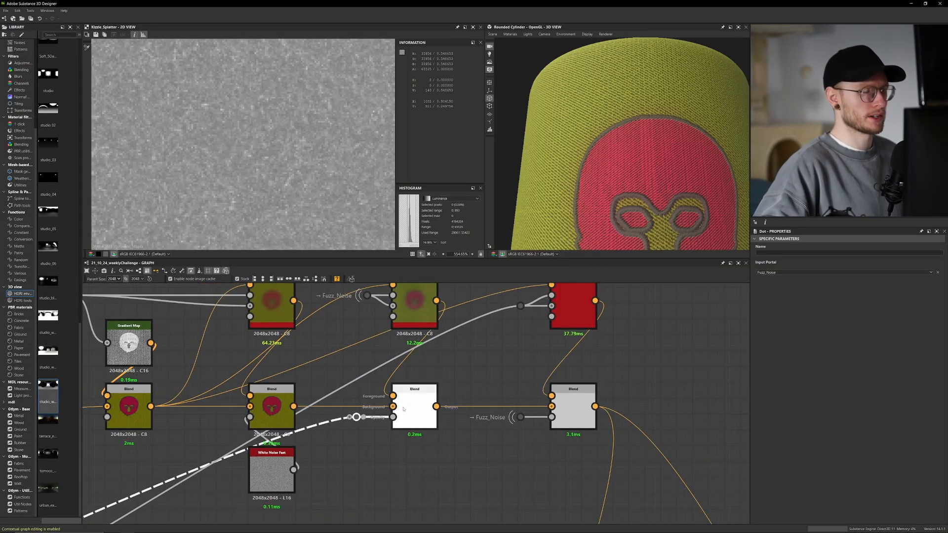
- Compare the Fuzz_Noise-masked Screen Blend with the preceding Blend in 2D, up close on the outline stitches
{"action": "double_click", "coordinate": [404, 409]}
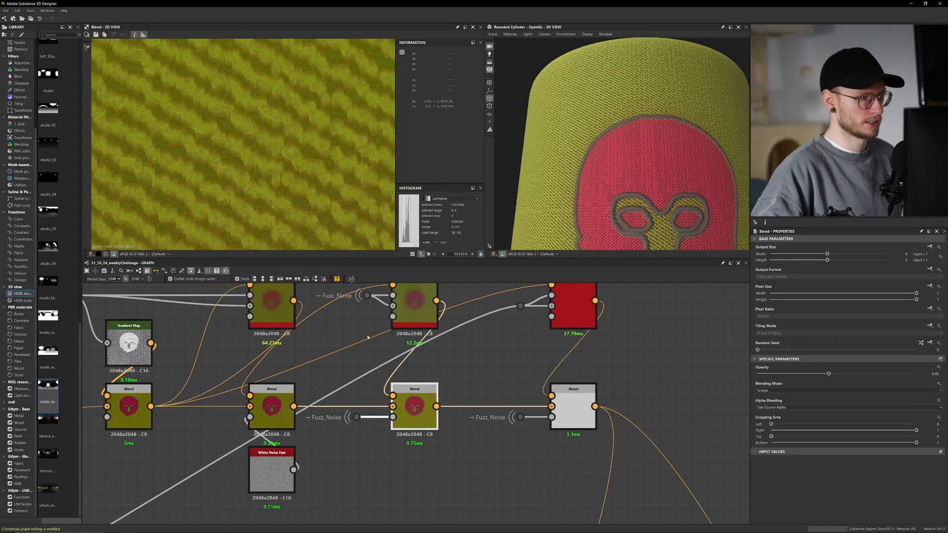
{"action": "left_click", "coordinate": [270, 408]}
{"action": "double_click", "coordinate": [413, 408]}
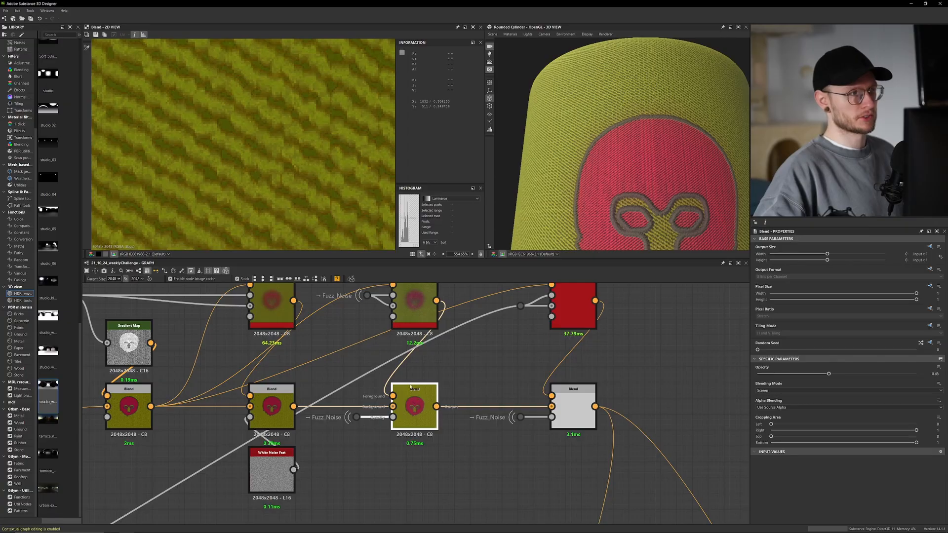
{"action": "scroll", "coordinate": [307, 134], "scroll_direction": "down", "scroll_amount": 8}
{"action": "scroll", "coordinate": [258, 117], "scroll_direction": "down", "scroll_amount": 3}
{"action": "scroll", "coordinate": [265, 121], "scroll_direction": "up", "scroll_amount": 13}
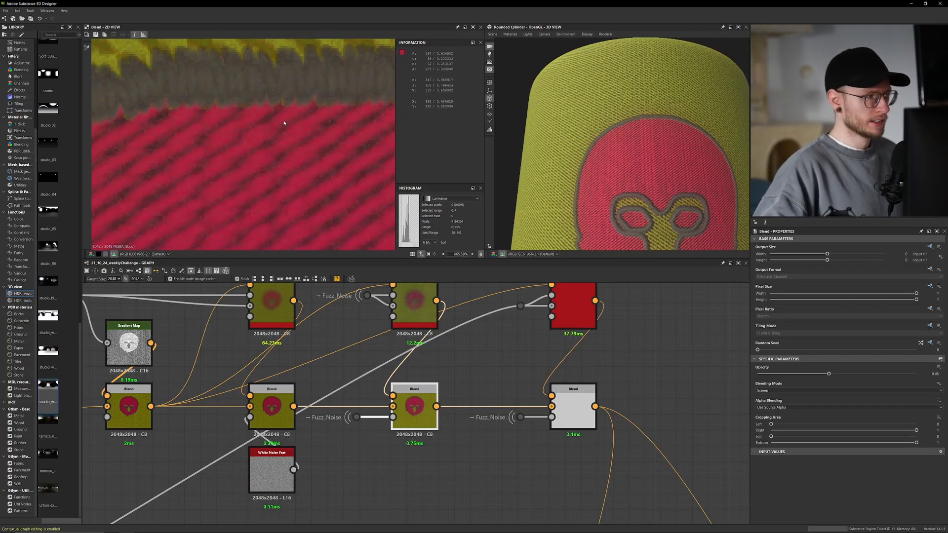
{"action": "double_click", "coordinate": [272, 407]}
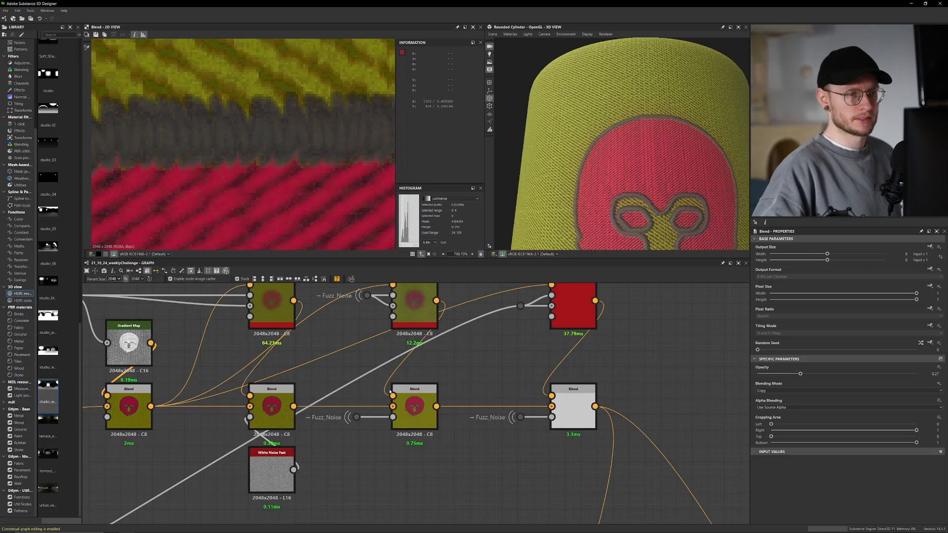
{"action": "double_click", "coordinate": [416, 401]}
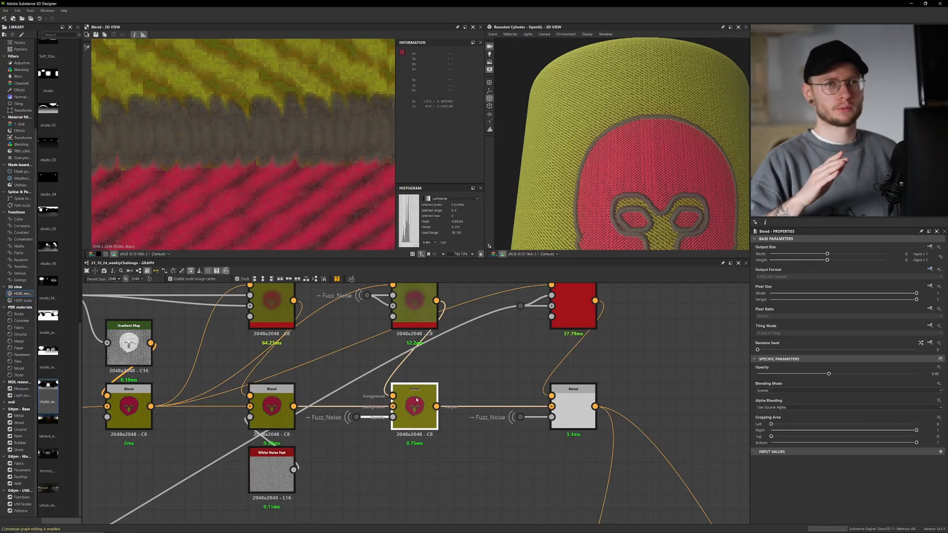
- View the final Overlay Blend of the color variation in 2D and compare it with the Screen Blend before it
{"action": "scroll", "coordinate": [480, 491], "scroll_direction": "down", "scroll_amount": 2}
{"action": "scroll", "coordinate": [551, 398], "scroll_direction": "up", "scroll_amount": 2}
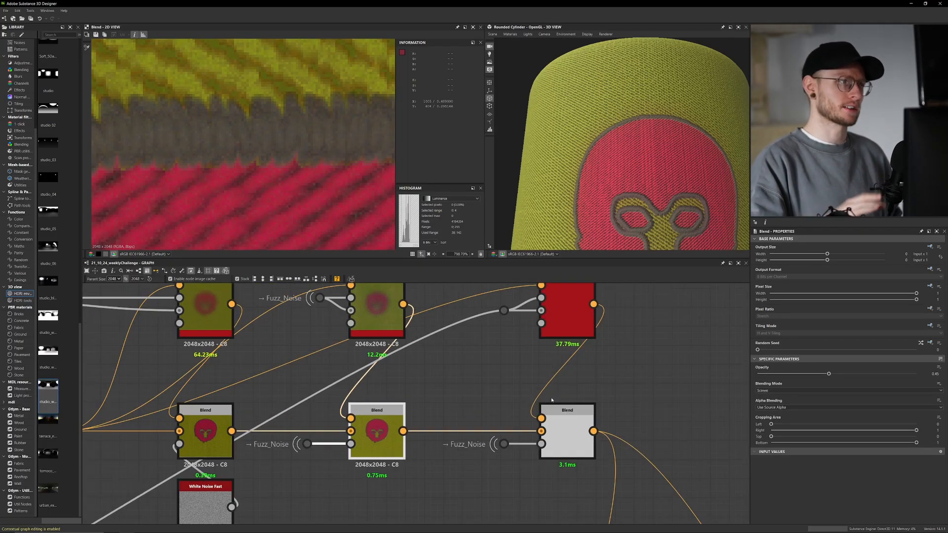
{"action": "double_click", "coordinate": [565, 422]}
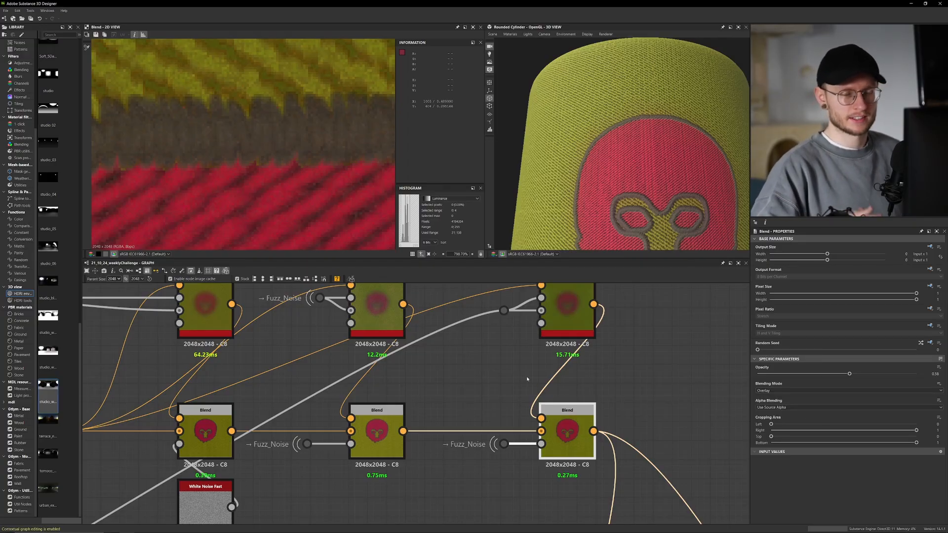
{"action": "middle_click_drag", "start_coordinate": [527, 379], "coordinate": [516, 381]}
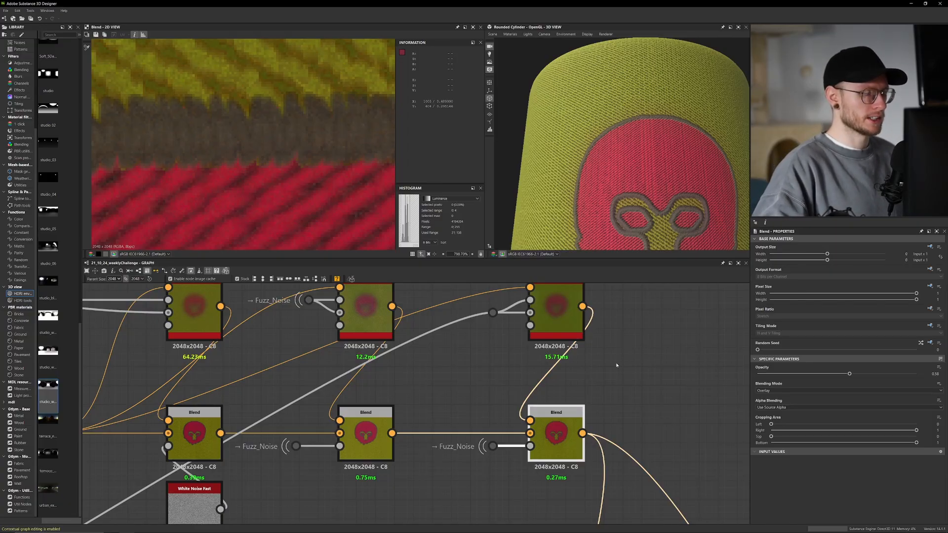
{"action": "scroll", "coordinate": [250, 158], "scroll_direction": "down", "scroll_amount": 7}
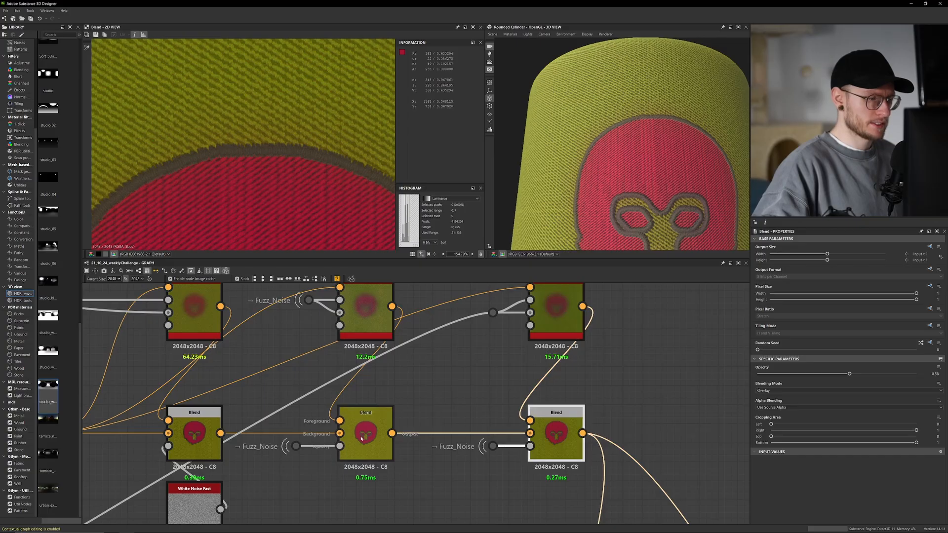
{"action": "left_click", "coordinate": [362, 438]}
{"action": "left_click", "coordinate": [556, 434]}
- Trace the final color Blend's output connections to the Base Material node and the grayscale branch below it
{"action": "scroll", "coordinate": [567, 442], "scroll_direction": "down", "scroll_amount": 4}
{"action": "middle_click_drag", "start_coordinate": [570, 451], "coordinate": [461, 385]}
{"action": "scroll", "coordinate": [644, 417], "scroll_direction": "up", "scroll_amount": 4}
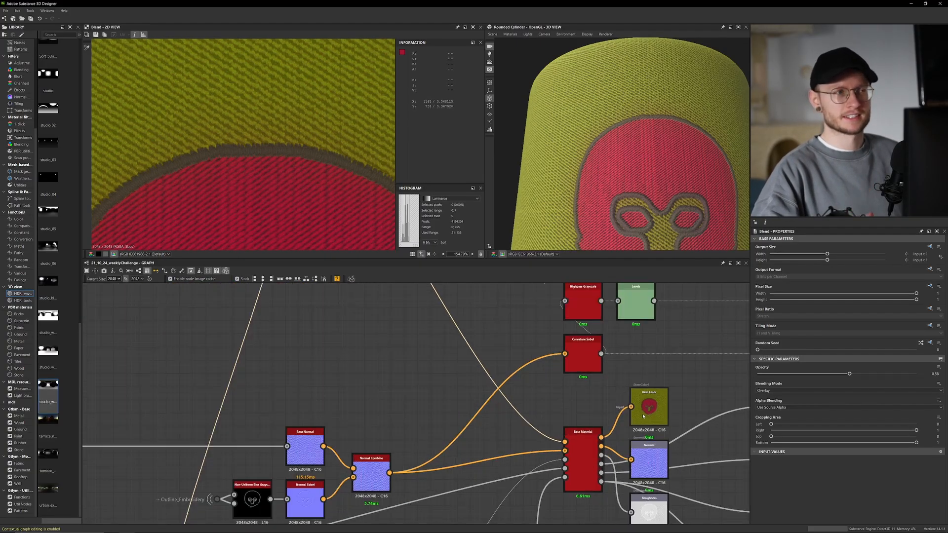
{"action": "scroll", "coordinate": [643, 416], "scroll_direction": "down", "scroll_amount": 4}
{"action": "scroll", "coordinate": [358, 463], "scroll_direction": "down", "scroll_amount": 3}
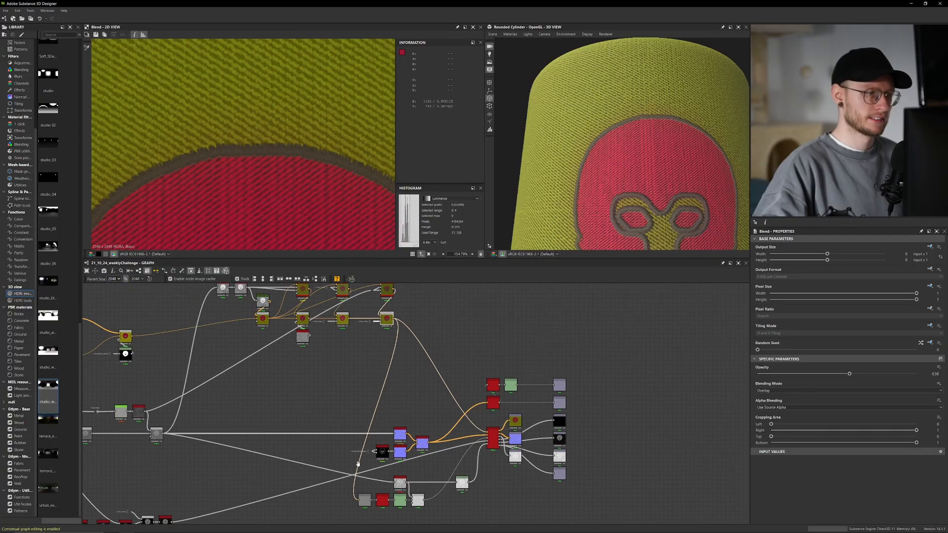
{"action": "scroll", "coordinate": [358, 463], "scroll_direction": "down", "scroll_amount": 1}
{"action": "scroll", "coordinate": [480, 514], "scroll_direction": "down", "scroll_amount": 3}
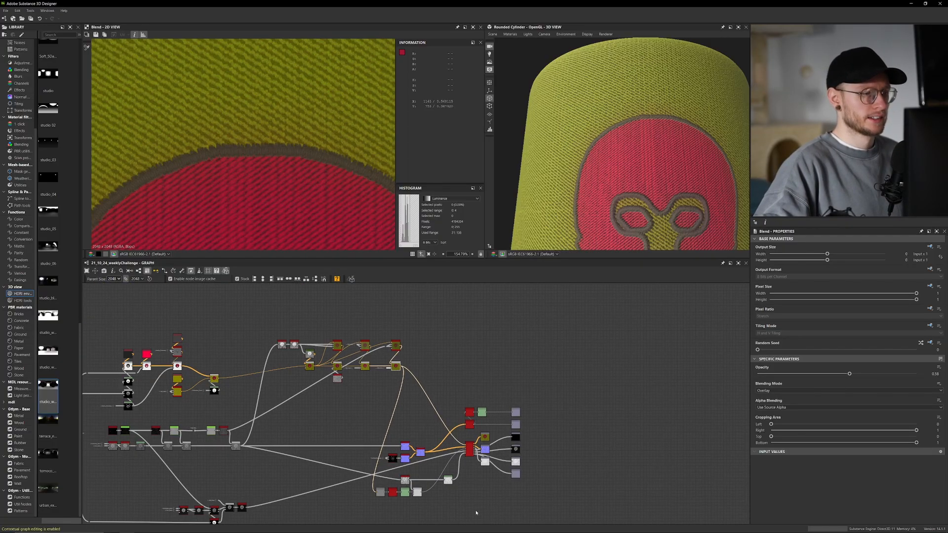
{"action": "scroll", "coordinate": [398, 367], "scroll_direction": "up", "scroll_amount": 5}
{"action": "left_click", "coordinate": [399, 367]}
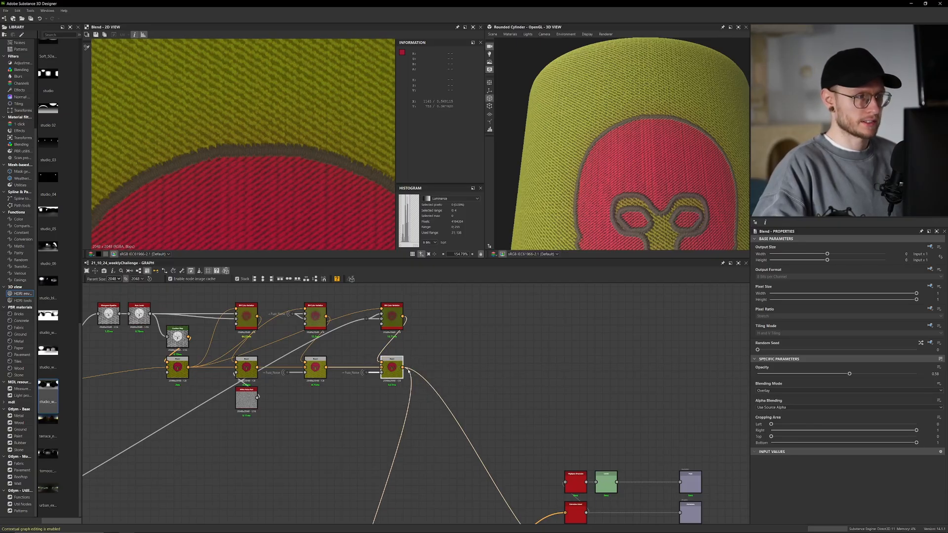
- View the whole final base color and the Grayscale Conversion made from it in 2D
{"action": "scroll", "coordinate": [286, 189], "scroll_direction": "down", "scroll_amount": 4}
{"action": "scroll", "coordinate": [285, 189], "scroll_direction": "down", "scroll_amount": 3}
{"action": "middle_click_drag", "start_coordinate": [320, 444], "coordinate": [409, 360]}
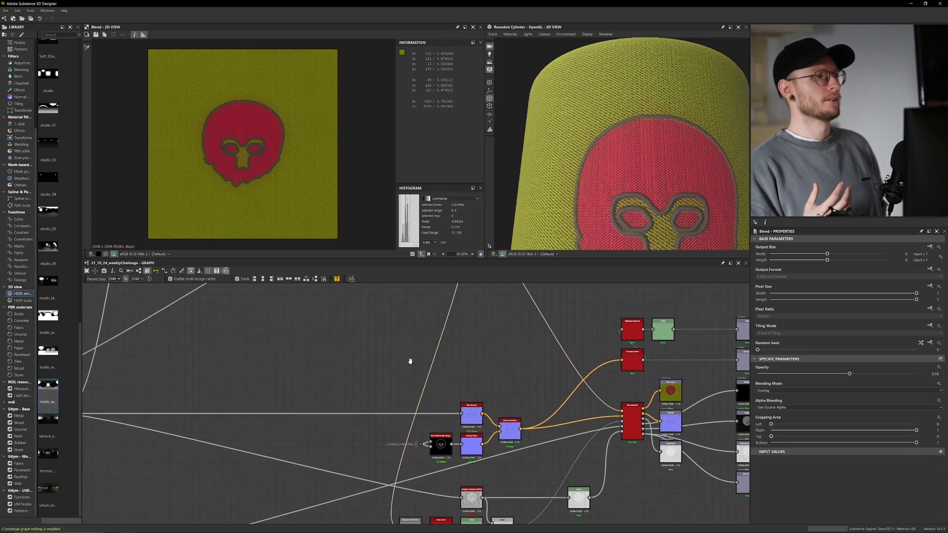
{"action": "scroll", "coordinate": [425, 434], "scroll_direction": "up", "scroll_amount": 5}
{"action": "double_click", "coordinate": [435, 437]}
{"action": "scroll", "coordinate": [426, 395], "scroll_direction": "up", "scroll_amount": 3}
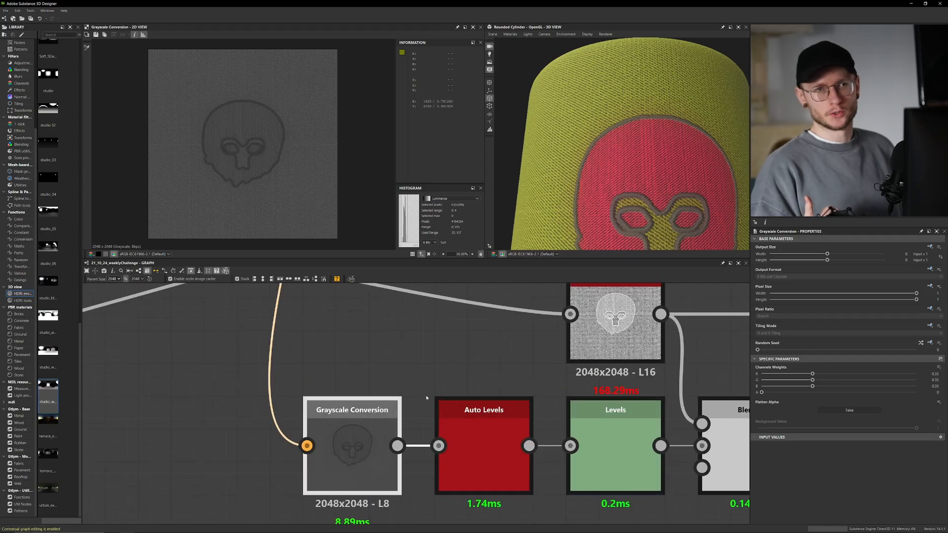
{"action": "scroll", "coordinate": [256, 177], "scroll_direction": "up", "scroll_amount": 3}
{"action": "middle_click_drag", "start_coordinate": [256, 177], "coordinate": [262, 220]}
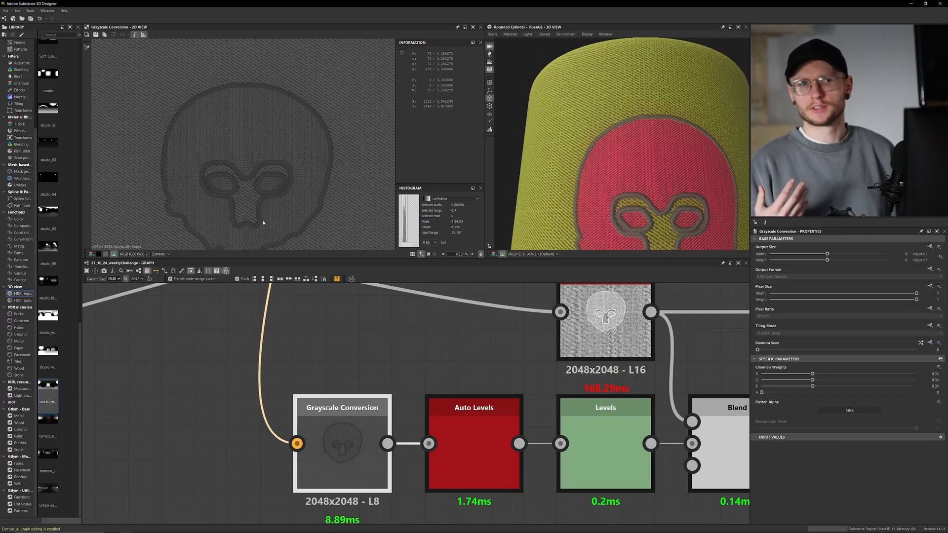
{"action": "scroll", "coordinate": [264, 158], "scroll_direction": "down", "scroll_amount": 4}
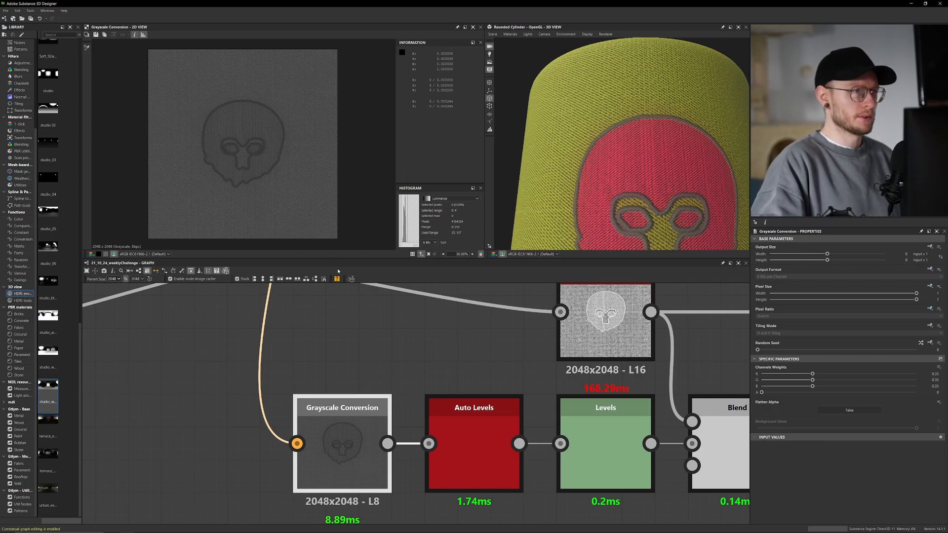
- View the Levels node after the Auto Levels in 2D, checking the skull on the 3D cylinder and the fabric weave up close
{"action": "double_click", "coordinate": [594, 435]}
{"action": "middle_click_drag", "start_coordinate": [596, 390], "coordinate": [414, 416]}
{"action": "scroll", "coordinate": [559, 385], "scroll_direction": "down", "scroll_amount": 1}
{"action": "scroll", "coordinate": [296, 158], "scroll_direction": "up", "scroll_amount": 3}
{"action": "middle_click_drag", "start_coordinate": [296, 158], "coordinate": [345, 178]}
{"action": "scroll", "coordinate": [337, 218], "scroll_direction": "up", "scroll_amount": 2}
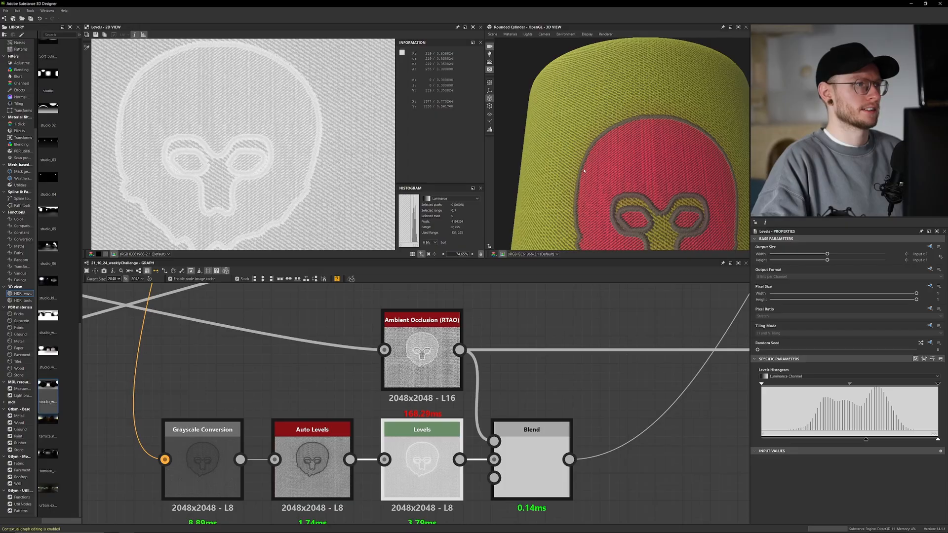
{"action": "left_click_drag", "start_coordinate": [630, 160], "coordinate": [626, 180]}
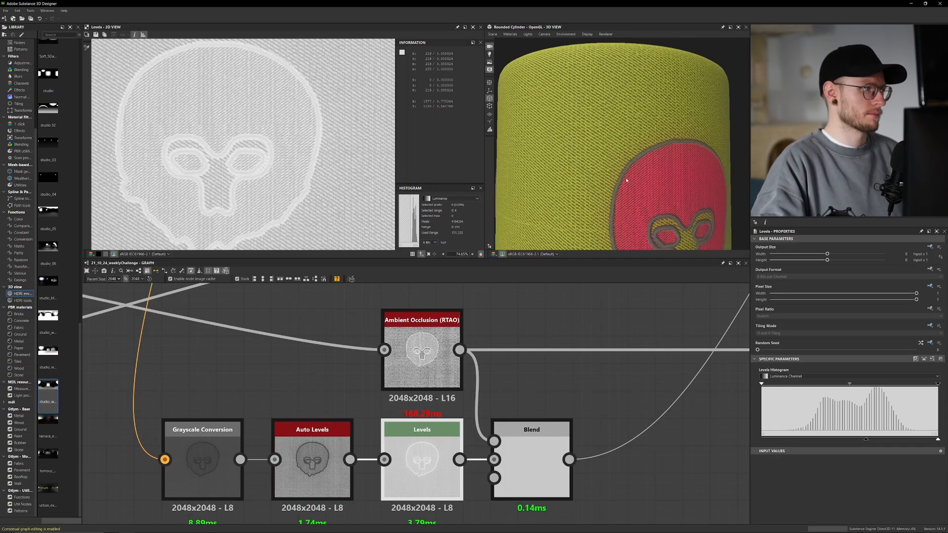
{"action": "scroll", "coordinate": [260, 147], "scroll_direction": "up", "scroll_amount": 8}
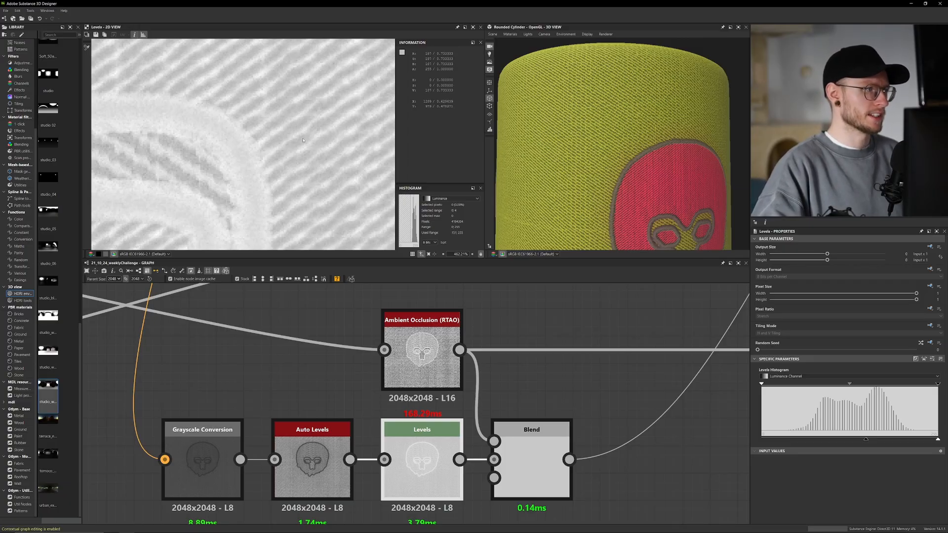
- Compare the Levels output with the Overlay Blend that adds the RTAO ambient occlusion, around the skull's eye in 2D
{"action": "scroll", "coordinate": [300, 144], "scroll_direction": "down", "scroll_amount": 3}
{"action": "middle_click_drag", "start_coordinate": [538, 447], "coordinate": [447, 387]}
{"action": "left_click", "coordinate": [448, 387]}
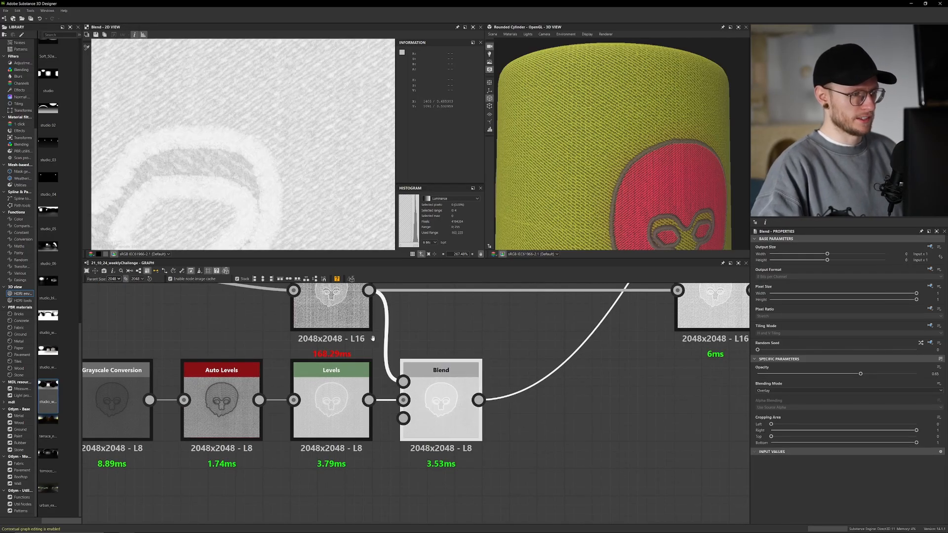
{"action": "middle_click_drag", "start_coordinate": [335, 318], "coordinate": [324, 338]}
{"action": "scroll", "coordinate": [327, 329], "scroll_direction": "down", "scroll_amount": 2}
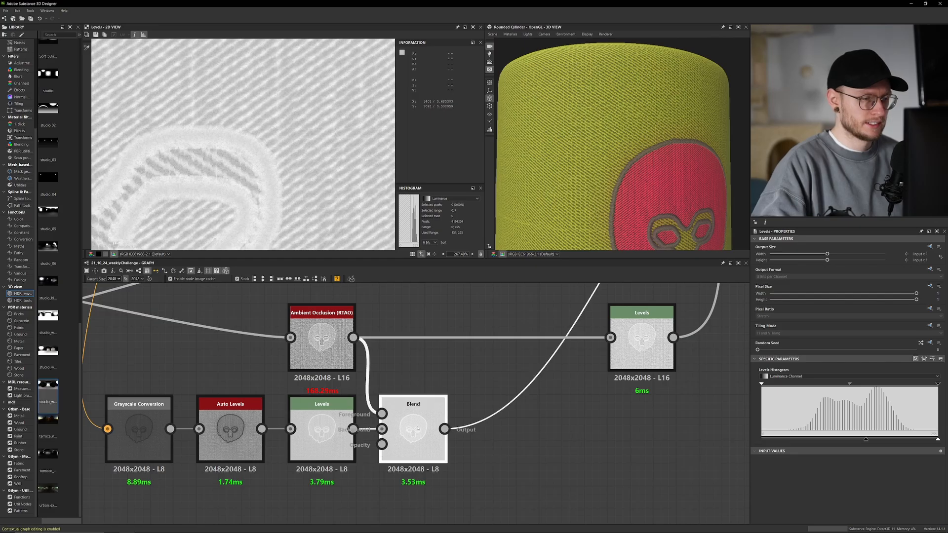
{"action": "middle_click_drag", "start_coordinate": [170, 237], "coordinate": [245, 177]}
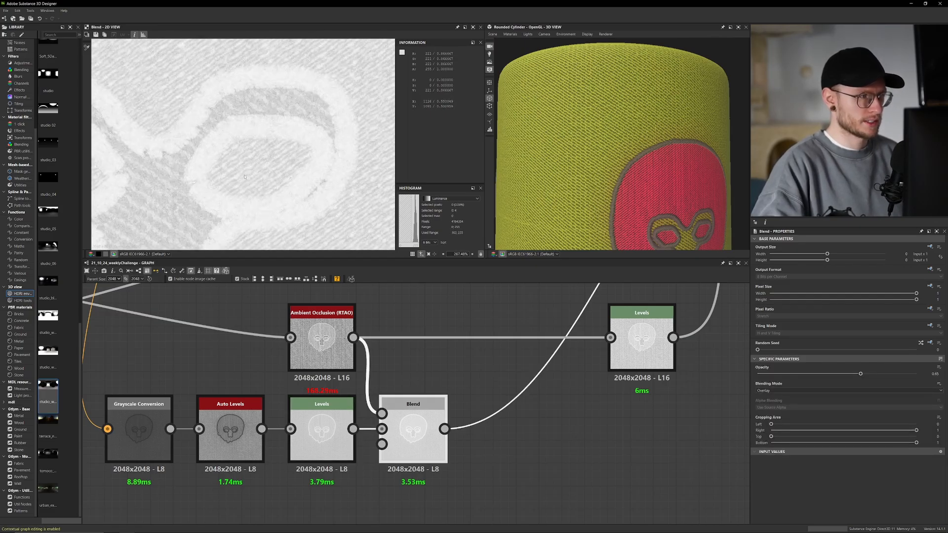
- Follow the ambient occlusion Blend's output to the Base Material node and show that node's properties
{"action": "scroll", "coordinate": [545, 364], "scroll_direction": "down", "scroll_amount": 4}
{"action": "middle_click_drag", "start_coordinate": [533, 341], "coordinate": [363, 483]}
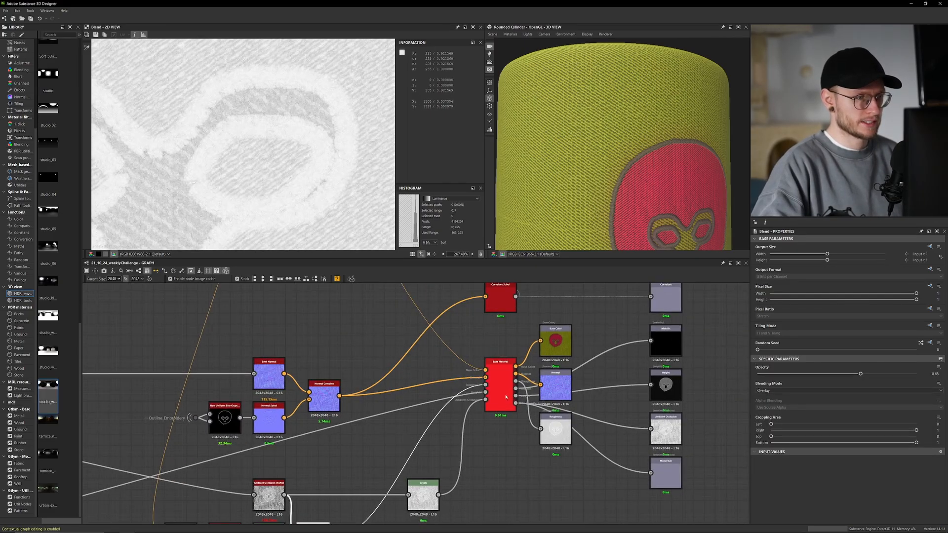
{"action": "left_click", "coordinate": [499, 390]}
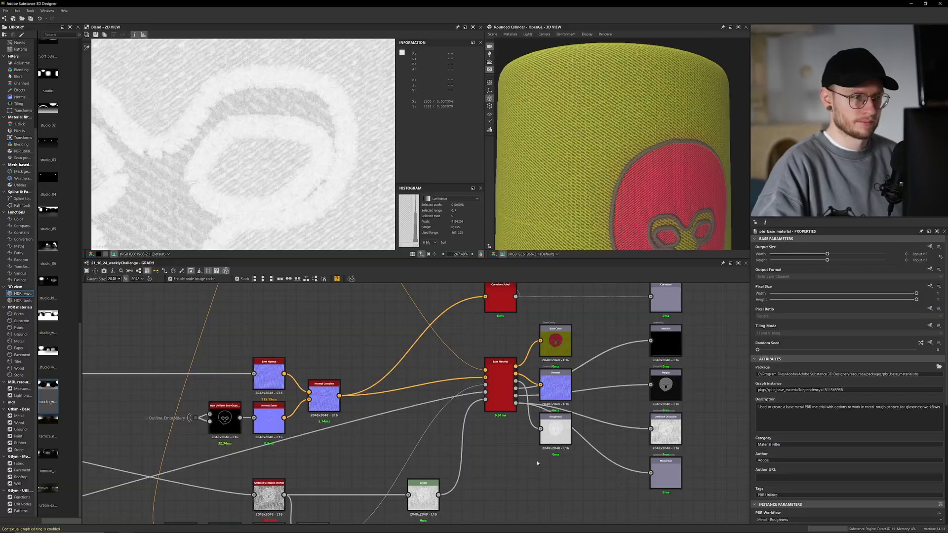
- View the Curvature and Fuzz output nodes in 2D and inspect the Fuzz output's identifier and usage settings
{"action": "scroll", "coordinate": [449, 423], "scroll_direction": "down", "scroll_amount": 2}
{"action": "scroll", "coordinate": [568, 345], "scroll_direction": "up", "scroll_amount": 5}
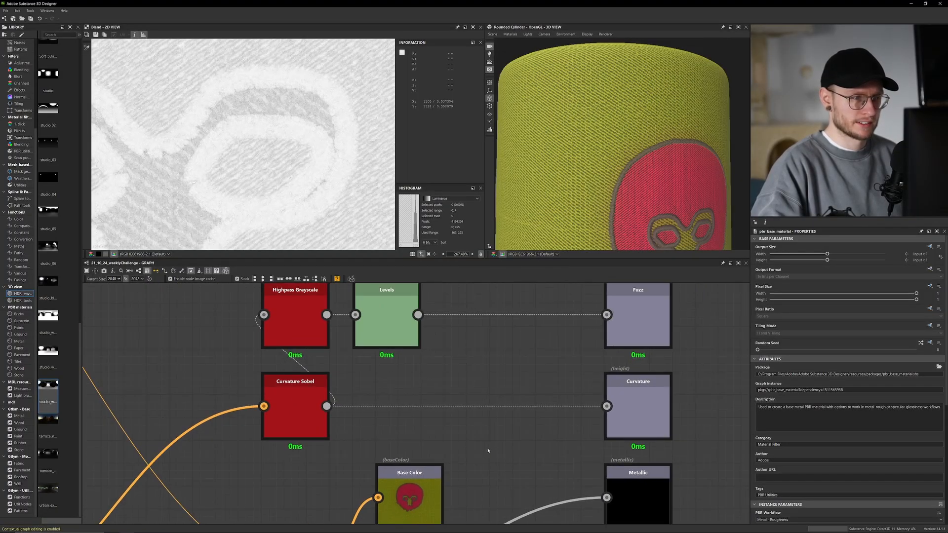
{"action": "double_click", "coordinate": [612, 420]}
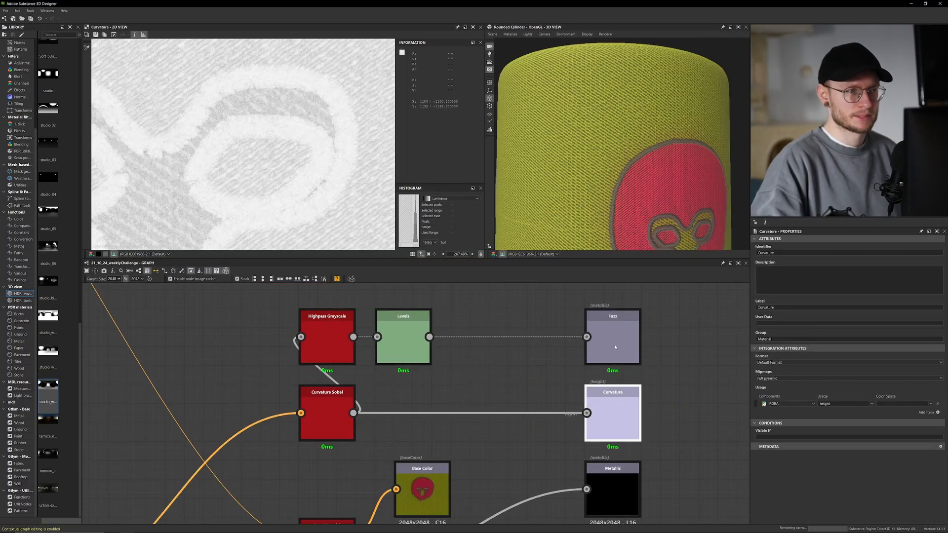
{"action": "left_click", "coordinate": [615, 347]}
{"action": "double_click", "coordinate": [615, 347]}
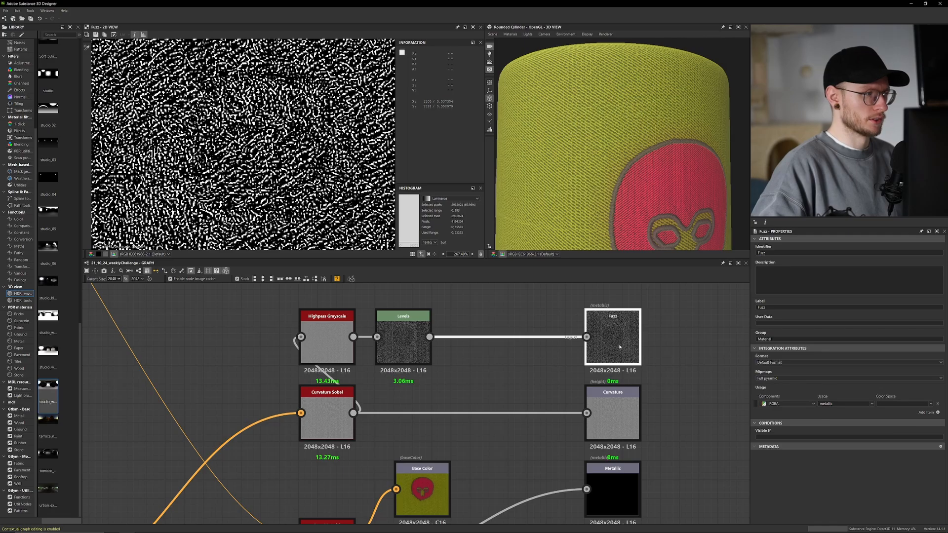
{"action": "left_click", "coordinate": [573, 364]}
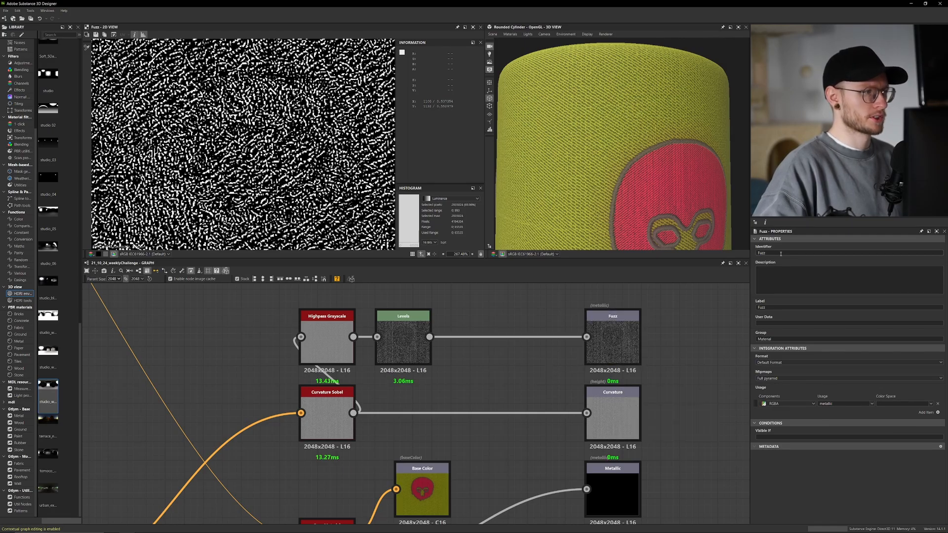
{"action": "left_click", "coordinate": [605, 307]}
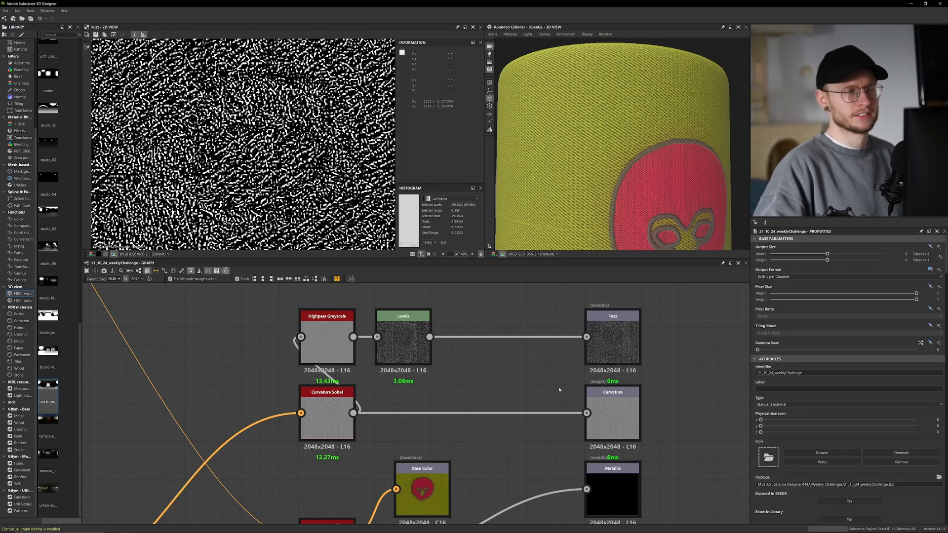
{"action": "left_click", "coordinate": [601, 347]}
{"action": "middle_click_drag", "start_coordinate": [553, 365], "coordinate": [554, 356]}
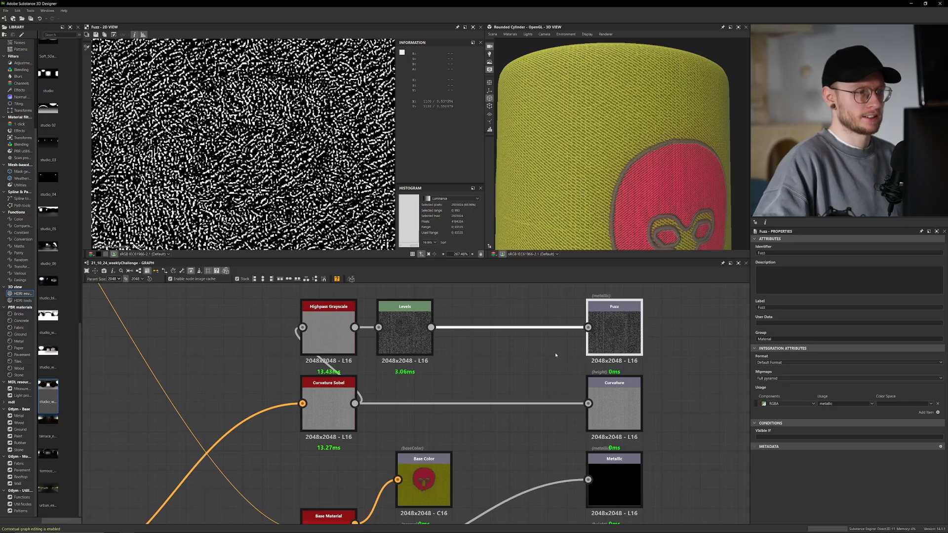
- Trace the Curvature output back to its Curvature Sobel node and view that node's result in 2D around the skull's eyes
{"action": "left_click", "coordinate": [612, 410]}
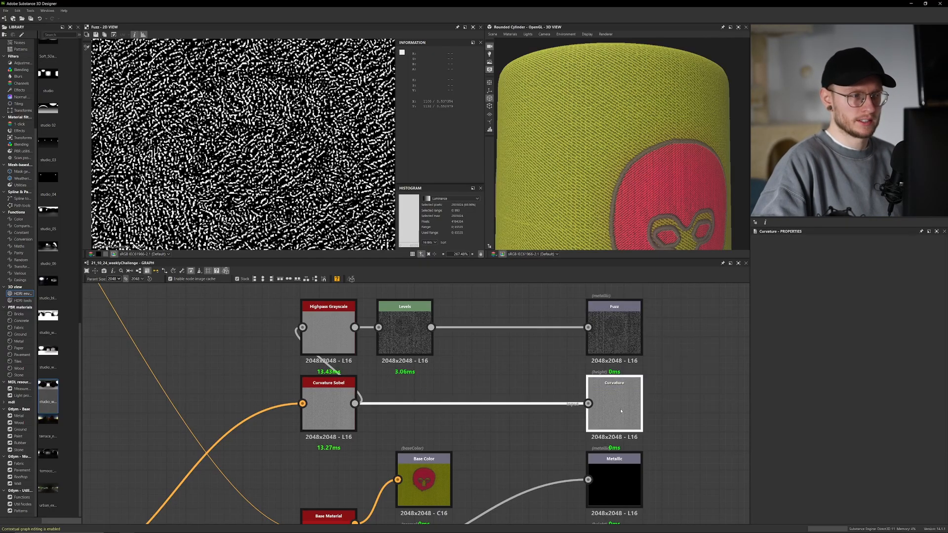
{"action": "scroll", "coordinate": [338, 410], "scroll_direction": "down", "scroll_amount": 2}
{"action": "middle_click_drag", "start_coordinate": [338, 410], "coordinate": [409, 373]}
{"action": "scroll", "coordinate": [410, 375], "scroll_direction": "up", "scroll_amount": 2}
{"action": "double_click", "coordinate": [411, 376]}
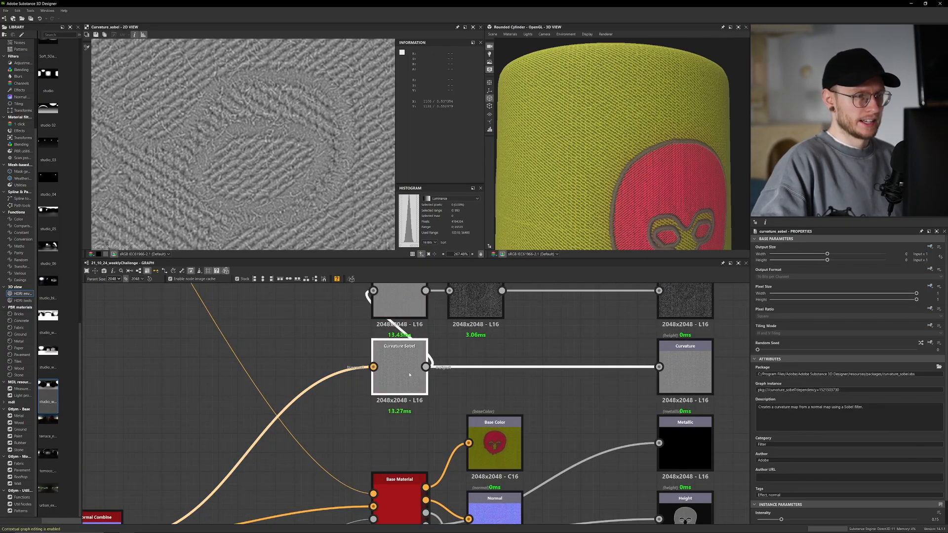
{"action": "scroll", "coordinate": [271, 215], "scroll_direction": "down", "scroll_amount": 5}
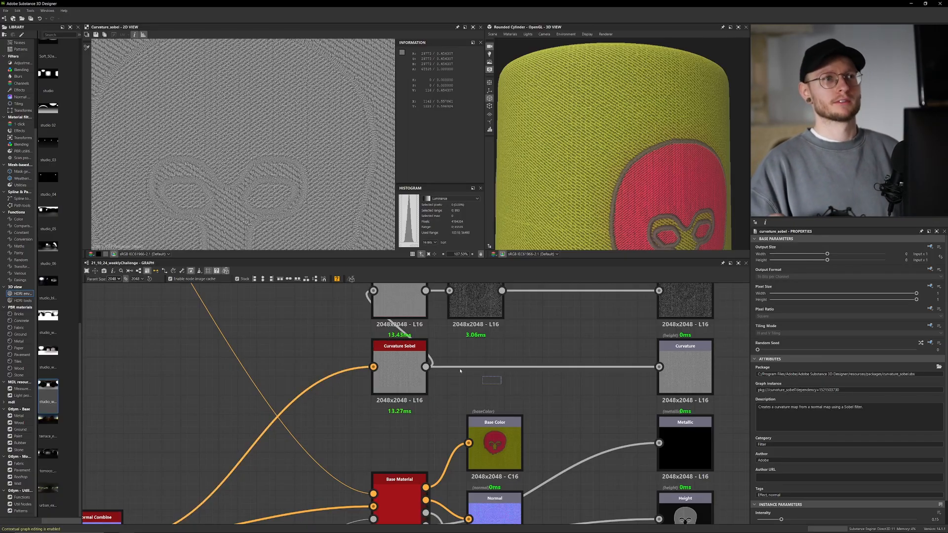
- Follow the Highpass Grayscale and Levels nodes to the Fuzz output and examine the Fuzz map in 2D, close up and from farther out
{"action": "middle_click_drag", "start_coordinate": [442, 379], "coordinate": [396, 421]}
{"action": "scroll", "coordinate": [329, 375], "scroll_direction": "up", "scroll_amount": 2}
{"action": "scroll", "coordinate": [329, 376], "scroll_direction": "up", "scroll_amount": 1}
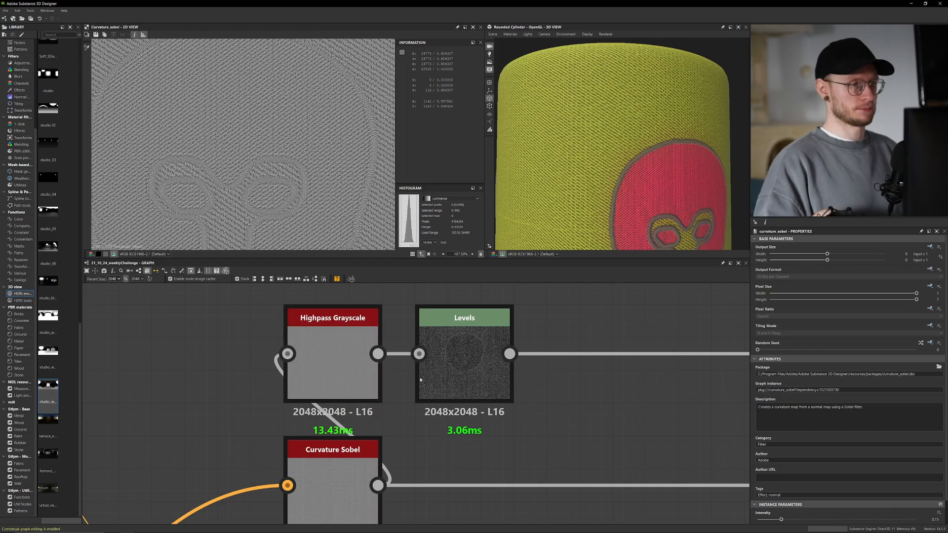
{"action": "scroll", "coordinate": [603, 378], "scroll_direction": "down", "scroll_amount": 2}
{"action": "middle_click_drag", "start_coordinate": [602, 377], "coordinate": [441, 364]}
{"action": "double_click", "coordinate": [594, 356]}
{"action": "scroll", "coordinate": [264, 217], "scroll_direction": "up", "scroll_amount": 7}
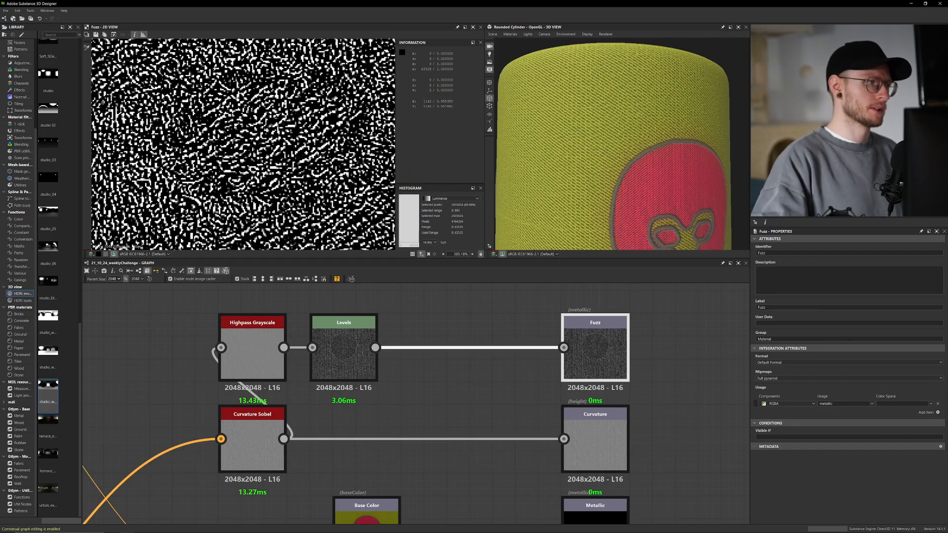
{"action": "scroll", "coordinate": [543, 345], "scroll_direction": "down", "scroll_amount": 10}
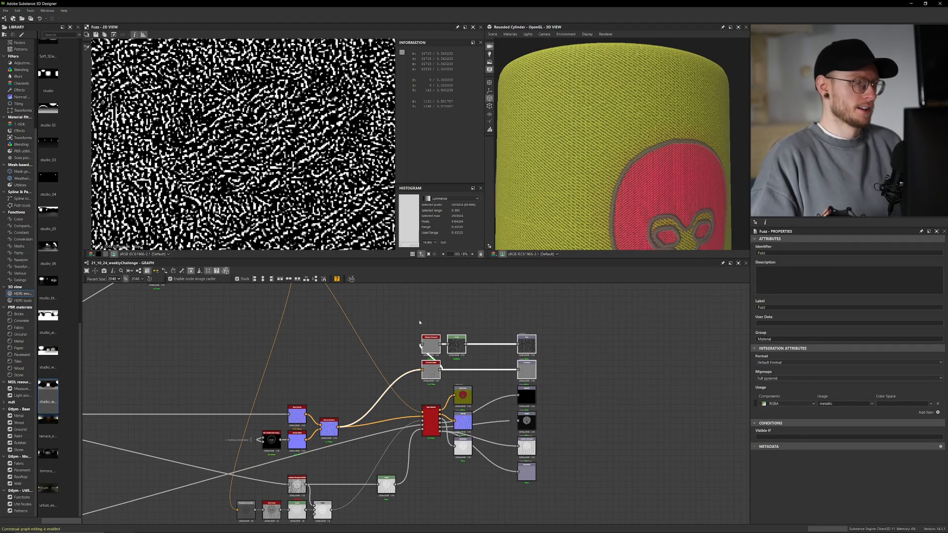
{"action": "scroll", "coordinate": [309, 179], "scroll_direction": "down", "scroll_amount": 5}
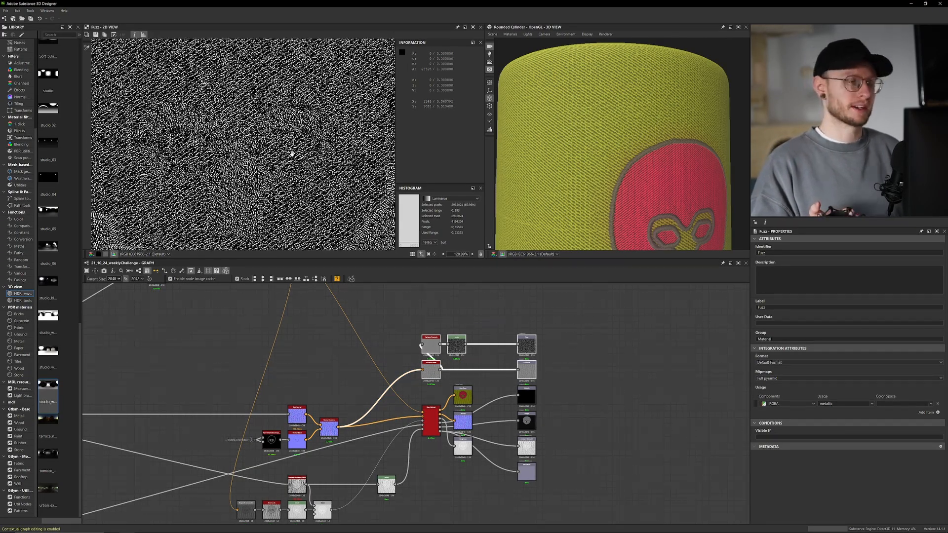
{"action": "scroll", "coordinate": [551, 355], "scroll_direction": "up", "scroll_amount": 5}
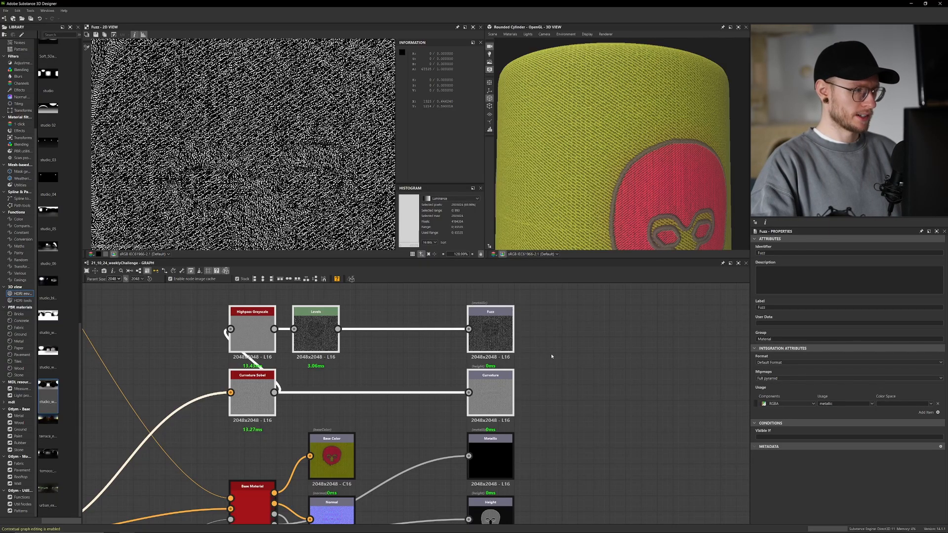
- Review the complete node graph from the spline inputs to the outputs, and check the skull and fabric weave on the 3D cylinder
{"action": "scroll", "coordinate": [522, 145], "scroll_direction": "down", "scroll_amount": 2}
{"action": "left_click_drag", "start_coordinate": [567, 139], "coordinate": [520, 142]}
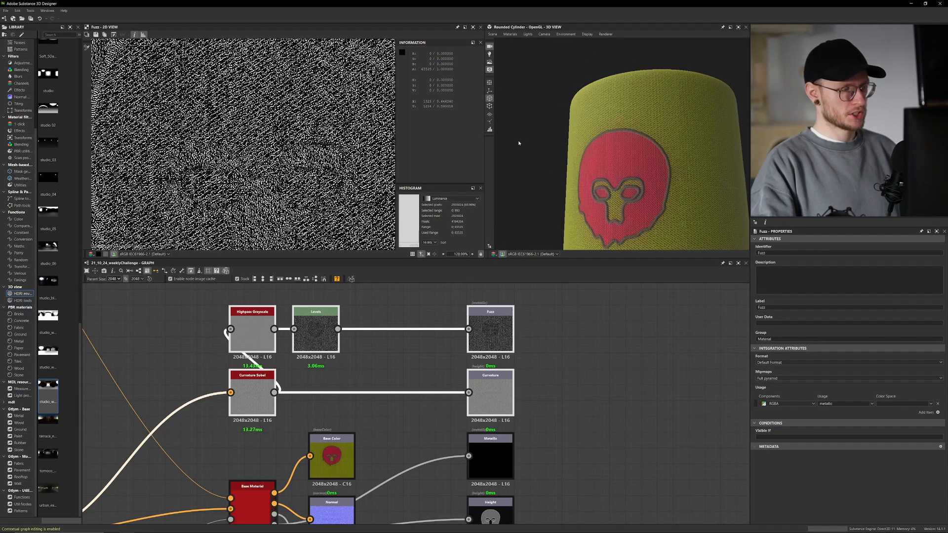
{"action": "scroll", "coordinate": [521, 142], "scroll_direction": "down", "scroll_amount": 1}
{"action": "scroll", "coordinate": [360, 410], "scroll_direction": "down", "scroll_amount": 7}
{"action": "middle_click_drag", "start_coordinate": [362, 416], "coordinate": [687, 409]}
{"action": "middle_click_drag", "start_coordinate": [327, 422], "coordinate": [394, 413]}
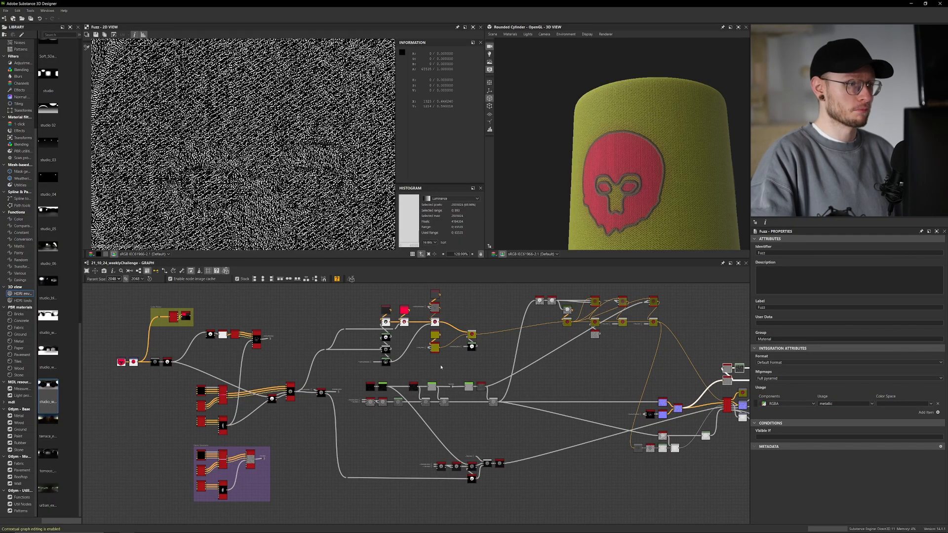
{"action": "scroll", "coordinate": [520, 320], "scroll_direction": "down", "scroll_amount": 3}
{"action": "left_click_drag", "start_coordinate": [690, 460], "coordinate": [669, 441]}
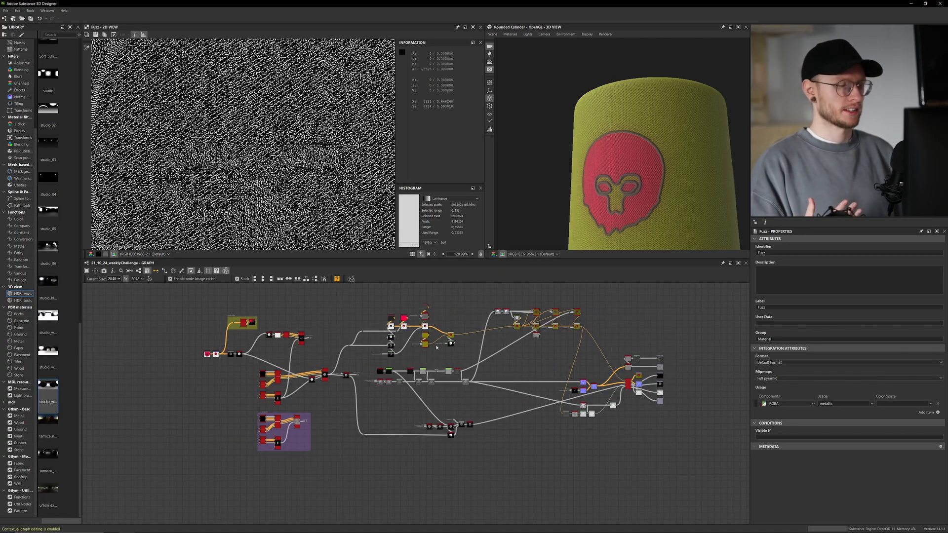
{"action": "scroll", "coordinate": [637, 236], "scroll_direction": "up", "scroll_amount": 10}
{"action": "scroll", "coordinate": [661, 239], "scroll_direction": "down", "scroll_amount": 5}
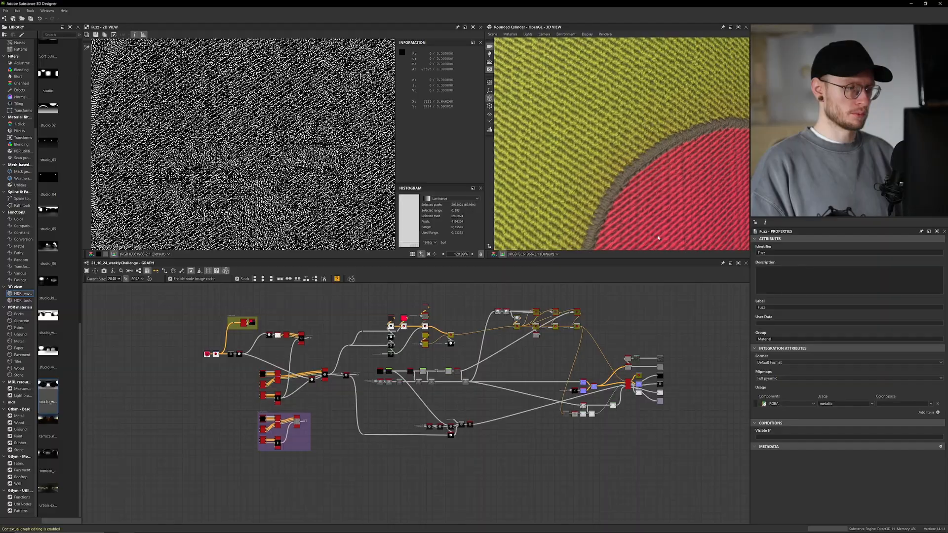
- Inspect the Fabric Generator frame, viewing the Scatter on Spline and Spline Bridge results in 2D and the Spline Cubic node's properties
{"action": "scroll", "coordinate": [306, 421], "scroll_direction": "up", "scroll_amount": 5}
{"action": "middle_click_drag", "start_coordinate": [305, 421], "coordinate": [417, 423]}
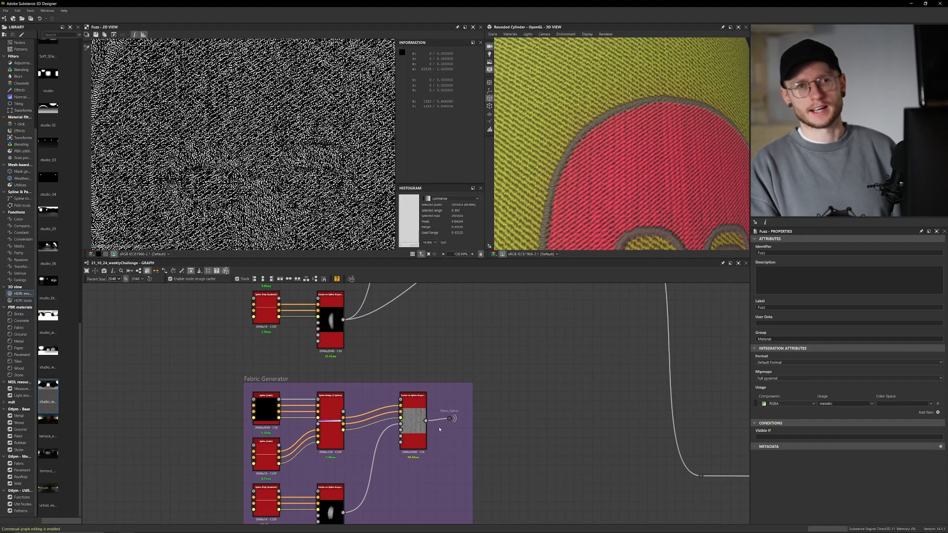
{"action": "double_click", "coordinate": [417, 423]}
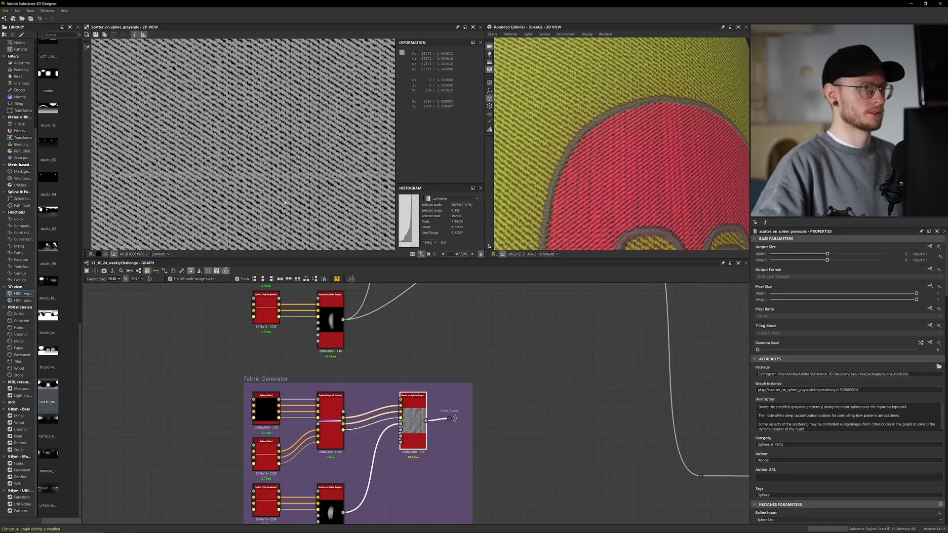
{"action": "double_click", "coordinate": [331, 410]}
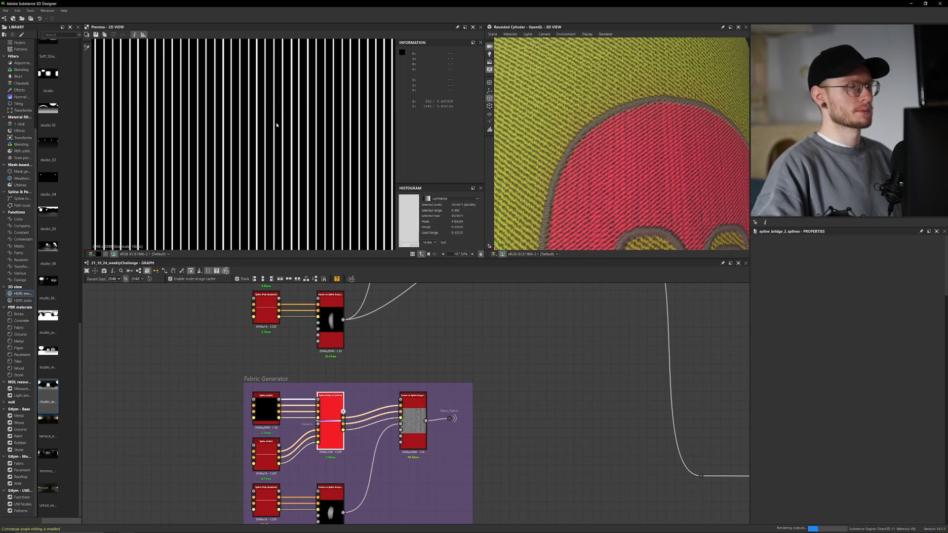
{"action": "key", "text": "f"}
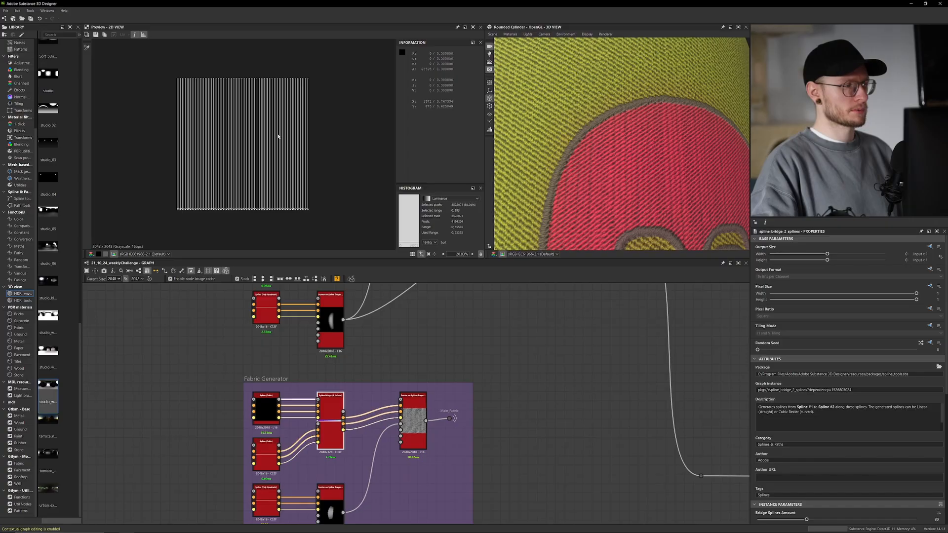
{"action": "left_click", "coordinate": [265, 408]}
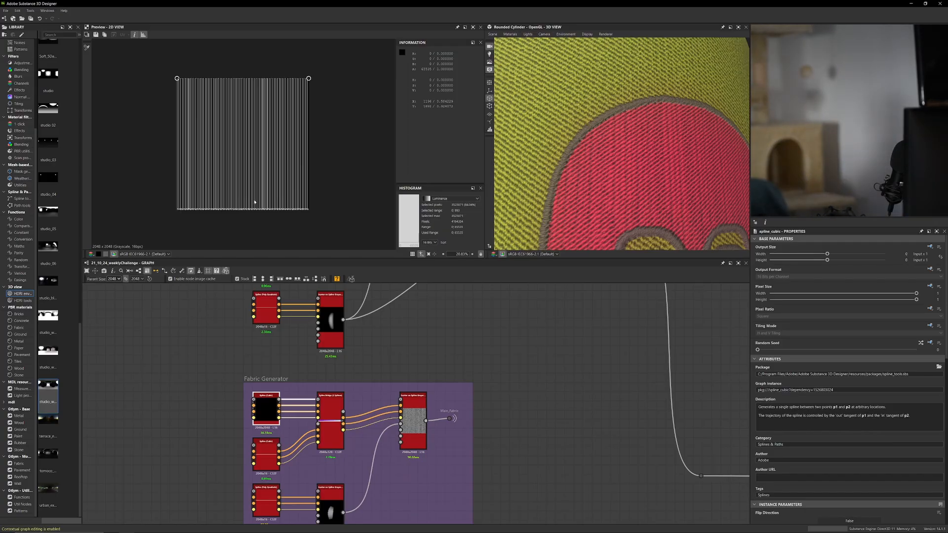
{"action": "double_click", "coordinate": [423, 417]}
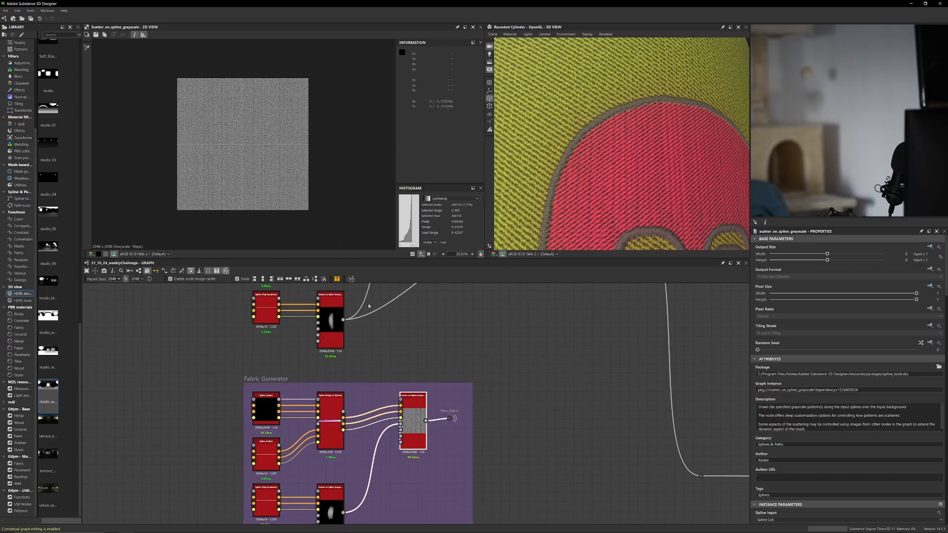
{"action": "scroll", "coordinate": [248, 161], "scroll_direction": "up", "scroll_amount": 3}
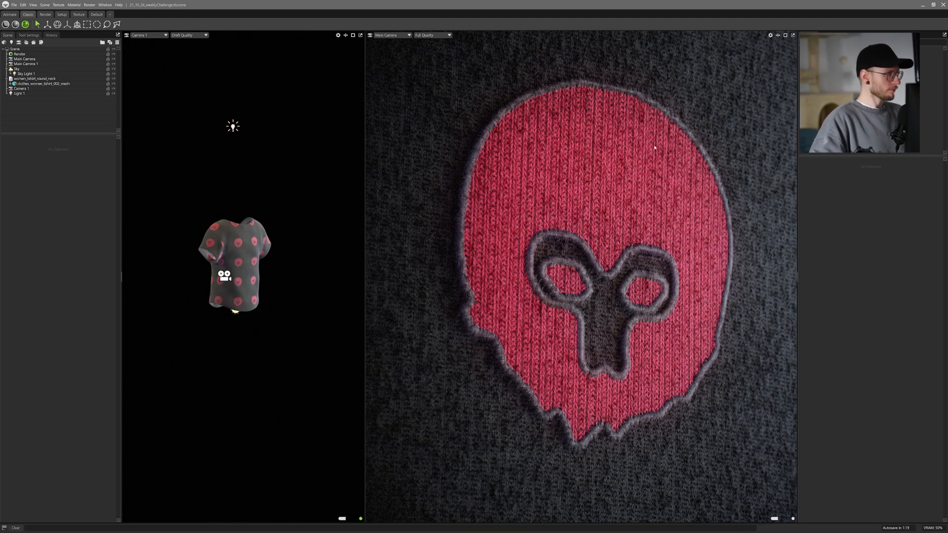
- Switch to Marmoset Toolbag and inspect the settings of the Sky, the T-shirt model and Light 1
{"action": "left_click", "coordinate": [29, 69]}
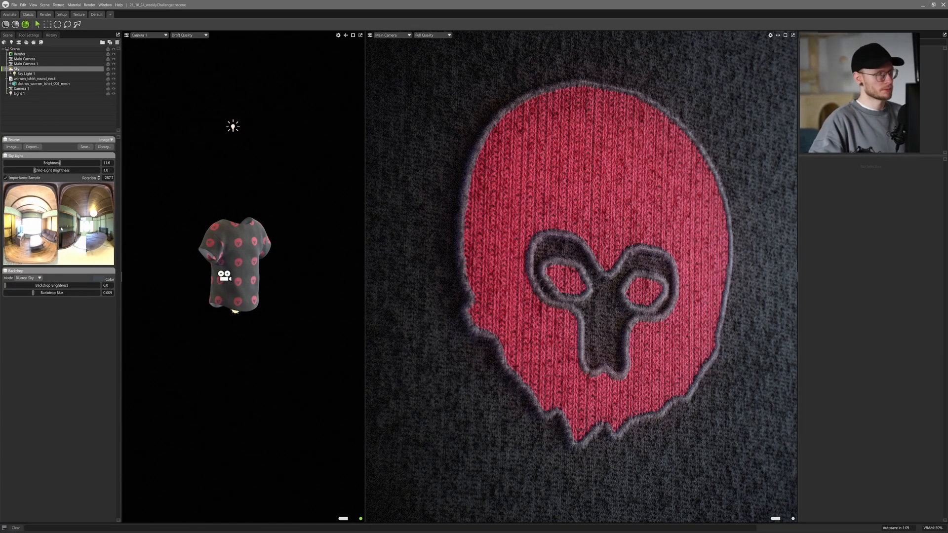
{"action": "left_click", "coordinate": [35, 79]}
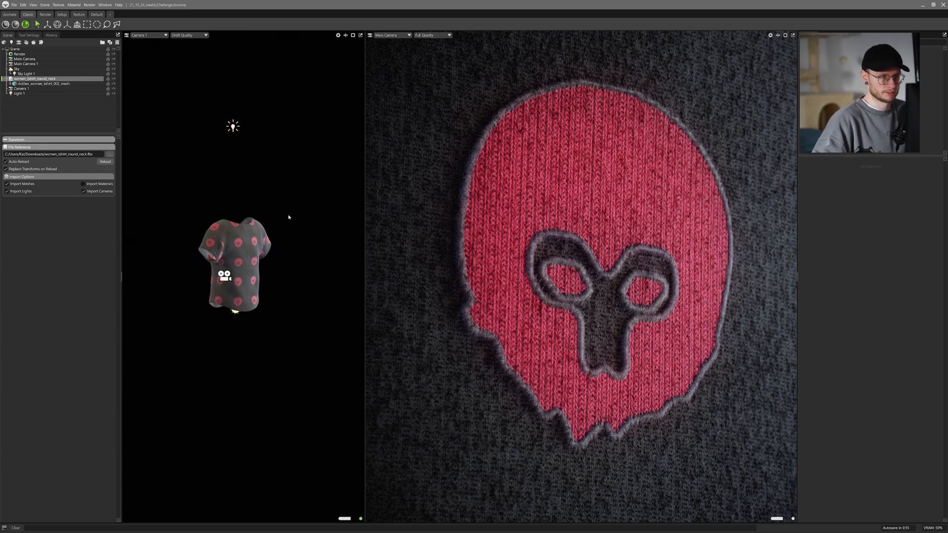
{"action": "left_click", "coordinate": [36, 94]}
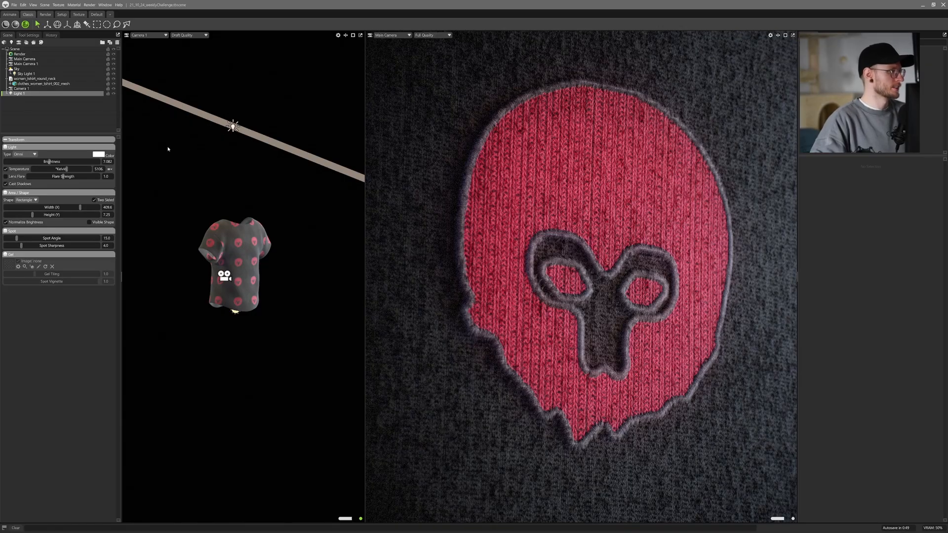
- Set Light 1's brightness to 7.77
{"action": "mouse_move", "coordinate": [240, 149]}
{"action": "left_mouse_down"}
{"action": "mouse_move", "coordinate": [343, 151]}
{"action": "mouse_move", "coordinate": [248, 149]}
{"action": "left_mouse_up"}
{"action": "left_click_drag", "start_coordinate": [49, 162], "coordinate": [53, 161]}
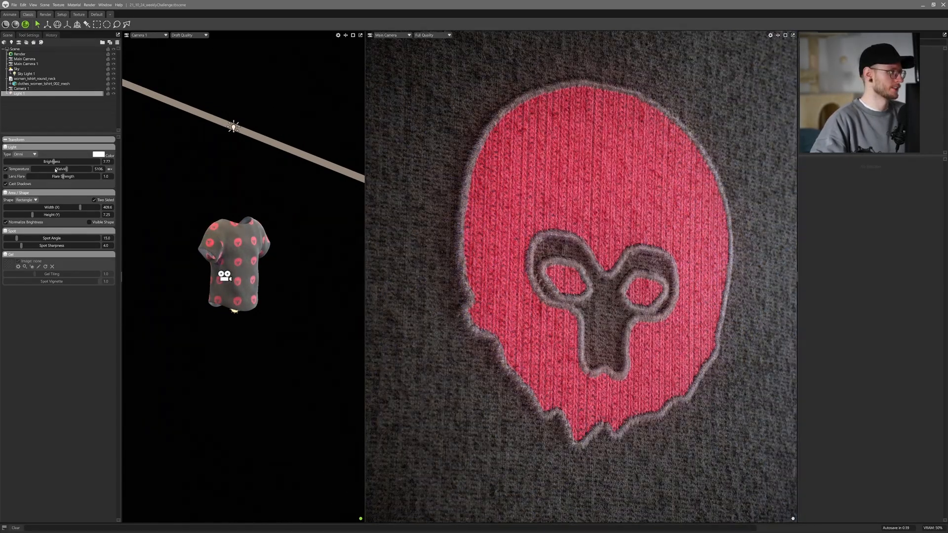
{"action": "left_click_drag", "start_coordinate": [51, 162], "coordinate": [54, 162]}
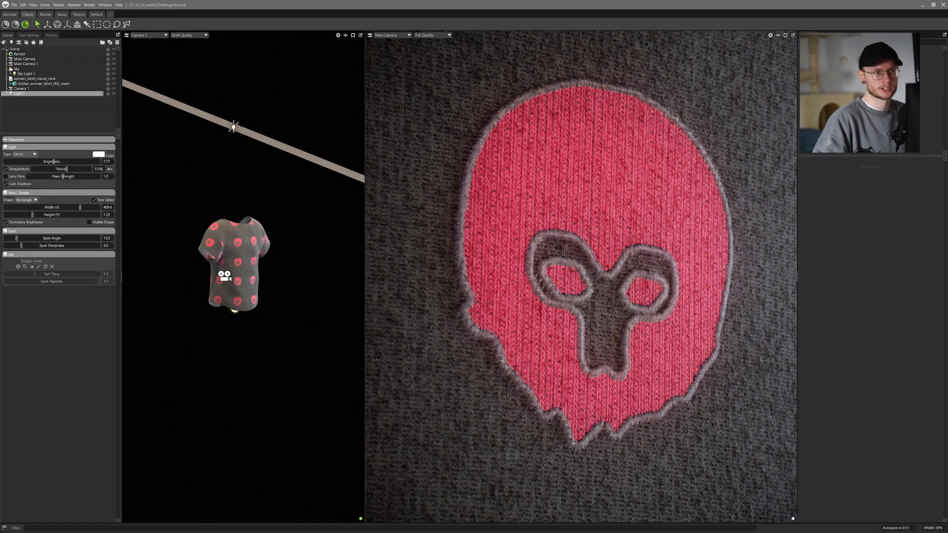
- Show the fabric material's settings, check its Diffusion model options, and toggle the Fuzz roughness map to compare the sheen
{"action": "left_click", "coordinate": [818, 65]}
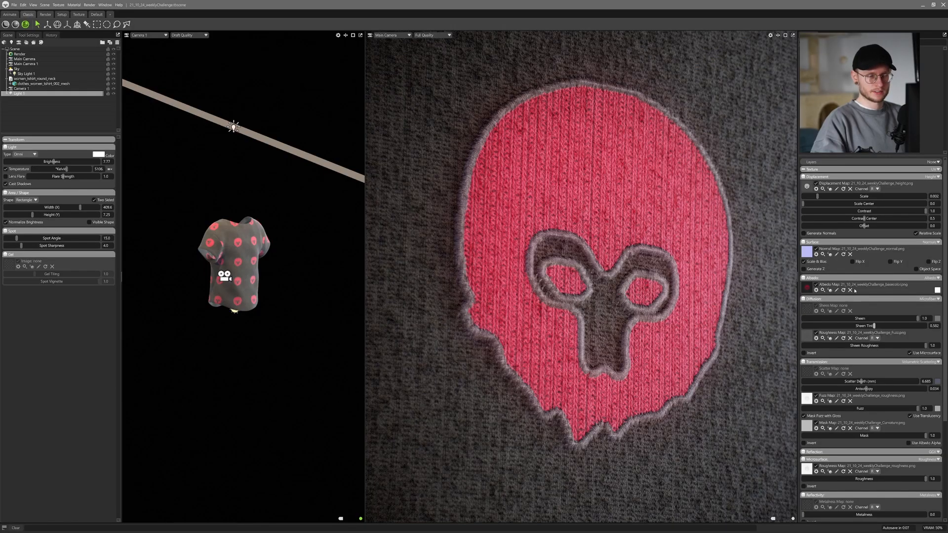
{"action": "left_click", "coordinate": [939, 299]}
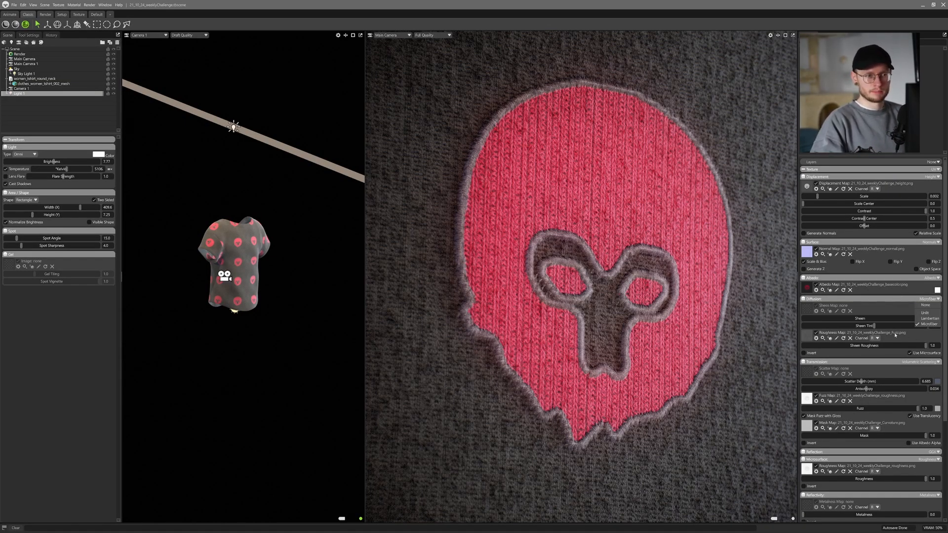
{"action": "left_click", "coordinate": [816, 332]}
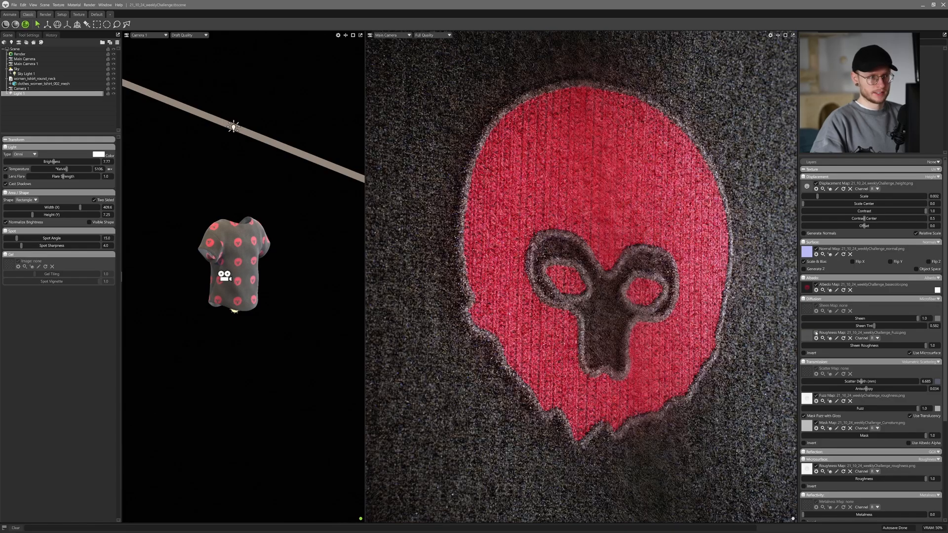
{"action": "left_click", "coordinate": [816, 333]}
{"action": "left_click", "coordinate": [815, 334]}
{"action": "left_click", "coordinate": [815, 334]}
{"action": "left_click", "coordinate": [816, 334]}
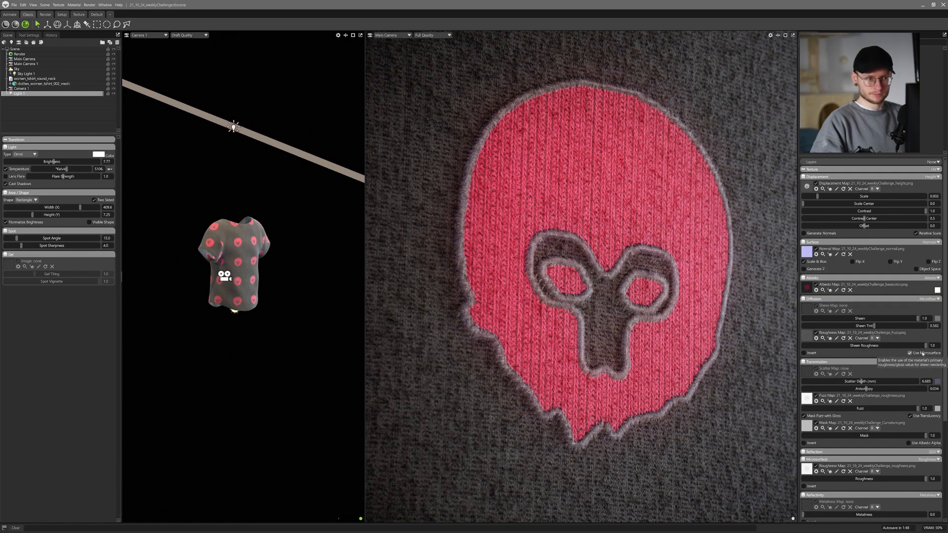
- Try a Scatter Depth of 0 in the material's Transmission settings and undo the change
{"action": "scroll", "coordinate": [933, 363], "scroll_direction": "down", "scroll_amount": 2}
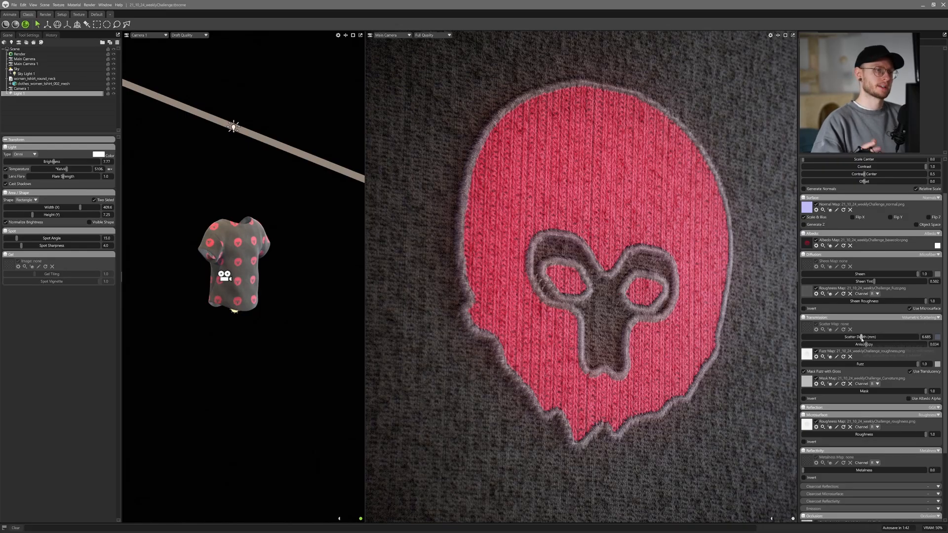
{"action": "left_click_drag", "start_coordinate": [861, 339], "coordinate": [802, 338]}
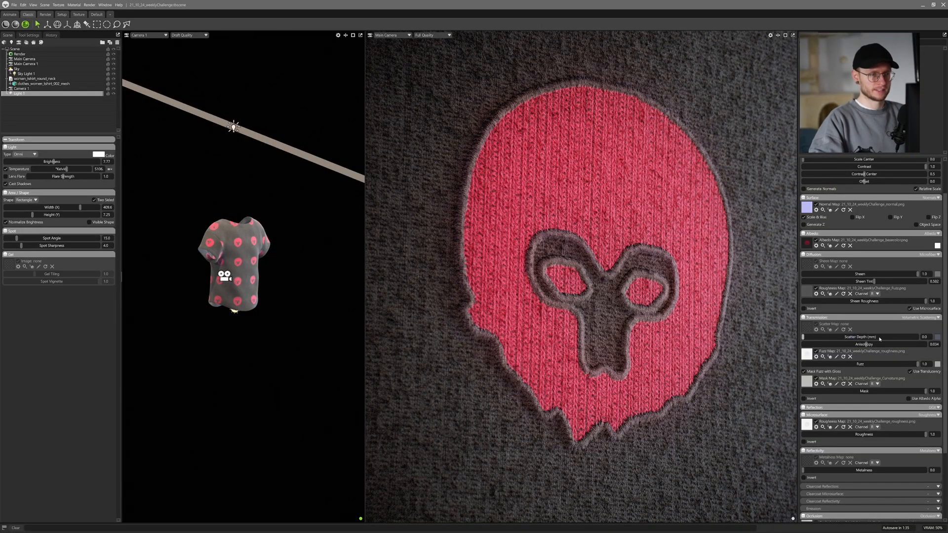
{"action": "key", "text": "ctrl+z"}
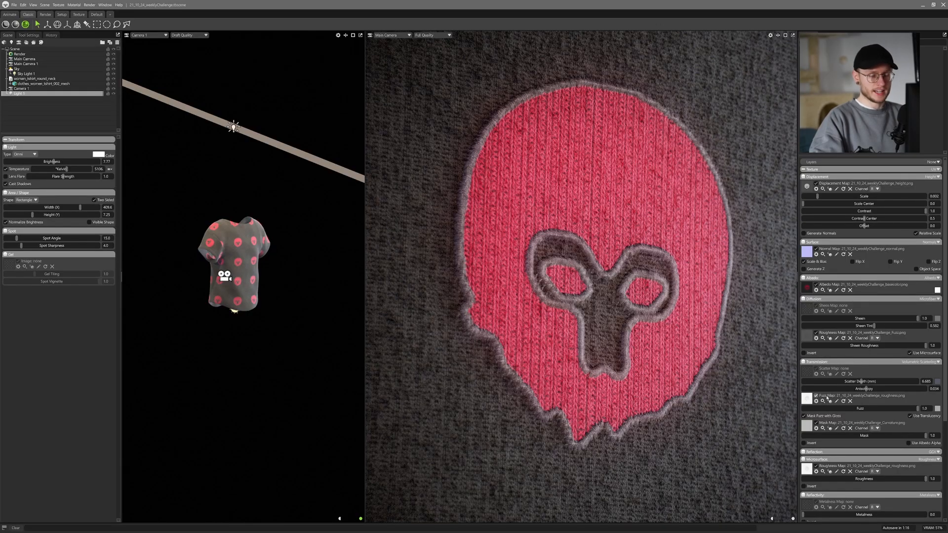
- Toggle the Transmission Fuzz Map and its Curvature Mask Map off and on to compare the fabric's fuzz
{"action": "left_click", "coordinate": [807, 398]}
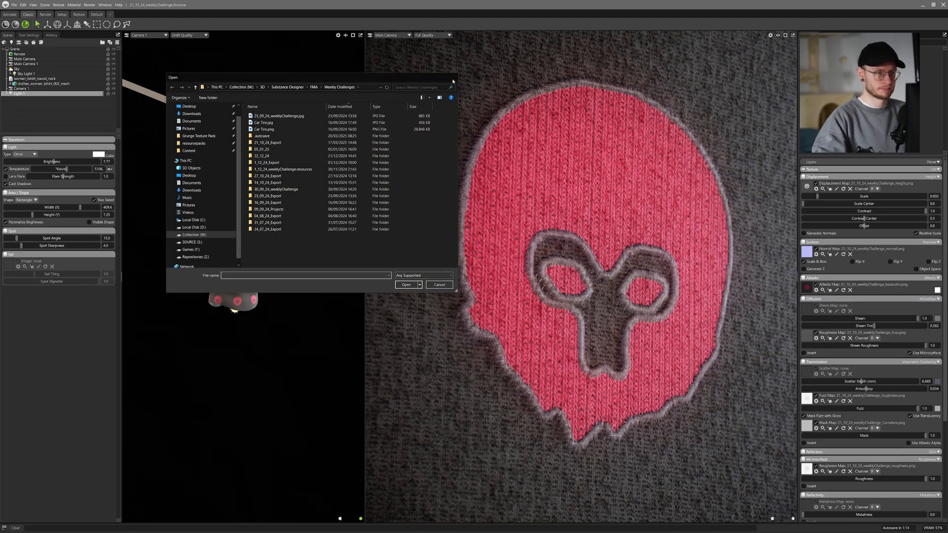
{"action": "left_click", "coordinate": [453, 78]}
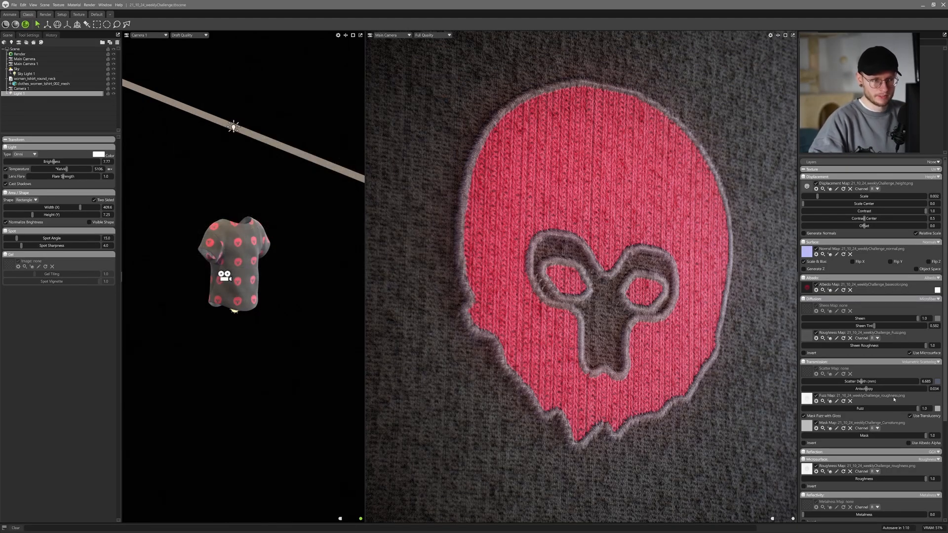
{"action": "left_click", "coordinate": [816, 396]}
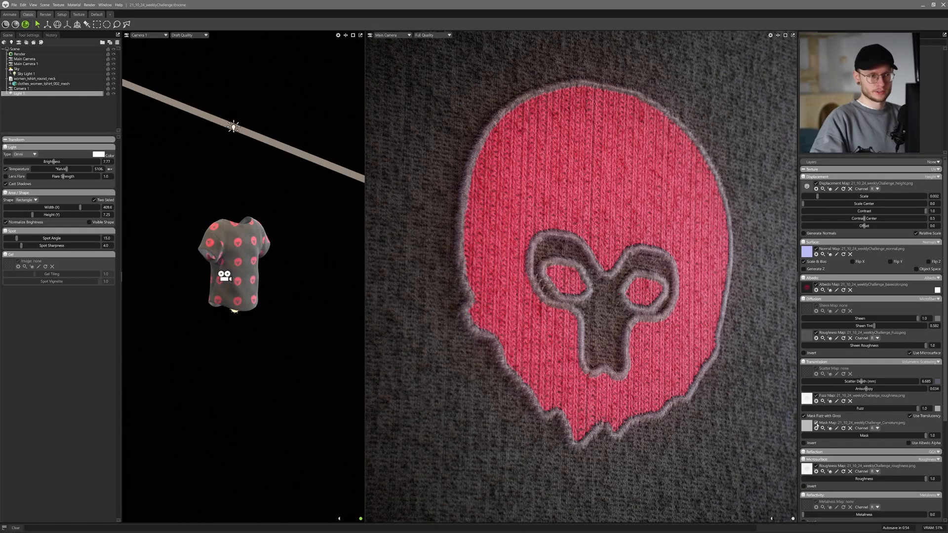
{"action": "left_click", "coordinate": [815, 424]}
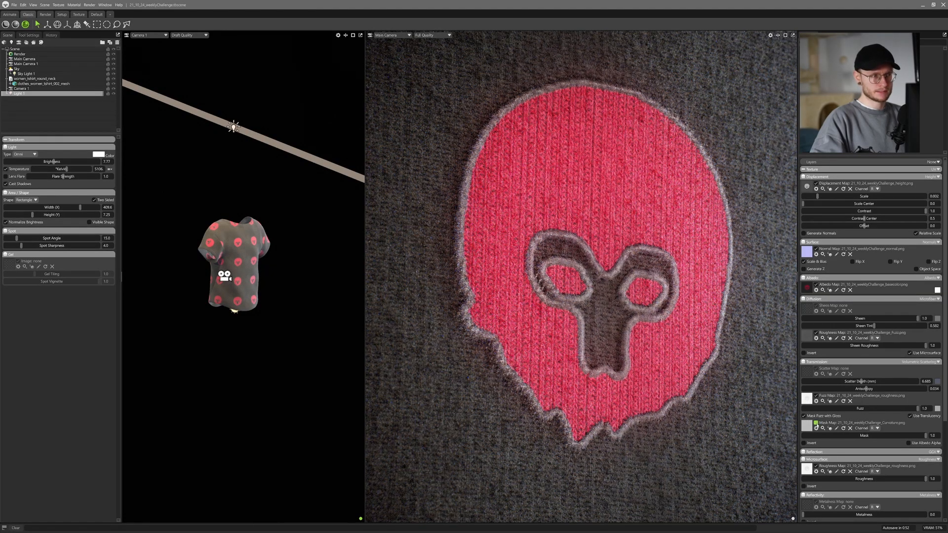
{"action": "left_click", "coordinate": [816, 424]}
{"action": "left_click", "coordinate": [817, 425]}
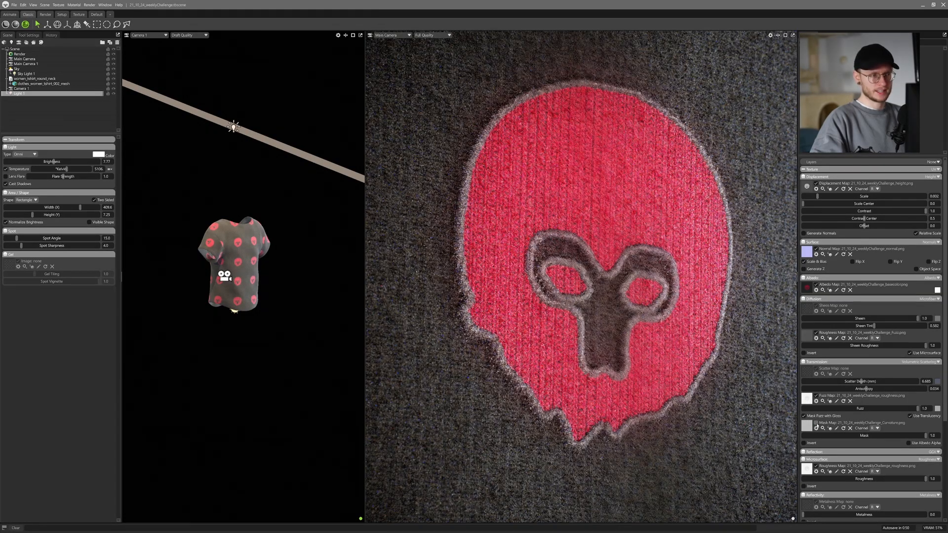
{"action": "left_click", "coordinate": [816, 425]}
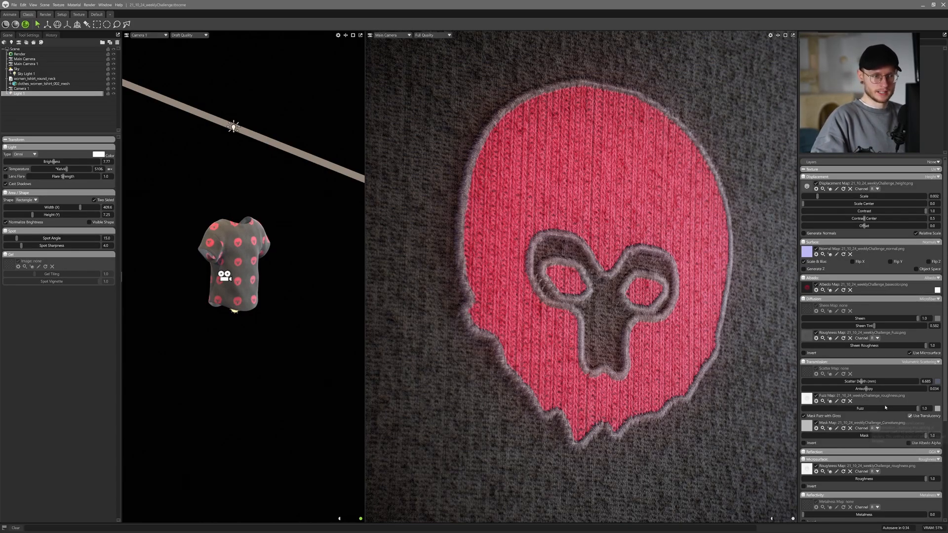
- Tint the Transmission Fuzz colour blue
{"action": "left_click", "coordinate": [938, 409]}
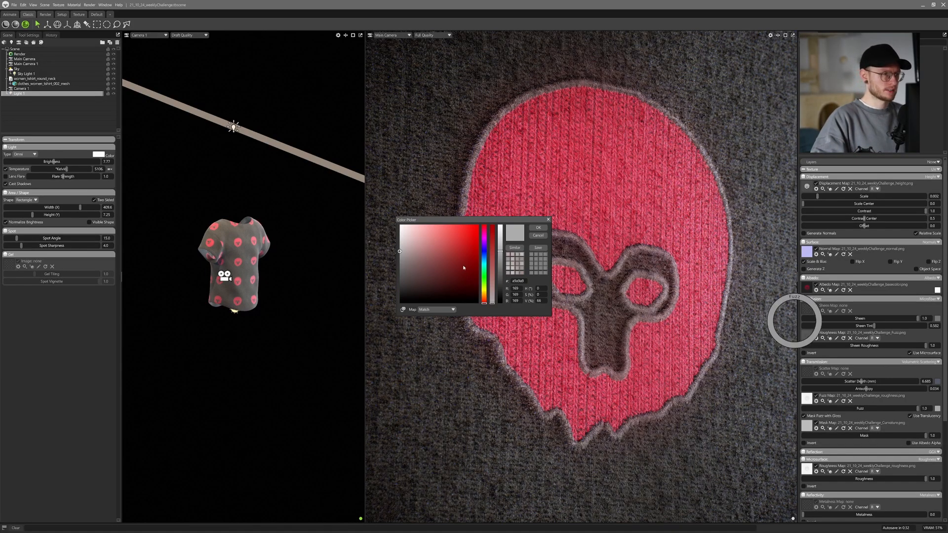
{"action": "left_click", "coordinate": [468, 230]}
{"action": "mouse_move", "coordinate": [459, 267]}
{"action": "left_mouse_down"}
{"action": "mouse_move", "coordinate": [438, 267]}
{"action": "mouse_move", "coordinate": [438, 230]}
{"action": "left_mouse_up"}
{"action": "left_click", "coordinate": [484, 252]}
{"action": "left_click", "coordinate": [415, 261]}
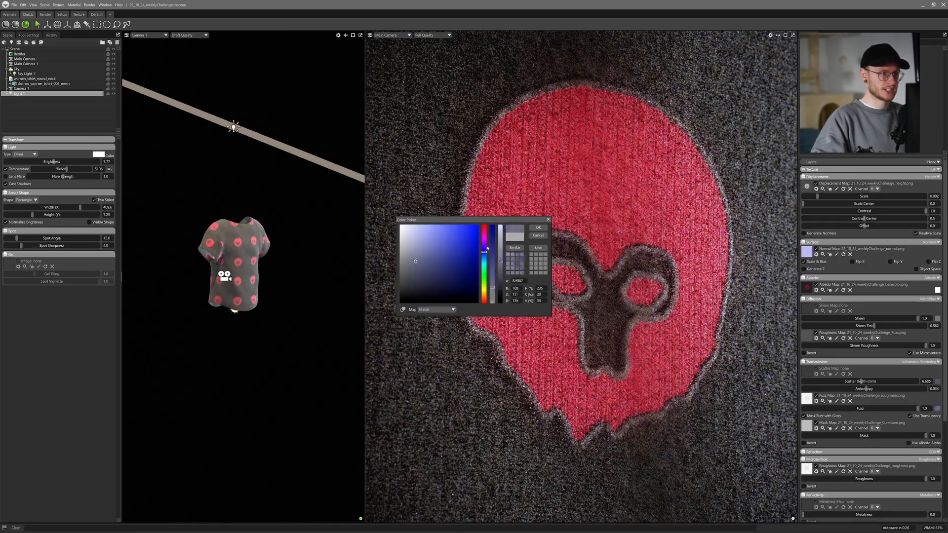
{"action": "left_click", "coordinate": [538, 228]}
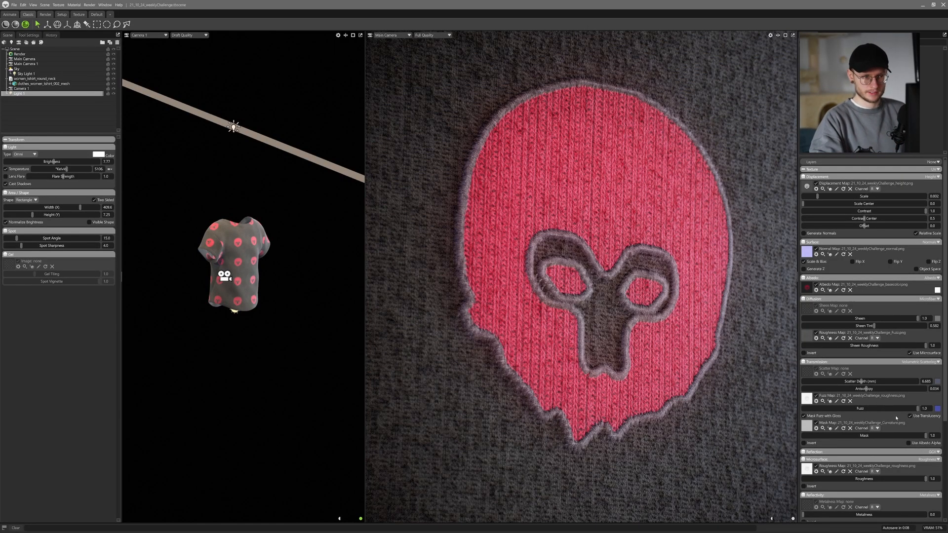
- Toggle the Occlusion Map repeatedly, leaving it enabled, to compare the fabric with and without ambient occlusion
{"action": "scroll", "coordinate": [896, 415], "scroll_direction": "down", "scroll_amount": 4}
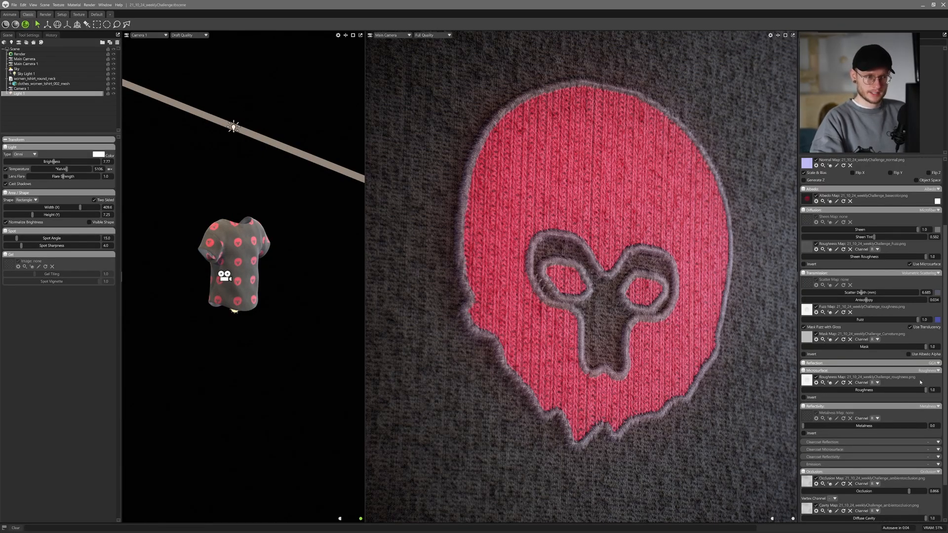
{"action": "scroll", "coordinate": [921, 381], "scroll_direction": "down", "scroll_amount": 2}
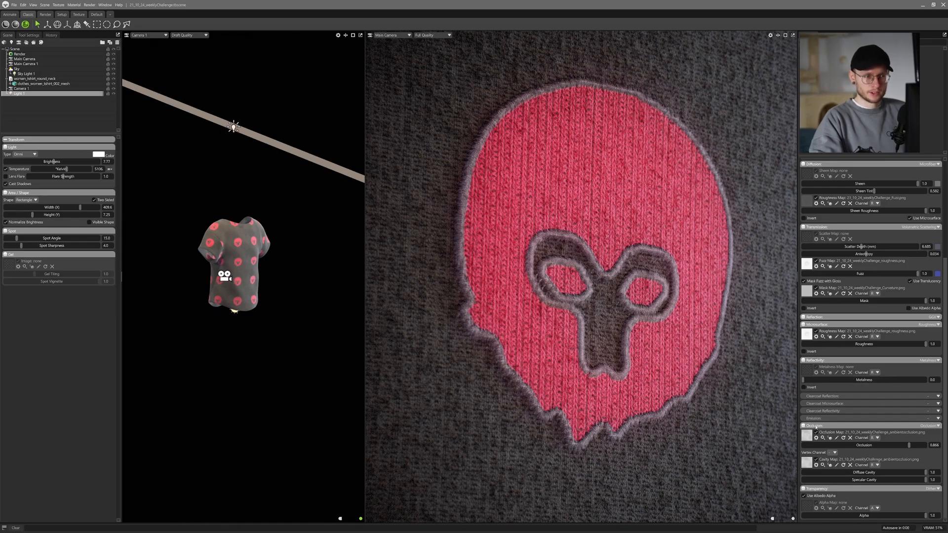
{"action": "left_click", "coordinate": [817, 433]}
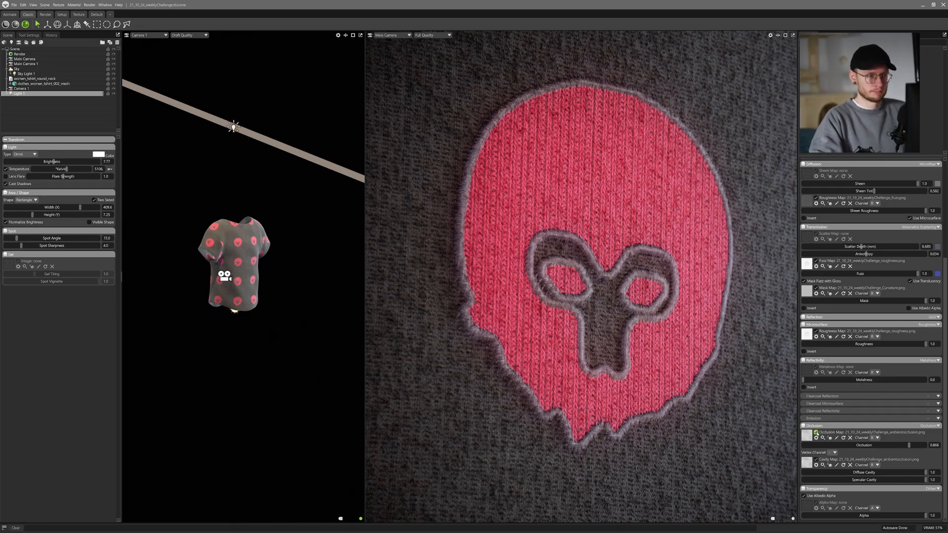
{"action": "left_click", "coordinate": [816, 434]}
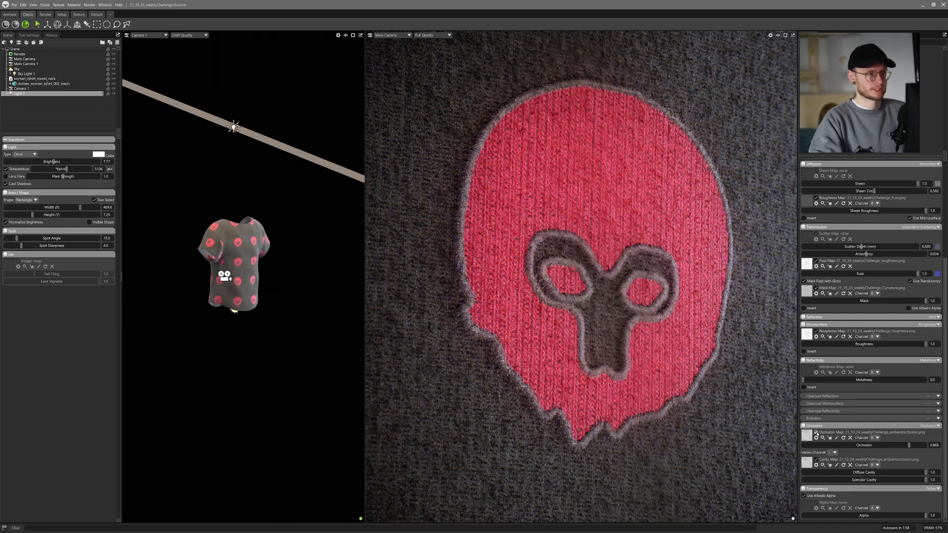
{"action": "left_click", "coordinate": [817, 433]}
{"action": "left_click", "coordinate": [817, 433]}
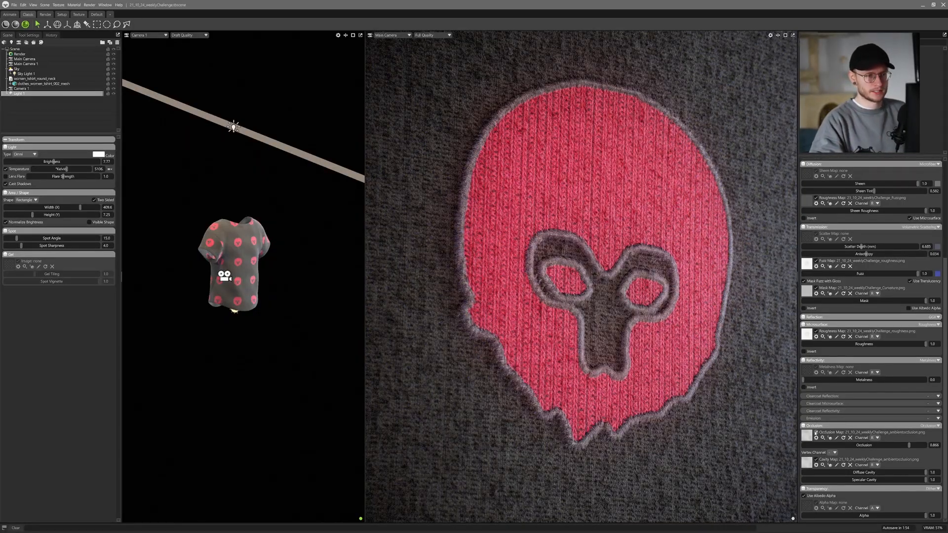
{"action": "left_click", "coordinate": [817, 433]}
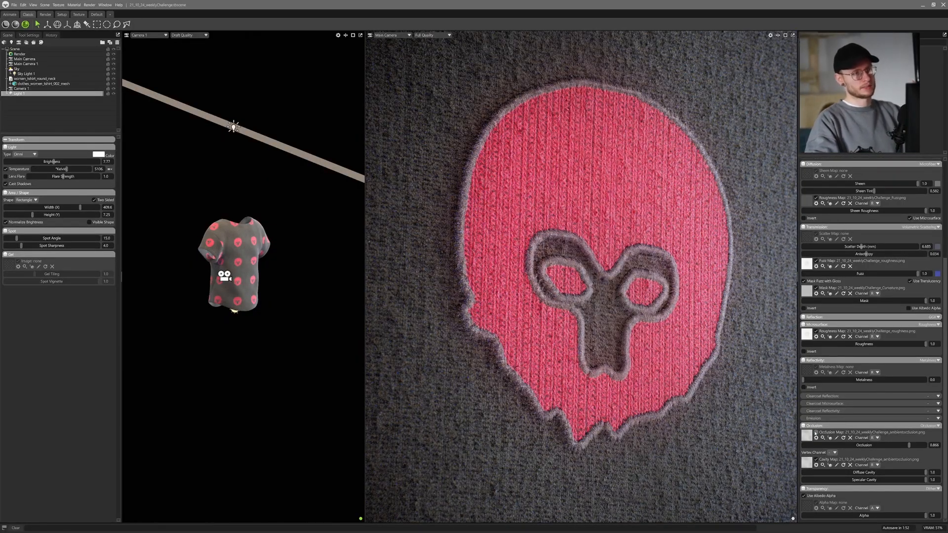
{"action": "left_click", "coordinate": [816, 433]}
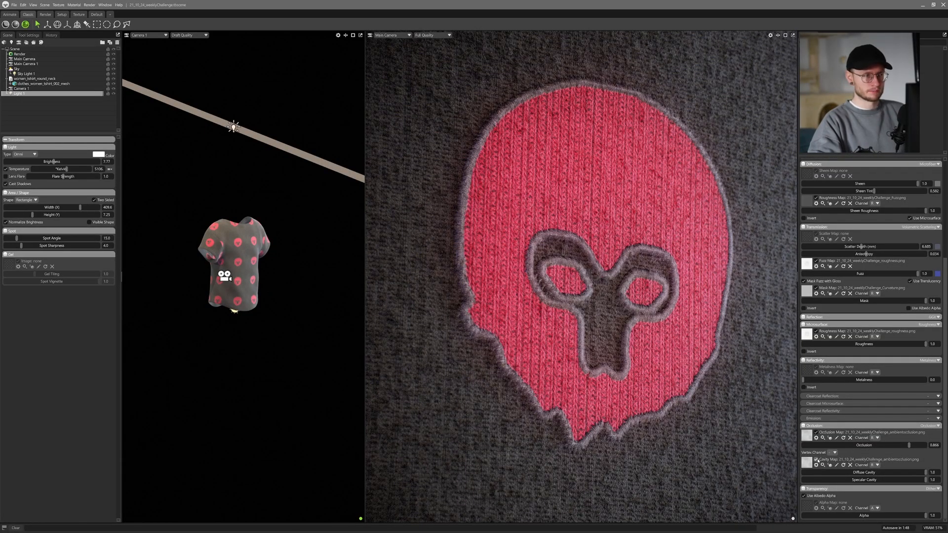
- Toggle the Cavity Map off and on, leaving it enabled, to compare the depth between the stitches
{"action": "left_click", "coordinate": [816, 460]}
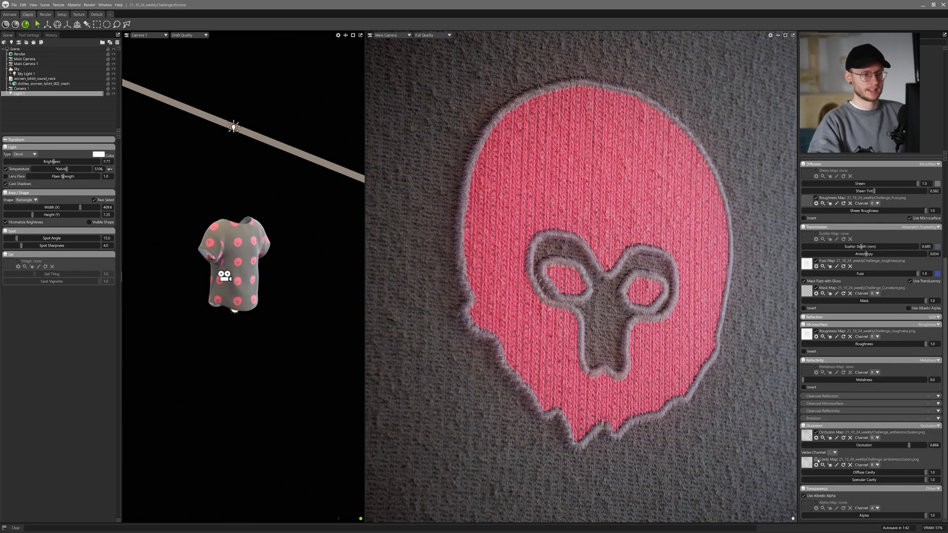
{"action": "left_click", "coordinate": [816, 459]}
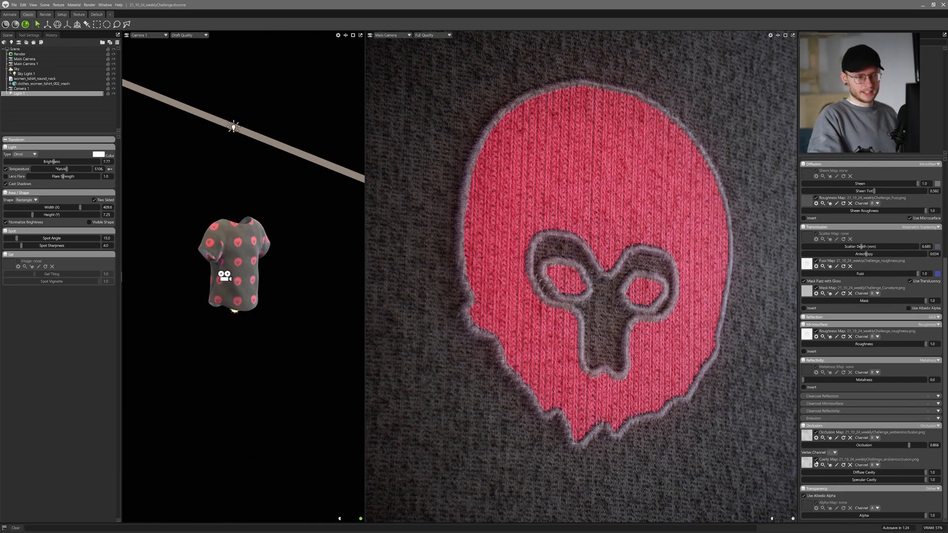
{"action": "left_click", "coordinate": [816, 459]}
{"action": "left_click", "coordinate": [816, 460]}
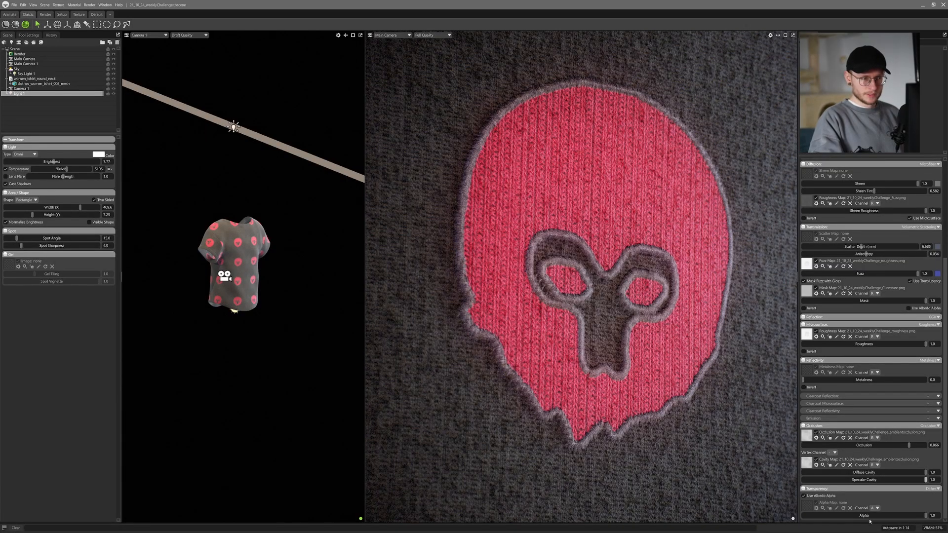
- Try an Alpha of 0 in the material's Transparency settings and restore it to 1.0
{"action": "left_click_drag", "start_coordinate": [827, 513], "coordinate": [779, 513]}
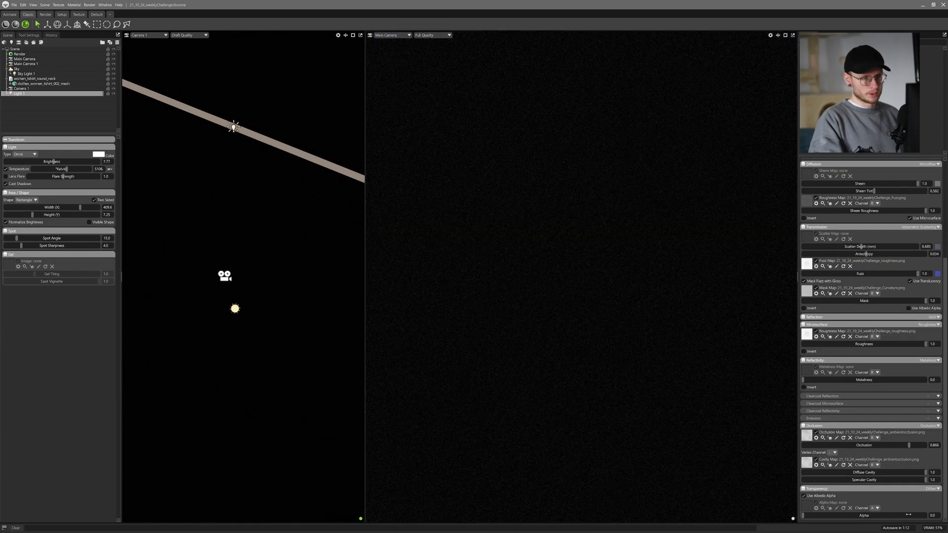
{"action": "left_click_drag", "start_coordinate": [900, 514], "coordinate": [931, 514]}
{"action": "left_click", "coordinate": [804, 496]}
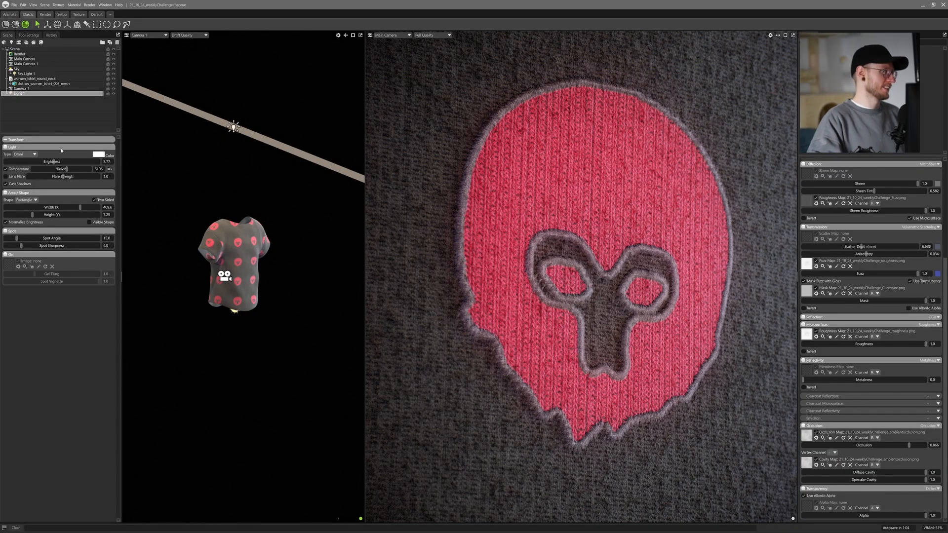
- Set the Main Camera's Barrel/Pincushion lens distortion to 0.152
{"action": "left_click", "coordinate": [32, 59]}
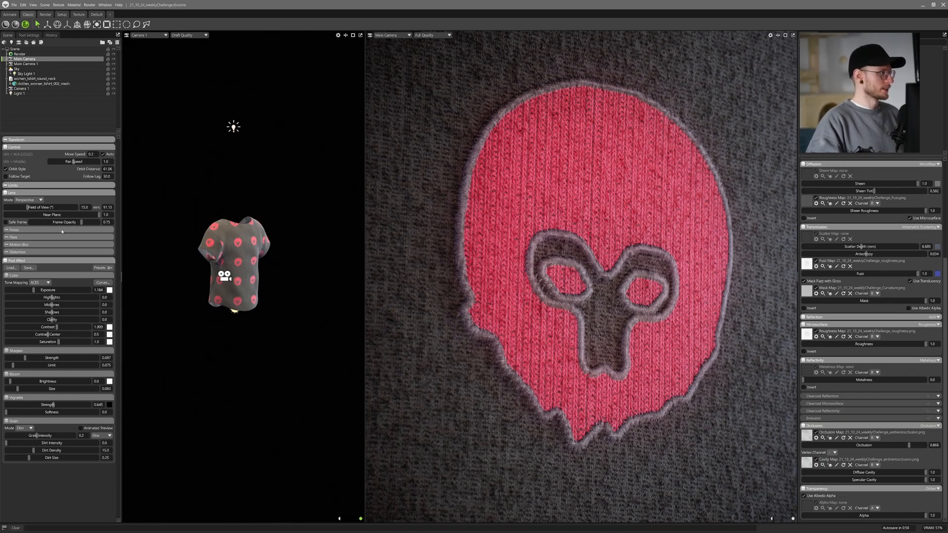
{"action": "left_click", "coordinate": [7, 253]}
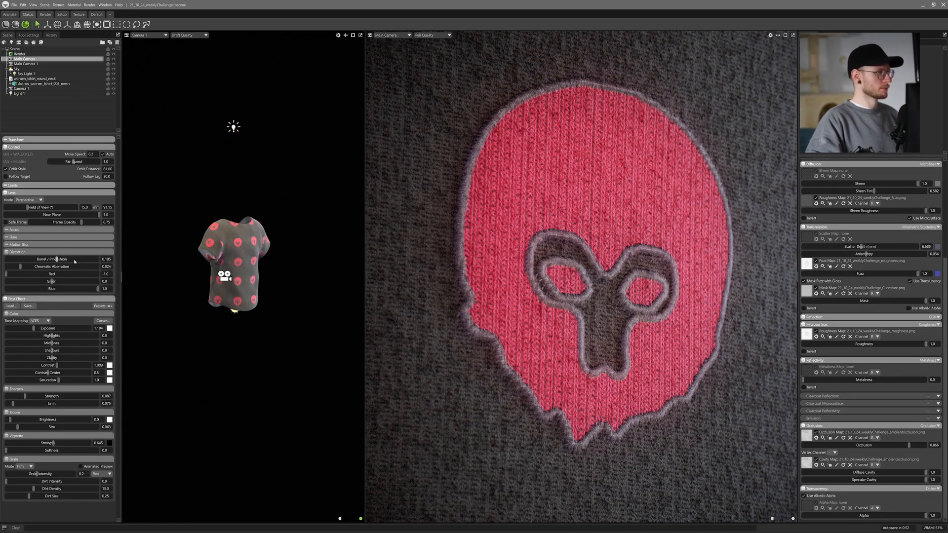
{"action": "left_click_drag", "start_coordinate": [103, 259], "coordinate": [59, 260]}
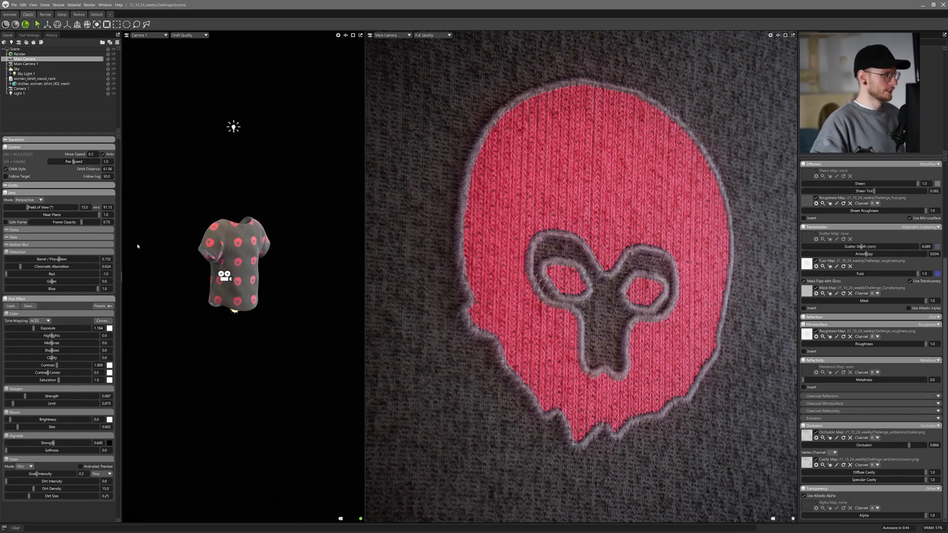
- Try AgX tone mapping on the Main Camera and return it to ACES to compare the colours
{"action": "left_click", "coordinate": [48, 321]}
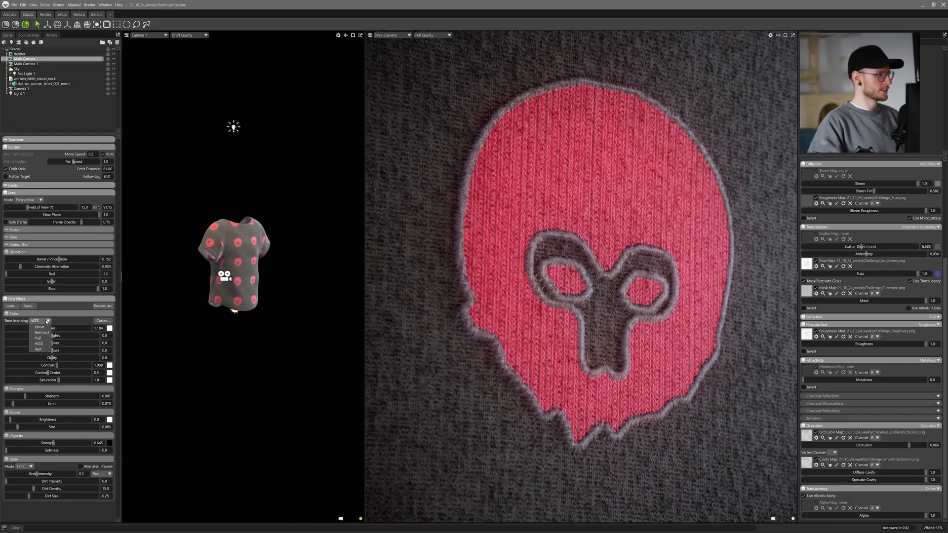
{"action": "left_click", "coordinate": [39, 350]}
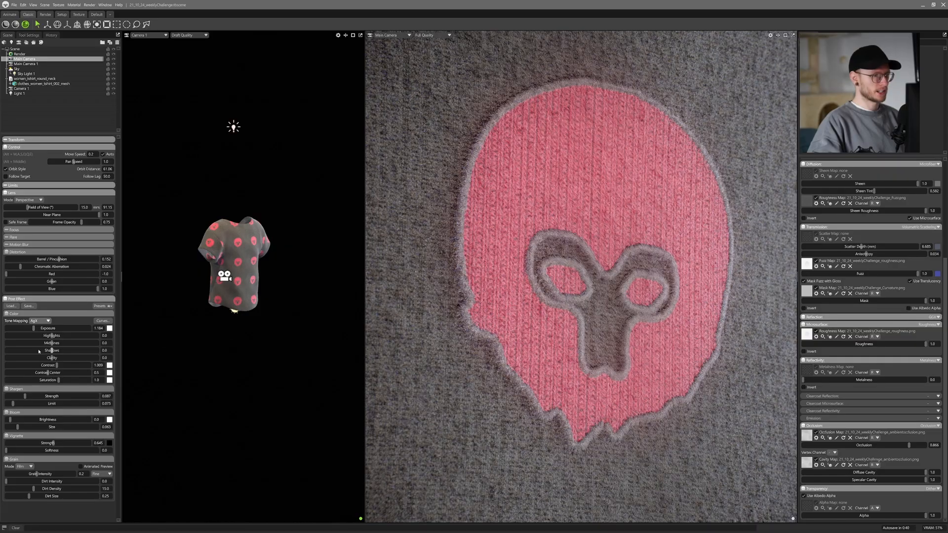
{"action": "left_click", "coordinate": [48, 321]}
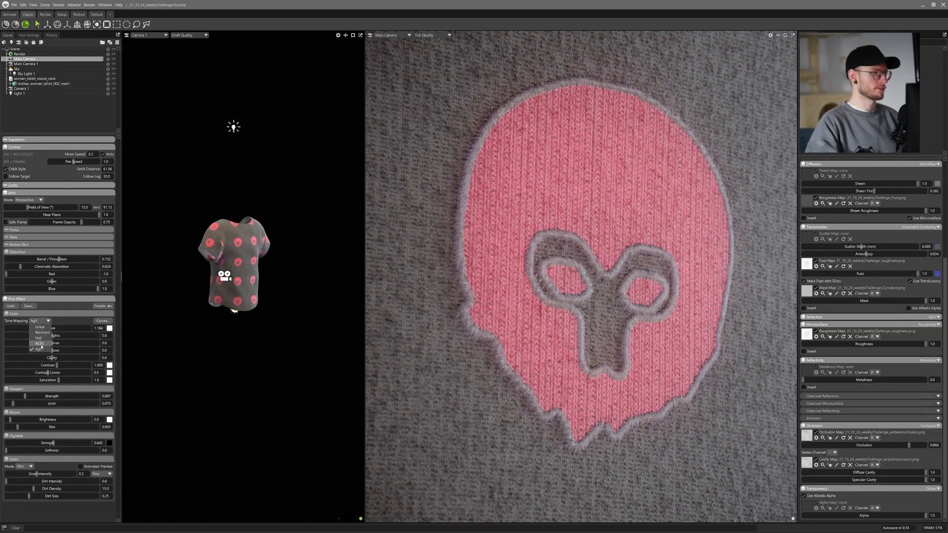
{"action": "left_click", "coordinate": [40, 344]}
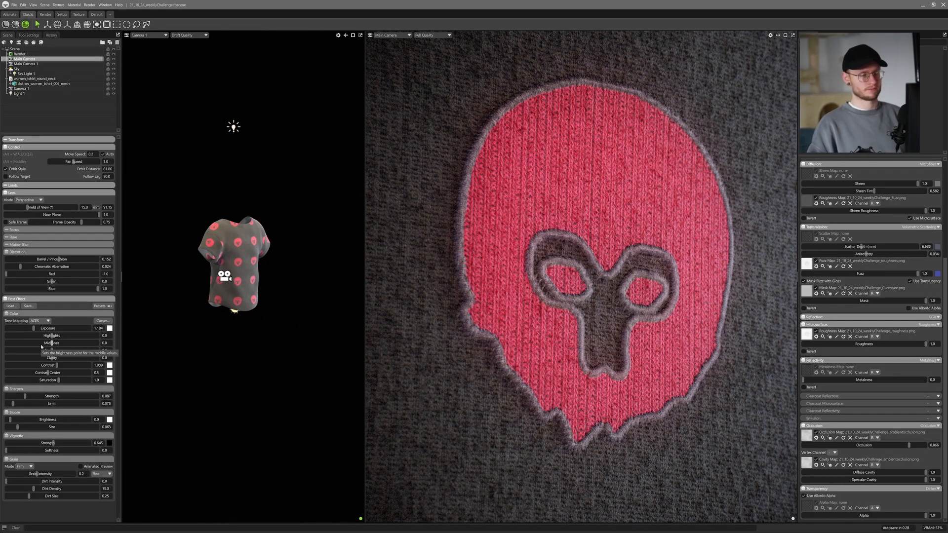
{"action": "left_click", "coordinate": [41, 321]}
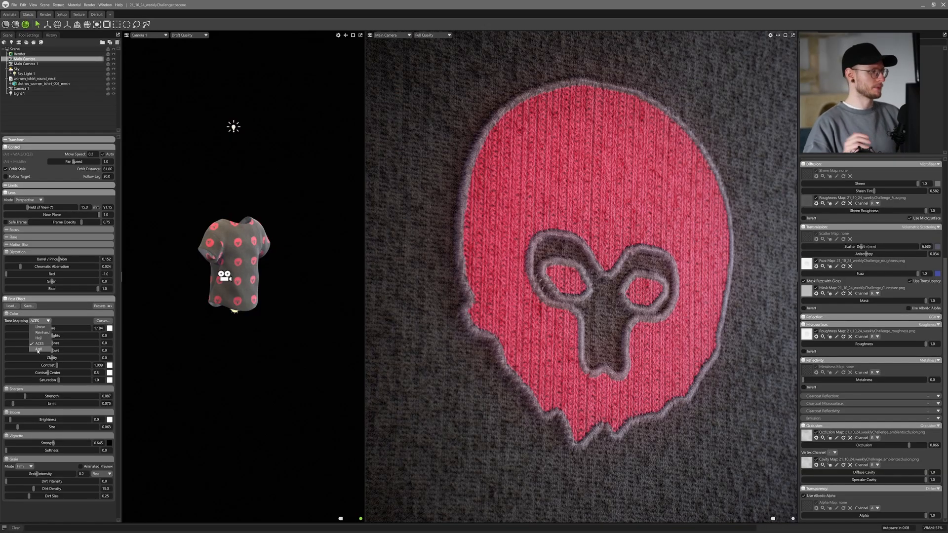
{"action": "left_click", "coordinate": [71, 321]}
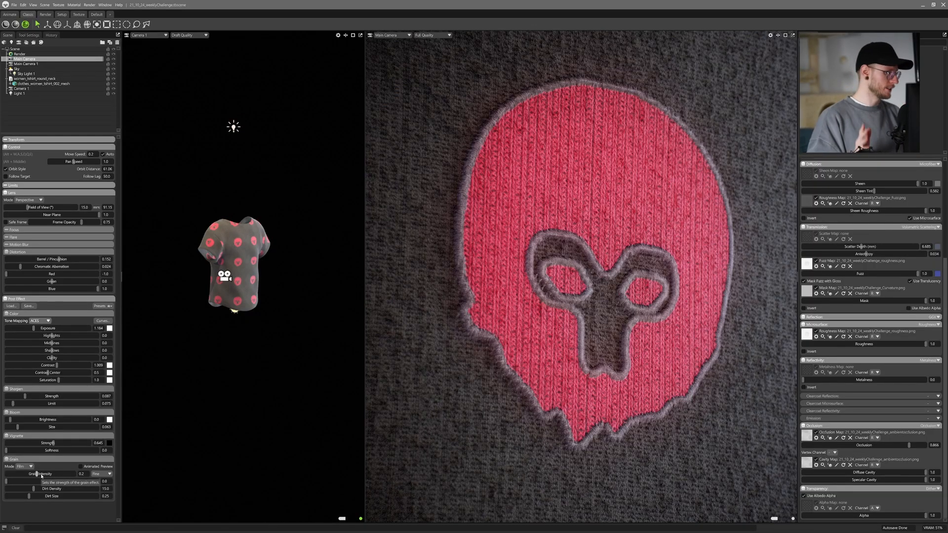
- Refocus the Main Camera's depth of field by picking a focus point on the skull patch
{"action": "scroll", "coordinate": [559, 381], "scroll_direction": "down", "scroll_amount": 3}
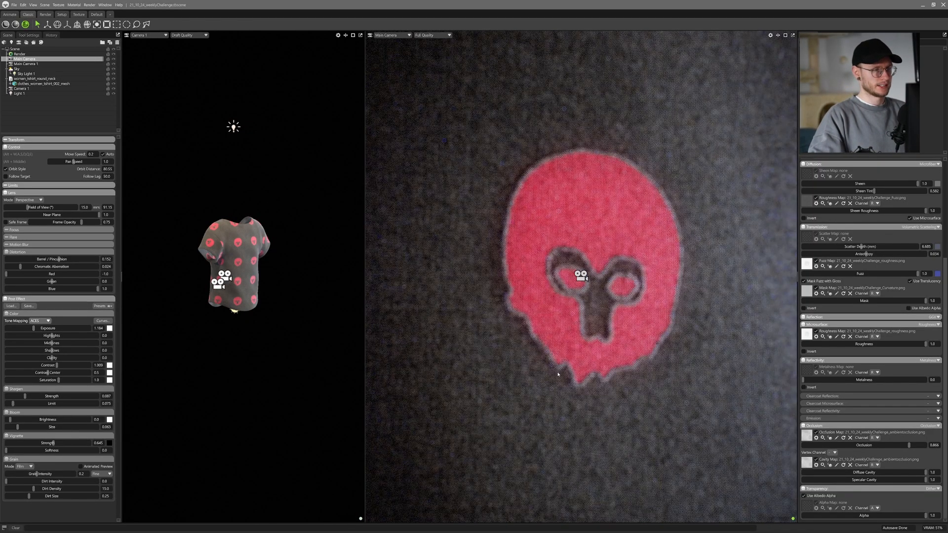
{"action": "left_click_drag", "start_coordinate": [526, 375], "coordinate": [553, 379], "text": "alt"}
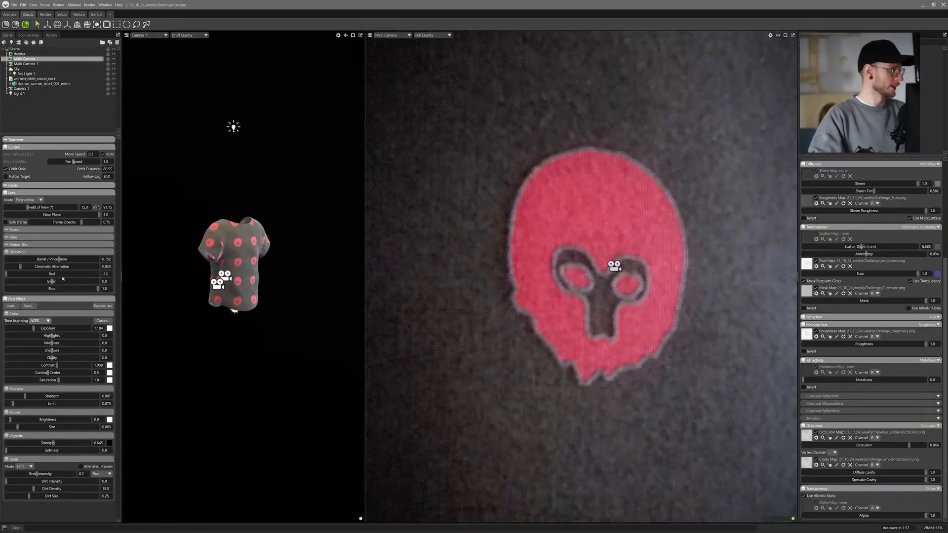
{"action": "left_click", "coordinate": [13, 231]}
{"action": "left_click", "coordinate": [110, 258]}
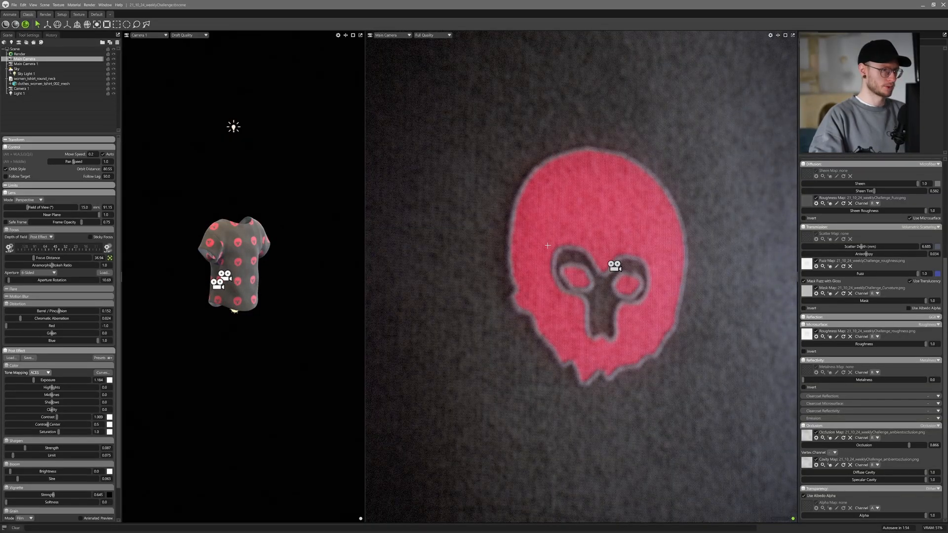
{"action": "left_click", "coordinate": [547, 291]}
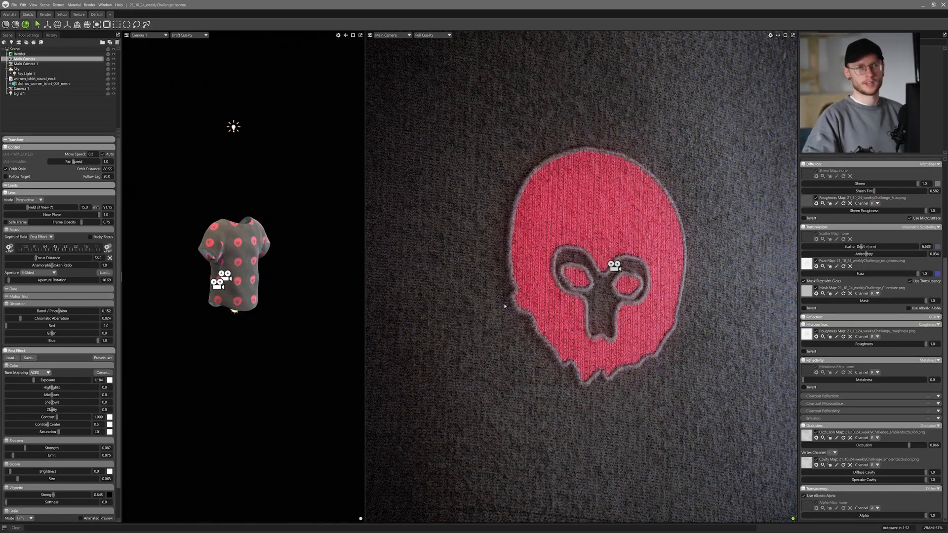